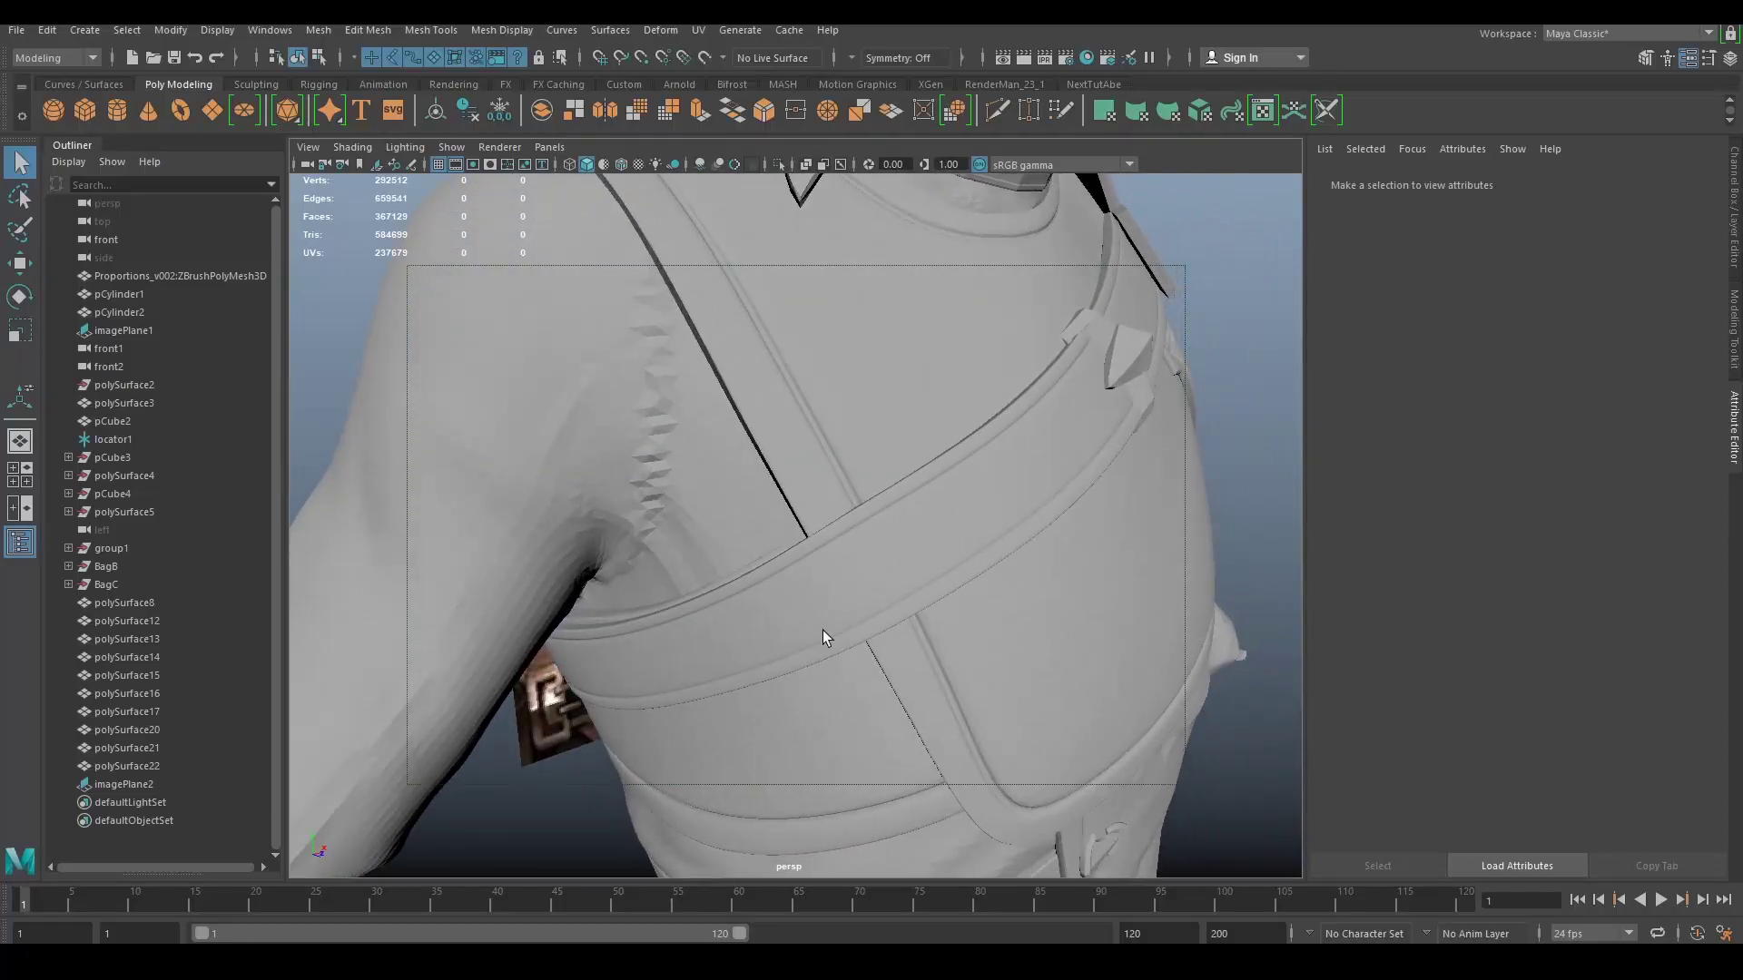
# Step: Examine the chest straps and the buckle emblem on the reference image plane
pyautogui.keyDown('alt'); pyautogui.moveTo(823, 630); pyautogui.dragTo(779, 590); pyautogui.keyUp('alt')
pyautogui.scroll(-5, 789, 572)
pyautogui.keyDown('alt'); pyautogui.moveTo(829, 502); pyautogui.dragTo(840, 390, button='middle'); pyautogui.keyUp('alt')
pyautogui.scroll(2, 889, 621)
pyautogui.scroll(-2, 894, 636)
pyautogui.keyDown('alt'); pyautogui.moveTo(915, 789); pyautogui.dragTo(941, 356, button='middle'); pyautogui.keyUp('alt')
pyautogui.scroll(6, 926, 514)
pyautogui.scroll(-4, 925, 521)
pyautogui.keyDown('alt'); pyautogui.moveTo(927, 608); pyautogui.dragTo(912, 508, button='middle'); pyautogui.keyUp('alt')
pyautogui.scroll(5, 912, 508)
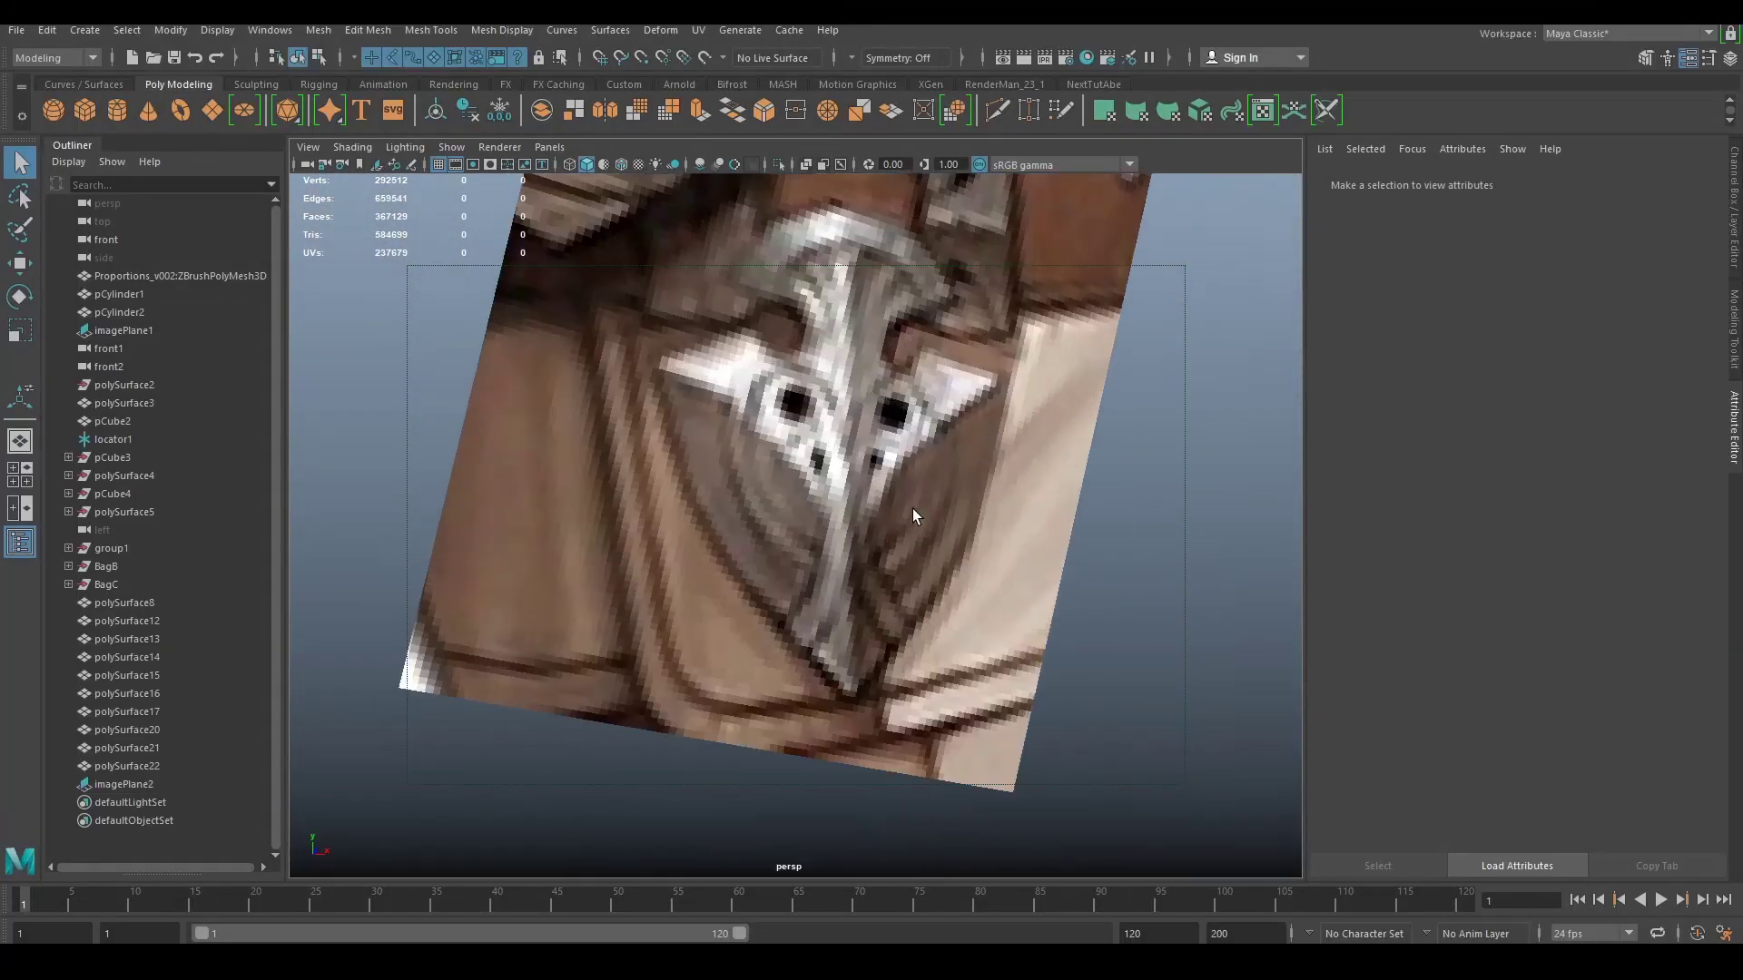
pyautogui.scroll(-3, 933, 472)
pyautogui.scroll(3, 901, 502)
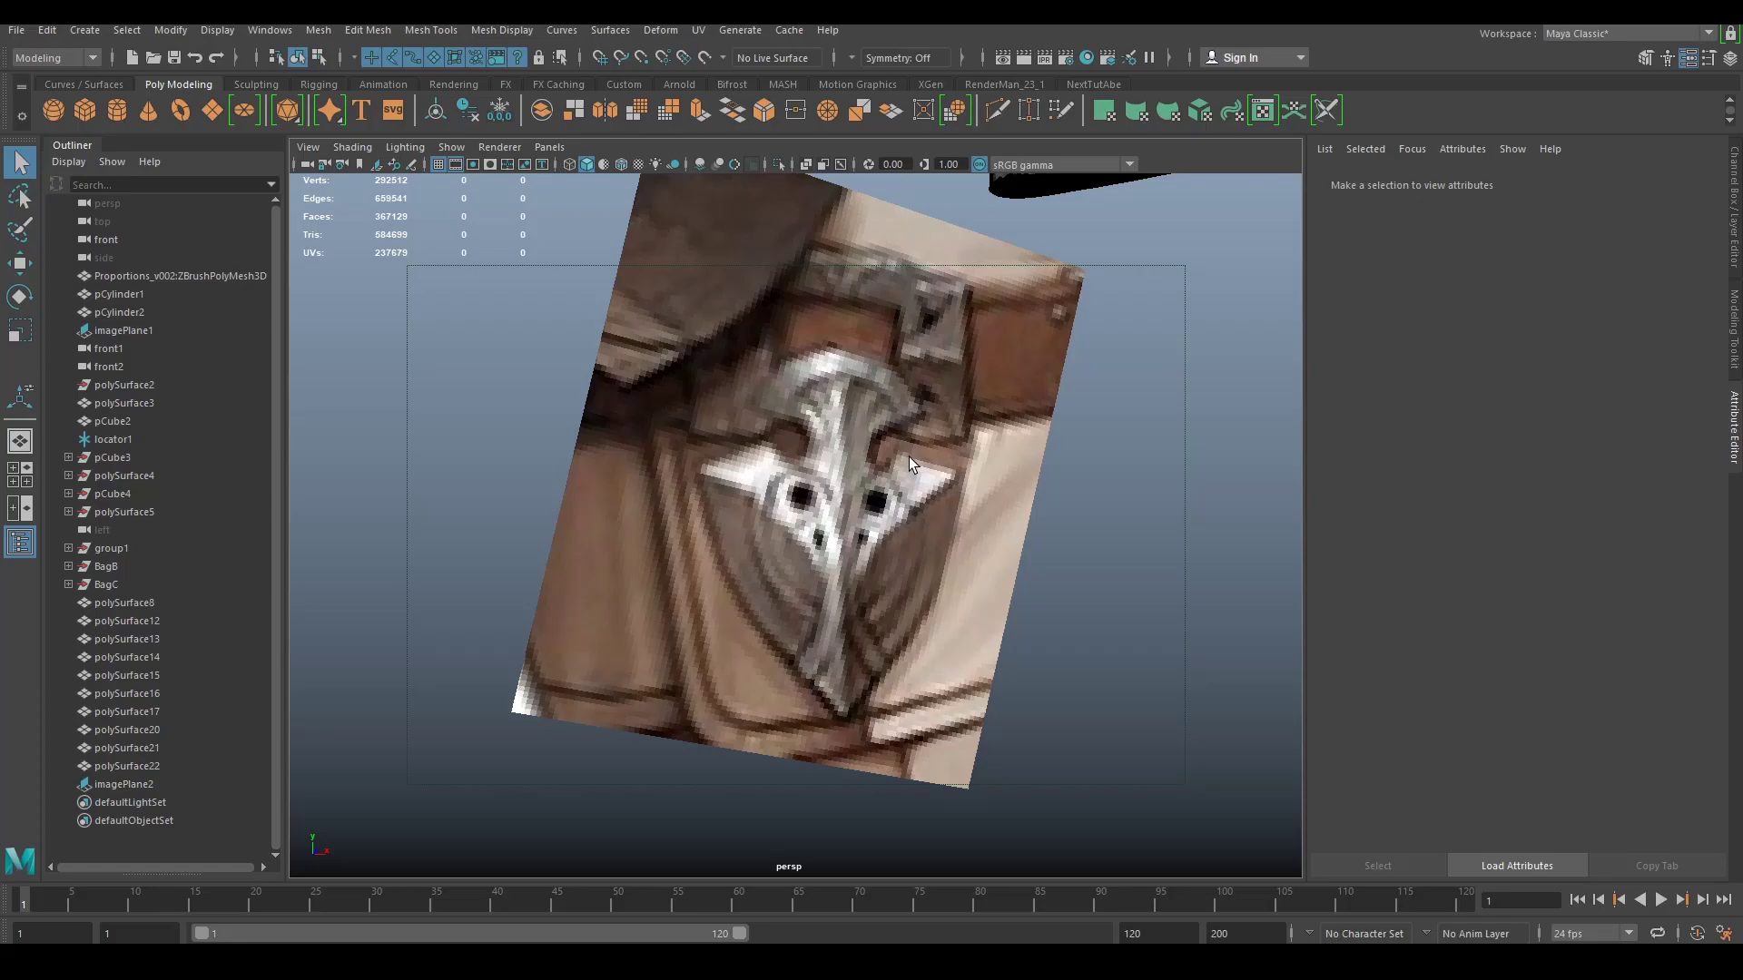
pyautogui.scroll(2, 813, 490)
pyautogui.scroll(-5, 913, 568)
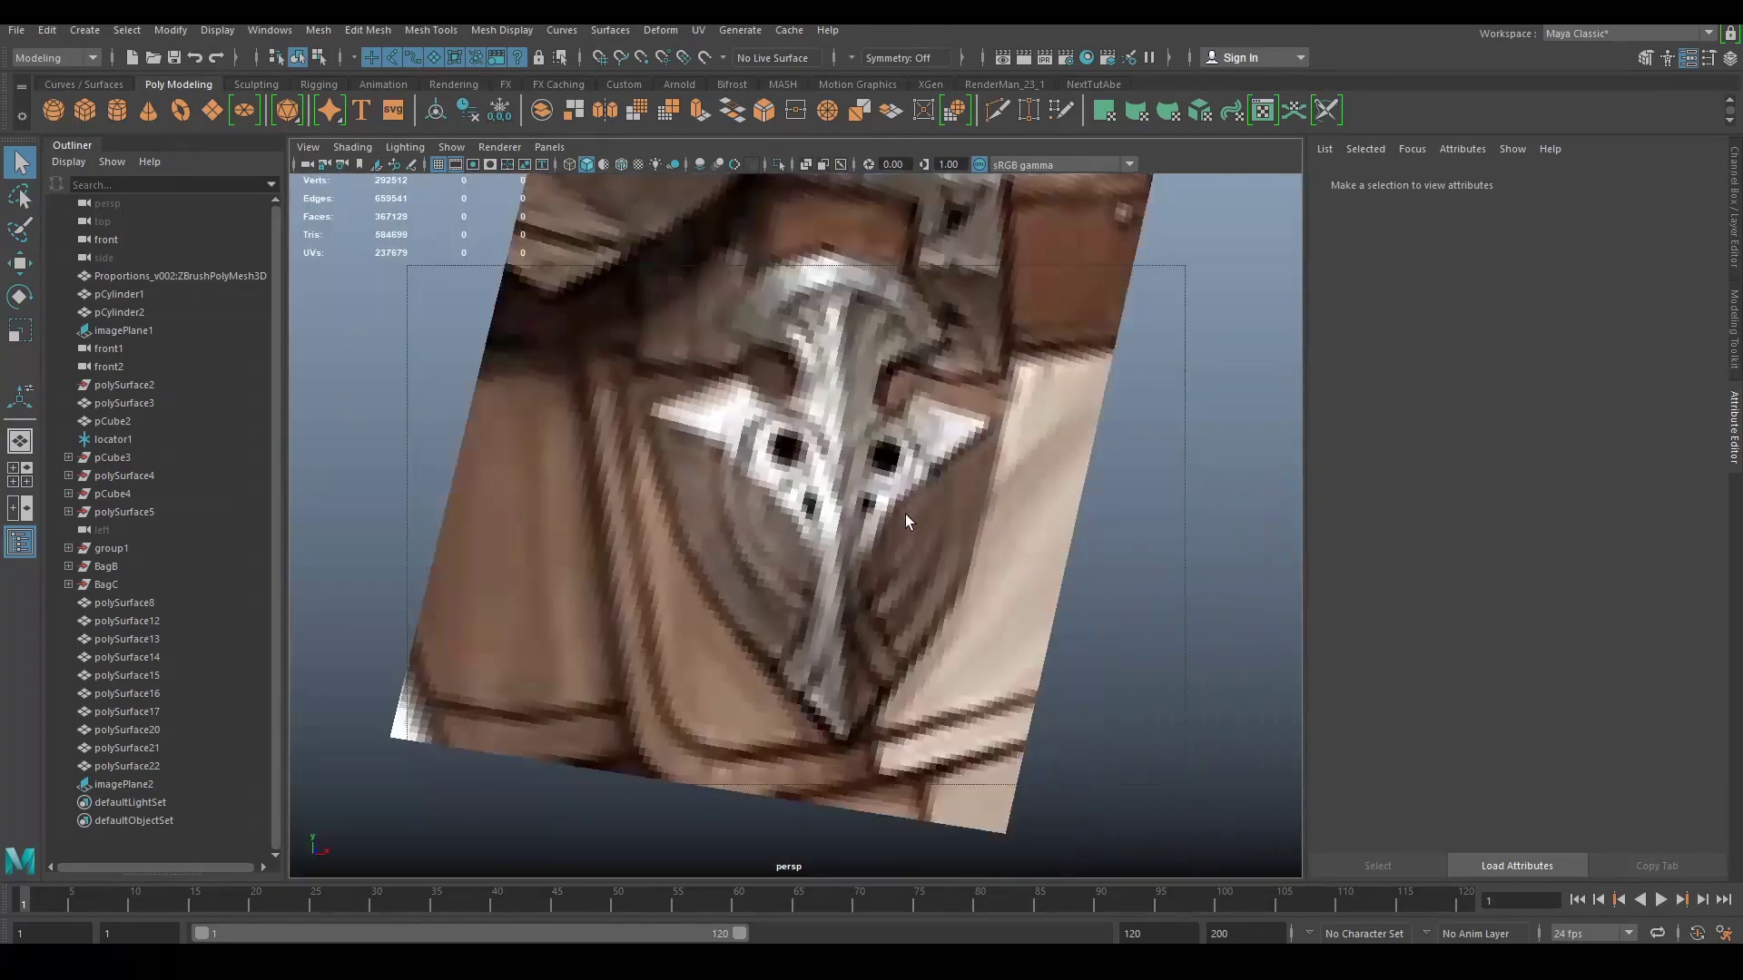
pyautogui.scroll(1, 902, 541)
pyautogui.keyDown('alt'); pyautogui.moveTo(881, 556); pyautogui.dragTo(735, 444); pyautogui.keyUp('alt')
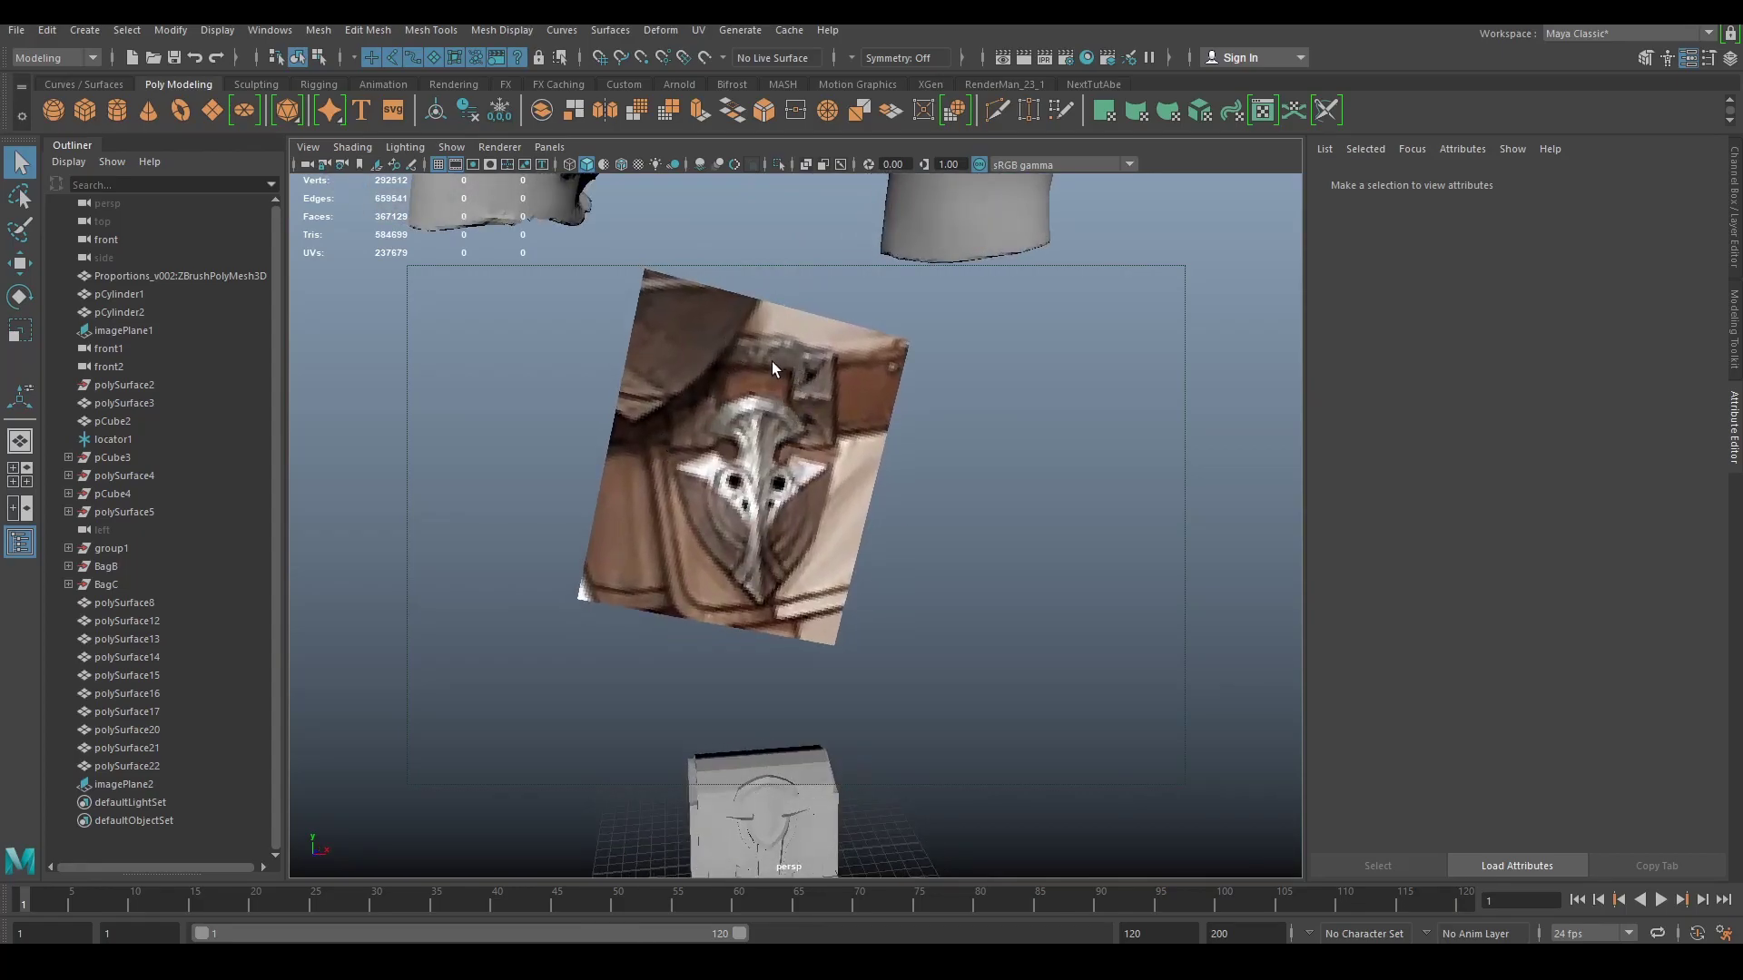
# Step: Move the buckle reference image plane sideways to align the emblem with the centre line, and frame it in the front view
pyautogui.keyDown('alt'); pyautogui.moveTo(808, 432); pyautogui.dragTo(990, 523); pyautogui.keyUp('alt')
pyautogui.press('w')
pyautogui.click(773, 501)
pyautogui.moveTo(854, 501); pyautogui.dragTo(659, 475)
pyautogui.press('space')
pyautogui.moveTo(880, 498); pyautogui.dragTo(881, 533)
pyautogui.scroll(-4, 882, 533)
pyautogui.click(962, 542)
pyautogui.scroll(4, 864, 526)
pyautogui.keyDown('alt'); pyautogui.moveTo(827, 463); pyautogui.dragTo(853, 542, button='middle'); pyautogui.keyUp('alt')
pyautogui.scroll(-2, 844, 478)
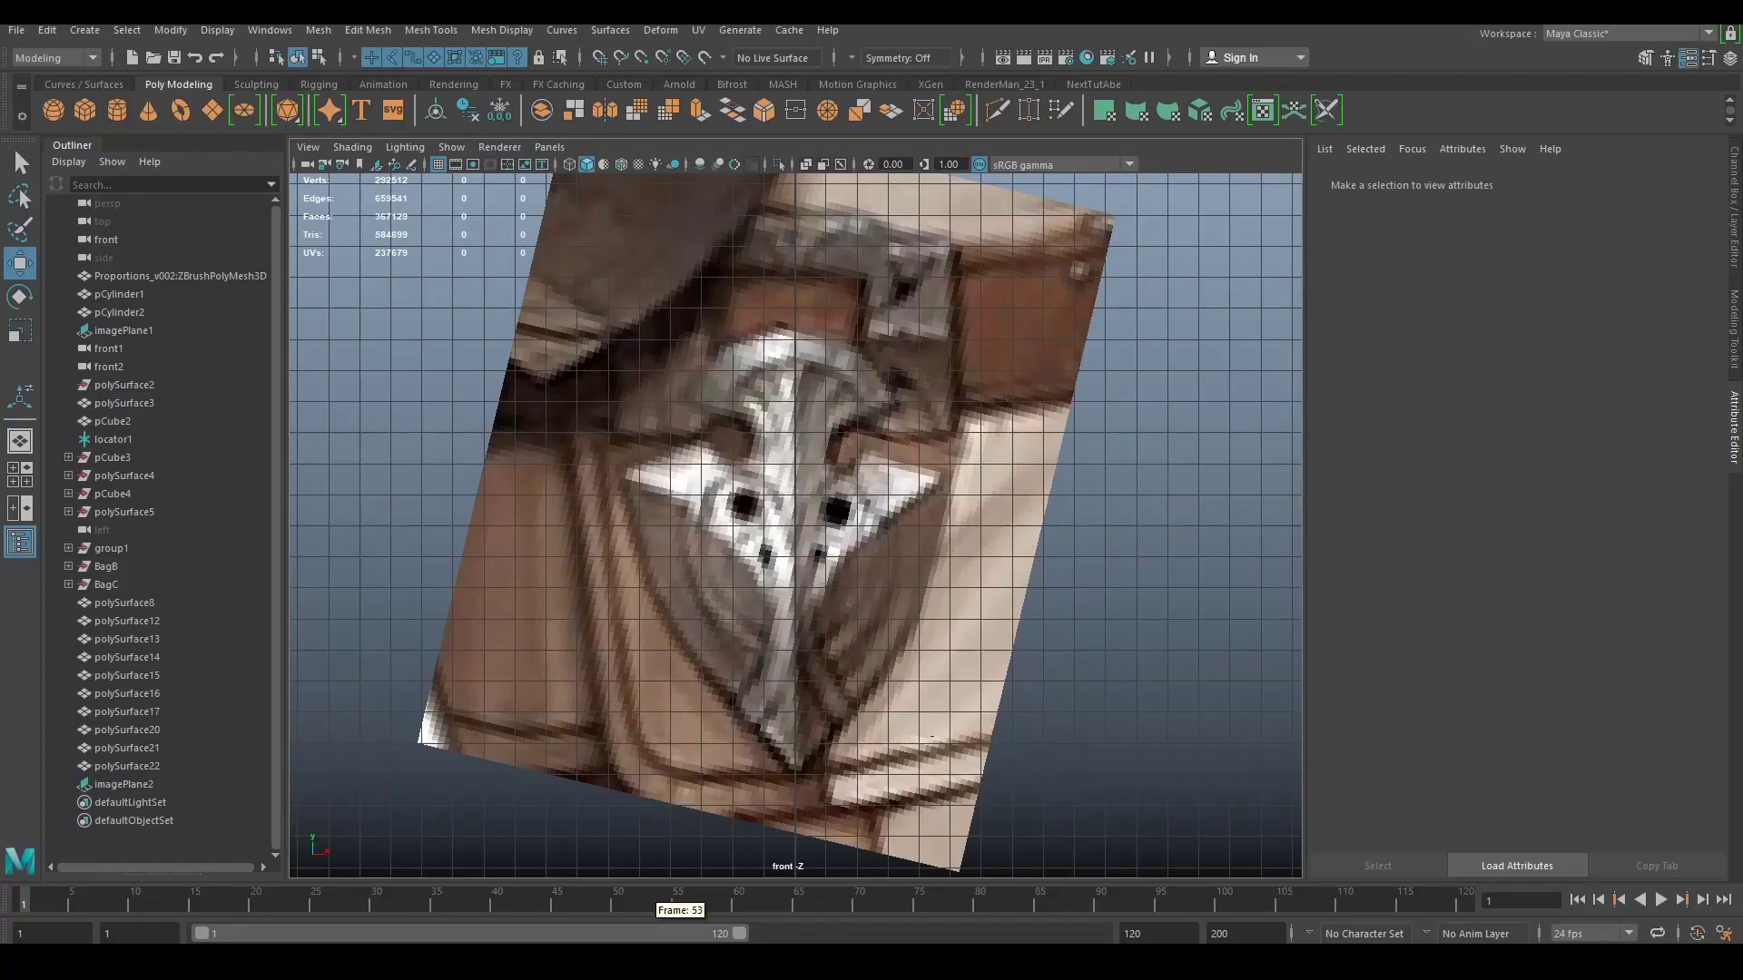
# Step: In Photoshop, add a new layer to the reference board, mark the shoulder armor with a yellow dot, and return to Maya
pyautogui.hotkey('alt', 'Tab')
pyautogui.hotkey('alt', 'Tab')
pyautogui.hotkey('alt', 'Tab')
pyautogui.hotkey('alt', 'Tab')
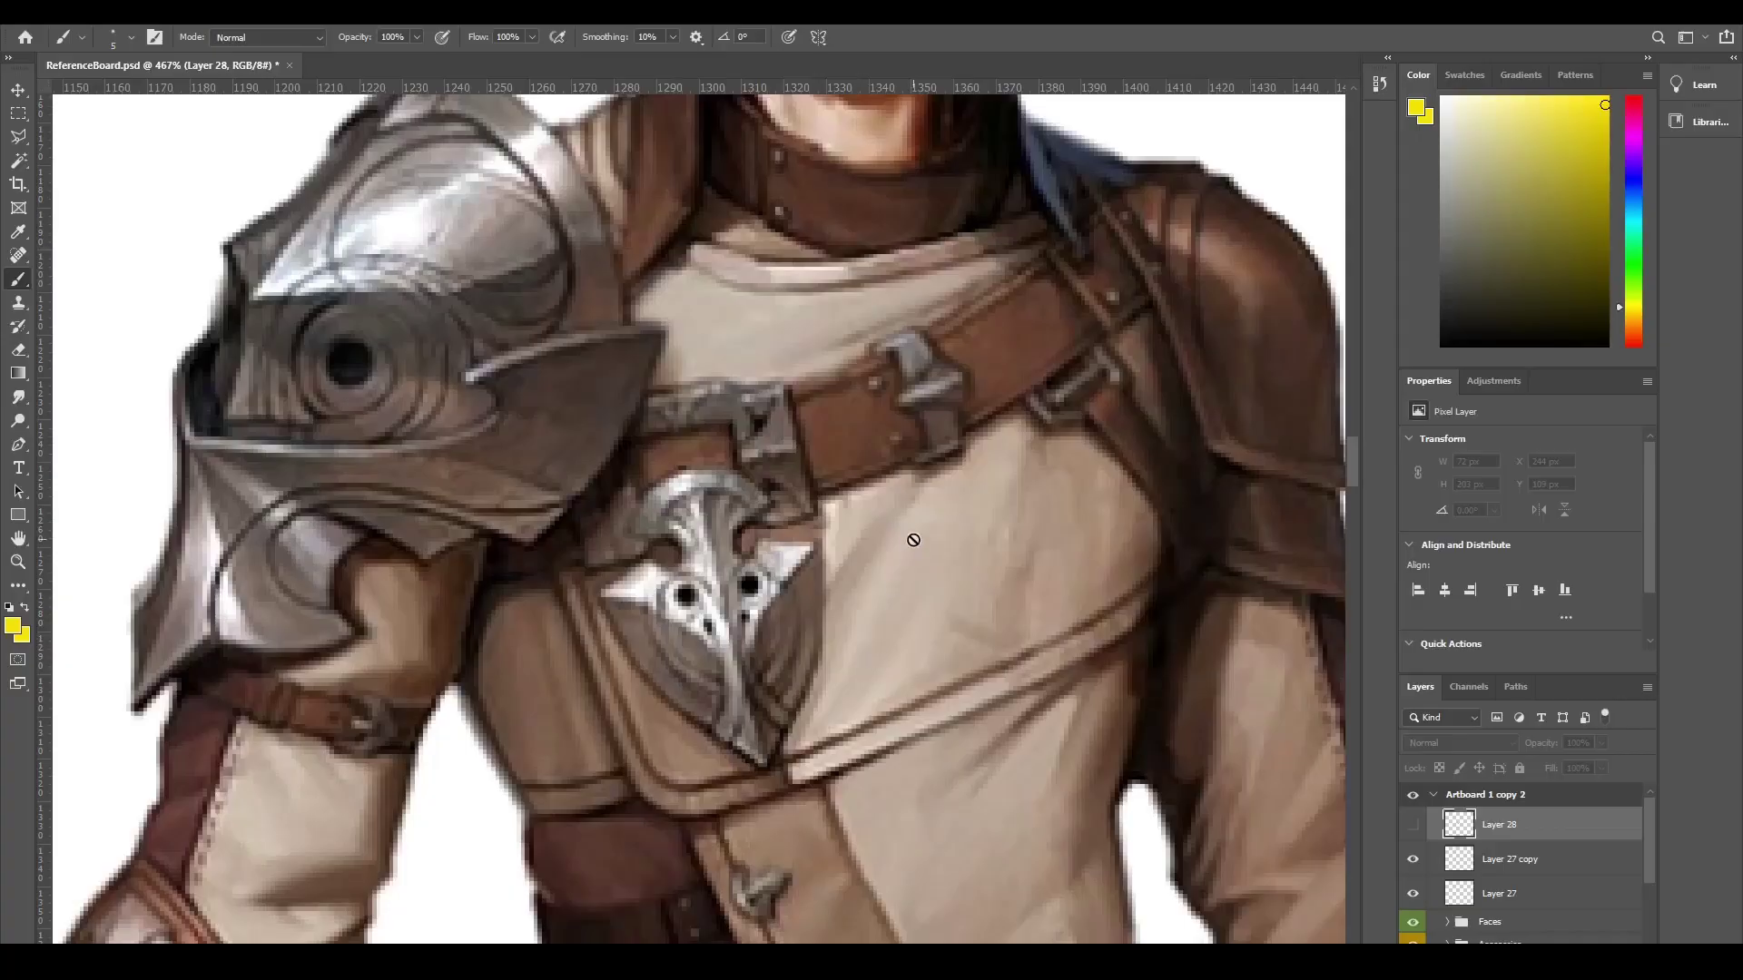
pyautogui.keyDown('alt'); pyautogui.scroll(-4, 911, 540); pyautogui.keyUp('alt')
pyautogui.hotkey('ctrl', 'shift', 'alt', 'n')
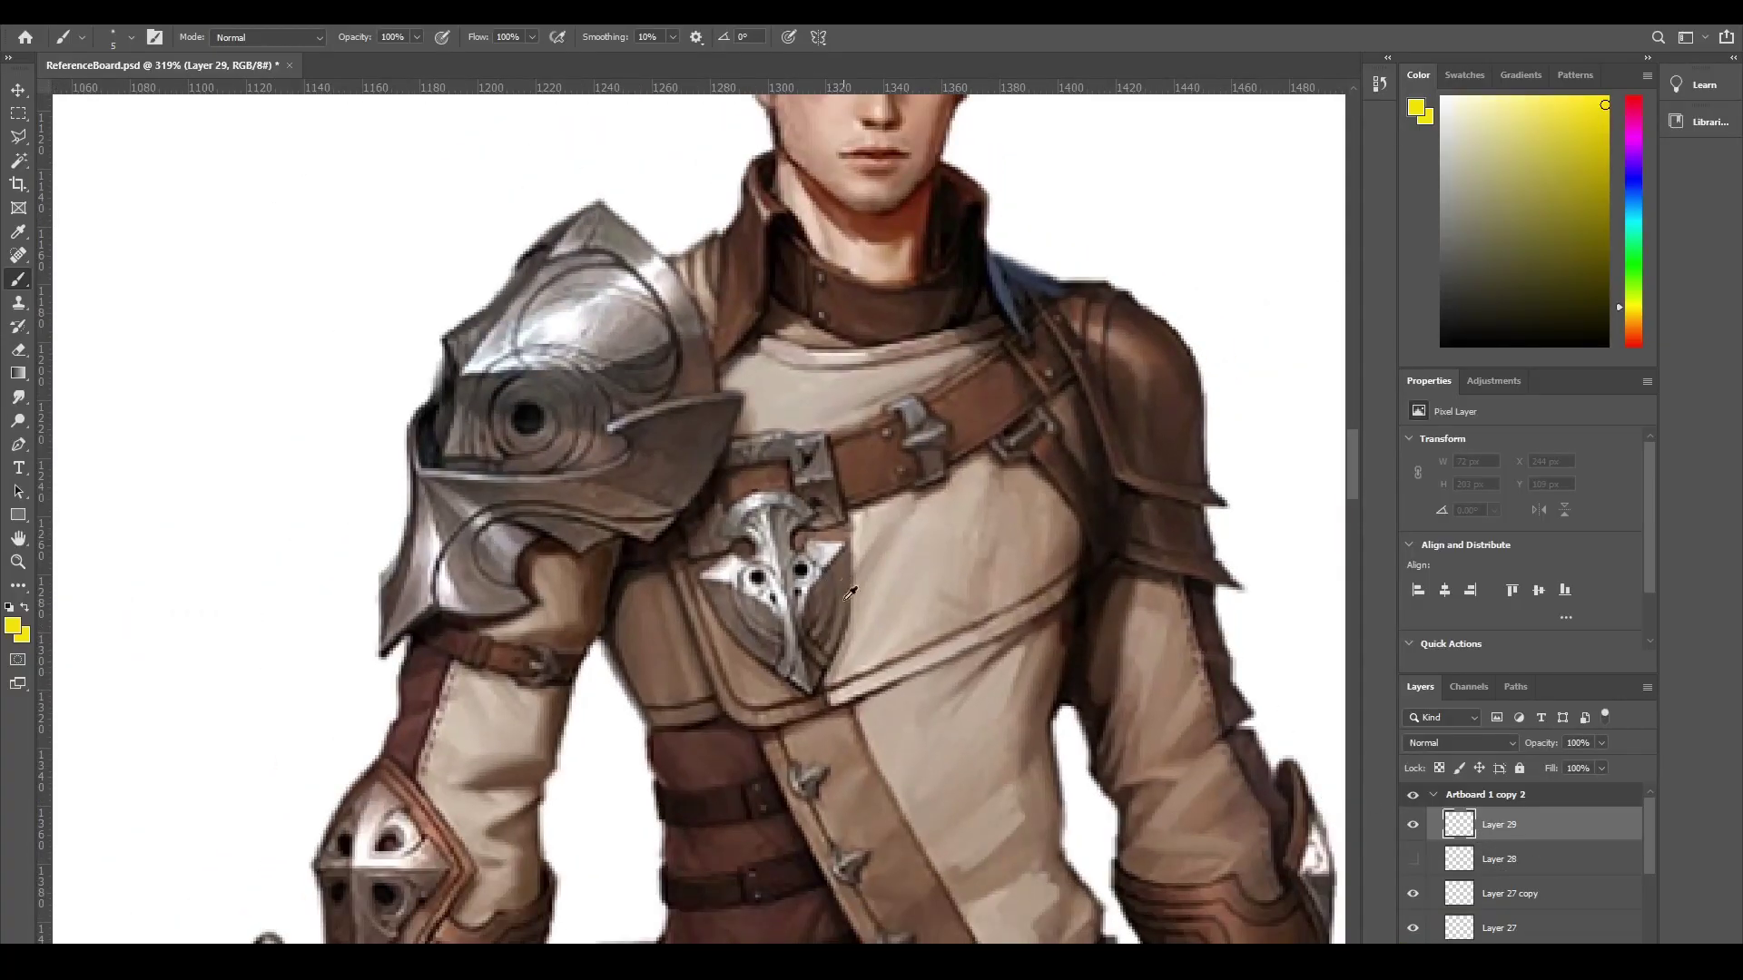
pyautogui.keyDown('alt'); pyautogui.scroll(2, 844, 599); pyautogui.keyUp('alt')
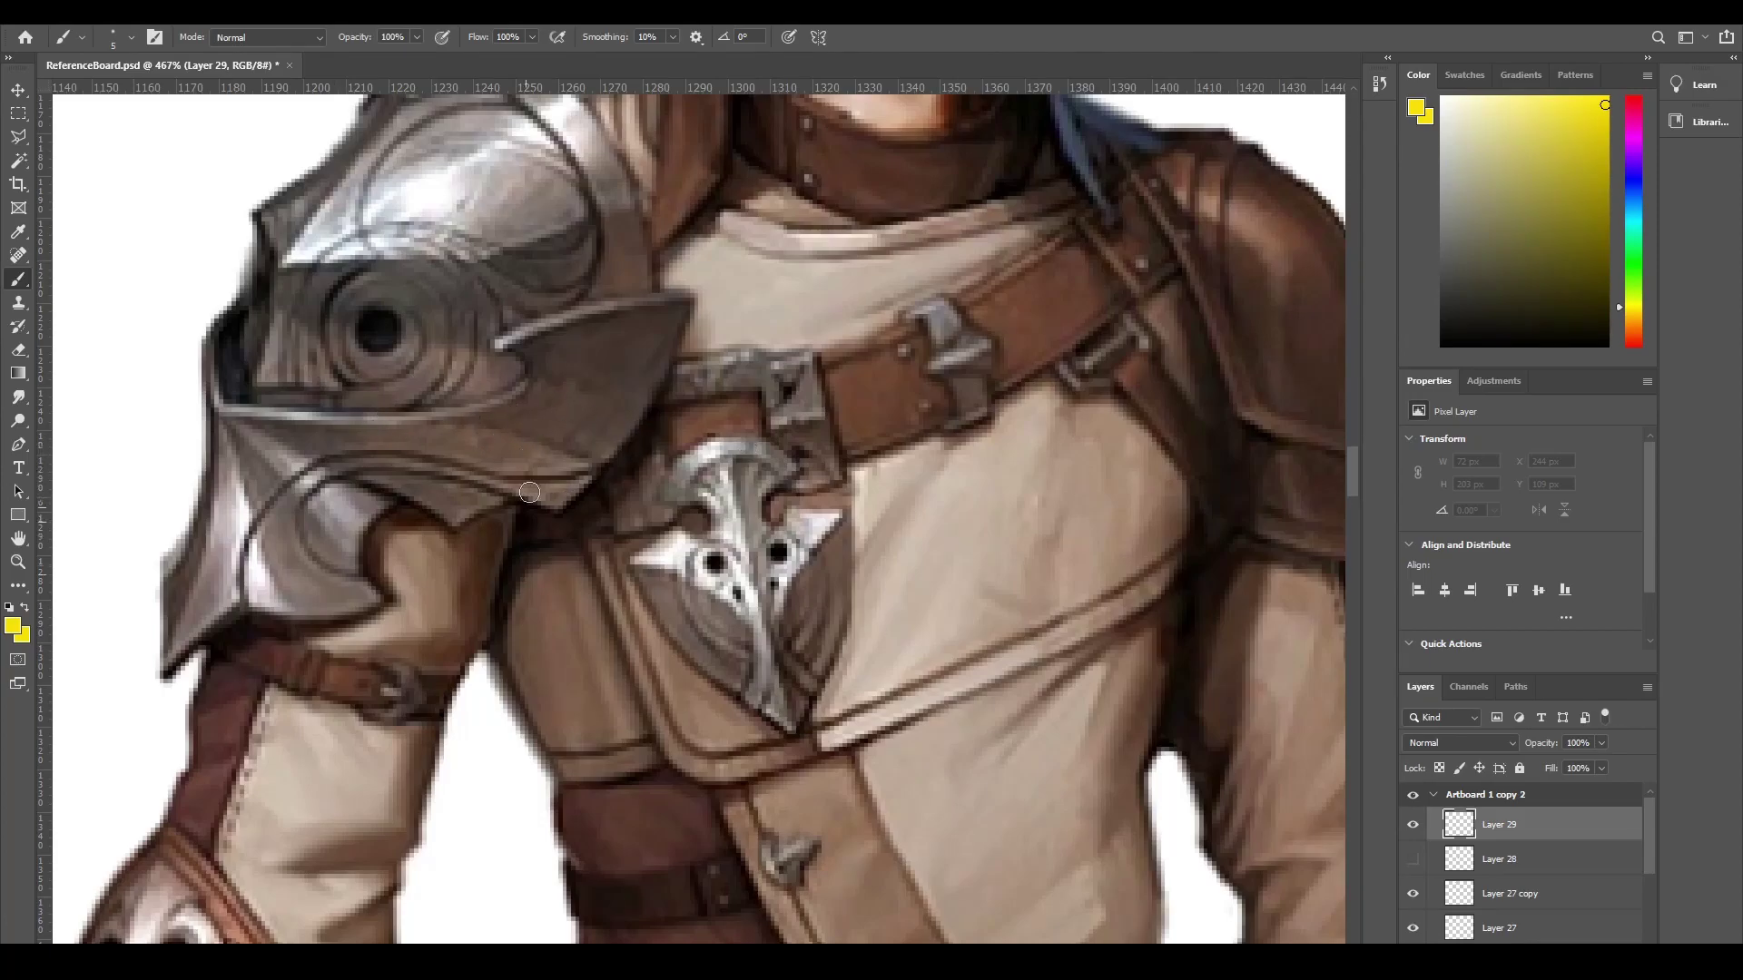
pyautogui.scroll(-2, 534, 377)
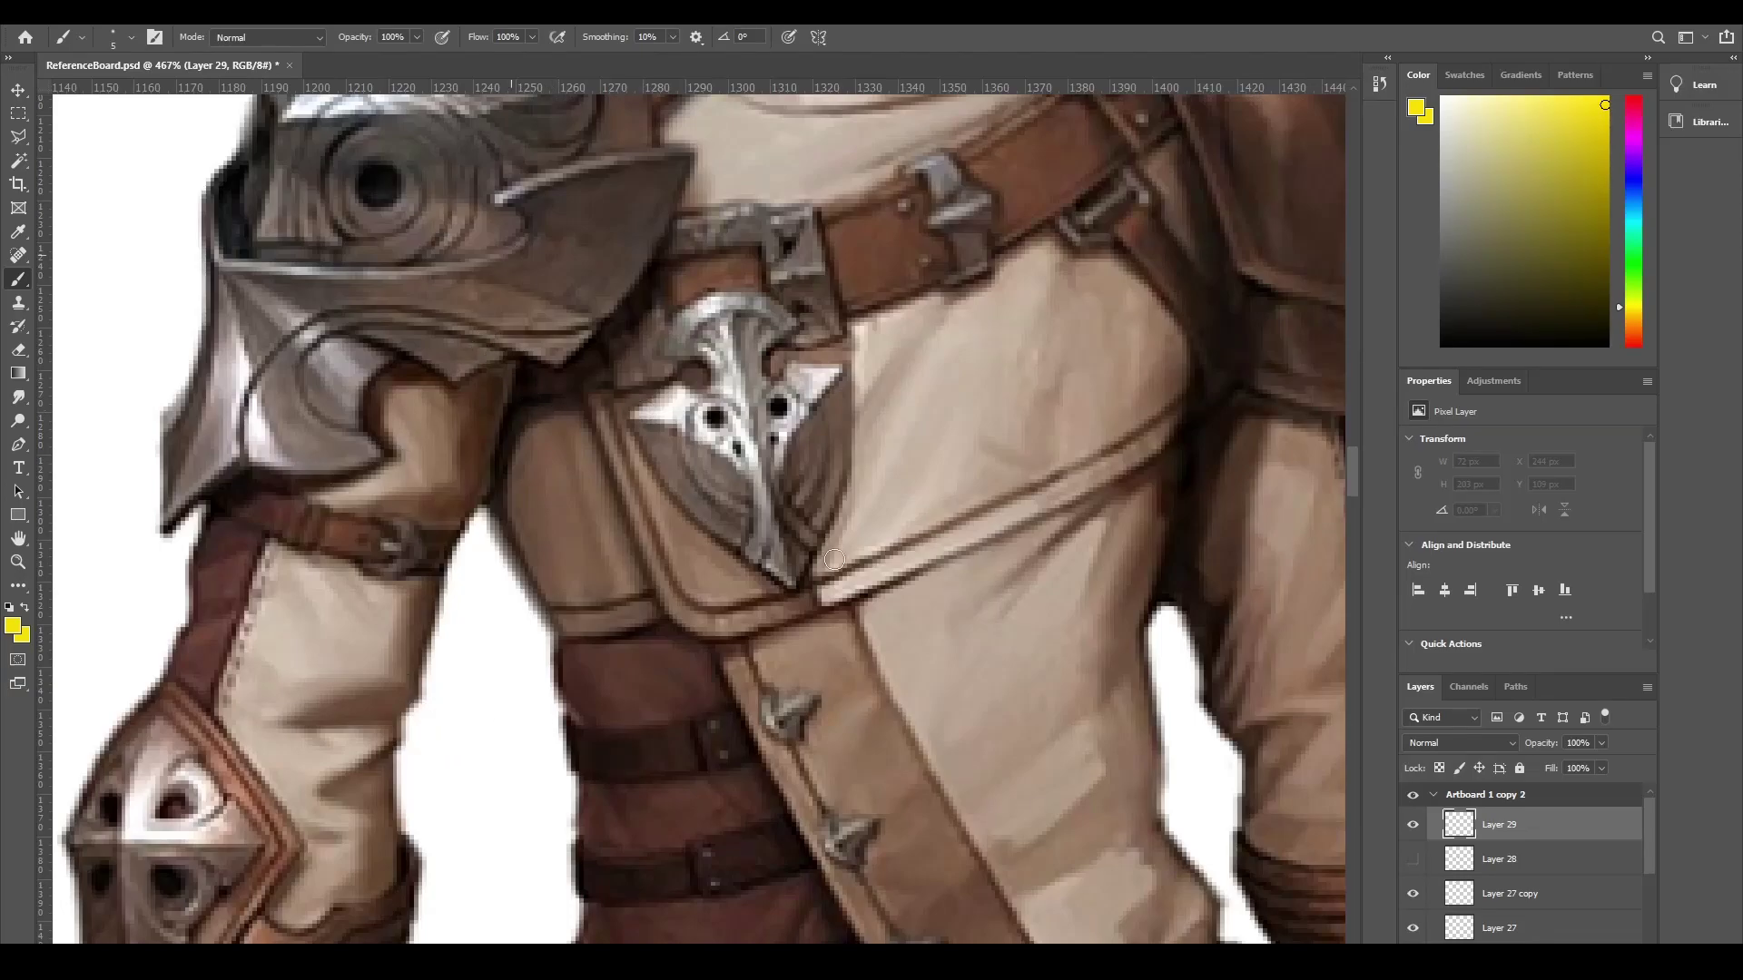
pyautogui.keyDown('alt'); pyautogui.scroll(-3, 471, 491); pyautogui.keyUp('alt')
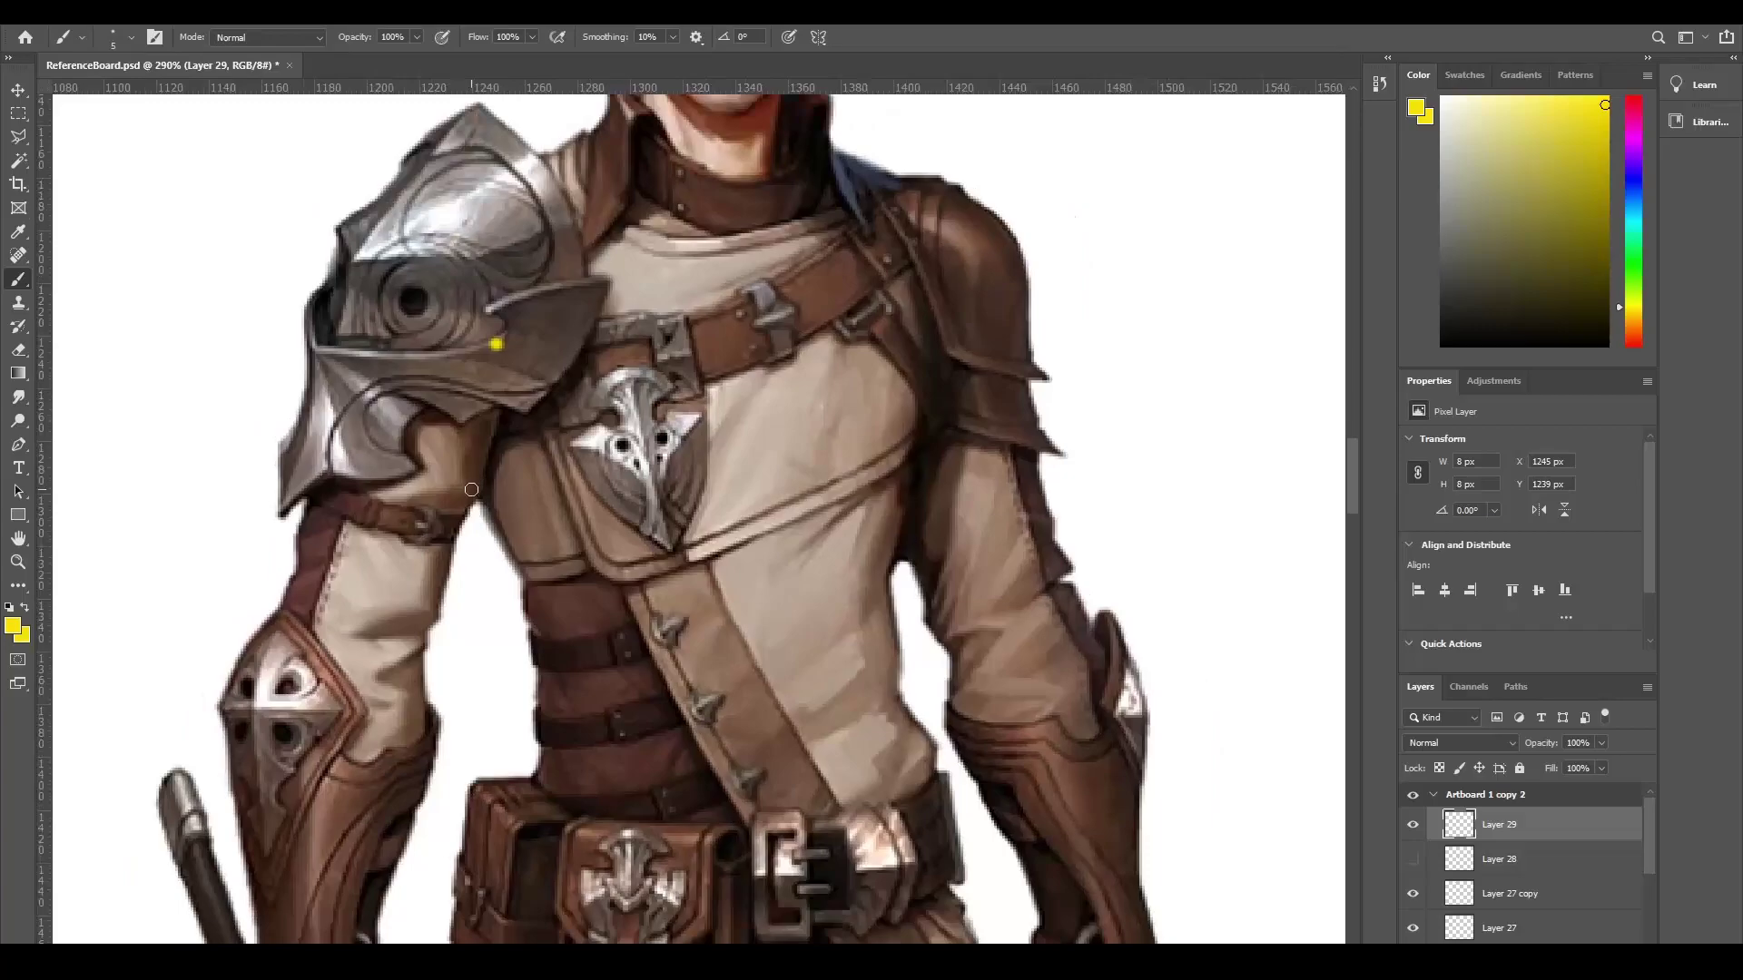
pyautogui.keyDown('alt'); pyautogui.scroll(2, 460, 339); pyautogui.keyUp('alt')
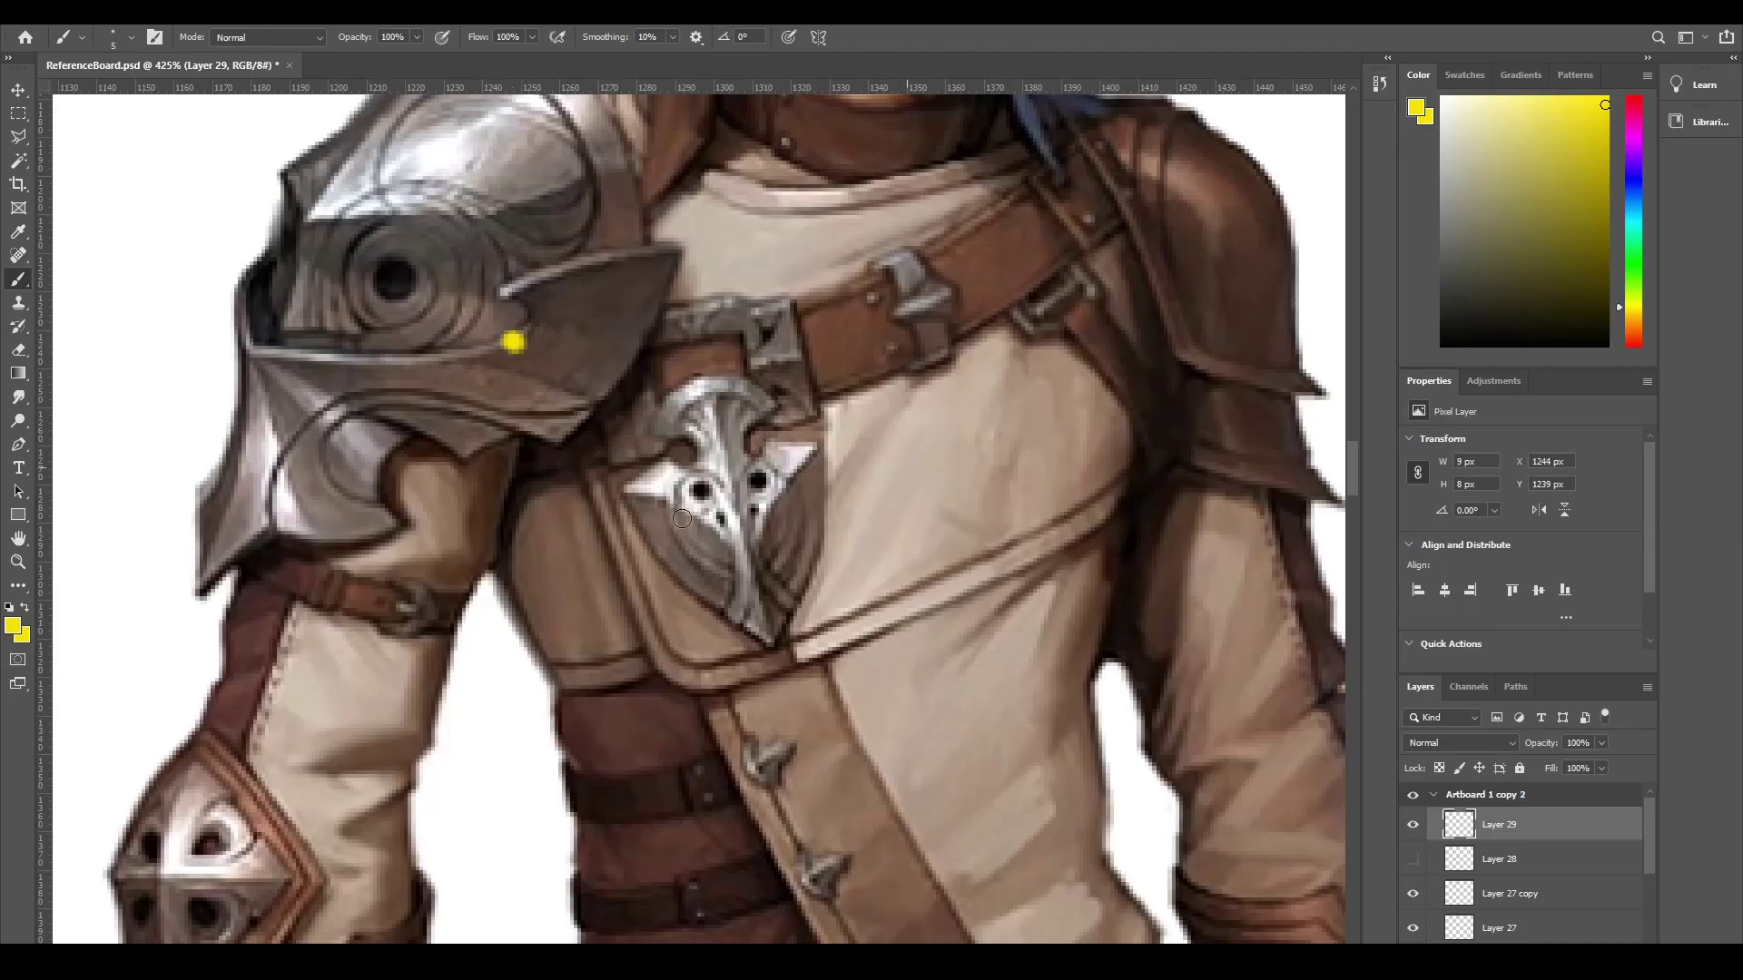
pyautogui.hotkey('alt', 'Tab')
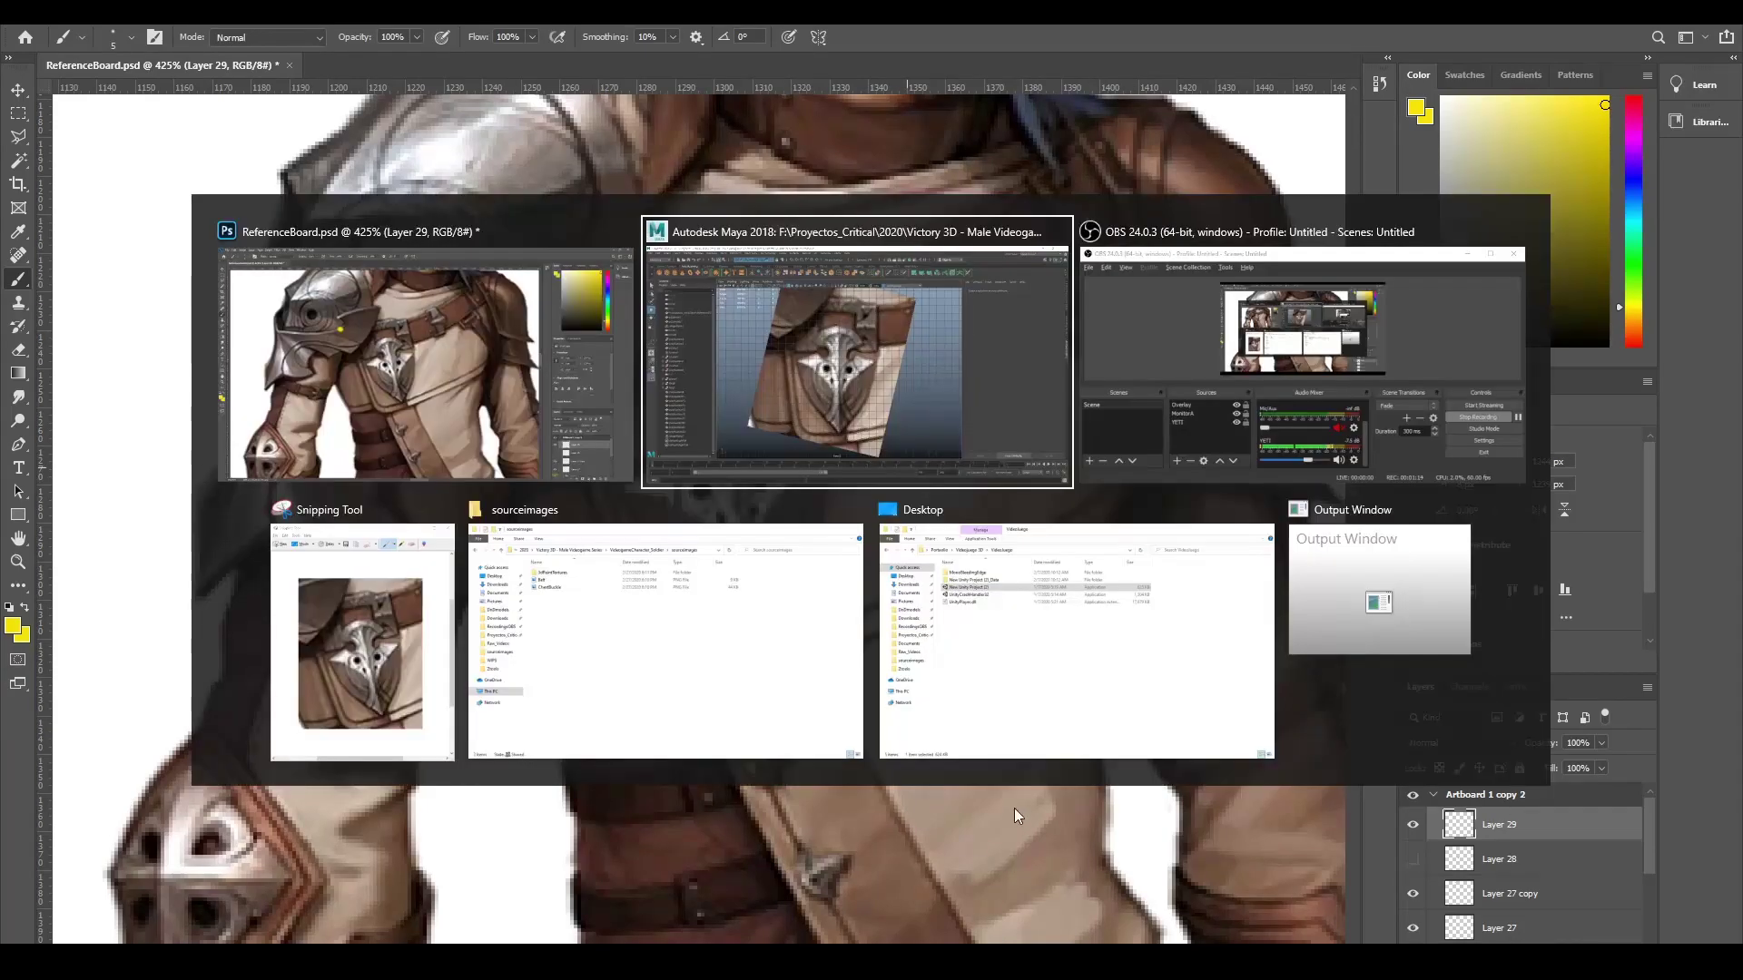
pyautogui.click(411, 164)
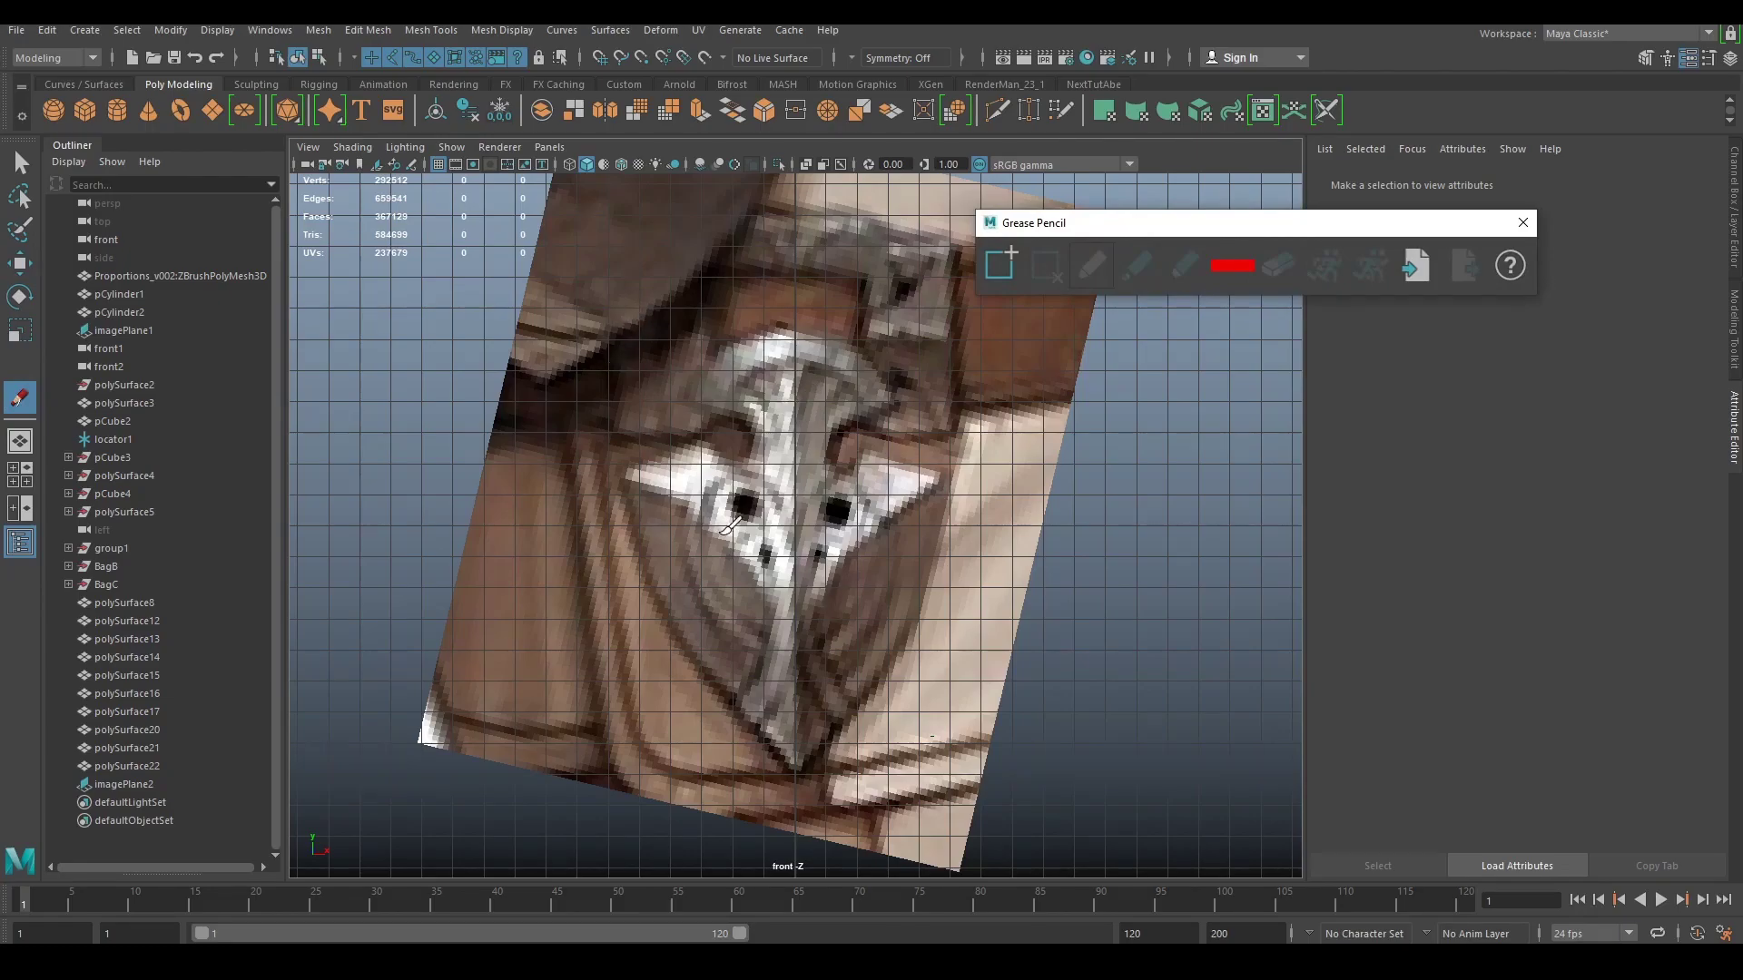
pyautogui.moveTo(512, 774); pyautogui.dragTo(465, 664)
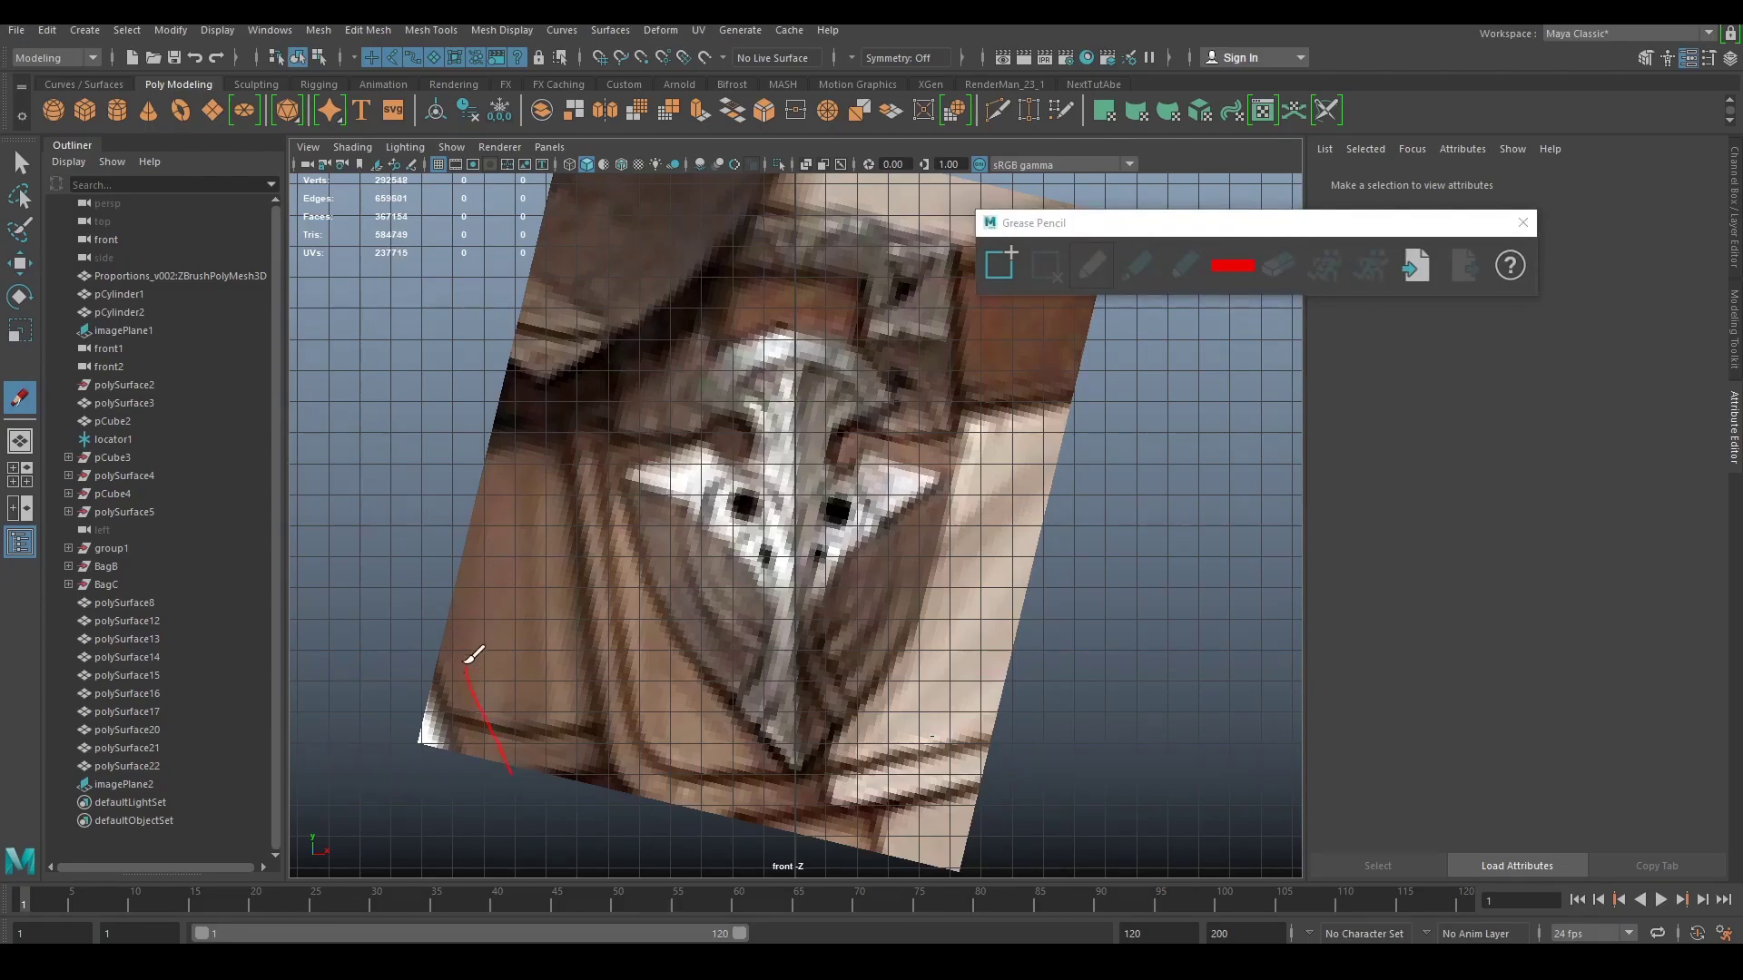
pyautogui.moveTo(454, 517)
pyautogui.mouseDown()
pyautogui.moveTo(529, 343)
pyautogui.moveTo(503, 208)
pyautogui.mouseUp()
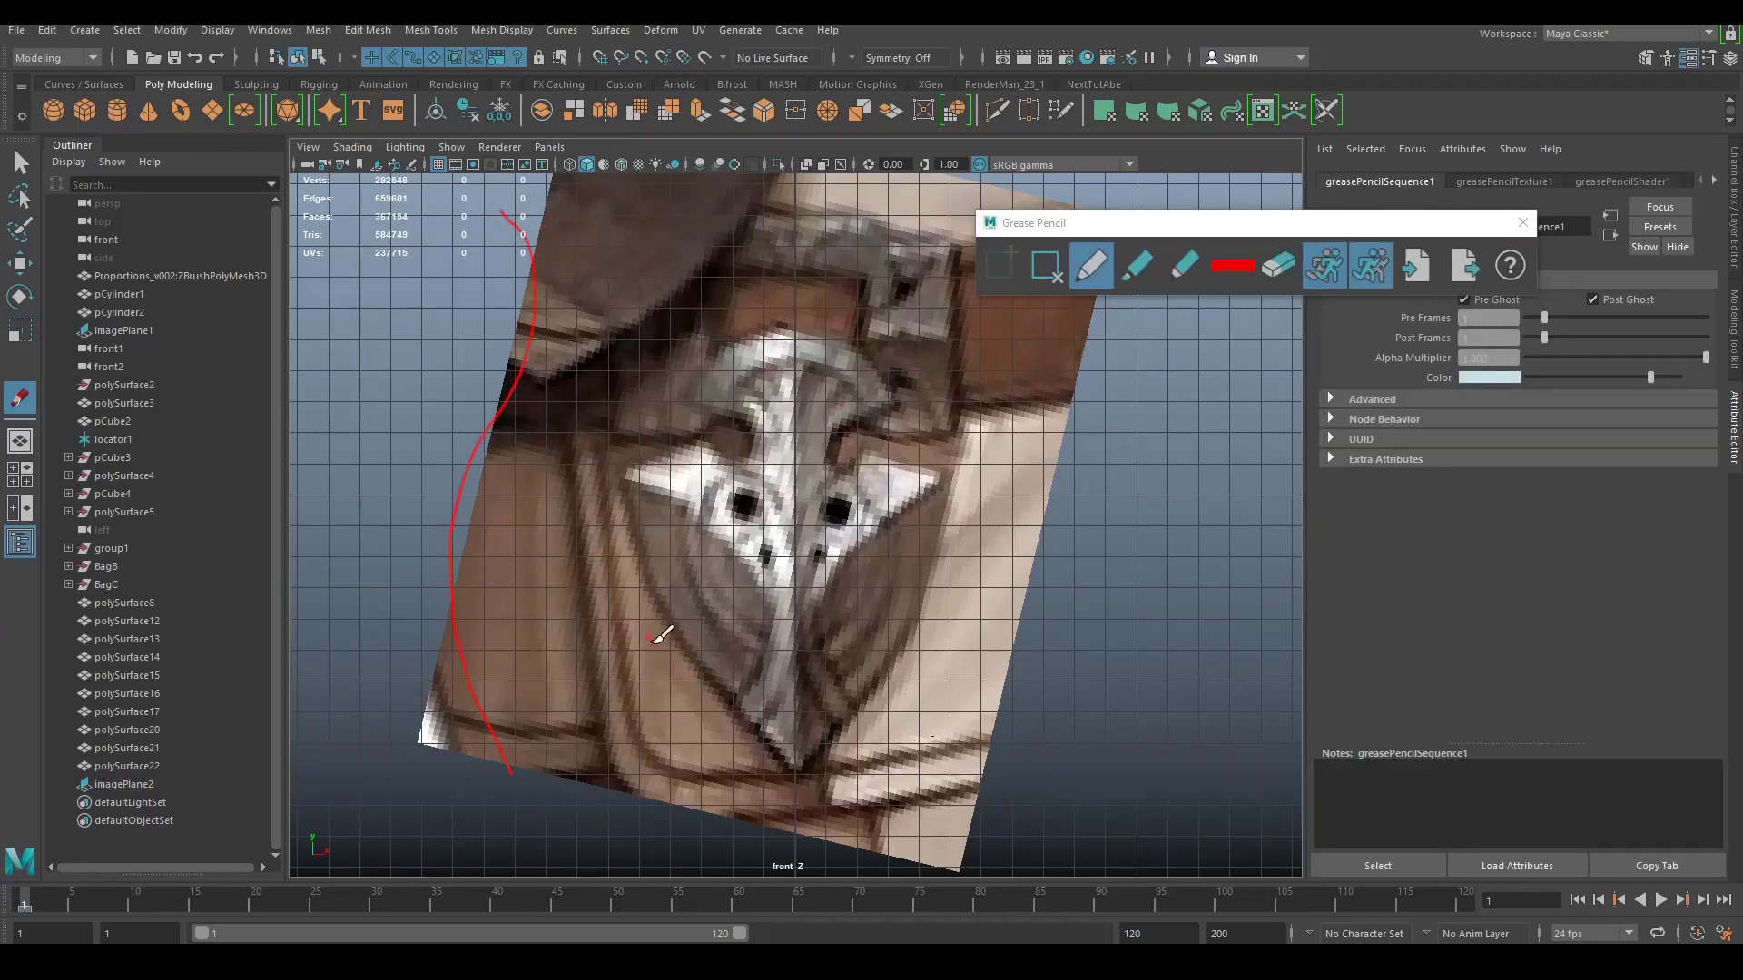
pyautogui.moveTo(392, 659)
pyautogui.mouseDown()
pyautogui.moveTo(498, 699)
pyautogui.moveTo(664, 597)
pyautogui.mouseUp()
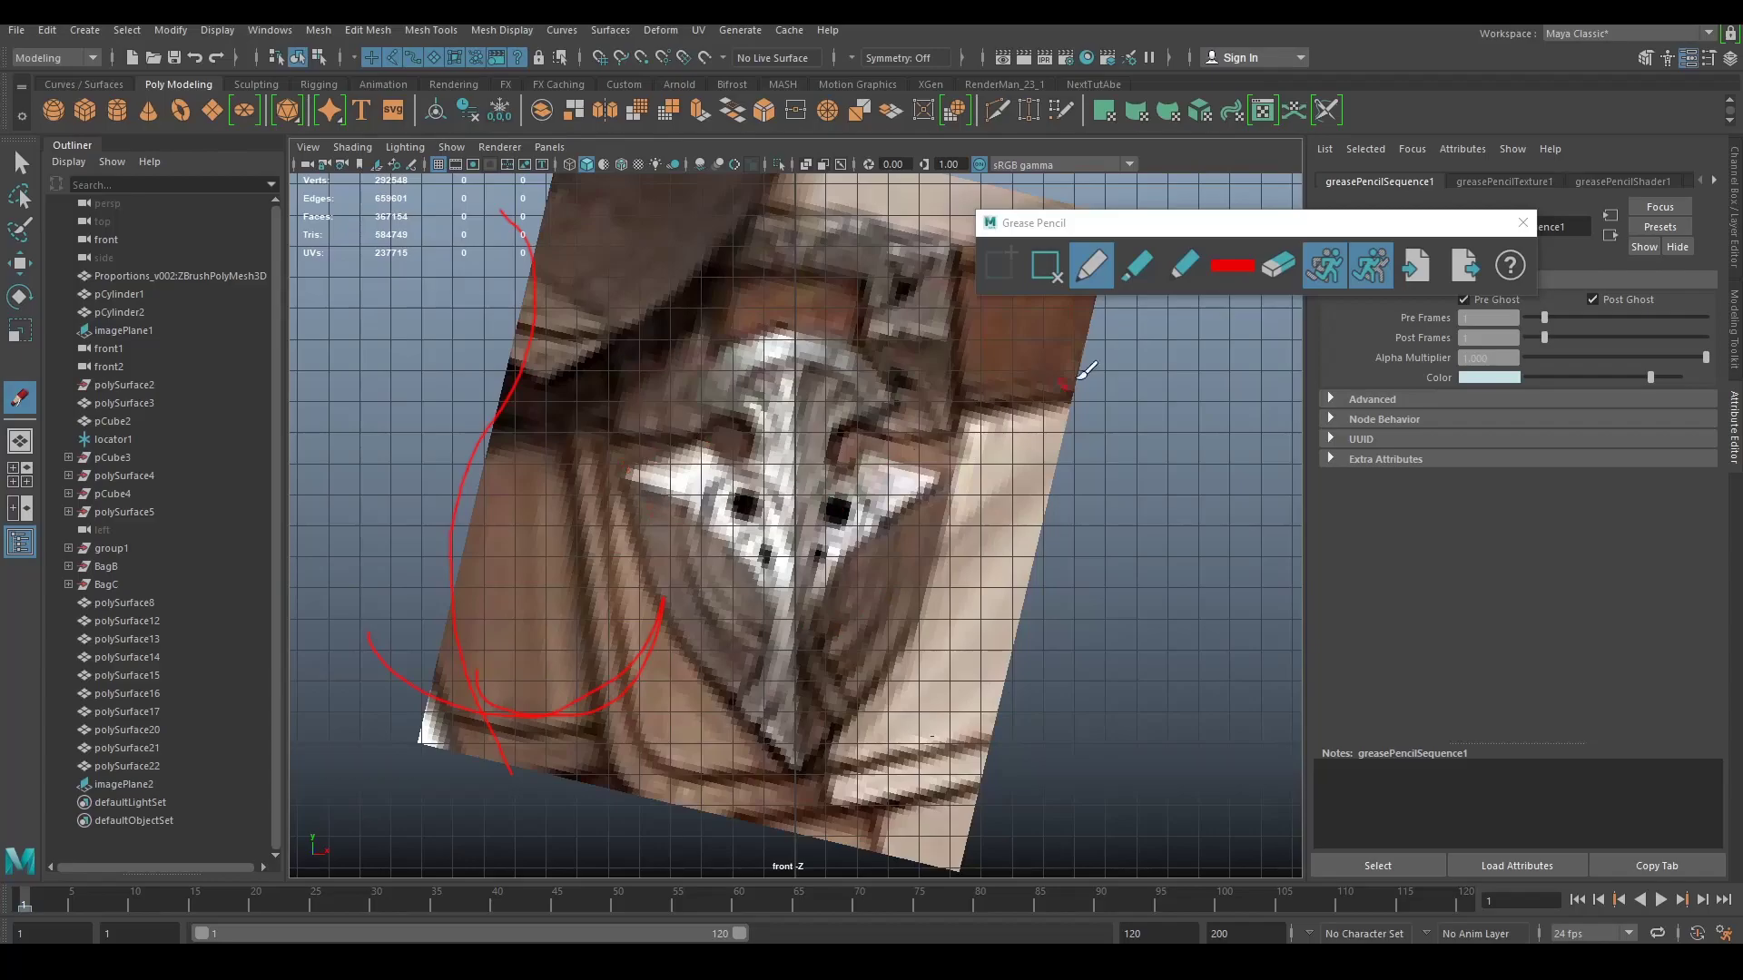
pyautogui.click(1045, 265)
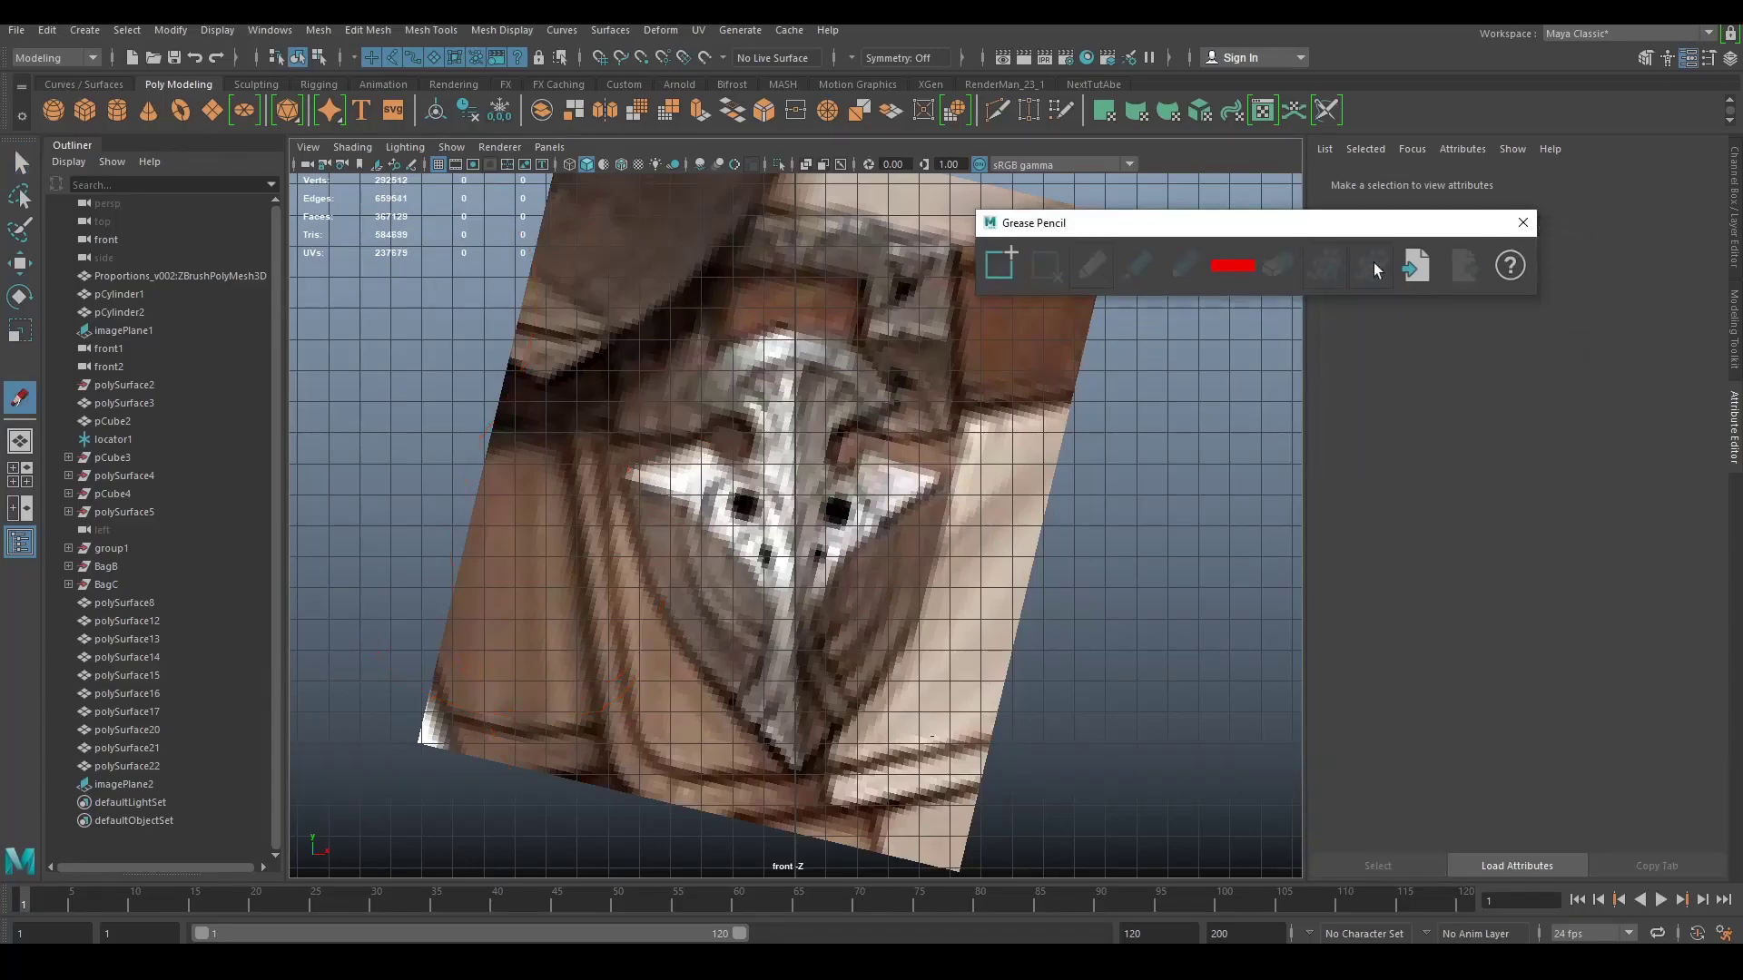
pyautogui.click(1522, 222)
pyautogui.press('q')
# Step: Create a four-vertex polygon over the emblem's right white wing and reverse its normals
pyautogui.scroll(4, 813, 452)
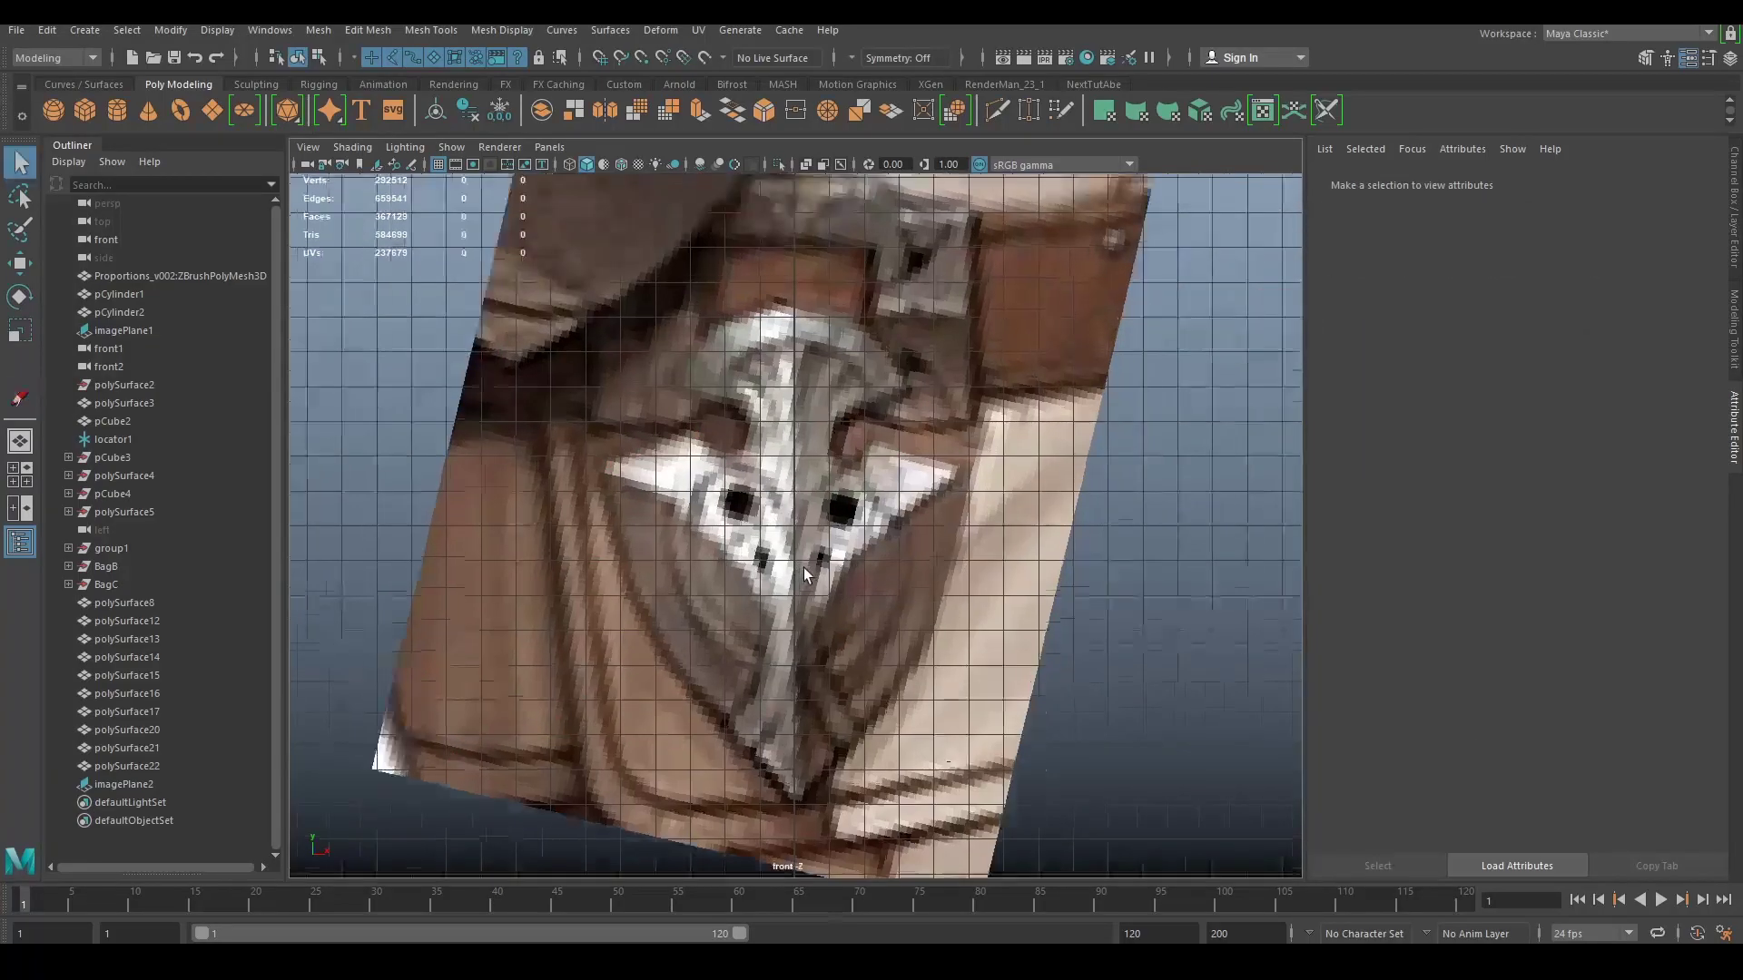
pyautogui.scroll(2, 808, 444)
pyautogui.keyDown('alt'); pyautogui.moveTo(786, 406); pyautogui.dragTo(775, 480, button='middle'); pyautogui.keyUp('alt')
pyautogui.scroll(1, 763, 255)
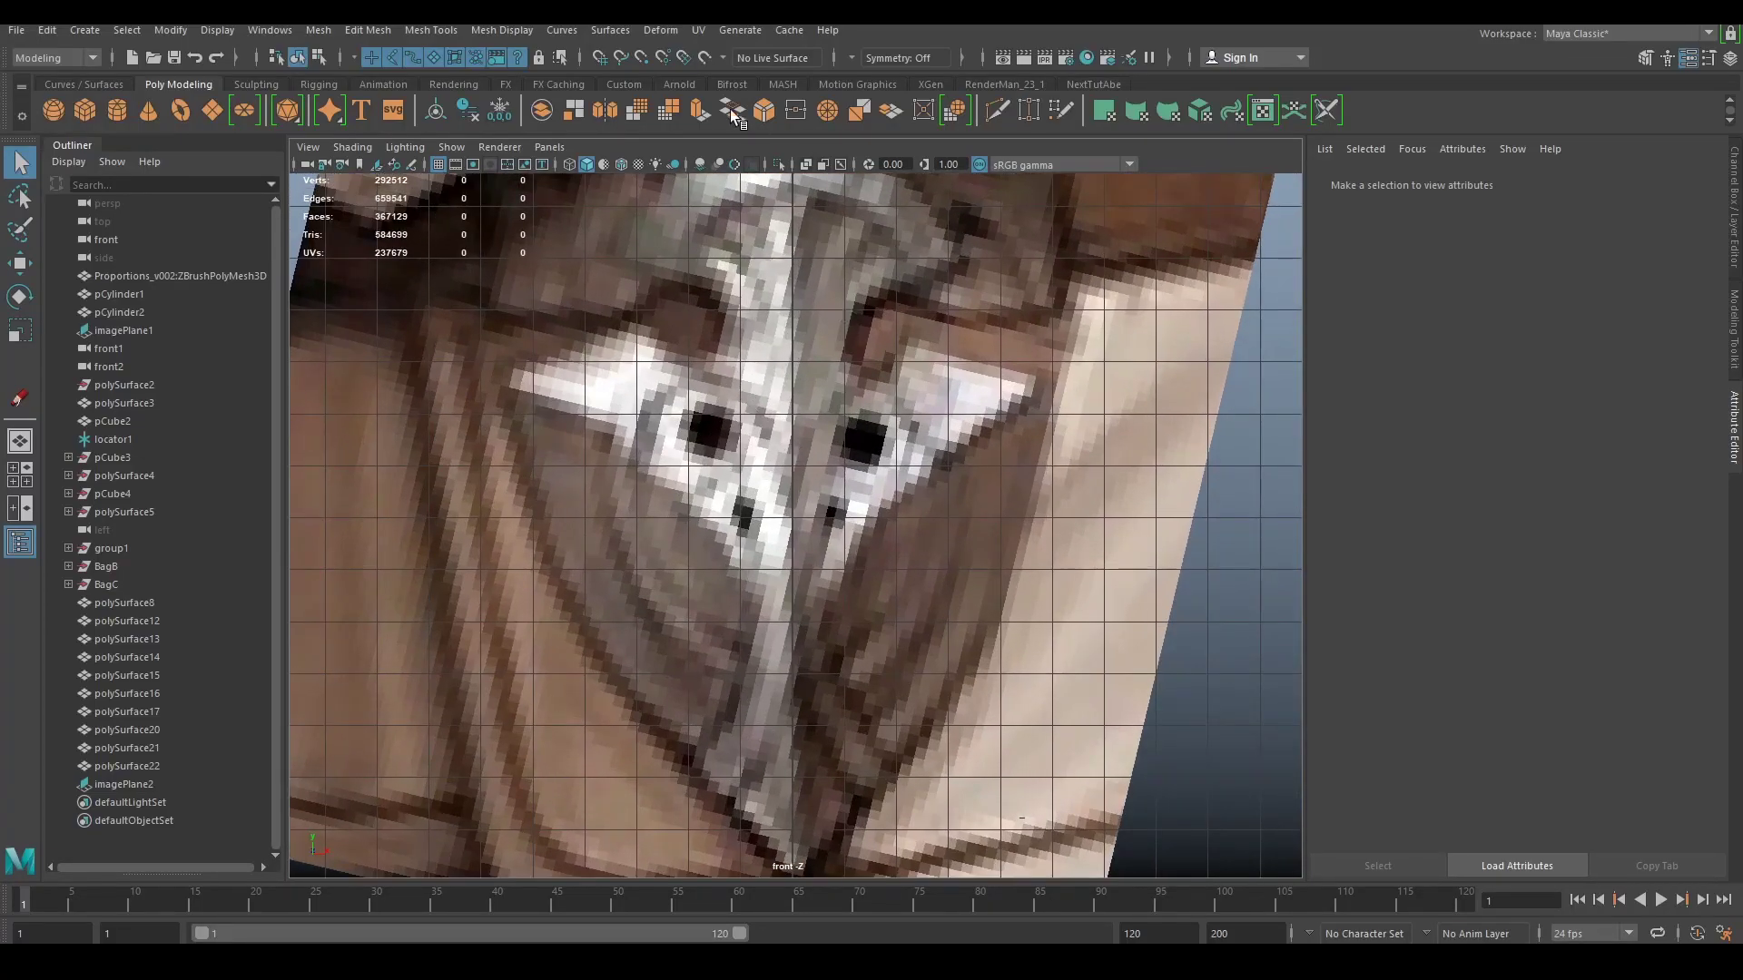
pyautogui.click(441, 31)
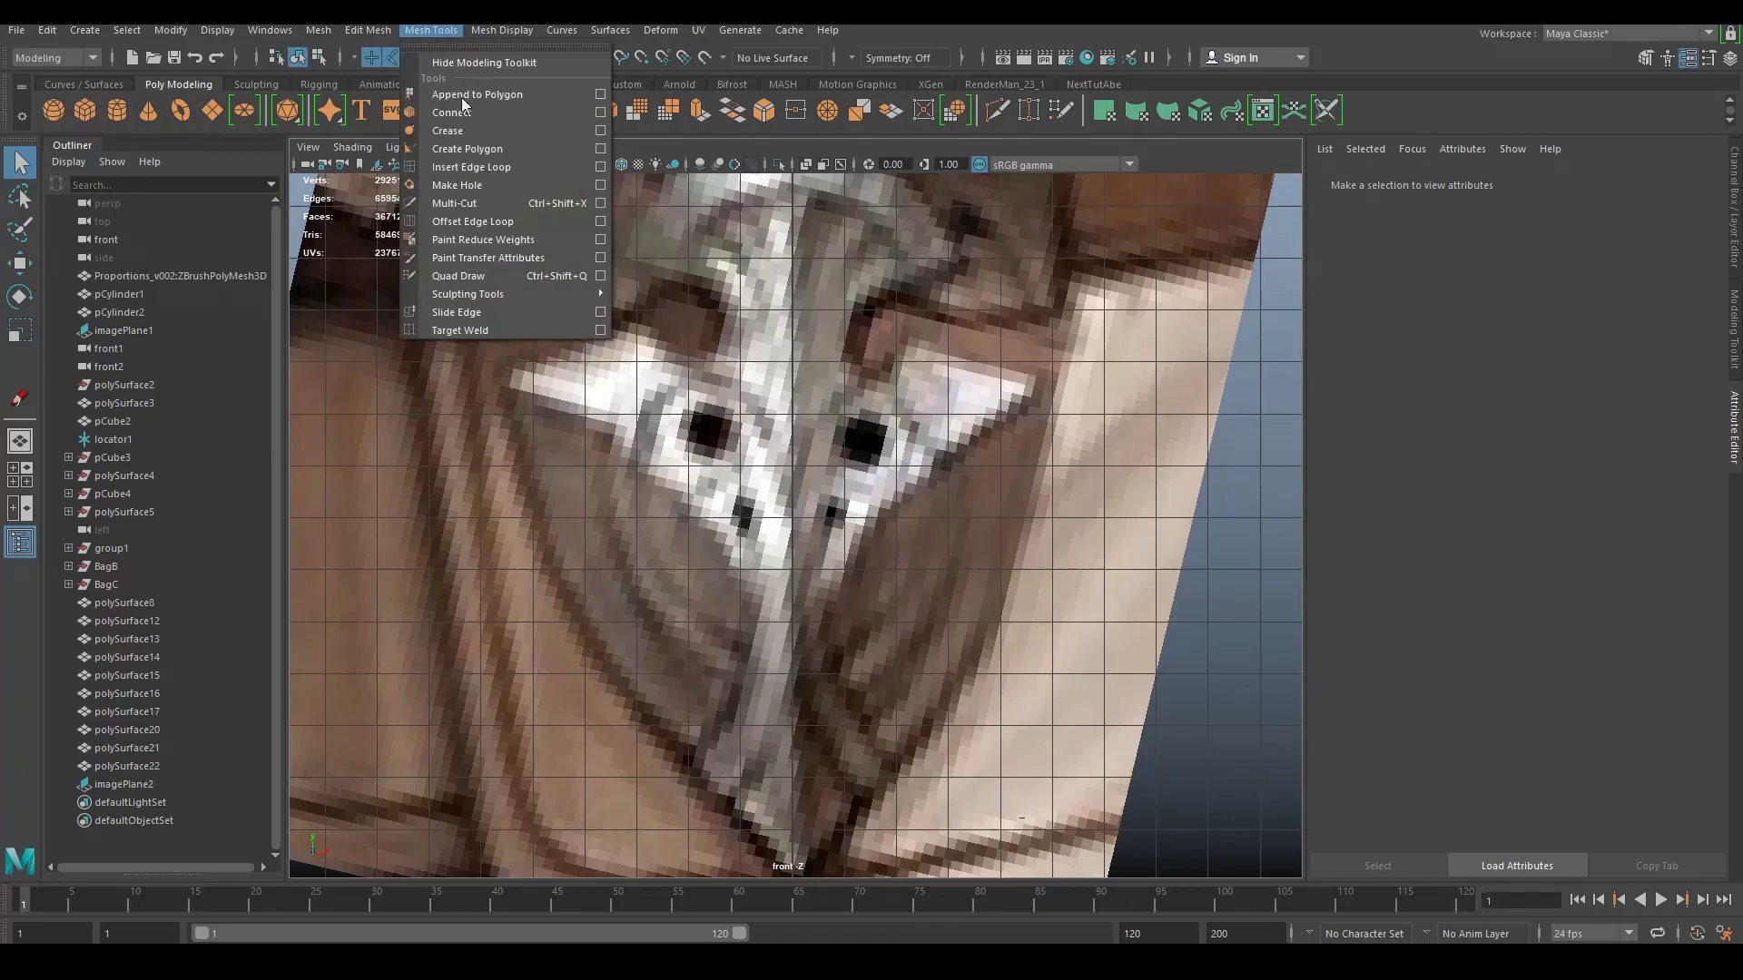
pyautogui.click(481, 150)
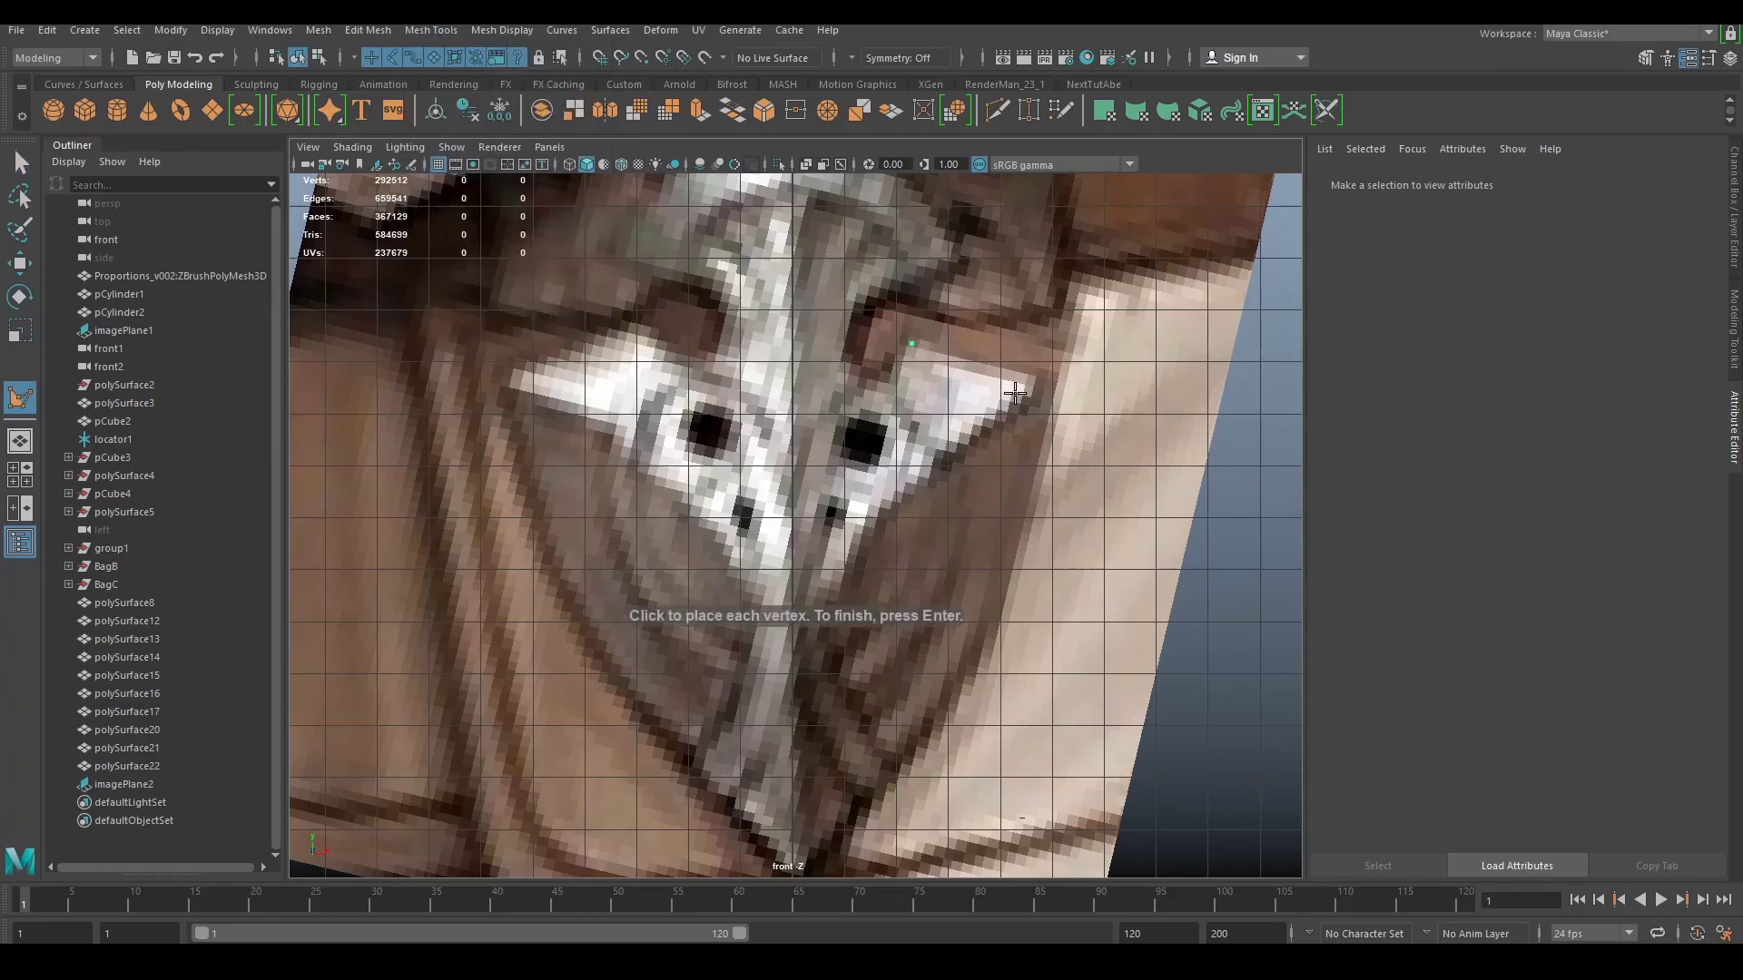
pyautogui.click(943, 450)
pyautogui.click(871, 383)
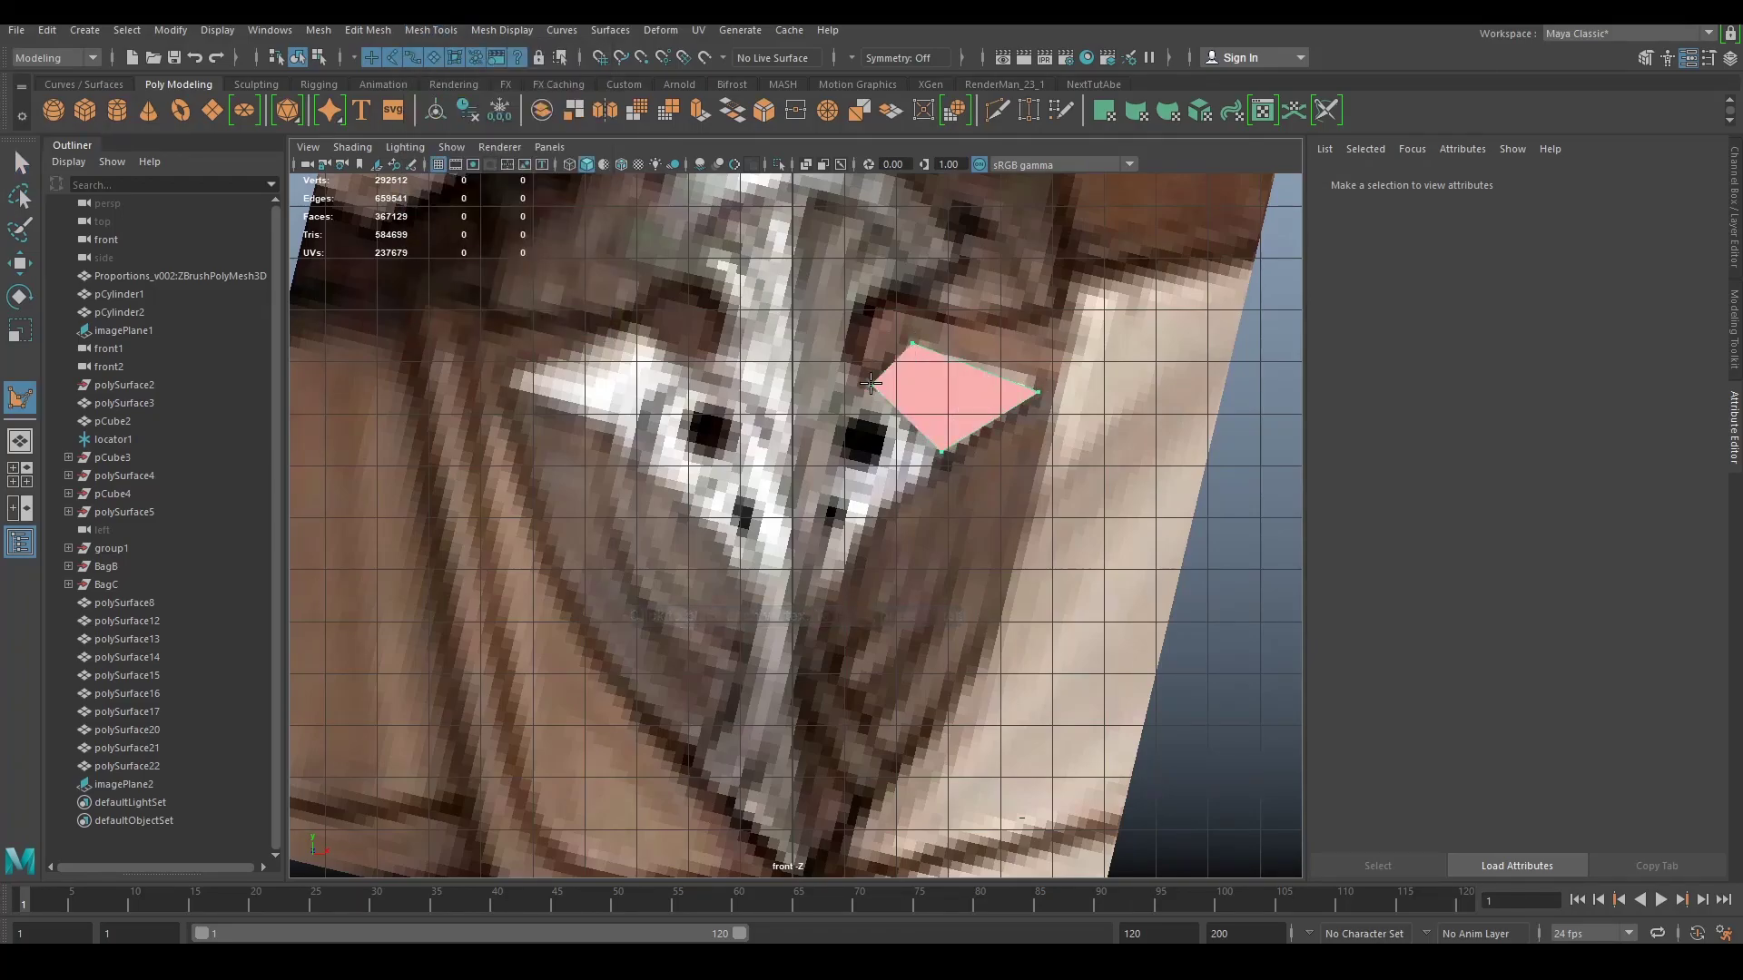
pyautogui.press('Return')
pyautogui.click(497, 30)
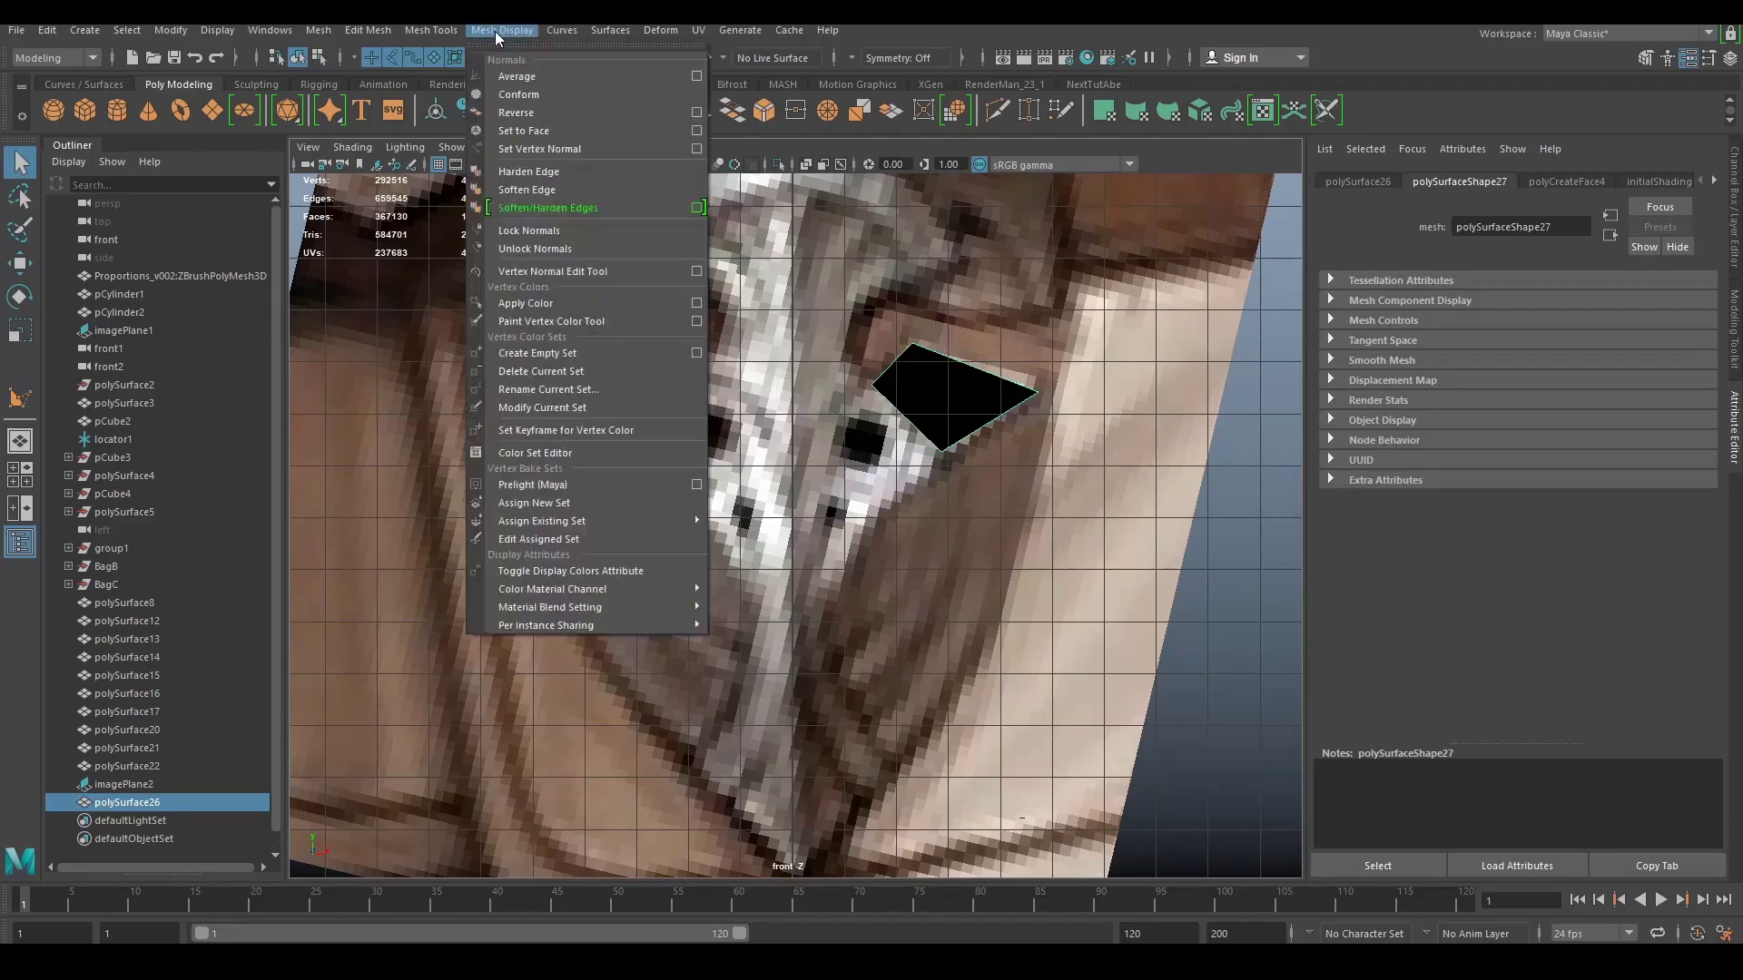
pyautogui.click(535, 110)
# Step: Use Quad Draw to extend the wing polygon with two quads curving inward and down to the emblem's centre line
pyautogui.click(972, 383)
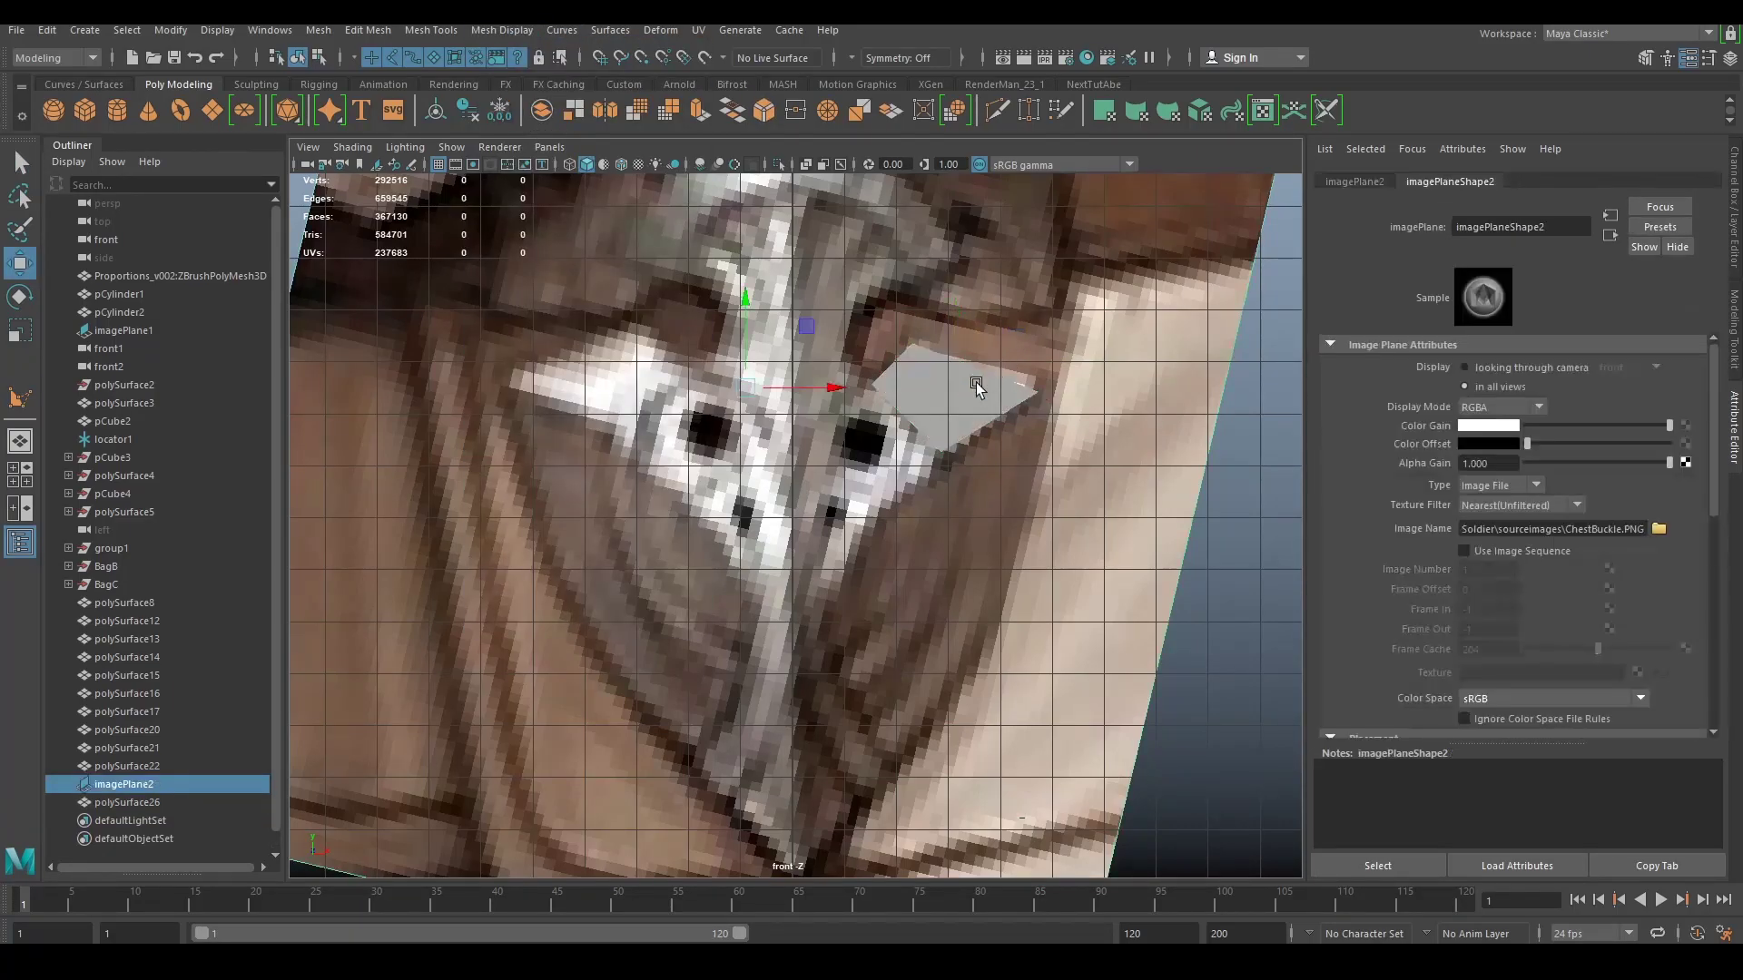
pyautogui.click(972, 383)
pyautogui.click(1058, 110)
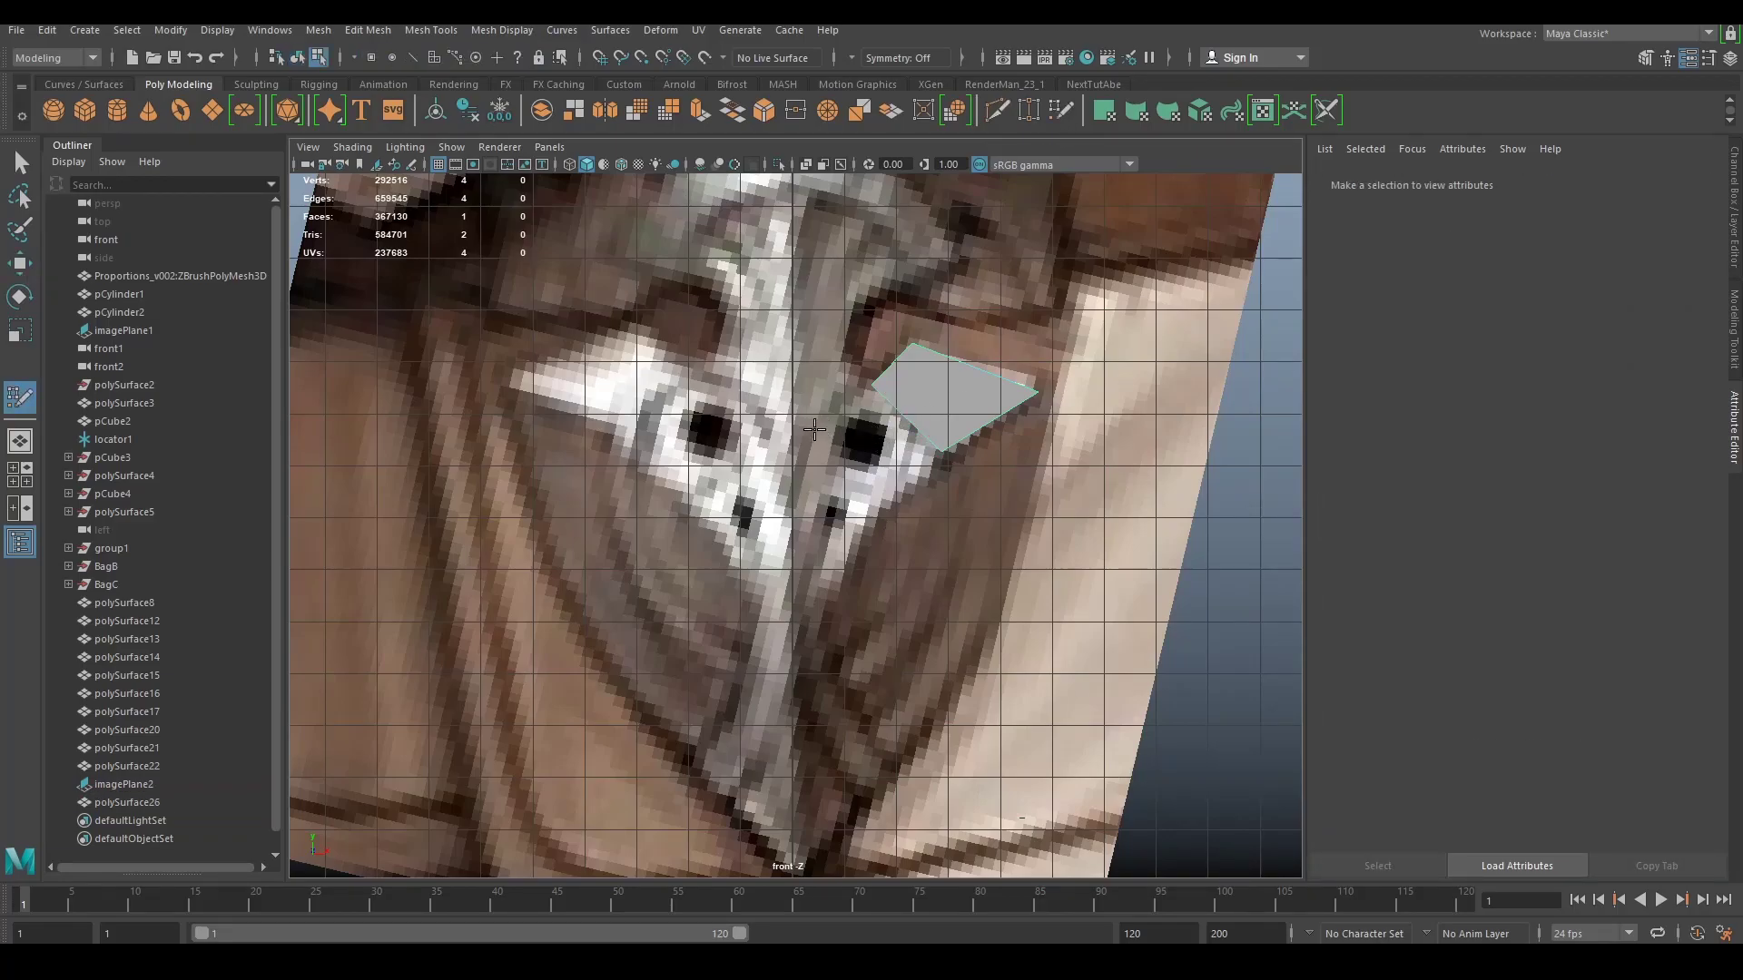
pyautogui.click(872, 505)
pyautogui.keyDown('shift'); pyautogui.click(849, 459); pyautogui.keyUp('shift')
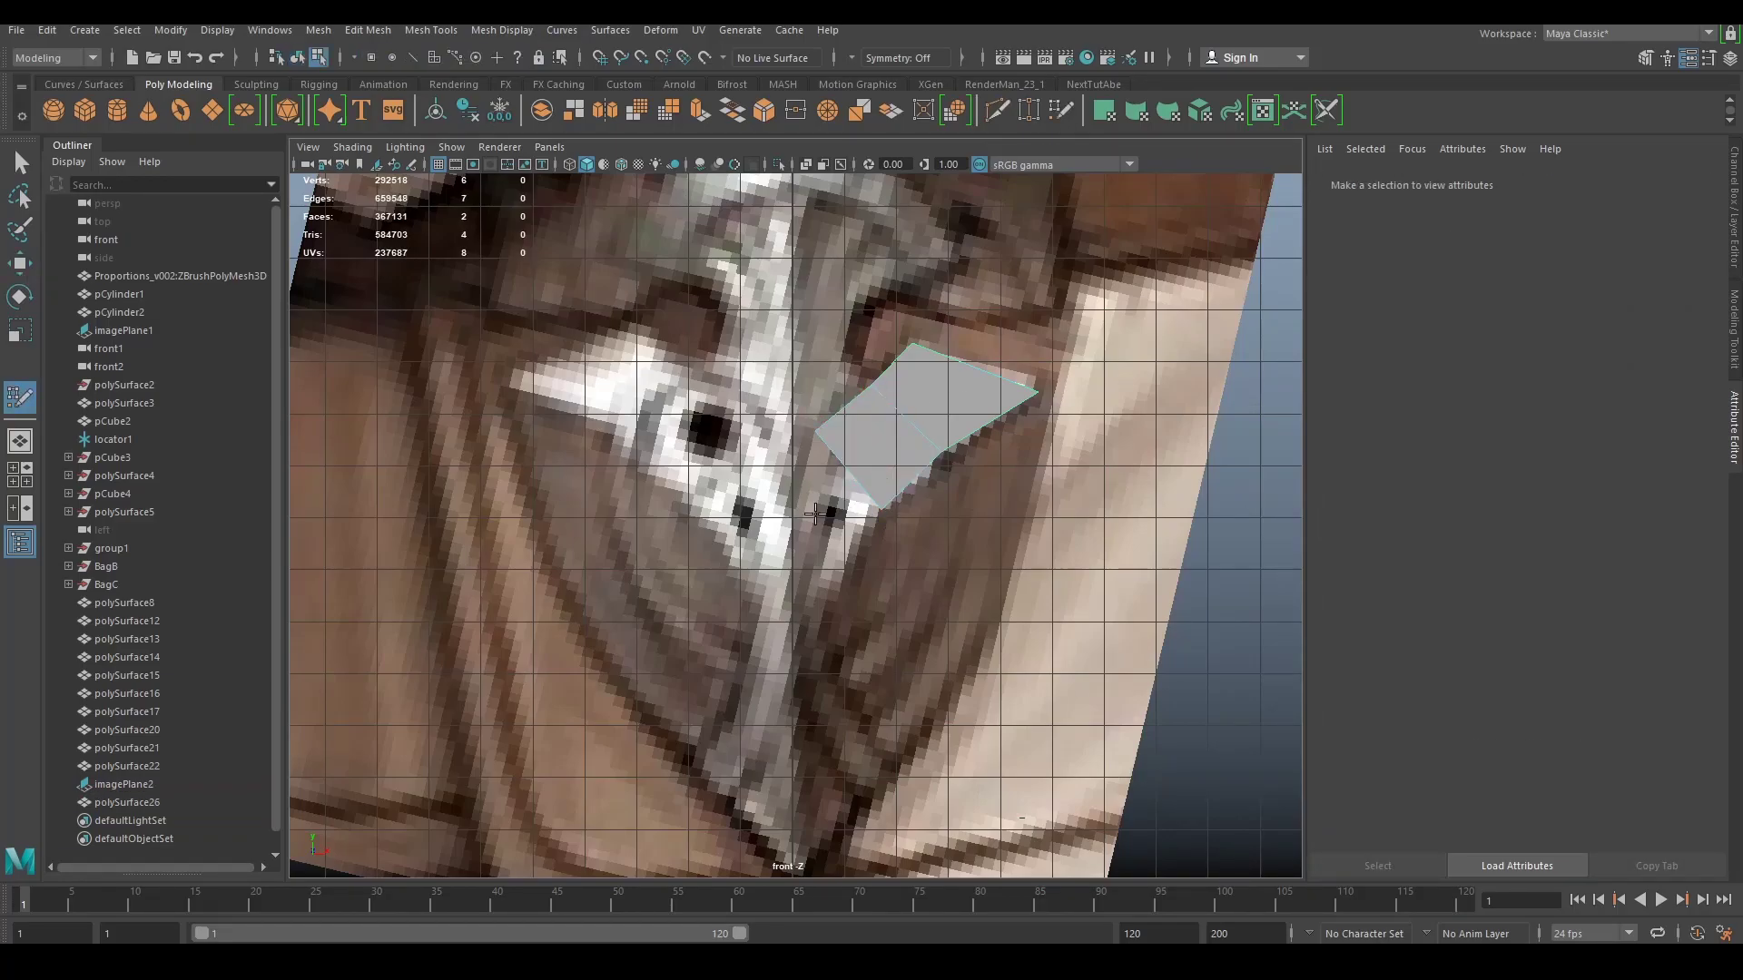
pyautogui.click(794, 448)
pyautogui.keyDown('shift'); pyautogui.click(830, 513); pyautogui.keyUp('shift')
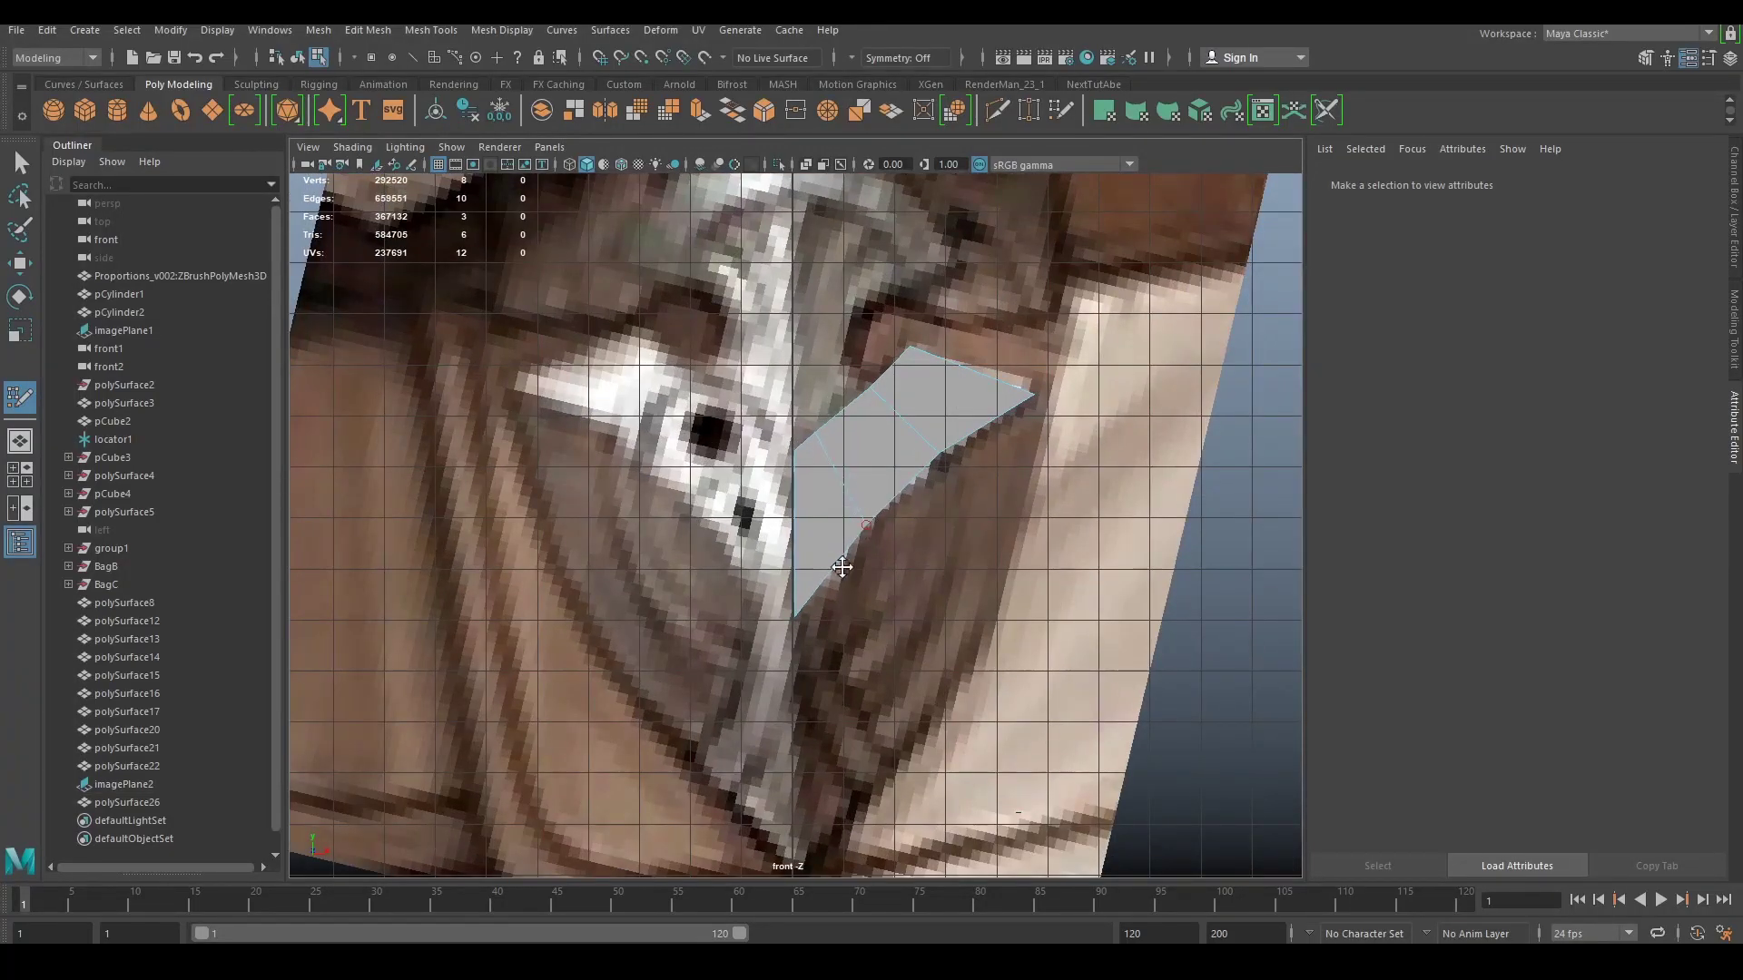
# Step: Fill the shield's right half with quads from the wing down to the pointed tip and up along the outer edge
pyautogui.keyDown('alt'); pyautogui.moveTo(808, 667); pyautogui.dragTo(807, 515, button='middle'); pyautogui.keyUp('alt')
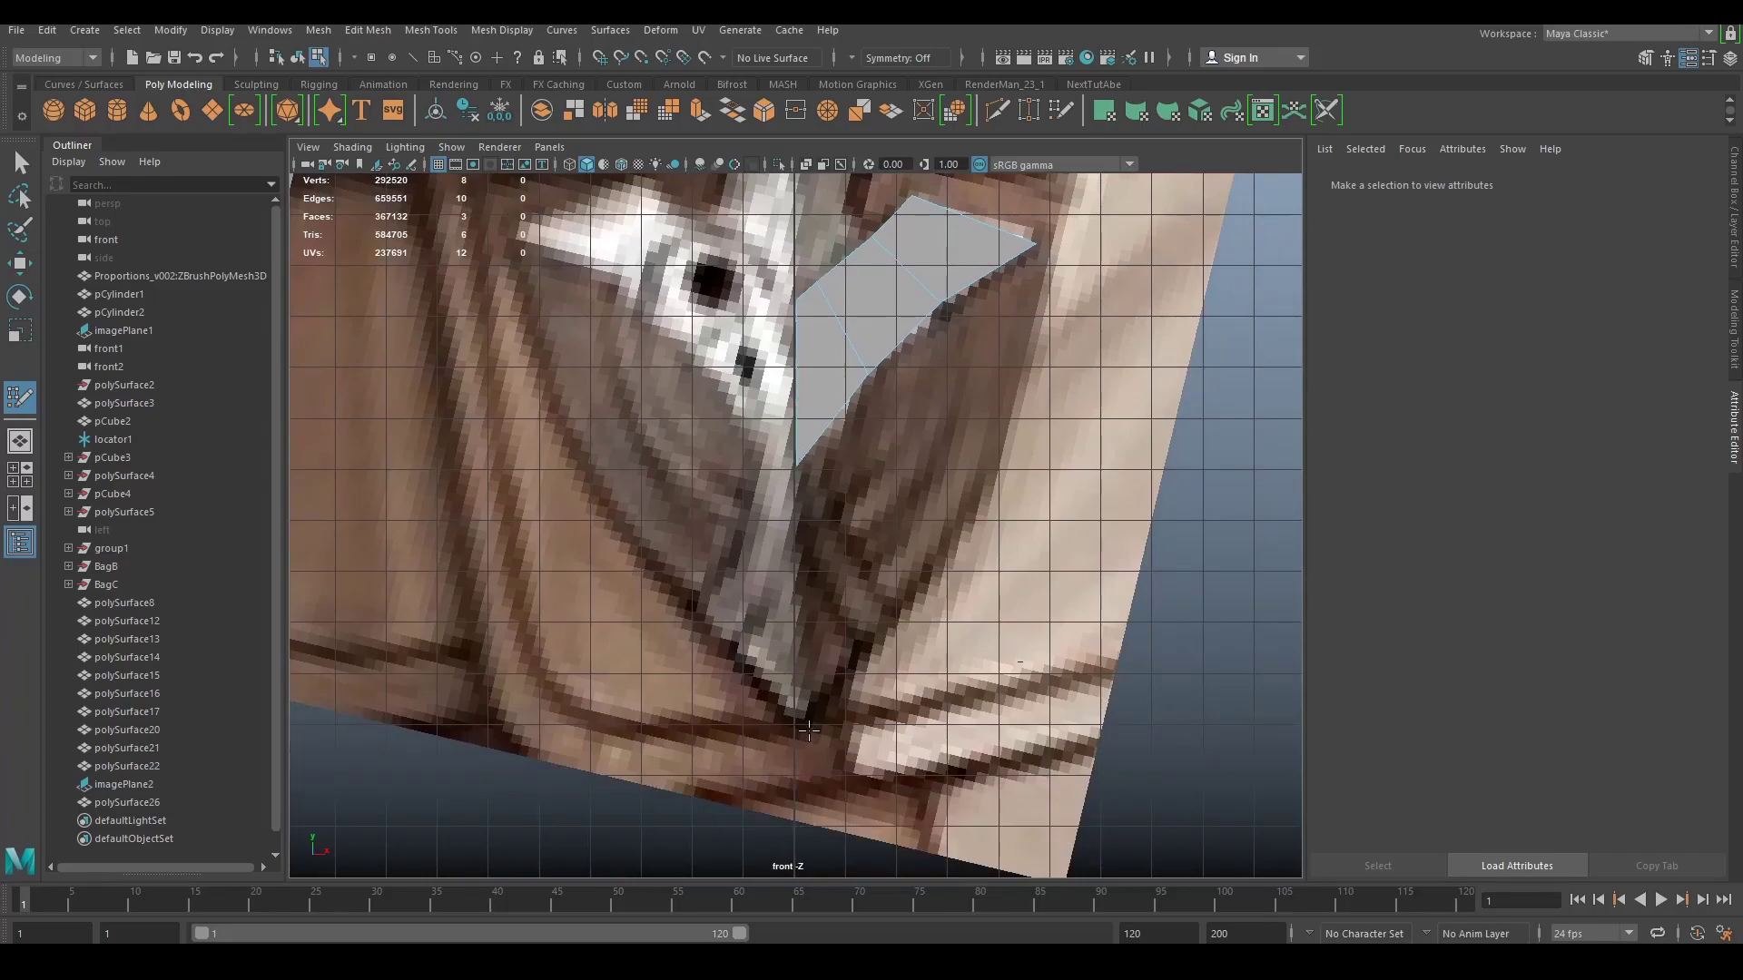
pyautogui.click(912, 587)
pyautogui.keyDown('shift'); pyautogui.click(860, 545); pyautogui.keyUp('shift')
pyautogui.click(1002, 422)
pyautogui.keyDown('shift'); pyautogui.click(946, 466); pyautogui.keyUp('shift')
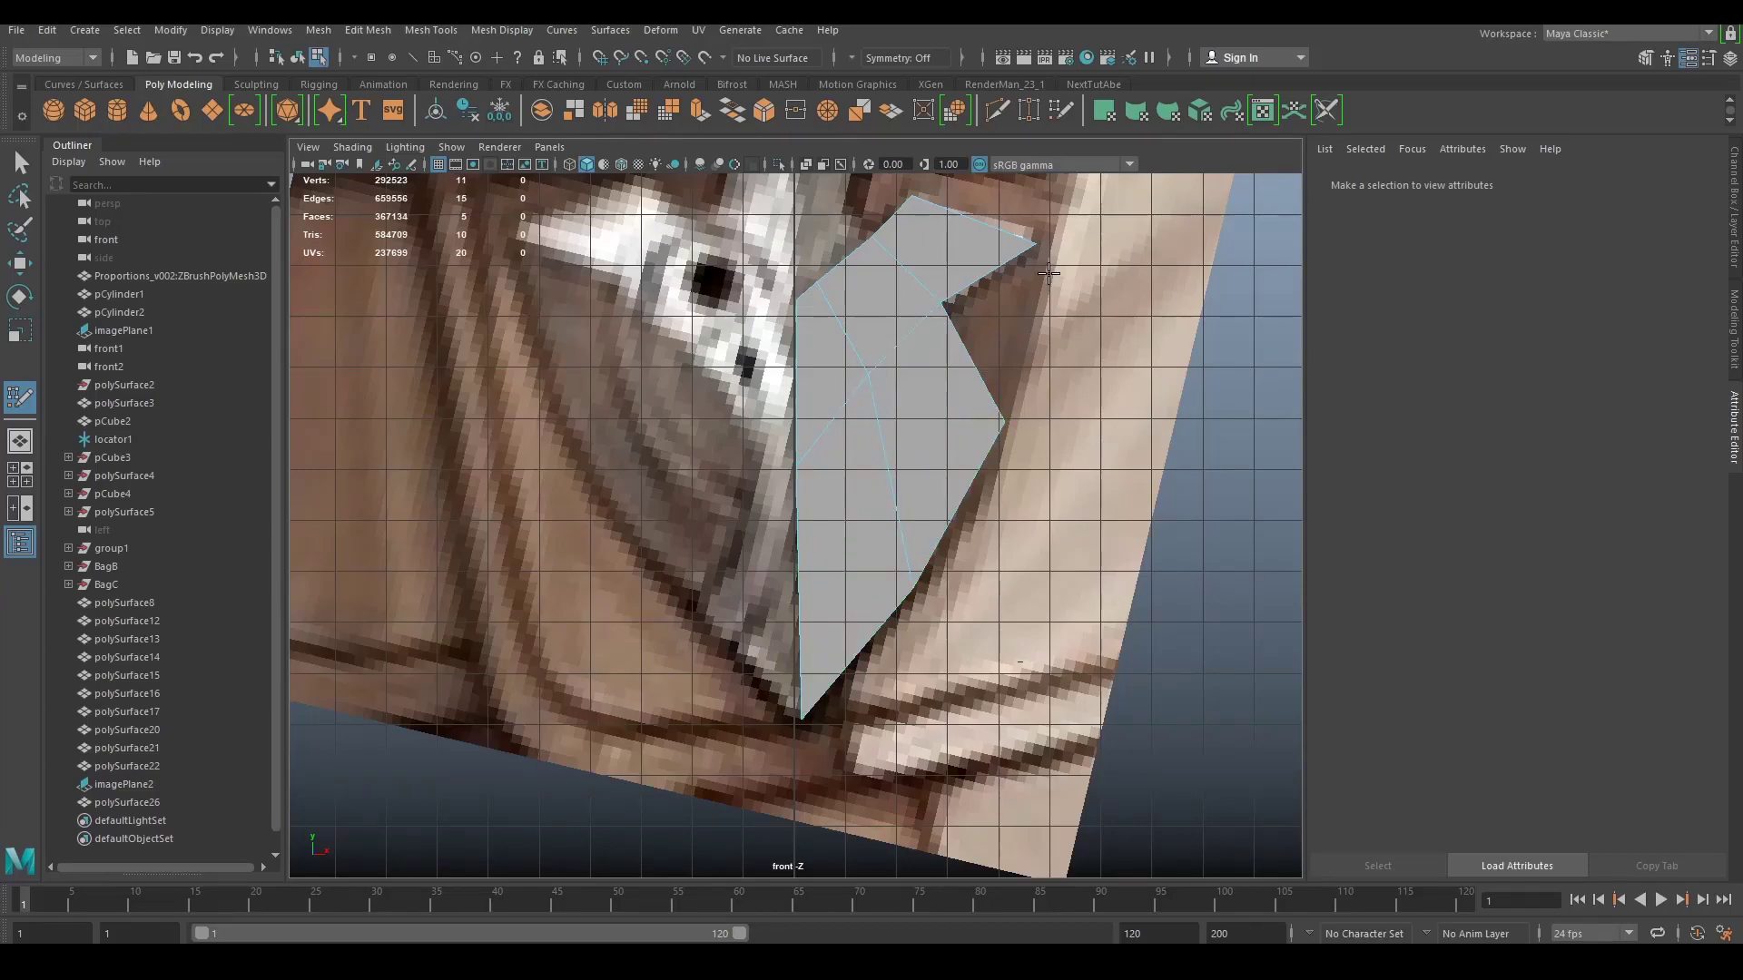
pyautogui.scroll(1, 1055, 267)
pyautogui.keyDown('alt'); pyautogui.moveTo(1054, 273); pyautogui.dragTo(981, 404, button='middle'); pyautogui.keyUp('alt')
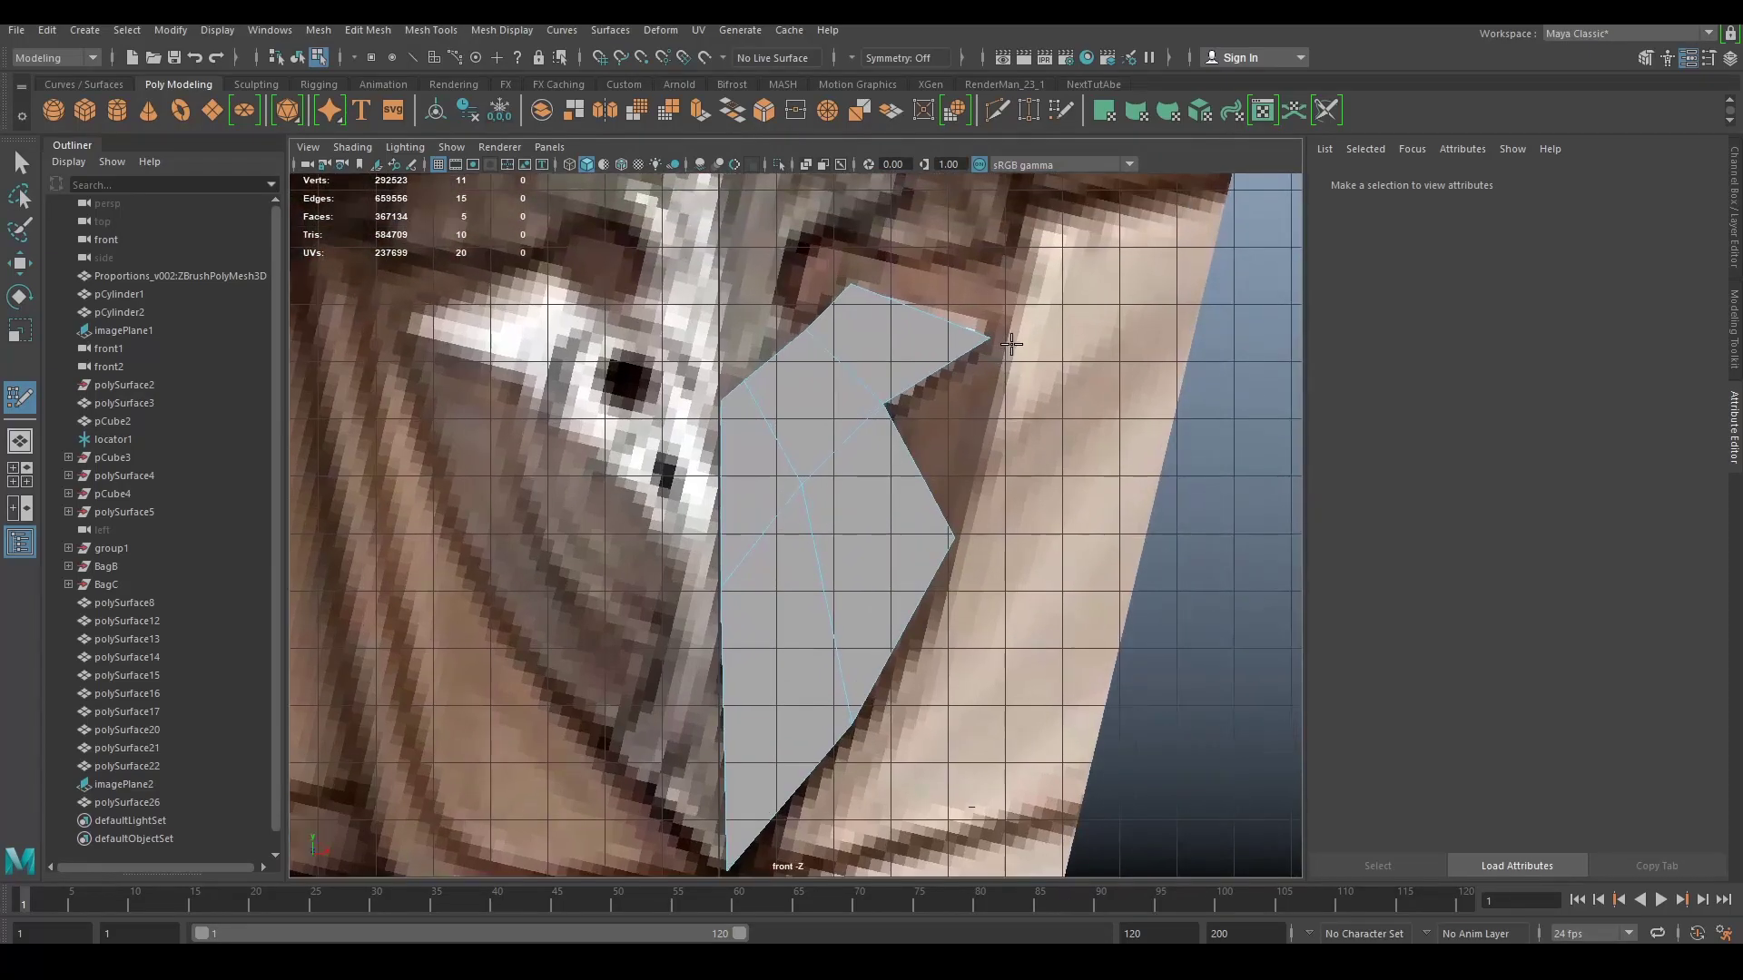
pyautogui.keyDown('shift'); pyautogui.click(982, 374); pyautogui.keyUp('shift')
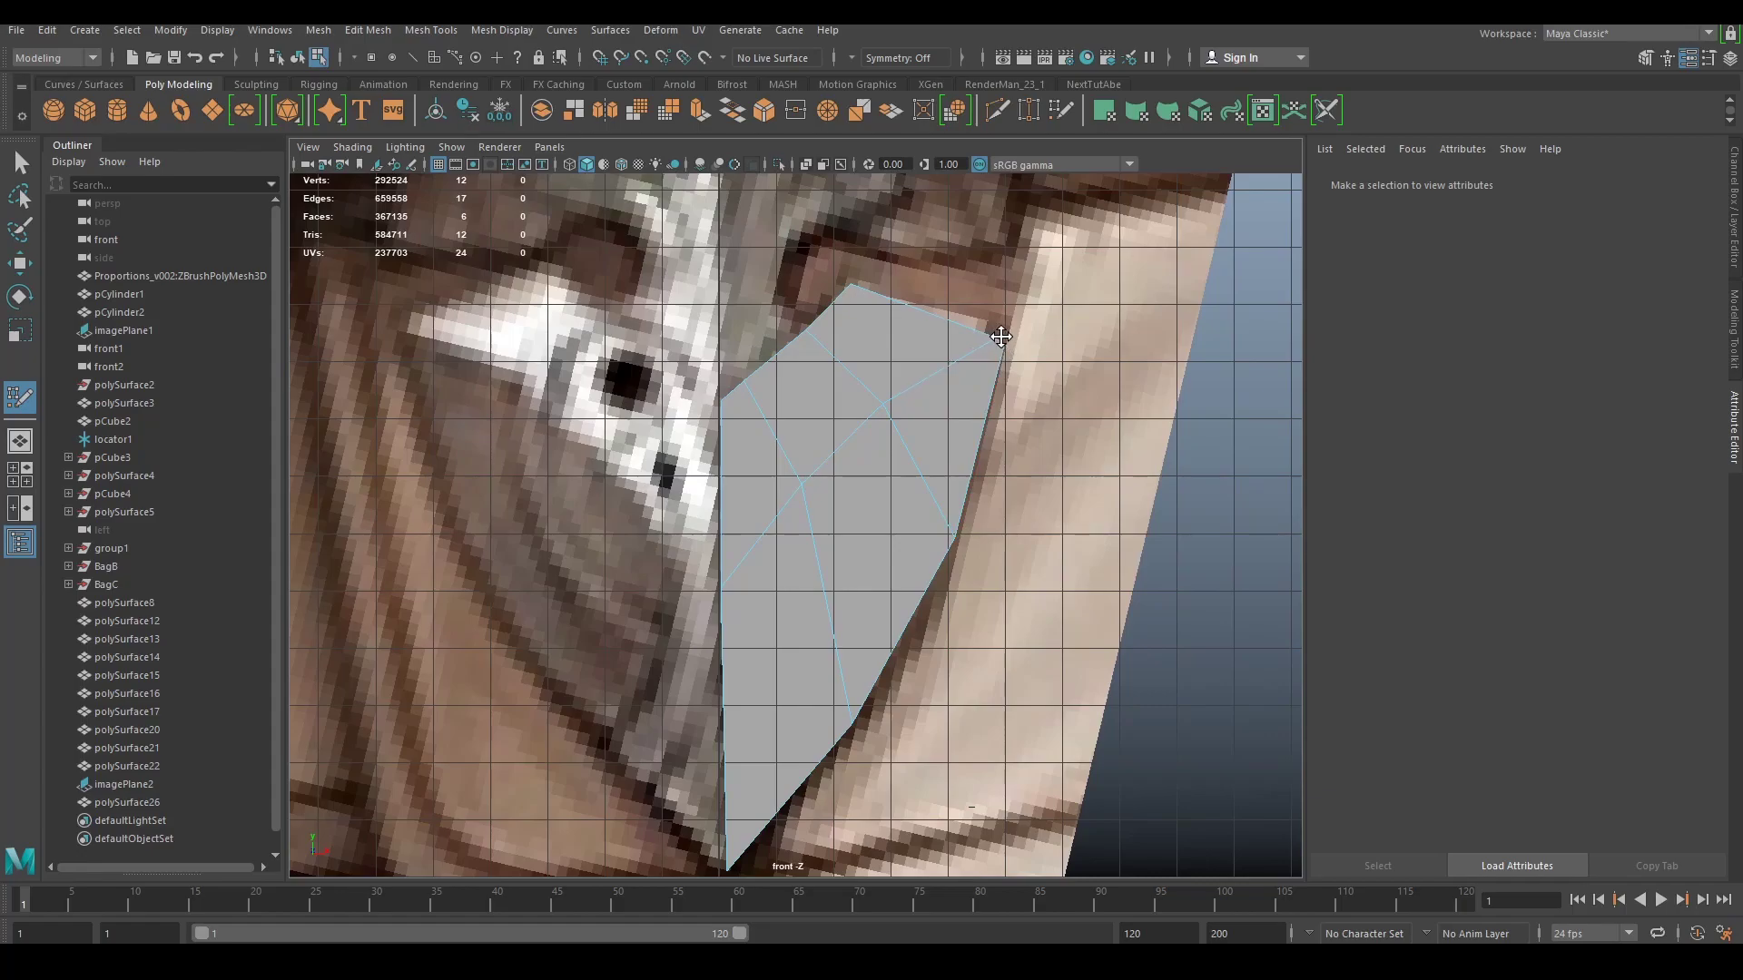
# Step: Add two quads above the wing's inner edge to form the base of the emblem's central stem
pyautogui.keyDown('alt'); pyautogui.moveTo(976, 342); pyautogui.dragTo(1005, 556, button='middle'); pyautogui.keyUp('alt')
pyautogui.scroll(-5, 871, 535)
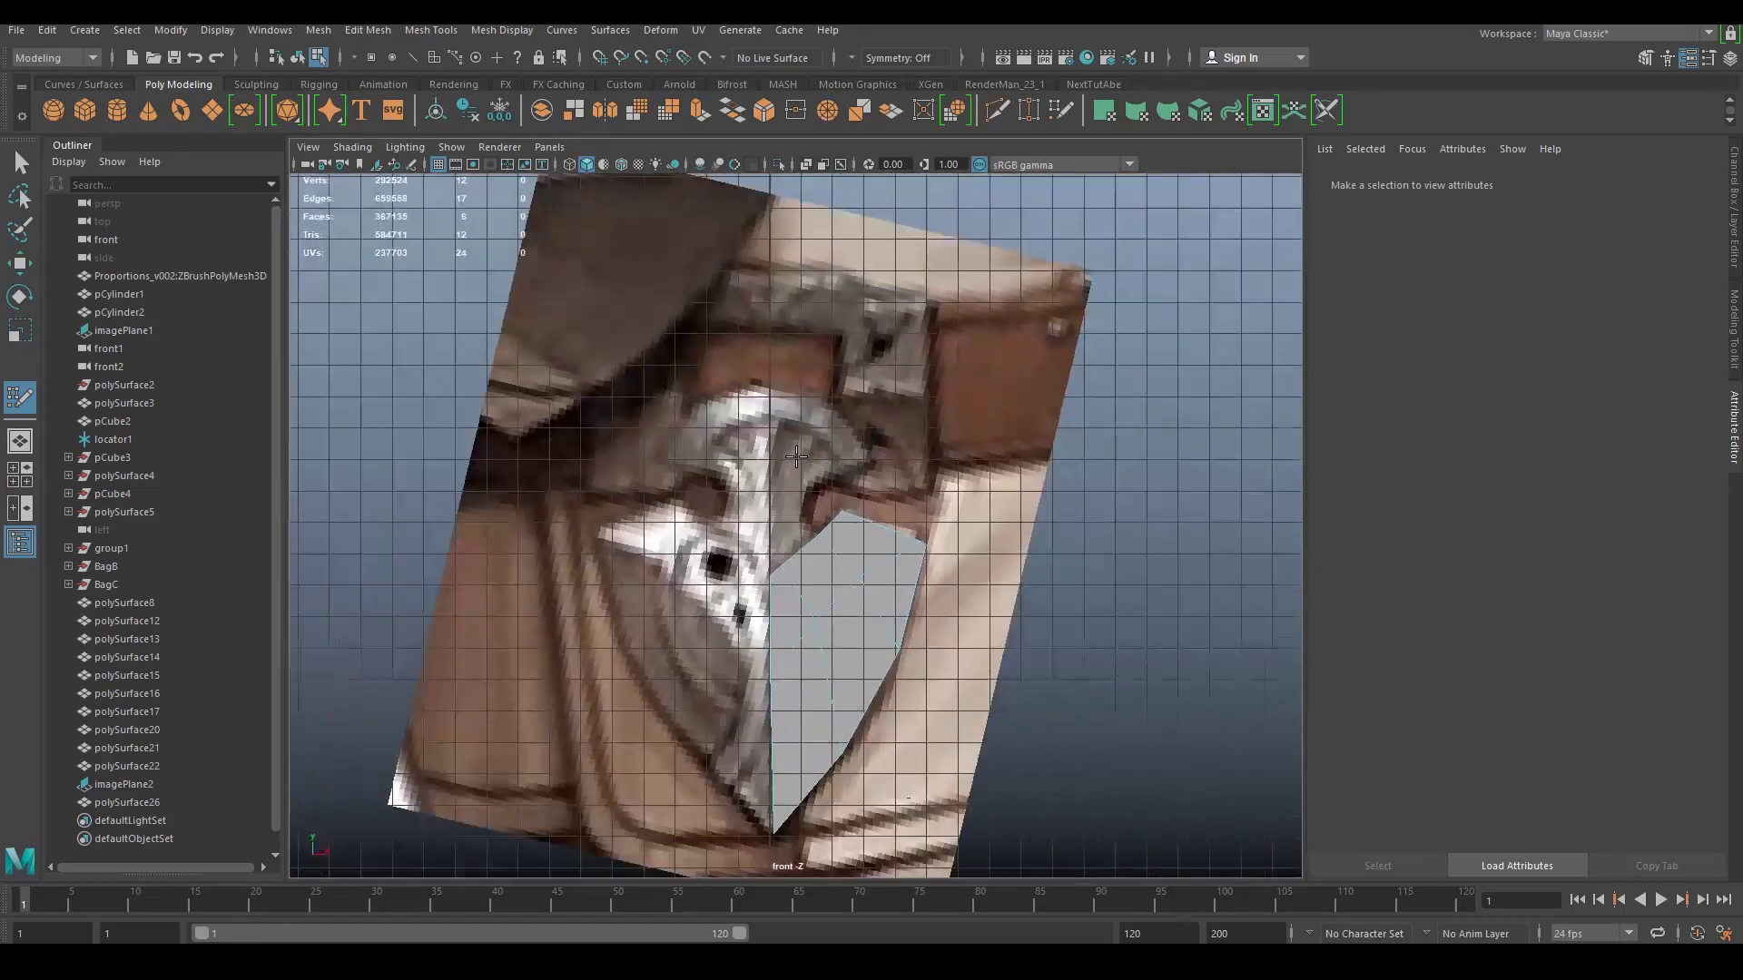
pyautogui.scroll(7, 787, 498)
pyautogui.moveTo(770, 613); pyautogui.dragTo(796, 592)
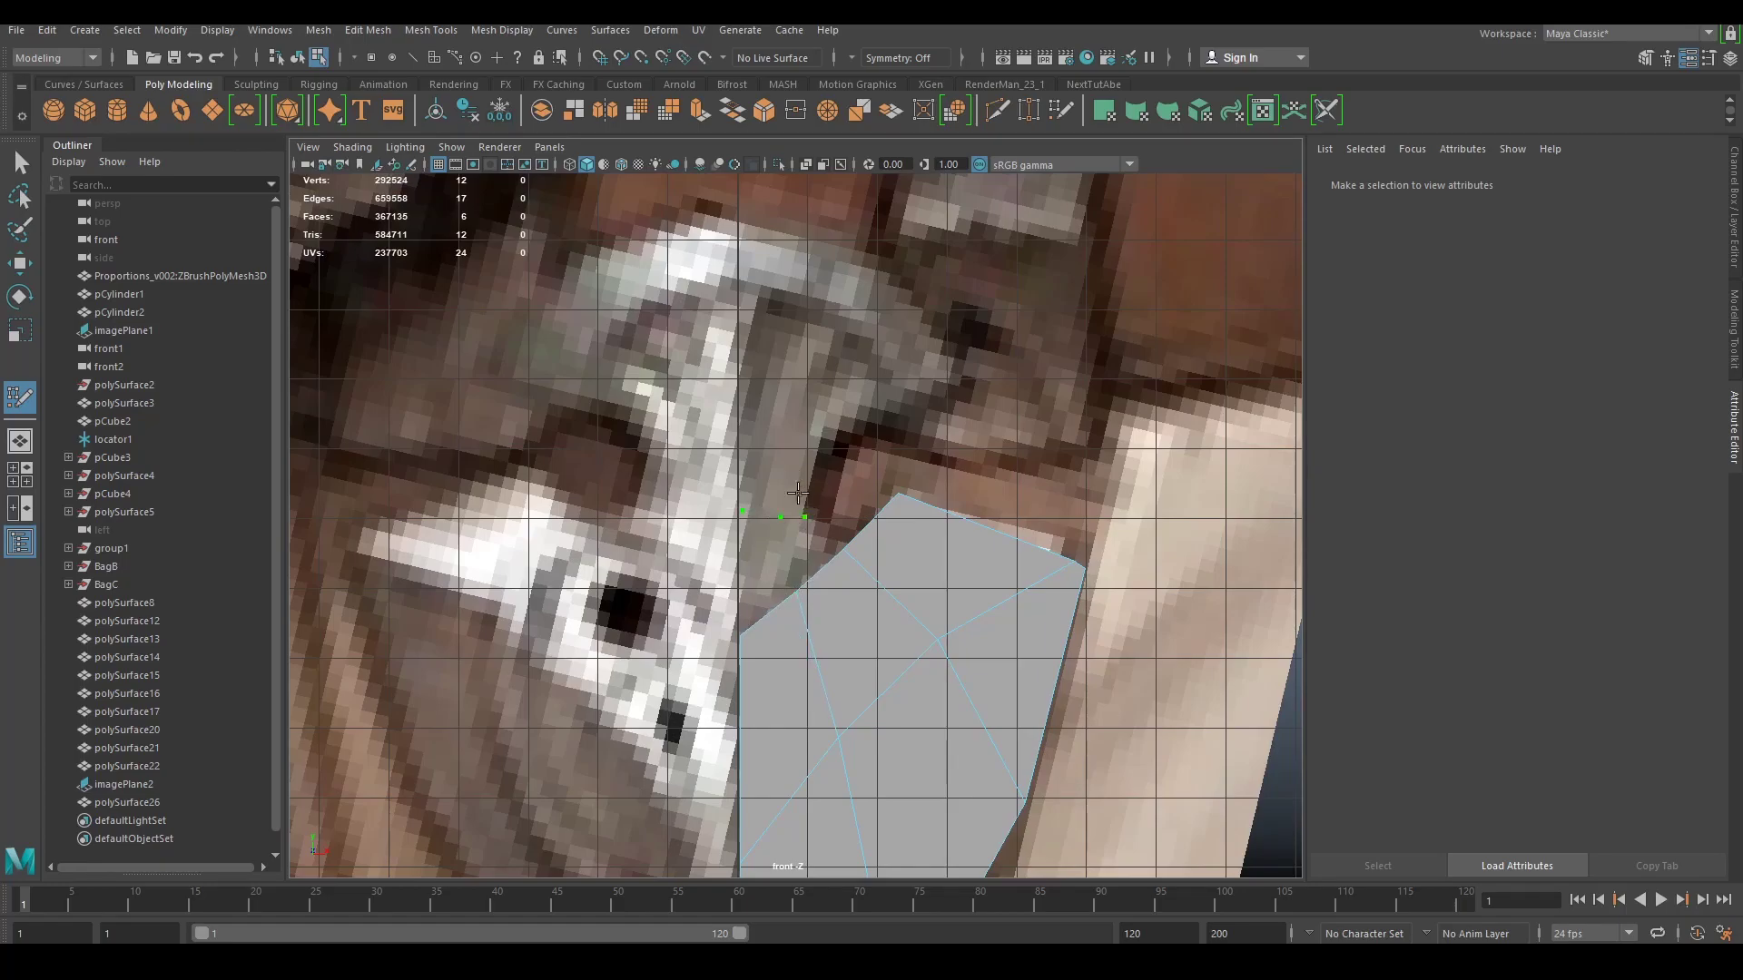
pyautogui.keyDown('shift'); pyautogui.click(809, 547); pyautogui.keyUp('shift')
pyautogui.keyDown('shift'); pyautogui.click(767, 564); pyautogui.keyUp('shift')
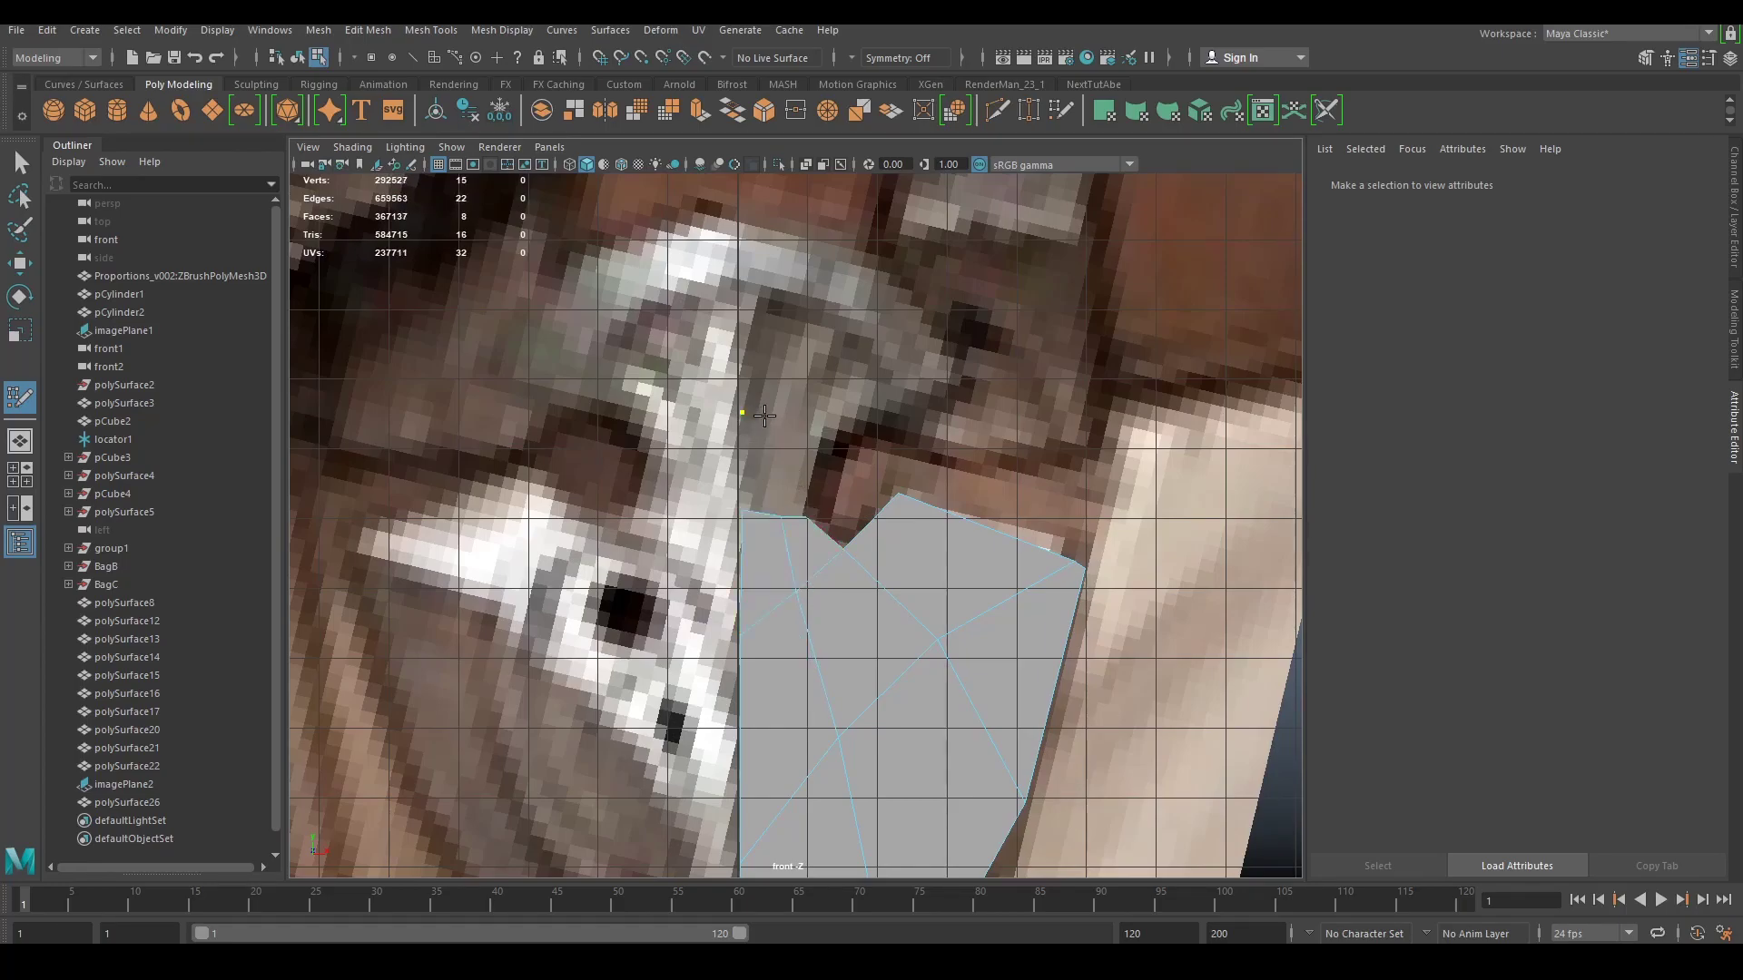
# Step: Extend the emblem's central stem upward with two more Quad Draw quads beside the centre line
pyautogui.click(766, 418)
pyautogui.keyDown('shift'); pyautogui.click(755, 493); pyautogui.keyUp('shift')
pyautogui.hotkey('ctrl', 'z')
pyautogui.keyDown('shift'); pyautogui.click(753, 480); pyautogui.keyUp('shift')
pyautogui.click(823, 437)
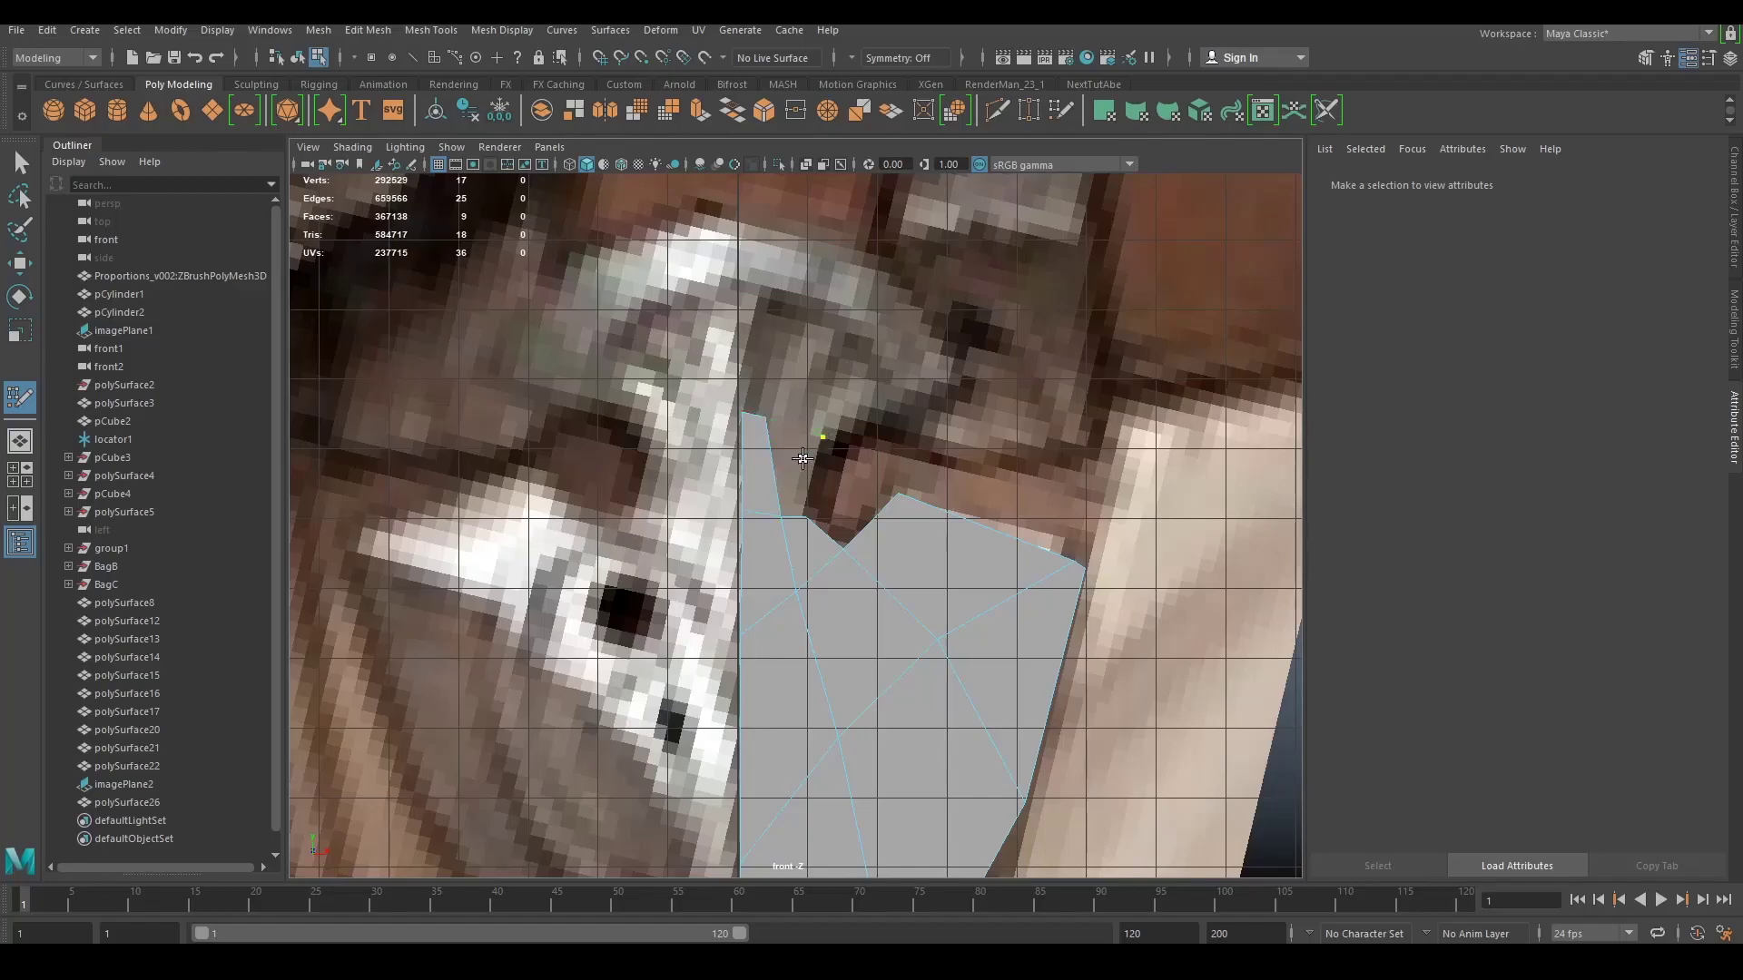
pyautogui.keyDown('shift'); pyautogui.click(802, 458); pyautogui.keyUp('shift')
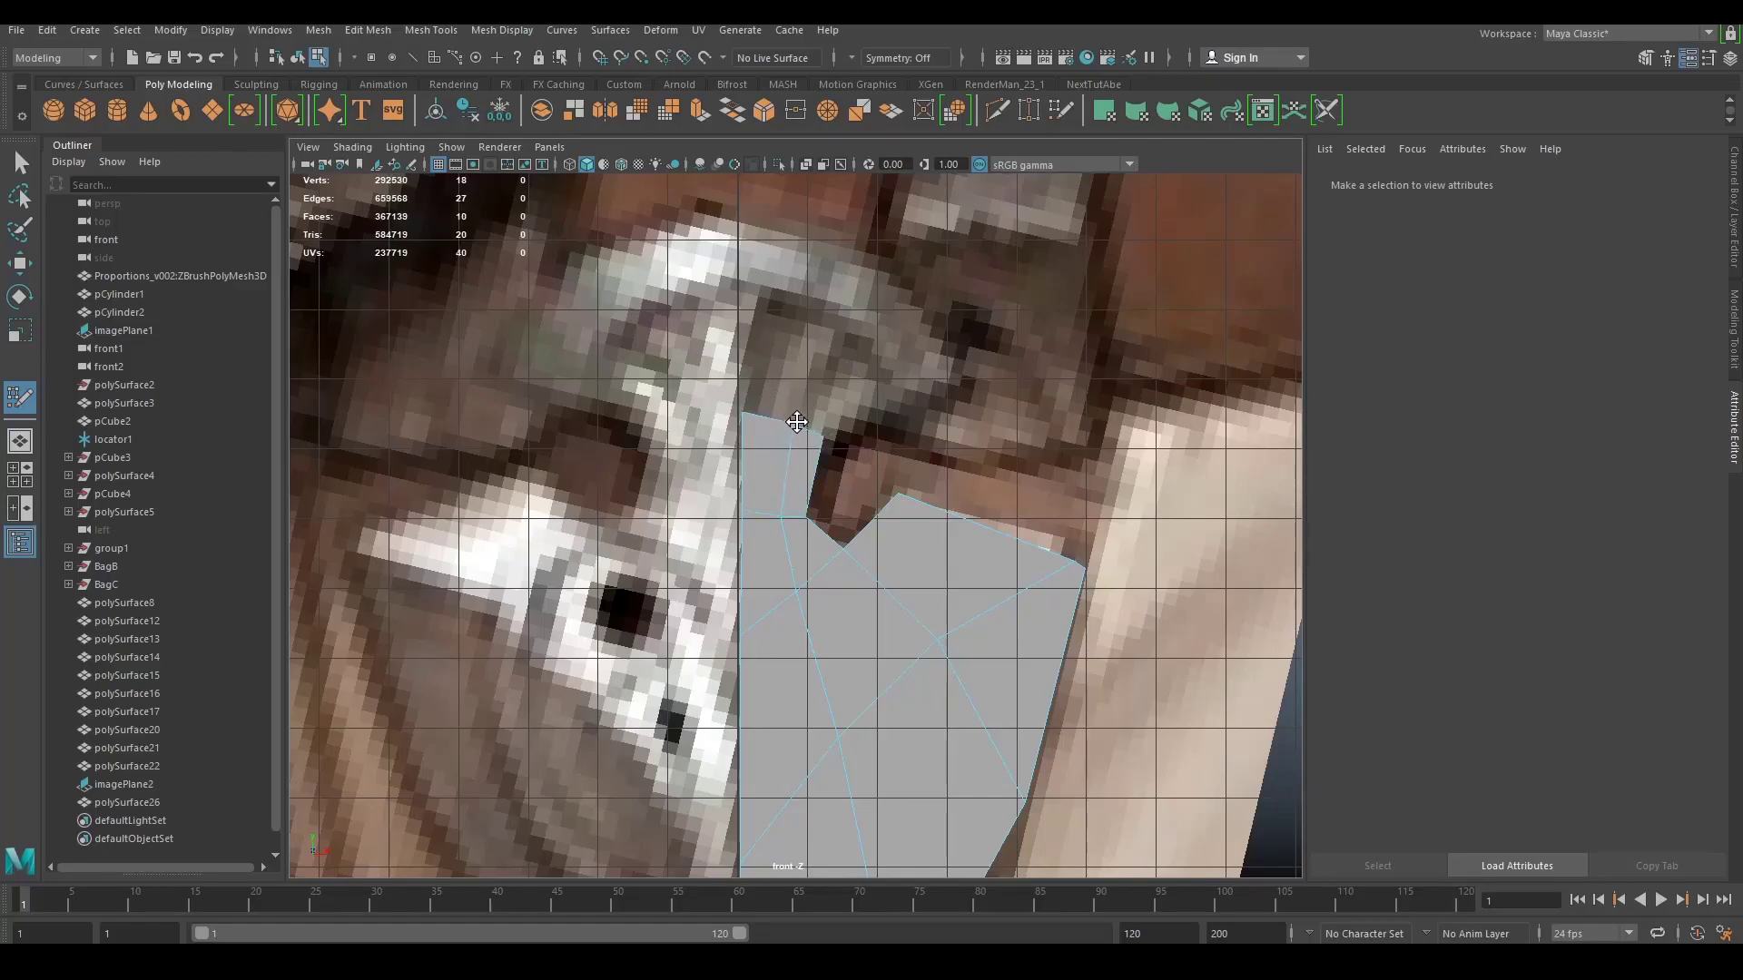
# Step: Add three quads that carry the stem up into the crest and curve outward to its pointed side tip
pyautogui.click(823, 313)
pyautogui.keyDown('shift'); pyautogui.click(779, 356); pyautogui.keyUp('shift')
pyautogui.click(907, 395)
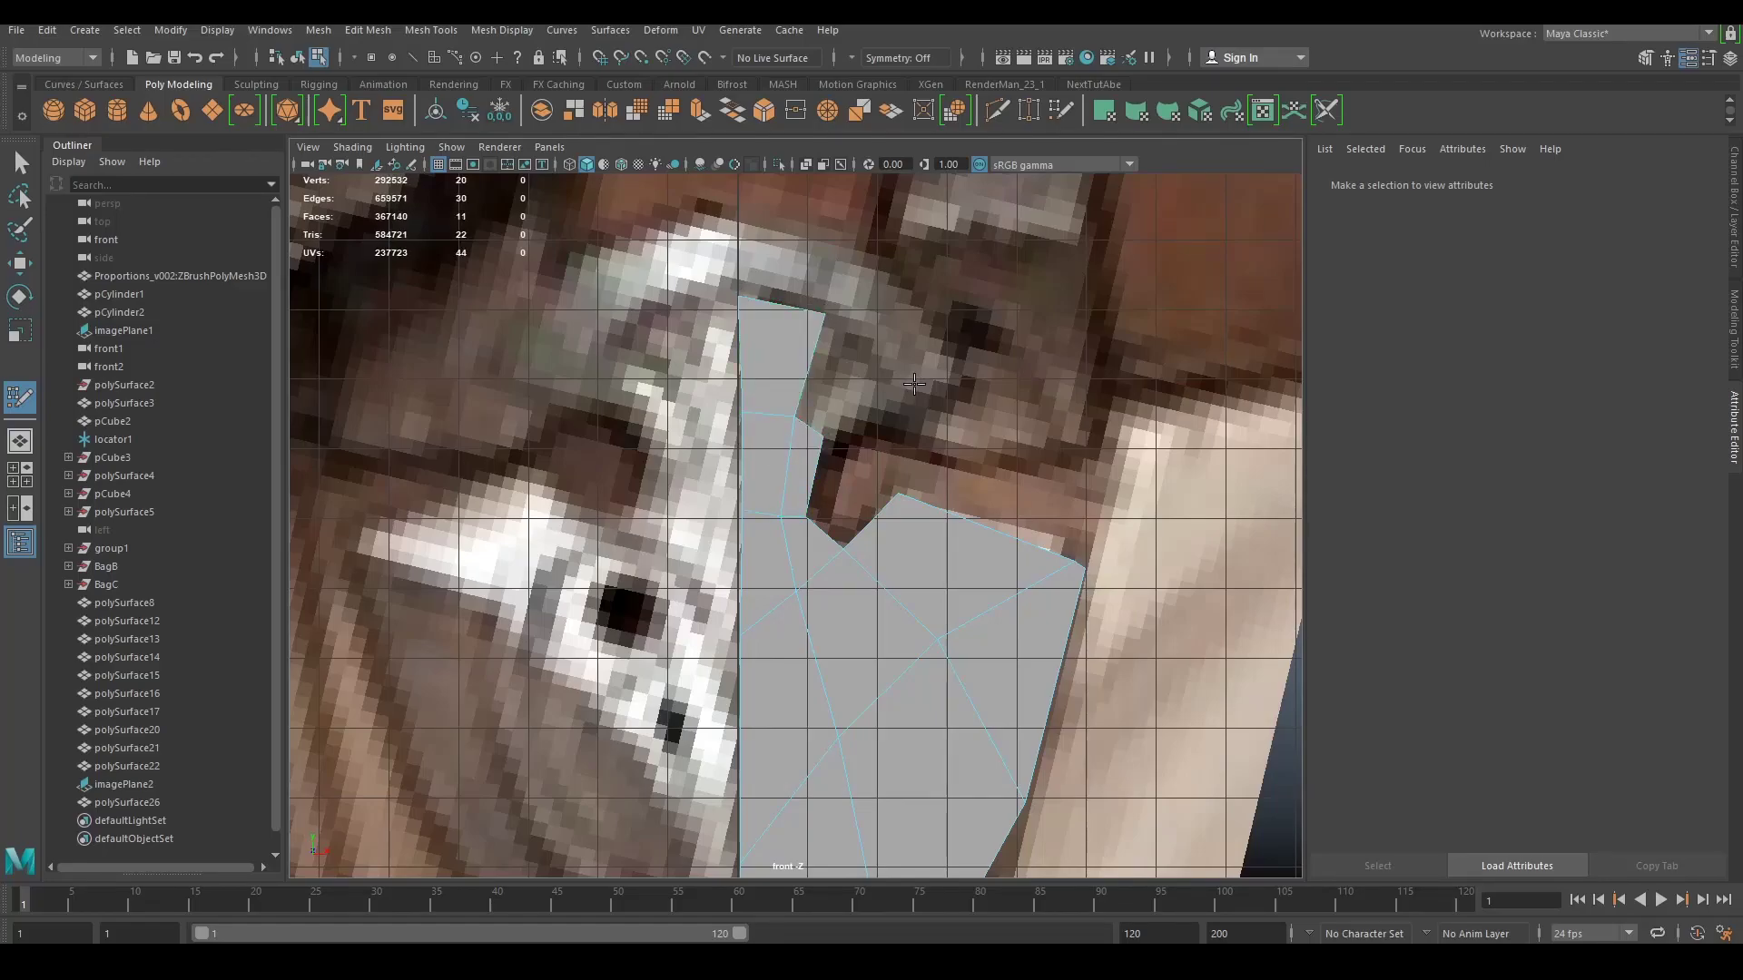
pyautogui.keyDown('shift'); pyautogui.click(849, 379); pyautogui.keyUp('shift')
pyautogui.click(962, 380)
pyautogui.keyDown('shift'); pyautogui.click(905, 335); pyautogui.keyUp('shift')
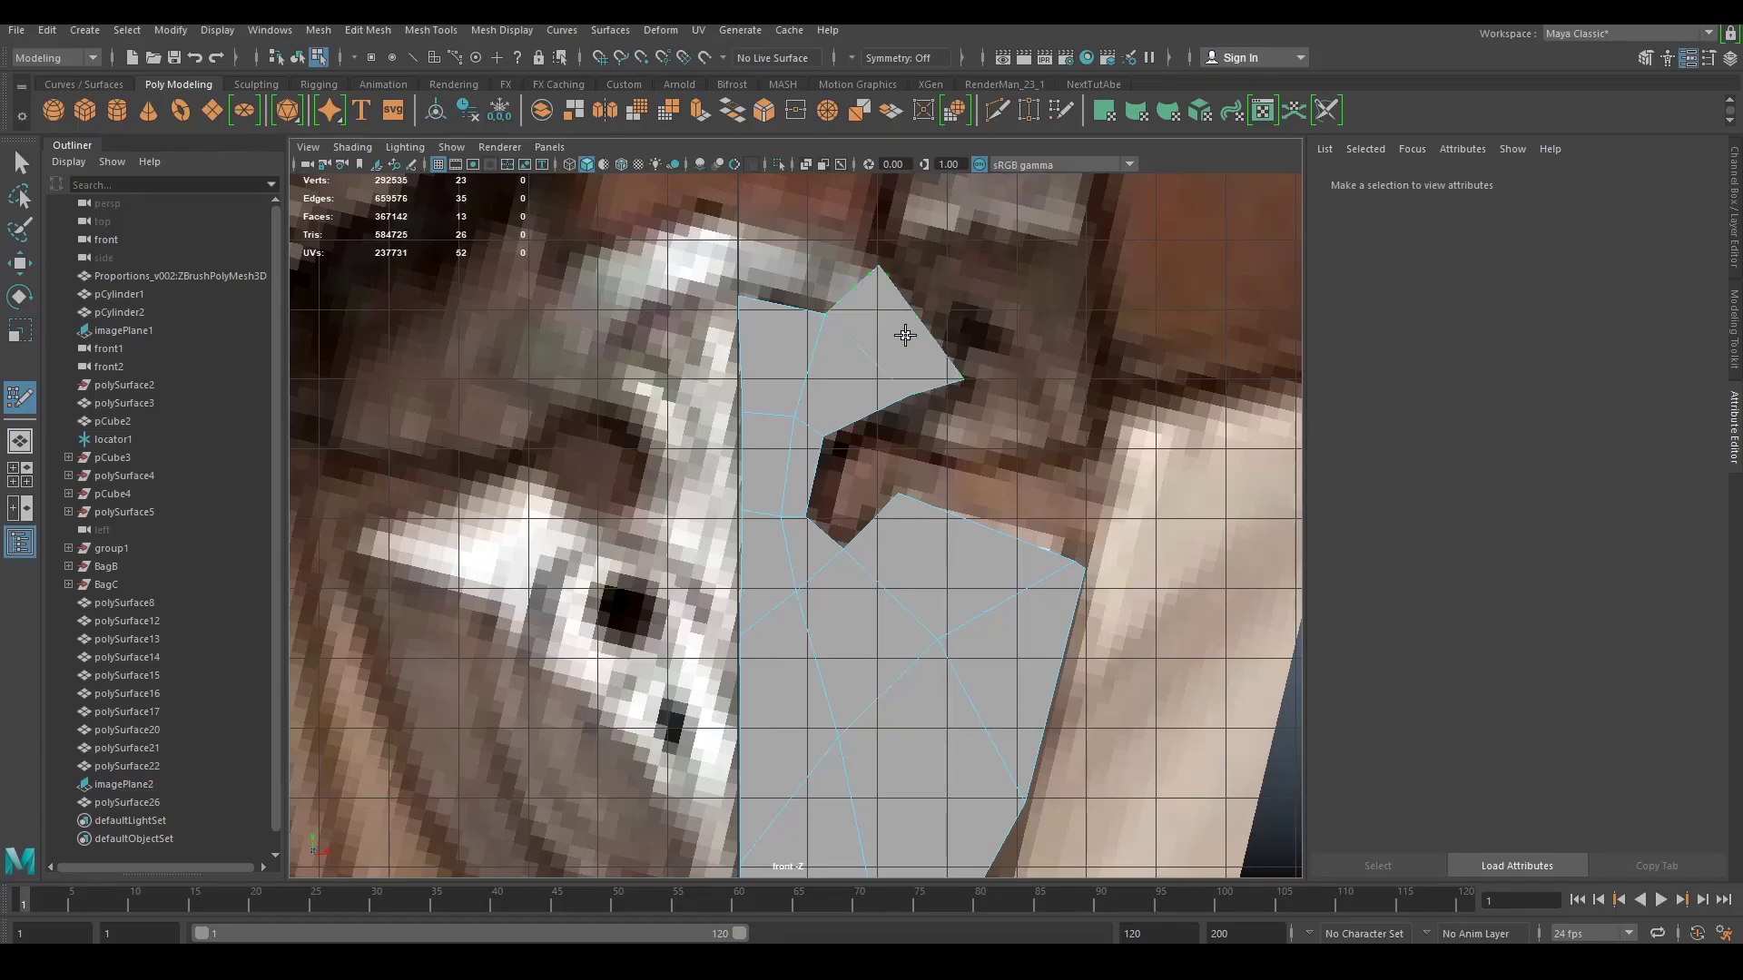
# Step: Close the top of the crest with a quad and place its upper corner on the emblem's centre line
pyautogui.click(743, 210)
pyautogui.keyDown('shift'); pyautogui.click(799, 270); pyautogui.keyUp('shift')
pyautogui.scroll(-5, 799, 269)
pyautogui.scroll(4, 790, 263)
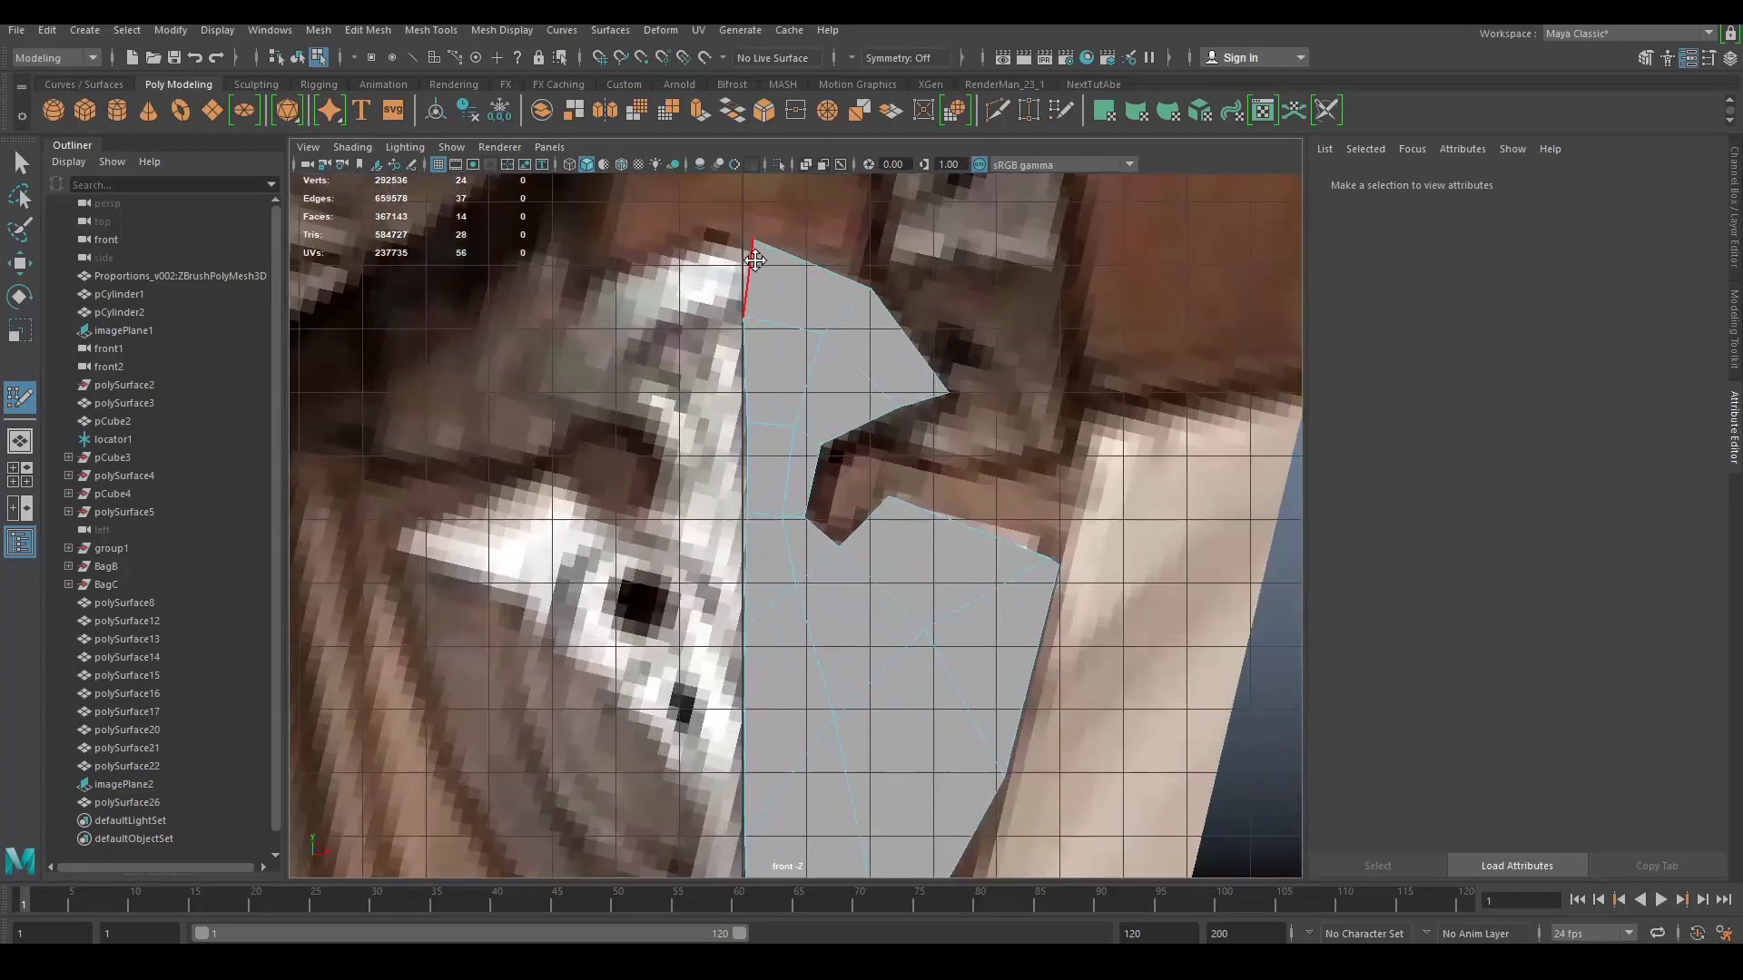
pyautogui.moveTo(749, 240); pyautogui.dragTo(744, 236)
pyautogui.scroll(-7, 821, 426)
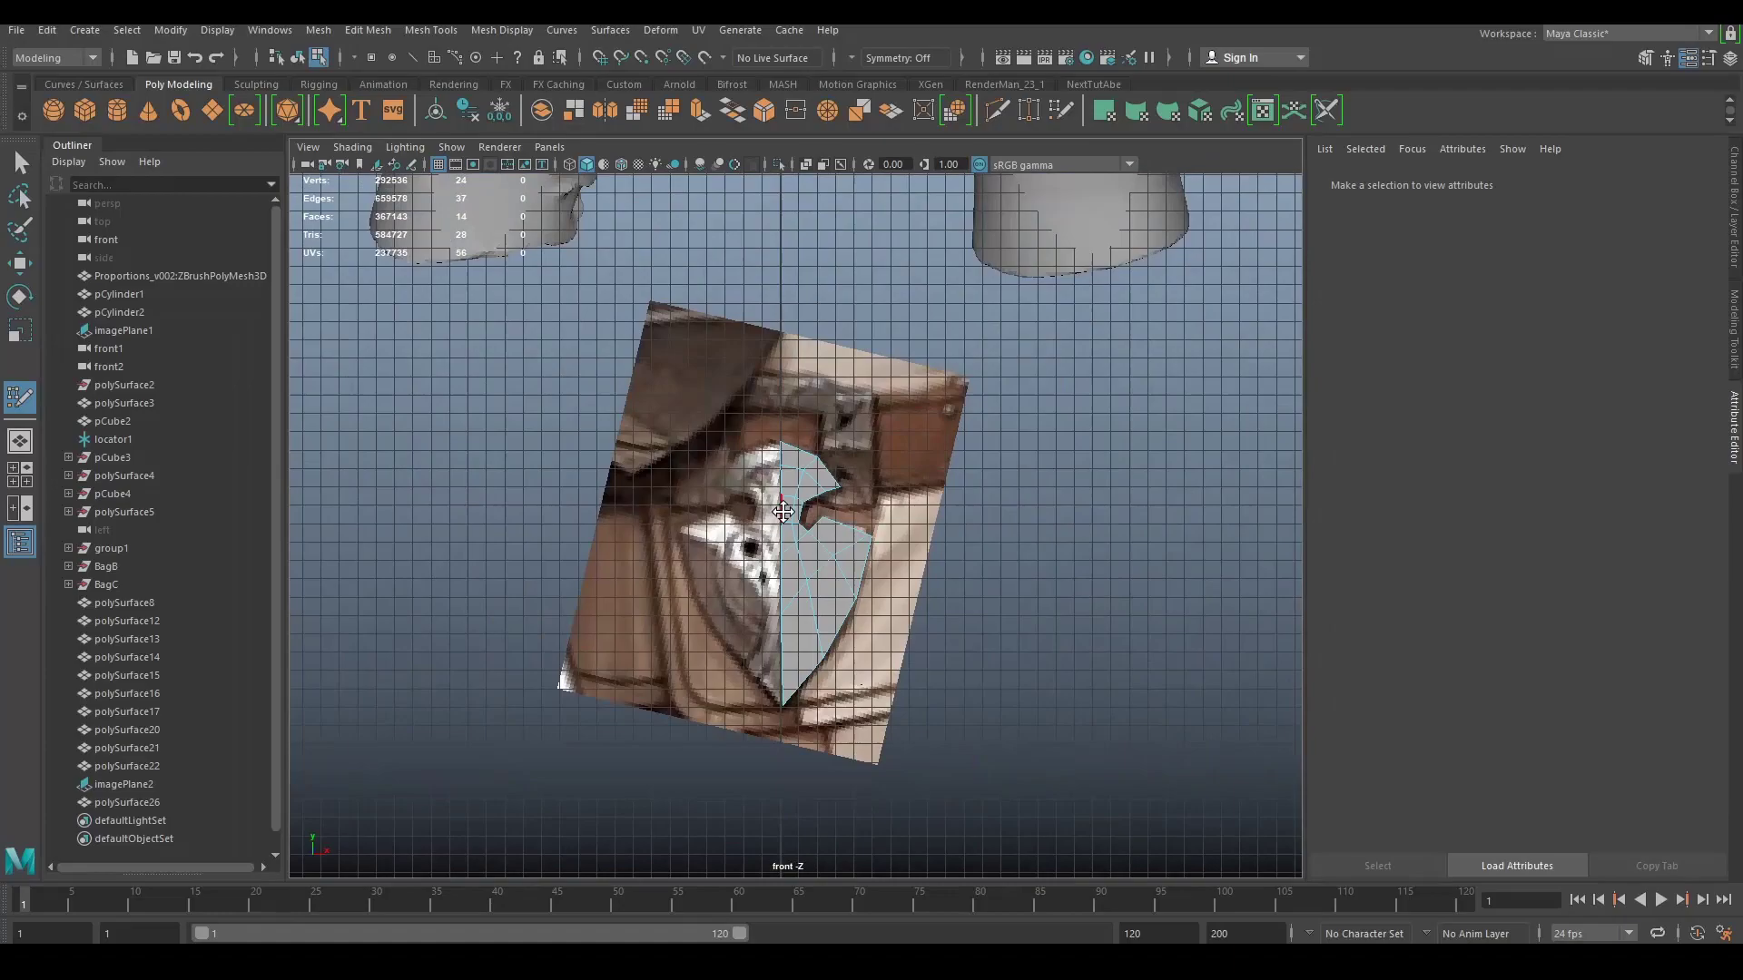
# Step: Align the seven vertices along the half emblem's centre edge in a vertical line and snap them to the centre grid line
pyautogui.scroll(3, 791, 501)
pyautogui.scroll(-3, 815, 426)
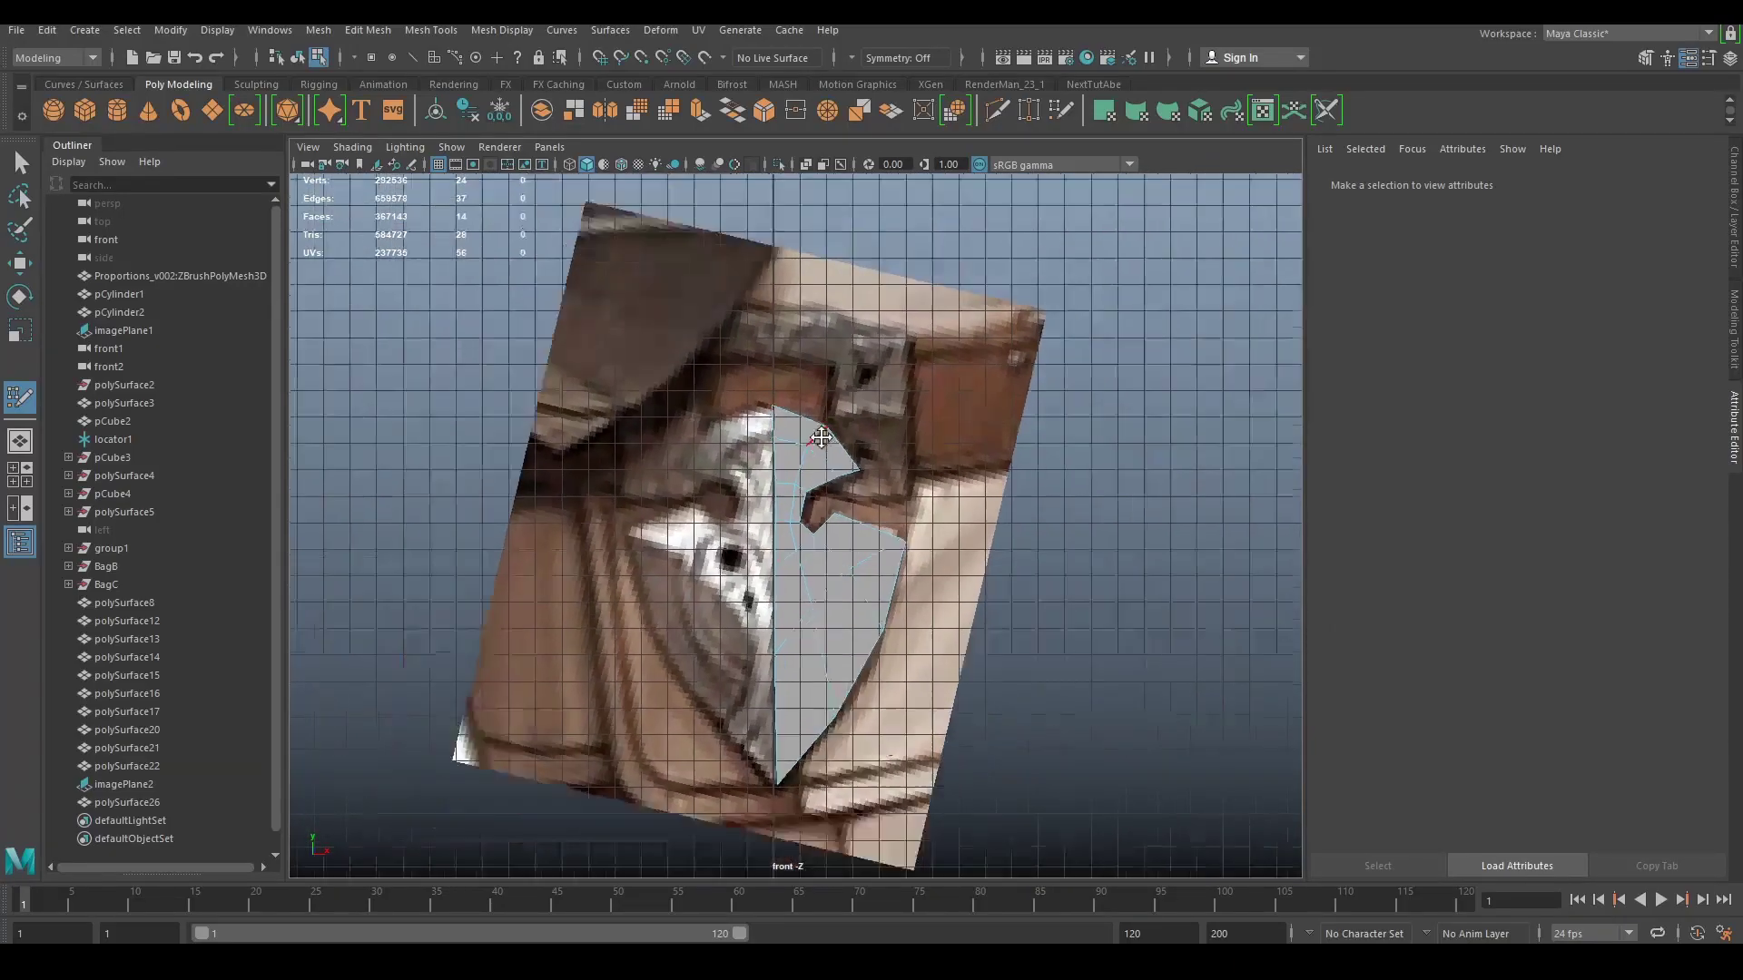
pyautogui.scroll(5, 821, 445)
pyautogui.press('q')
pyautogui.moveTo(806, 406)
pyautogui.mouseDown(button='right')
pyautogui.moveTo(885, 380)
pyautogui.moveTo(737, 431)
pyautogui.mouseUp(button='right')
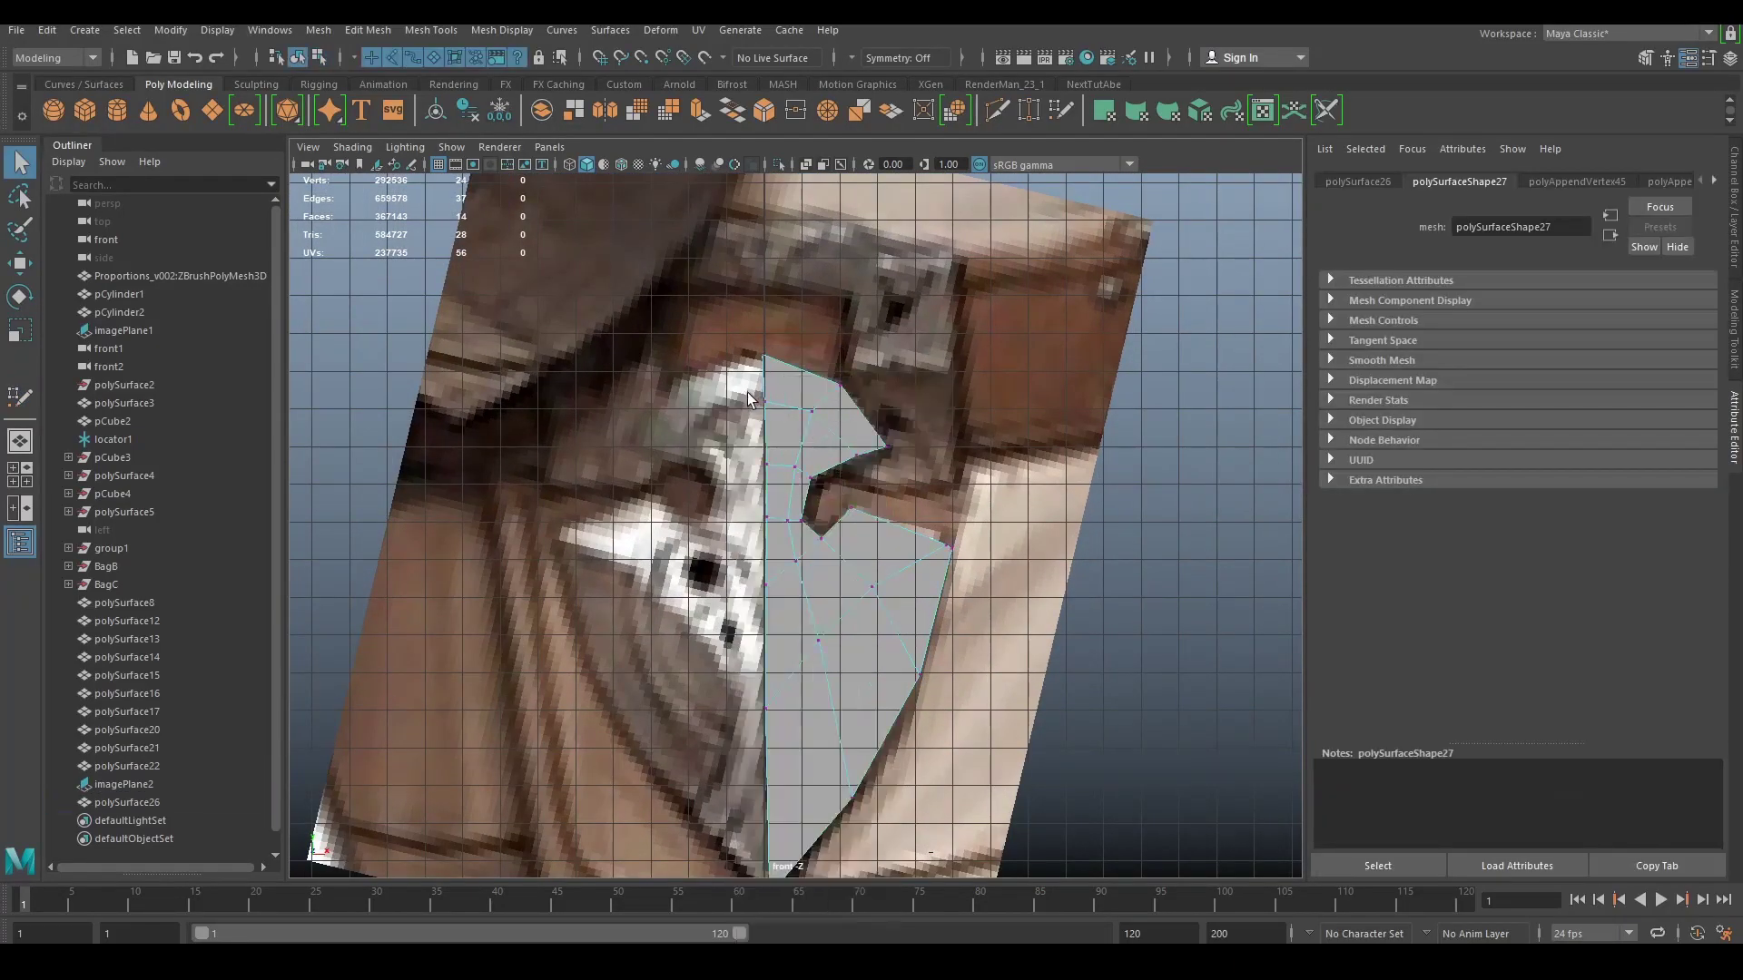
pyautogui.scroll(-1, 732, 399)
pyautogui.moveTo(713, 319); pyautogui.dragTo(777, 877)
pyautogui.press('r')
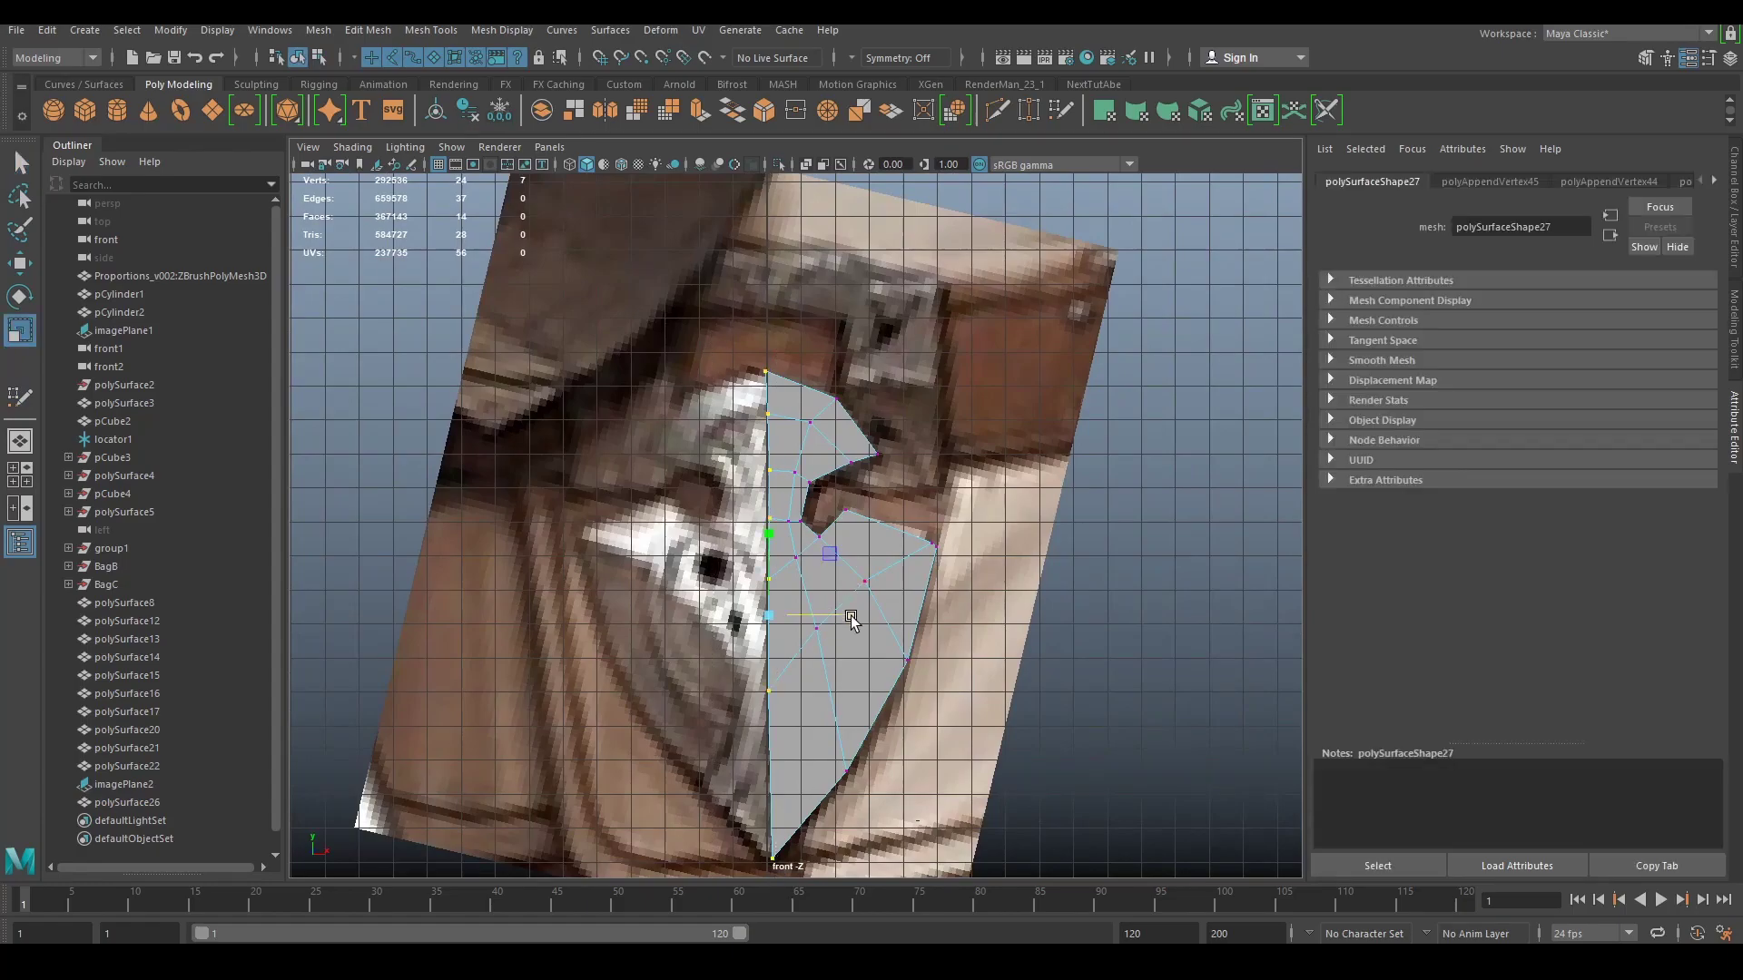
pyautogui.press('w')
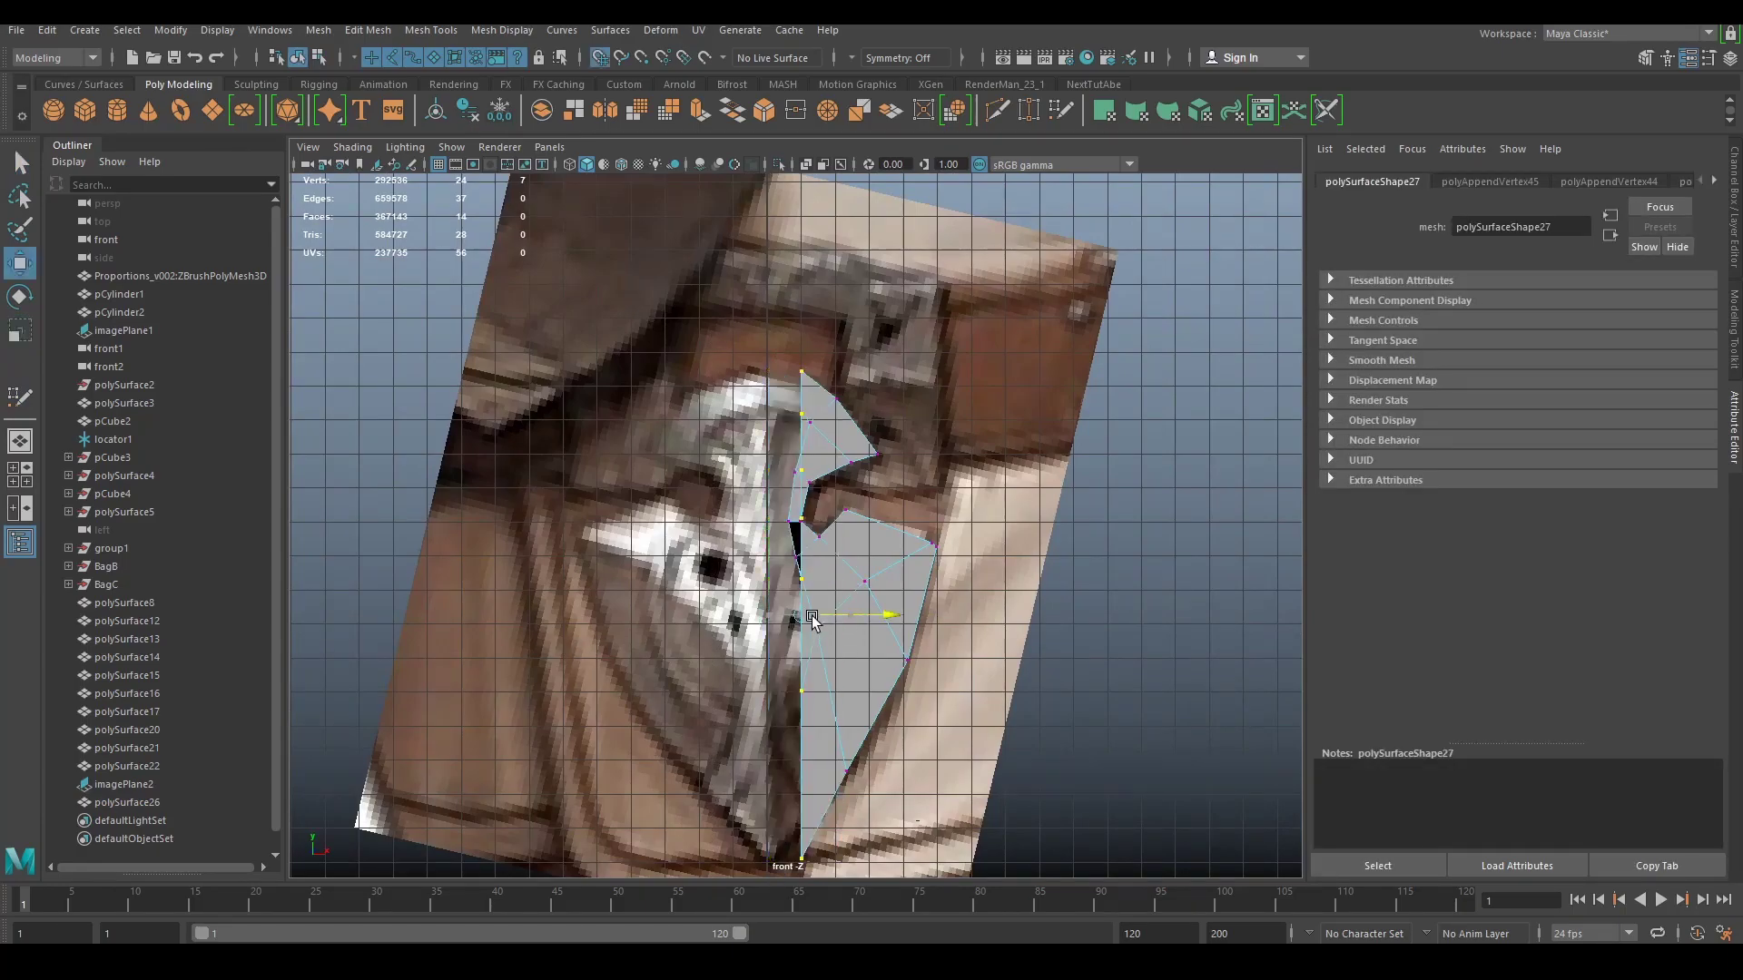
# Step: Mirror the half emblem across the world X axis with merged border vertices, and centre the mesh's pivot
pyautogui.moveTo(799, 439); pyautogui.dragTo(786, 653, button='right')
pyautogui.press('space')
pyautogui.moveTo(833, 606); pyautogui.dragTo(832, 558)
pyautogui.keyDown('alt'); pyautogui.moveTo(828, 581); pyautogui.dragTo(792, 599); pyautogui.keyUp('alt')
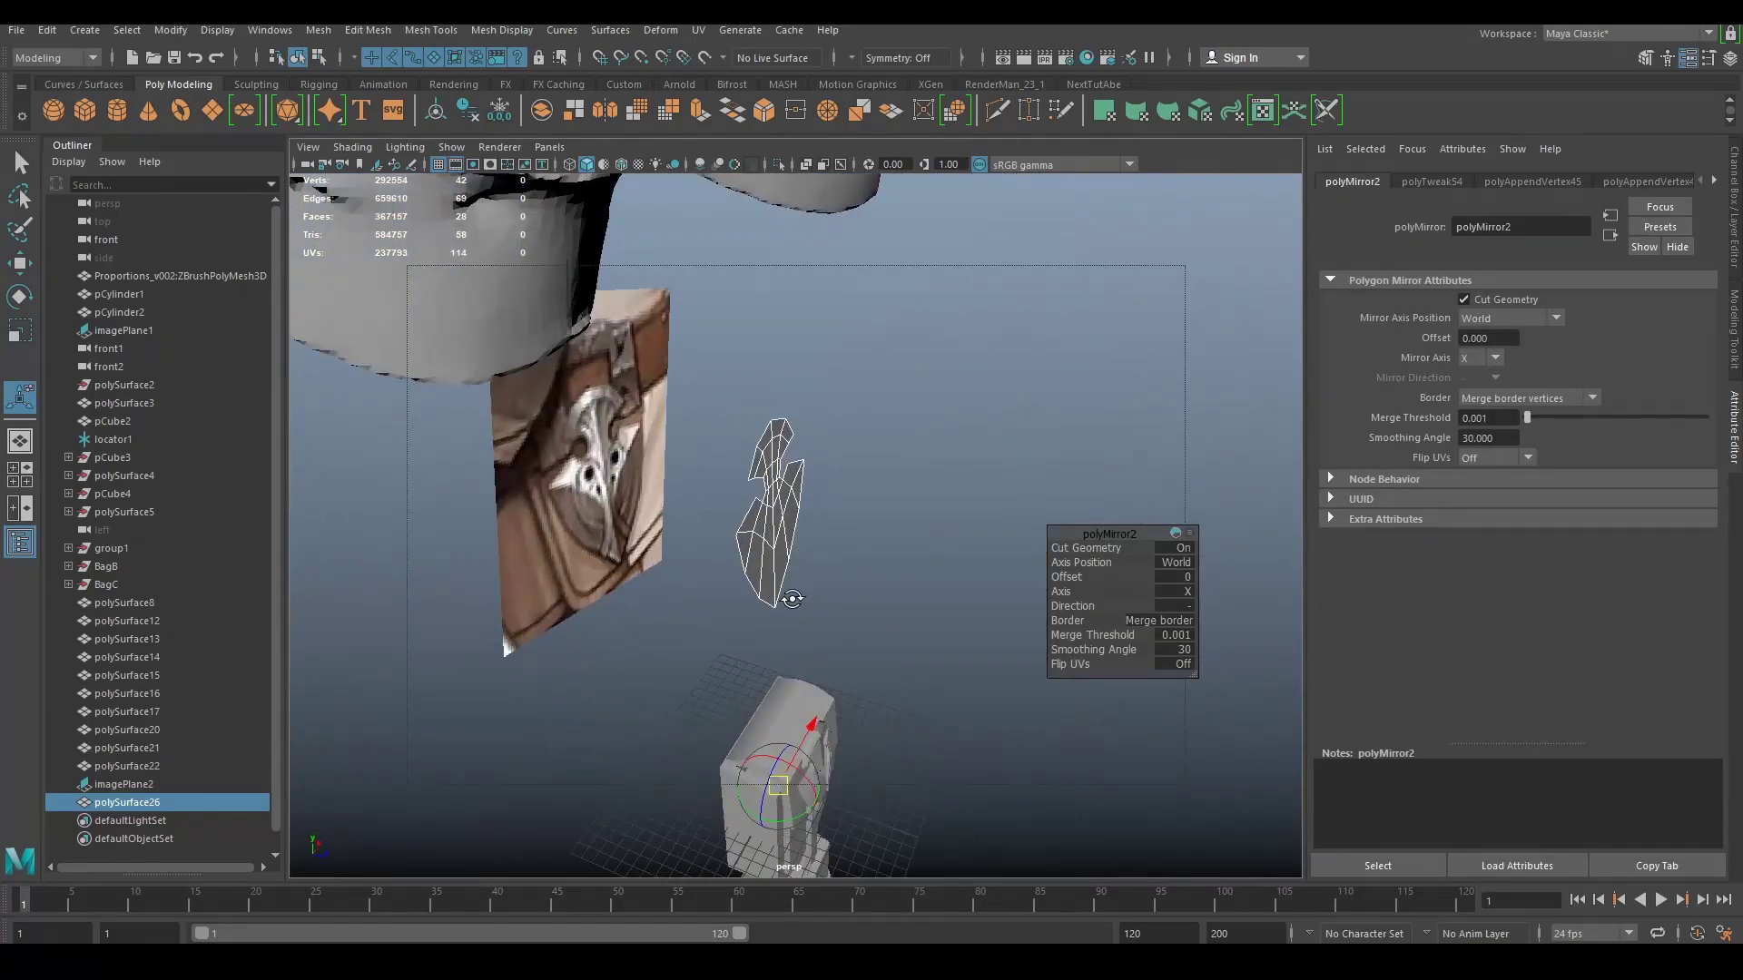
pyautogui.click(438, 116)
pyautogui.keyDown('alt'); pyautogui.moveTo(581, 300); pyautogui.dragTo(844, 372, button='right'); pyautogui.keyUp('alt')
pyautogui.keyDown('alt'); pyautogui.moveTo(844, 372); pyautogui.dragTo(723, 454); pyautogui.keyUp('alt')
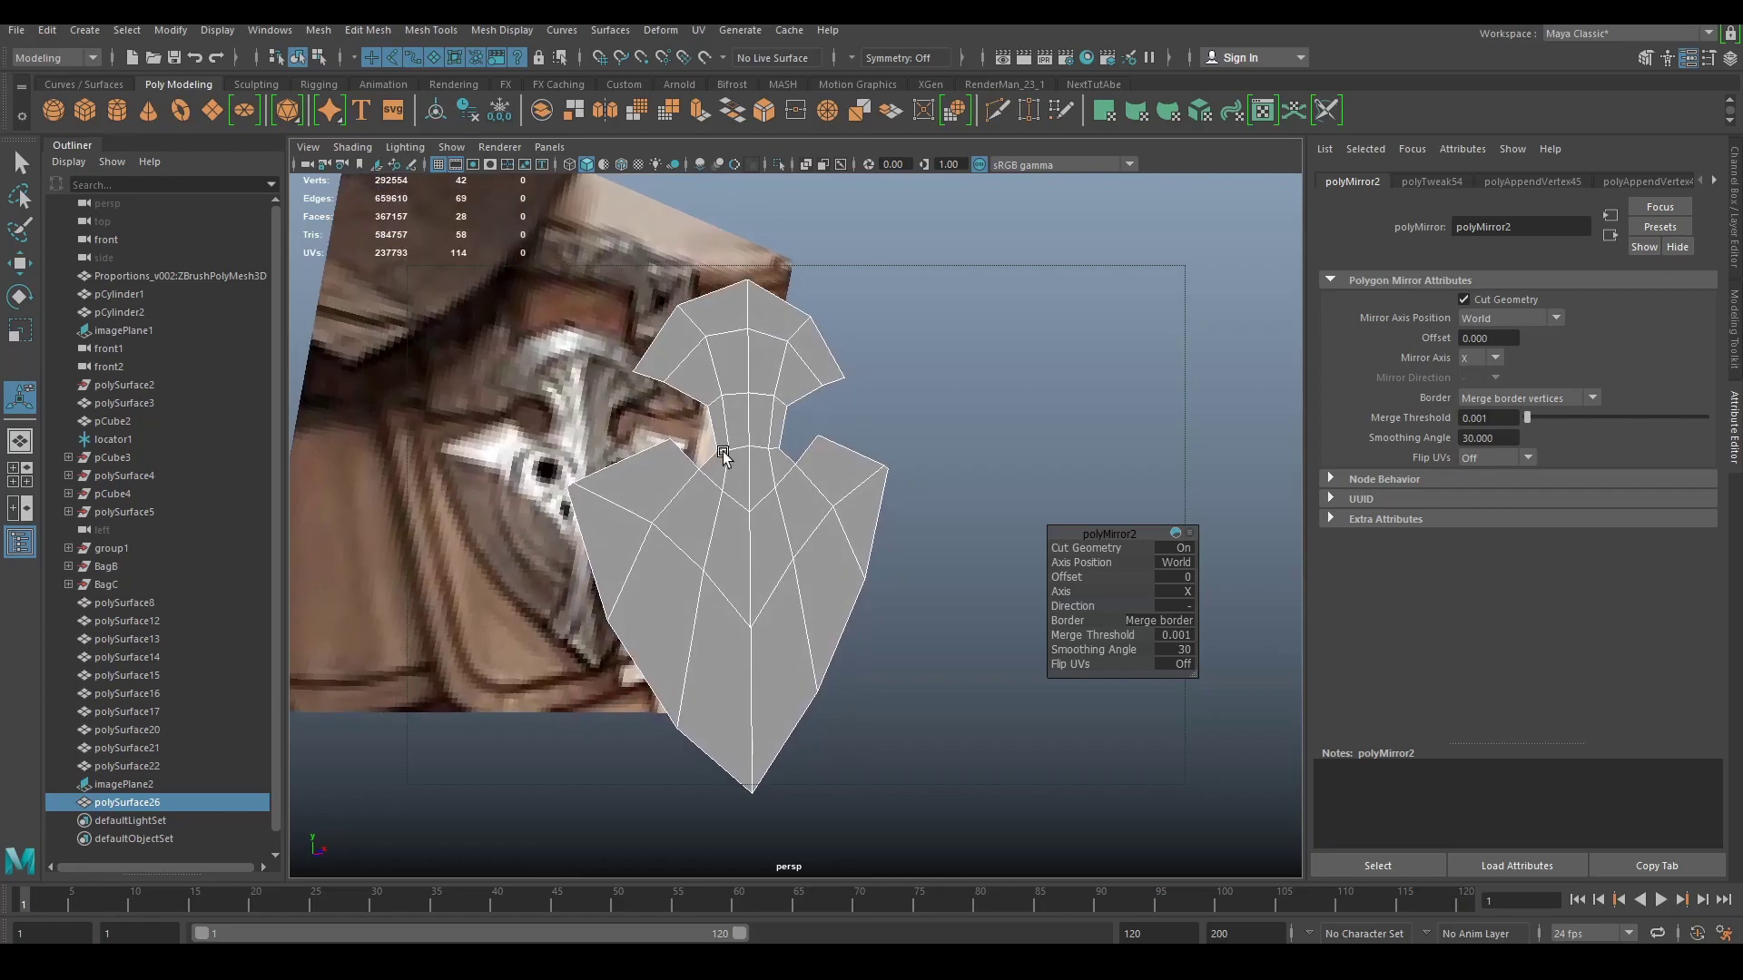
# Step: Delete the stray vertex on the crest's centre line, using the smooth preview to locate it
pyautogui.moveTo(748, 404); pyautogui.dragTo(740, 313, button='right')
pyautogui.keyDown('alt'); pyautogui.moveTo(740, 313); pyautogui.dragTo(866, 477); pyautogui.keyUp('alt')
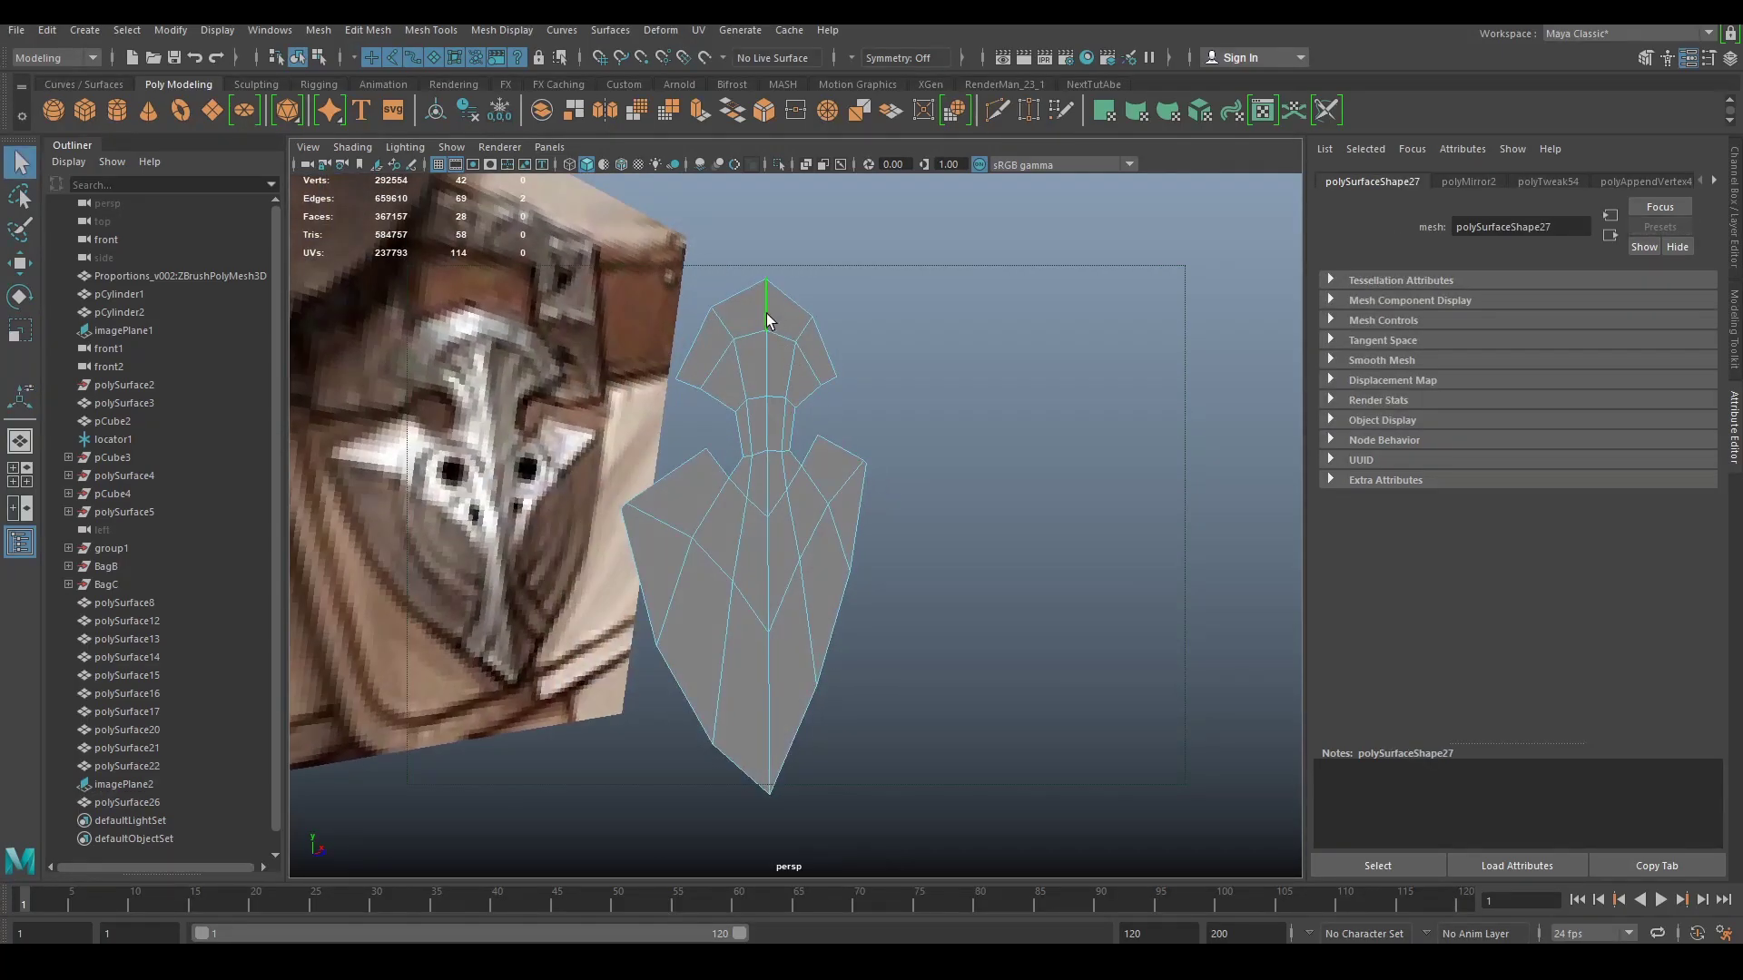
pyautogui.scroll(10, 748, 385)
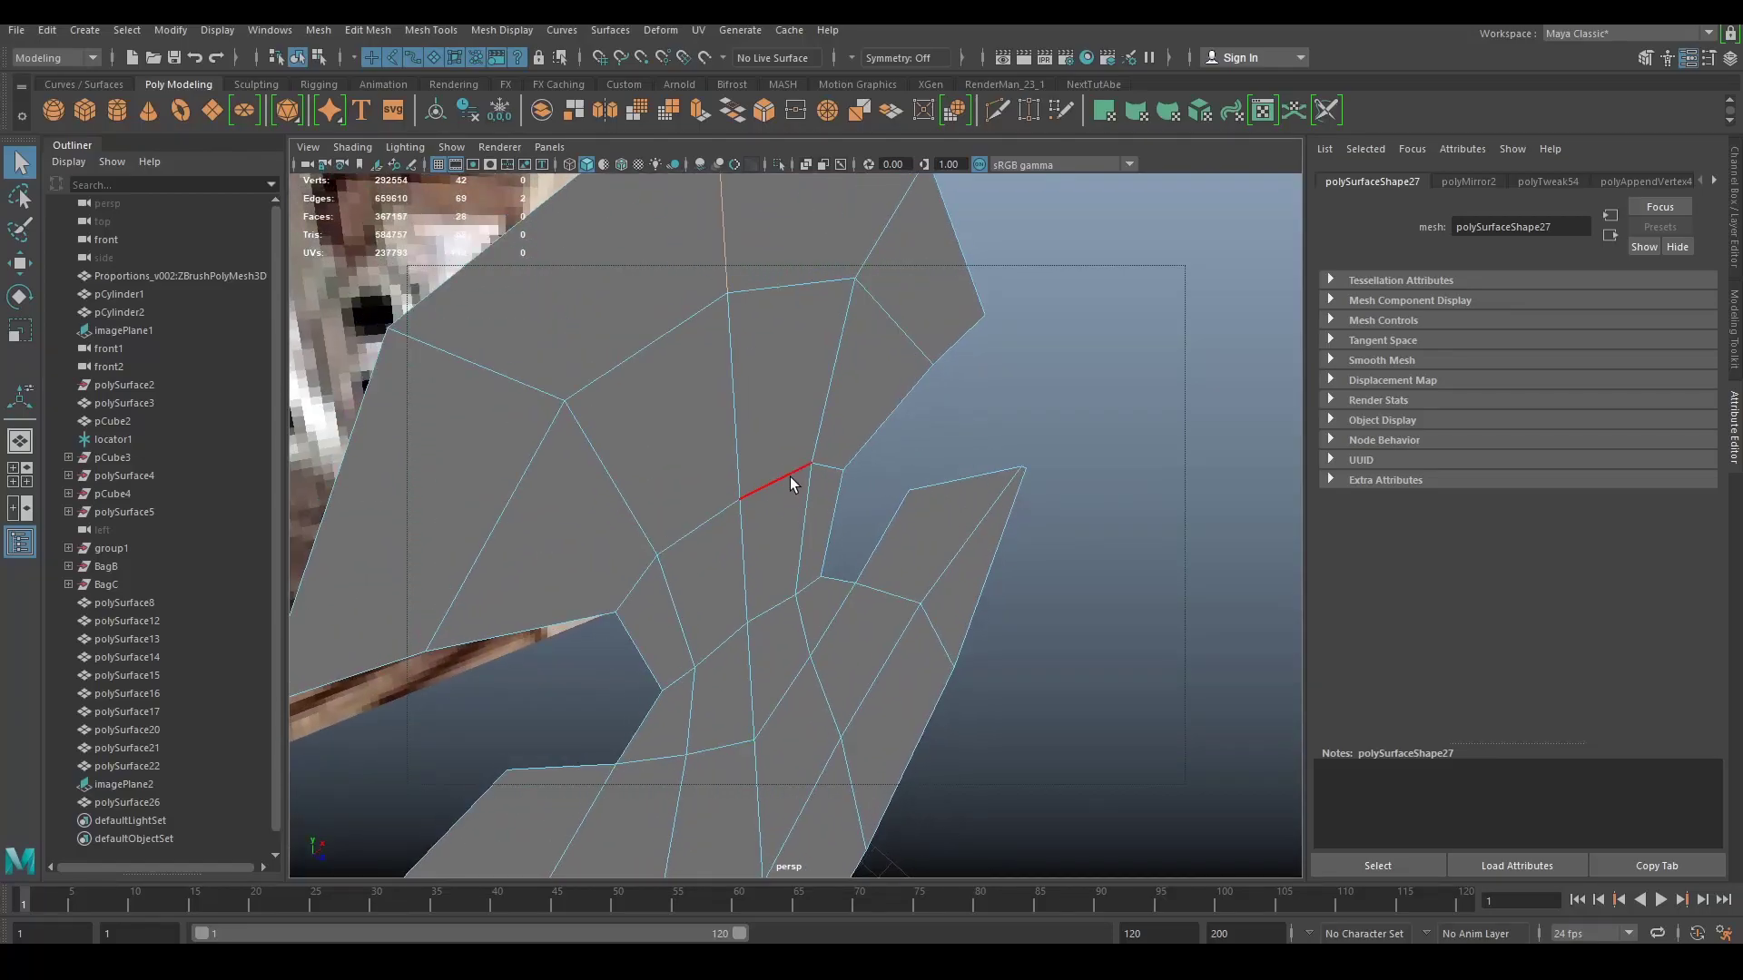
pyautogui.moveTo(721, 385); pyautogui.dragTo(721, 340, button='right')
pyautogui.press('3')
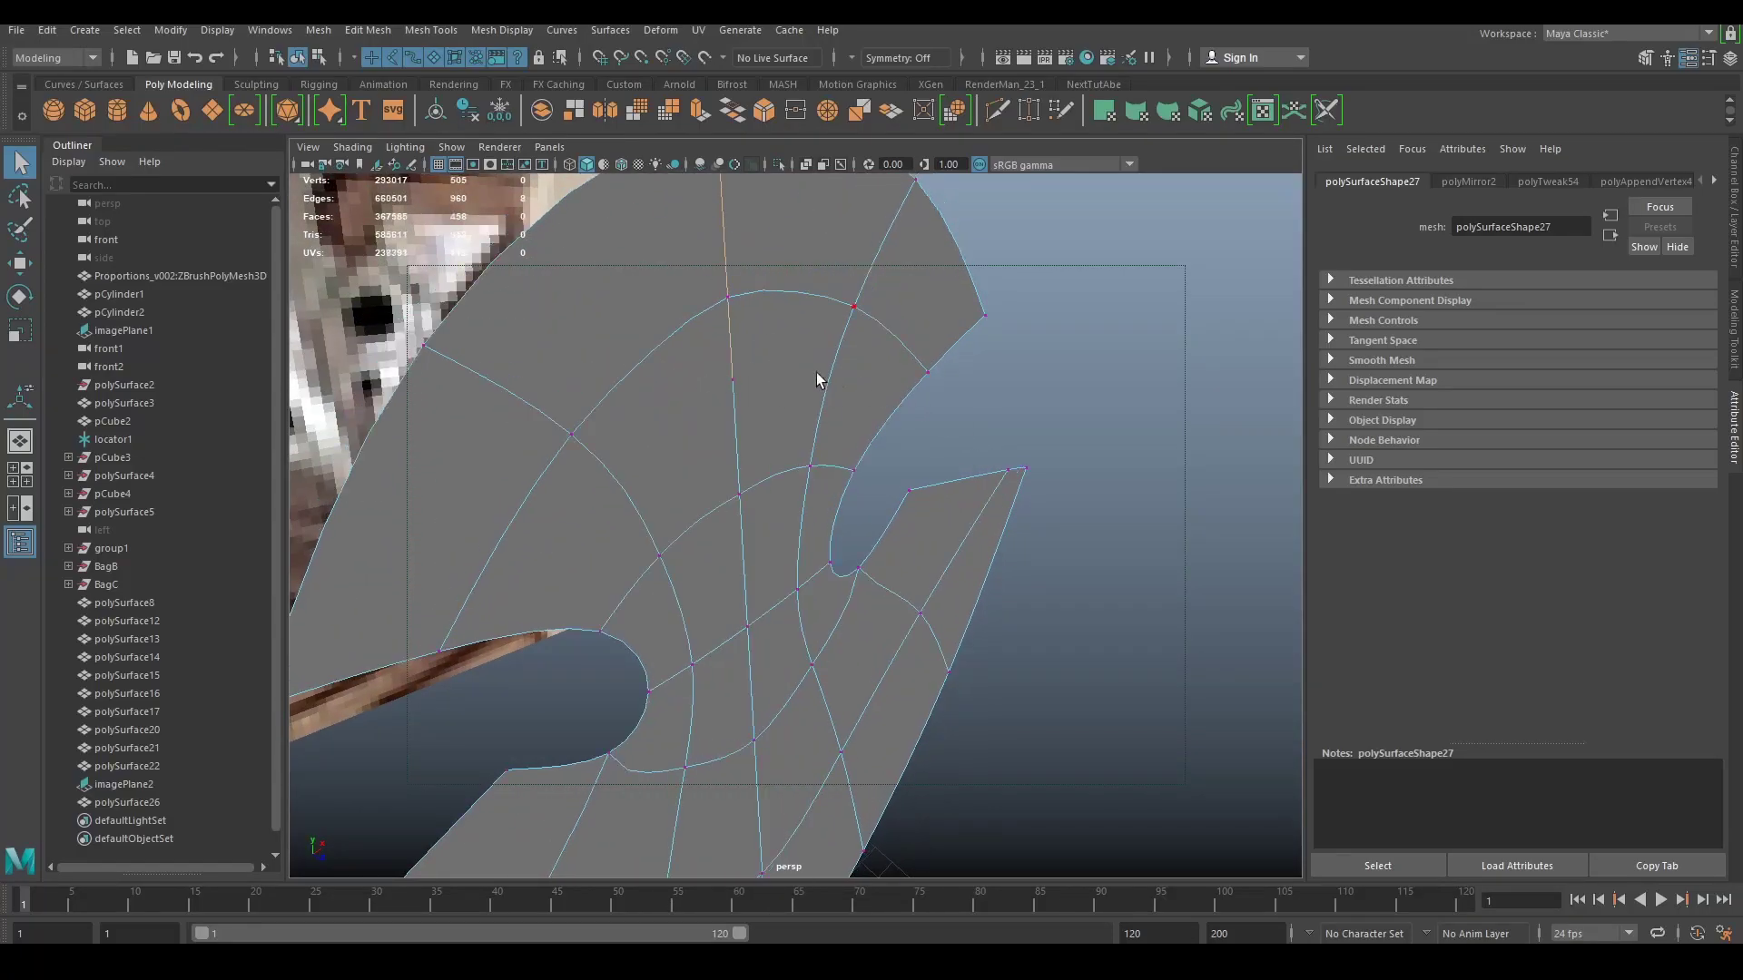
pyautogui.press('Delete')
pyautogui.moveTo(723, 385); pyautogui.dragTo(721, 336, button='right')
# Step: Pull the emblem's vertical centre edge loop forward, followed by the two edge loops on either side of it
pyautogui.click(712, 261)
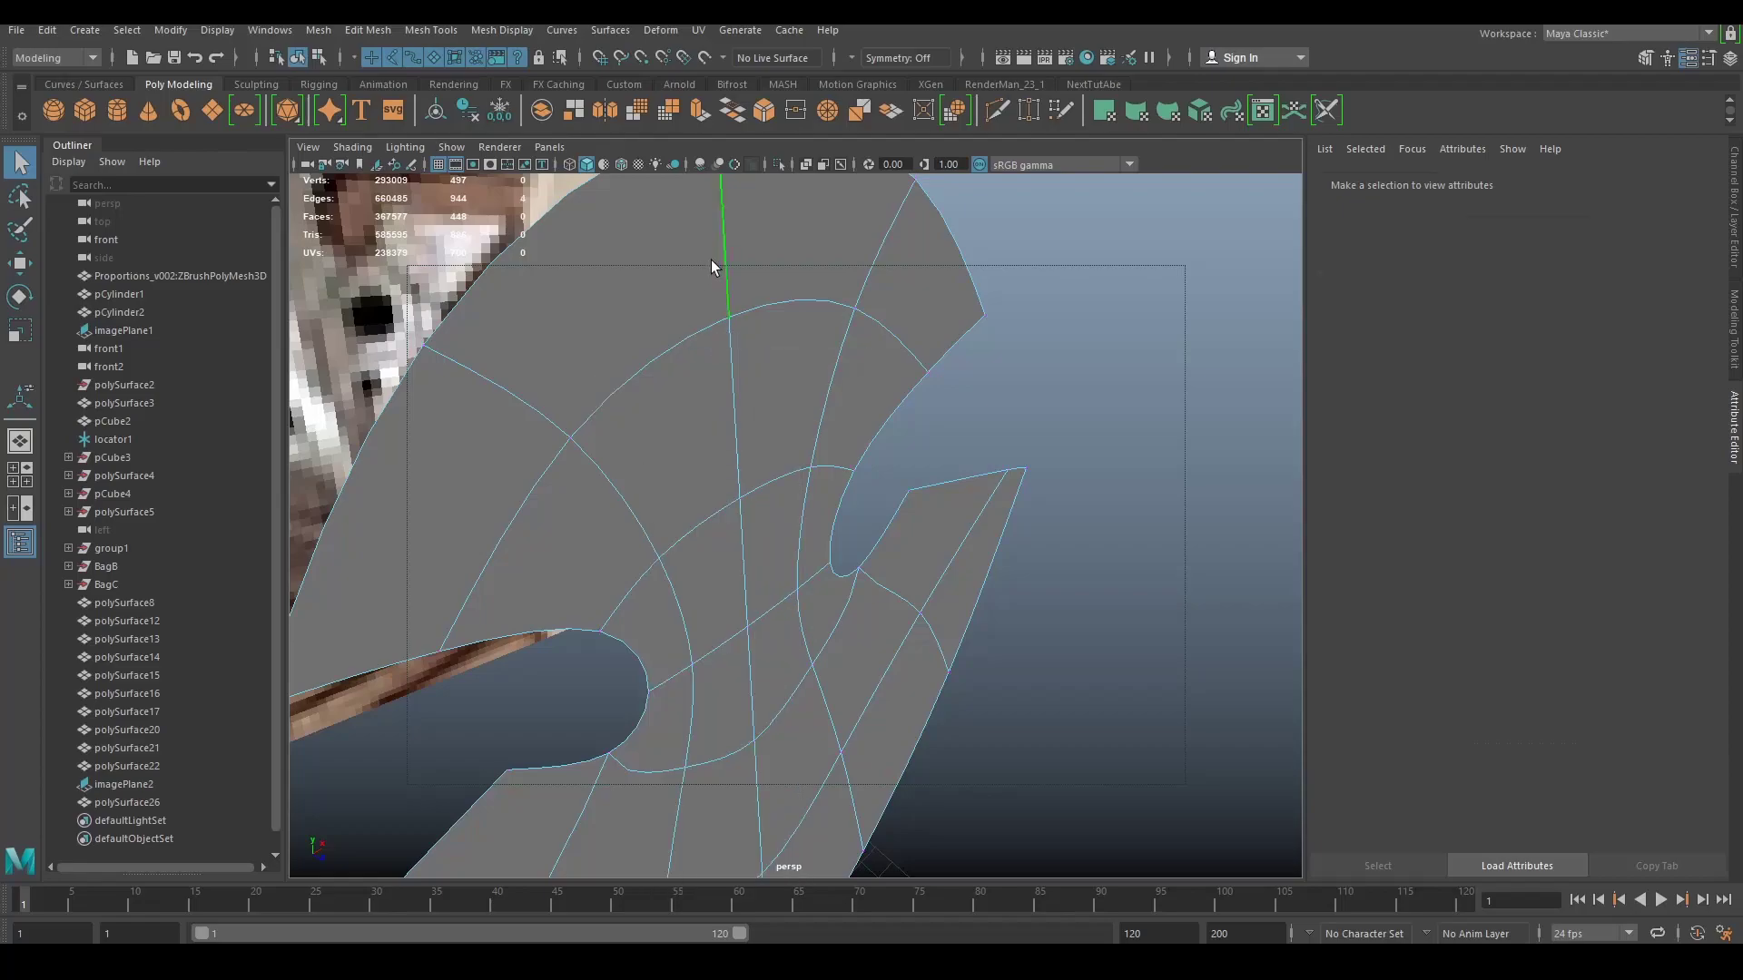
pyautogui.scroll(-4, 755, 367)
pyautogui.press('1')
pyautogui.keyDown('alt'); pyautogui.moveTo(759, 350); pyautogui.dragTo(933, 597); pyautogui.keyUp('alt')
pyautogui.press('w')
pyautogui.keyDown('alt'); pyautogui.moveTo(933, 597); pyautogui.dragTo(726, 444); pyautogui.keyUp('alt')
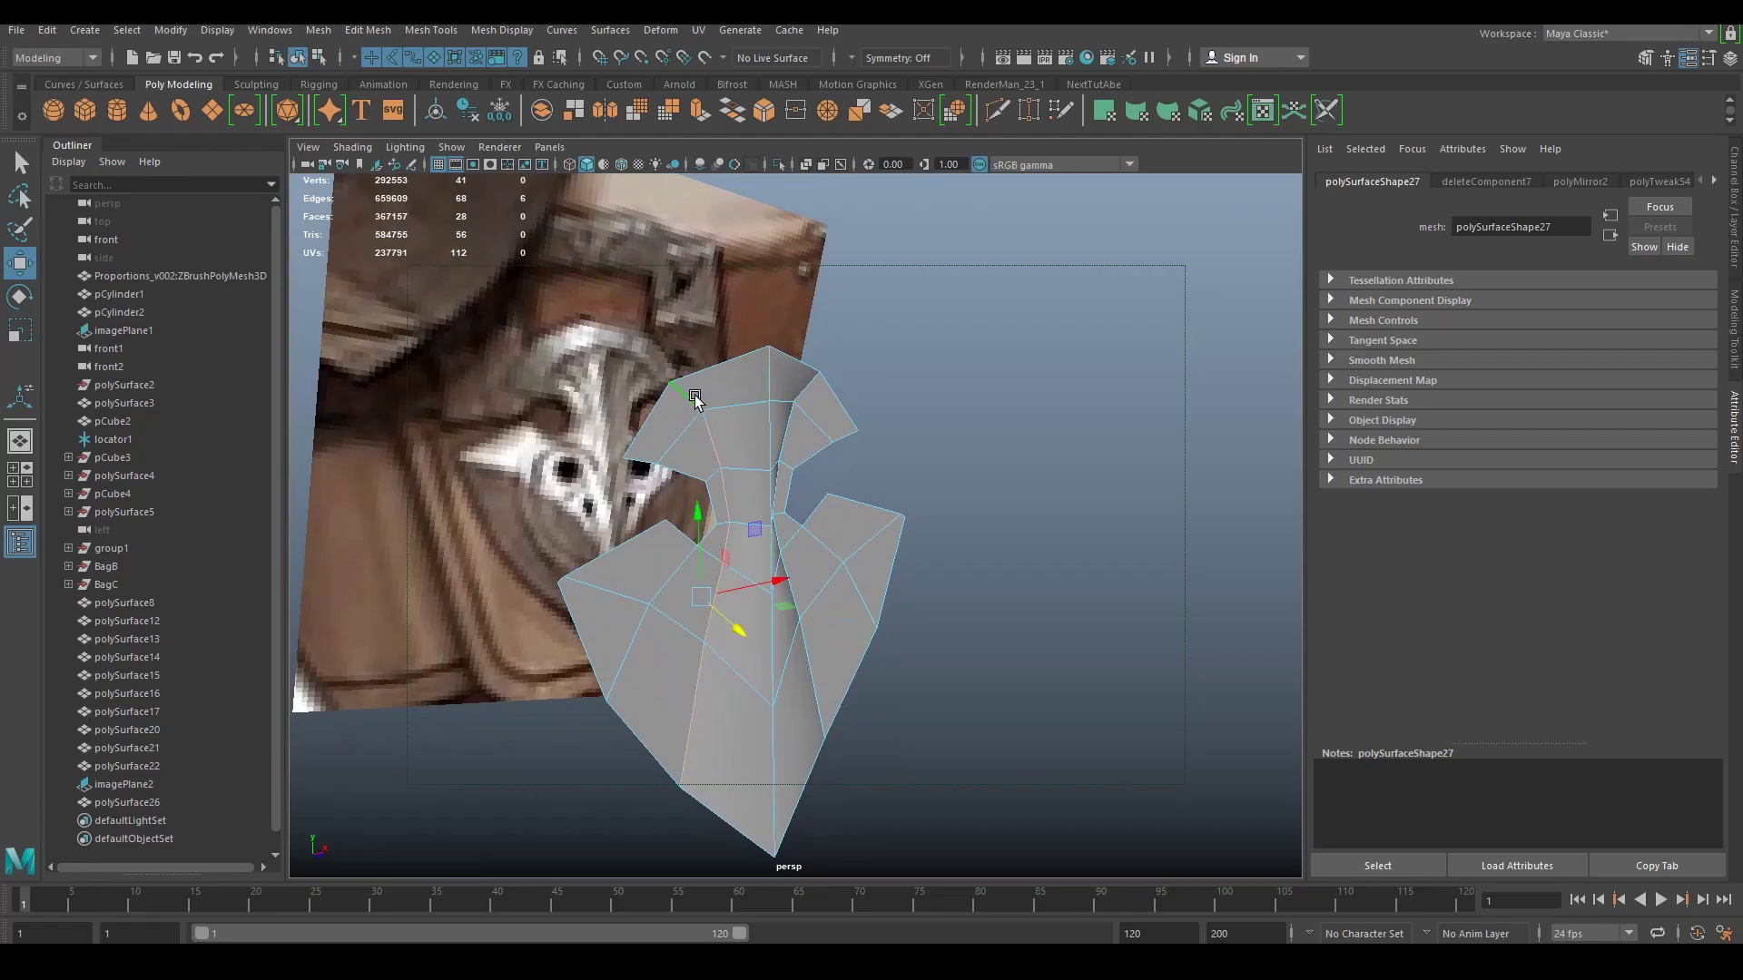
pyautogui.keyDown('shift'); pyautogui.doubleClick(799, 398); pyautogui.keyUp('shift')
pyautogui.keyDown('alt'); pyautogui.moveTo(848, 495); pyautogui.dragTo(829, 671); pyautogui.keyUp('alt')
# Step: Move the upper corner vertices of both shield wings backward so the wings sweep away from the centre ridge
pyautogui.click(857, 536)
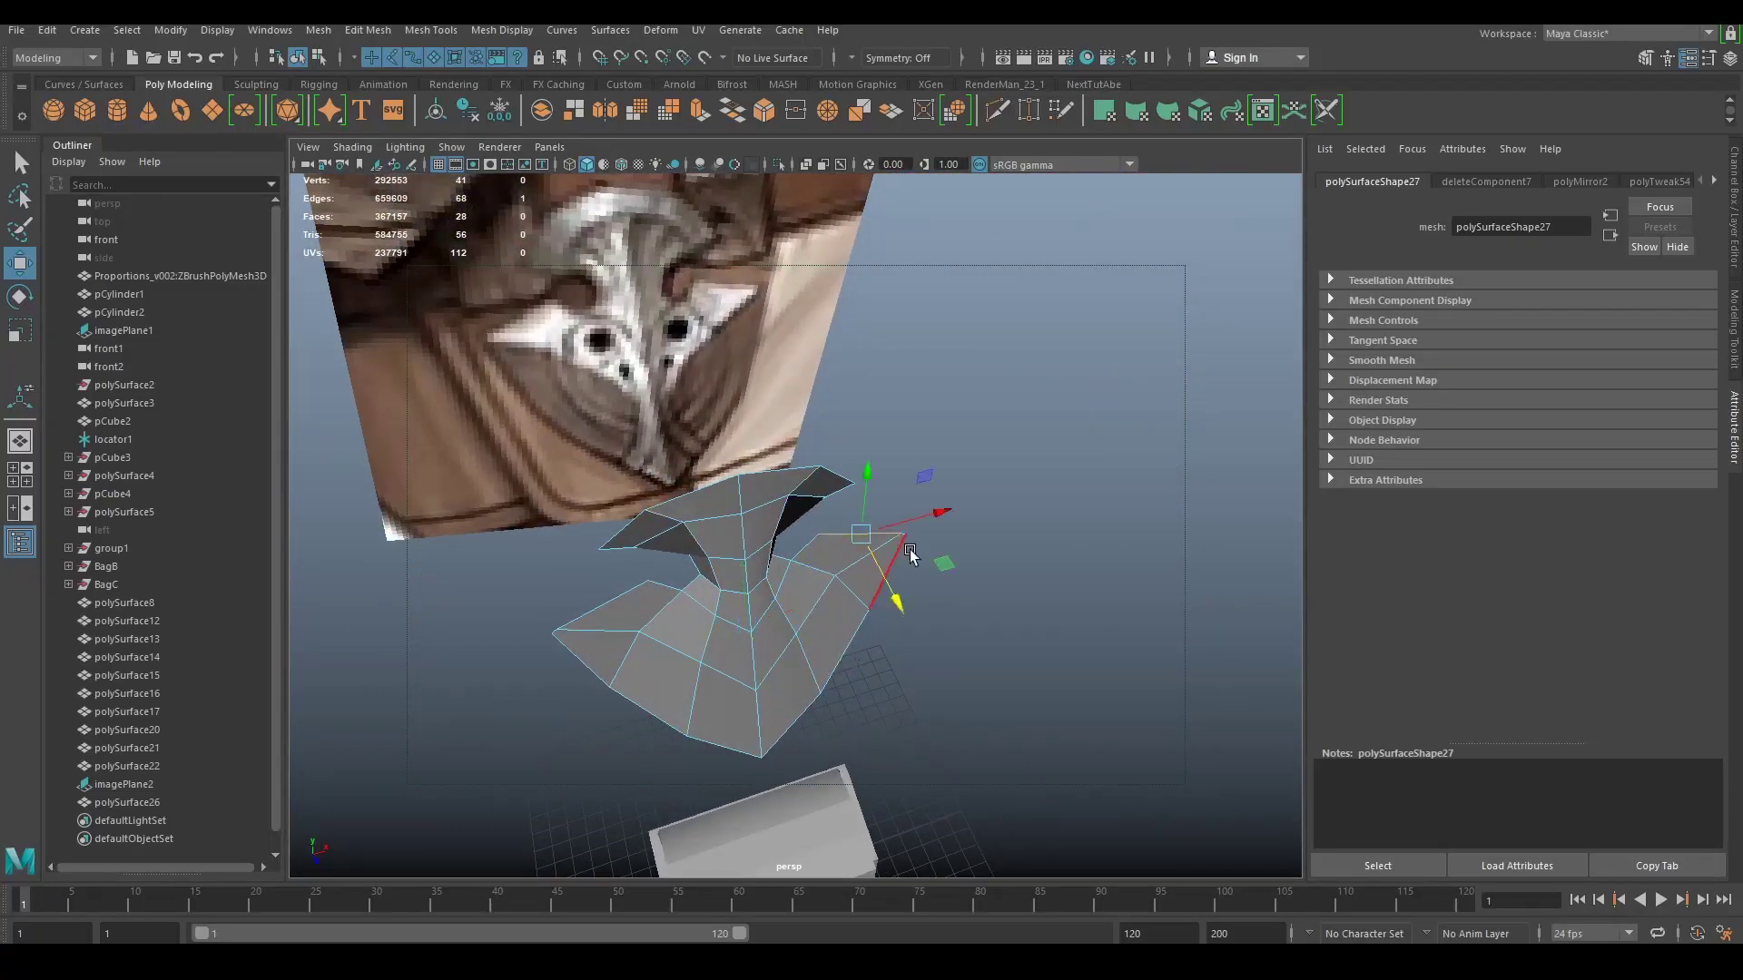
pyautogui.keyDown('alt'); pyautogui.moveTo(910, 550); pyautogui.dragTo(895, 539); pyautogui.keyUp('alt')
pyautogui.moveTo(891, 464); pyautogui.dragTo(804, 471, button='right')
pyautogui.rightClick(805, 472)
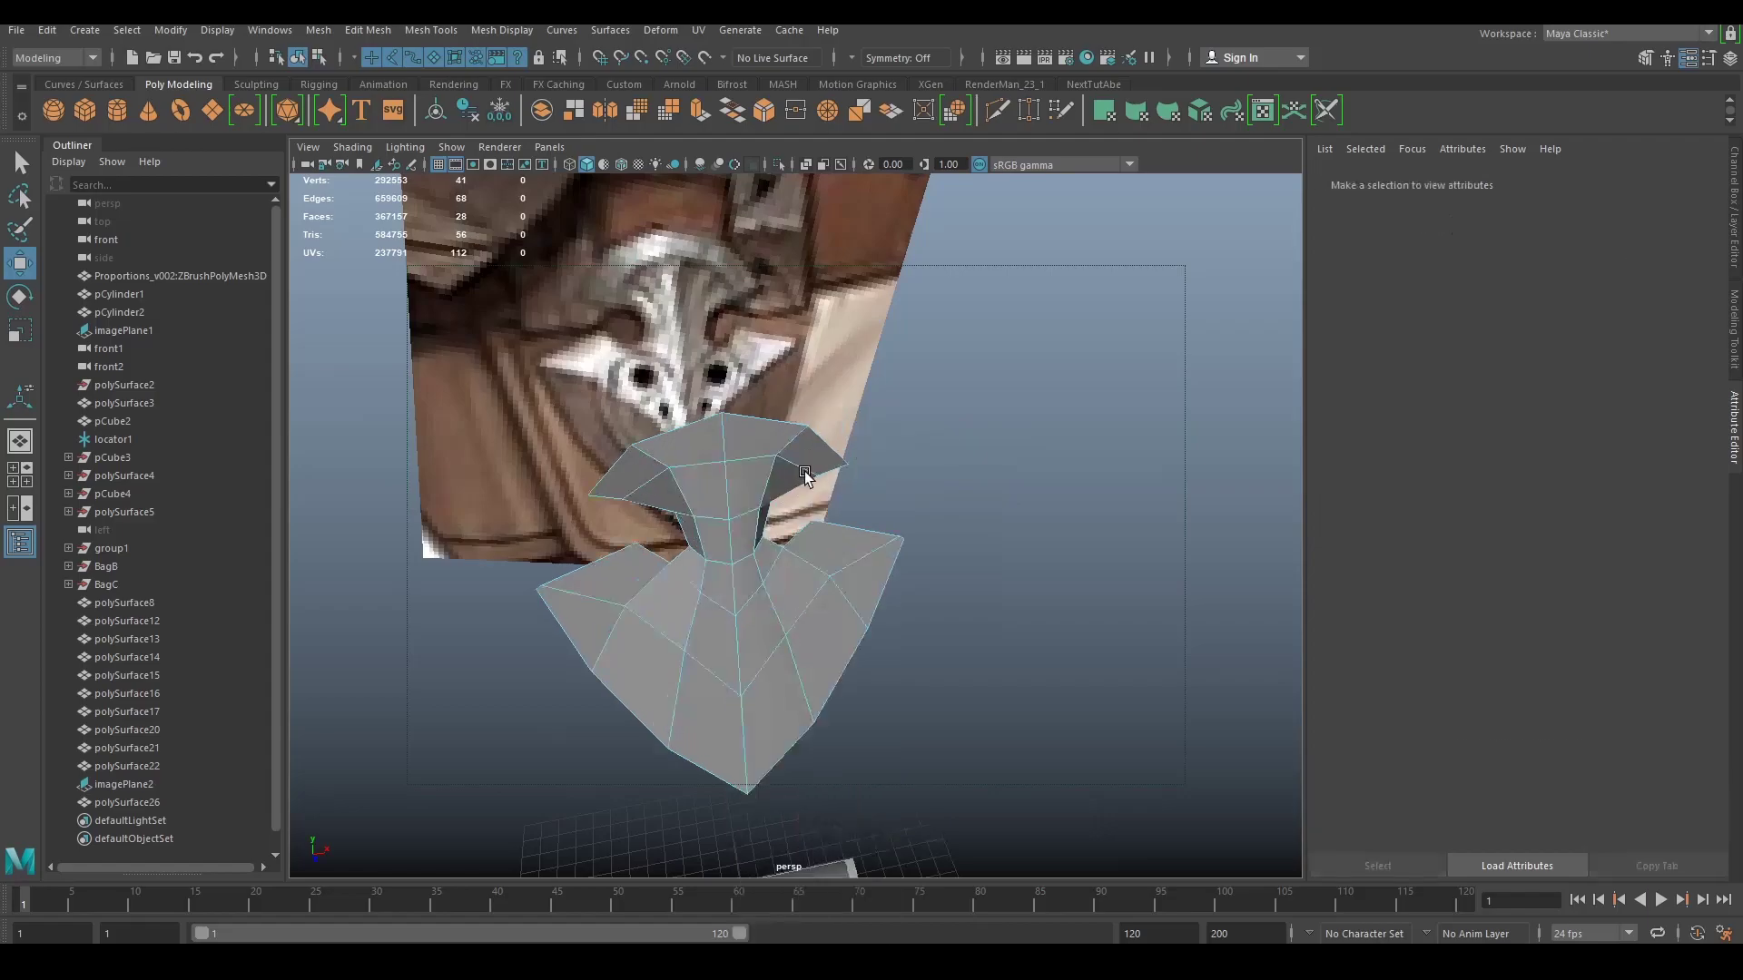
pyautogui.moveTo(825, 565); pyautogui.dragTo(826, 422, button='right')
pyautogui.click(798, 564)
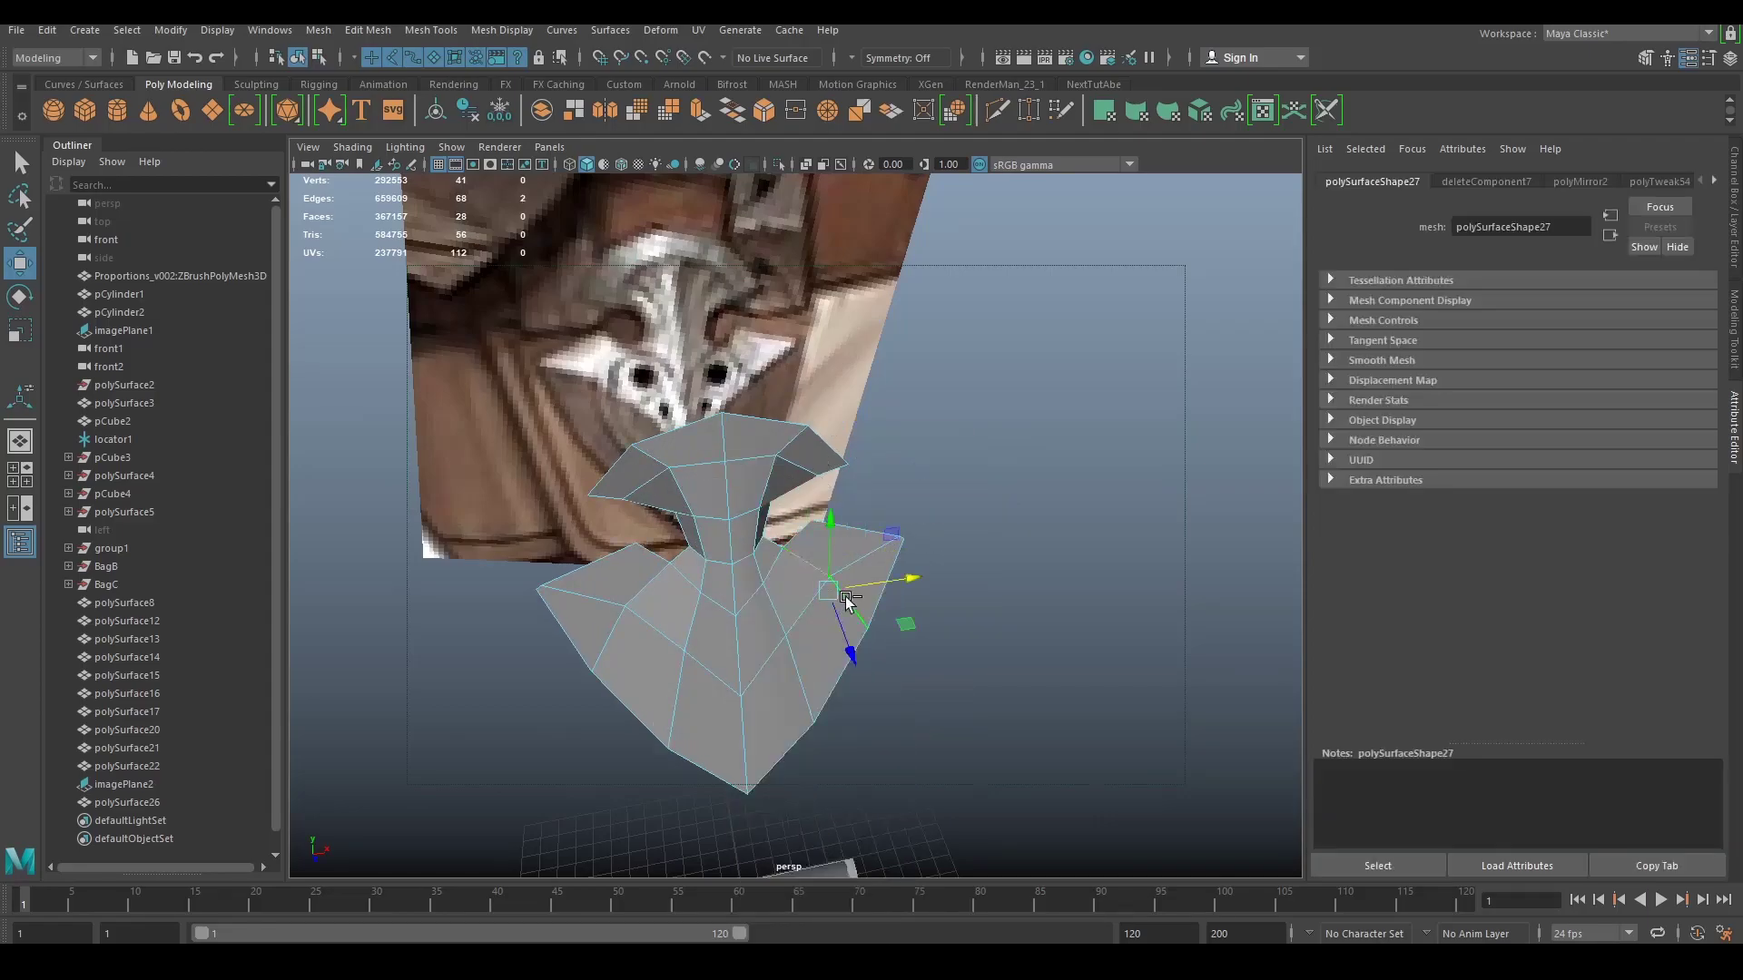
pyautogui.keyDown('alt'); pyautogui.moveTo(805, 638); pyautogui.dragTo(766, 498); pyautogui.keyUp('alt')
pyautogui.moveTo(740, 458); pyautogui.dragTo(746, 423, button='right')
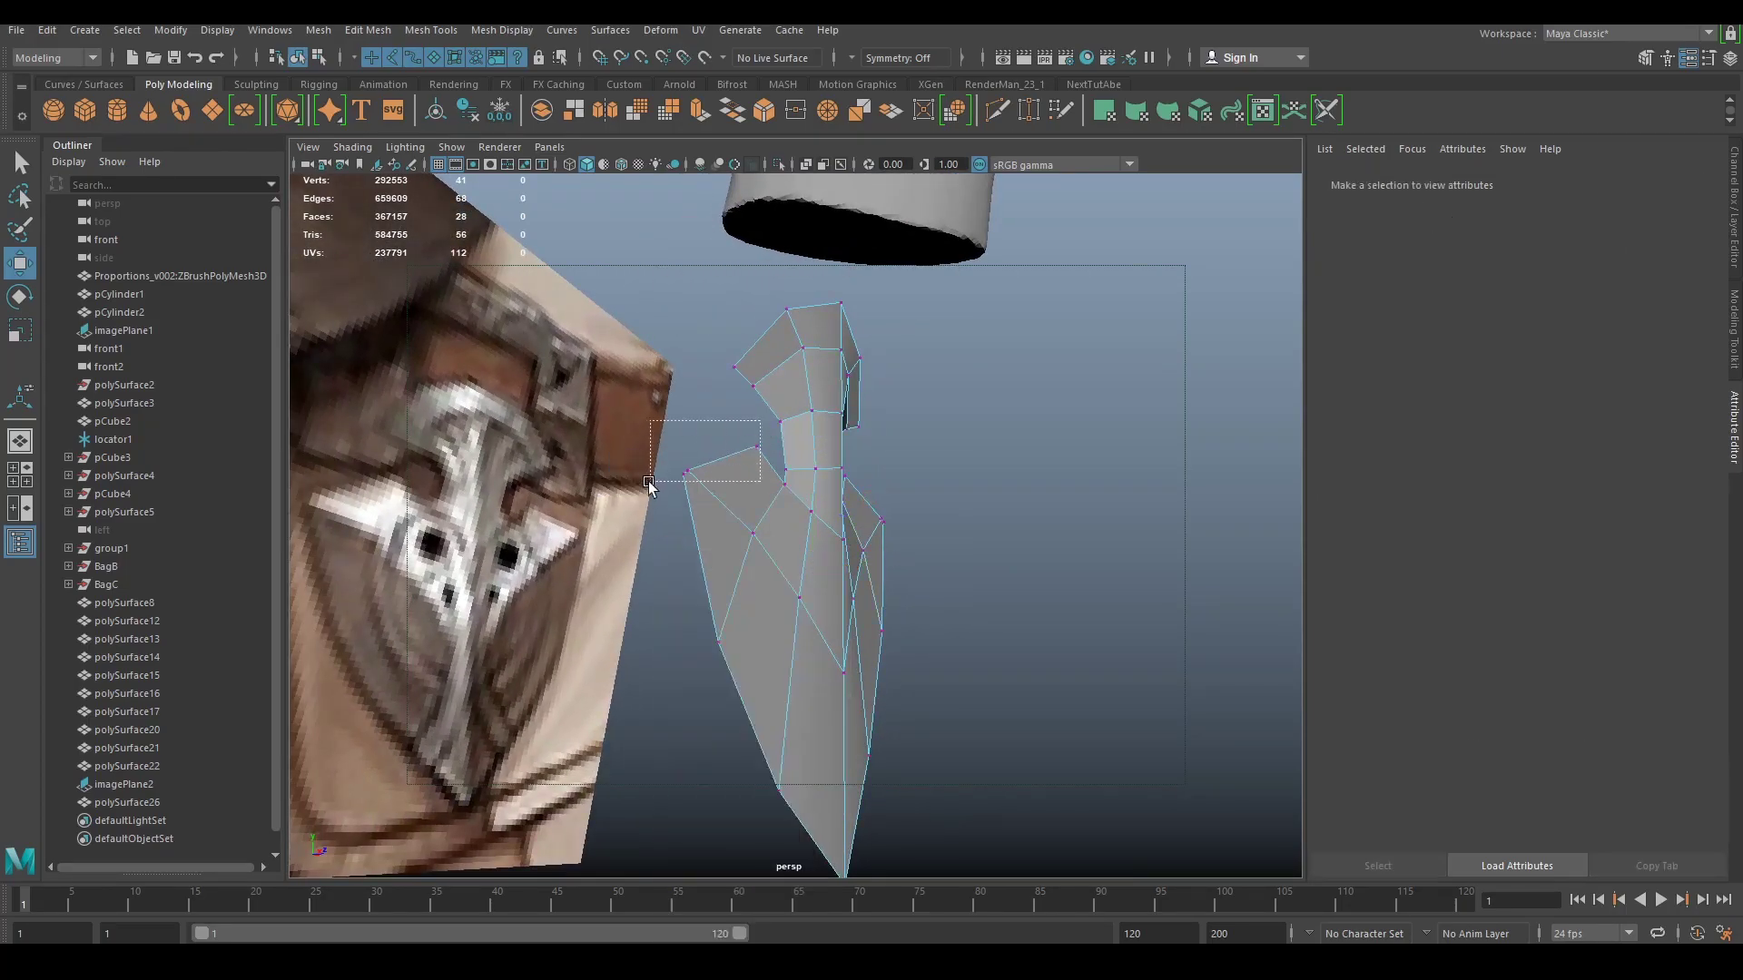
pyautogui.moveTo(648, 482); pyautogui.dragTo(650, 481)
pyautogui.keyDown('alt'); pyautogui.moveTo(650, 481); pyautogui.dragTo(762, 542); pyautogui.keyUp('alt')
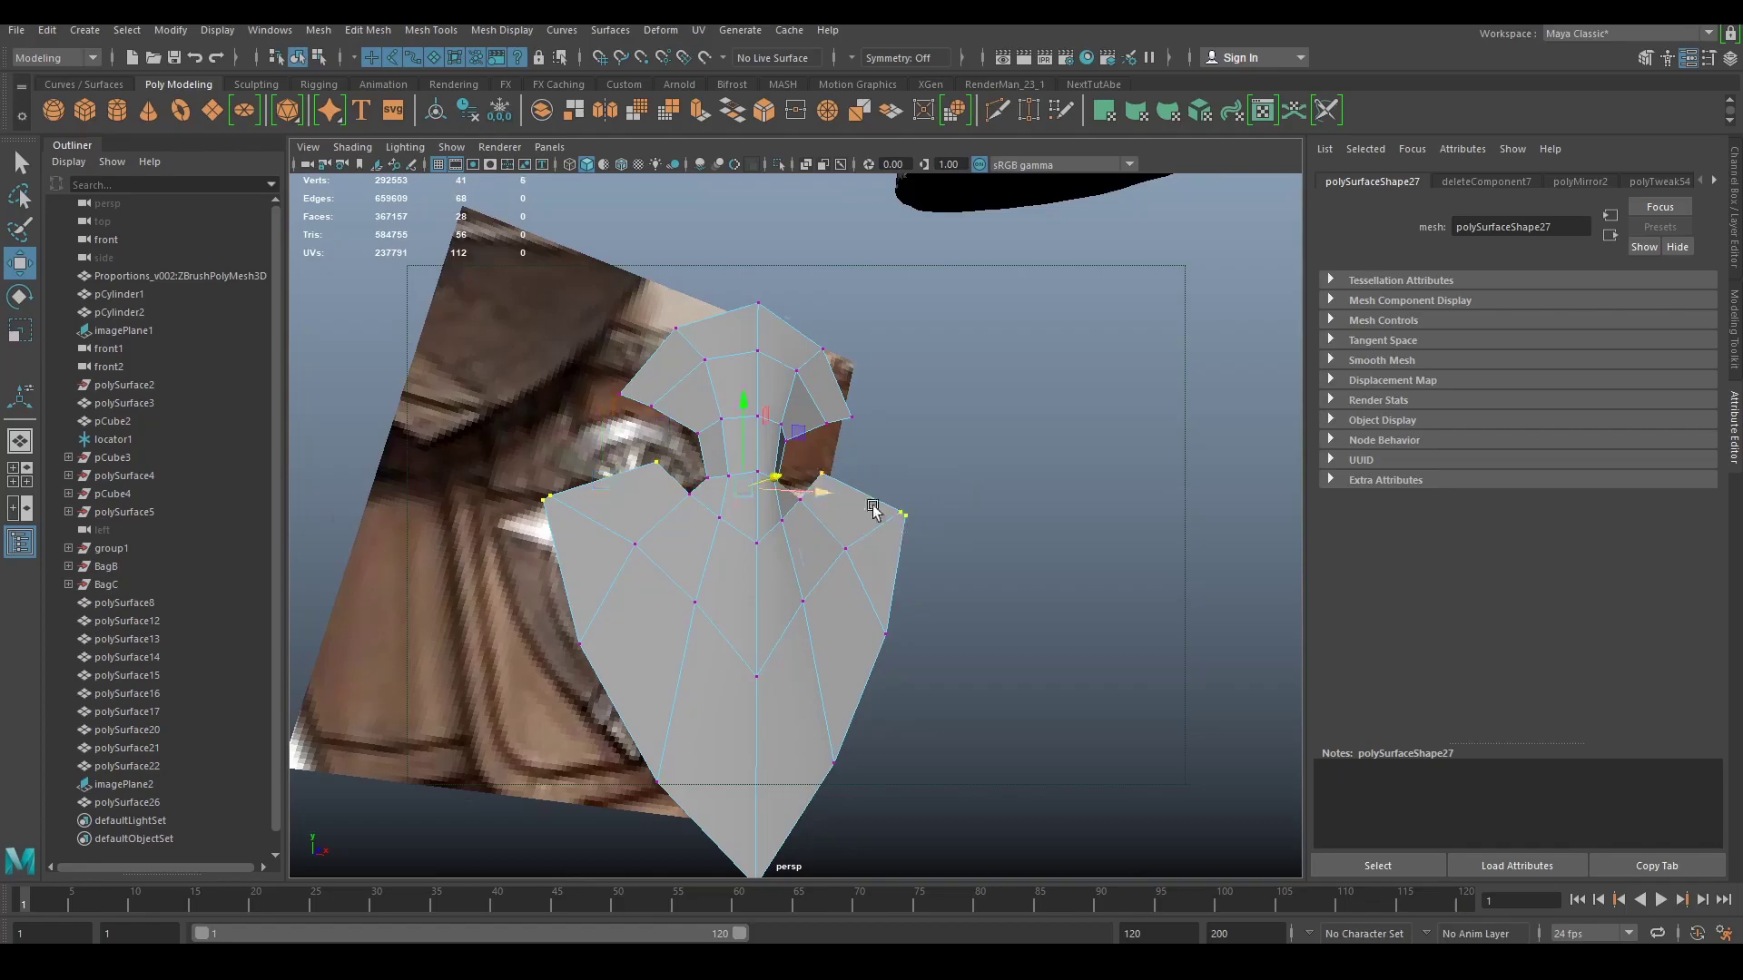
pyautogui.keyDown('alt'); pyautogui.moveTo(872, 510); pyautogui.dragTo(966, 489); pyautogui.keyUp('alt')
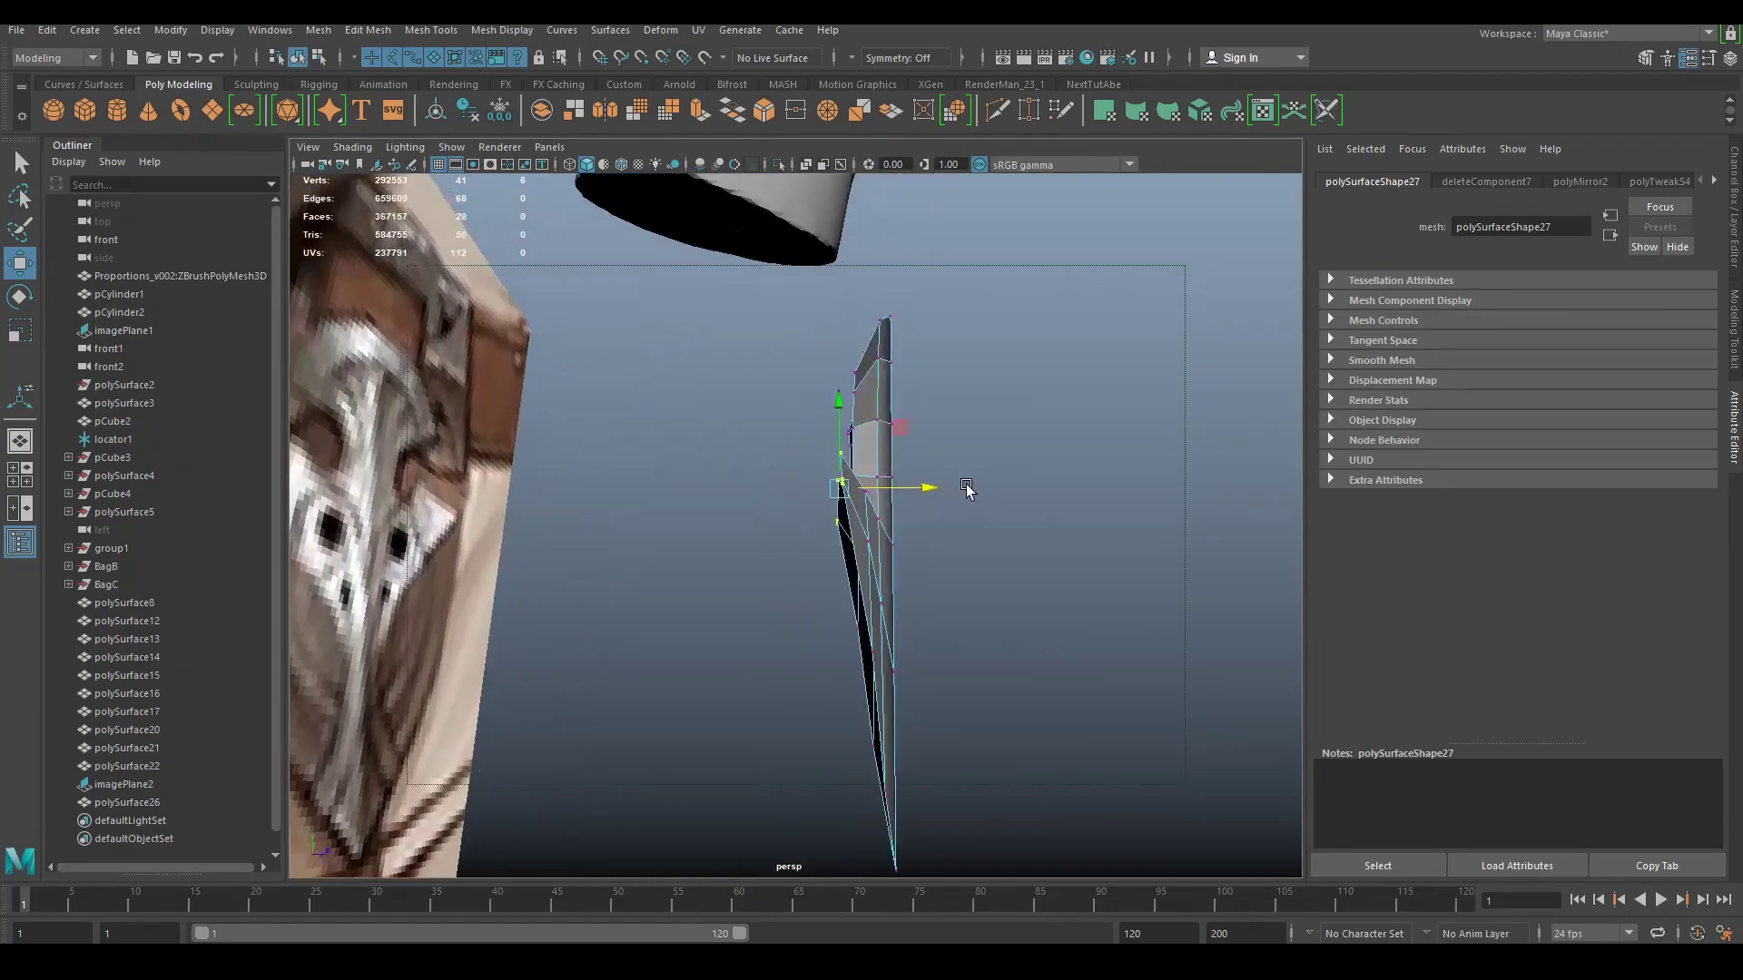
pyautogui.keyDown('alt'); pyautogui.moveTo(886, 395); pyautogui.dragTo(539, 463); pyautogui.keyUp('alt')
# Step: Select the four edges along the V-shaped ridge at the middle of the shield and pull them forward
pyautogui.click(781, 354)
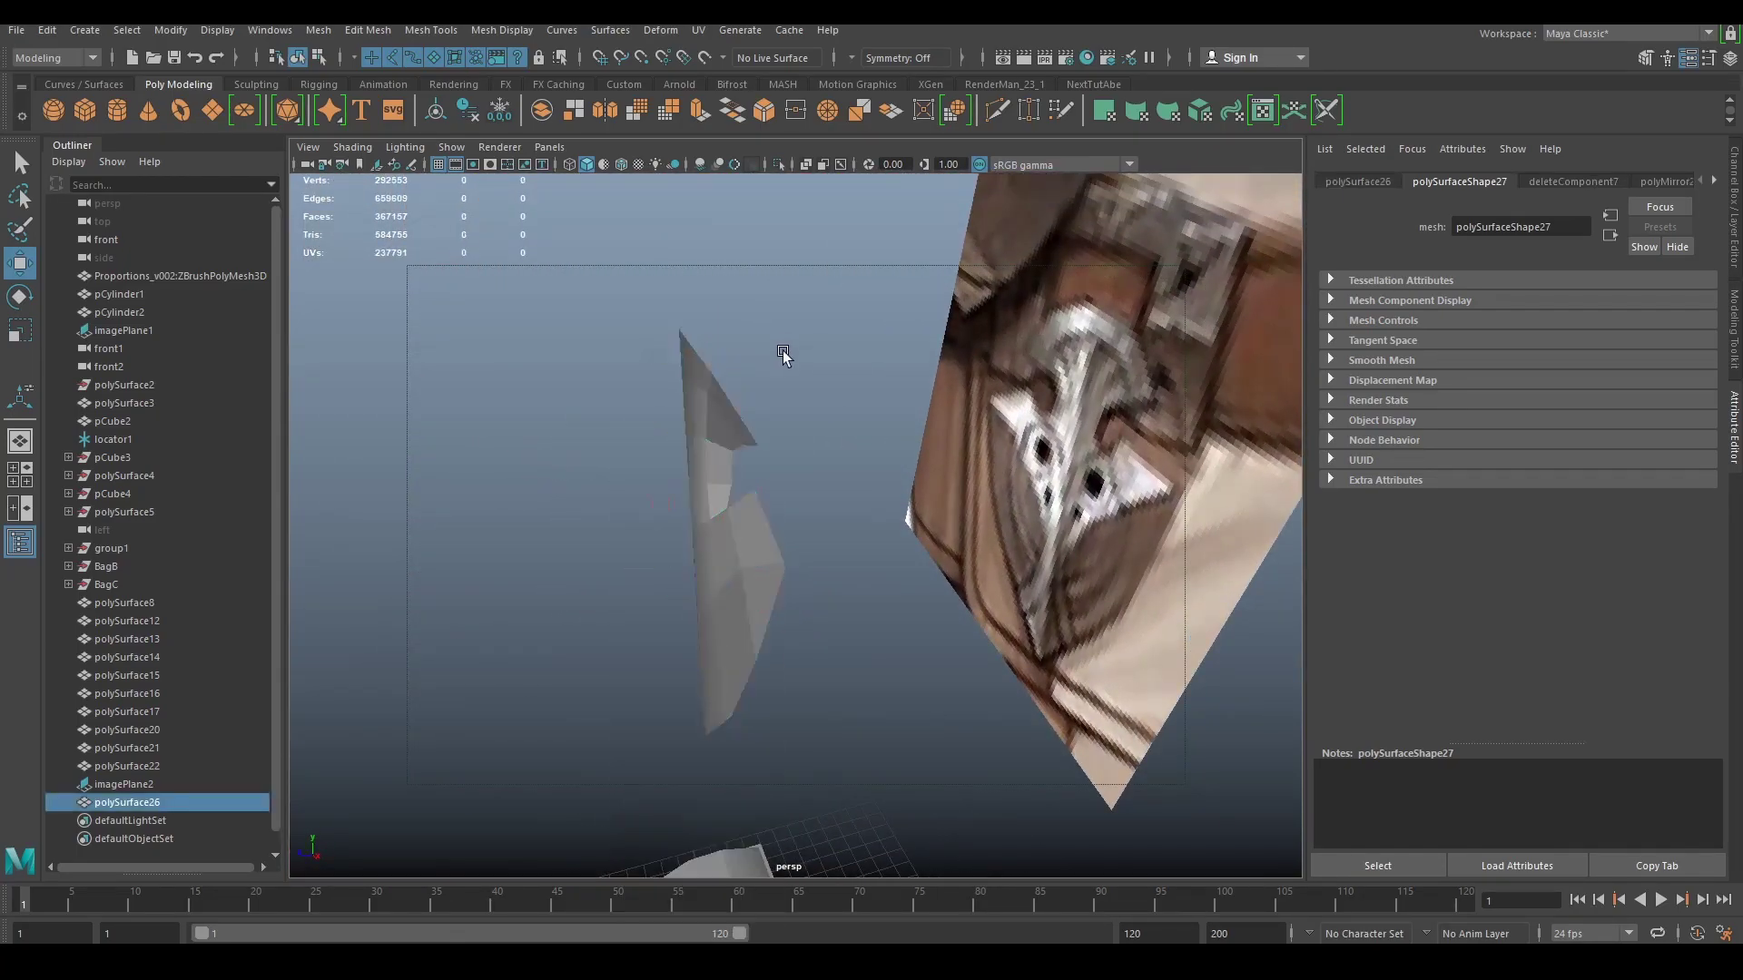
pyautogui.keyDown('alt'); pyautogui.moveTo(782, 353); pyautogui.dragTo(788, 551); pyautogui.keyUp('alt')
pyautogui.click(832, 591)
pyautogui.moveTo(788, 551); pyautogui.dragTo(768, 514, button='right')
pyautogui.keyDown('shift'); pyautogui.click(839, 612); pyautogui.keyUp('shift')
pyautogui.keyDown('alt'); pyautogui.moveTo(907, 637); pyautogui.dragTo(826, 663); pyautogui.keyUp('alt')
pyautogui.press('q')
pyautogui.keyDown('shift'); pyautogui.click(828, 613); pyautogui.keyUp('shift')
pyautogui.keyDown('shift'); pyautogui.click(863, 548); pyautogui.keyUp('shift')
pyautogui.press('w')
pyautogui.keyDown('alt'); pyautogui.moveTo(922, 609); pyautogui.dragTo(1012, 647); pyautogui.keyUp('alt')
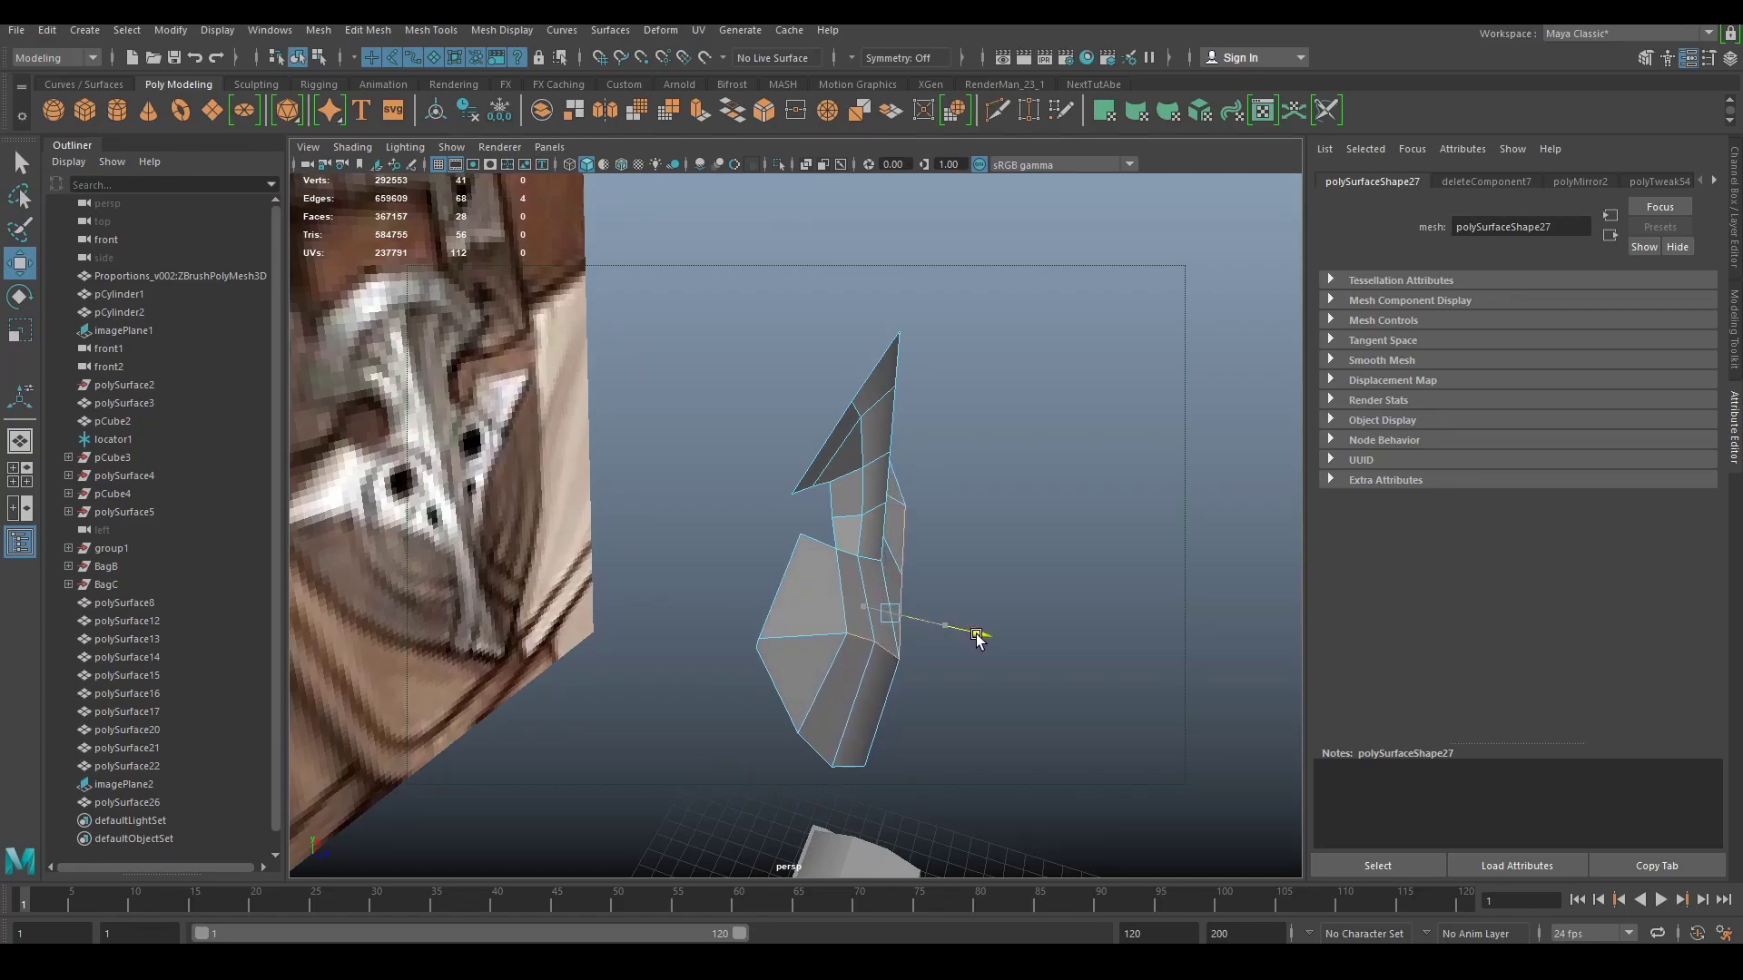
# Step: Pull the two edges just below the stem's base forward to build up the shield's central bulge
pyautogui.keyDown('alt'); pyautogui.moveTo(977, 636); pyautogui.dragTo(873, 548); pyautogui.keyUp('alt')
pyautogui.keyDown('alt'); pyautogui.moveTo(543, 529); pyautogui.dragTo(575, 631); pyautogui.keyUp('alt')
pyautogui.keyDown('alt'); pyautogui.moveTo(781, 575); pyautogui.dragTo(950, 541); pyautogui.keyUp('alt')
pyautogui.press('q')
pyautogui.click(830, 555)
pyautogui.press('w')
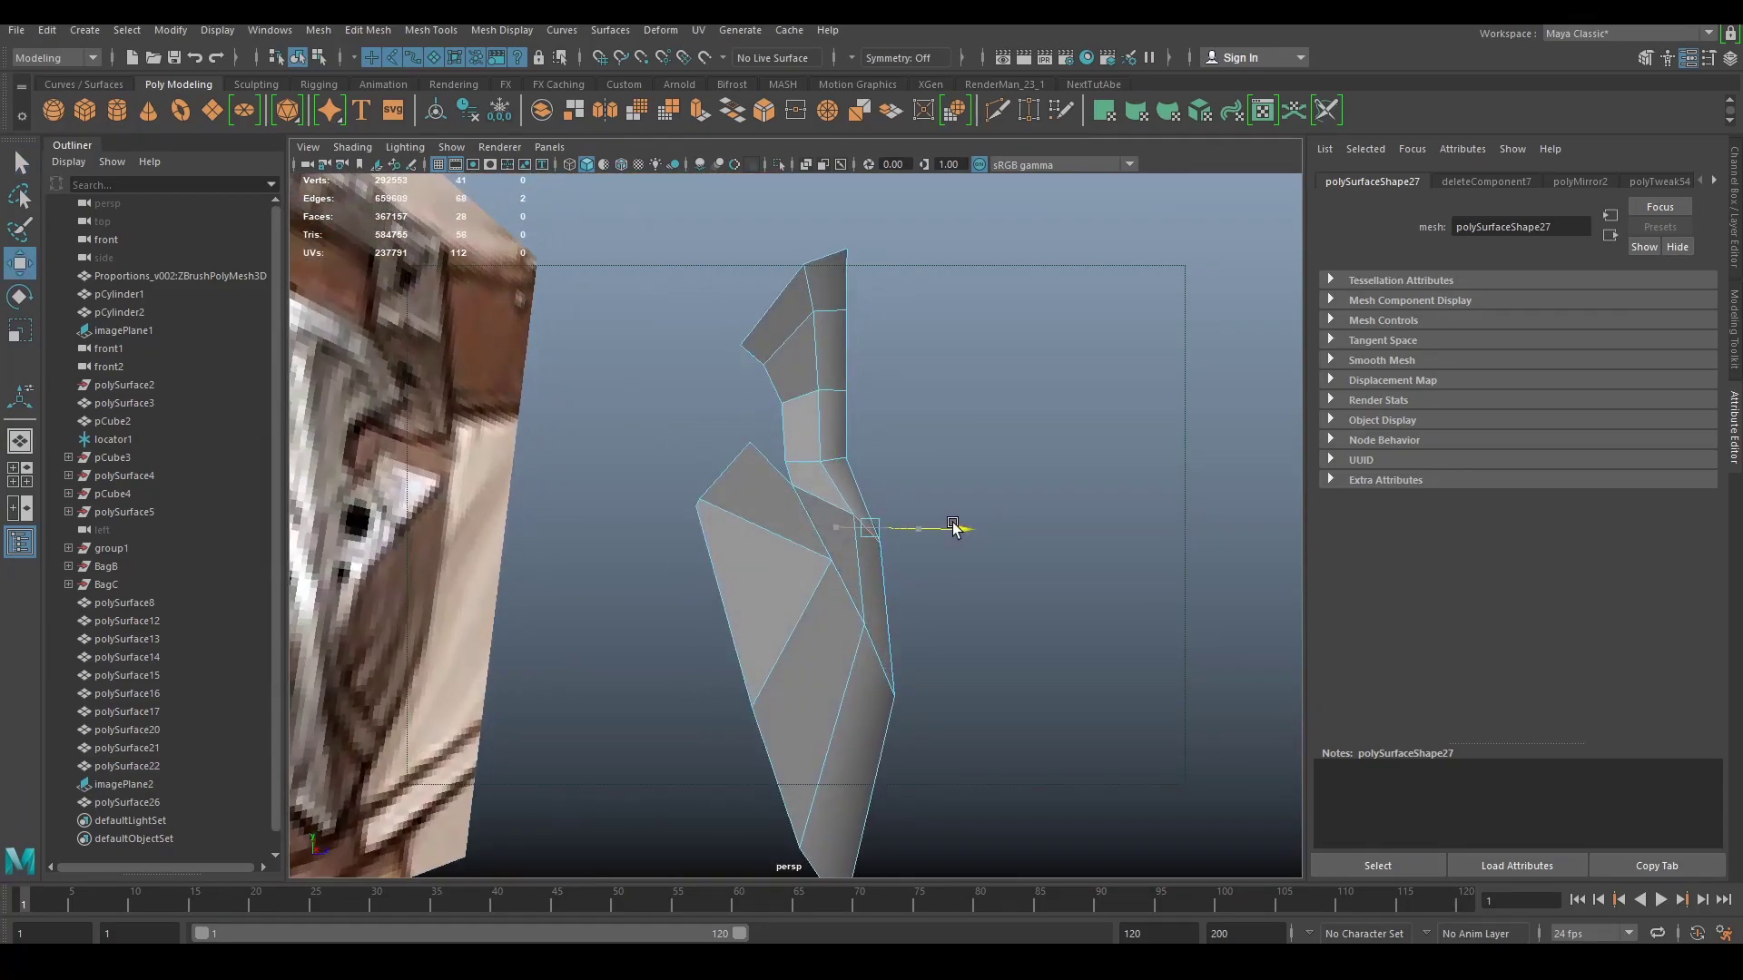
# Step: Adjust the depth of the horizontal edges across the stem's neck and across the middle of the crest
pyautogui.keyDown('alt'); pyautogui.moveTo(897, 476); pyautogui.dragTo(840, 483); pyautogui.keyUp('alt')
pyautogui.click(827, 471)
pyautogui.press('q')
pyautogui.press('w')
pyautogui.press('q')
pyautogui.keyDown('shift'); pyautogui.click(819, 494); pyautogui.keyUp('shift')
pyautogui.press('w')
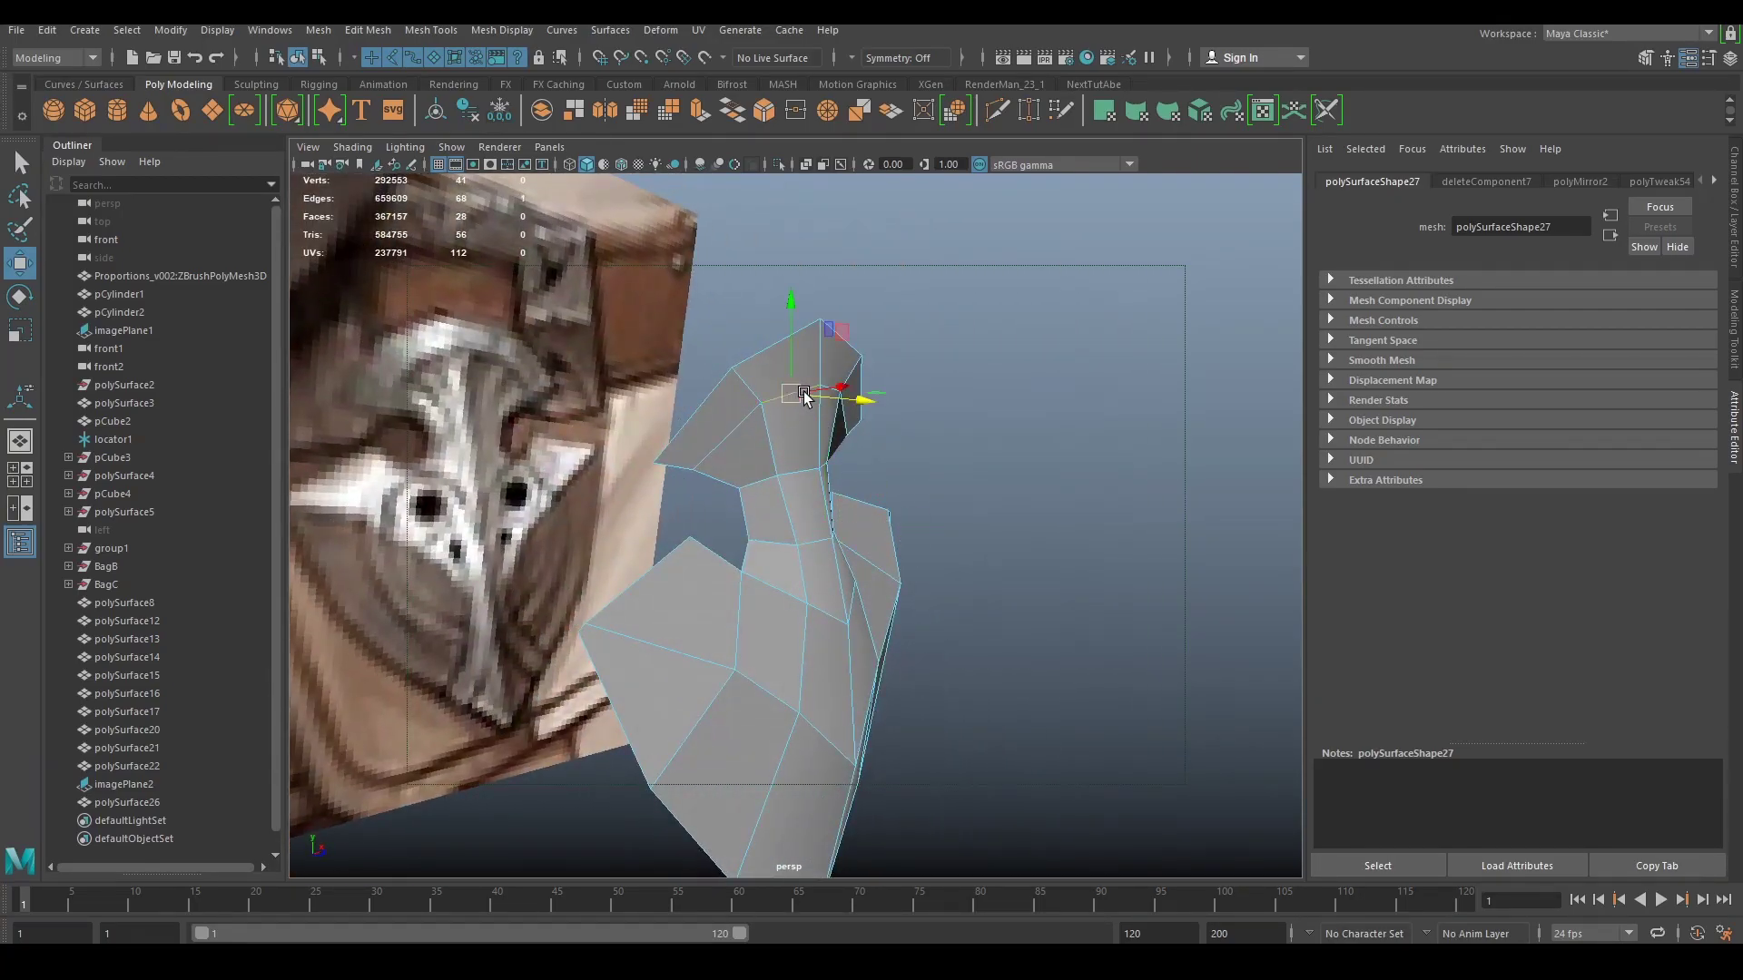
pyautogui.keyDown('alt'); pyautogui.moveTo(829, 397); pyautogui.dragTo(987, 430); pyautogui.keyUp('alt')
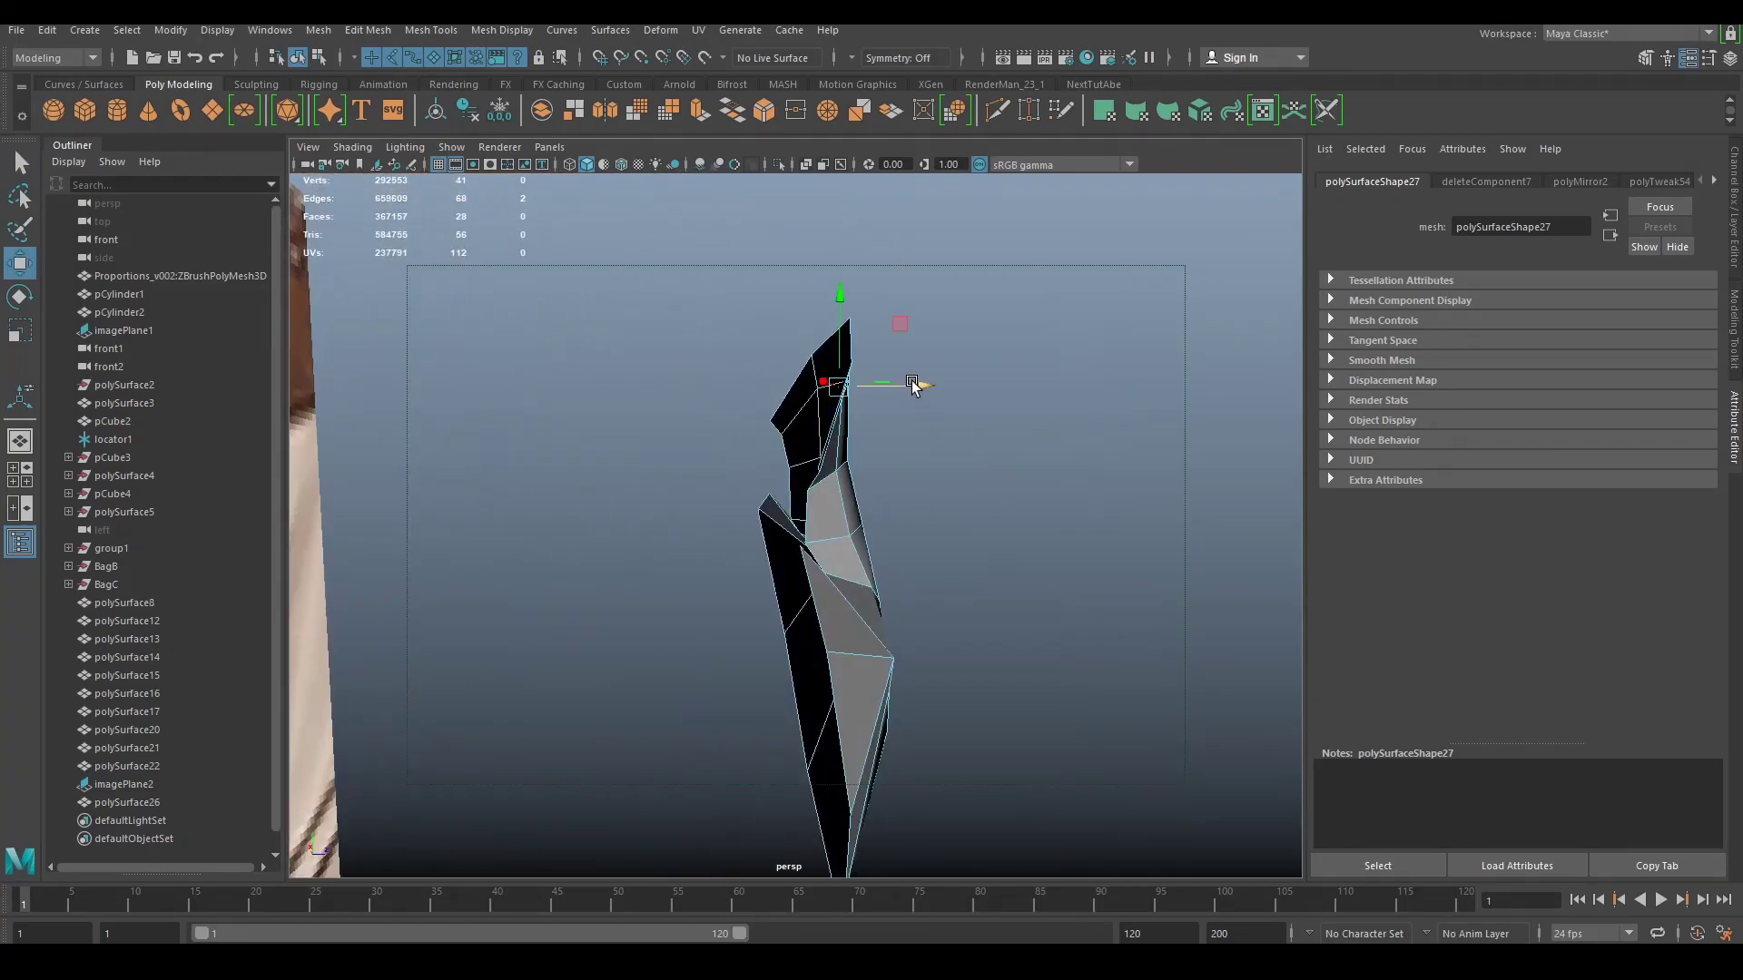
pyautogui.keyDown('alt'); pyautogui.moveTo(908, 381); pyautogui.dragTo(613, 485); pyautogui.keyUp('alt')
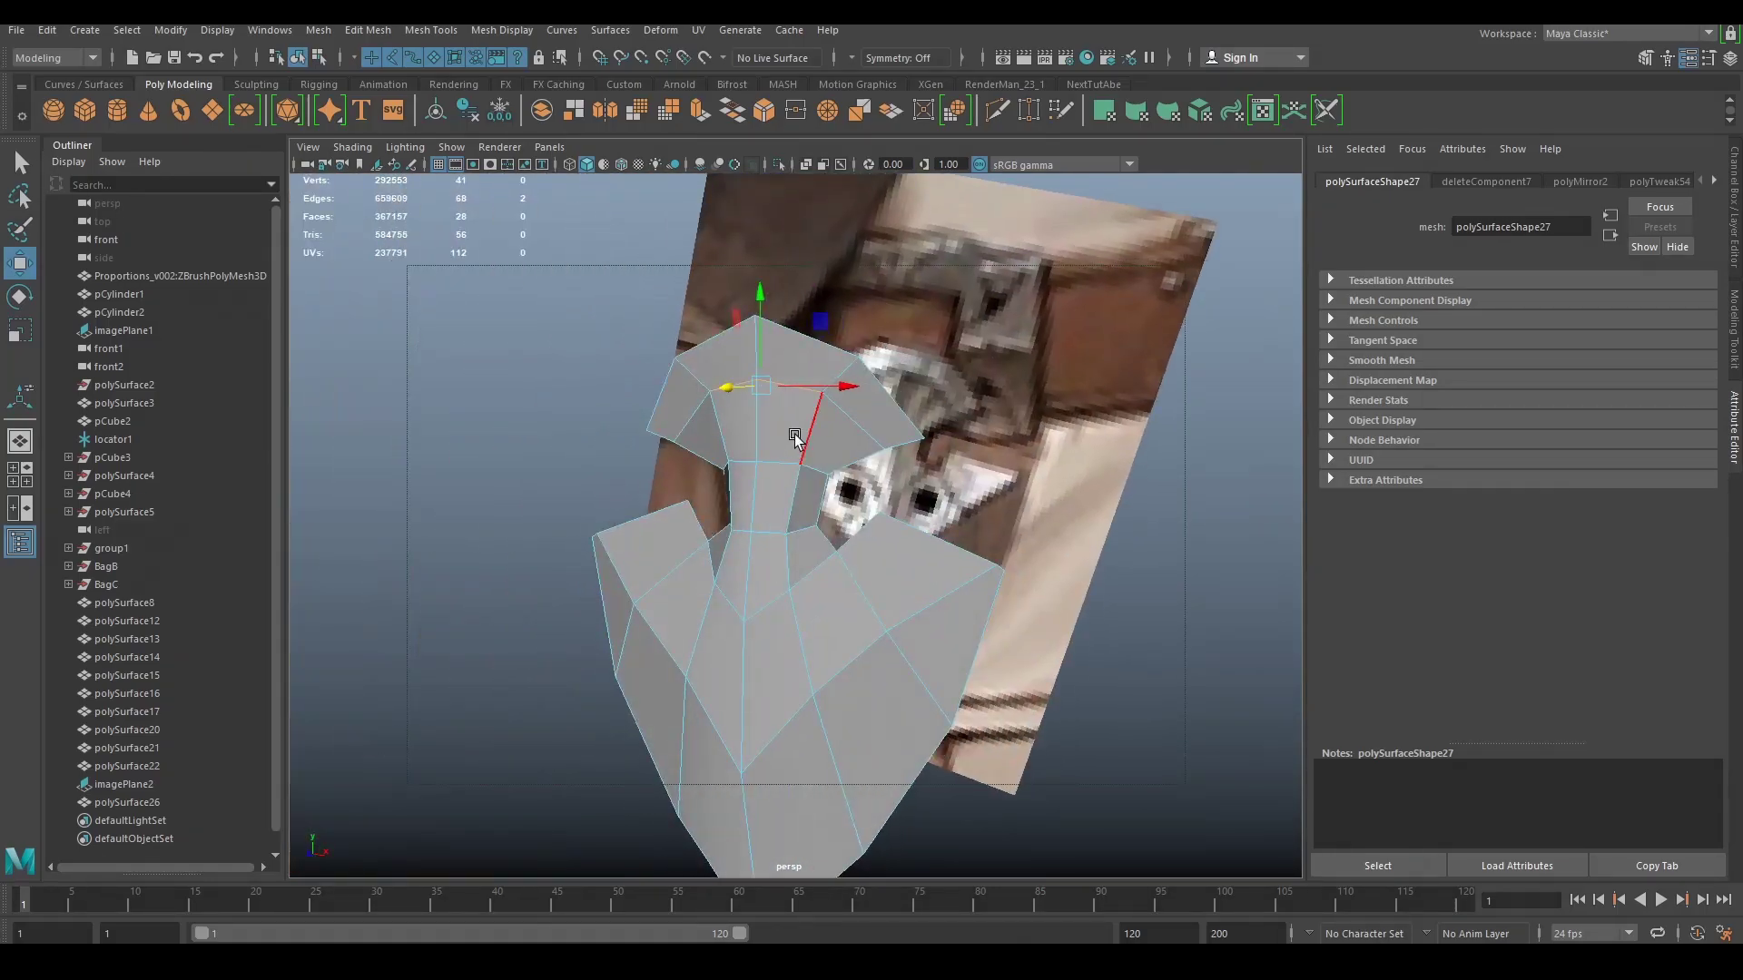
# Step: Extrude the whole emblem mesh with a local Z translation of 0.402 to give it thickness, and return to object mode
pyautogui.moveTo(794, 438); pyautogui.dragTo(815, 422, button='right')
pyautogui.scroll(-5, 816, 423)
pyautogui.keyDown('alt'); pyautogui.moveTo(815, 423); pyautogui.dragTo(654, 475); pyautogui.keyUp('alt')
pyautogui.click(654, 475)
pyautogui.scroll(6, 733, 548)
pyautogui.keyDown('alt'); pyautogui.moveTo(734, 548); pyautogui.dragTo(1038, 551); pyautogui.keyUp('alt')
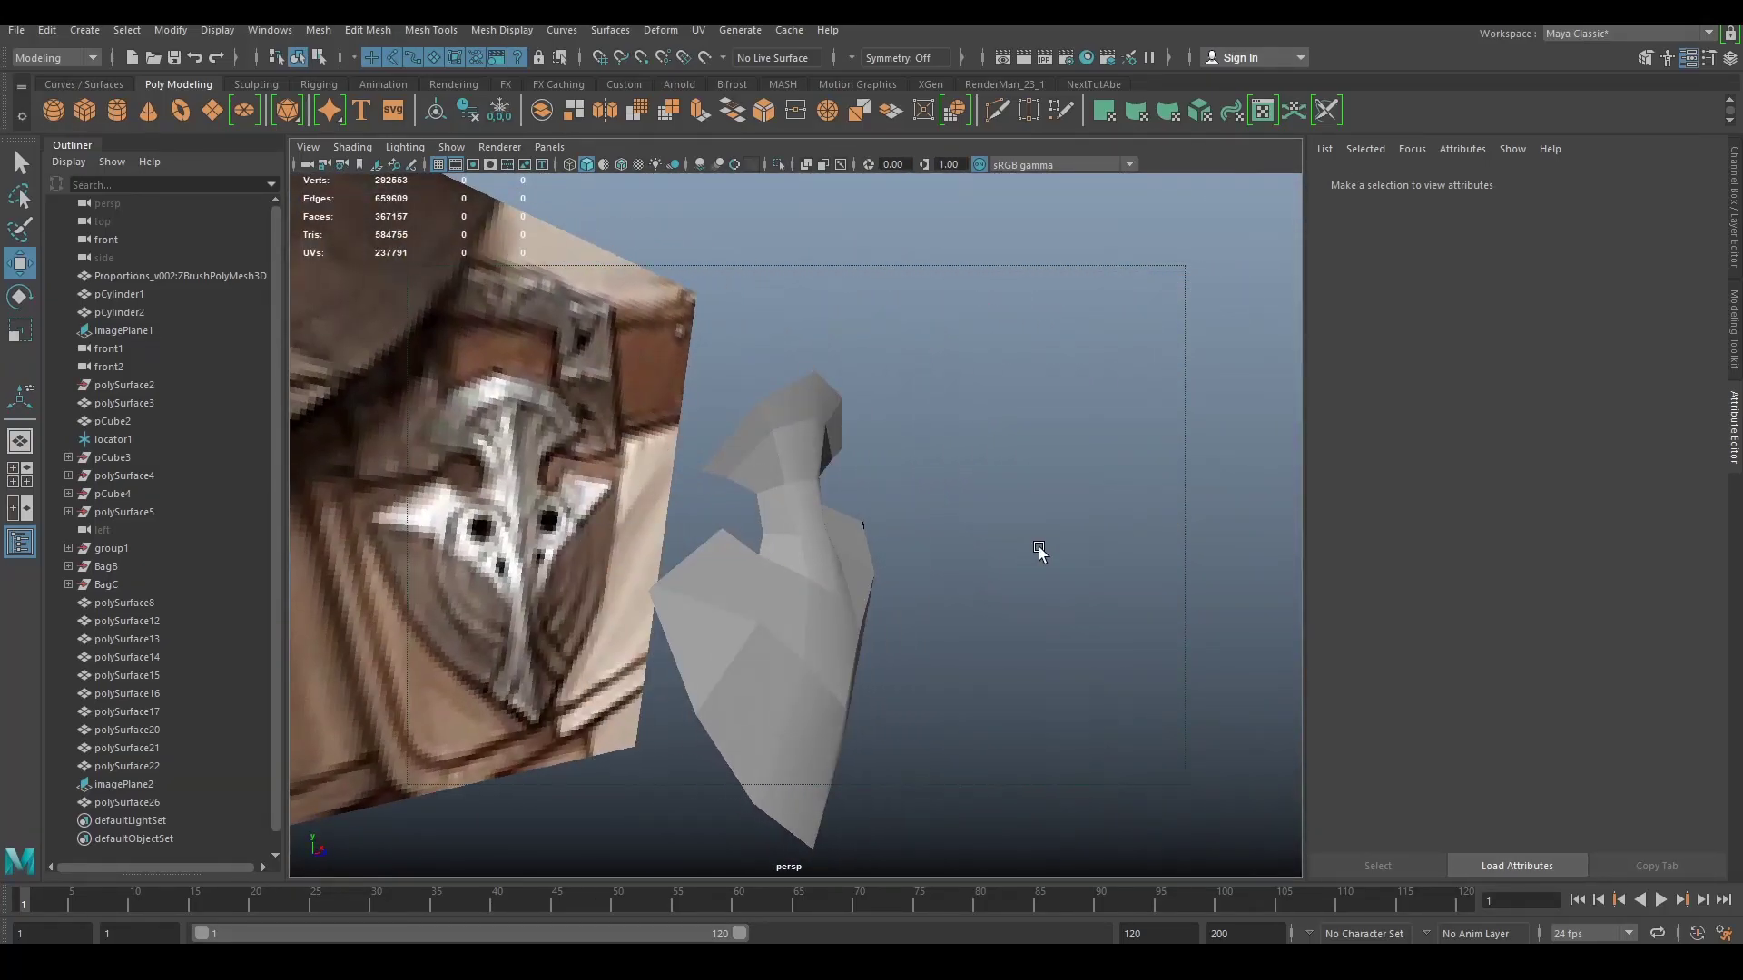
pyautogui.click(847, 488)
pyautogui.keyDown('alt'); pyautogui.moveTo(848, 489); pyautogui.dragTo(995, 490); pyautogui.keyUp('alt')
pyautogui.hotkey('ctrl', 'e')
pyautogui.moveTo(909, 392); pyautogui.dragTo(920, 433)
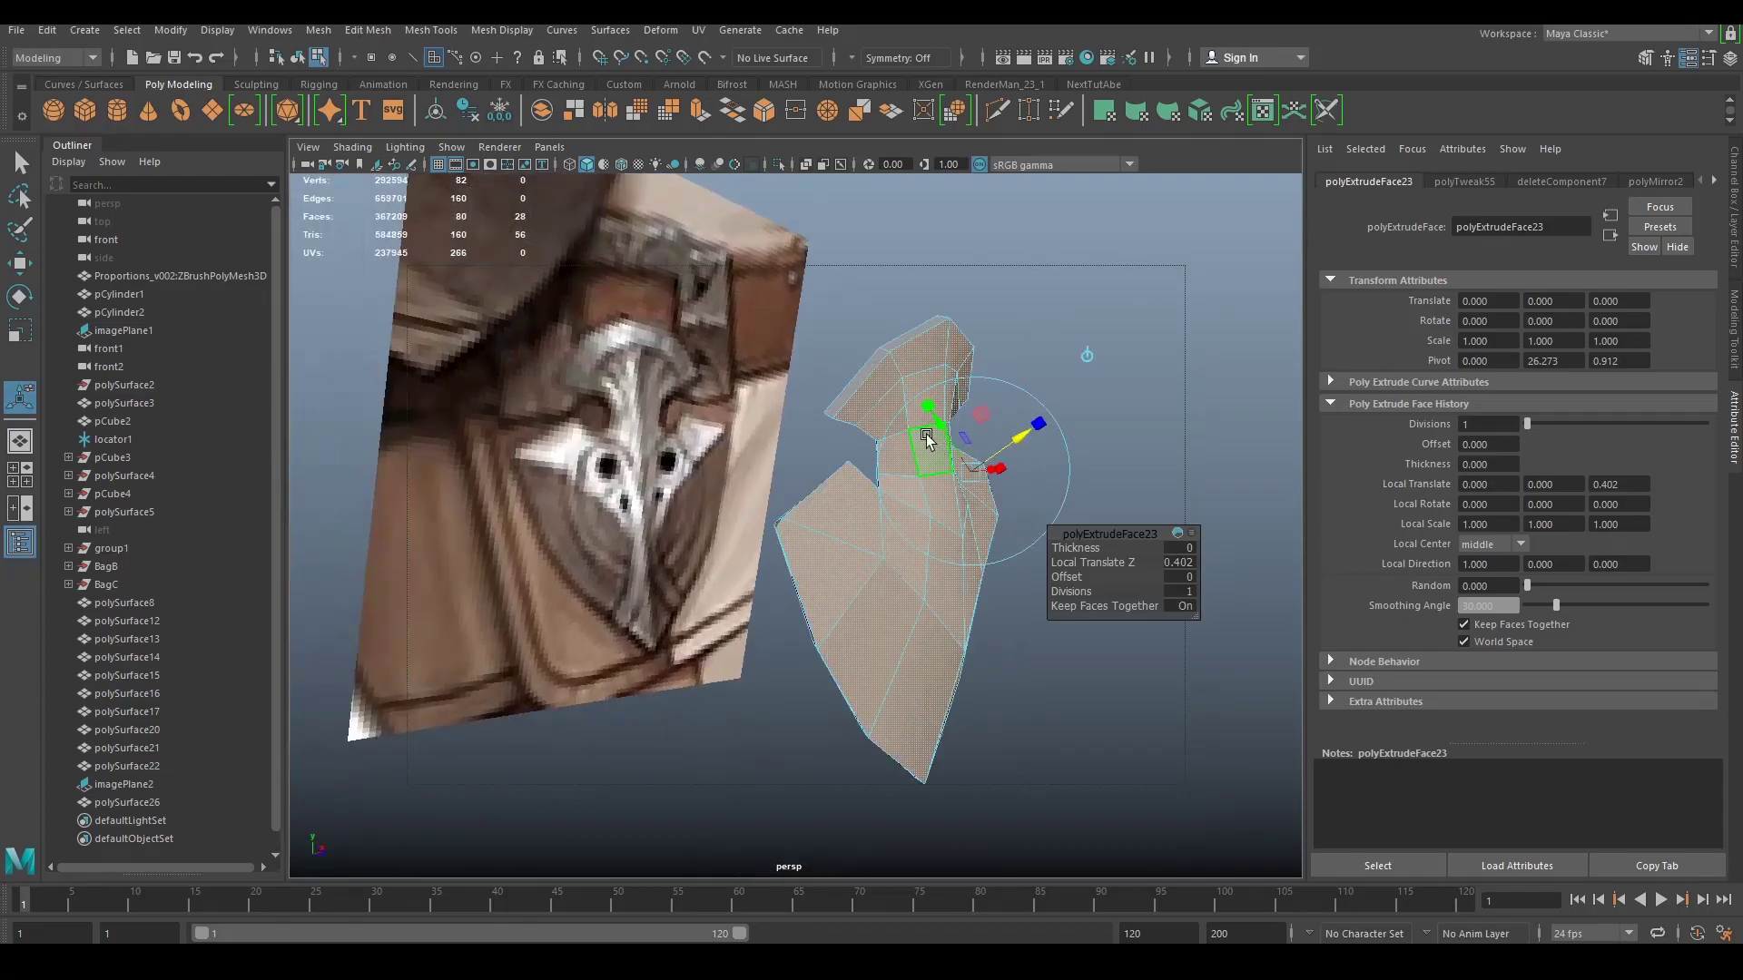
pyautogui.moveTo(896, 365); pyautogui.dragTo(1021, 292, button='right')
pyautogui.click(1021, 292)
# Step: Select the strip of side faces around the crest's outer rim and extrude it with a local Z translation of 0.102
pyautogui.keyDown('alt'); pyautogui.moveTo(1018, 318); pyautogui.dragTo(825, 416); pyautogui.keyUp('alt')
pyautogui.click(826, 416)
pyautogui.rightClick(828, 414)
pyautogui.moveTo(828, 416); pyautogui.dragTo(841, 448, button='right')
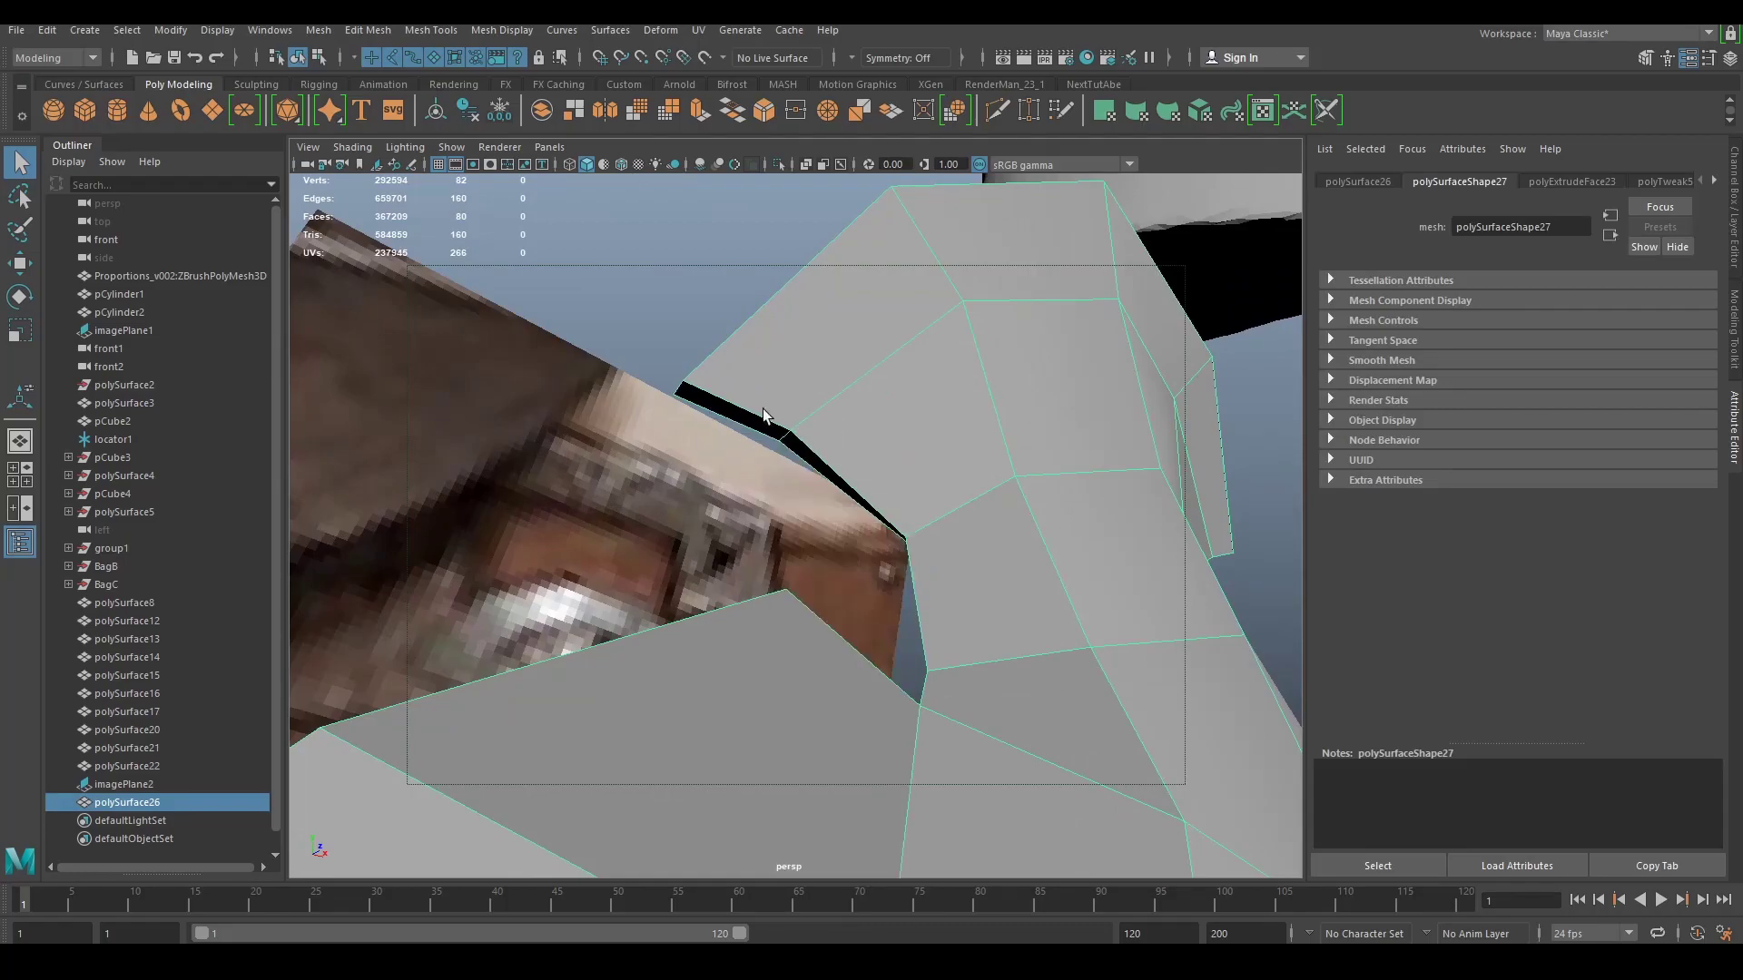
pyautogui.moveTo(772, 385); pyautogui.dragTo(774, 435, button='right')
pyautogui.click(771, 385)
pyautogui.keyDown('alt'); pyautogui.moveTo(770, 385); pyautogui.dragTo(919, 477); pyautogui.keyUp('alt')
pyautogui.keyDown('shift'); pyautogui.doubleClick(894, 330); pyautogui.keyUp('shift')
pyautogui.hotkey('ctrl', 'e')
pyautogui.keyDown('alt'); pyautogui.moveTo(1067, 515); pyautogui.dragTo(823, 399); pyautogui.keyUp('alt')
pyautogui.keyDown('alt'); pyautogui.moveTo(989, 396); pyautogui.dragTo(618, 406); pyautogui.keyUp('alt')
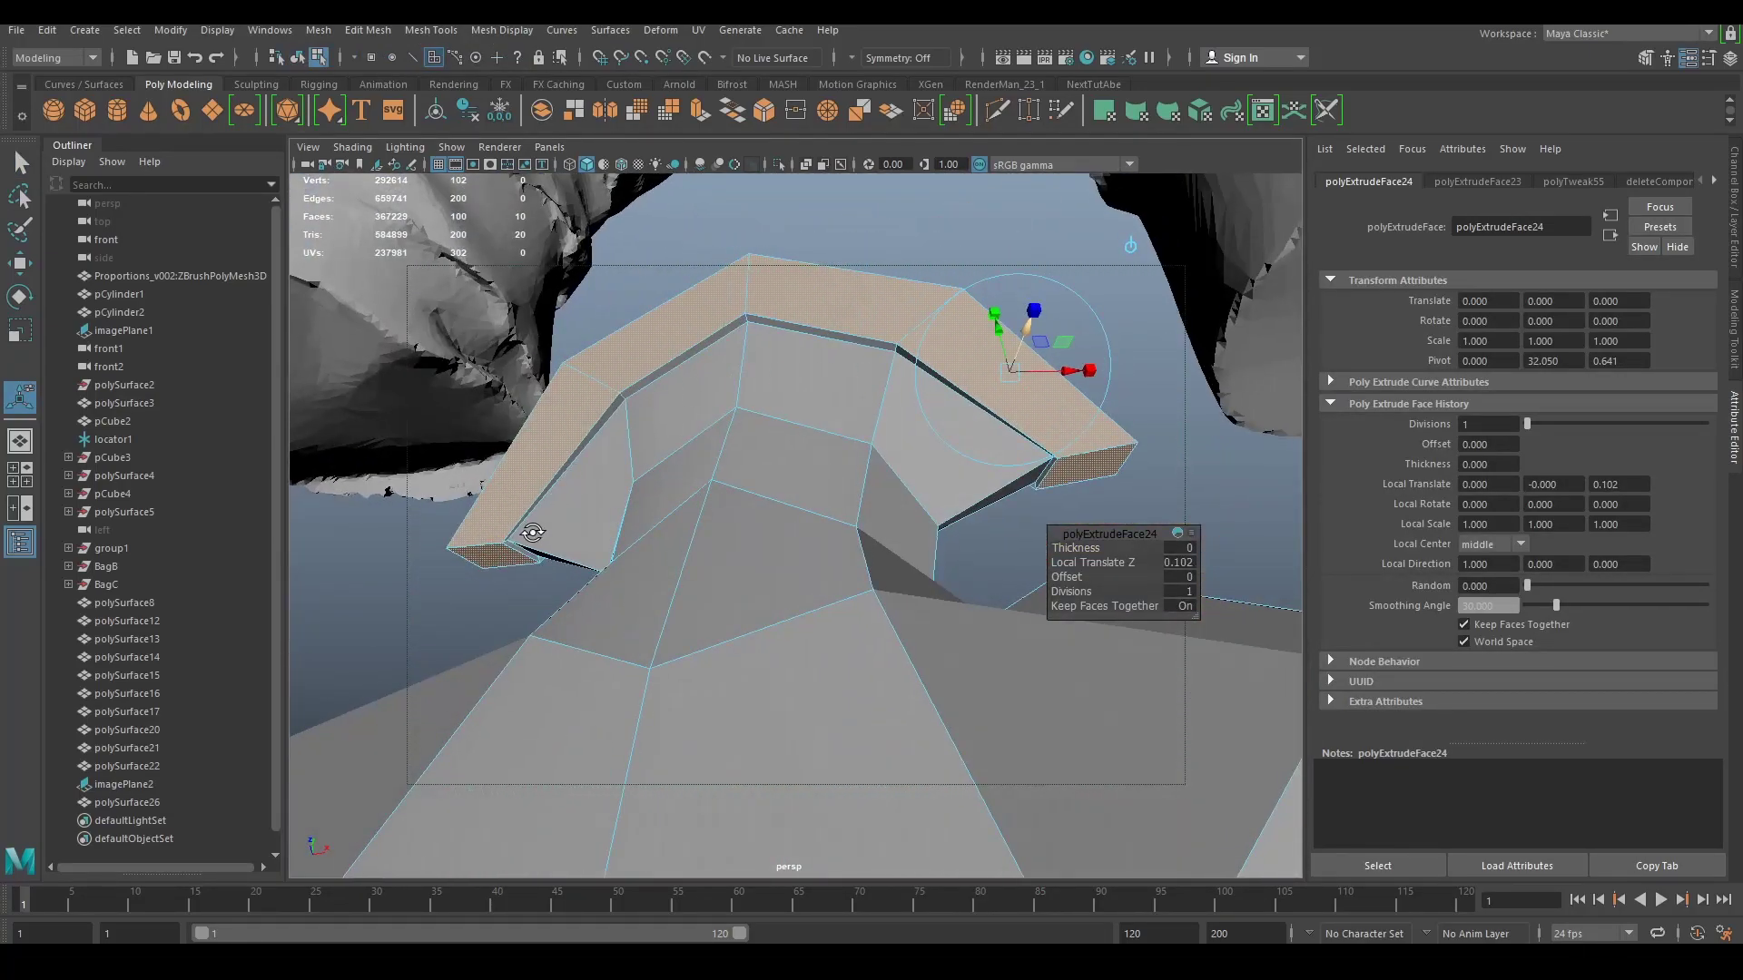
pyautogui.keyDown('alt'); pyautogui.moveTo(531, 533); pyautogui.dragTo(871, 437); pyautogui.keyUp('alt')
# Step: Adjust the depth of the two matching shield vertices on either side of the centre line
pyautogui.press('F8')
pyautogui.rightClick(808, 465)
pyautogui.moveTo(870, 436); pyautogui.dragTo(803, 436, button='right')
pyautogui.click(889, 409)
pyautogui.keyDown('alt'); pyautogui.moveTo(891, 410); pyautogui.dragTo(927, 345); pyautogui.keyUp('alt')
pyautogui.keyDown('shift'); pyautogui.click(1035, 386); pyautogui.keyUp('shift')
pyautogui.press('w')
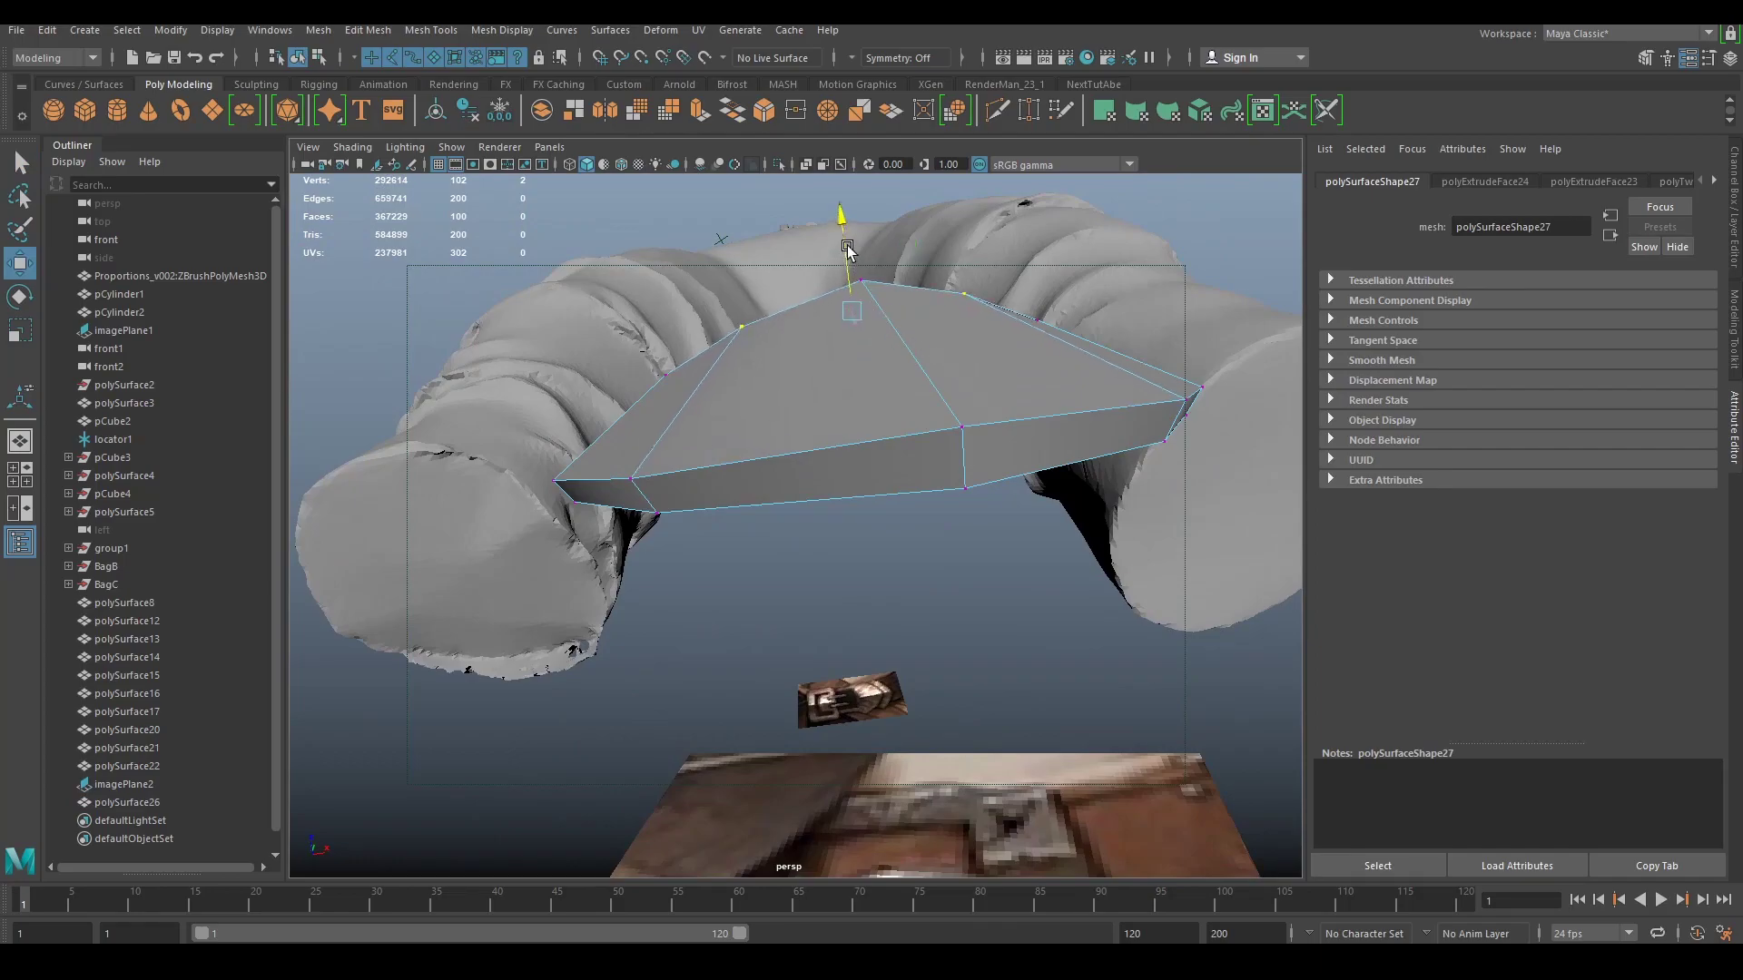
pyautogui.keyDown('alt'); pyautogui.moveTo(847, 252); pyautogui.dragTo(903, 437); pyautogui.keyUp('alt')
pyautogui.keyDown('alt'); pyautogui.moveTo(938, 638); pyautogui.dragTo(893, 516); pyautogui.keyUp('alt')
pyautogui.keyDown('alt'); pyautogui.moveTo(890, 454); pyautogui.dragTo(866, 429); pyautogui.keyUp('alt')
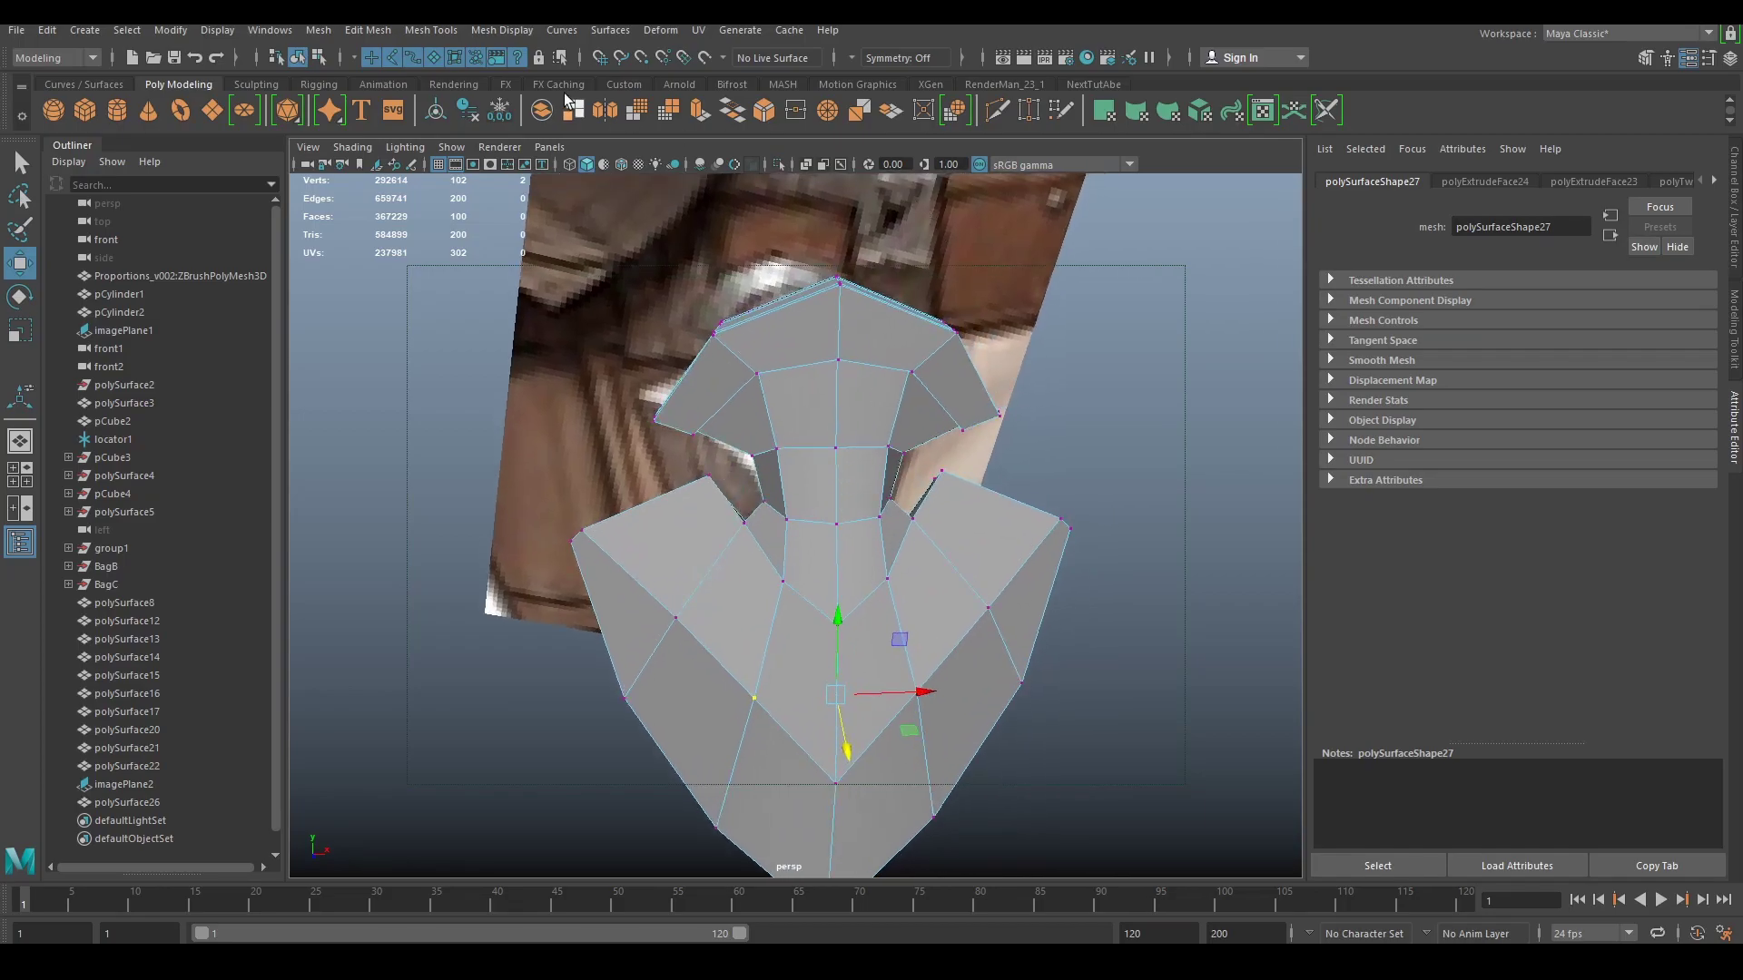
# Step: Add offset edge loops on both sides of the emblem's vertical centre edge and check the shape in smooth preview
pyautogui.click(431, 30)
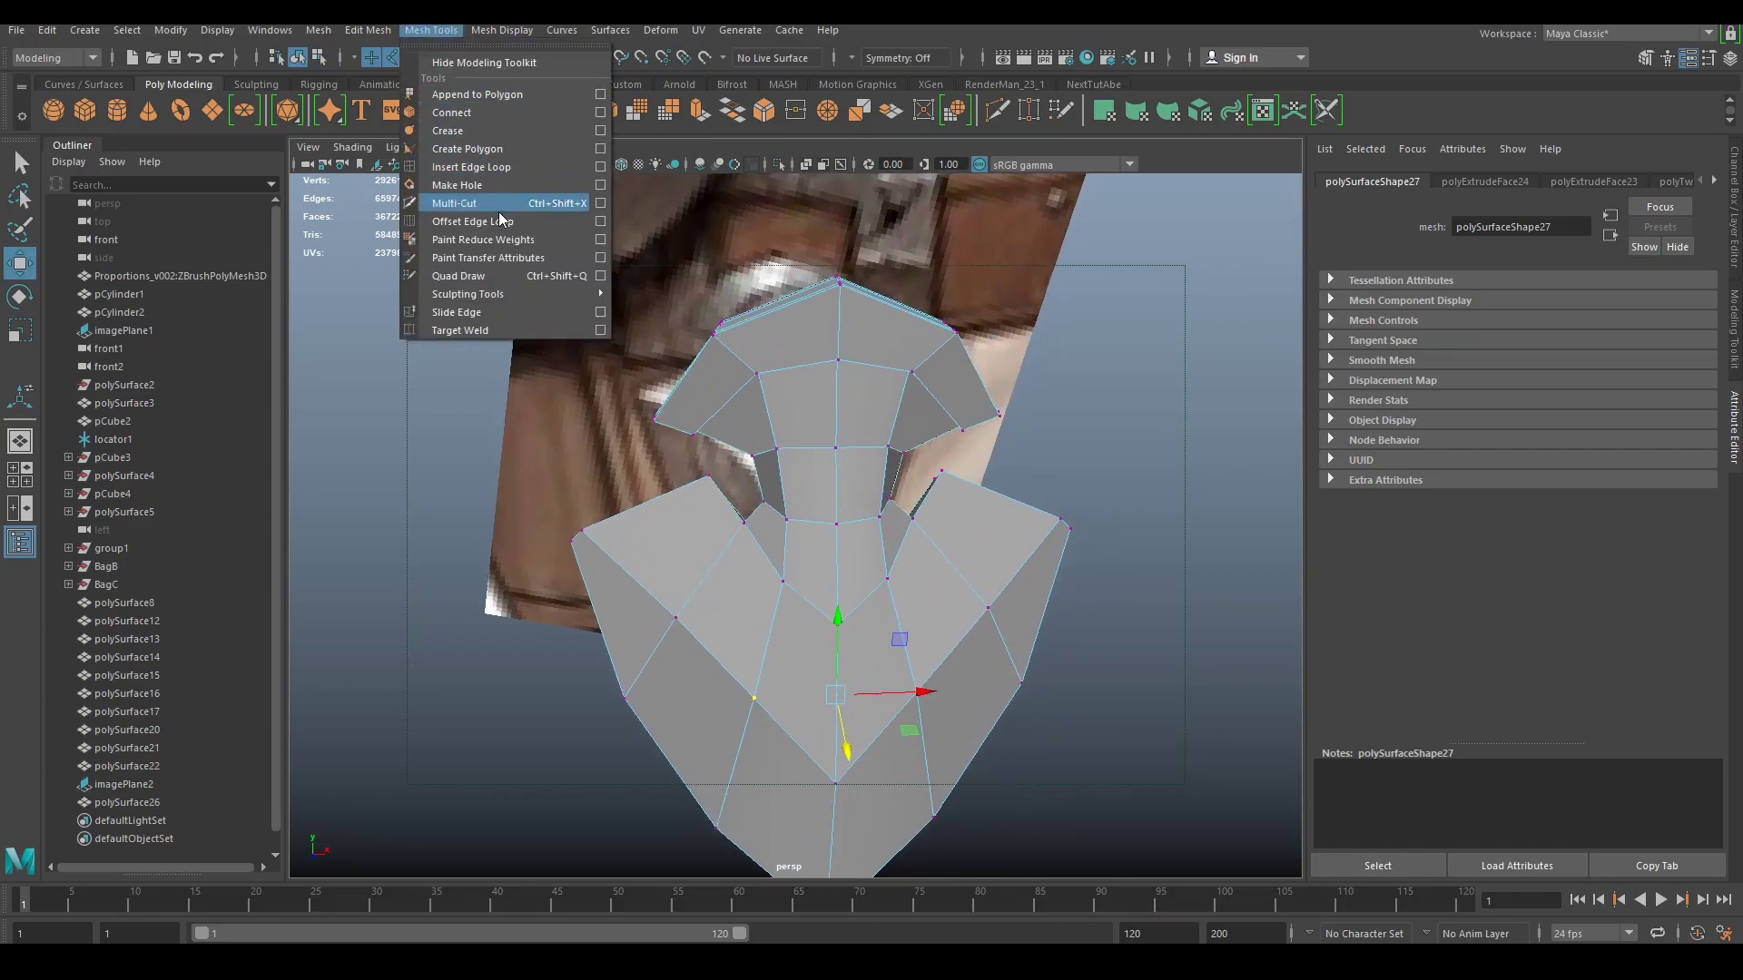
pyautogui.click(500, 221)
pyautogui.moveTo(838, 325); pyautogui.dragTo(837, 352)
pyautogui.press('3')
pyautogui.keyDown('alt'); pyautogui.moveTo(968, 396); pyautogui.dragTo(993, 403); pyautogui.keyUp('alt')
pyautogui.press('q')
pyautogui.moveTo(879, 360); pyautogui.dragTo(948, 320, button='right')
pyautogui.click(1012, 310)
pyautogui.keyDown('alt'); pyautogui.moveTo(1014, 318); pyautogui.dragTo(918, 382); pyautogui.keyUp('alt')
pyautogui.scroll(3, 928, 438)
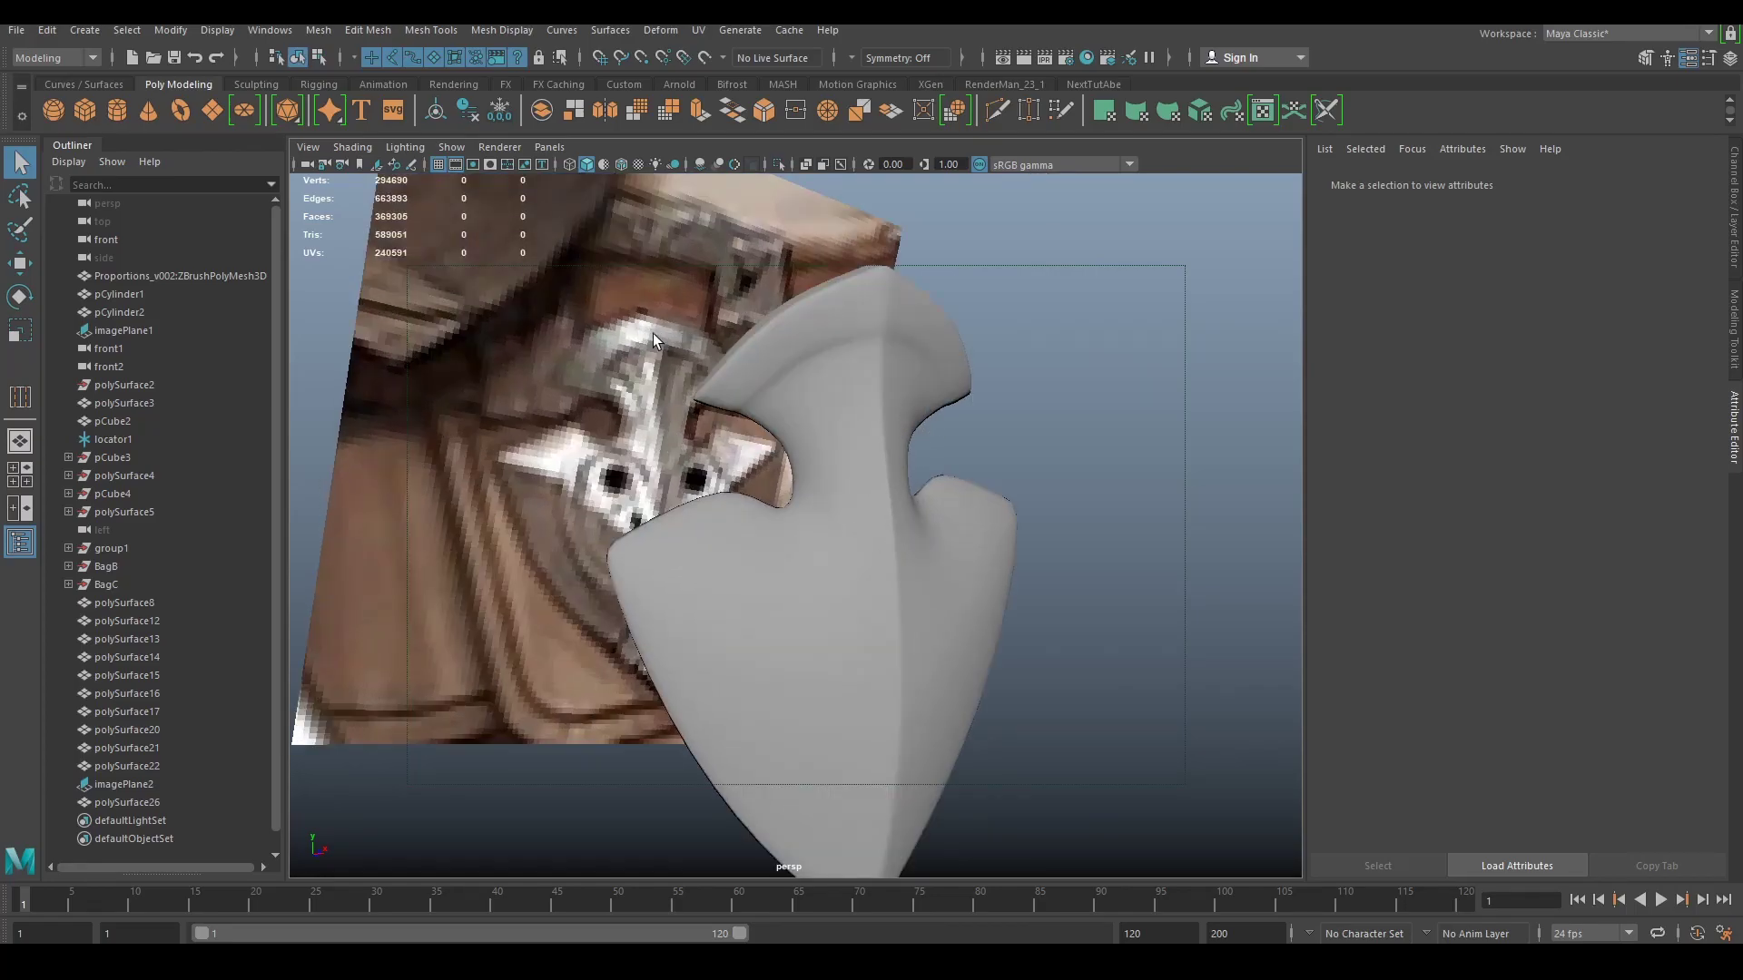
pyautogui.keyDown('alt'); pyautogui.moveTo(634, 334); pyautogui.dragTo(884, 350); pyautogui.keyUp('alt')
pyautogui.scroll(3, 813, 439)
# Step: Return the emblem to unsmoothed display and show its crest as wireframe in the front view
pyautogui.click(813, 439)
pyautogui.press('1')
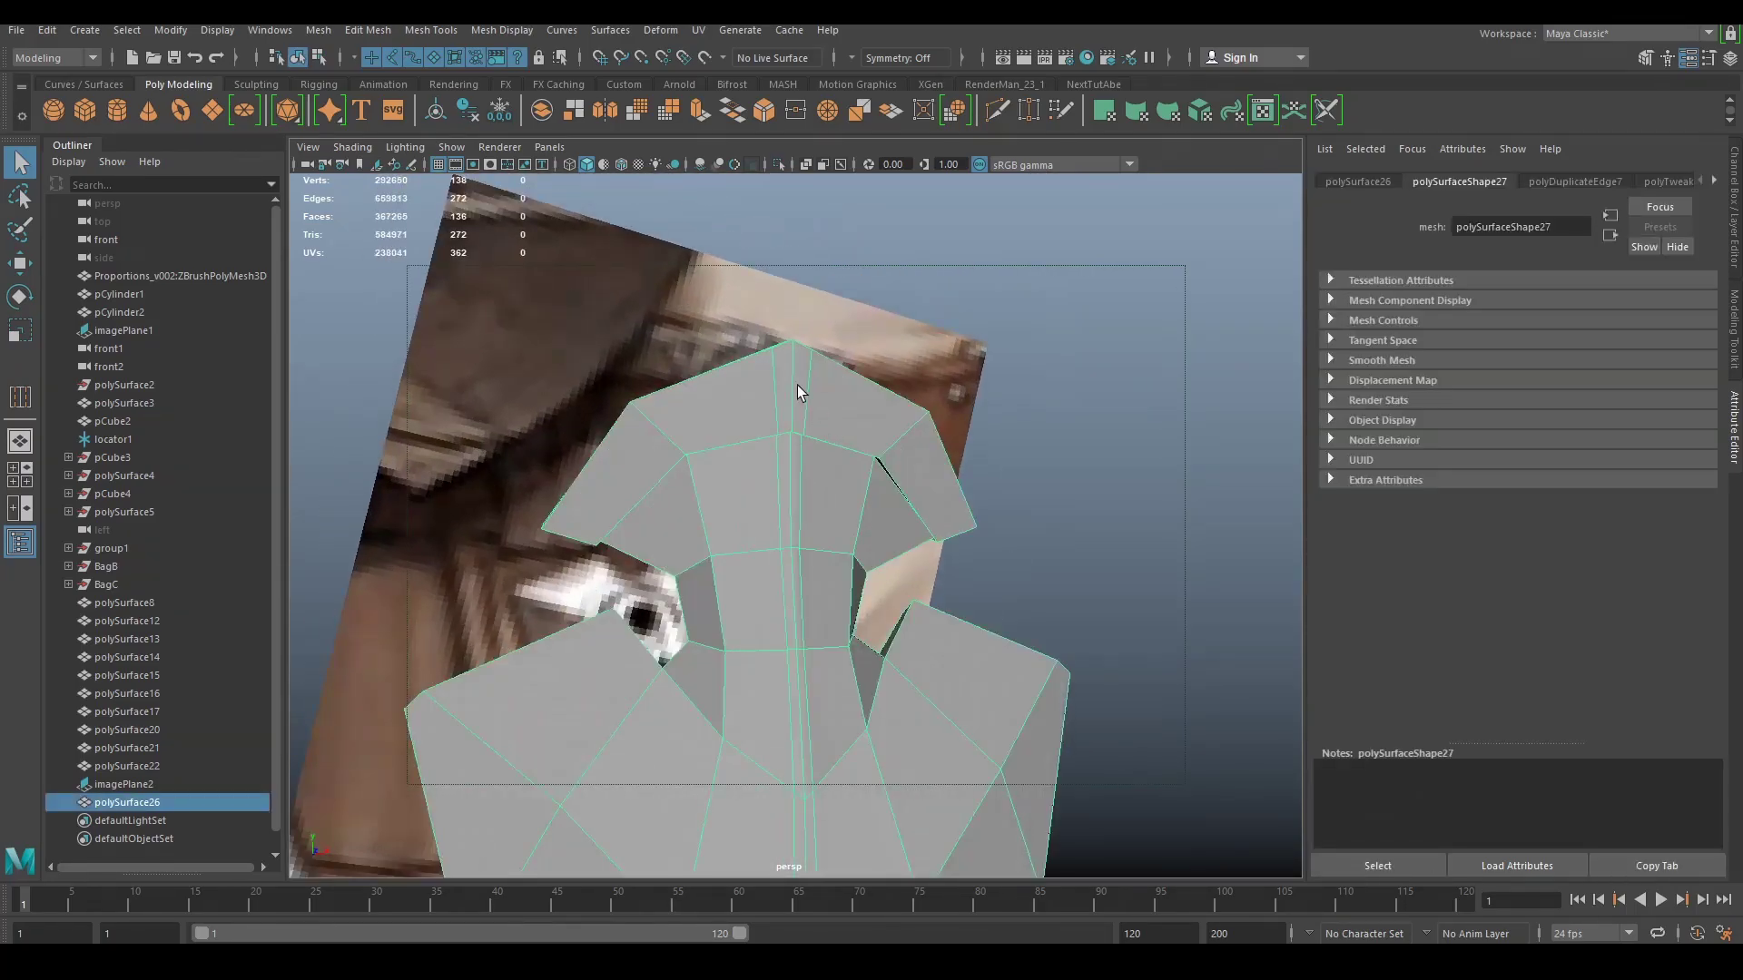
pyautogui.scroll(6, 797, 385)
pyautogui.press('space')
pyautogui.moveTo(825, 410); pyautogui.dragTo(826, 456)
pyautogui.press('4')
pyautogui.scroll(3, 825, 454)
pyautogui.keyDown('alt'); pyautogui.moveTo(782, 363); pyautogui.dragTo(858, 472, button='middle'); pyautogui.keyUp('alt')
pyautogui.scroll(5, 858, 472)
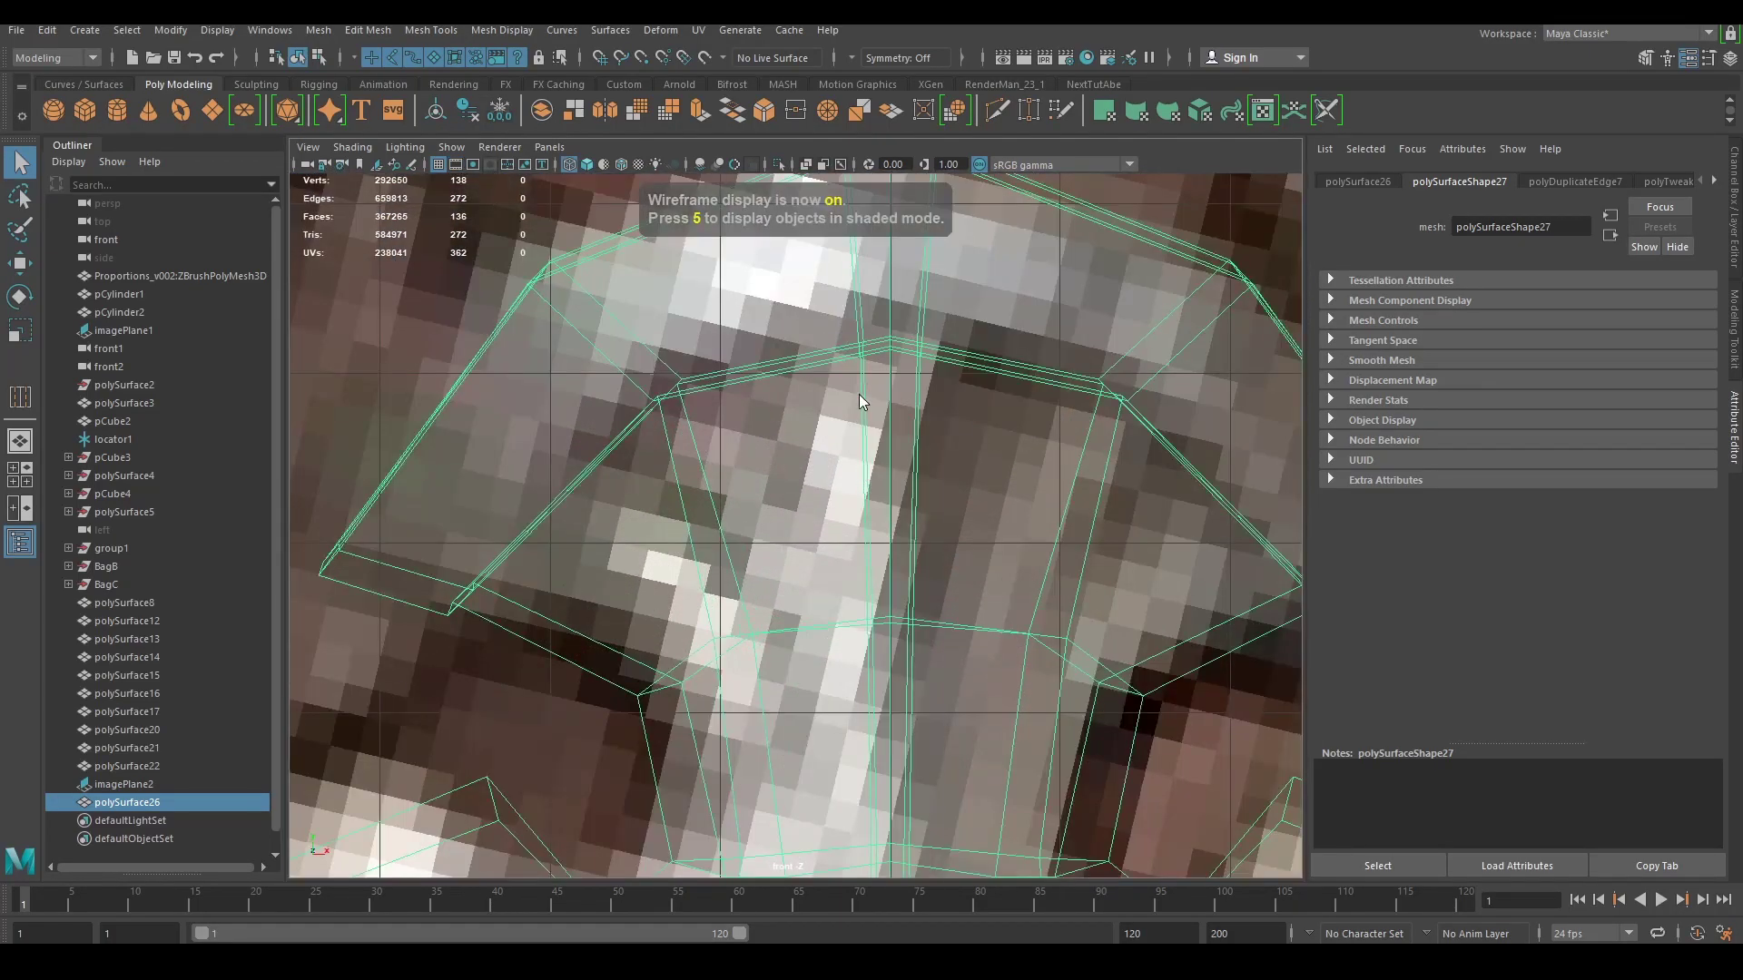
# Step: Select the crest's inner-rim vertices beside the centre edge and turn on World X symmetry
pyautogui.moveTo(859, 394); pyautogui.dragTo(810, 391, button='right')
pyautogui.moveTo(828, 323); pyautogui.dragTo(877, 370)
pyautogui.press('w')
pyautogui.keyDown('alt'); pyautogui.moveTo(881, 392); pyautogui.dragTo(870, 445, button='middle'); pyautogui.keyUp('alt')
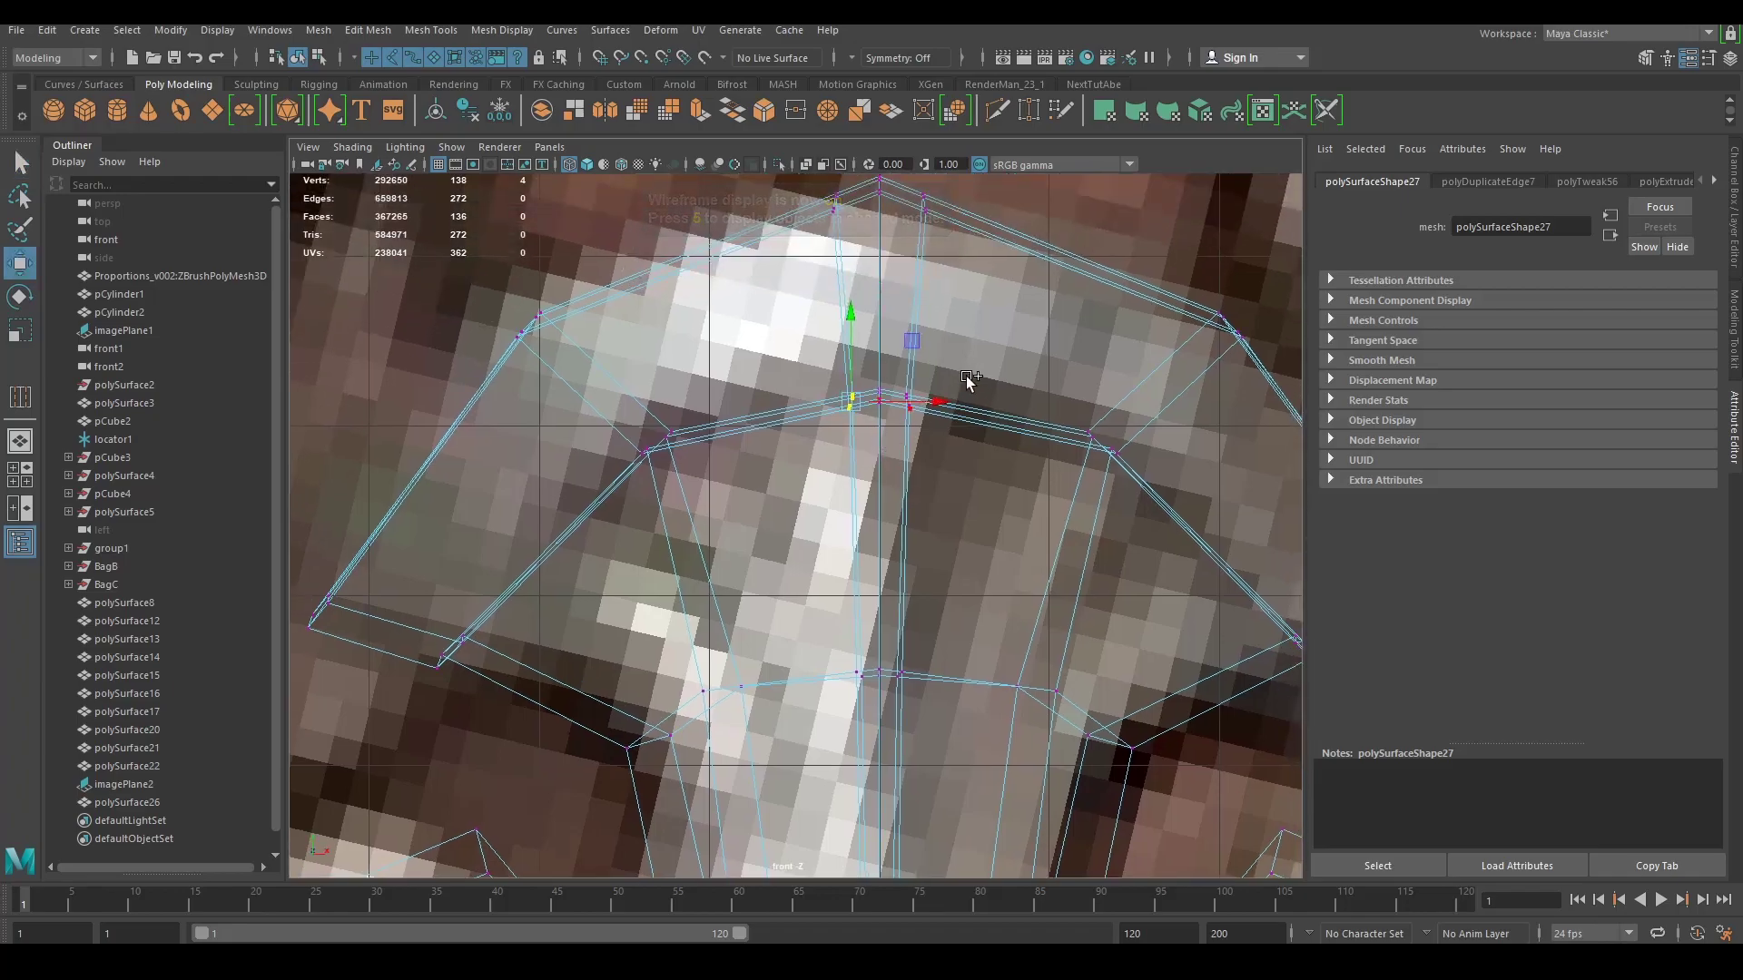
pyautogui.click(851, 57)
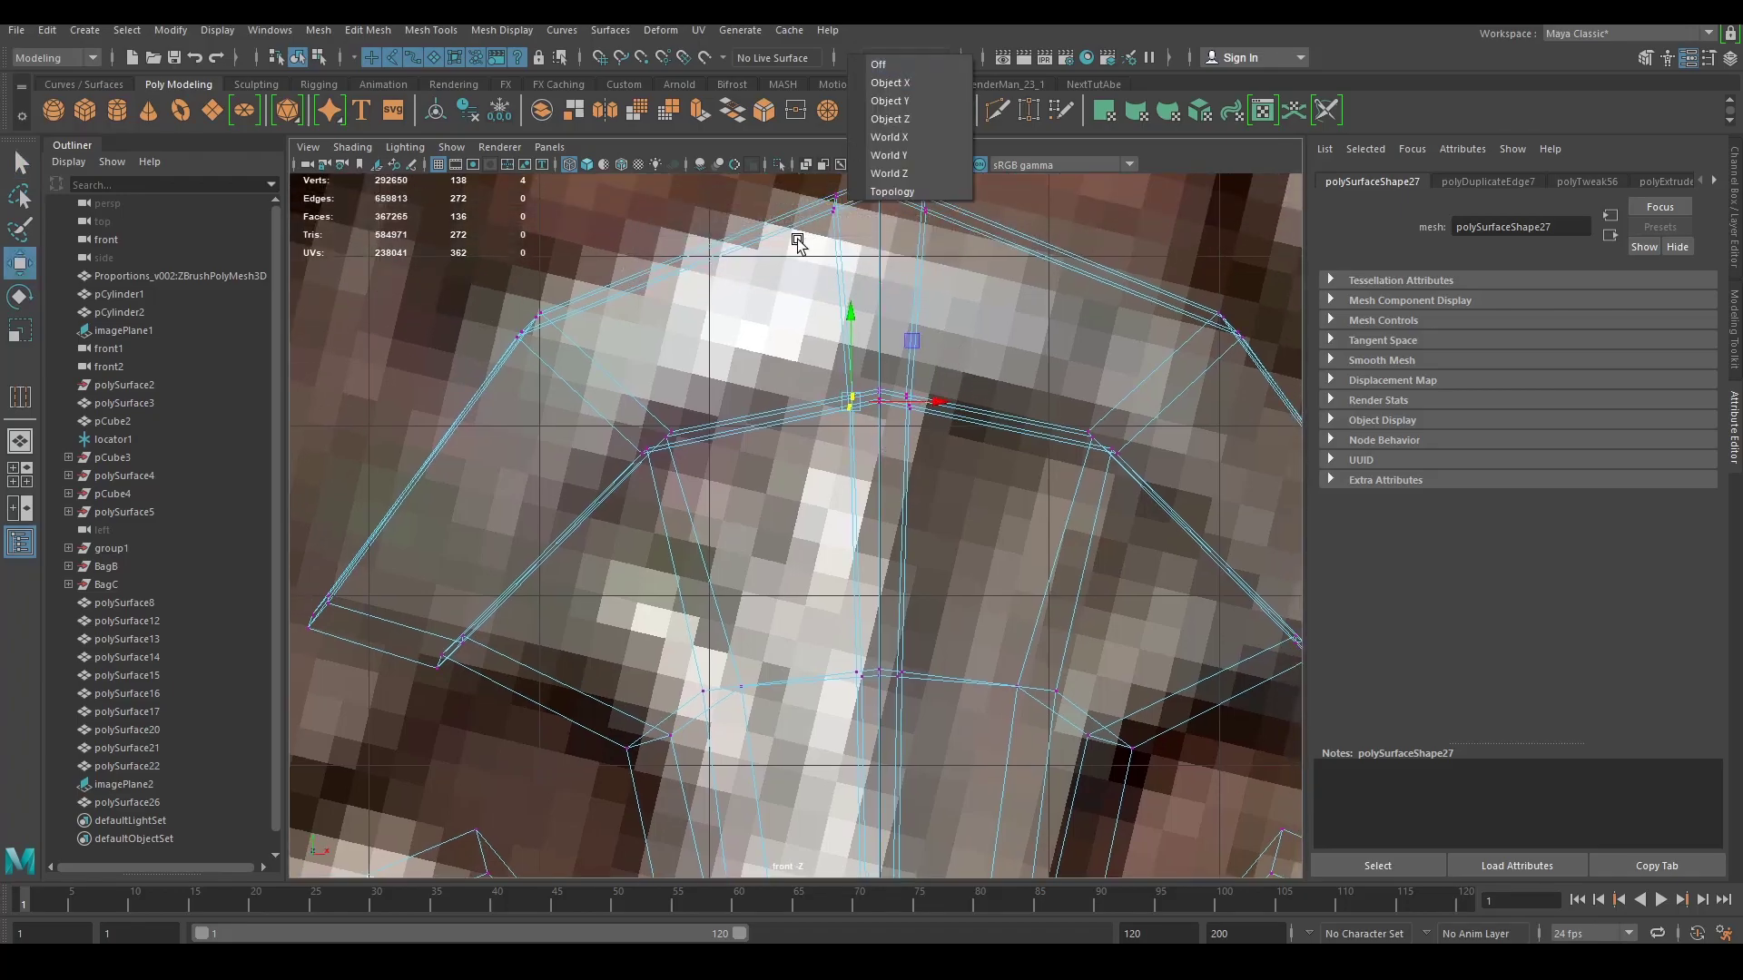
pyautogui.click(1099, 220)
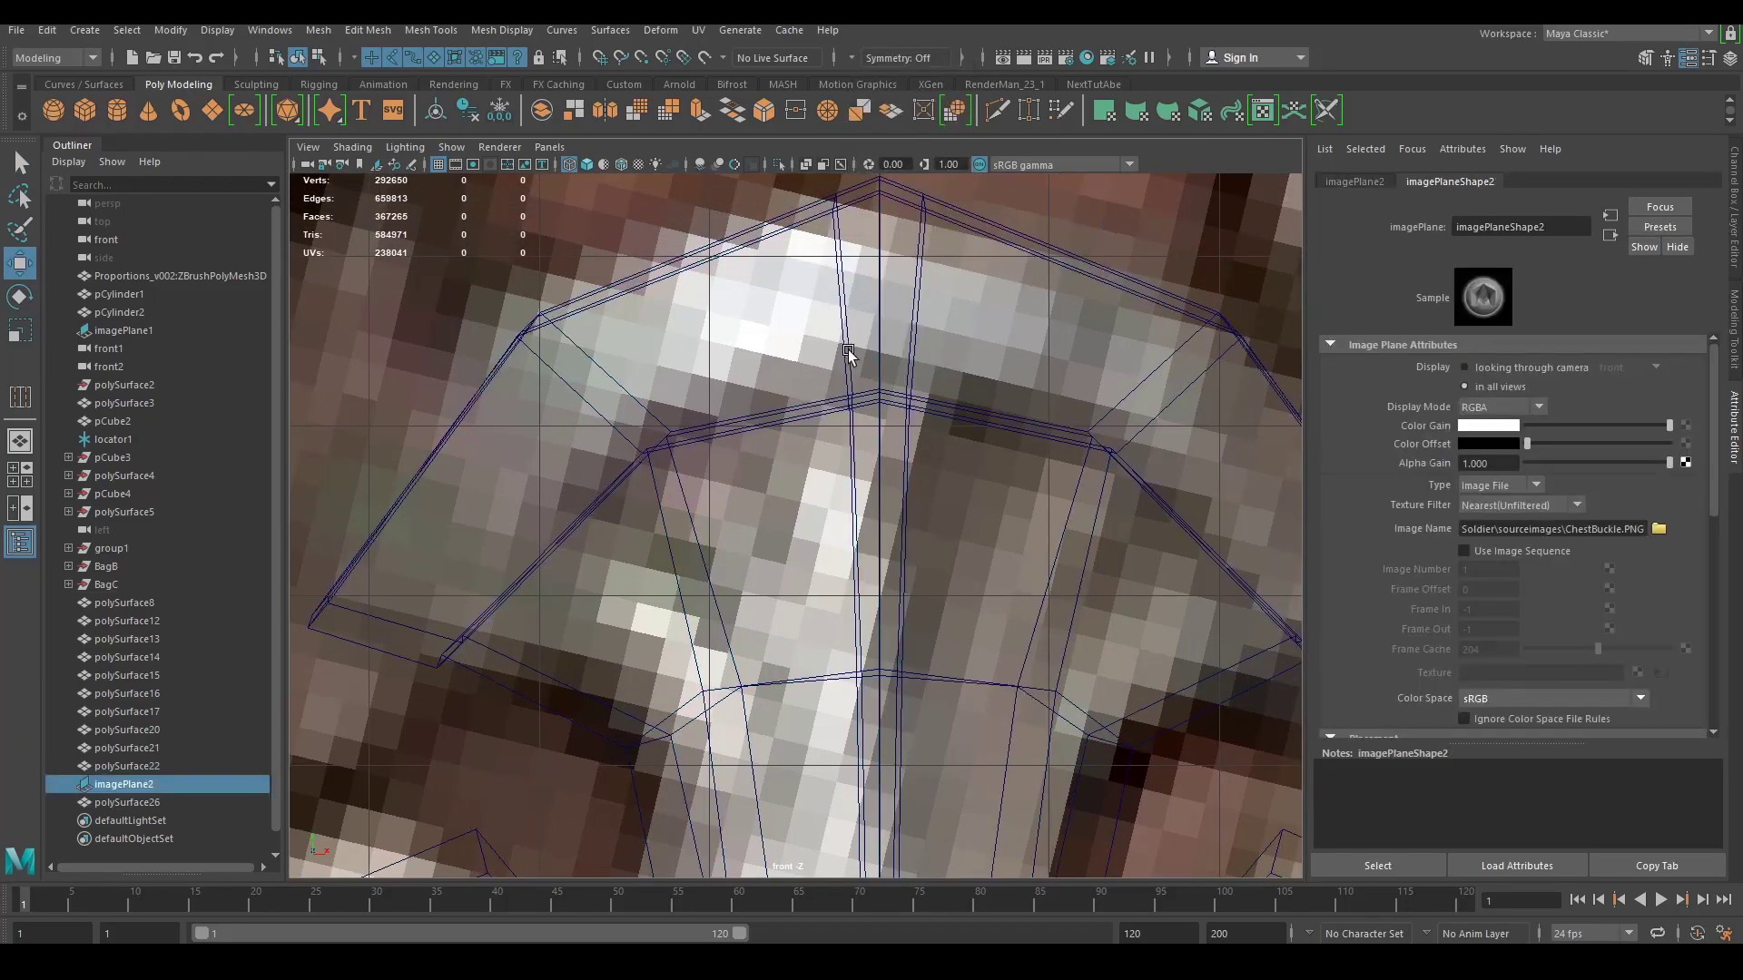
pyautogui.moveTo(847, 350); pyautogui.dragTo(804, 333, button='right')
pyautogui.moveTo(834, 363); pyautogui.dragTo(864, 423)
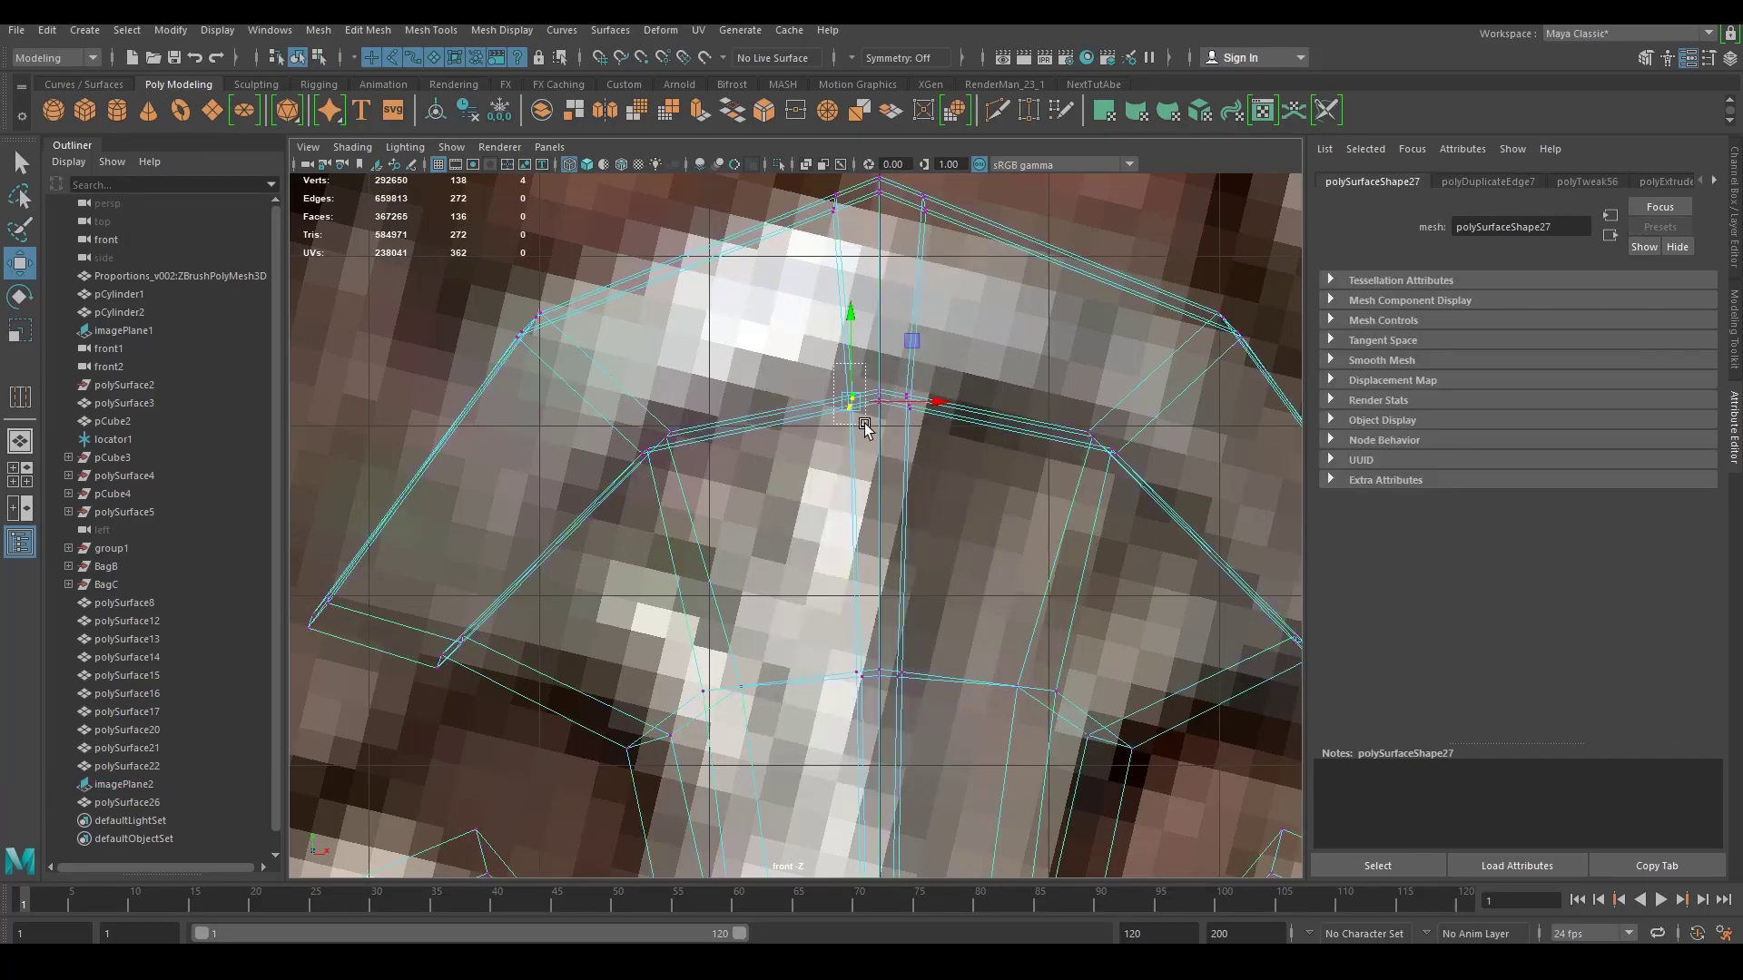
pyautogui.click(850, 58)
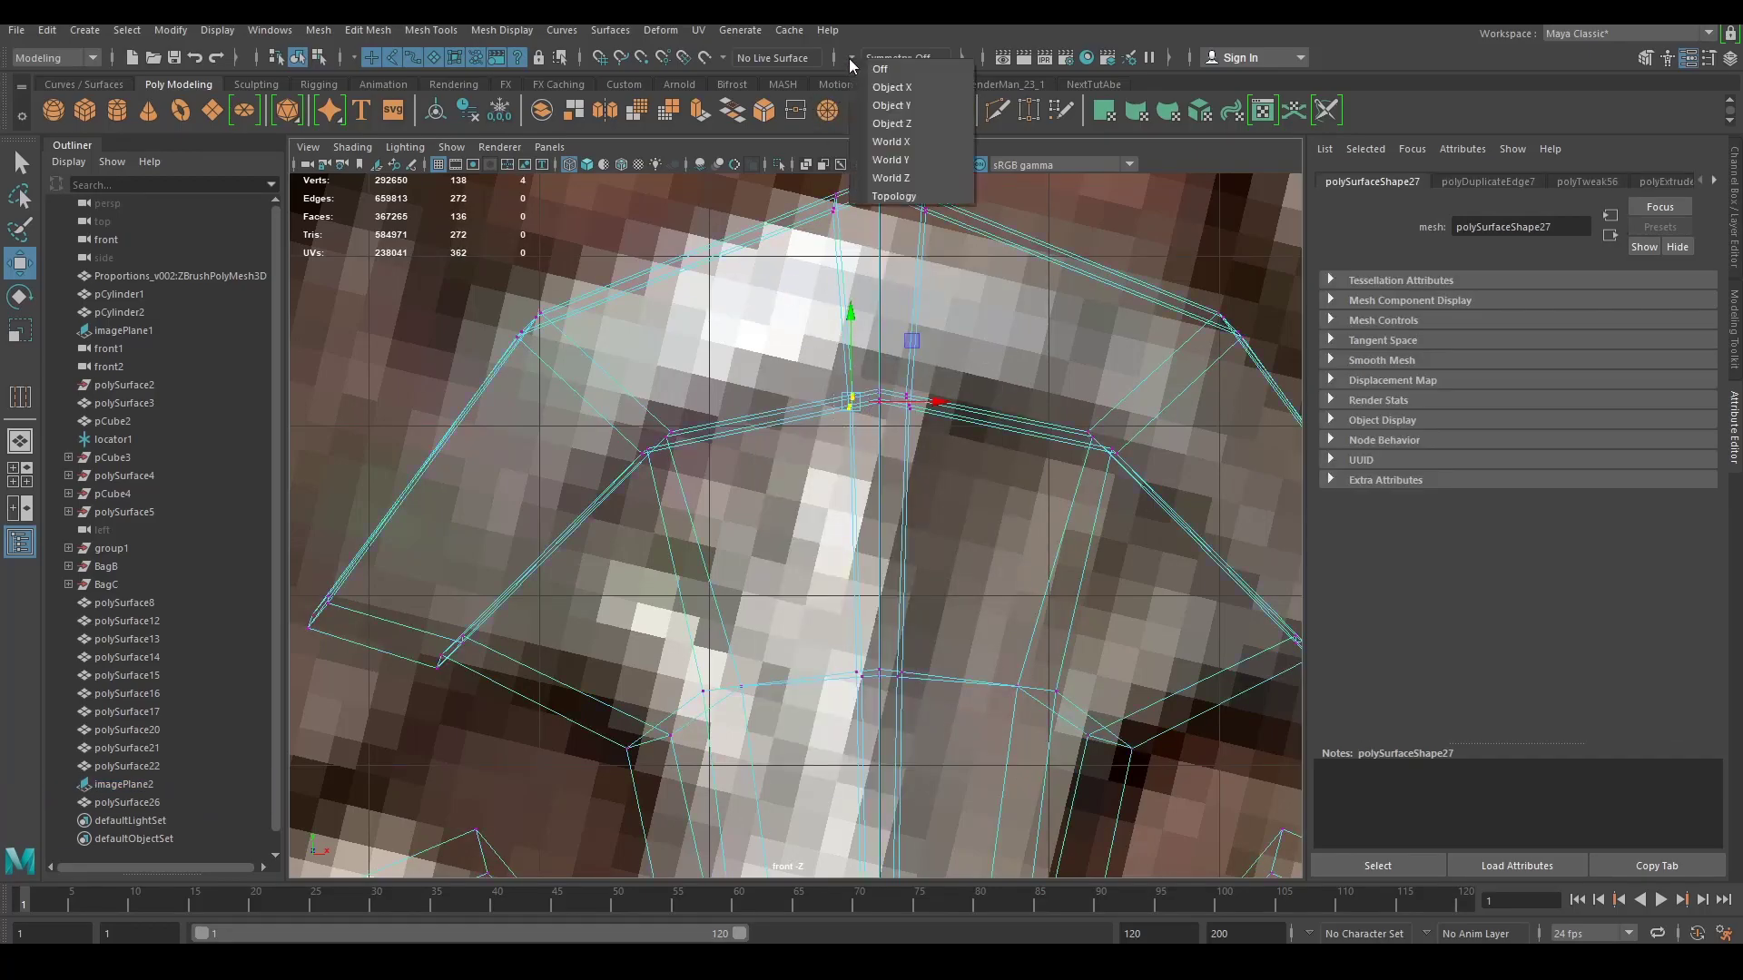
pyautogui.click(905, 143)
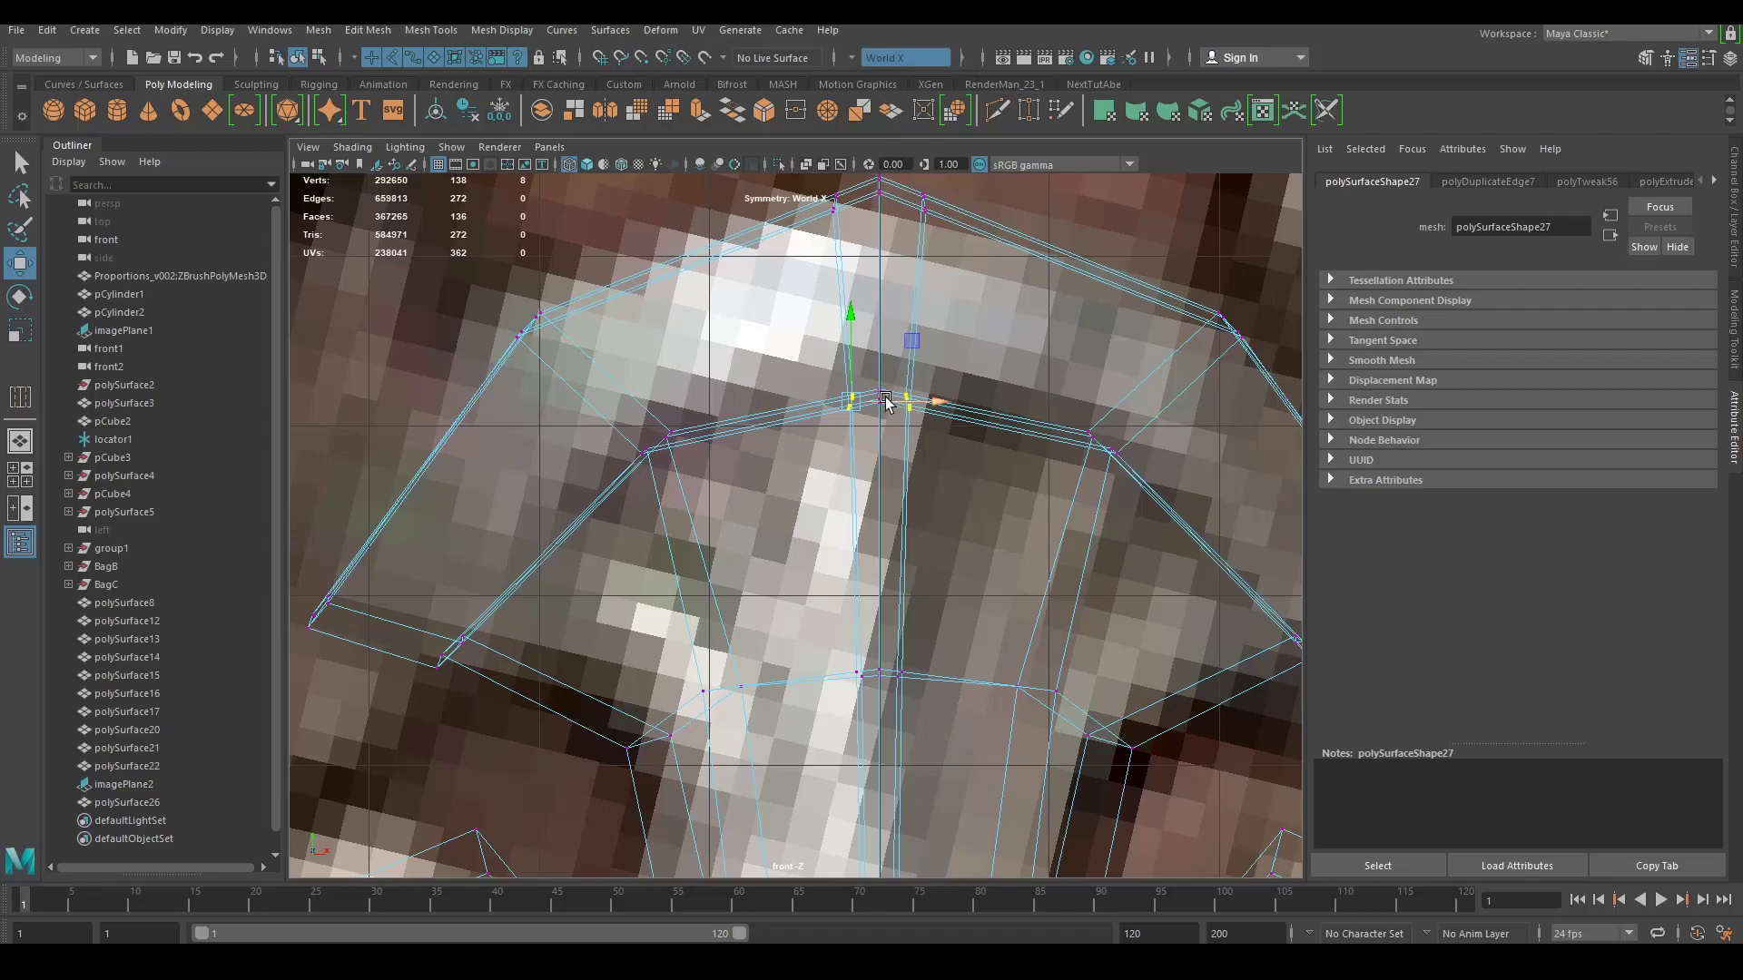
# Step: Spread the vertices beside the centre edge outward along the crest's inner and outer rims, and check the smoothed result in shaded perspective
pyautogui.moveTo(886, 403); pyautogui.dragTo(765, 413)
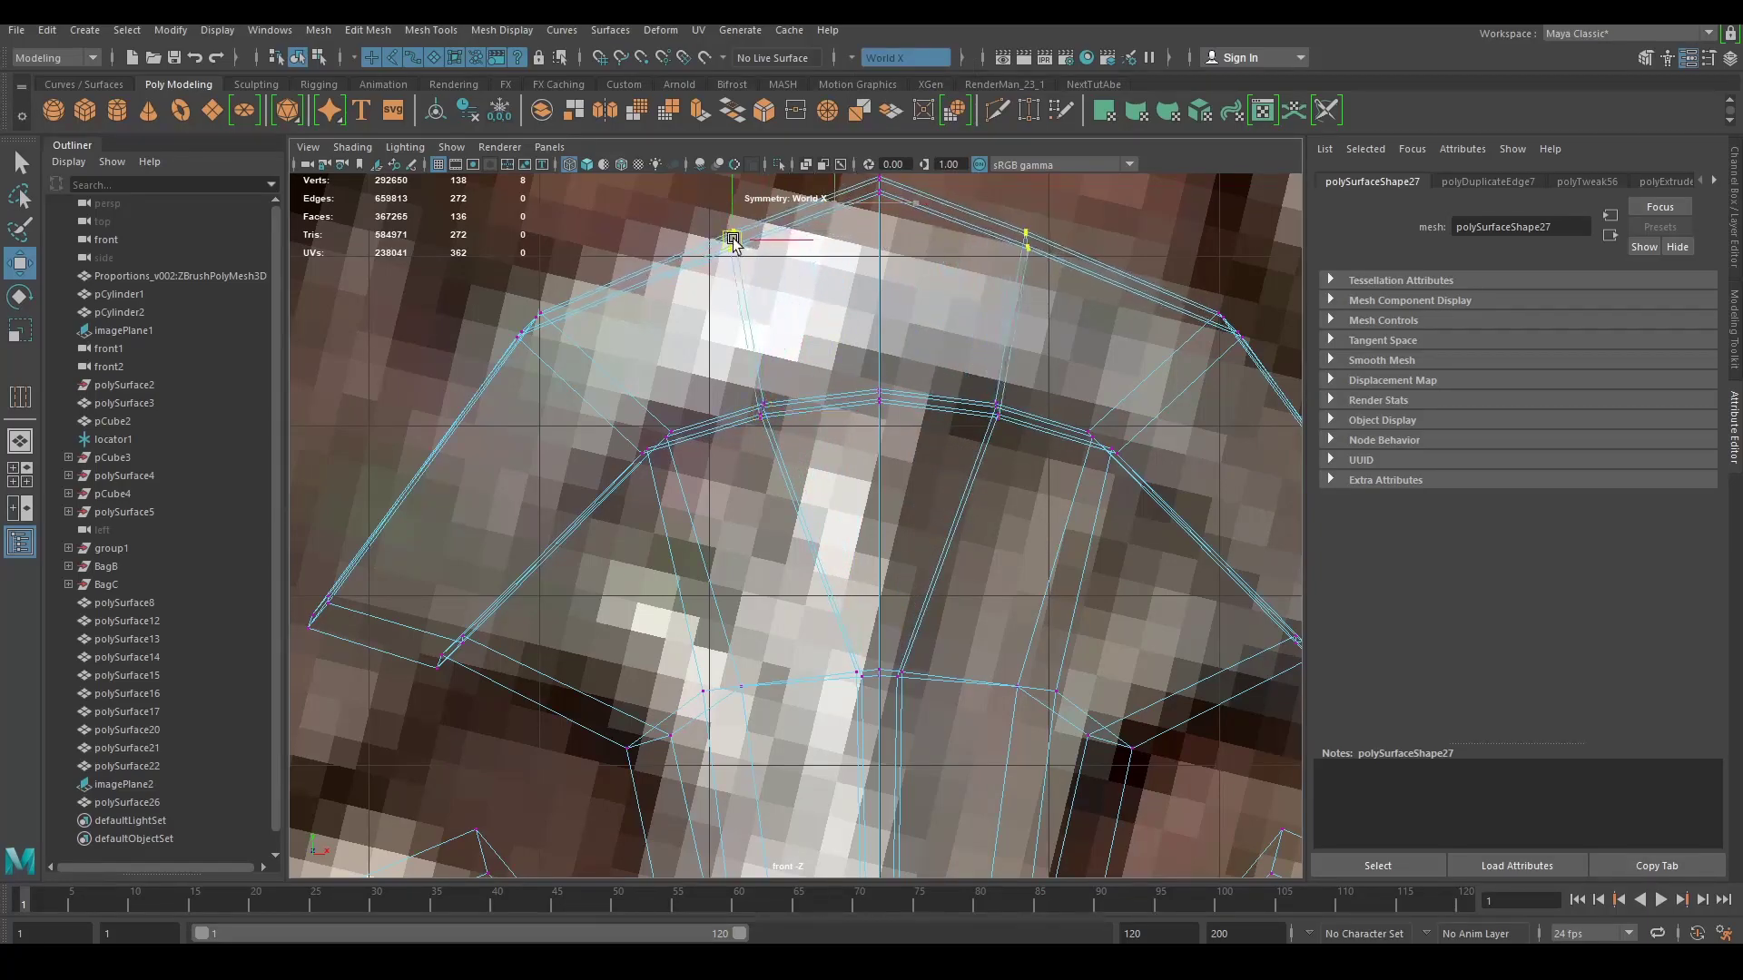
pyautogui.moveTo(733, 241); pyautogui.dragTo(712, 239)
pyautogui.press('3')
pyautogui.press('space')
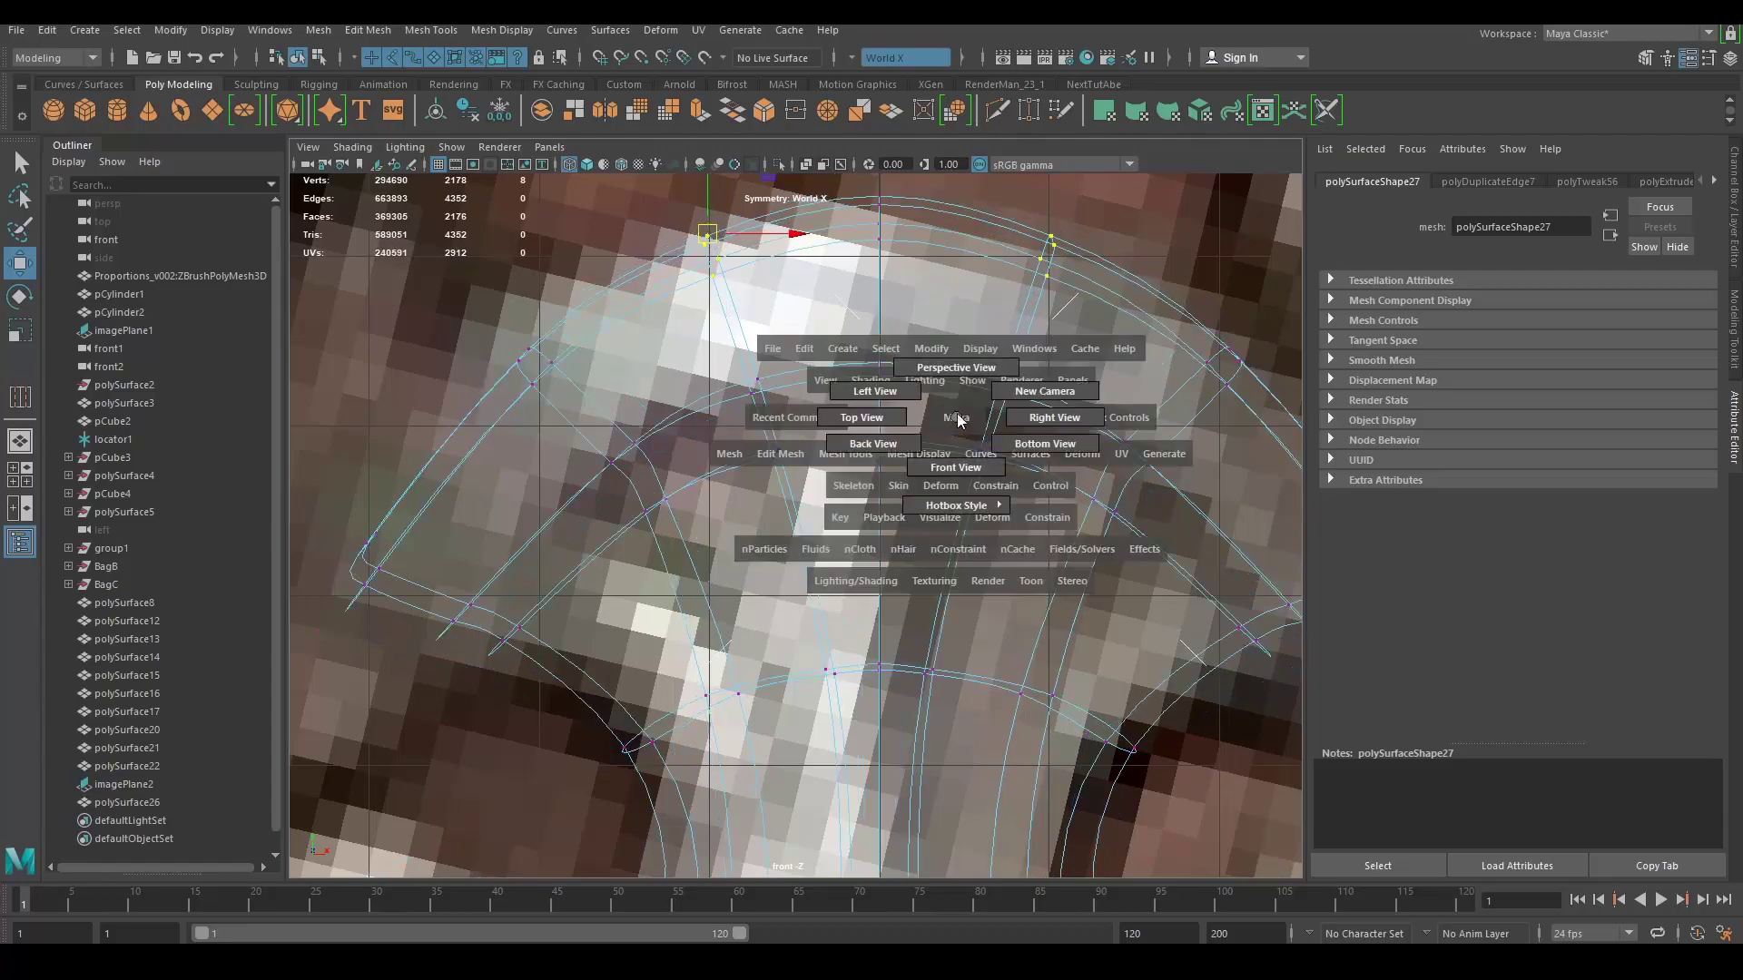
pyautogui.press('5')
pyautogui.moveTo(953, 417)
pyautogui.mouseDown()
pyautogui.moveTo(958, 383)
pyautogui.moveTo(980, 420)
pyautogui.moveTo(957, 466)
pyautogui.mouseUp()
pyautogui.moveTo(860, 432); pyautogui.dragTo(1024, 324, button='right')
pyautogui.click(1023, 323)
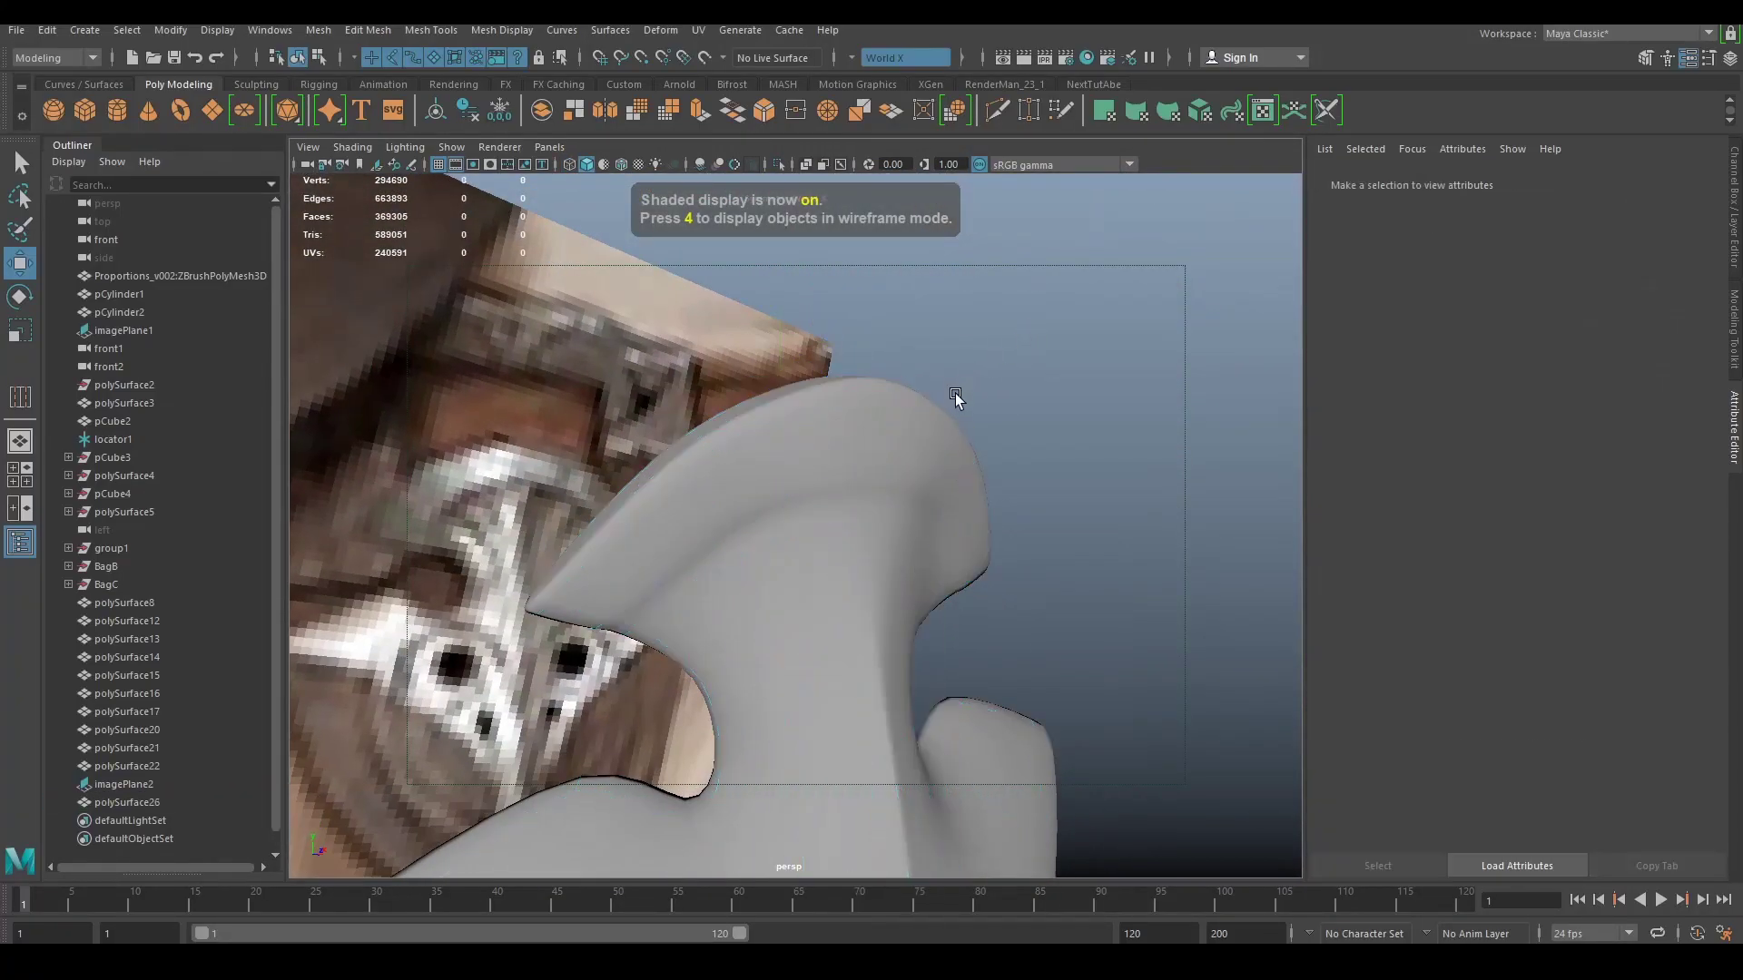
pyautogui.keyDown('alt'); pyautogui.moveTo(957, 397); pyautogui.dragTo(820, 444); pyautogui.keyUp('alt')
# Step: Insert supporting edge loops along the step between the crest's raised rim and its inner surface, checking the smooth preview
pyautogui.click(821, 443)
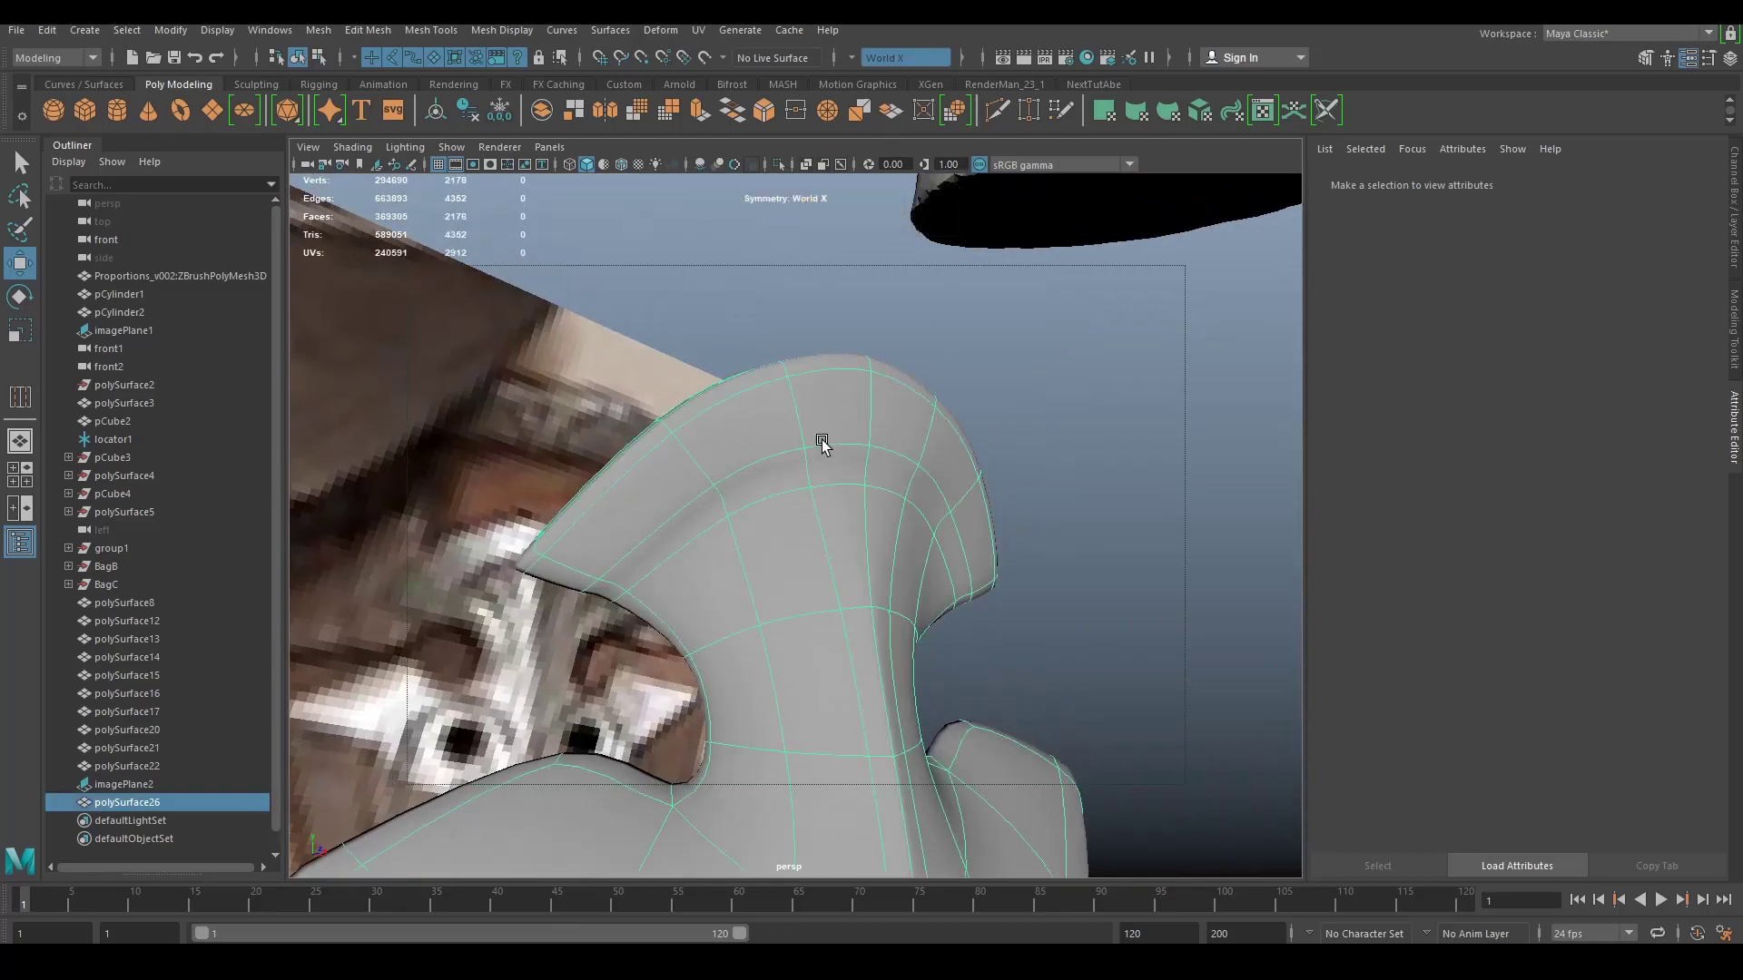
pyautogui.press('1')
pyautogui.keyDown('alt'); pyautogui.moveTo(820, 498); pyautogui.dragTo(956, 467, button='middle'); pyautogui.keyUp('alt')
pyautogui.scroll(5, 957, 467)
pyautogui.keyDown('alt'); pyautogui.moveTo(956, 468); pyautogui.dragTo(741, 388); pyautogui.keyUp('alt')
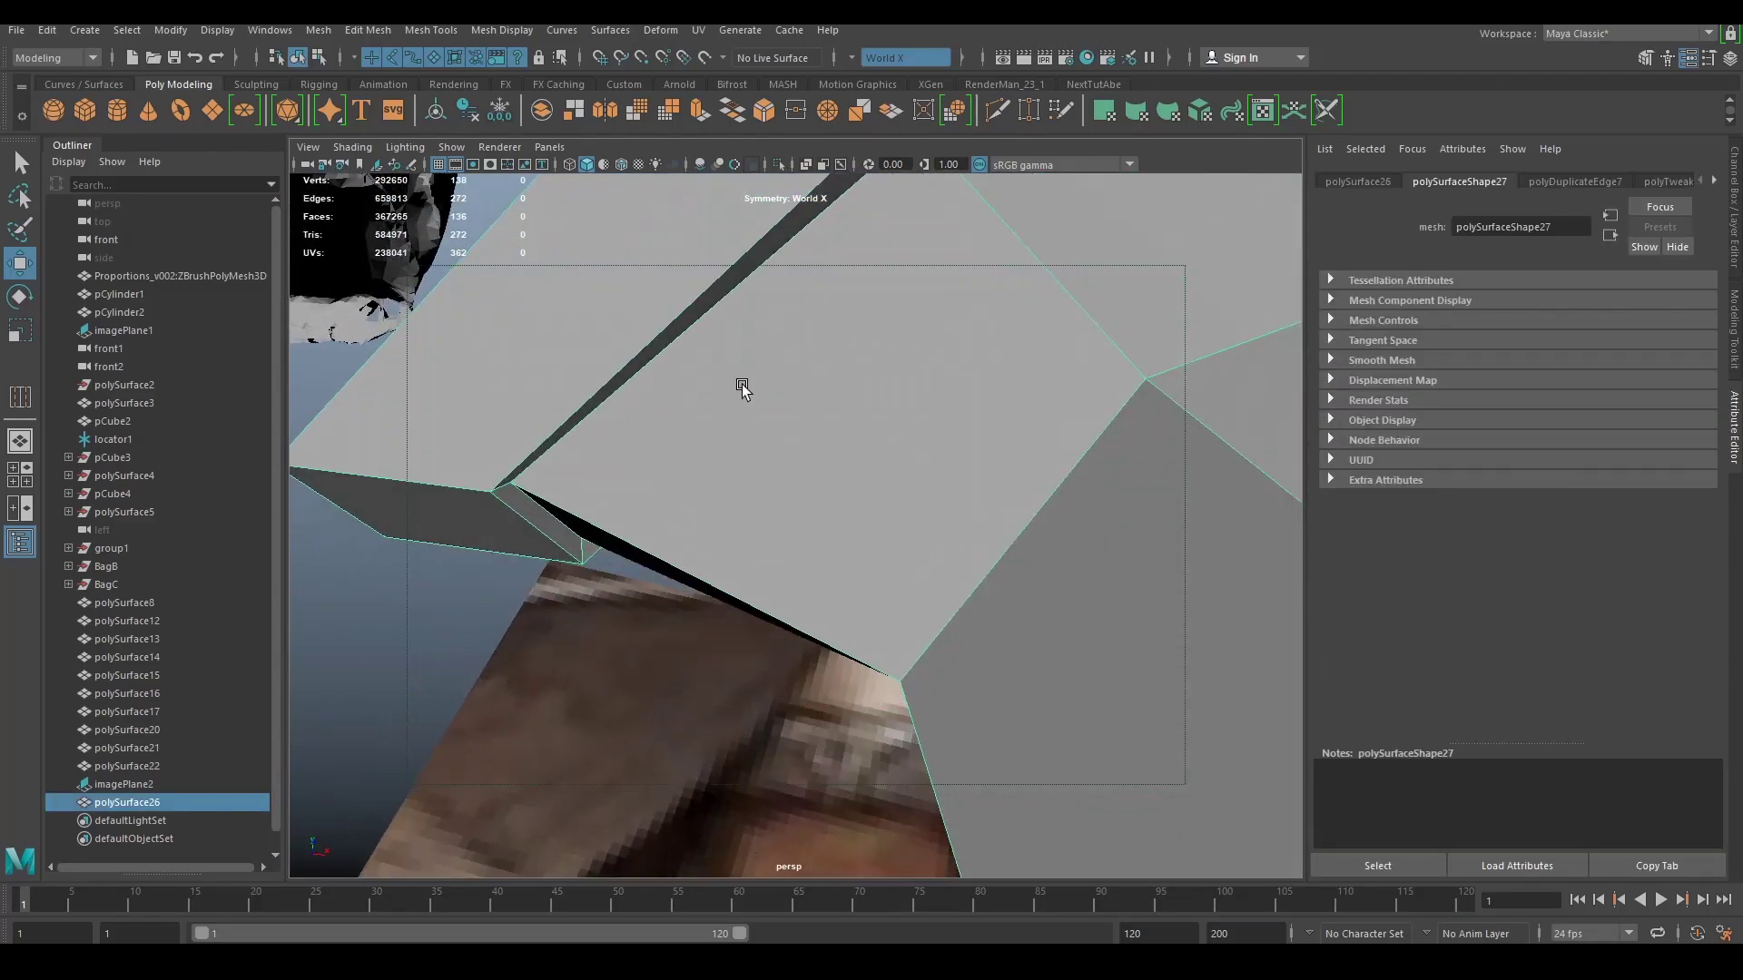
pyautogui.click(498, 30)
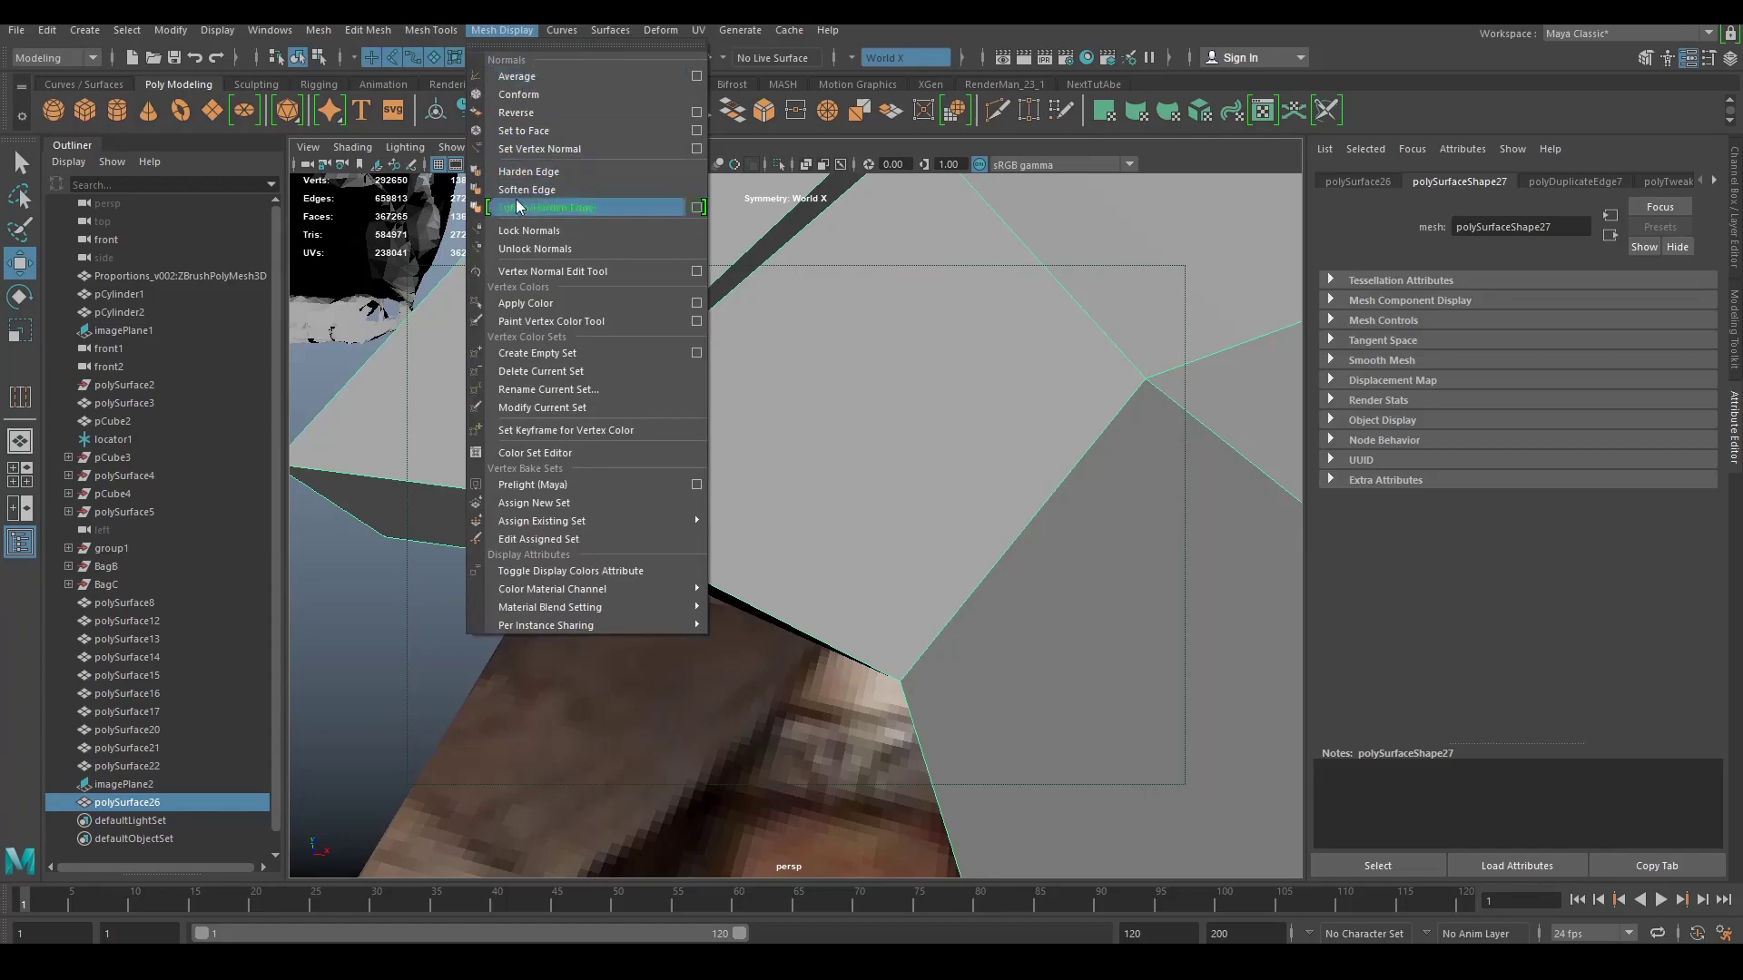
pyautogui.moveTo(447, 32)
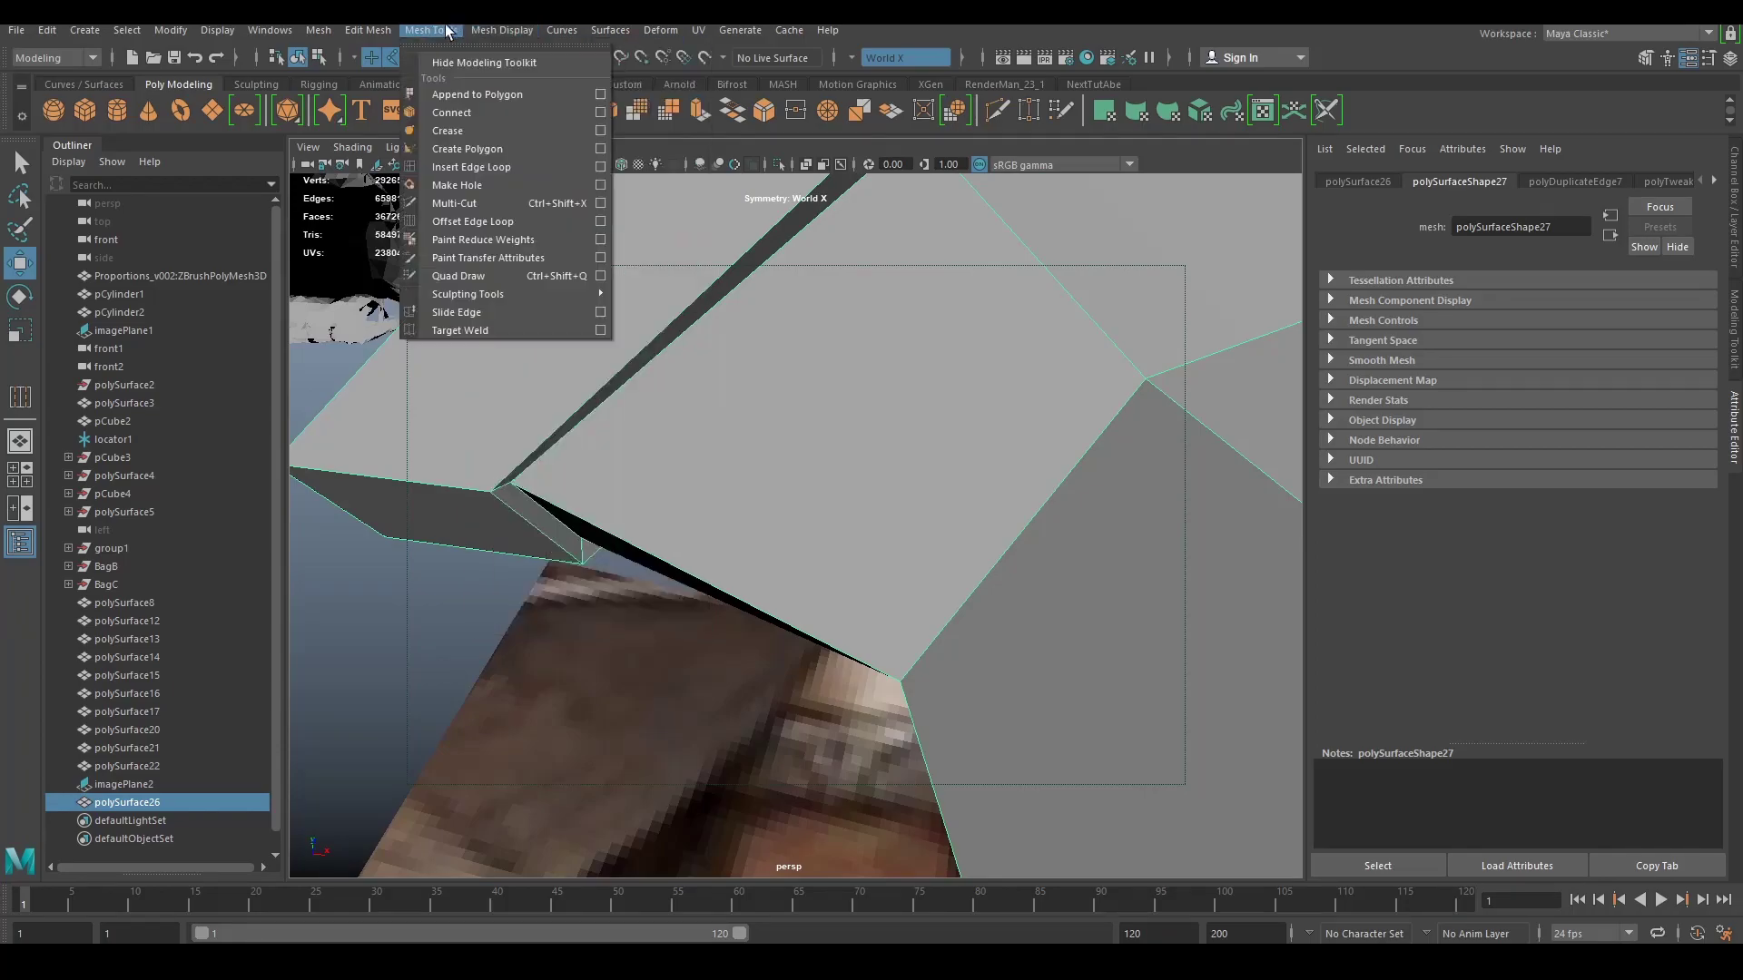
pyautogui.click(476, 168)
pyautogui.click(483, 494)
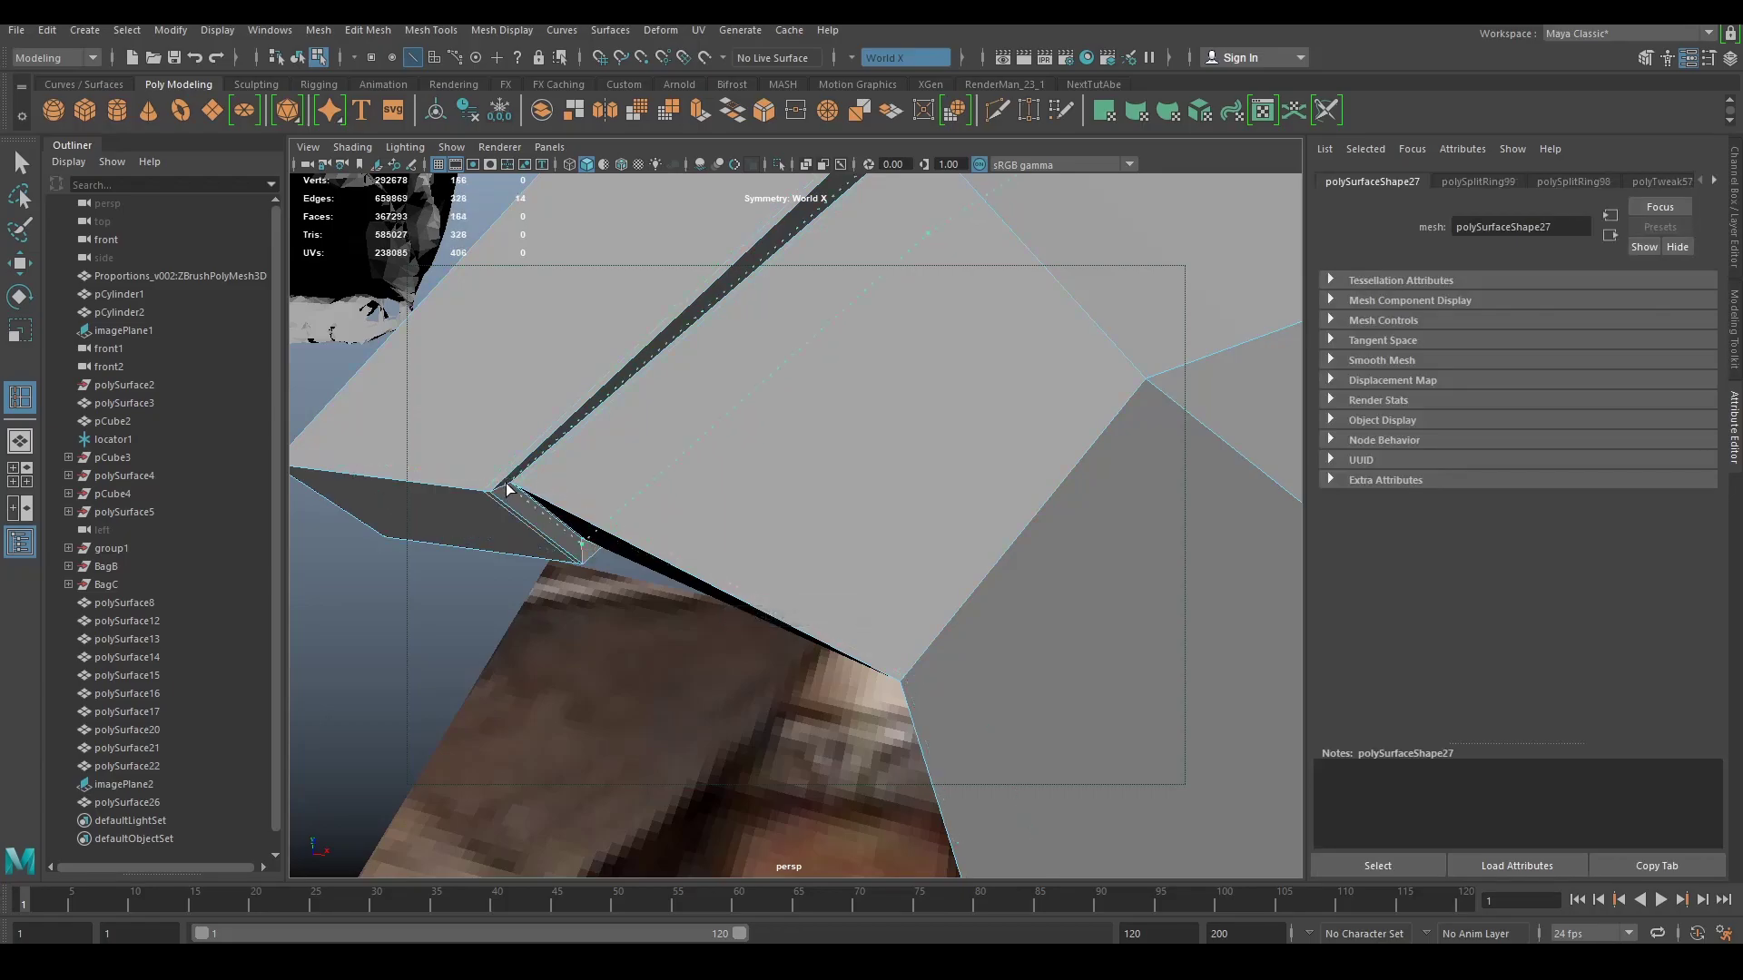
pyautogui.click(506, 485)
pyautogui.press('2')
pyautogui.keyDown('alt'); pyautogui.moveTo(596, 494); pyautogui.dragTo(814, 554); pyautogui.keyUp('alt')
pyautogui.press('1')
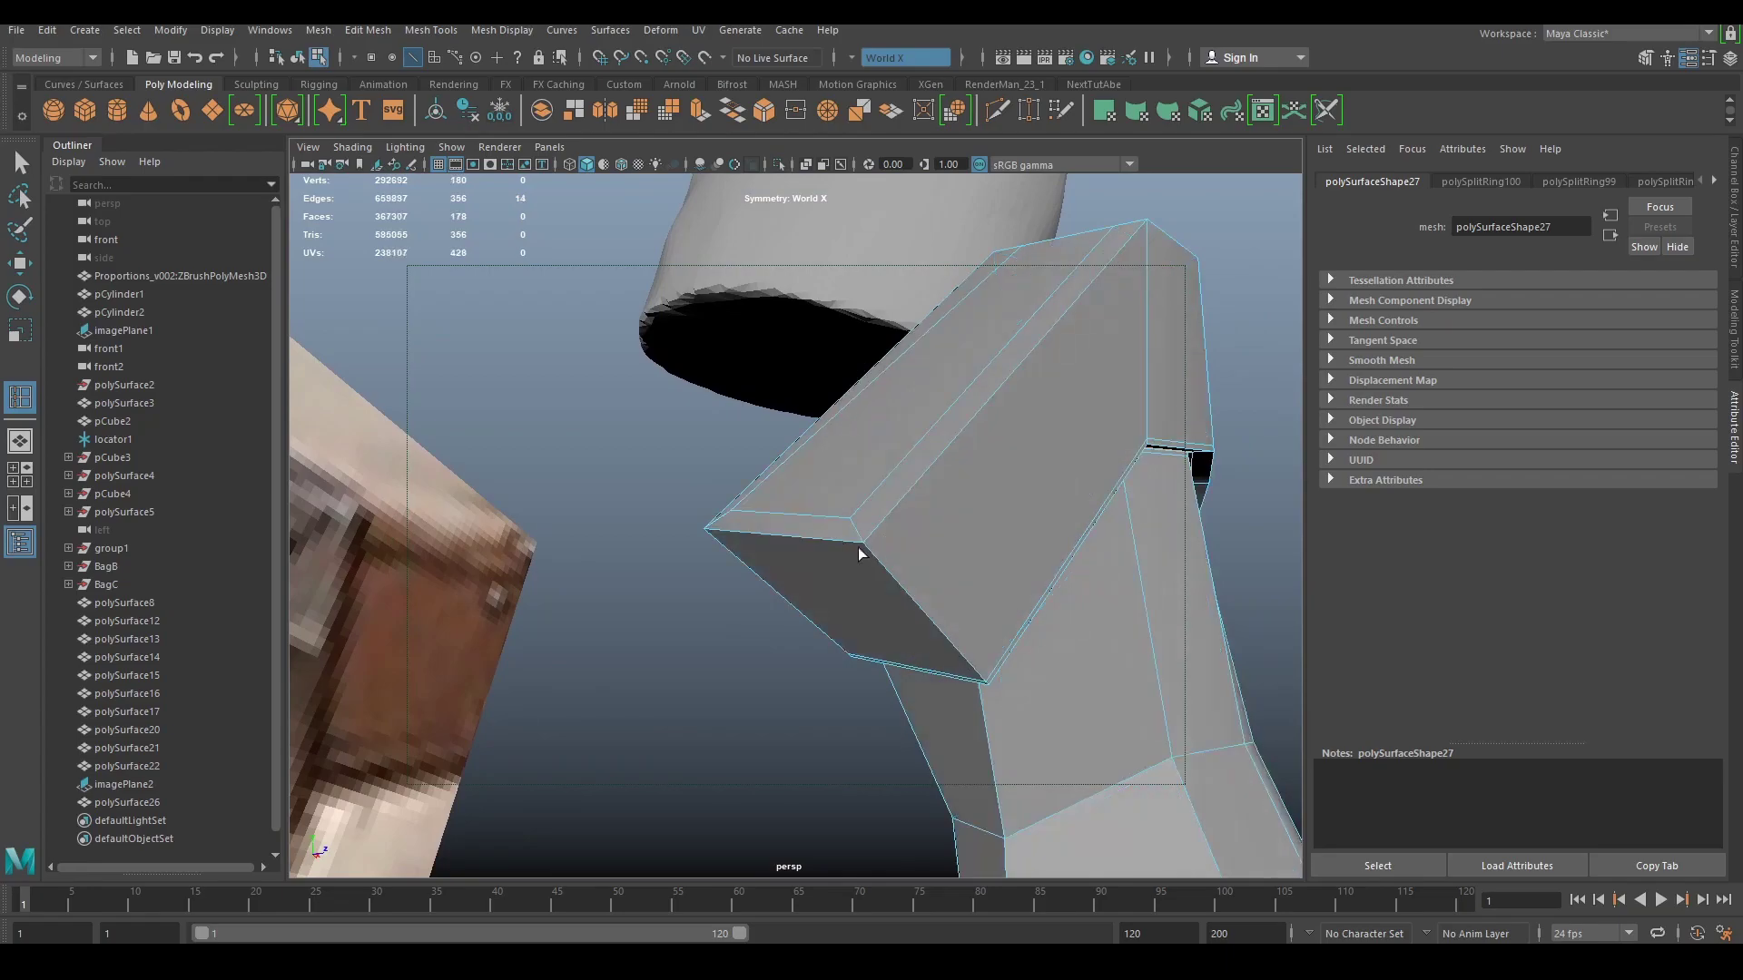
# Step: Insert further edge loops near the raised rim's front edge and along the emblem's border to sharpen its corners
pyautogui.click(864, 548)
pyautogui.press('3')
pyautogui.keyDown('alt'); pyautogui.moveTo(937, 579); pyautogui.dragTo(825, 502); pyautogui.keyUp('alt')
pyautogui.press('1')
pyautogui.click(1026, 544)
pyautogui.click(967, 493)
pyautogui.press('3')
pyautogui.press('1')
# Step: Select the vertices in the notch between stem and shield and turn symmetry off
pyautogui.press('q')
pyautogui.moveTo(825, 503); pyautogui.dragTo(806, 565, button='right')
pyautogui.click(811, 537)
pyautogui.keyDown('alt'); pyautogui.moveTo(810, 536); pyautogui.dragTo(814, 381); pyautogui.keyUp('alt')
pyautogui.press('w')
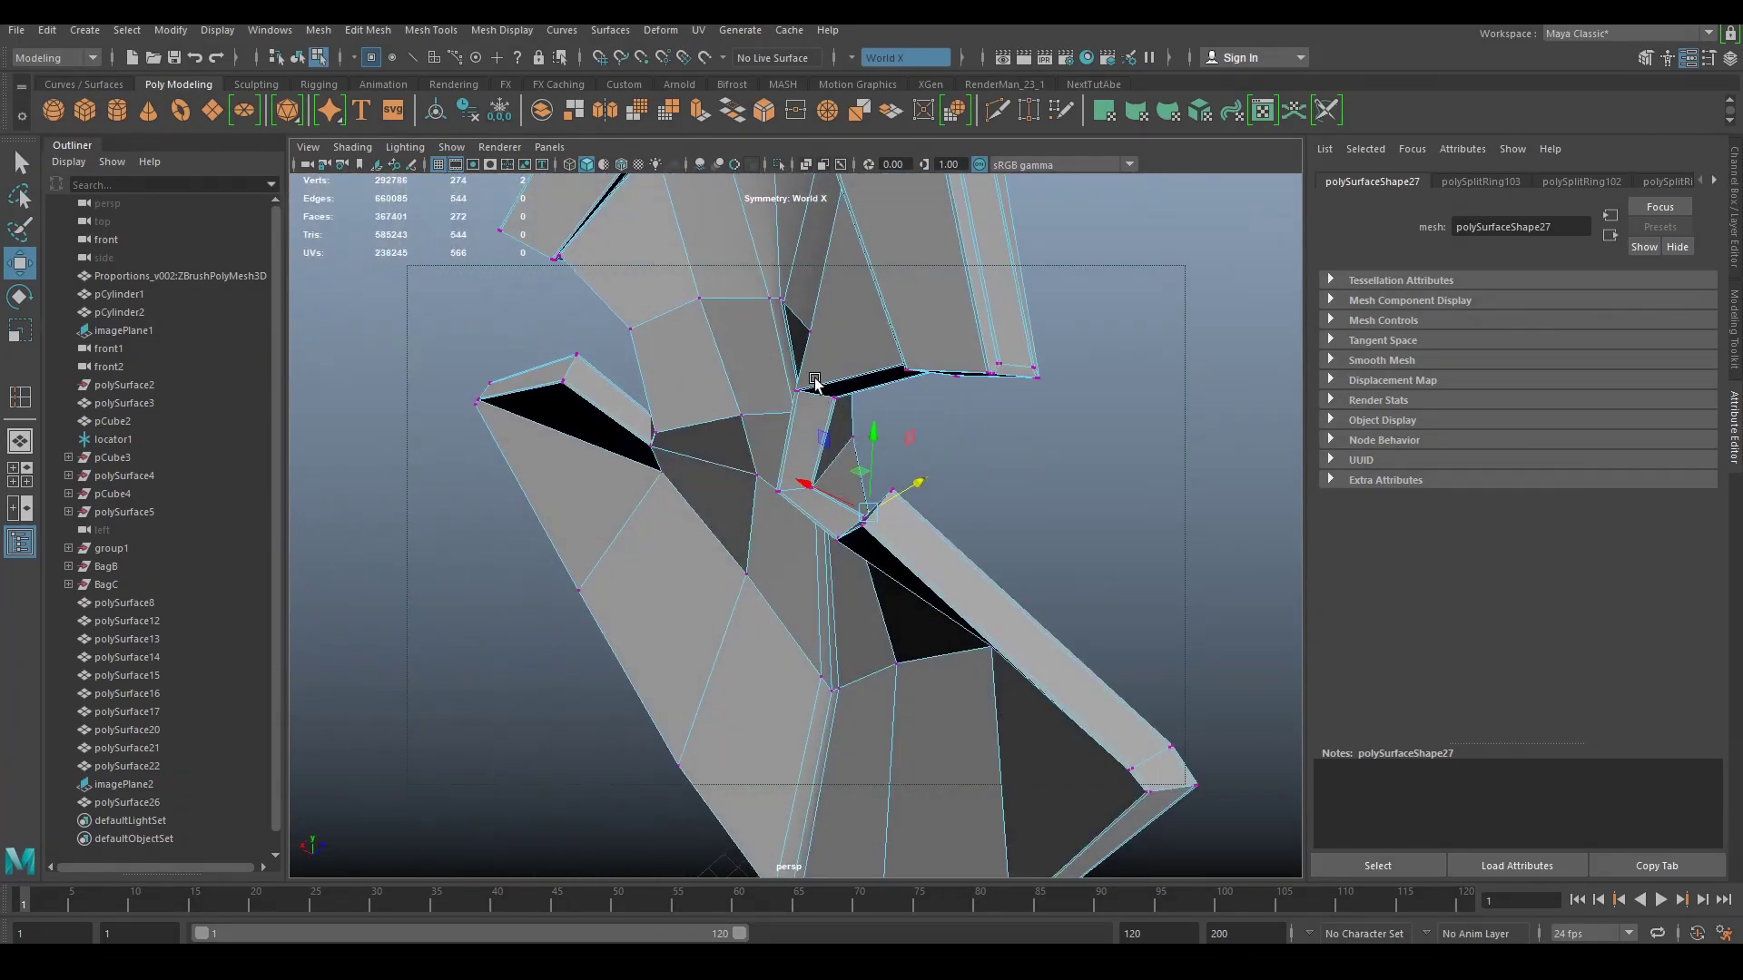
pyautogui.click(852, 58)
pyautogui.click(864, 70)
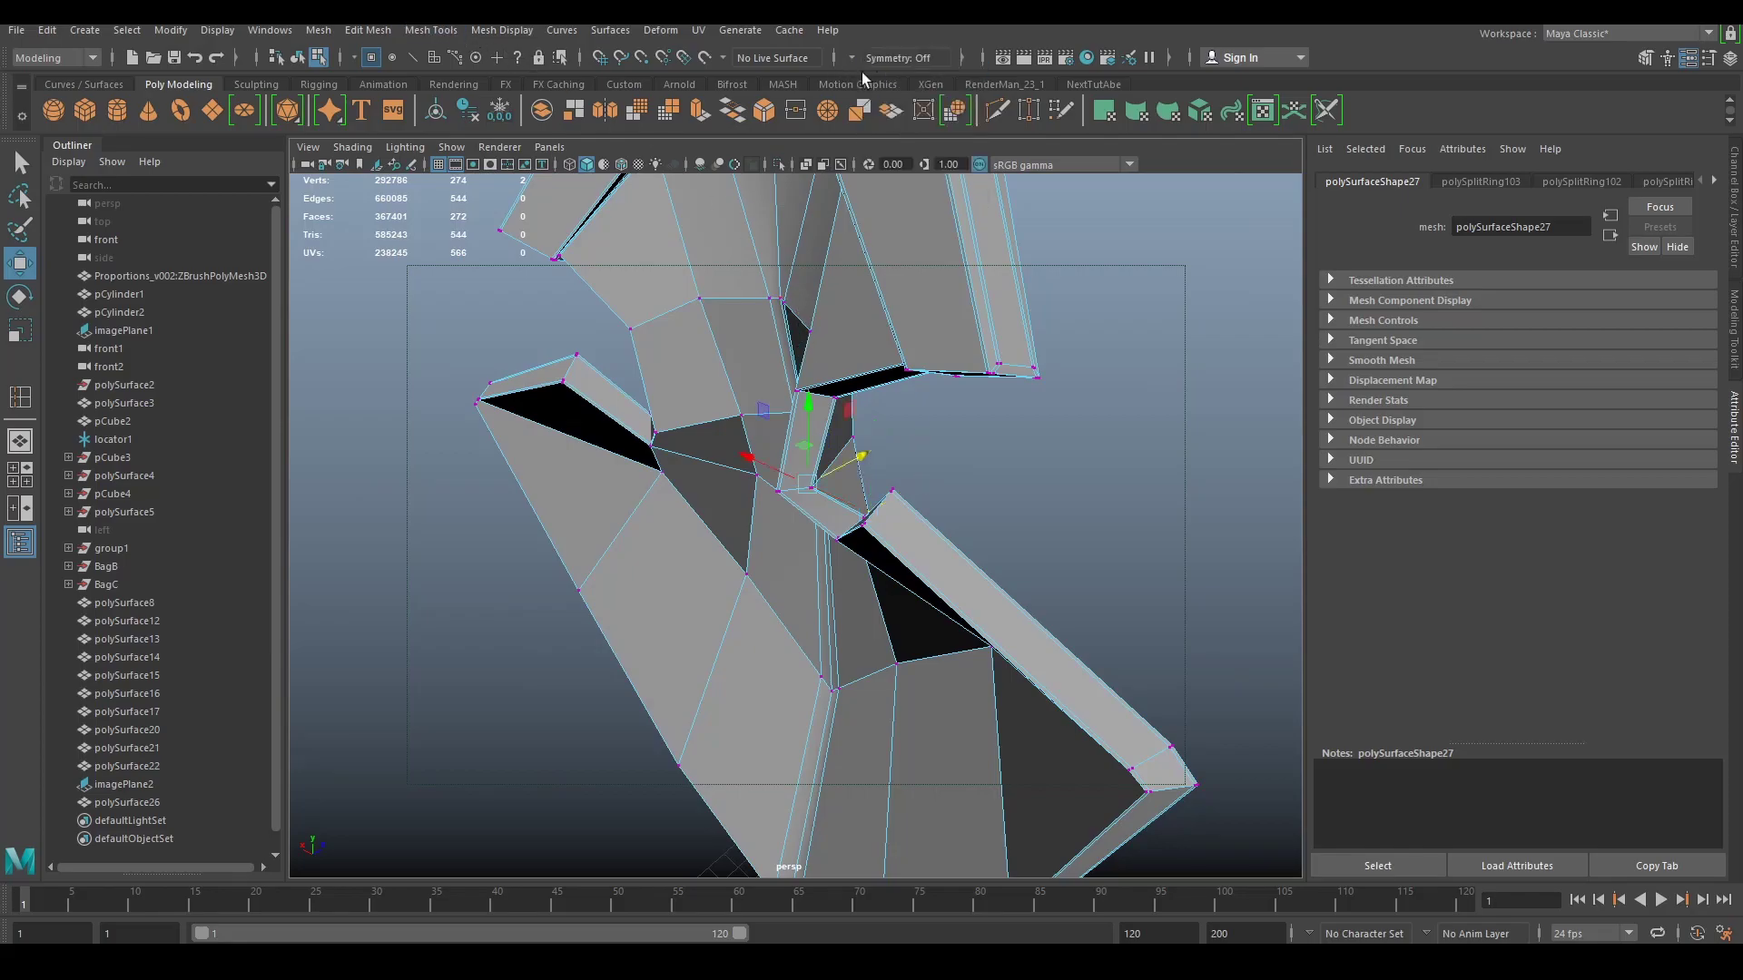
# Step: Insert two edge loops close to the V-shaped edge where the stem meets the shield, and check the smooth preview
pyautogui.click(439, 31)
pyautogui.click(476, 166)
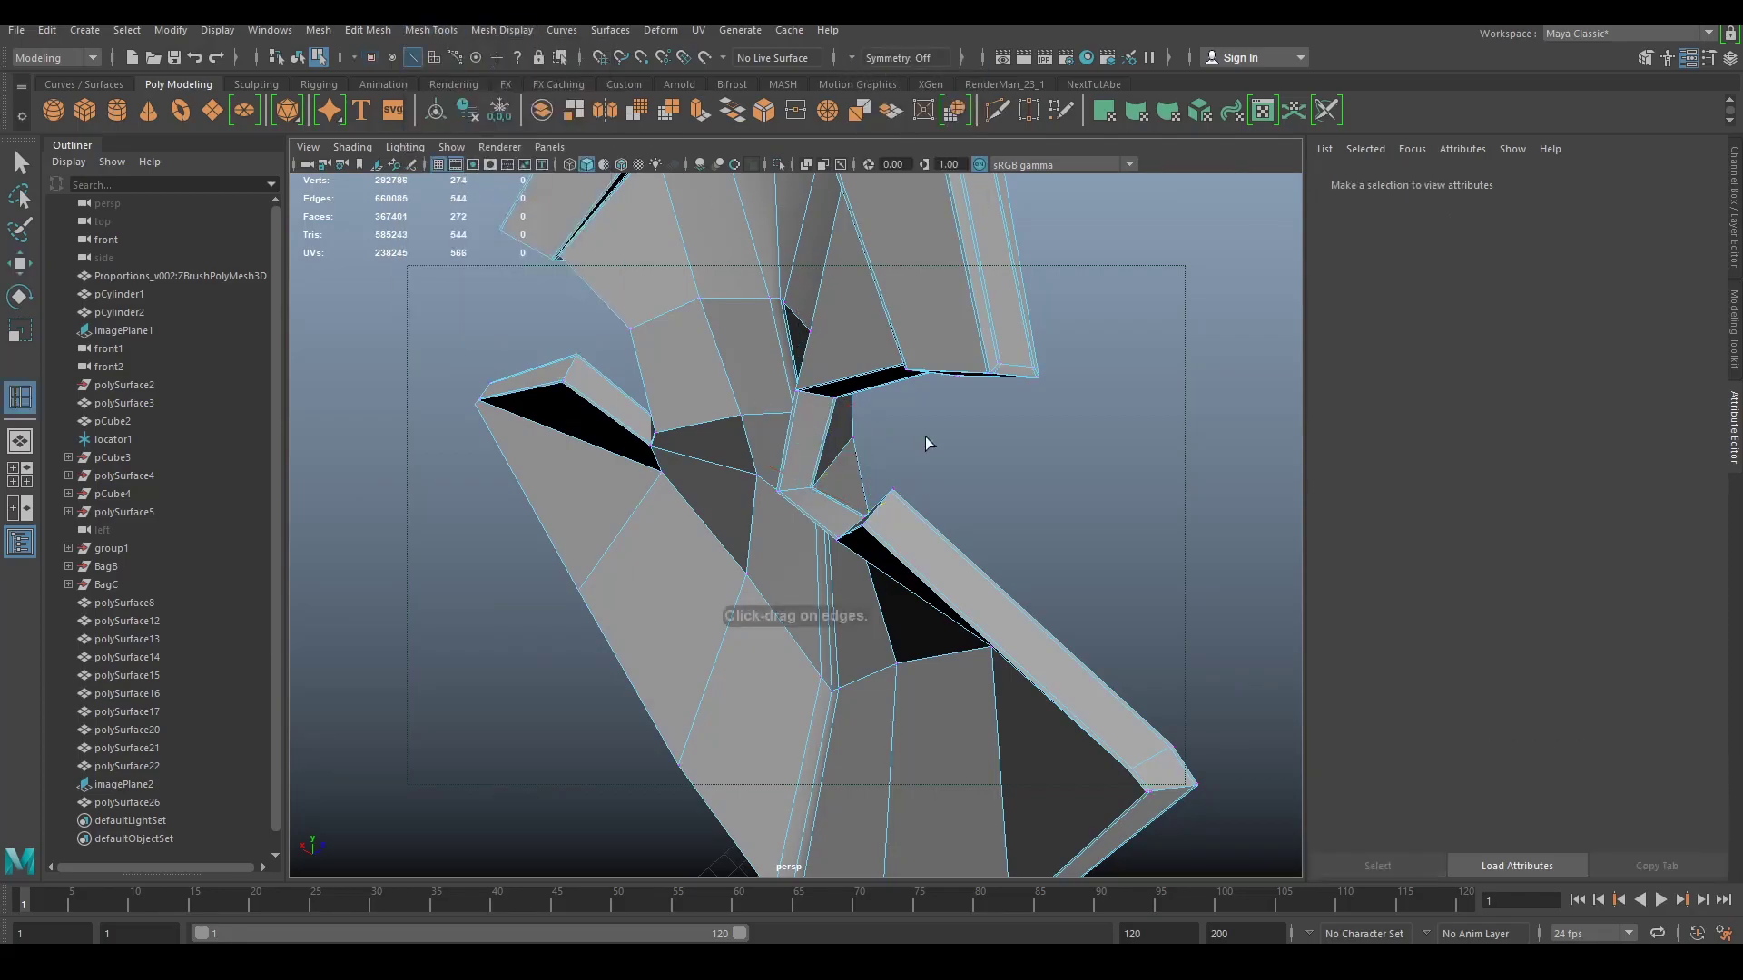
pyautogui.scroll(10, 926, 439)
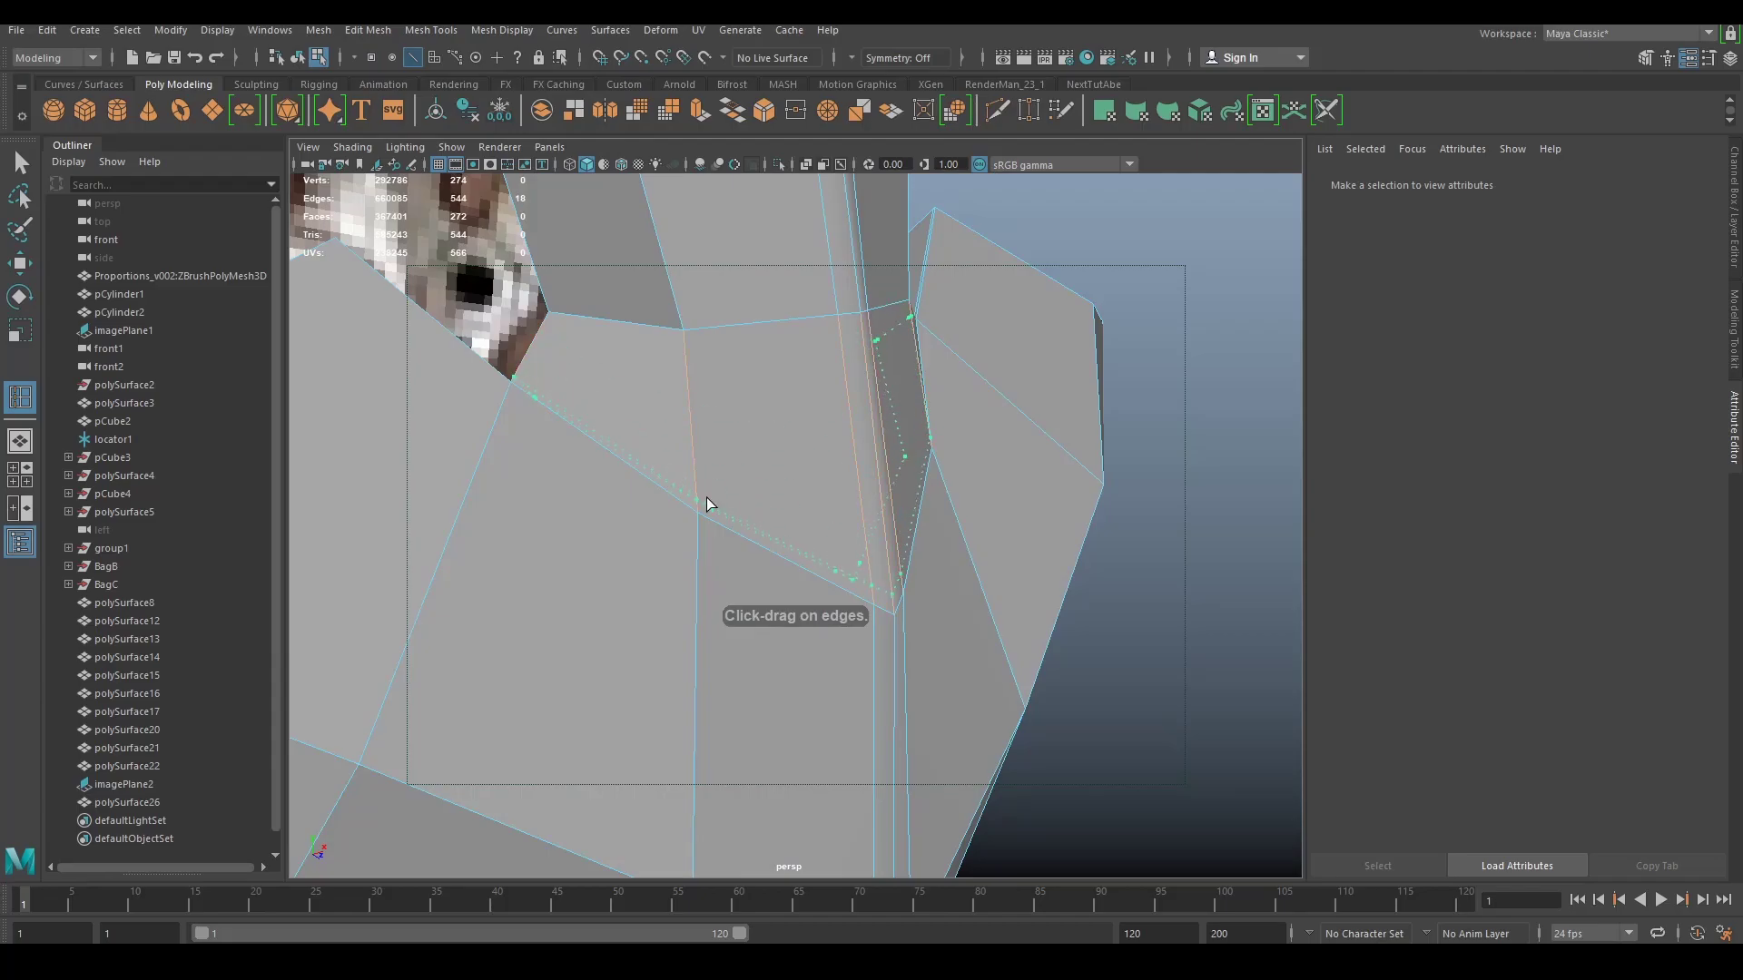
pyautogui.click(706, 497)
pyautogui.moveTo(694, 492); pyautogui.dragTo(694, 499)
pyautogui.press('3')
pyautogui.keyDown('alt'); pyautogui.moveTo(824, 522); pyautogui.dragTo(815, 459); pyautogui.keyUp('alt')
pyautogui.press('q')
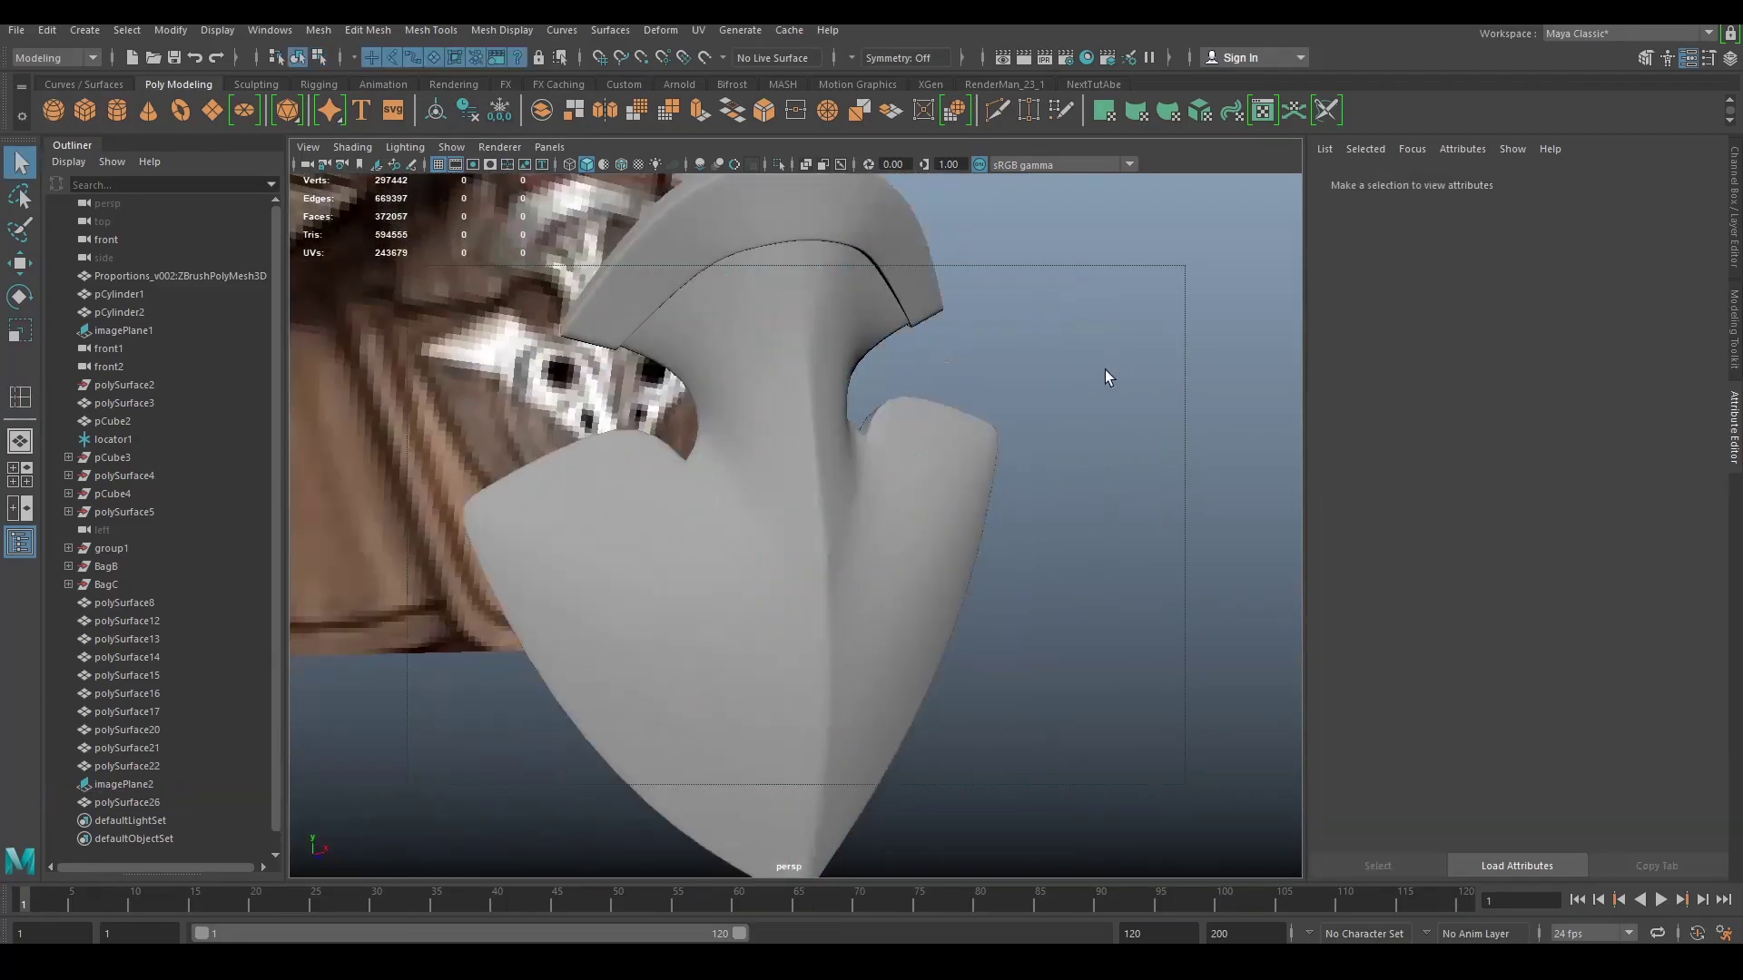
pyautogui.keyDown('alt'); pyautogui.moveTo(1104, 371); pyautogui.dragTo(1026, 374, button='right'); pyautogui.keyUp('alt')
pyautogui.keyDown('alt'); pyautogui.moveTo(1025, 374); pyautogui.dragTo(912, 390); pyautogui.keyUp('alt')
pyautogui.keyDown('alt'); pyautogui.moveTo(912, 391); pyautogui.dragTo(857, 465, button='right'); pyautogui.keyUp('alt')
pyautogui.keyDown('alt'); pyautogui.moveTo(858, 466); pyautogui.dragTo(582, 372); pyautogui.keyUp('alt')
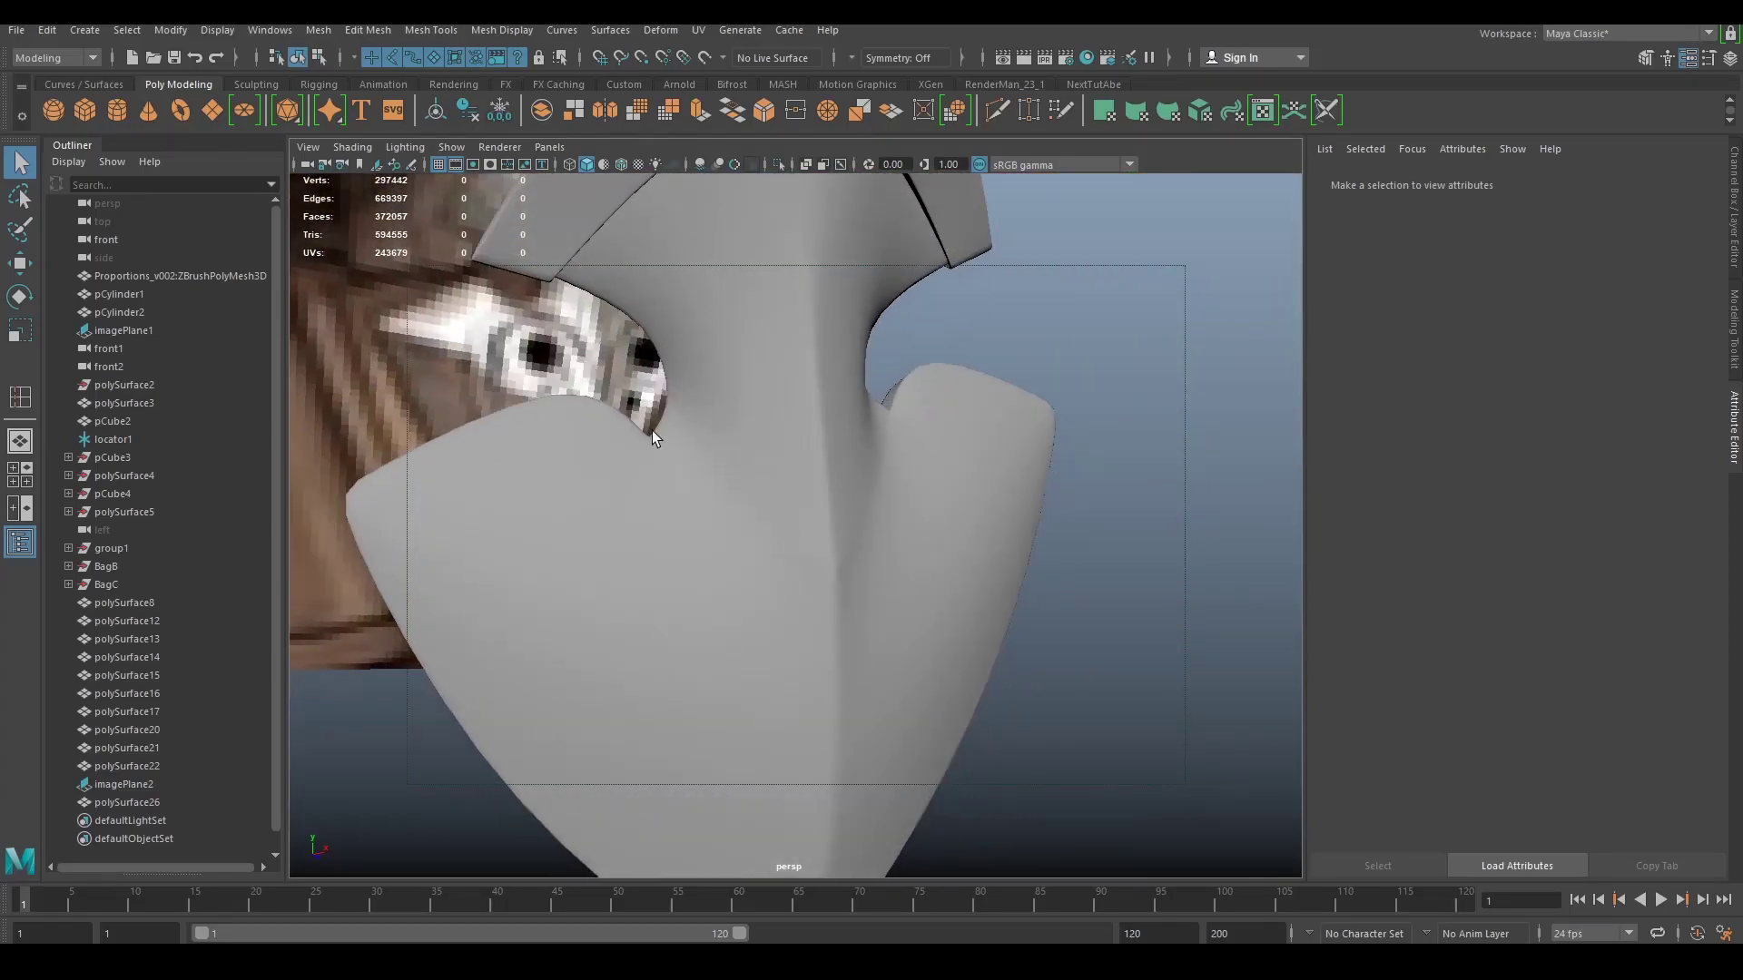
pyautogui.keyDown('alt'); pyautogui.moveTo(651, 430); pyautogui.dragTo(809, 553); pyautogui.keyUp('alt')
# Step: Extrude the narrow strip of faces along the V-shaped seam at the stem's base, and return to object mode in smooth preview
pyautogui.click(810, 570)
pyautogui.scroll(3, 726, 575)
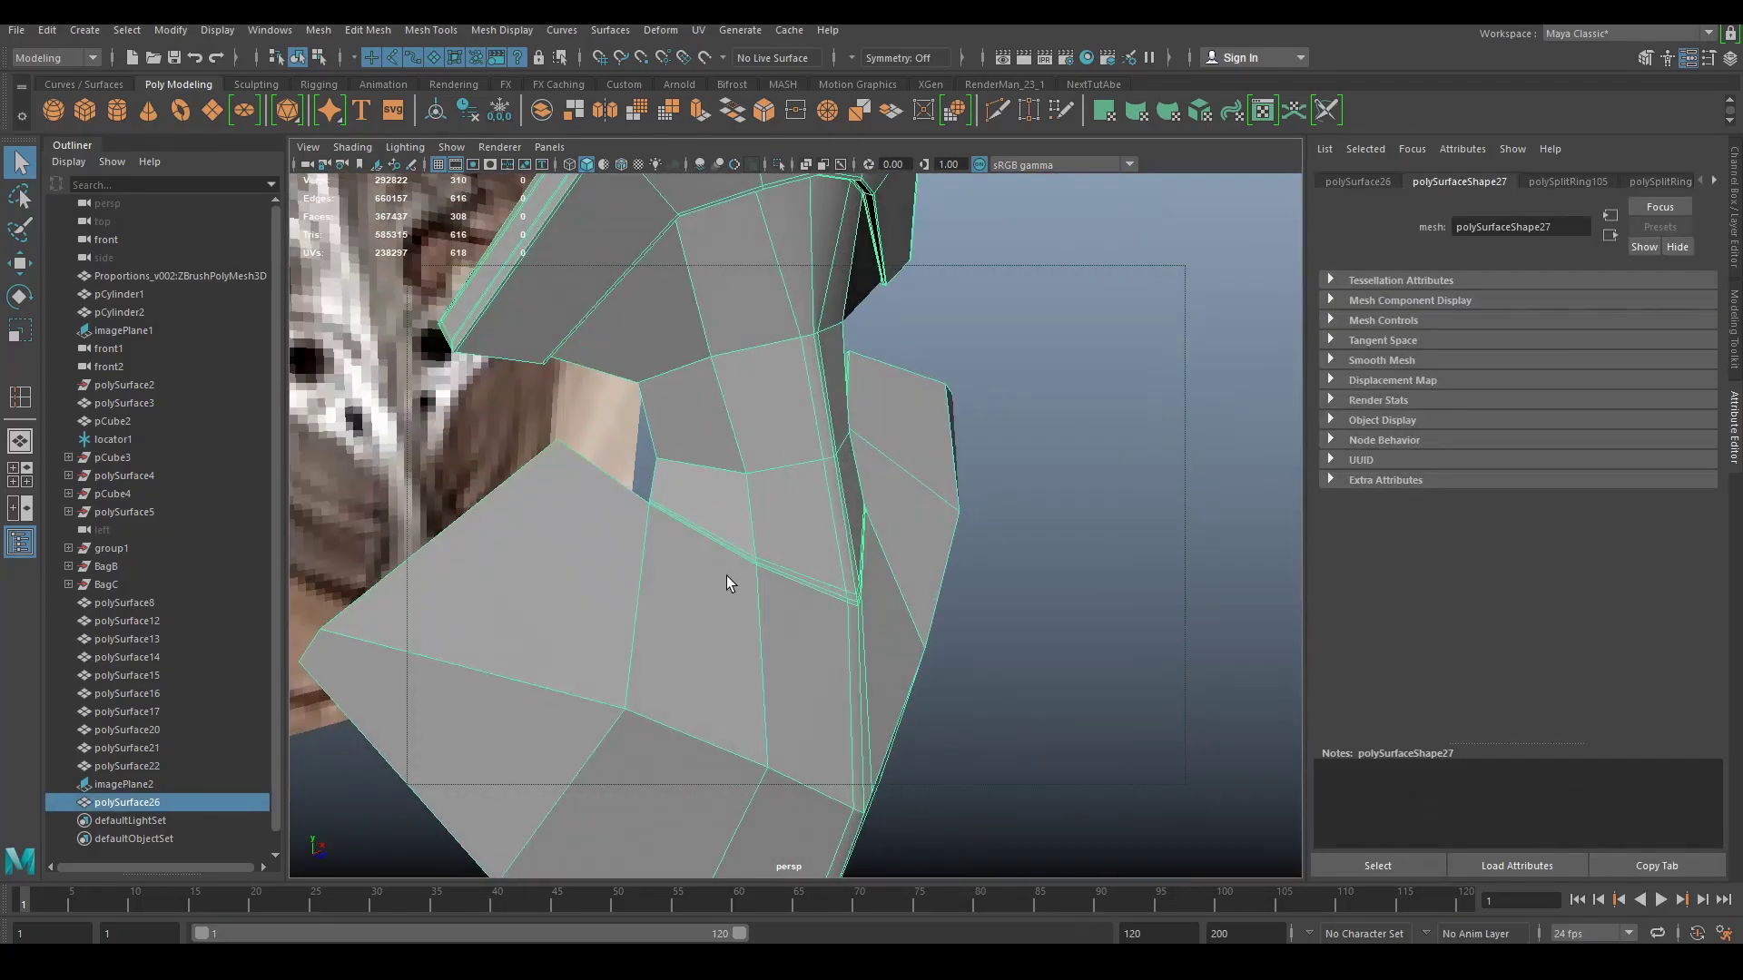
pyautogui.scroll(5, 726, 576)
pyautogui.moveTo(739, 453); pyautogui.dragTo(735, 400, button='right')
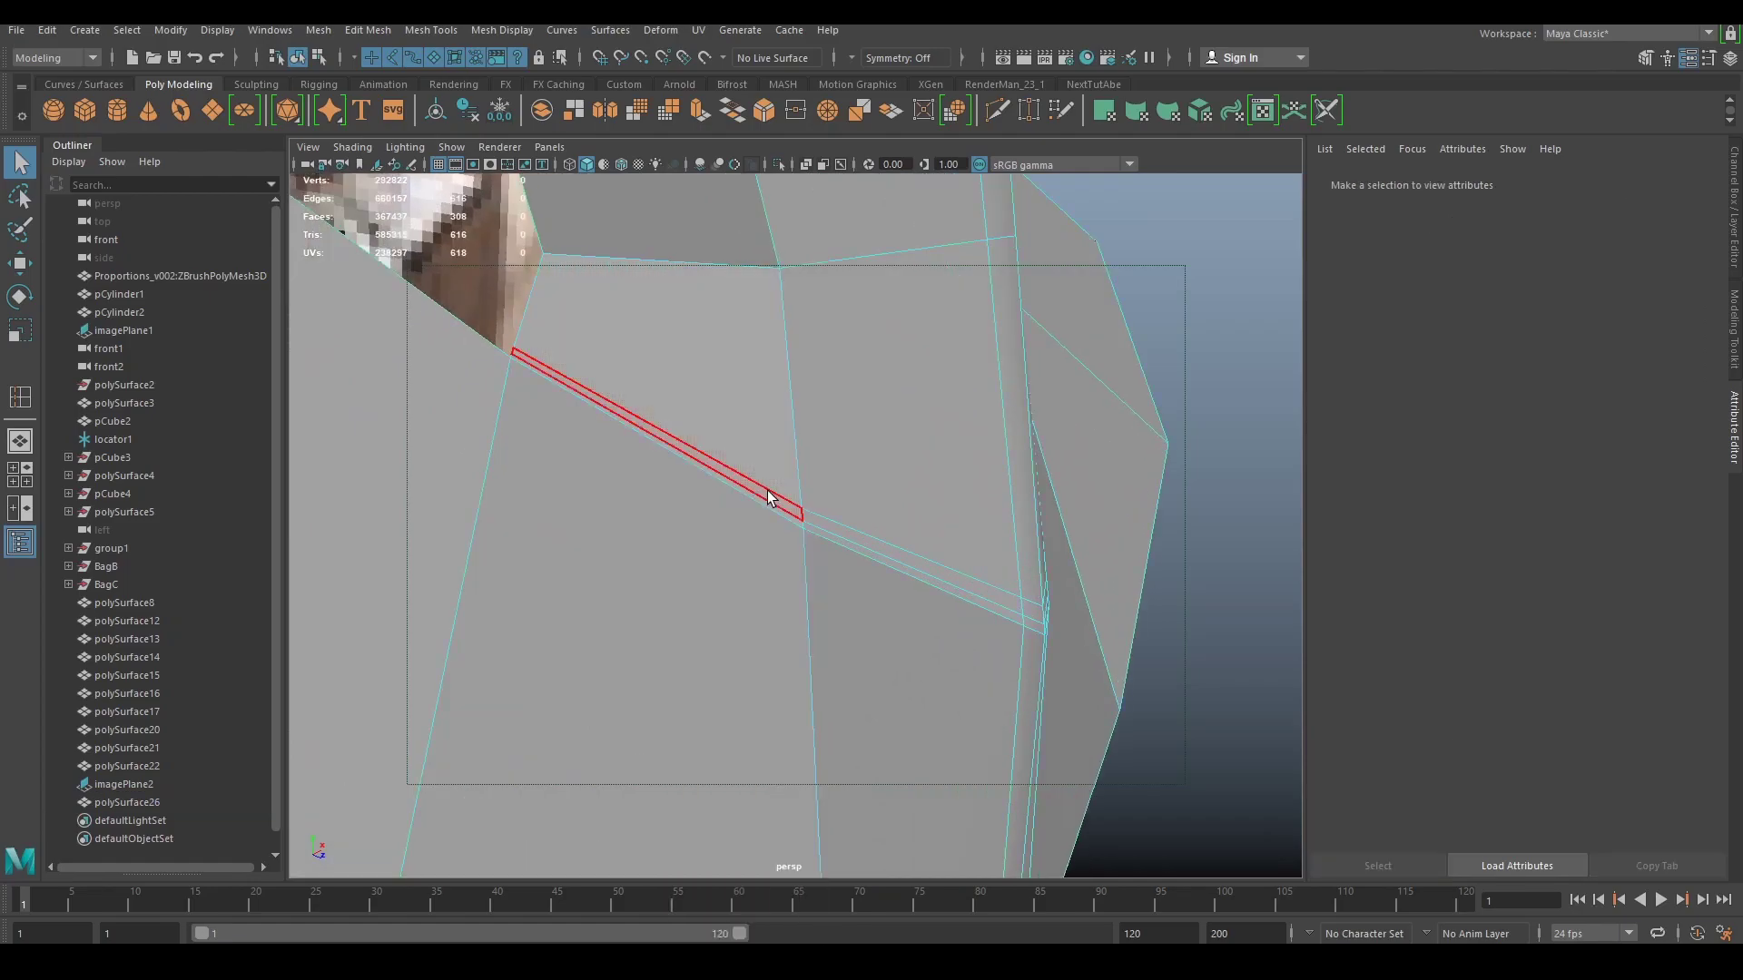
pyautogui.click(833, 536)
pyautogui.hotkey('ctrl', 'e')
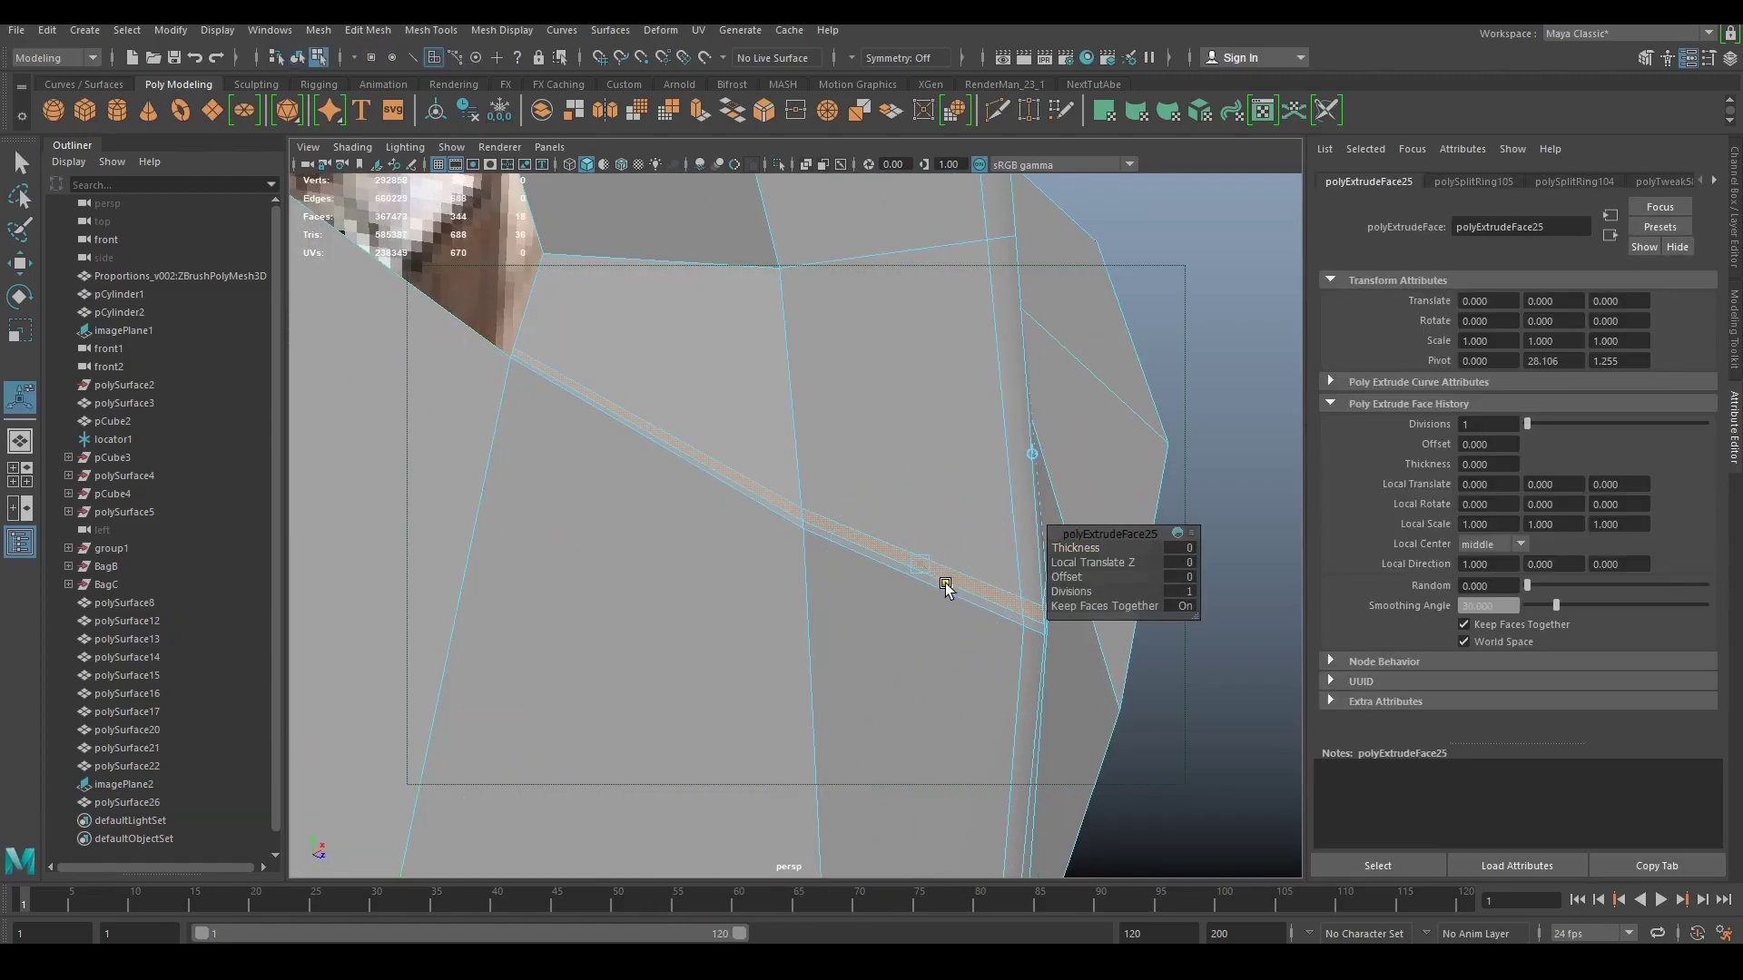
pyautogui.press('3')
pyautogui.moveTo(913, 408); pyautogui.dragTo(1020, 357, button='right')
pyautogui.scroll(-5, 1034, 365)
pyautogui.click(1130, 378)
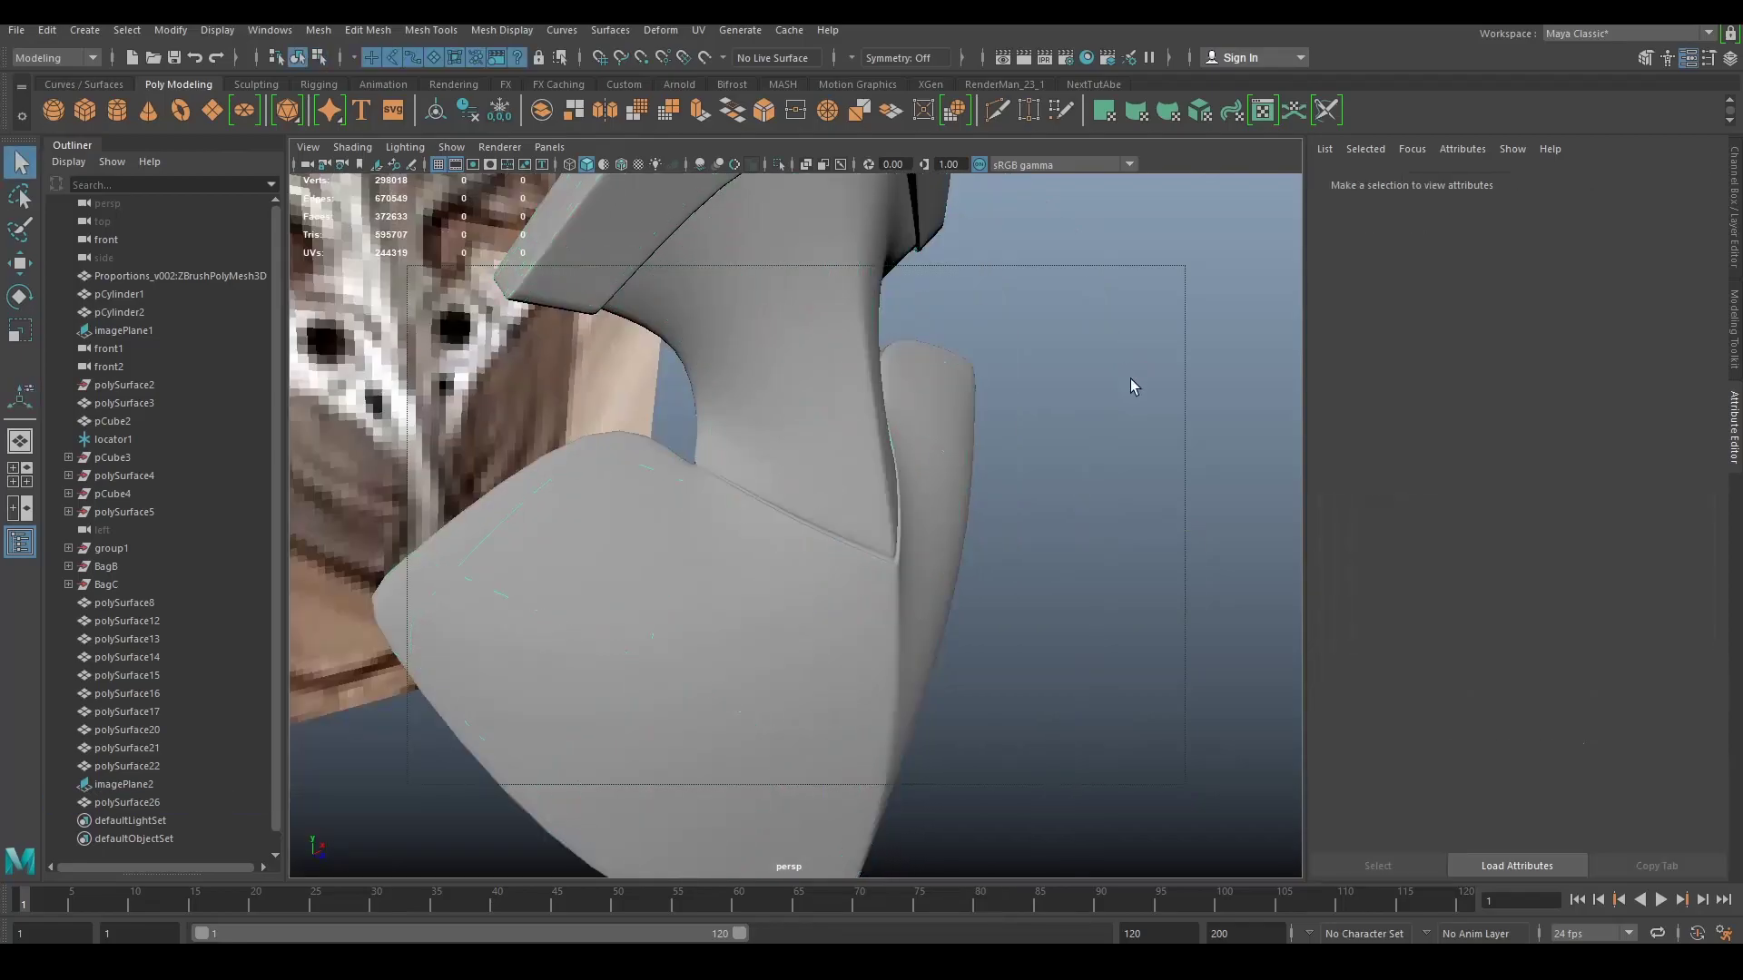
# Step: Compare the emblem's shape with the buckle on the reference image, in smoothed and unsmoothed display
pyautogui.keyDown('alt'); pyautogui.moveTo(1130, 380); pyautogui.dragTo(935, 468); pyautogui.keyUp('alt')
pyautogui.scroll(-2, 931, 452)
pyautogui.scroll(-4, 804, 505)
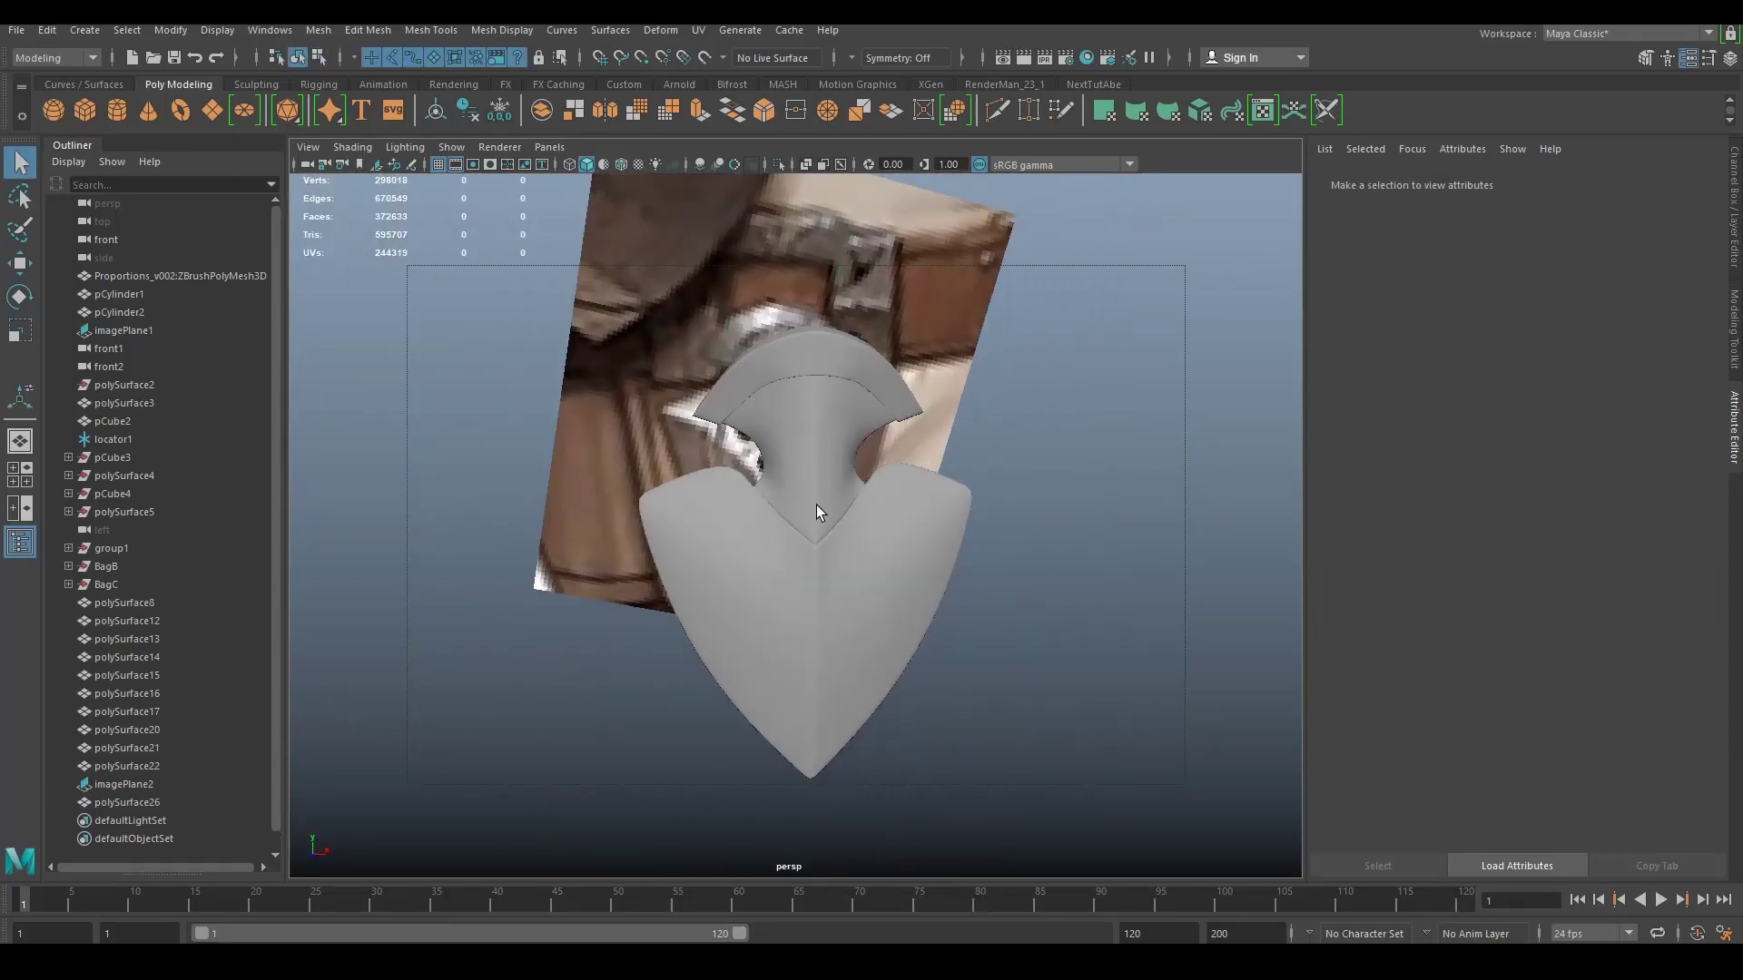
pyautogui.keyDown('alt'); pyautogui.moveTo(815, 504); pyautogui.dragTo(799, 538); pyautogui.keyUp('alt')
pyautogui.click(804, 568)
pyautogui.press('1')
pyautogui.scroll(6, 728, 510)
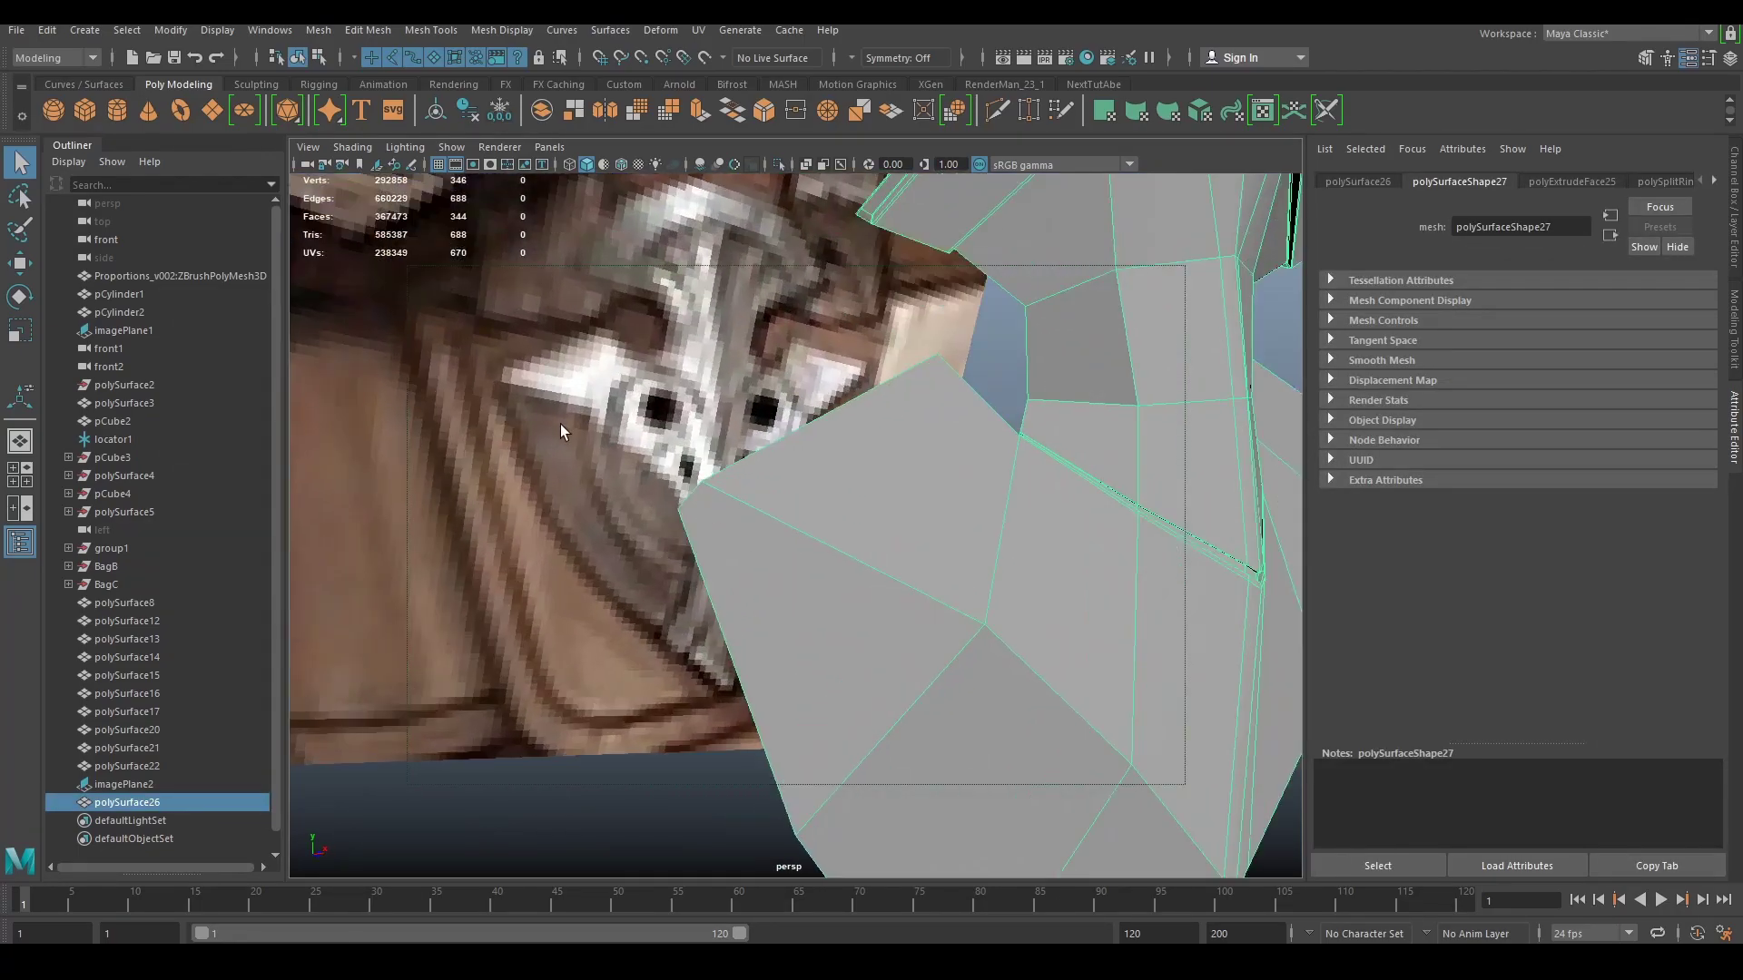
pyautogui.scroll(-5, 581, 429)
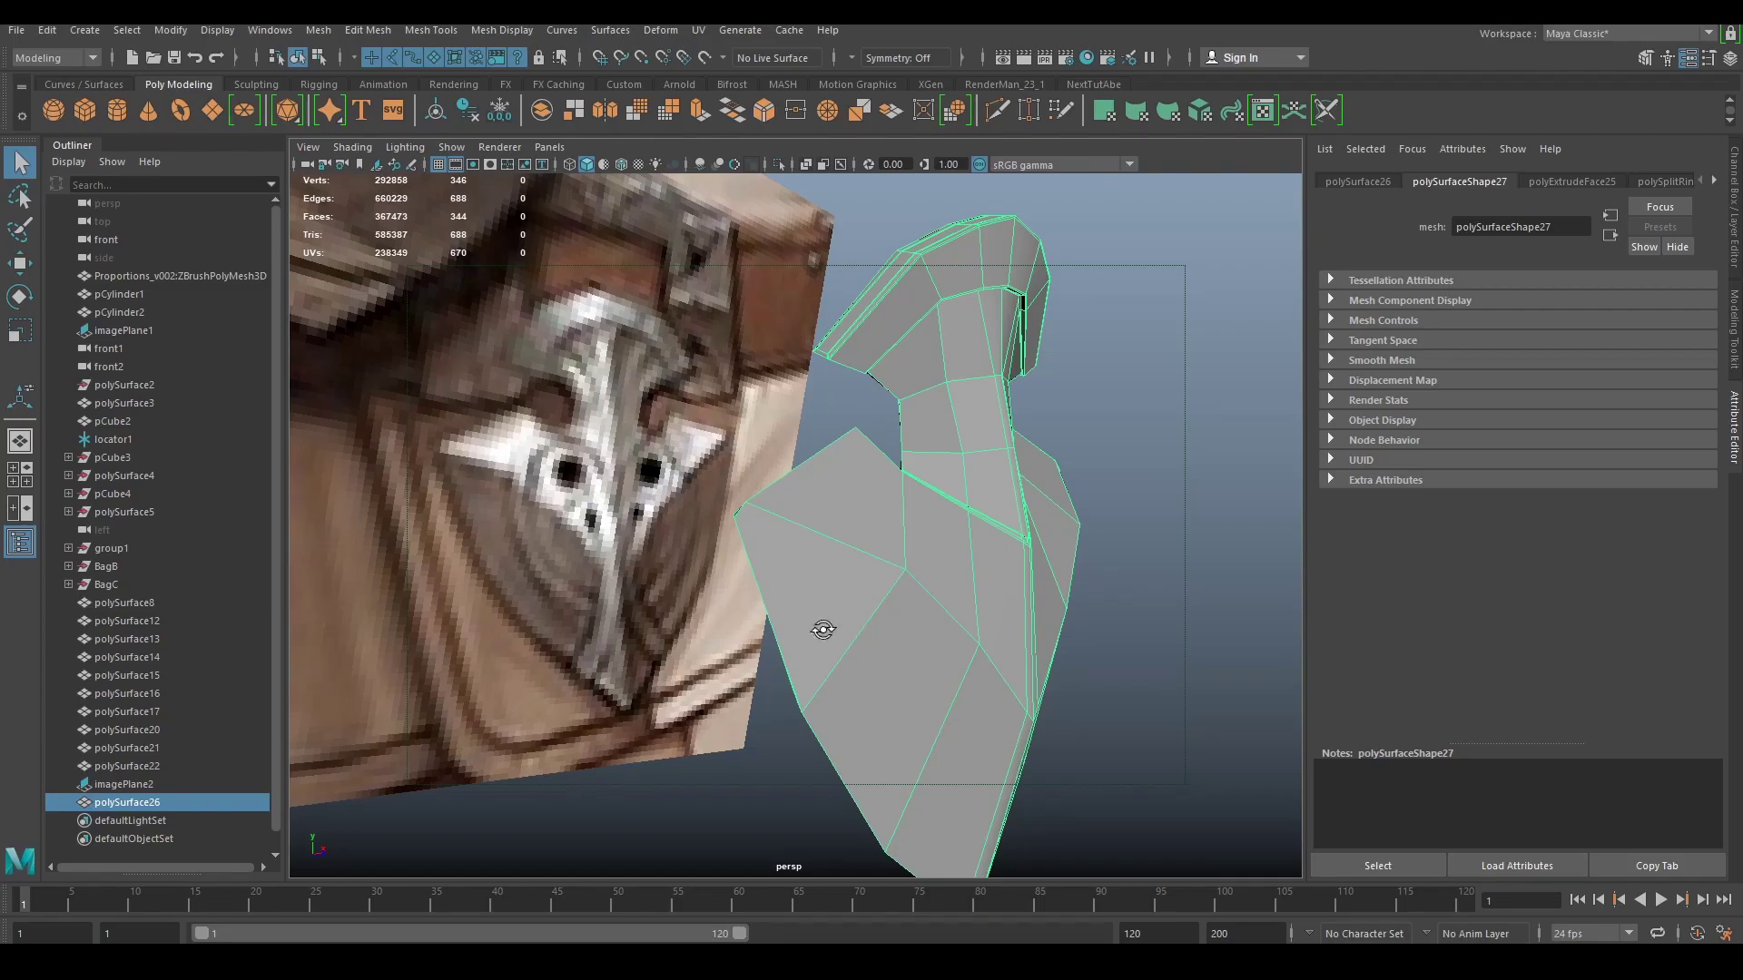
pyautogui.keyDown('alt'); pyautogui.moveTo(823, 629); pyautogui.dragTo(581, 553); pyautogui.keyUp('alt')
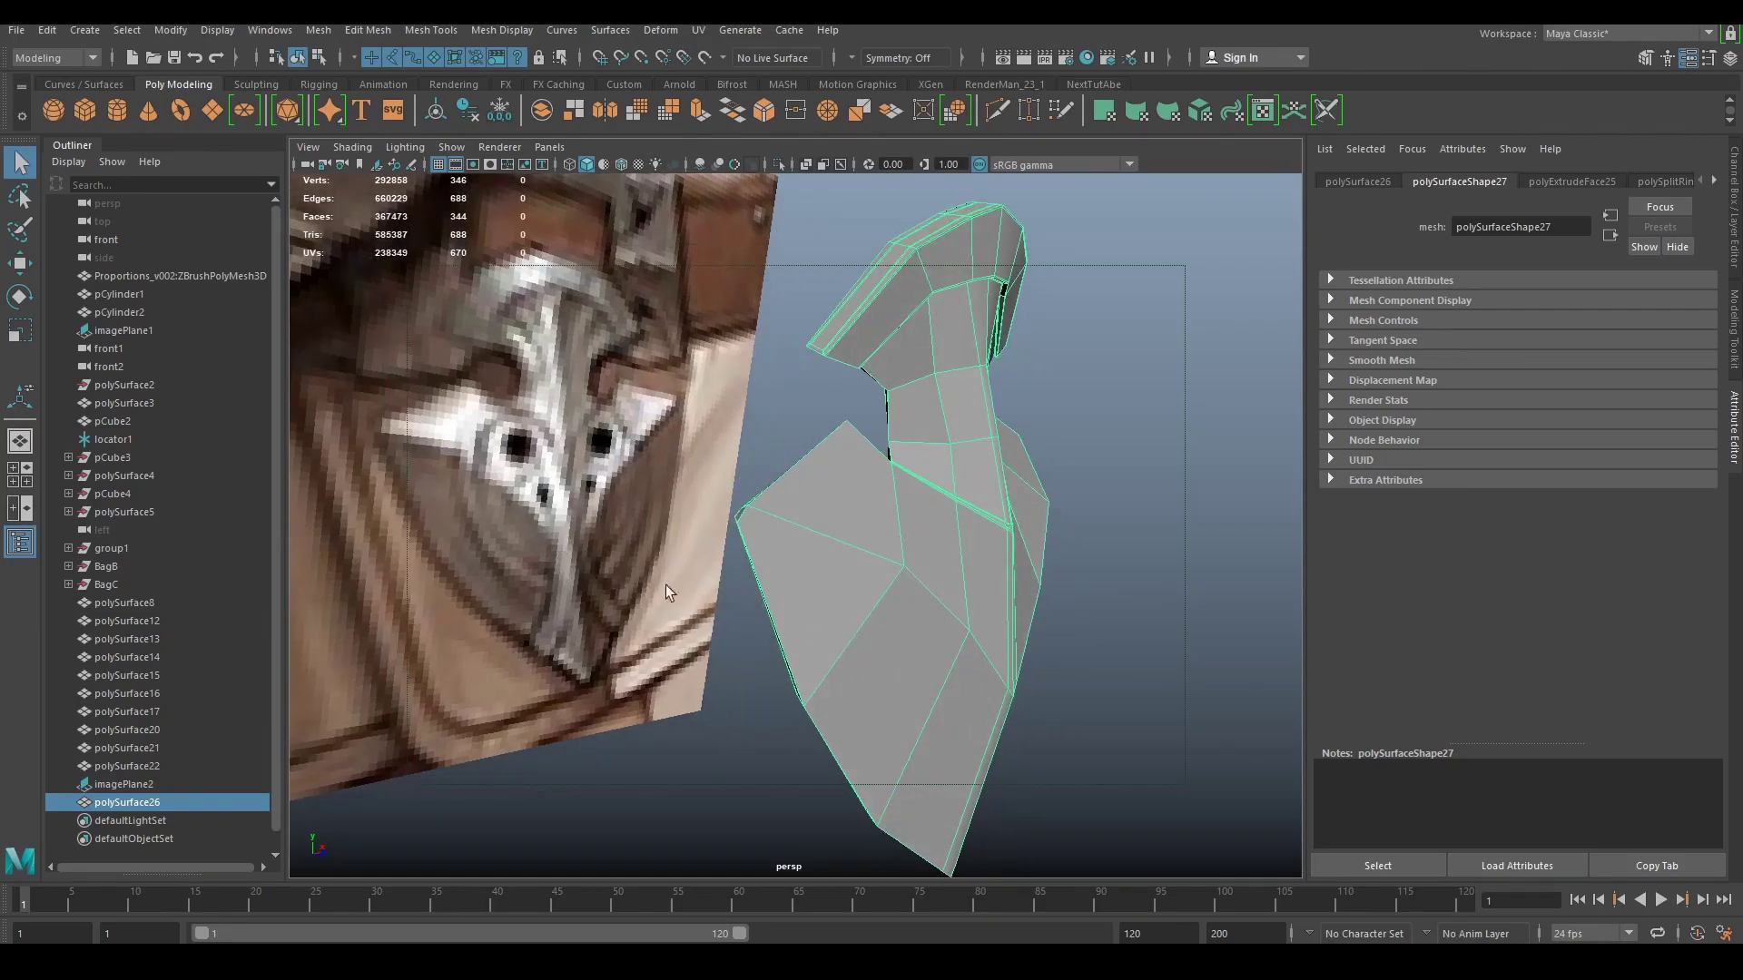
# Step: Delete the faces of the emblem's left half in the front wireframe view, and return to the shaded perspective view
pyautogui.keyDown('alt'); pyautogui.moveTo(869, 526); pyautogui.dragTo(815, 461); pyautogui.keyUp('alt')
pyautogui.keyDown('alt'); pyautogui.moveTo(1017, 717); pyautogui.dragTo(938, 572, button='middle'); pyautogui.keyUp('alt')
pyautogui.keyDown('alt'); pyautogui.moveTo(937, 571); pyautogui.dragTo(832, 402); pyautogui.keyUp('alt')
pyautogui.scroll(-5, 881, 481)
pyautogui.press('space')
pyautogui.moveTo(832, 401); pyautogui.dragTo(841, 443)
pyautogui.press('4')
pyautogui.scroll(-10, 857, 504)
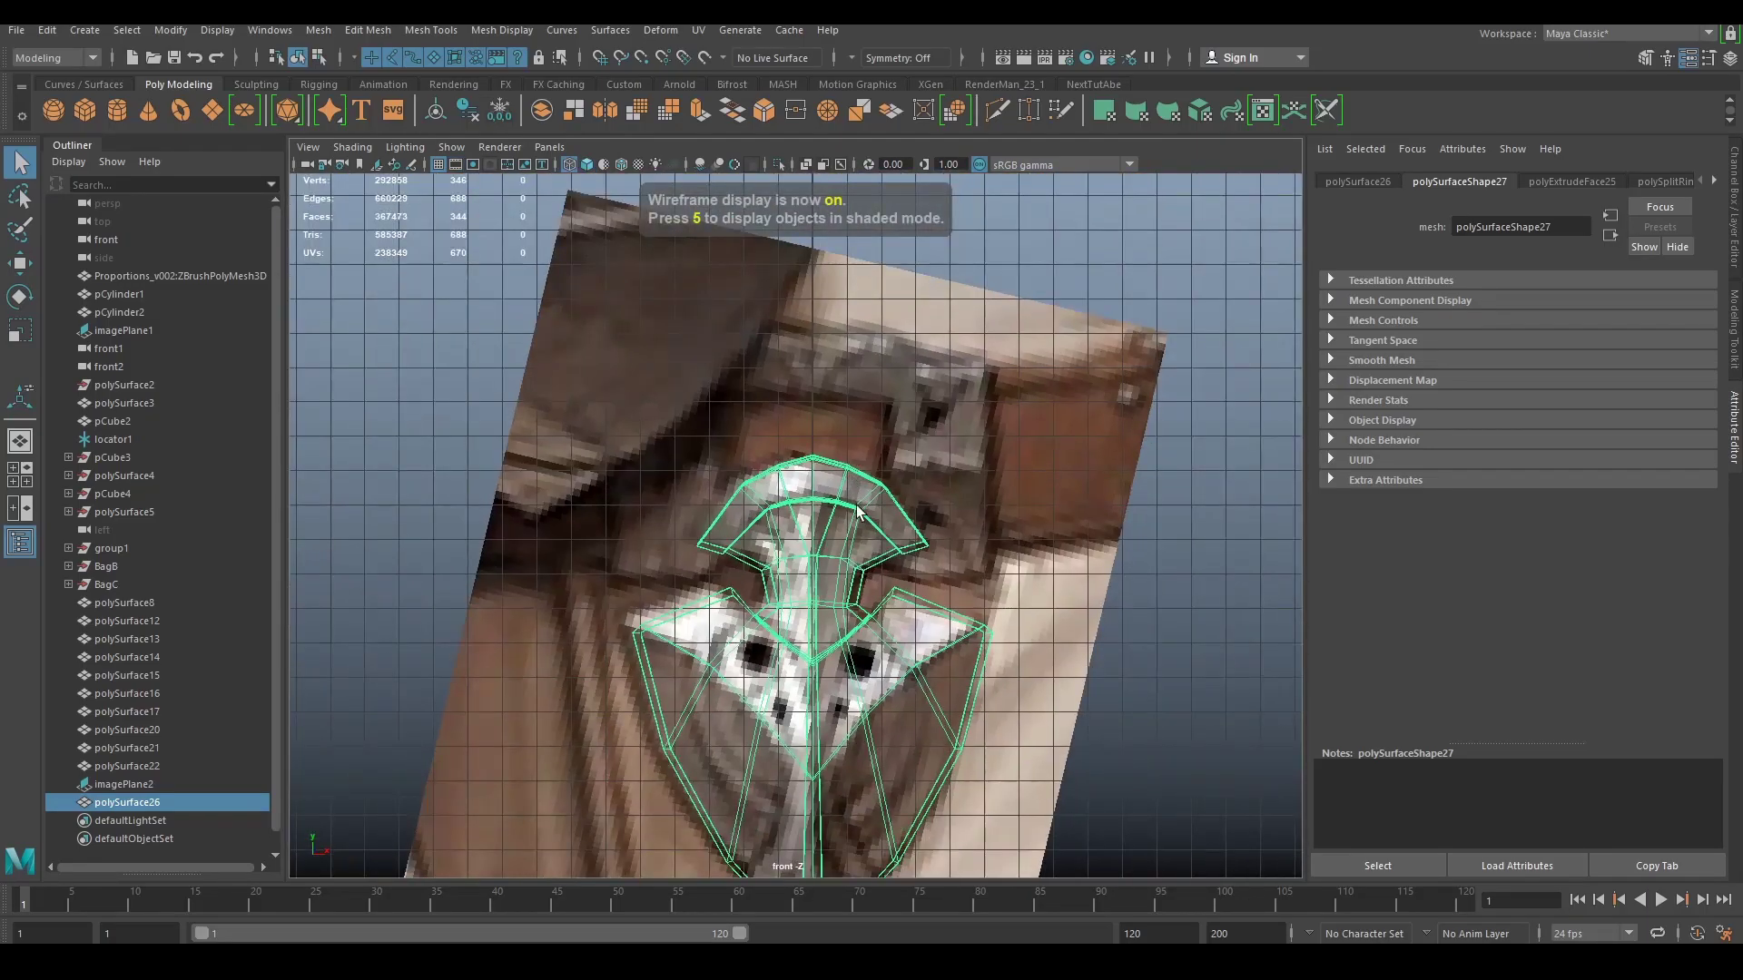
pyautogui.rightClick(793, 347)
pyautogui.moveTo(795, 348); pyautogui.dragTo(778, 386, button='right')
pyautogui.moveTo(575, 191); pyautogui.dragTo(806, 868)
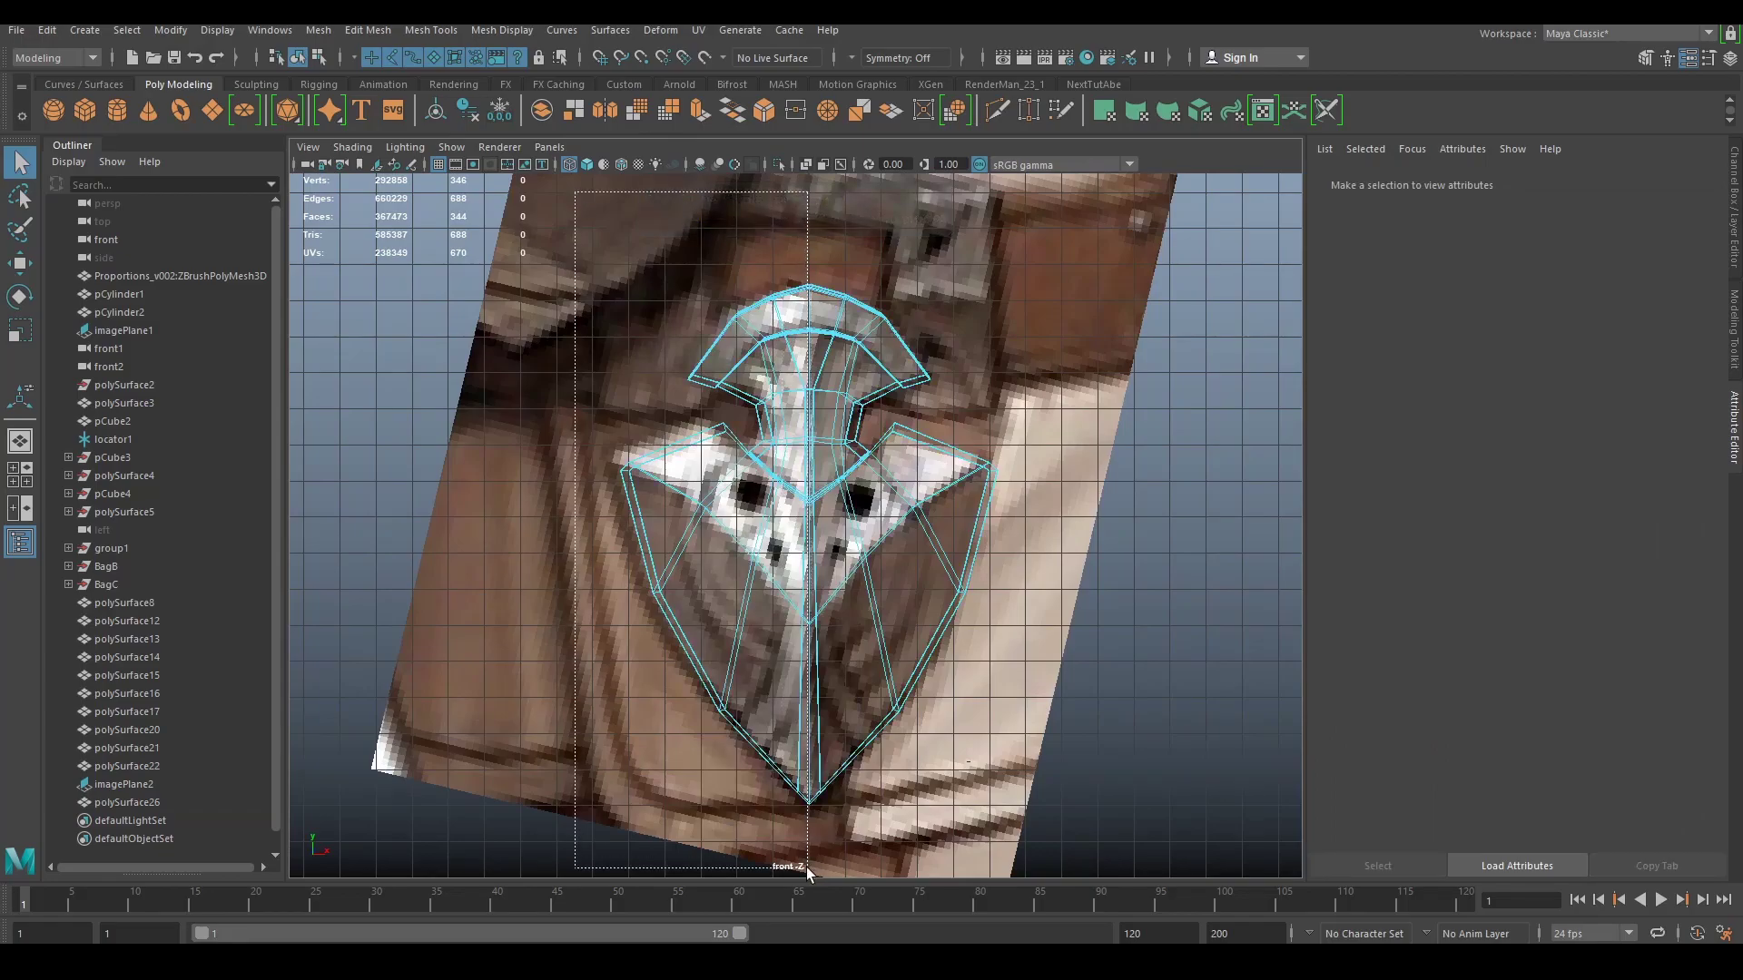
pyautogui.press('Delete')
pyautogui.scroll(5, 919, 545)
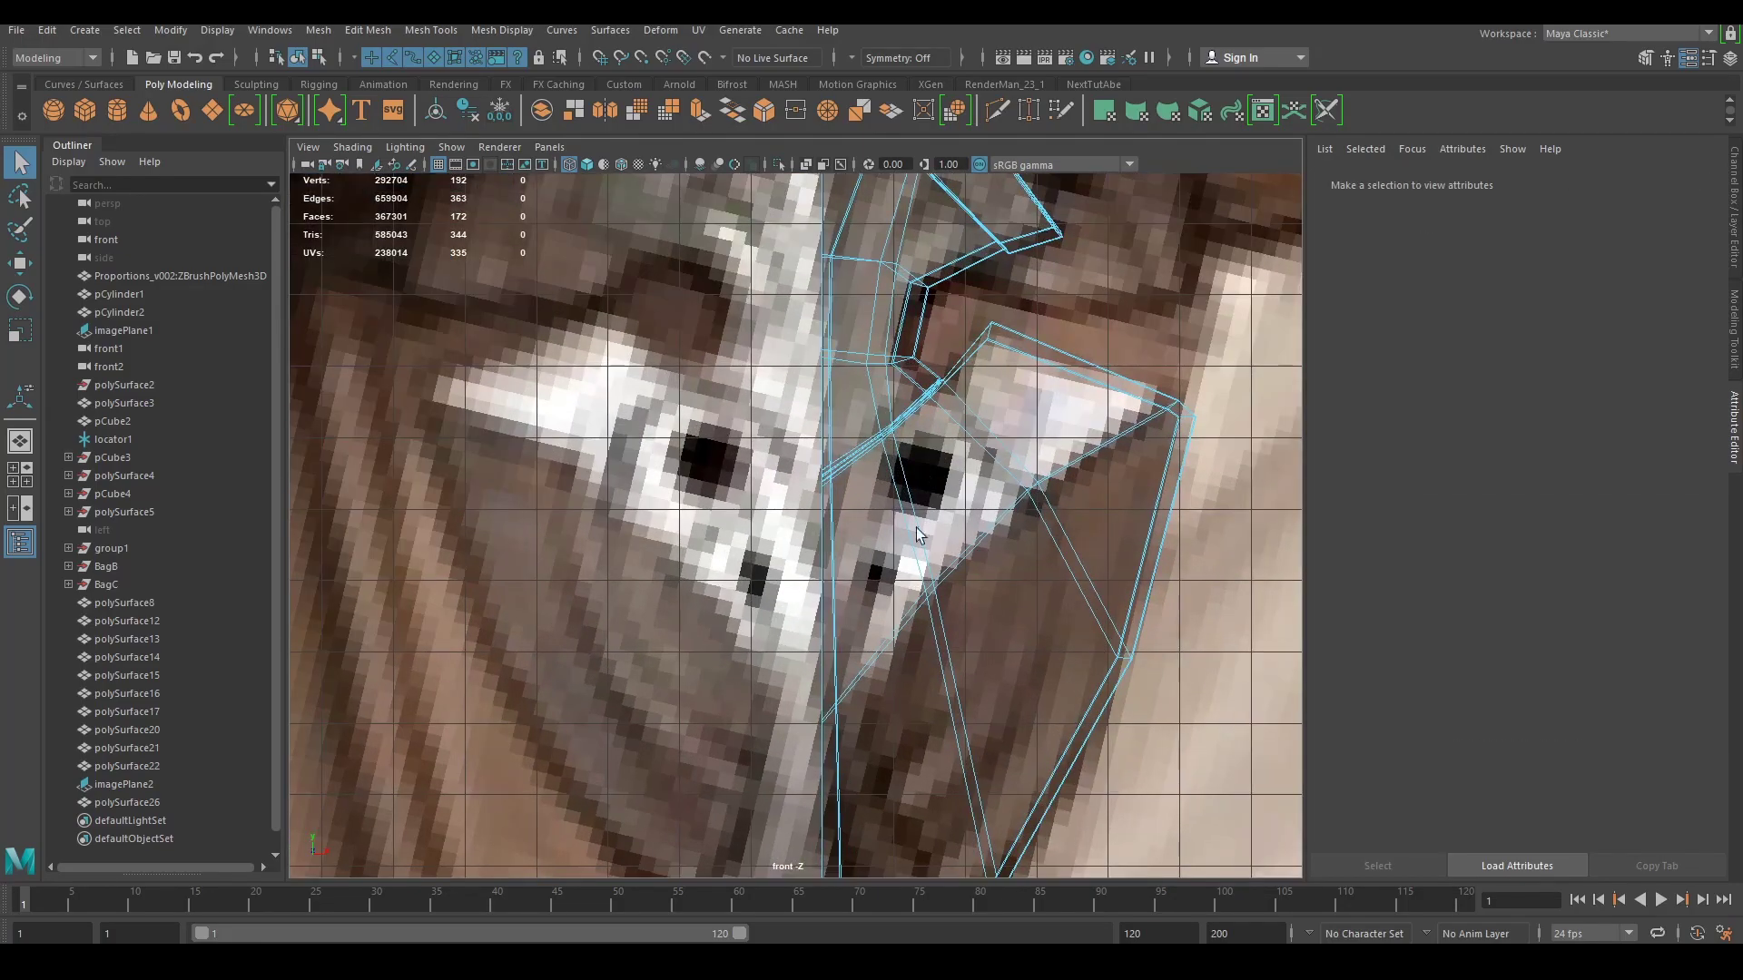
pyautogui.keyDown('alt'); pyautogui.moveTo(927, 638); pyautogui.dragTo(859, 447, button='middle'); pyautogui.keyUp('alt')
pyautogui.press('space')
pyautogui.moveTo(855, 452); pyautogui.dragTo(779, 442)
pyautogui.press('5')
pyautogui.scroll(4, 852, 490)
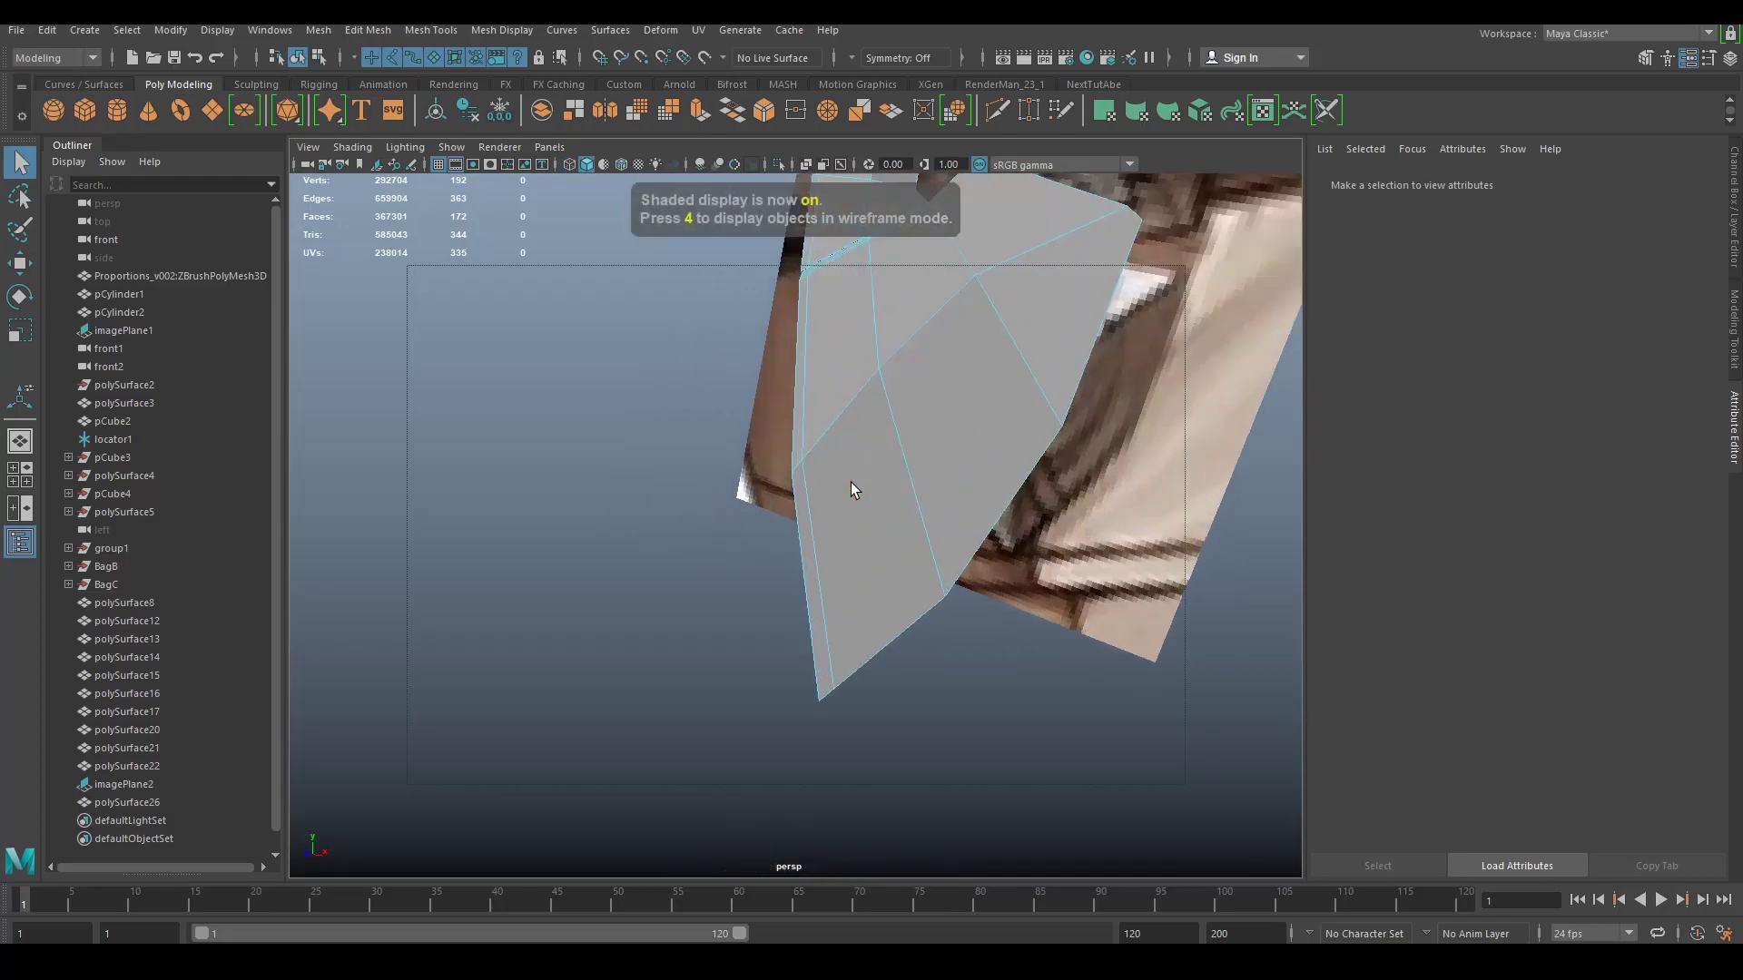
# Step: Try to begin a Multi-Cut line where the shield's diagonal ridge meets the center line
pyautogui.keyDown('alt'); pyautogui.moveTo(852, 490); pyautogui.dragTo(875, 509); pyautogui.keyUp('alt')
pyautogui.scroll(4, 875, 510)
pyautogui.moveTo(878, 509)
pyautogui.keyDown('alt'); pyautogui.mouseDown(button='middle')
pyautogui.moveTo(821, 514)
pyautogui.moveTo(764, 597)
pyautogui.moveTo(766, 498)
pyautogui.mouseUp(button='middle'); pyautogui.keyUp('alt')
pyautogui.scroll(-3, 763, 597)
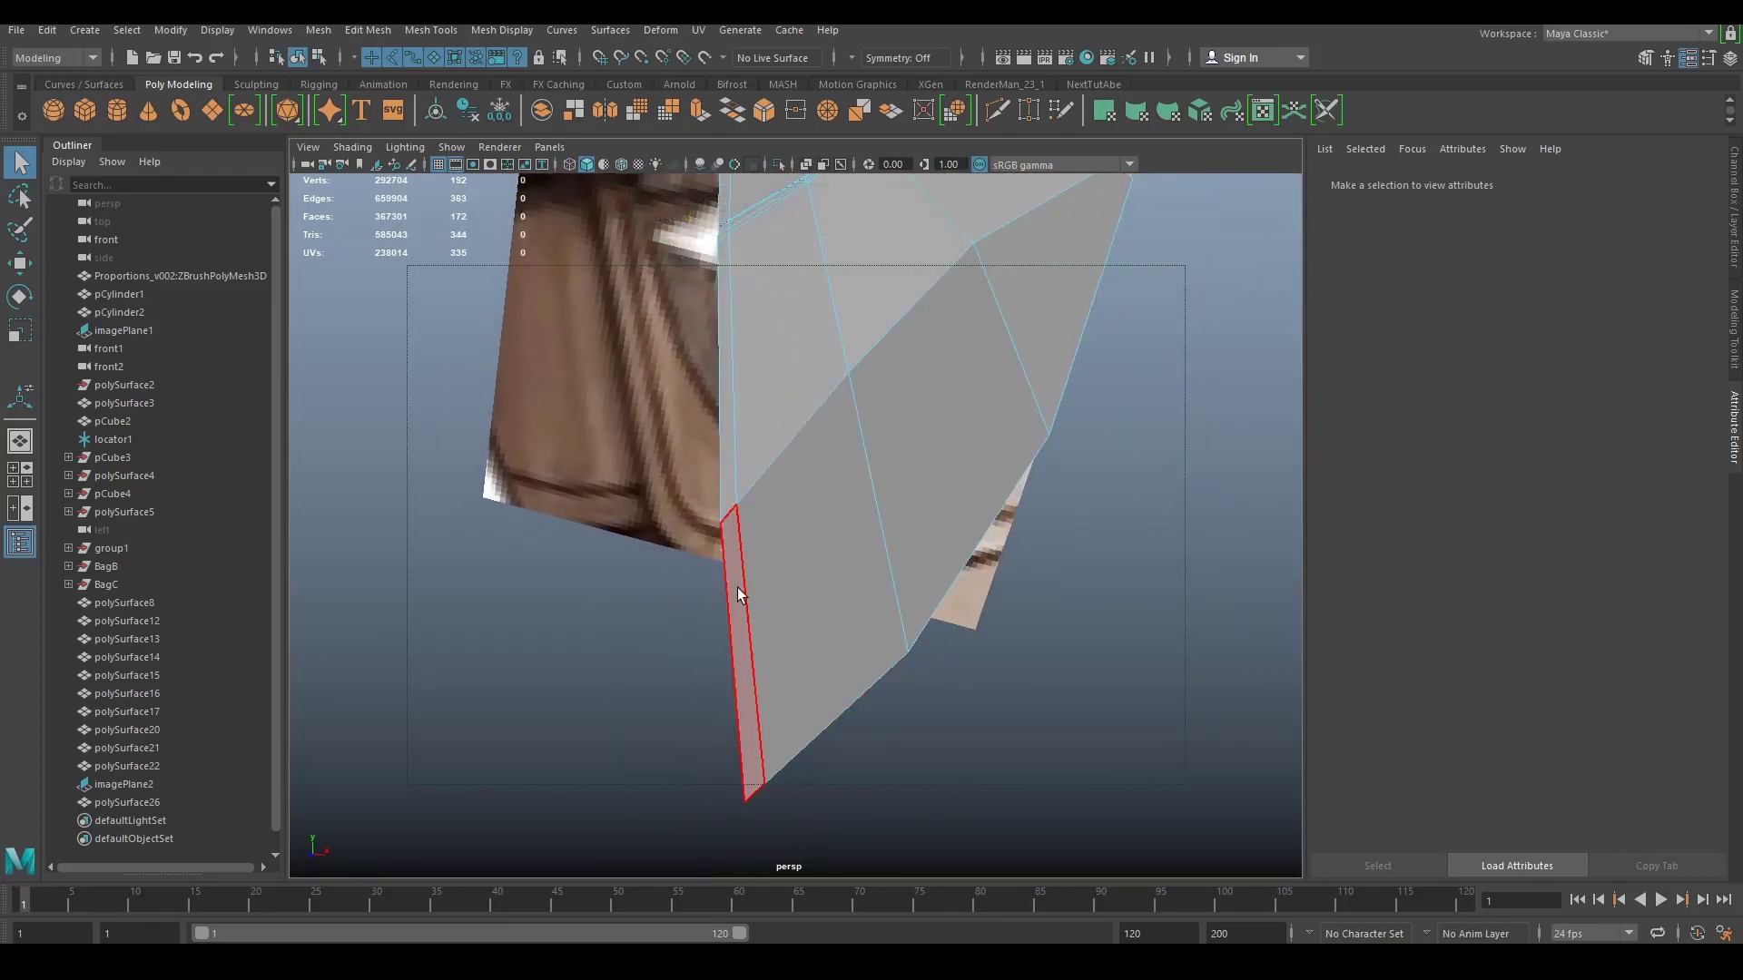
pyautogui.scroll(2, 815, 521)
pyautogui.keyDown('alt'); pyautogui.moveTo(744, 570); pyautogui.dragTo(803, 553); pyautogui.keyUp('alt')
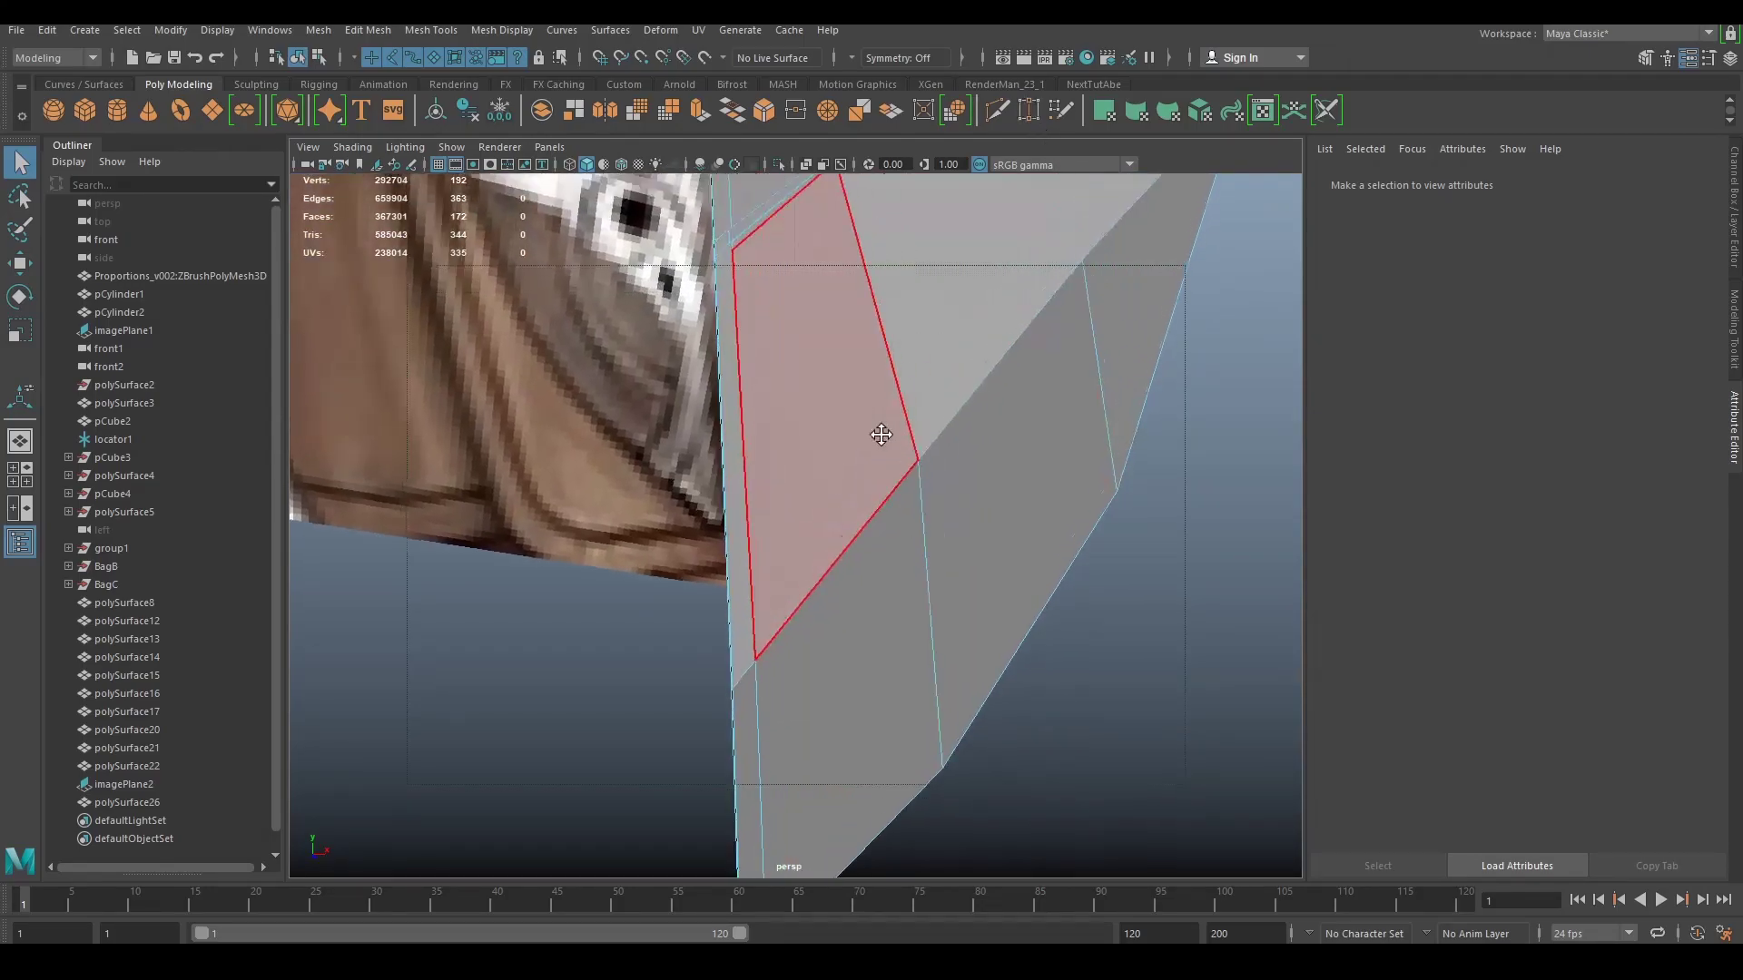
pyautogui.scroll(1, 1031, 169)
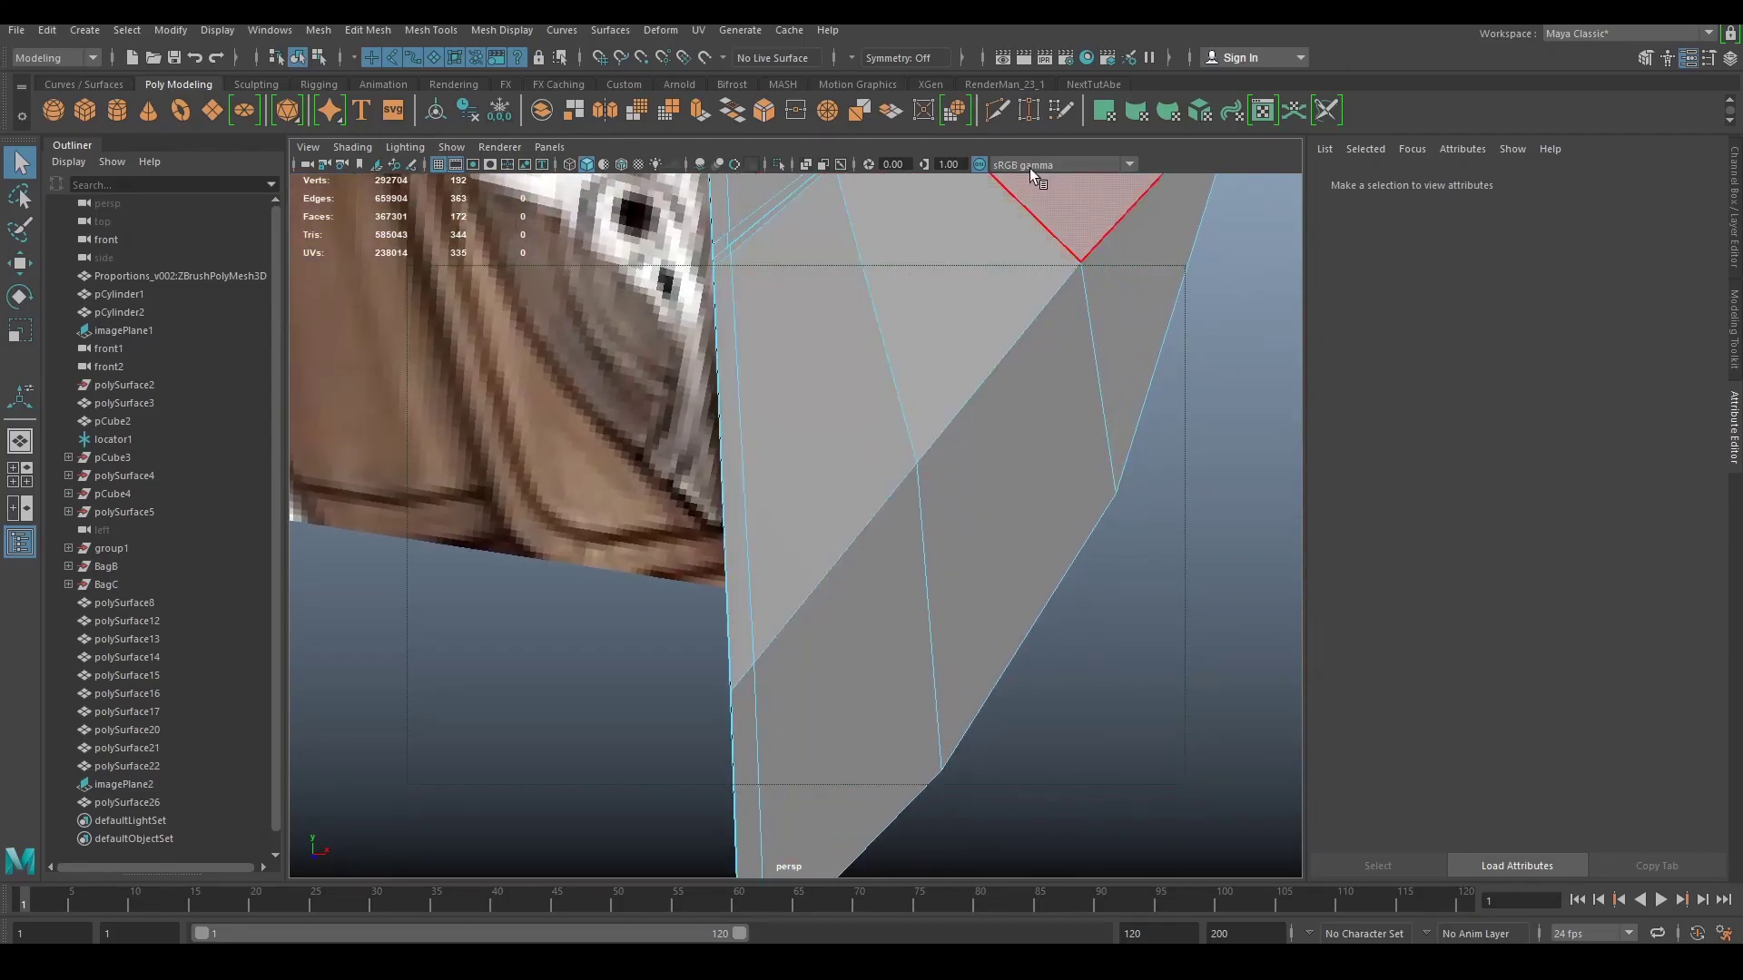
pyautogui.click(997, 114)
pyautogui.scroll(-3, 850, 564)
pyautogui.click(768, 556)
pyautogui.scroll(3, 817, 563)
pyautogui.keyDown('alt'); pyautogui.moveTo(881, 448); pyautogui.dragTo(858, 483); pyautogui.keyUp('alt')
pyautogui.hotkey('ctrl', 'z')
pyautogui.scroll(-2, 828, 510)
pyautogui.scroll(2, 827, 512)
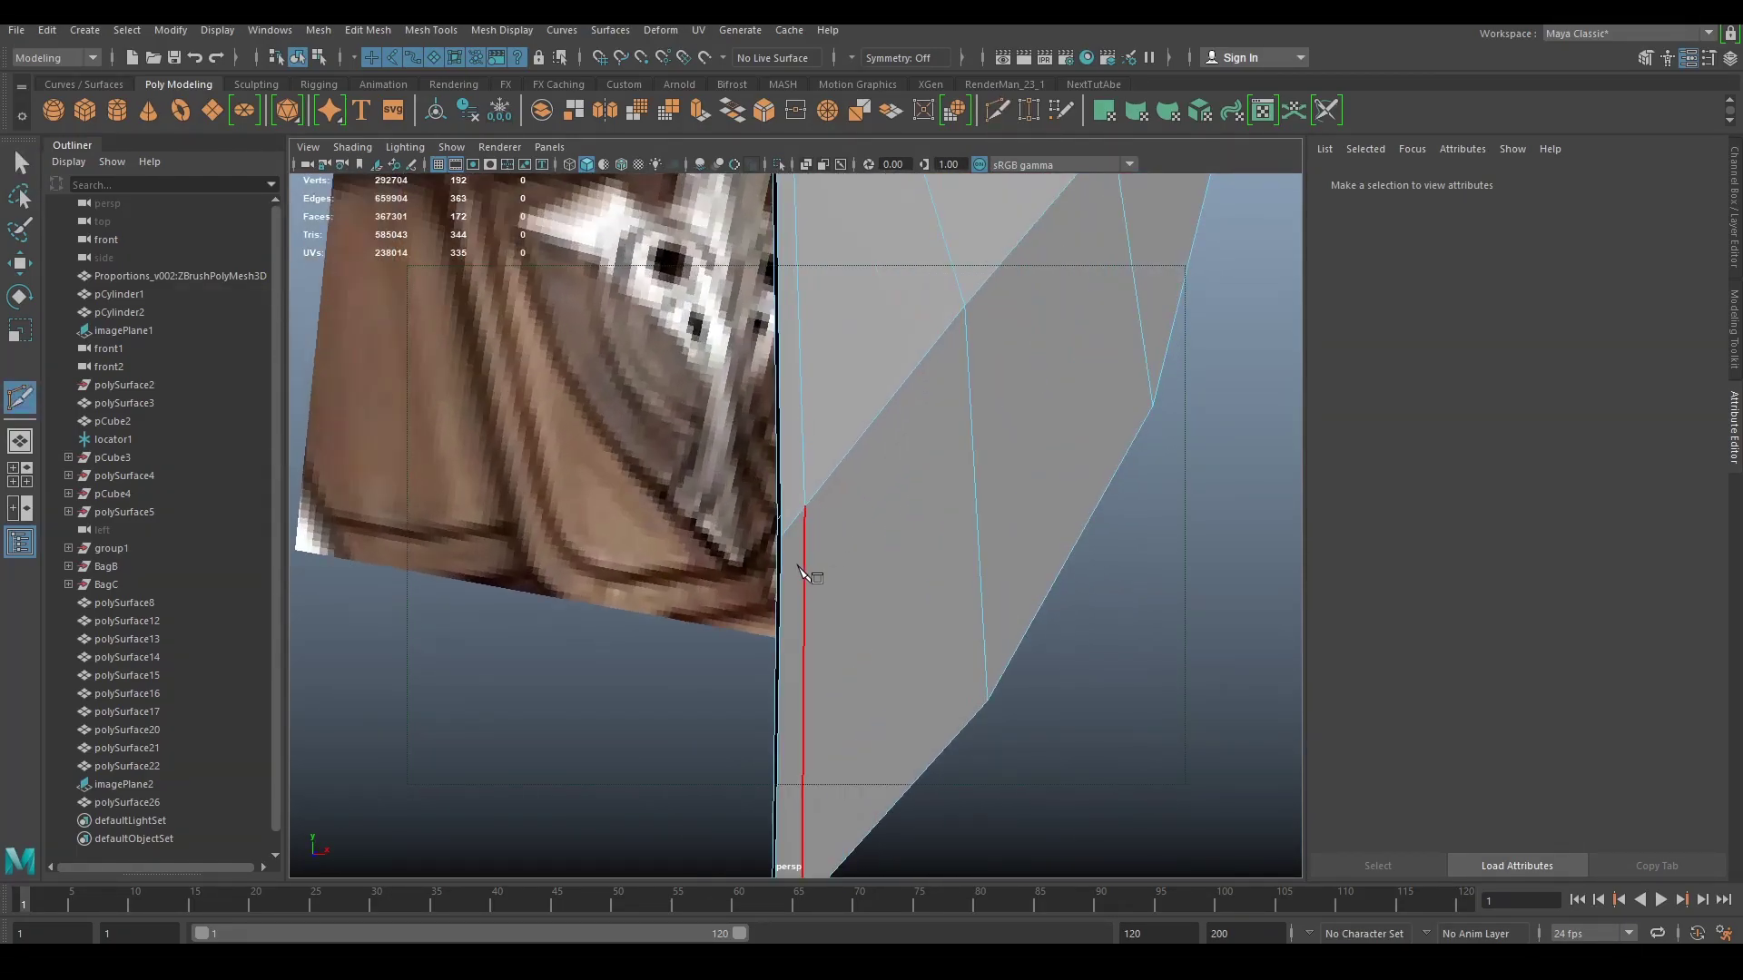
pyautogui.hotkey('ctrl', 'z')
# Step: Cut an edge line with Multi-Cut just above the shield's diagonal ridge, from the front center line around the side to the back's center line
pyautogui.keyDown('alt'); pyautogui.moveTo(841, 566); pyautogui.dragTo(868, 481, button='middle'); pyautogui.keyUp('alt')
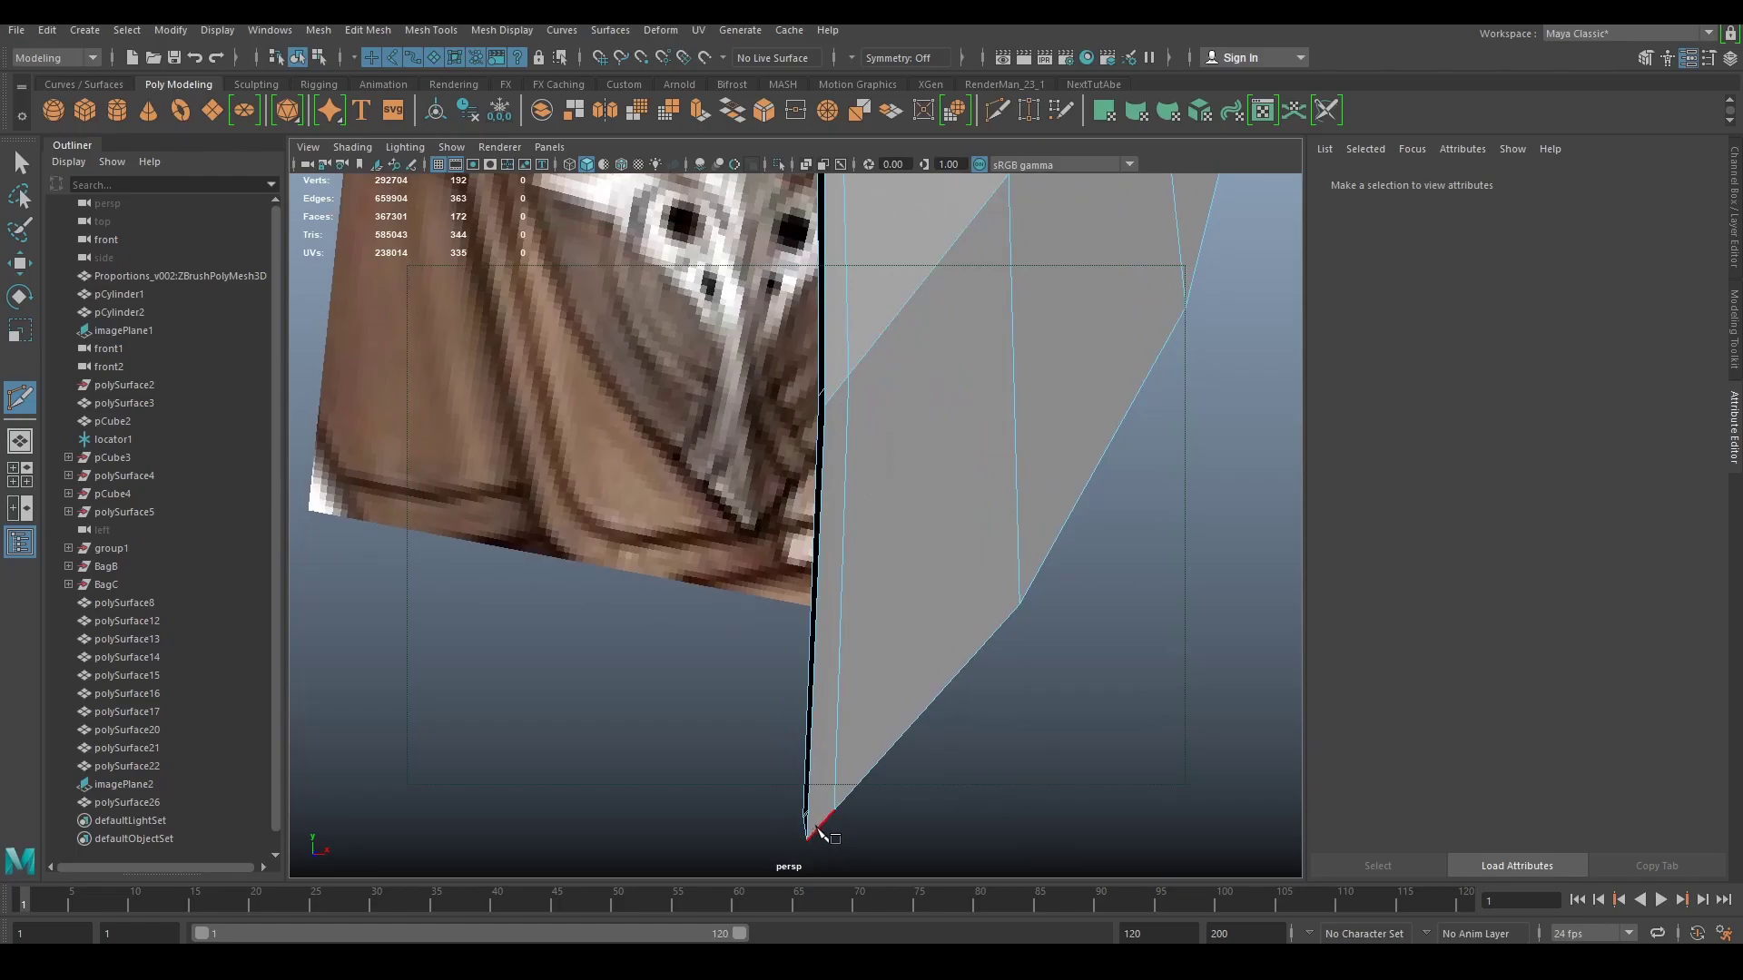
pyautogui.click(817, 831)
pyautogui.scroll(3, 872, 439)
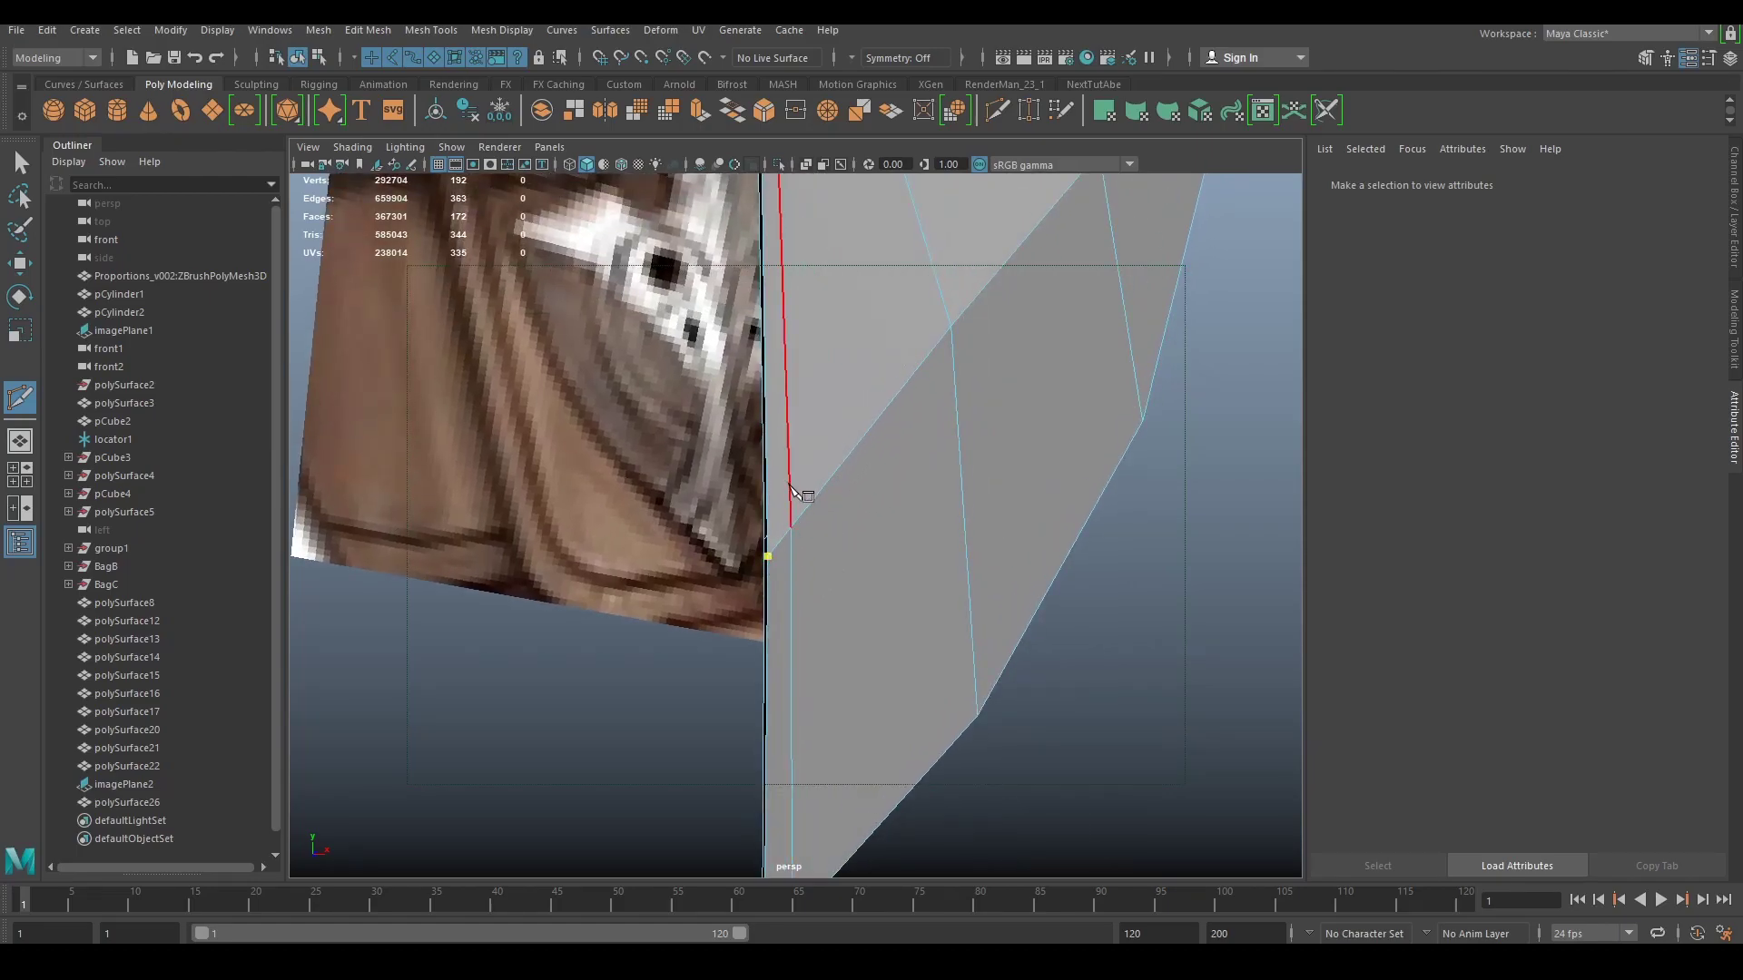
pyautogui.click(789, 487)
pyautogui.keyDown('alt'); pyautogui.moveTo(840, 423); pyautogui.dragTo(832, 449, button='middle'); pyautogui.keyUp('alt')
pyautogui.click(925, 336)
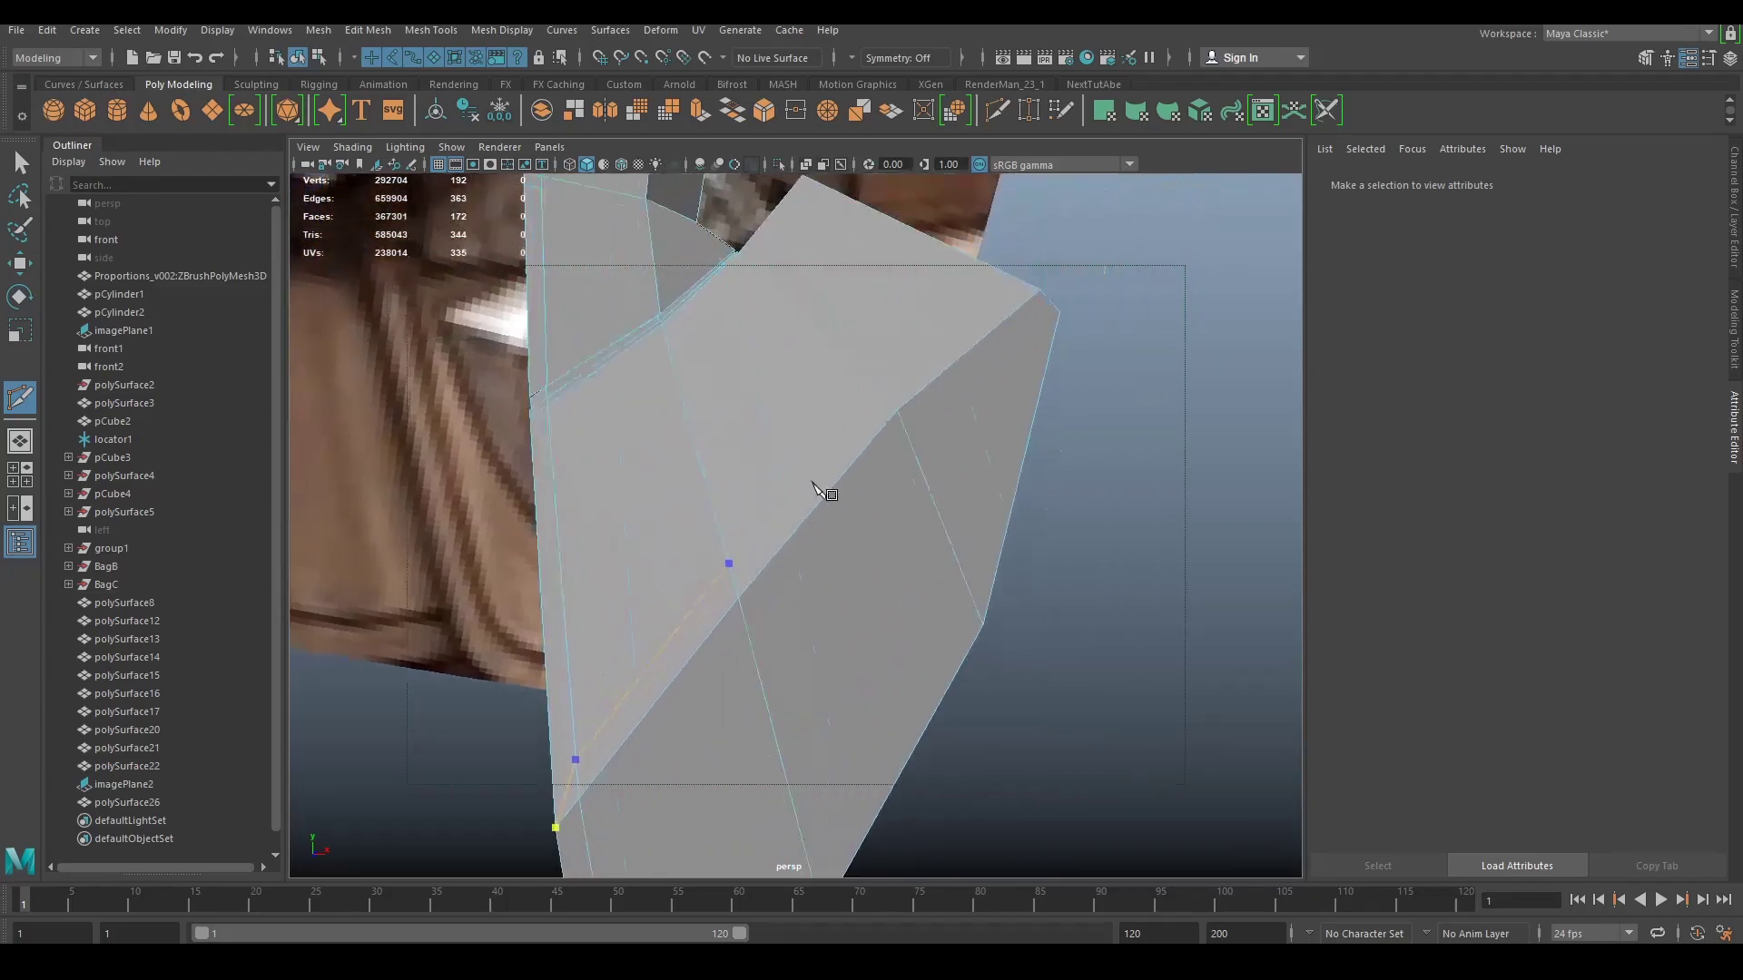
pyautogui.keyDown('alt'); pyautogui.moveTo(913, 394); pyautogui.dragTo(655, 487); pyautogui.keyUp('alt')
pyautogui.scroll(2, 743, 563)
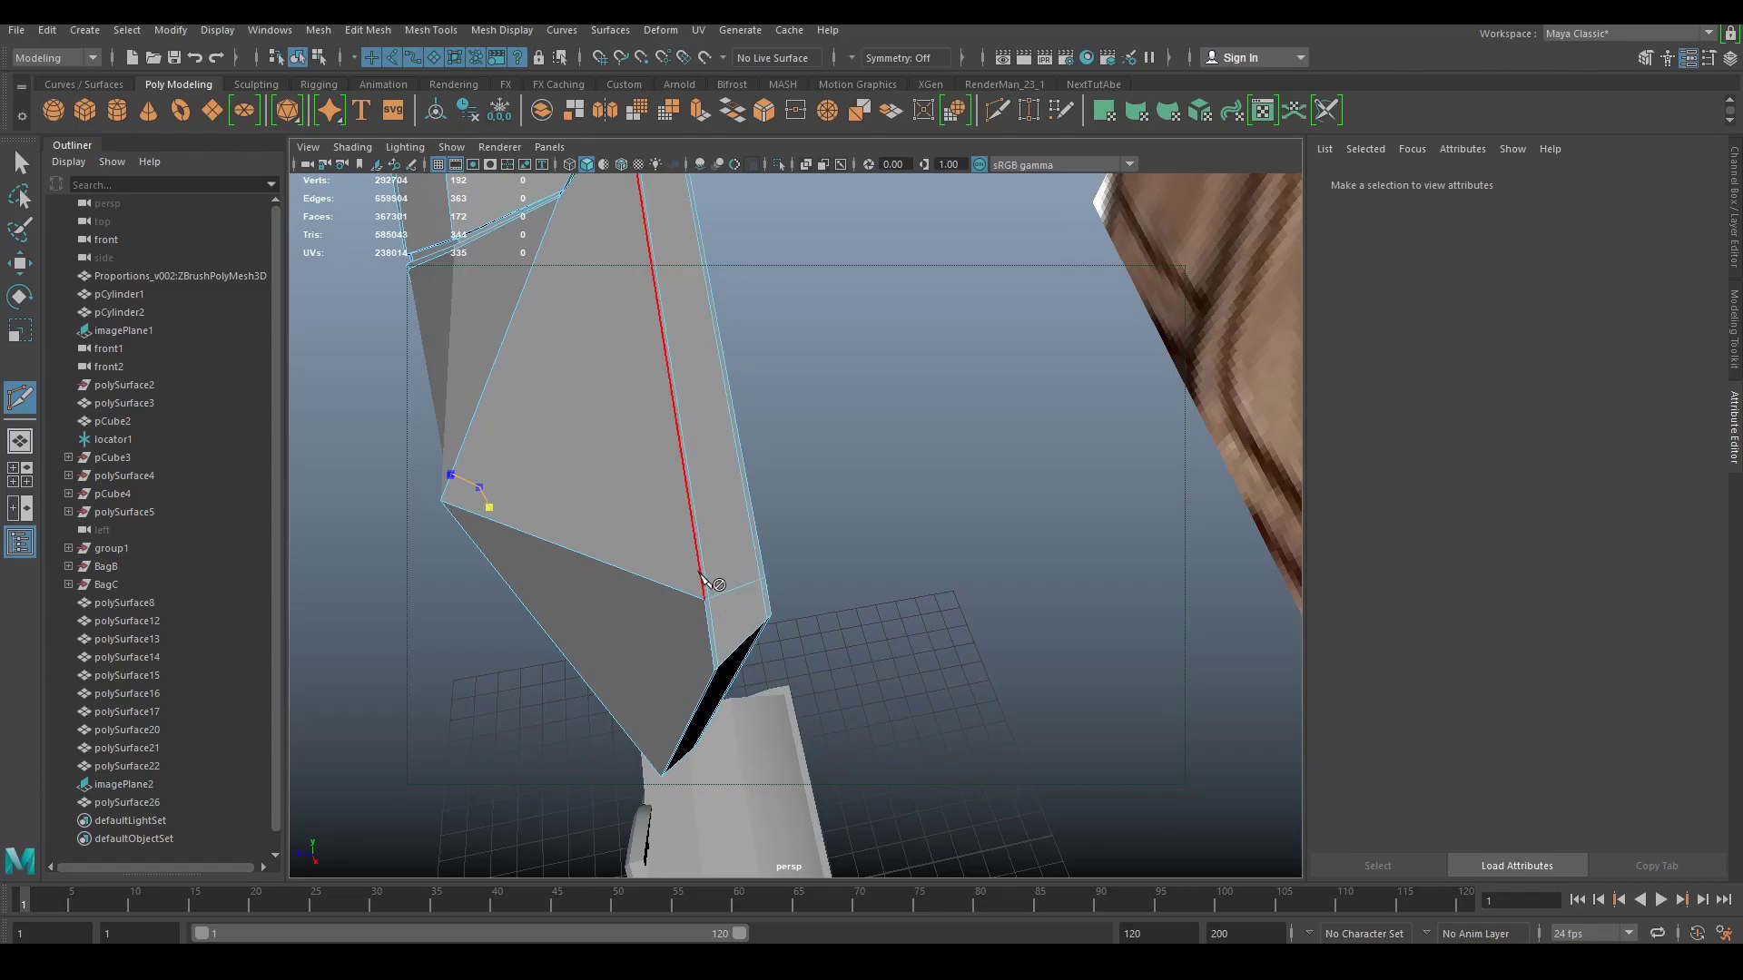
pyautogui.keyDown('alt'); pyautogui.moveTo(711, 575); pyautogui.dragTo(732, 536); pyautogui.keyUp('alt')
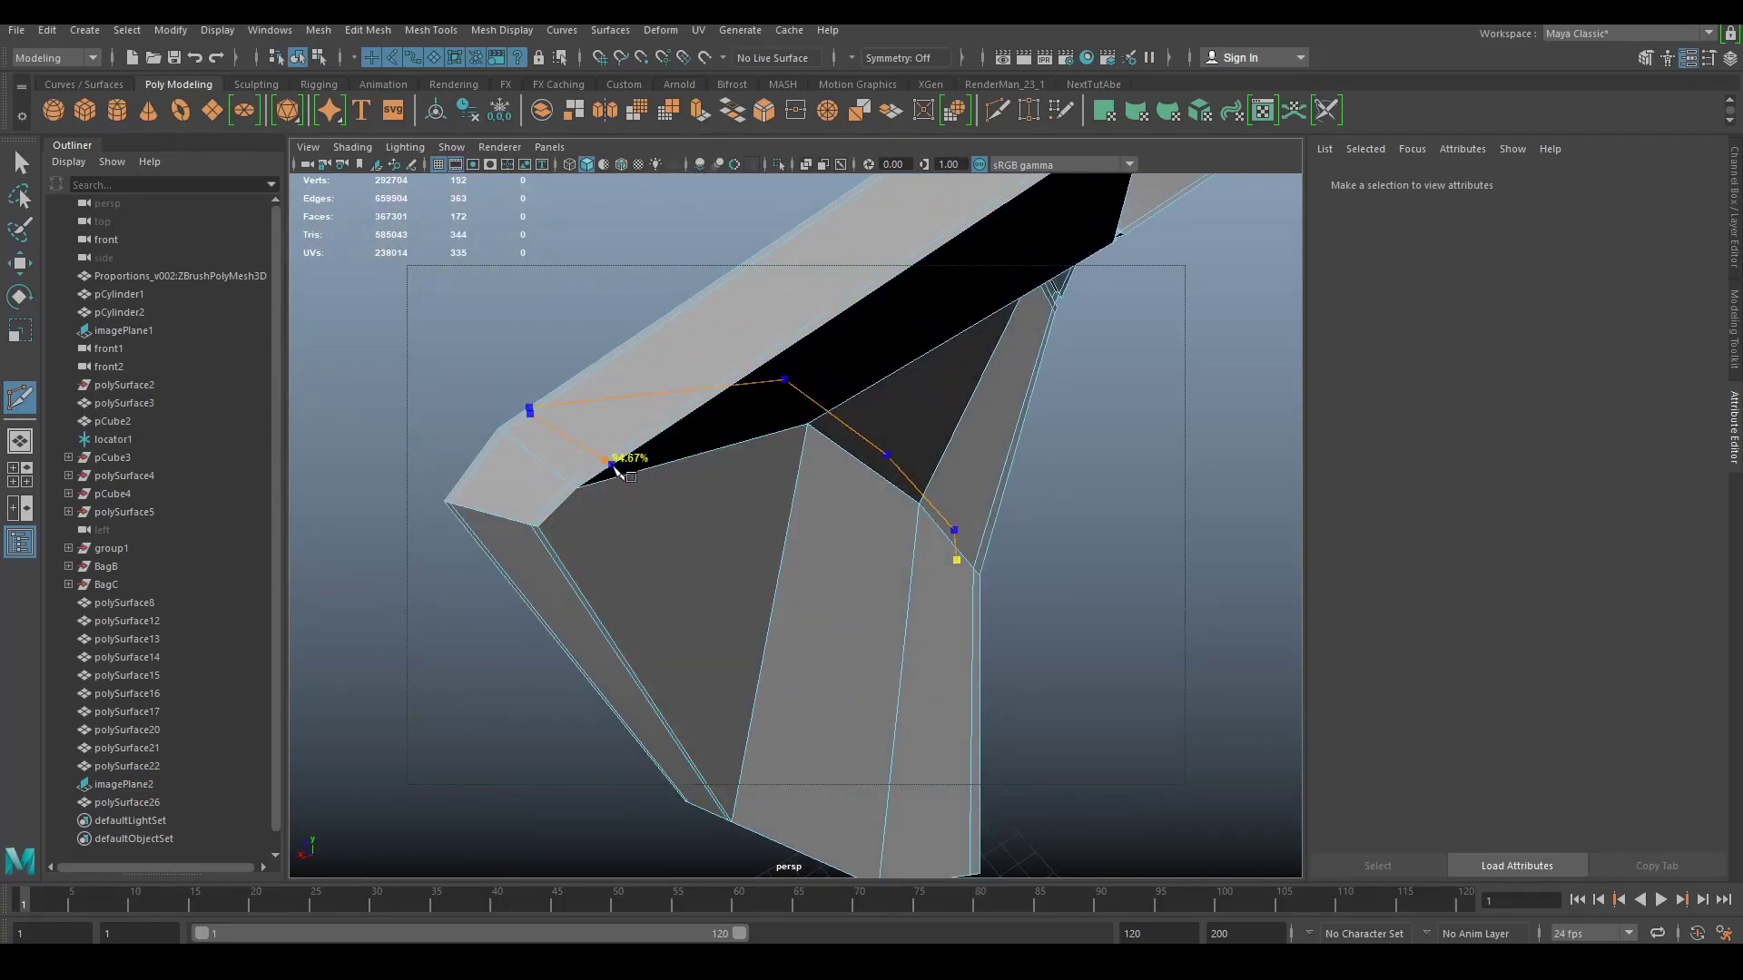
pyautogui.keyDown('alt'); pyautogui.moveTo(673, 490); pyautogui.dragTo(926, 673); pyautogui.keyUp('alt')
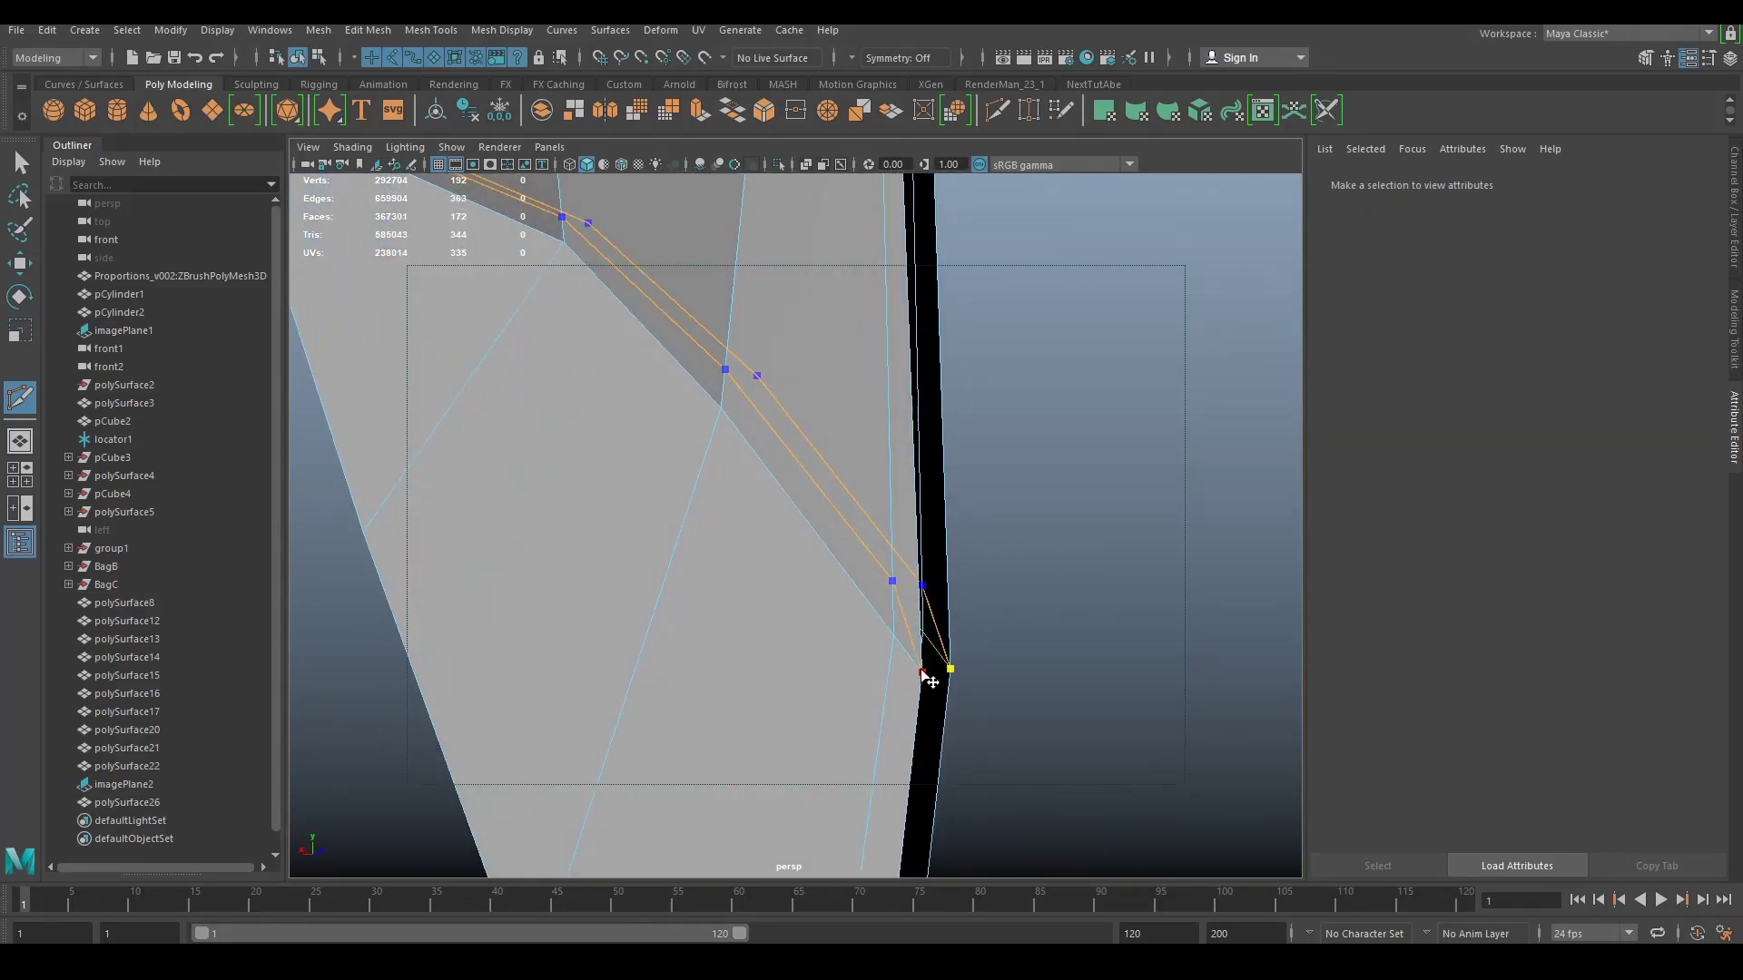
pyautogui.keyDown('alt'); pyautogui.moveTo(1025, 627); pyautogui.dragTo(790, 614); pyautogui.keyUp('alt')
pyautogui.press('q')
# Step: Cut a short edge on the front from the inner vertical edge just below the diagonal ridge to a point on the ridge
pyautogui.keyDown('alt'); pyautogui.moveTo(761, 585); pyautogui.dragTo(824, 513, button='middle'); pyautogui.keyUp('alt')
pyautogui.moveTo(824, 513); pyautogui.dragTo(782, 441, button='right')
pyautogui.scroll(-3, 828, 522)
pyautogui.scroll(-2, 829, 521)
pyautogui.keyDown('alt'); pyautogui.moveTo(829, 520); pyautogui.dragTo(887, 465, button='middle'); pyautogui.keyUp('alt')
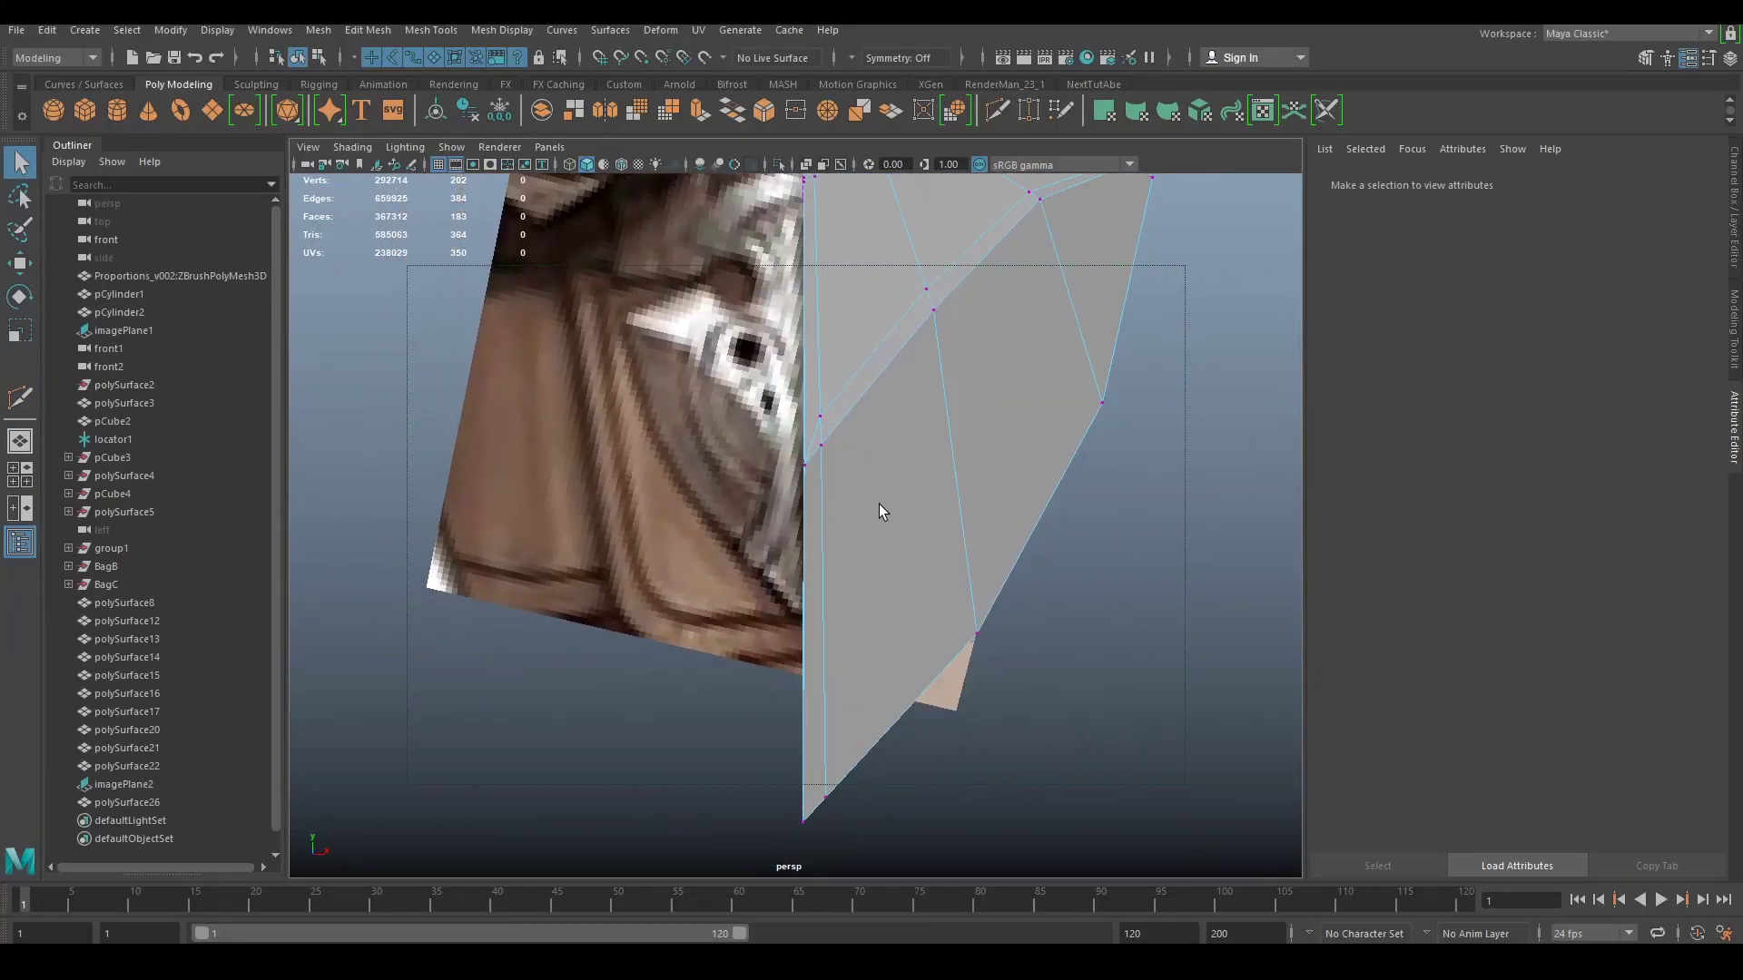
pyautogui.keyDown('alt'); pyautogui.moveTo(879, 504); pyautogui.dragTo(897, 521); pyautogui.keyUp('alt')
pyautogui.scroll(4, 820, 440)
pyautogui.moveTo(814, 430)
pyautogui.keyDown('alt'); pyautogui.mouseDown(button='middle')
pyautogui.moveTo(800, 465)
pyautogui.moveTo(837, 415)
pyautogui.mouseUp(button='middle'); pyautogui.keyUp('alt')
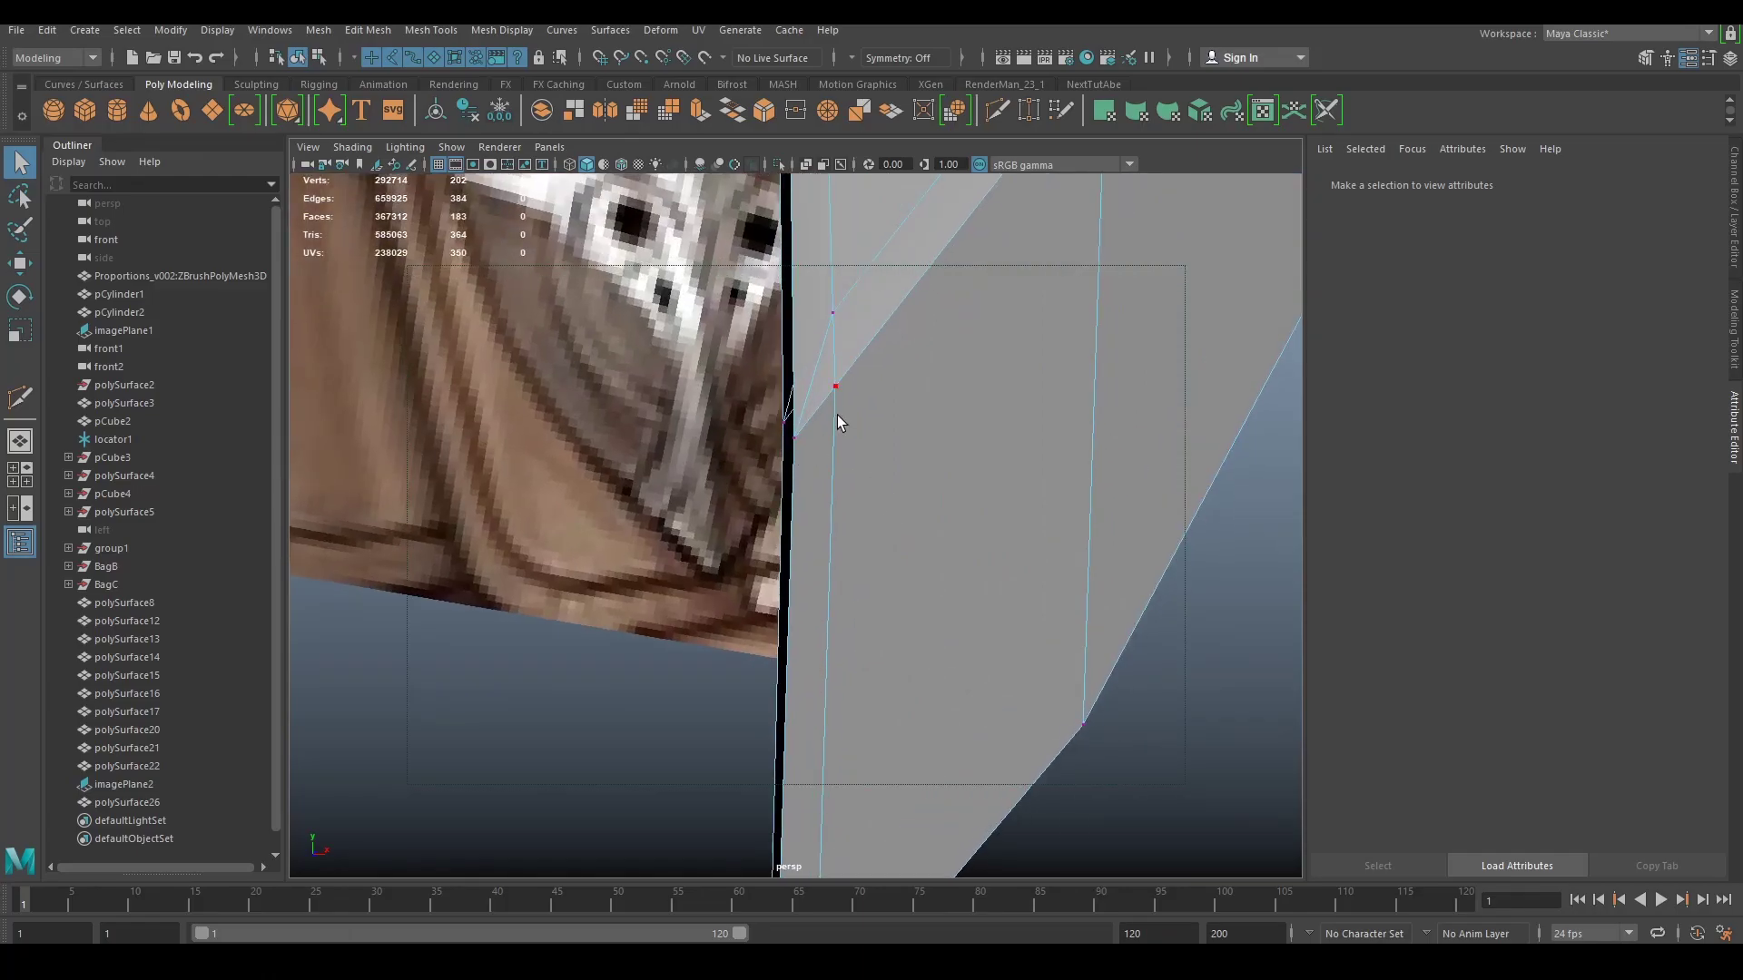
pyautogui.moveTo(836, 415); pyautogui.dragTo(831, 433, button='right')
pyautogui.keyDown('alt'); pyautogui.moveTo(833, 440); pyautogui.dragTo(840, 443); pyautogui.keyUp('alt')
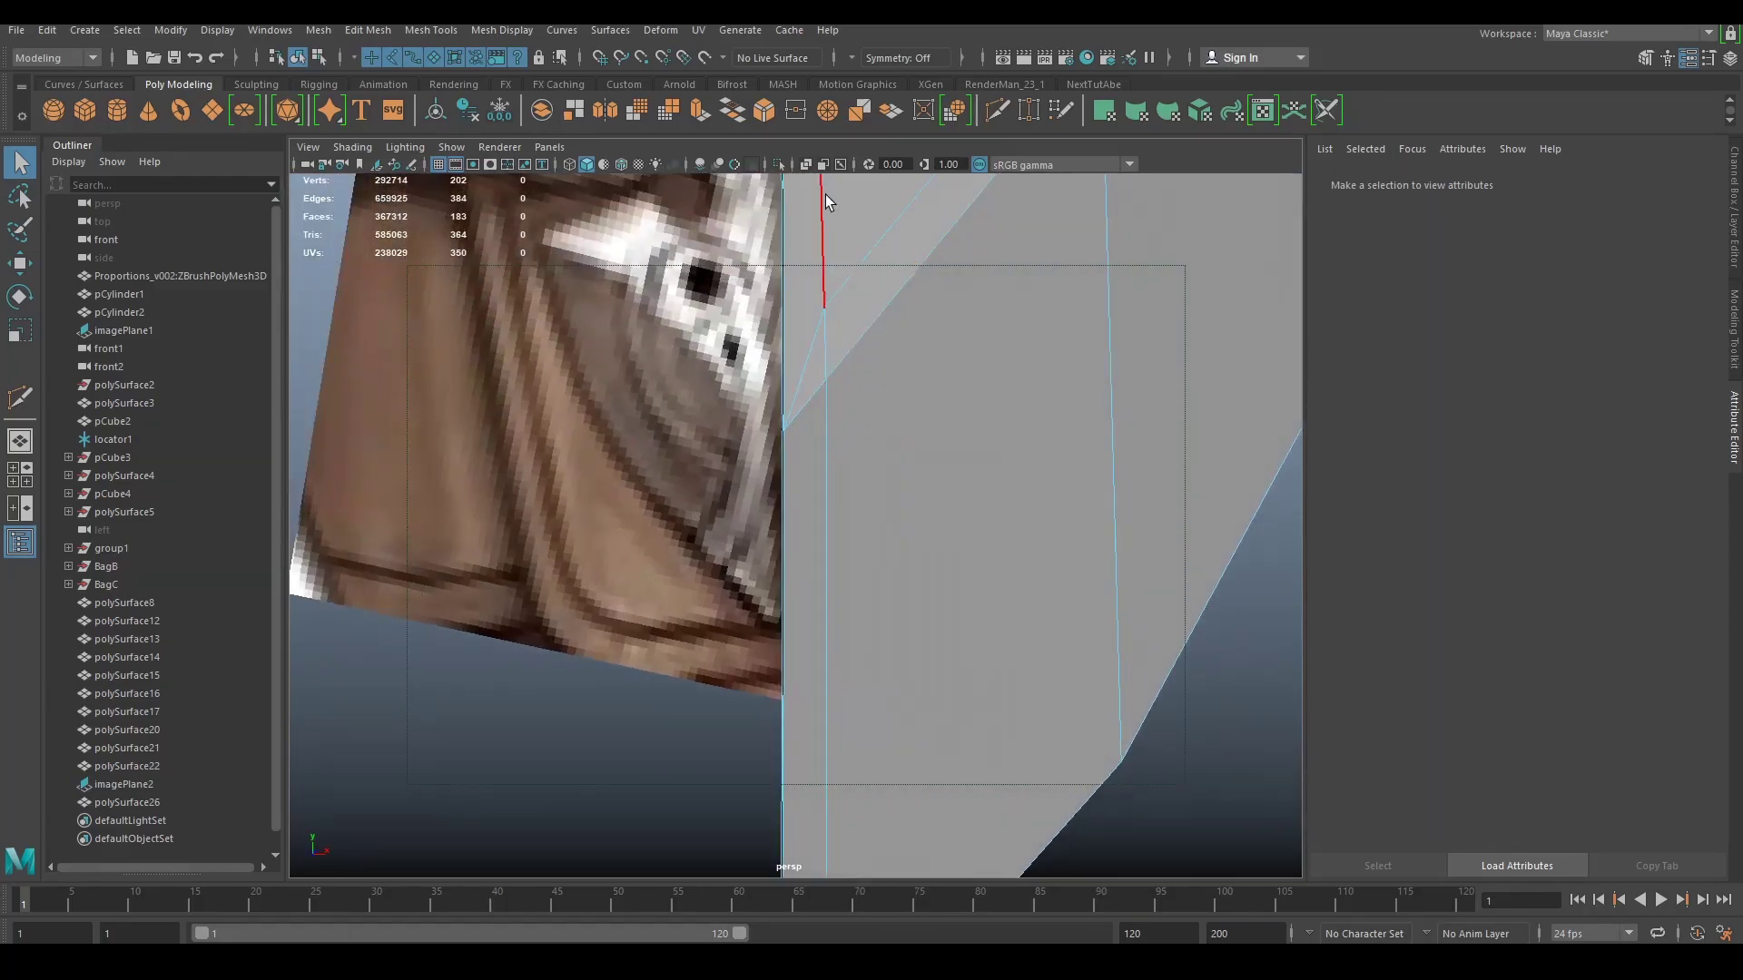
pyautogui.click(995, 112)
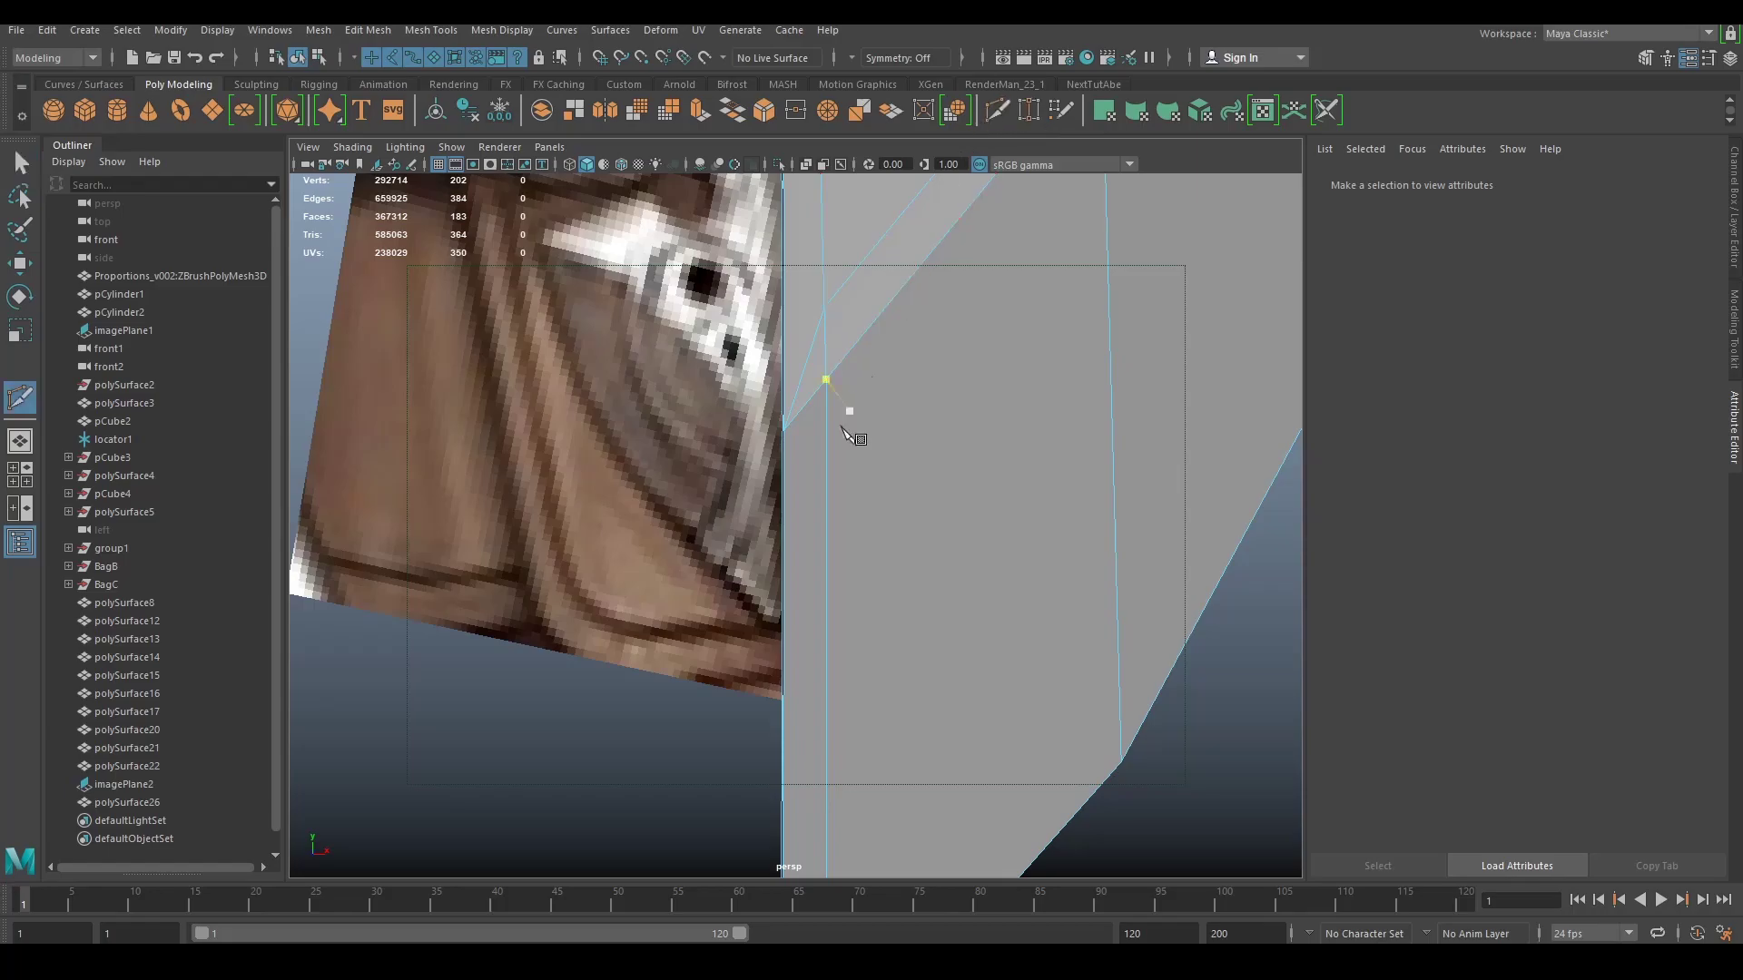
pyautogui.click(827, 453)
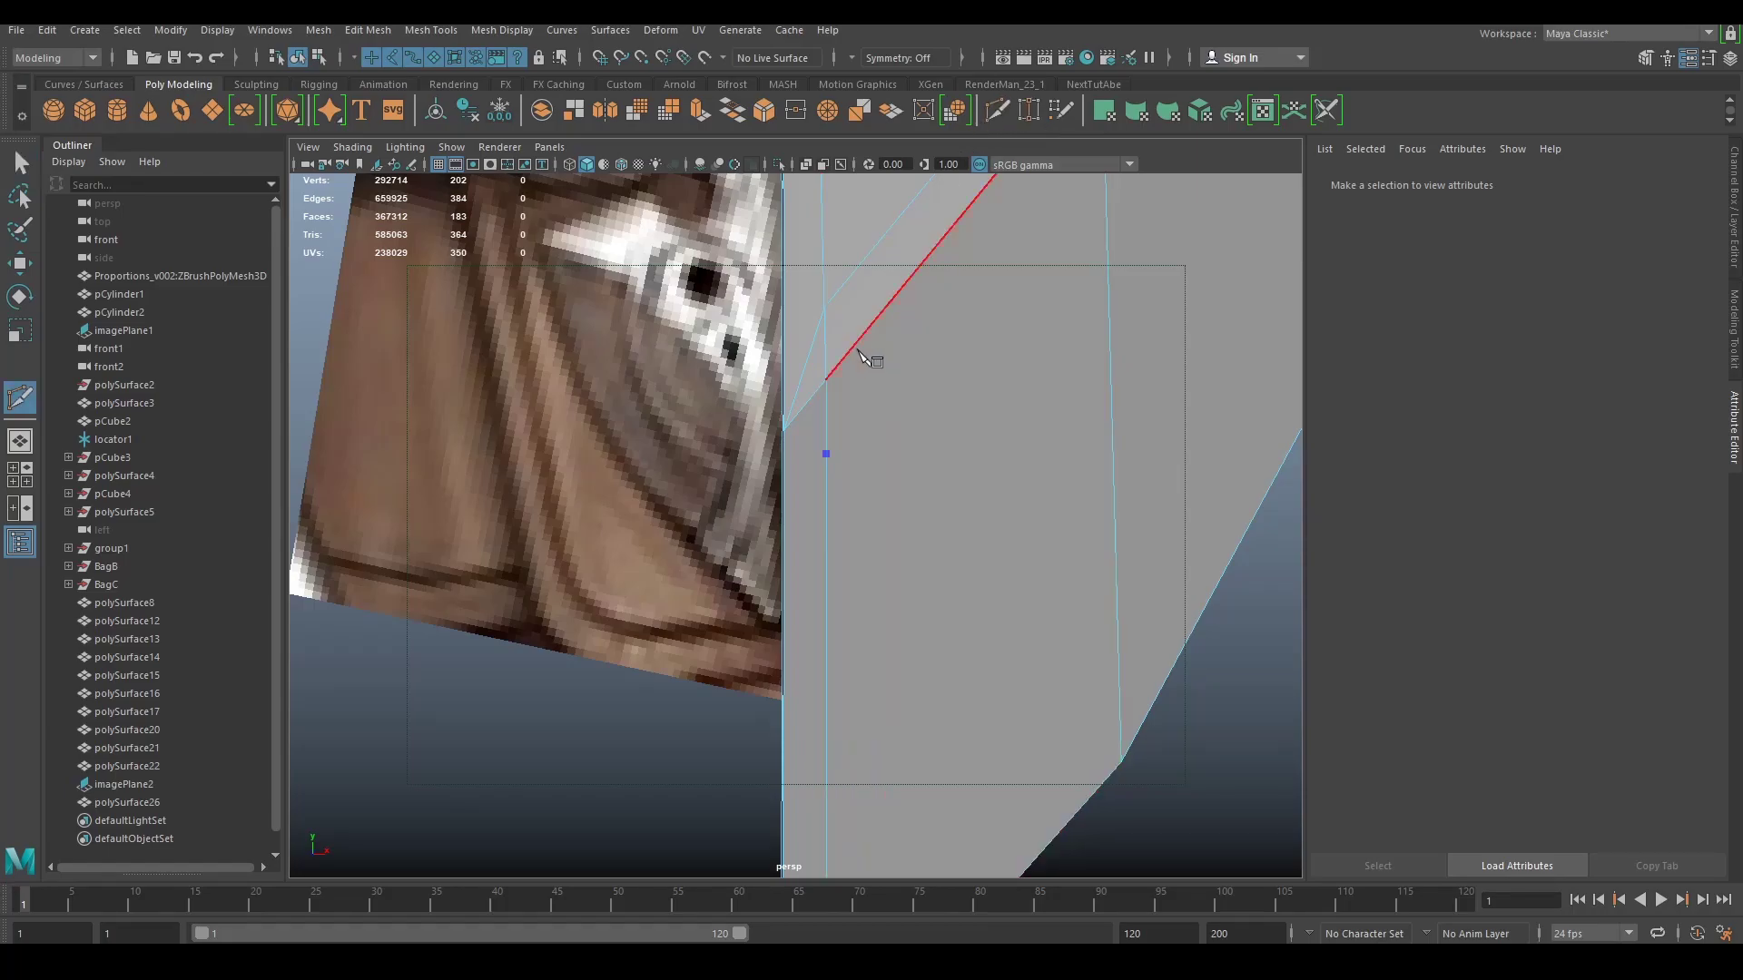
pyautogui.click(853, 347)
pyautogui.press('Return')
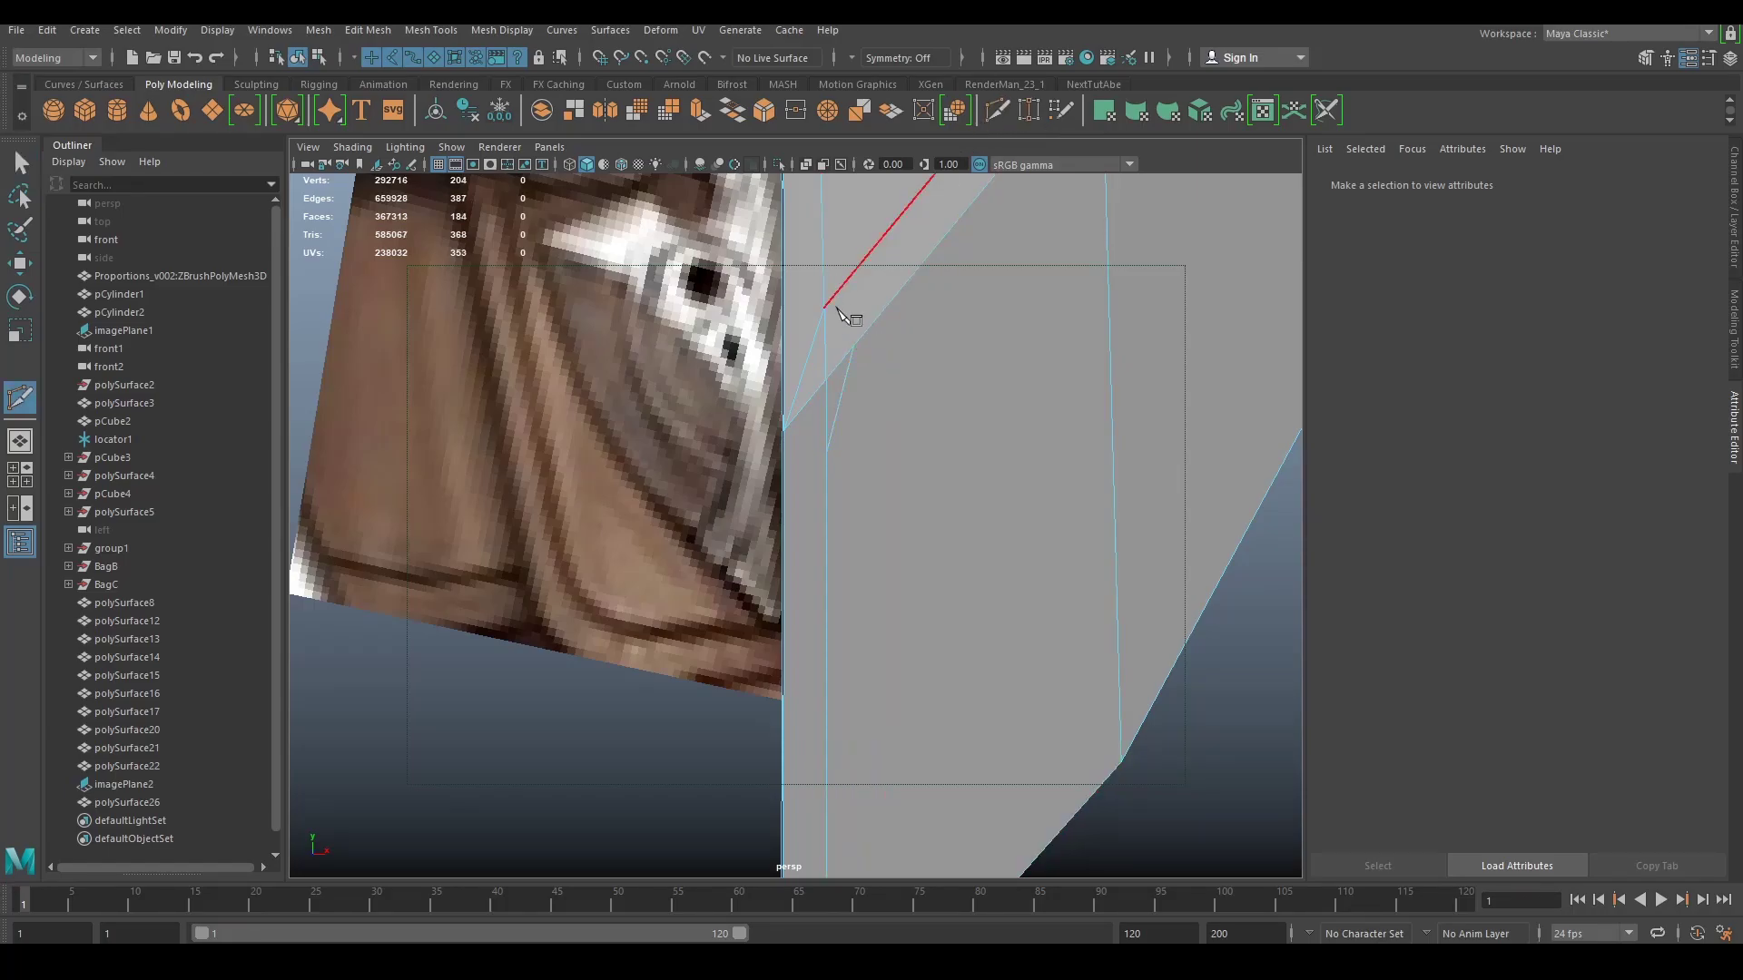
# Step: Connect the ridge point to the vertex on the upper cut line, and the lower cut point to the center line
pyautogui.click(853, 347)
pyautogui.press('Return')
pyautogui.click(826, 454)
pyautogui.click(786, 433)
pyautogui.press('Return')
# Step: Select the leftover edges inside the newly cut corner on the front and delete them
pyautogui.press('q')
pyautogui.moveTo(821, 408); pyautogui.dragTo(821, 332, button='right')
pyautogui.click(836, 367)
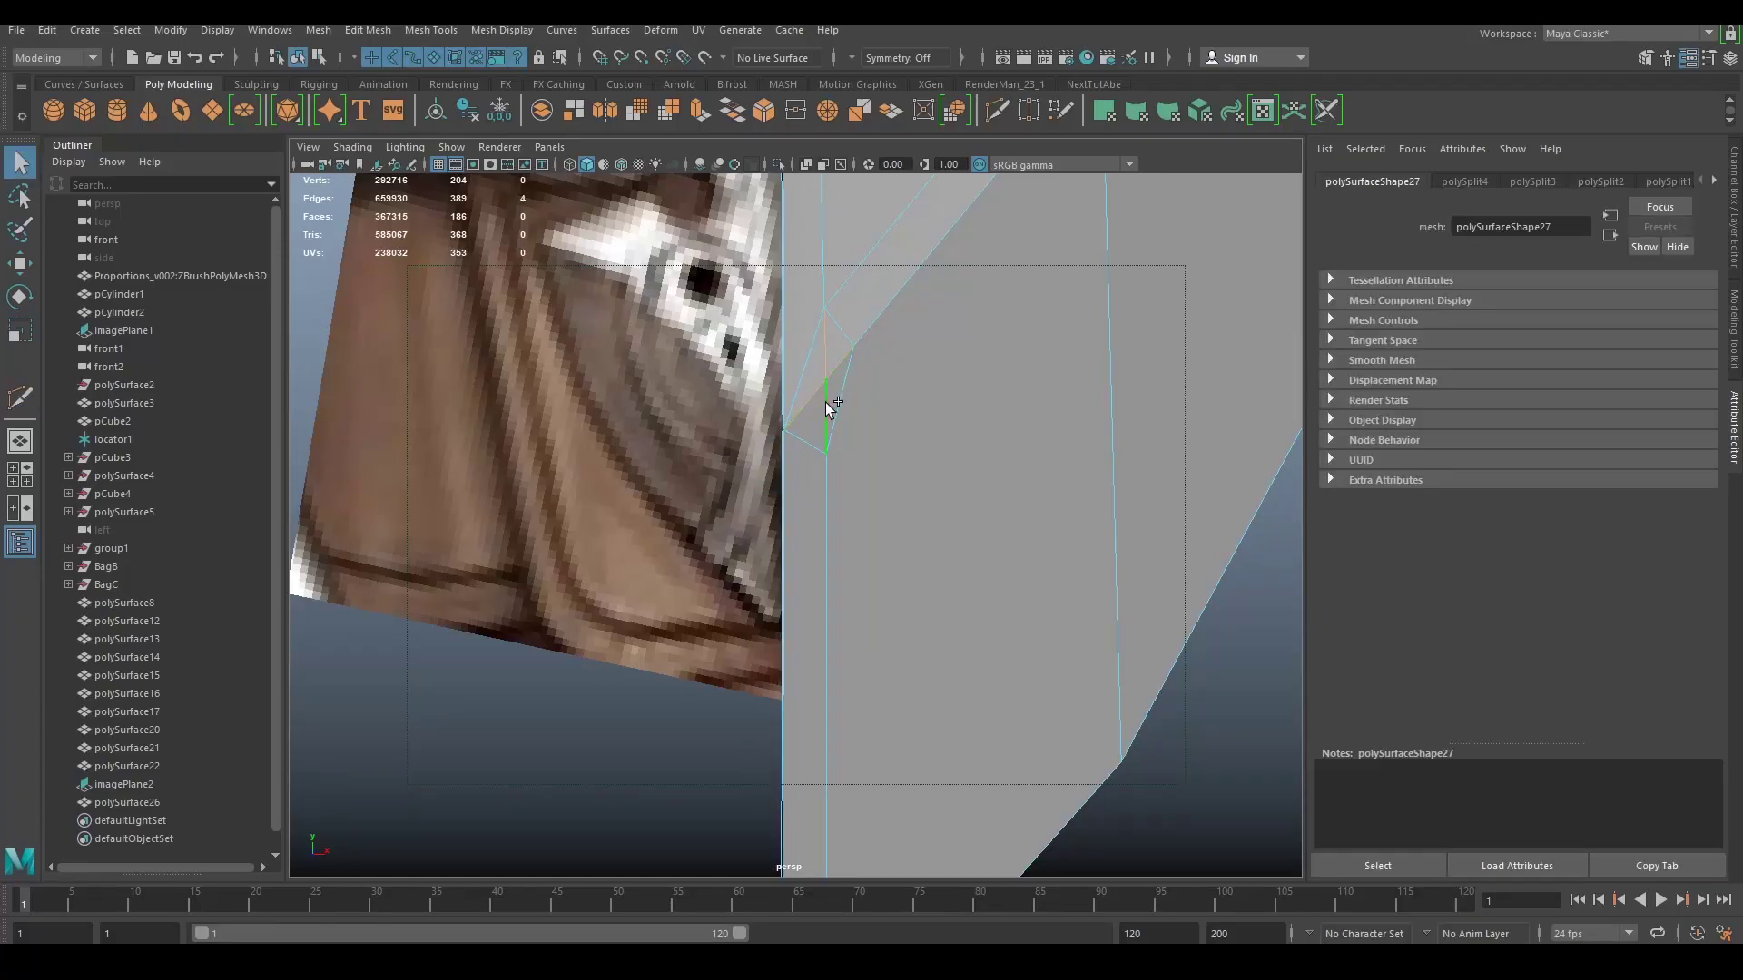
pyautogui.press('Delete')
pyautogui.keyDown('alt'); pyautogui.moveTo(857, 381); pyautogui.dragTo(1006, 274); pyautogui.keyUp('alt')
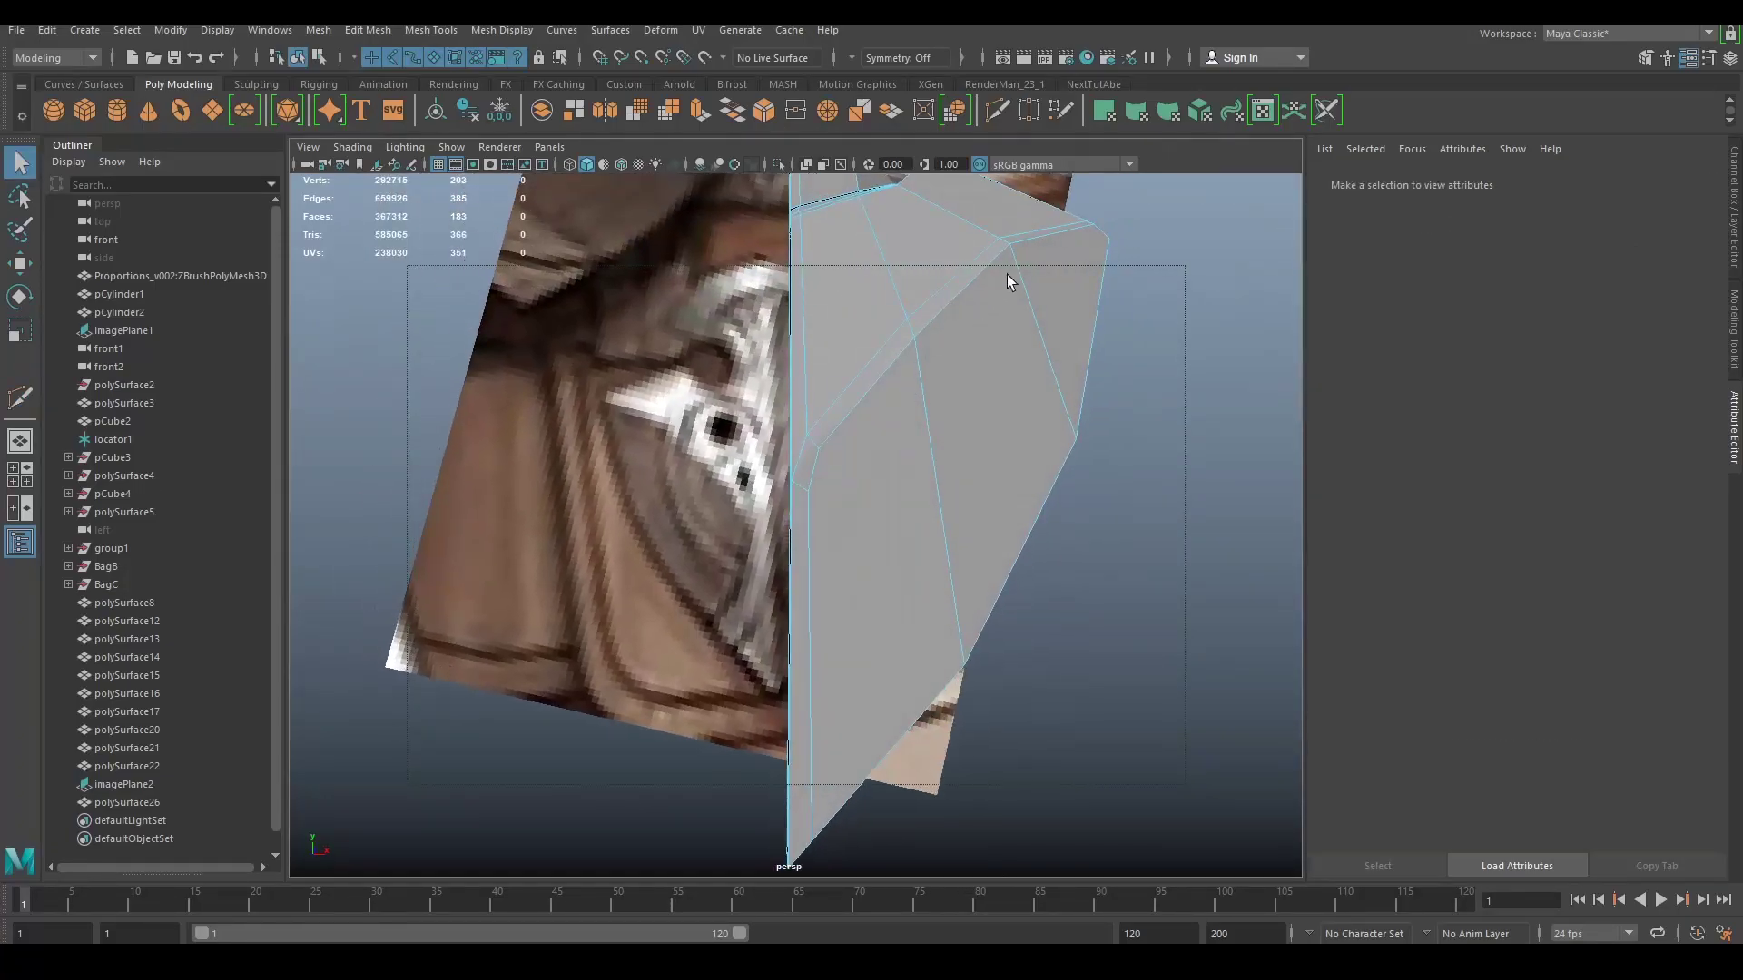
# Step: Cut an edge line around the lower shield, across its outer rim and over the back face to the inner vertical edge
pyautogui.moveTo(830, 438)
pyautogui.keyDown('alt'); pyautogui.mouseDown()
pyautogui.moveTo(817, 584)
pyautogui.moveTo(819, 271)
pyautogui.moveTo(826, 499)
pyautogui.moveTo(846, 534)
pyautogui.moveTo(800, 454)
pyautogui.mouseUp(); pyautogui.keyUp('alt')
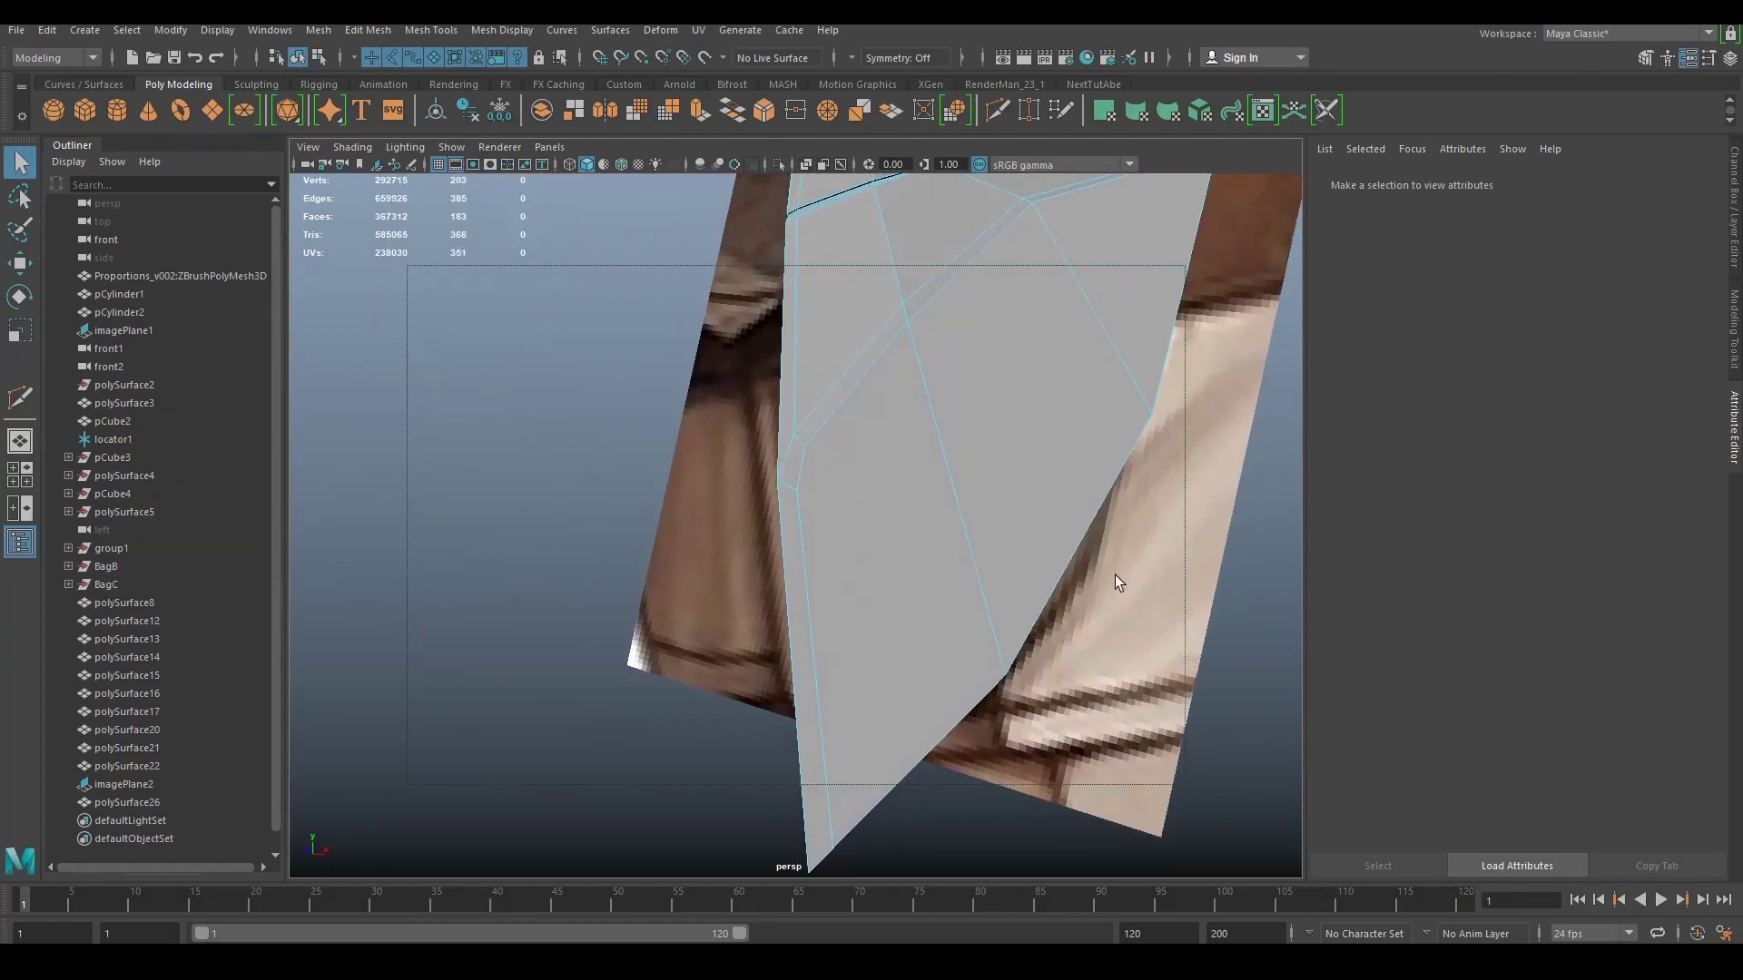
pyautogui.keyDown('alt'); pyautogui.moveTo(1115, 575); pyautogui.dragTo(968, 377); pyautogui.keyUp('alt')
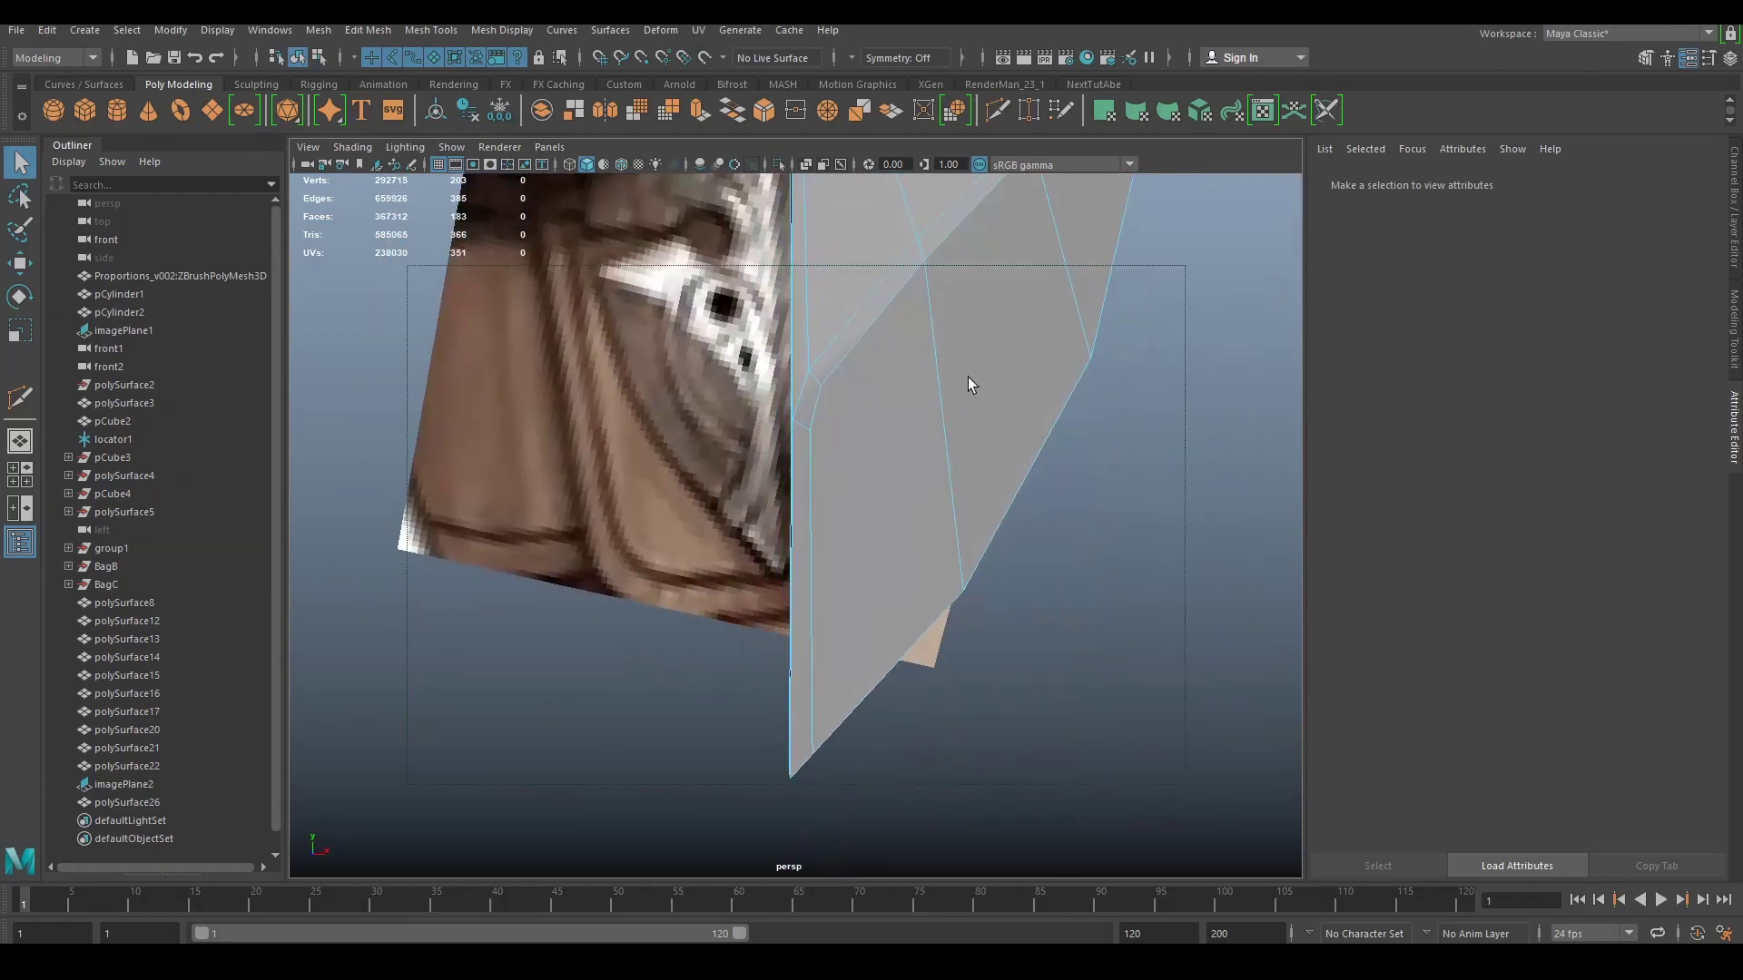
pyautogui.keyDown('alt'); pyautogui.moveTo(917, 263); pyautogui.dragTo(959, 215); pyautogui.keyUp('alt')
pyautogui.click(993, 120)
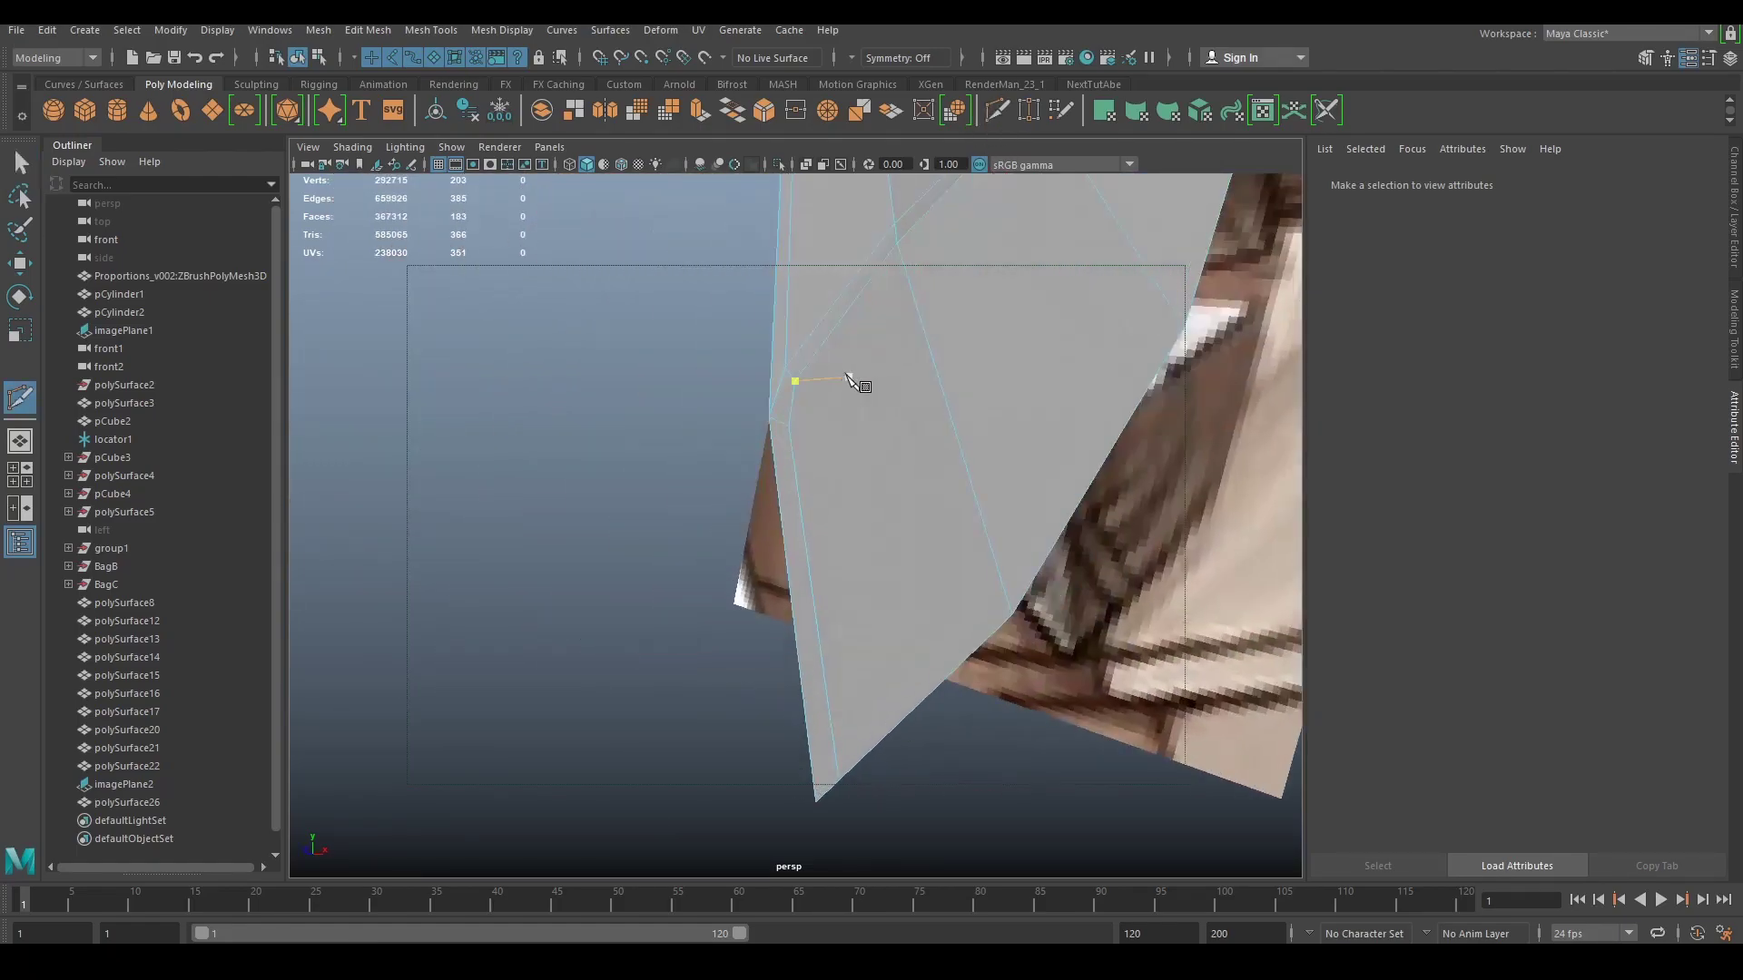
pyautogui.click(788, 426)
pyautogui.keyDown('alt'); pyautogui.moveTo(968, 705); pyautogui.dragTo(710, 498); pyautogui.keyUp('alt')
pyautogui.click(957, 624)
pyautogui.click(863, 610)
pyautogui.click(755, 636)
pyautogui.keyDown('alt'); pyautogui.moveTo(710, 499); pyautogui.dragTo(755, 606, button='middle'); pyautogui.keyUp('alt')
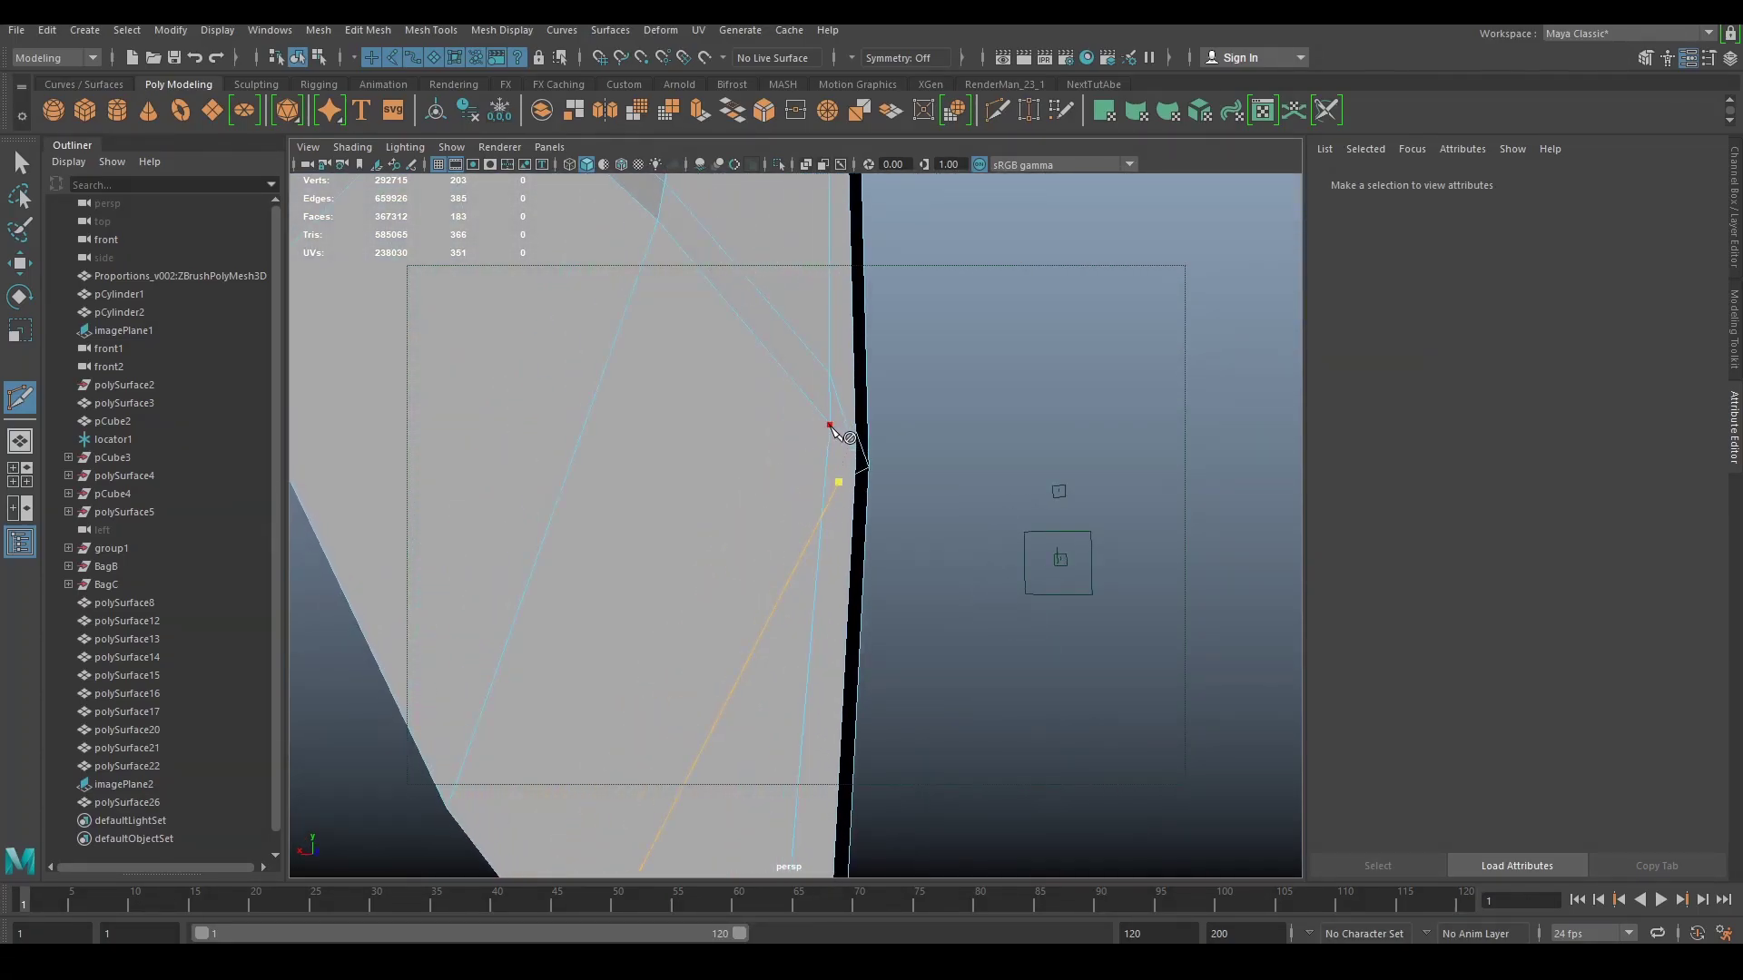
pyautogui.moveTo(900, 436)
pyautogui.keyDown('alt'); pyautogui.mouseDown()
pyautogui.moveTo(769, 459)
pyautogui.moveTo(895, 474)
pyautogui.moveTo(790, 452)
pyautogui.moveTo(798, 482)
pyautogui.moveTo(879, 457)
pyautogui.mouseUp(); pyautogui.keyUp('alt')
pyautogui.rightClick(894, 472)
# Step: Cut short edges around the ridge's lower corner on the back, linking the ridge, the inner vertical edge and the center line
pyautogui.scroll(2, 891, 472)
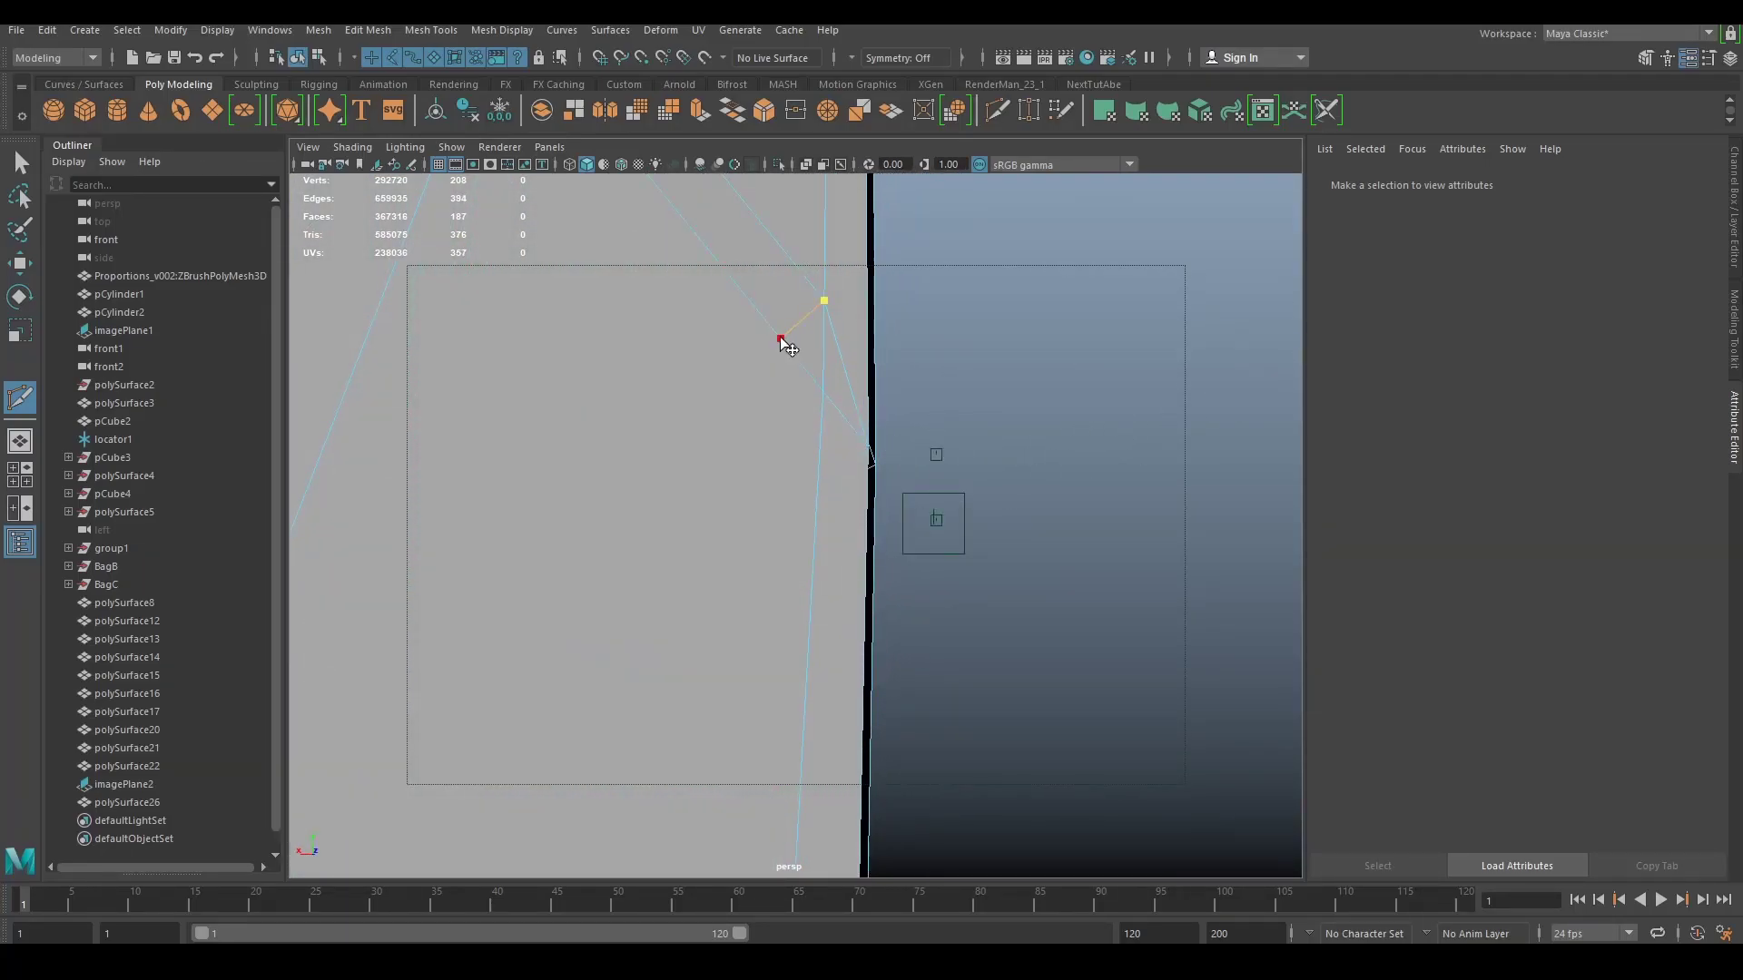
pyautogui.keyDown('alt'); pyautogui.moveTo(779, 340); pyautogui.dragTo(856, 463); pyautogui.keyUp('alt')
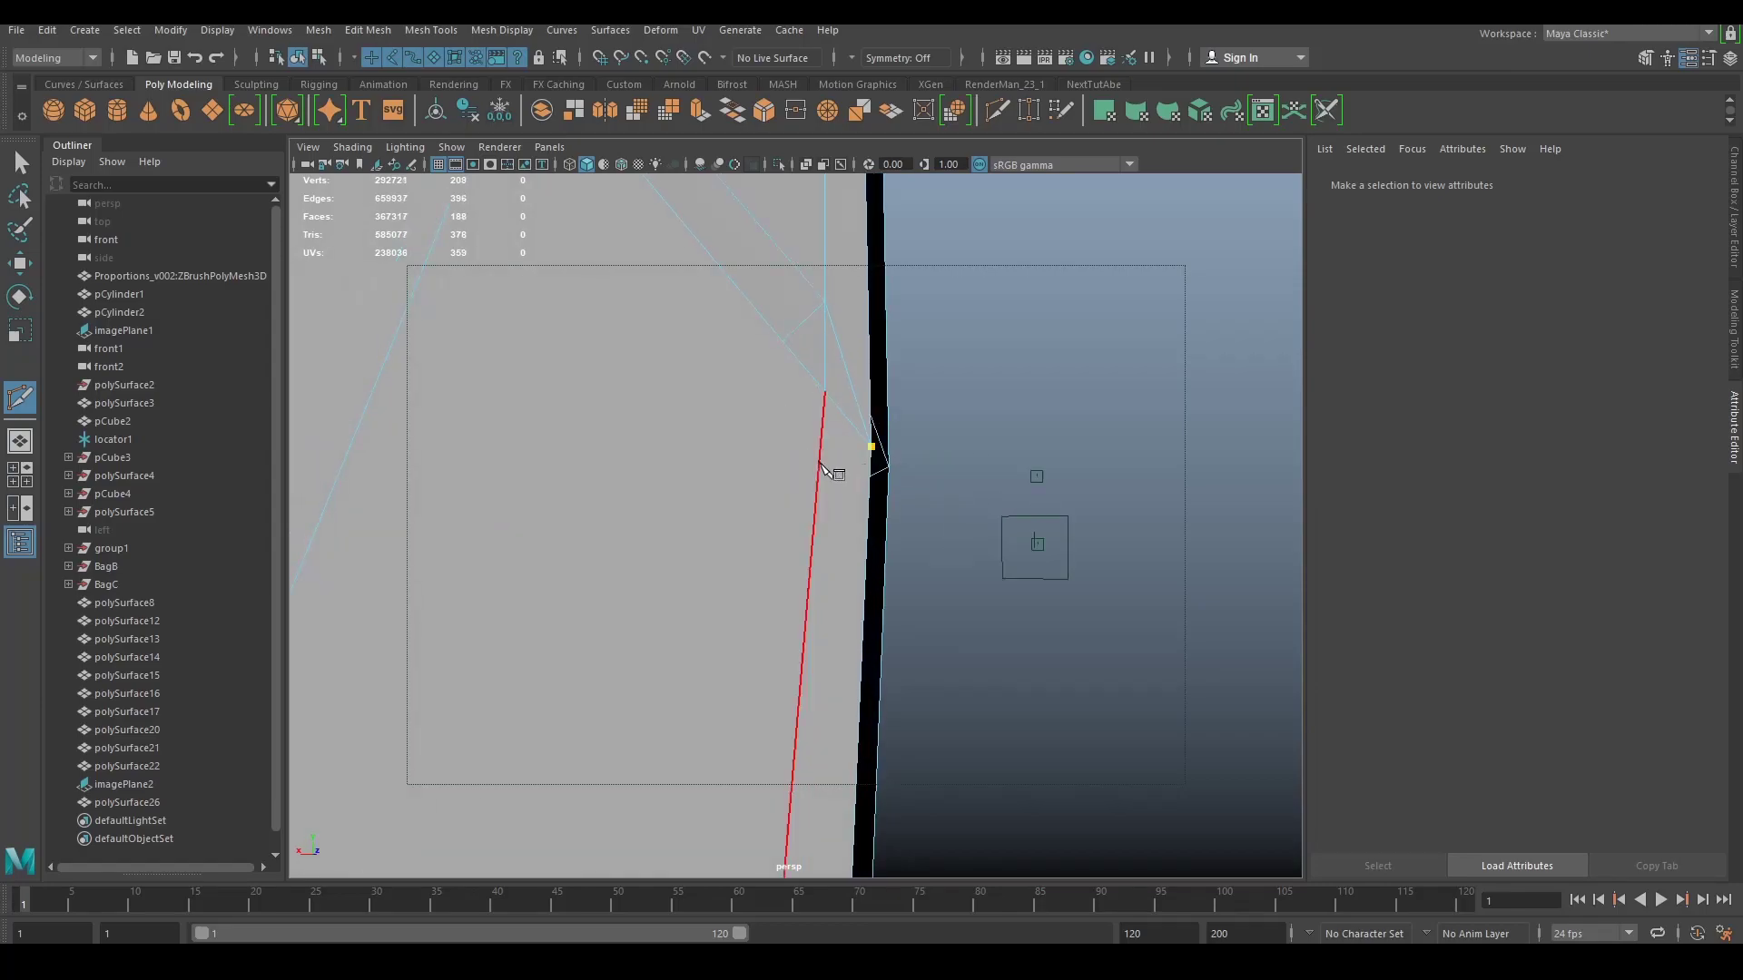
pyautogui.click(821, 465)
pyautogui.press('Return')
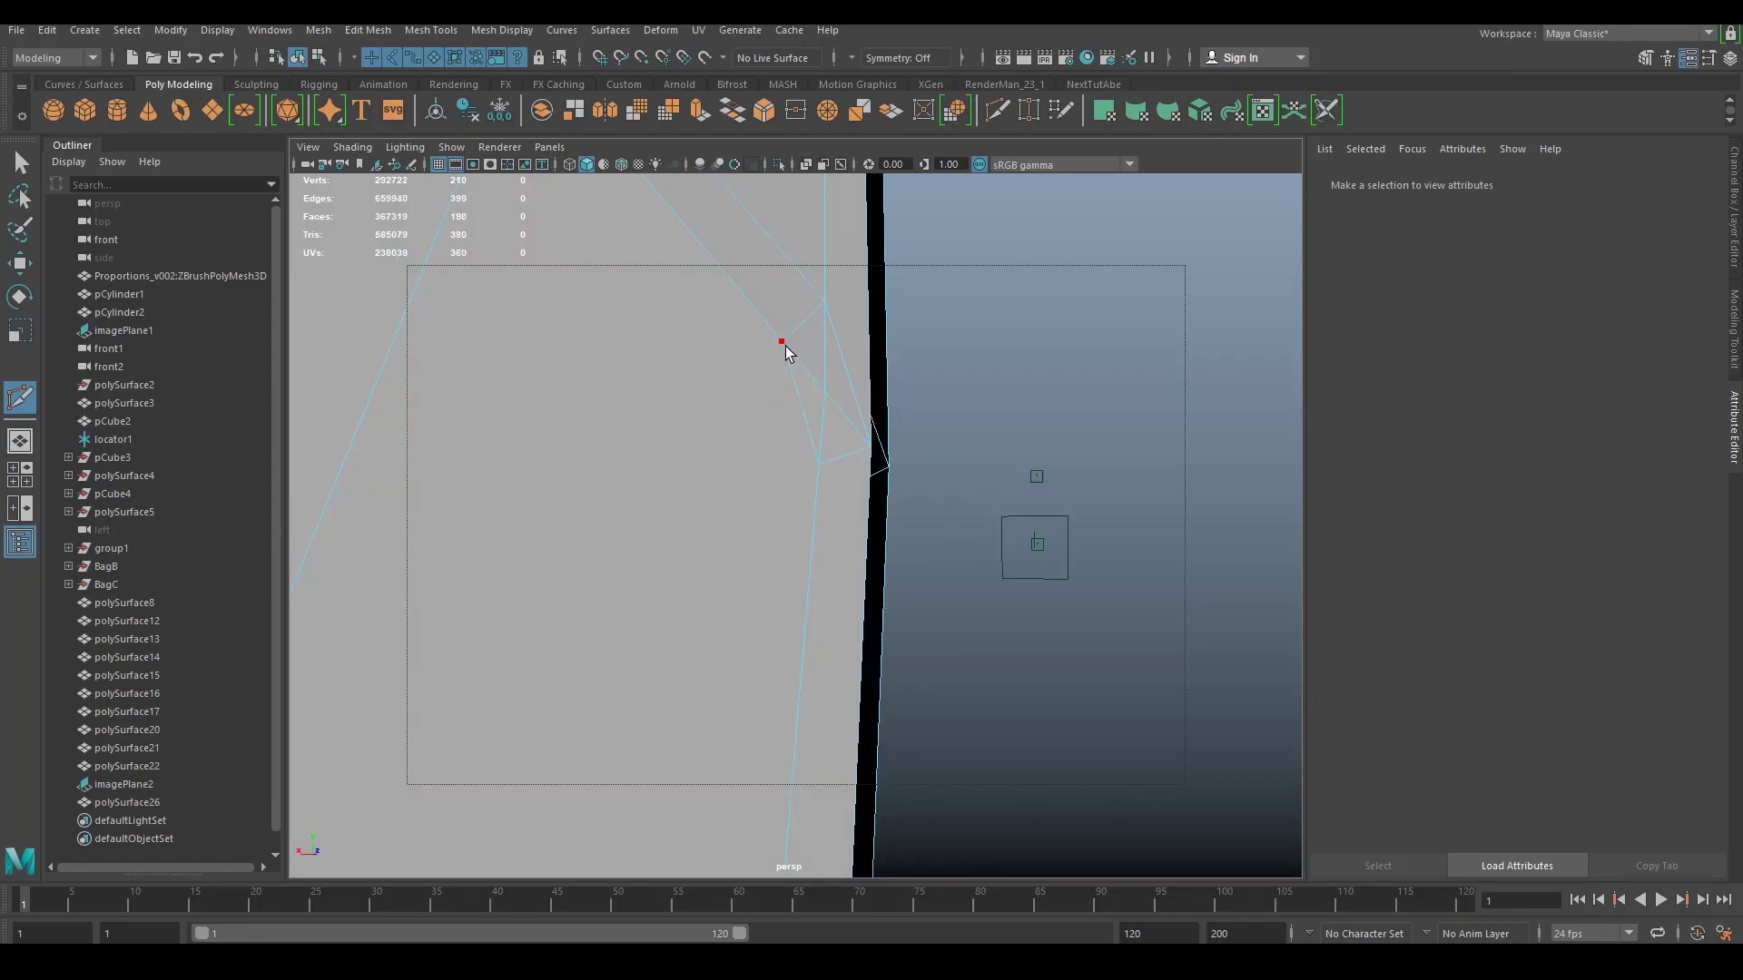
# Step: Select the leftover edges inside the newly cut corner on the back and delete them
pyautogui.press('q')
pyautogui.moveTo(797, 354); pyautogui.dragTo(797, 313, button='right')
pyautogui.click(816, 354)
pyautogui.keyDown('shift'); pyautogui.click(808, 374); pyautogui.keyUp('shift')
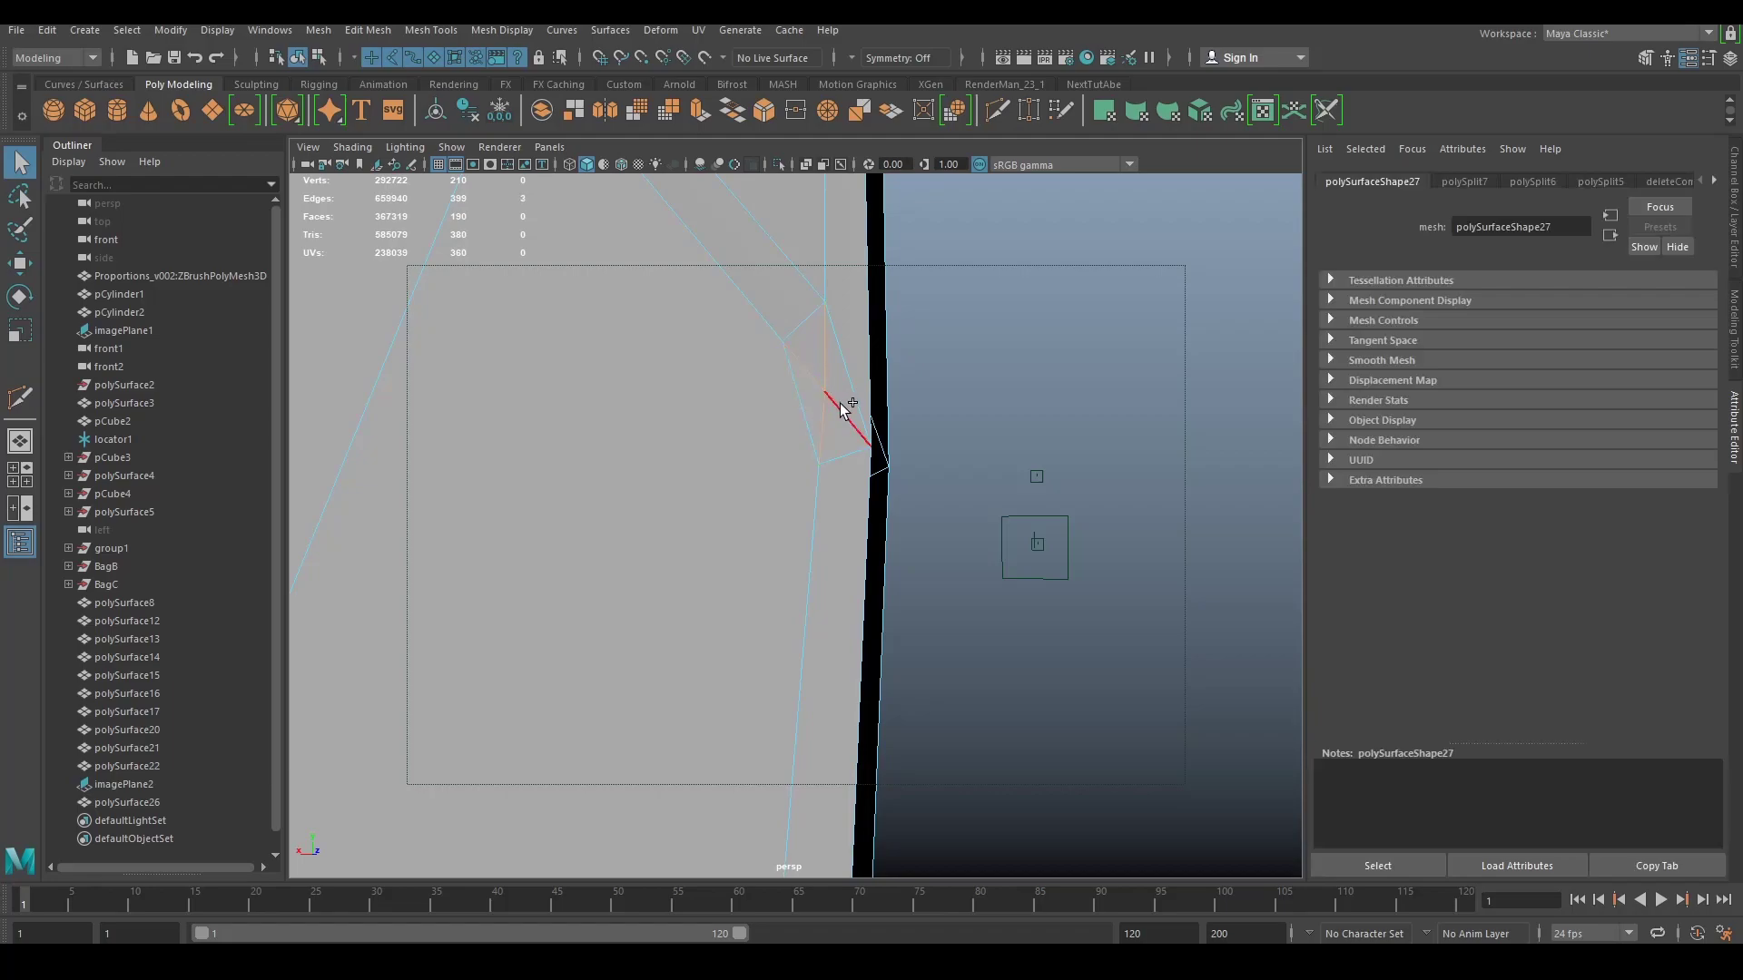
pyautogui.press('Delete')
# Step: Cut an edge across the front face from the shield's outer rim to the lower point of the ridge corner
pyautogui.keyDown('alt'); pyautogui.moveTo(844, 407); pyautogui.dragTo(982, 376); pyautogui.keyUp('alt')
pyautogui.scroll(5, 817, 536)
pyautogui.keyDown('shift'); pyautogui.moveTo(809, 549); pyautogui.dragTo(734, 667, button='right'); pyautogui.keyUp('shift')
pyautogui.click(745, 653)
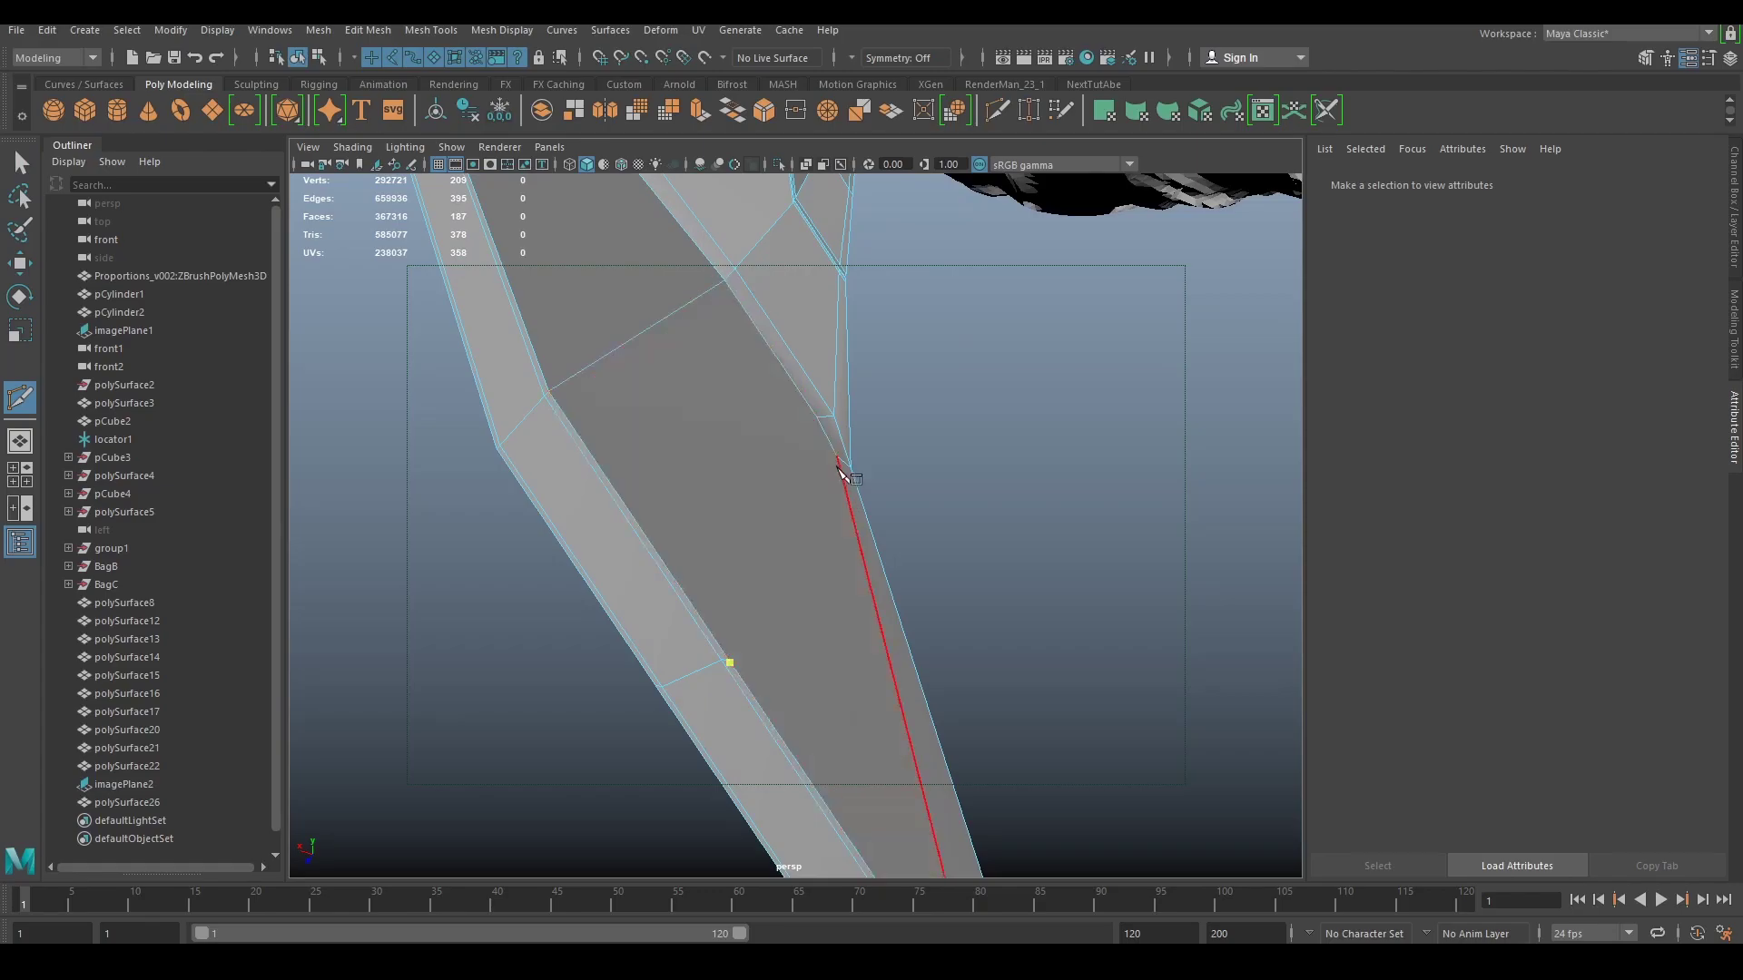
pyautogui.keyDown('alt'); pyautogui.moveTo(876, 466); pyautogui.dragTo(611, 553); pyautogui.keyUp('alt')
pyautogui.keyDown('alt'); pyautogui.moveTo(976, 504); pyautogui.dragTo(895, 575); pyautogui.keyUp('alt')
# Step: Cut a second edge line from the ridge corner's upper point across the outer rim to the matching corner point on the back
pyautogui.click(755, 344)
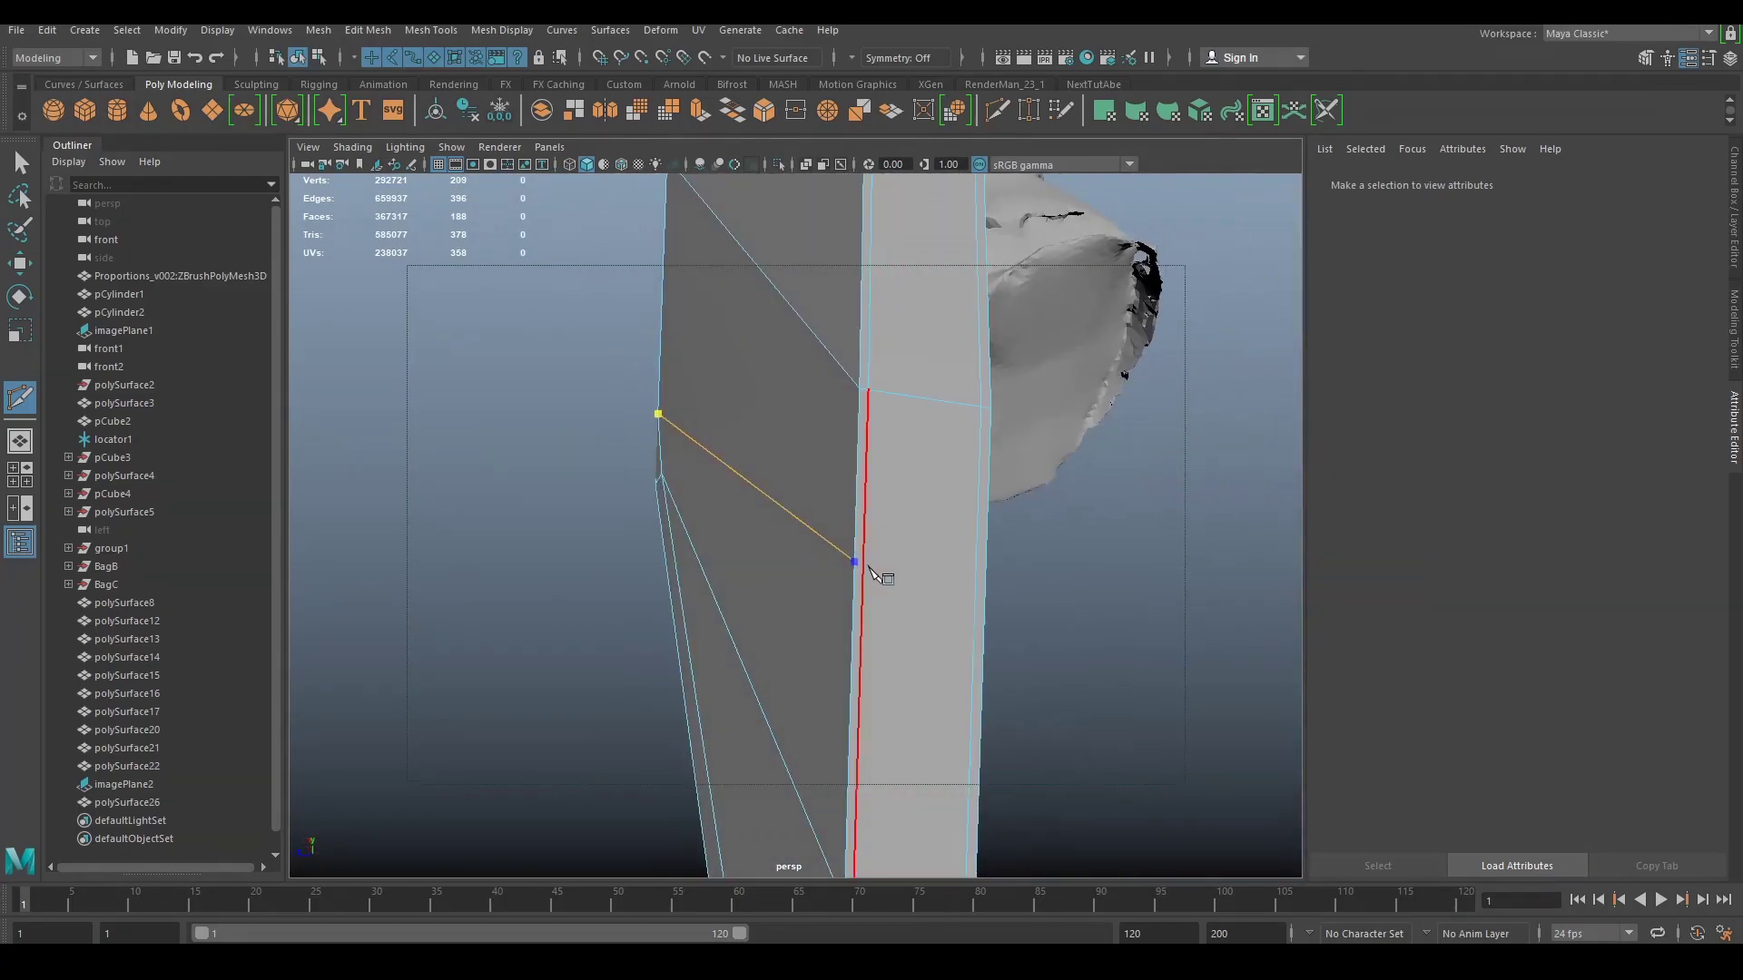
pyautogui.click(869, 570)
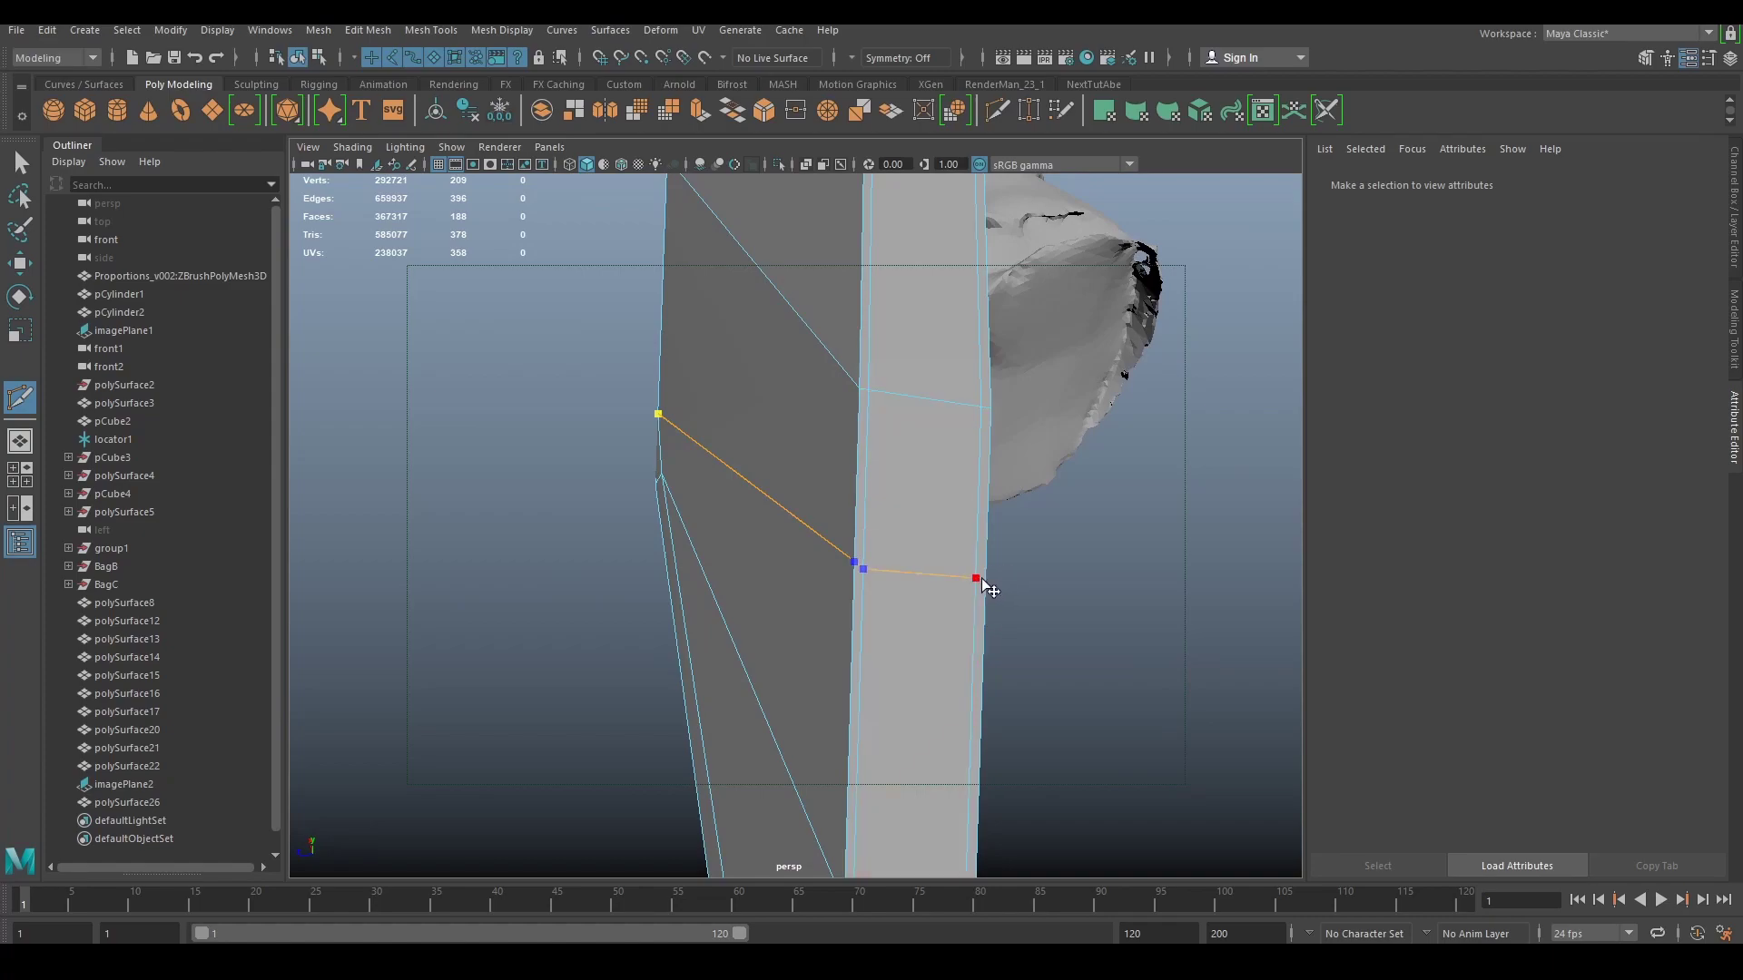
pyautogui.keyDown('alt'); pyautogui.moveTo(982, 579); pyautogui.dragTo(941, 288); pyautogui.keyUp('alt')
pyautogui.click(727, 609)
pyautogui.keyDown('alt'); pyautogui.moveTo(994, 240); pyautogui.dragTo(946, 293, button='middle'); pyautogui.keyUp('alt')
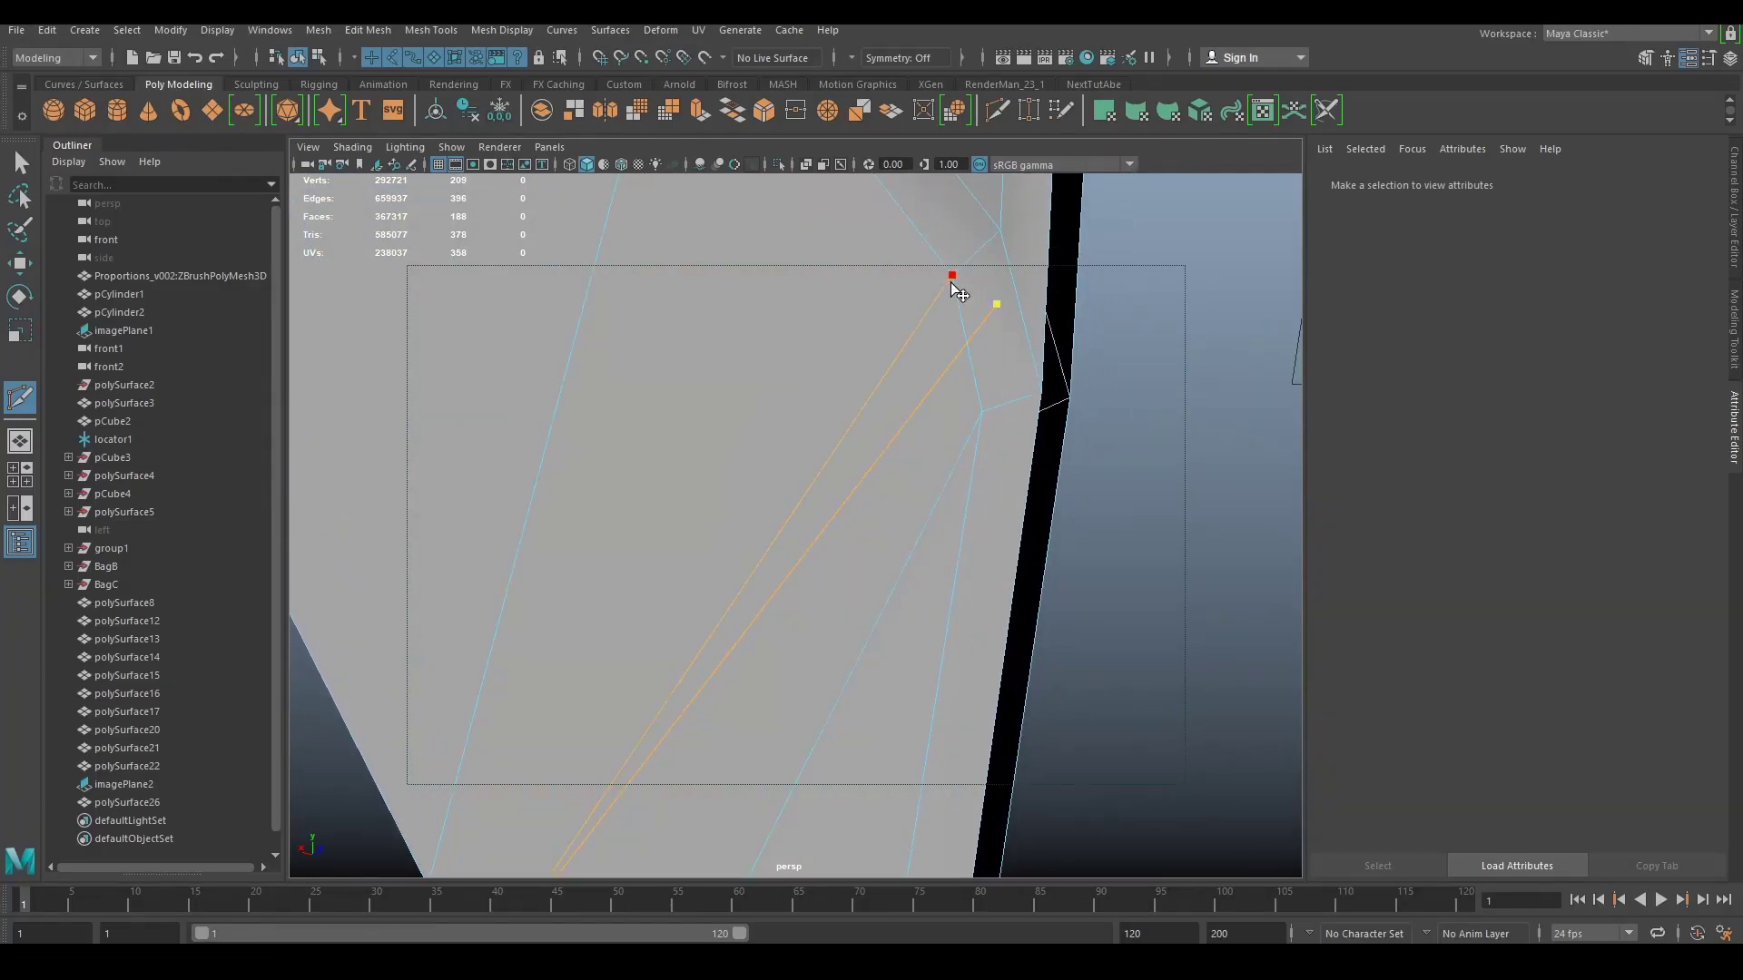
pyautogui.rightClick(950, 281)
pyautogui.scroll(-8, 973, 317)
pyautogui.keyDown('alt'); pyautogui.moveTo(1266, 399); pyautogui.dragTo(749, 614); pyautogui.keyUp('alt')
pyautogui.press('1')
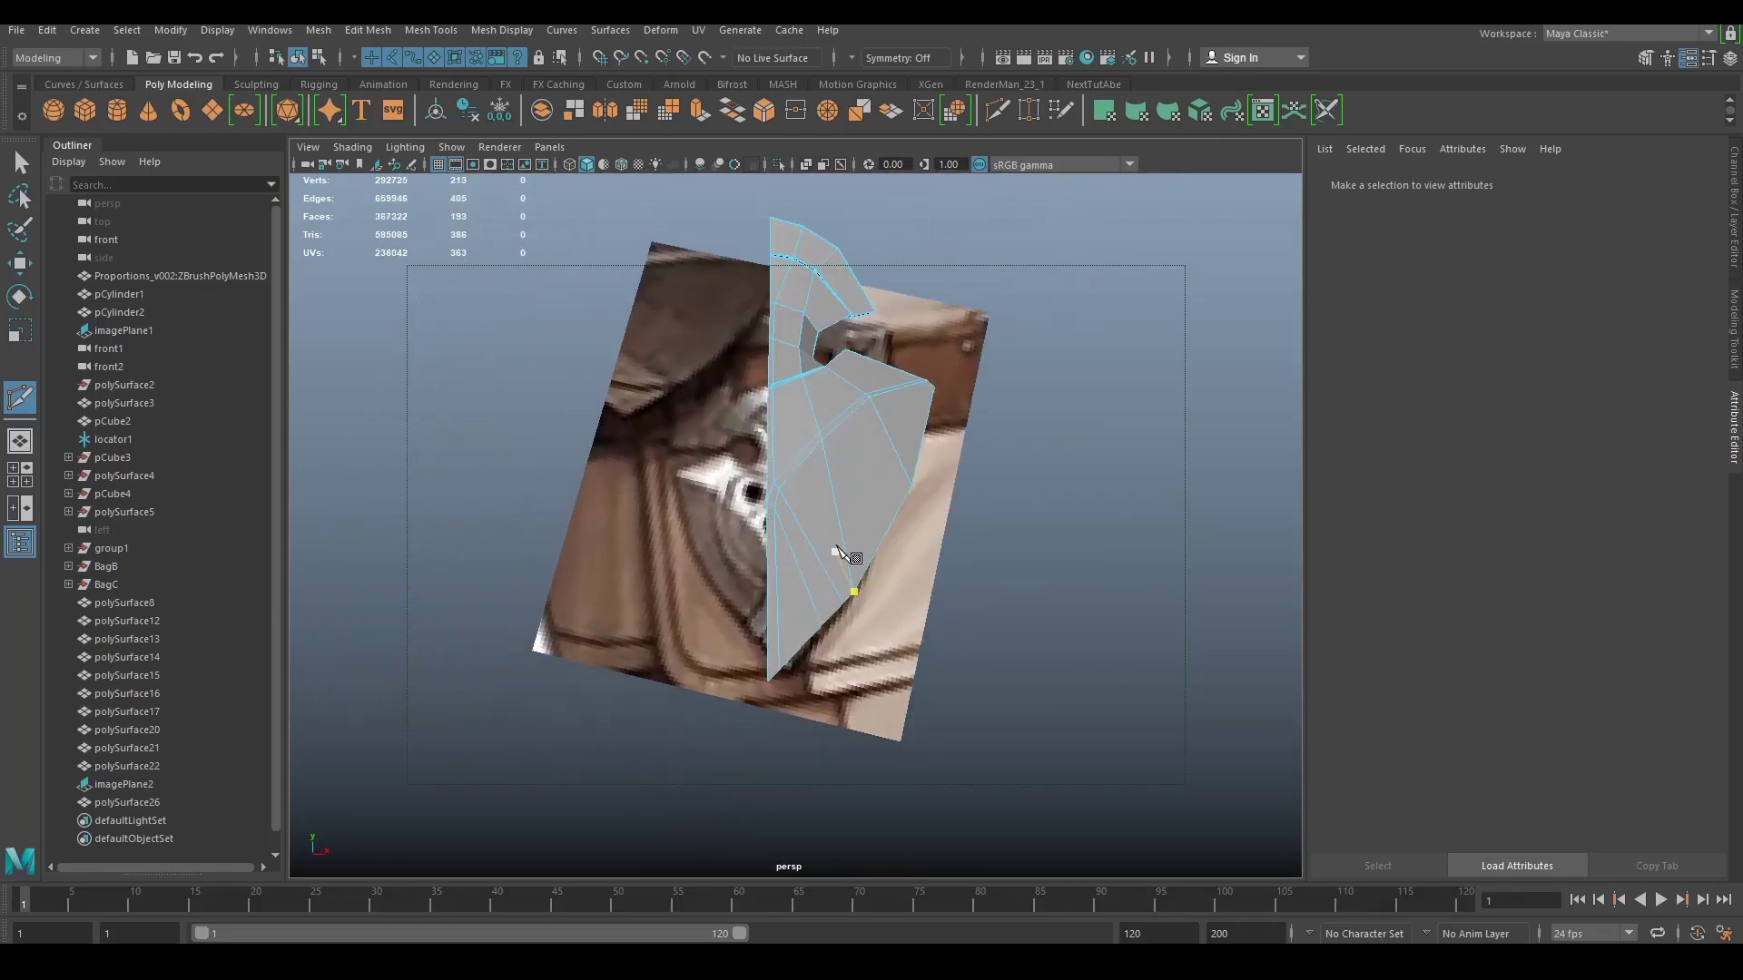
# Step: In the wireframe front view, move the three lower outer-rim vertex pairs up along the shield's outline to slant their edges
pyautogui.scroll(5, 915, 515)
pyautogui.scroll(-4, 916, 511)
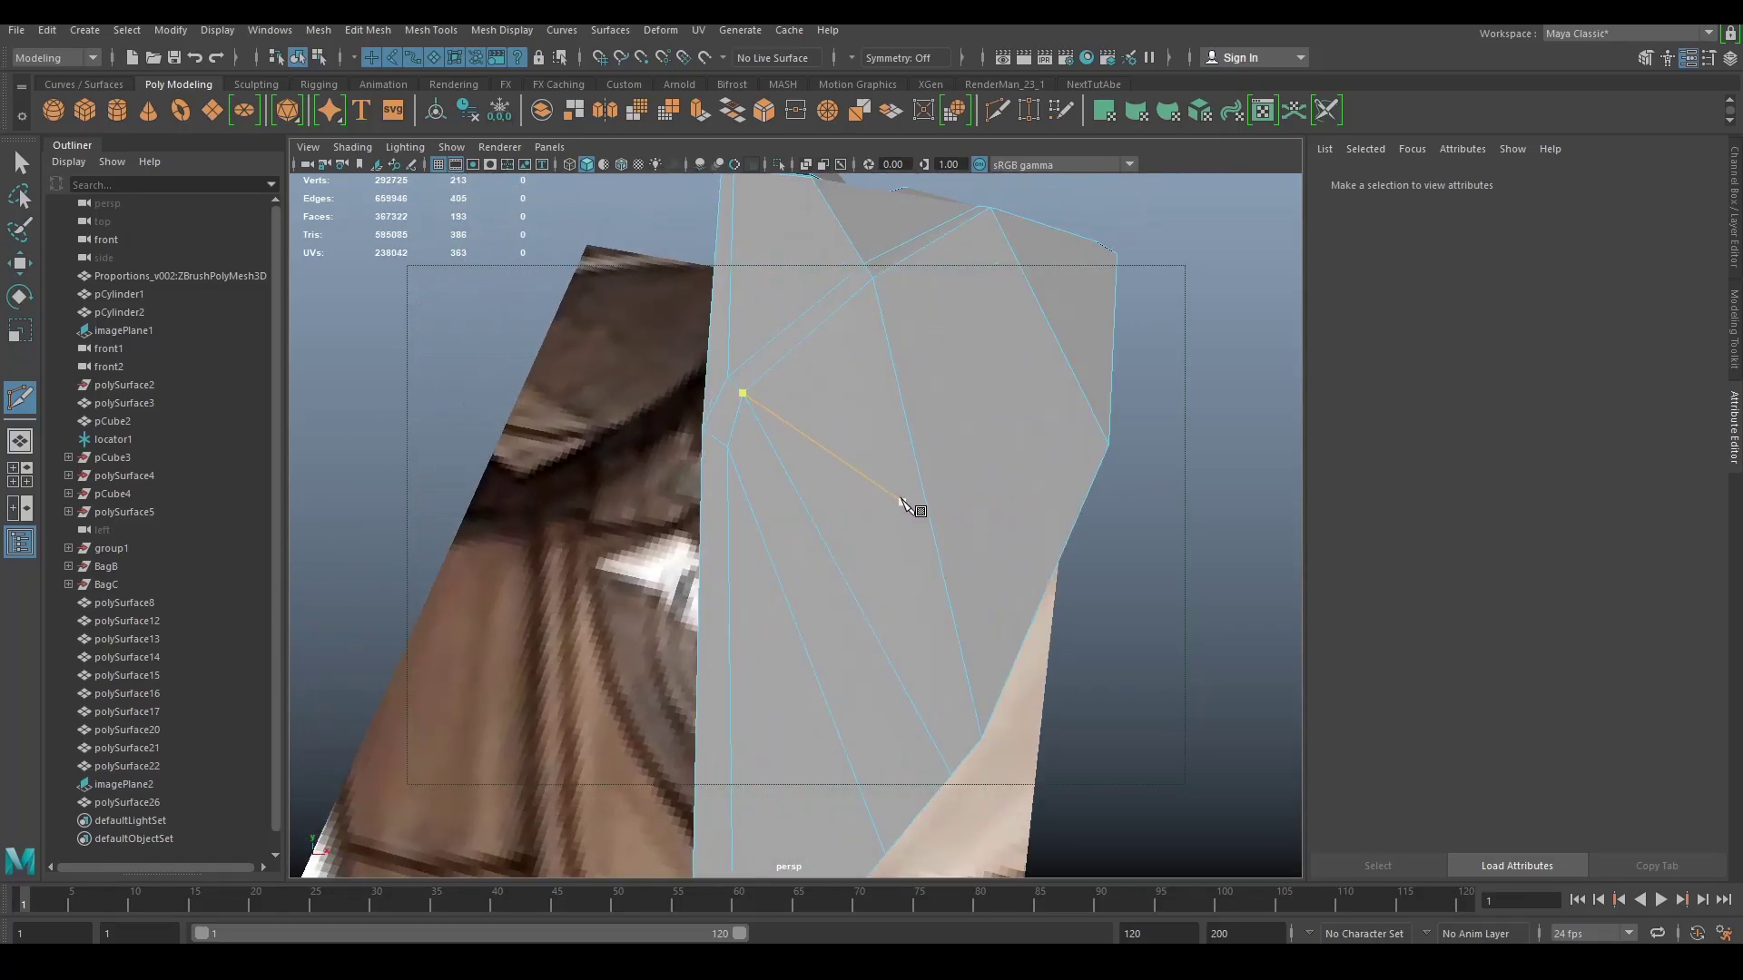
pyautogui.press('q')
pyautogui.press('space')
pyautogui.moveTo(917, 512); pyautogui.dragTo(853, 594)
pyautogui.press('4')
pyautogui.press('space')
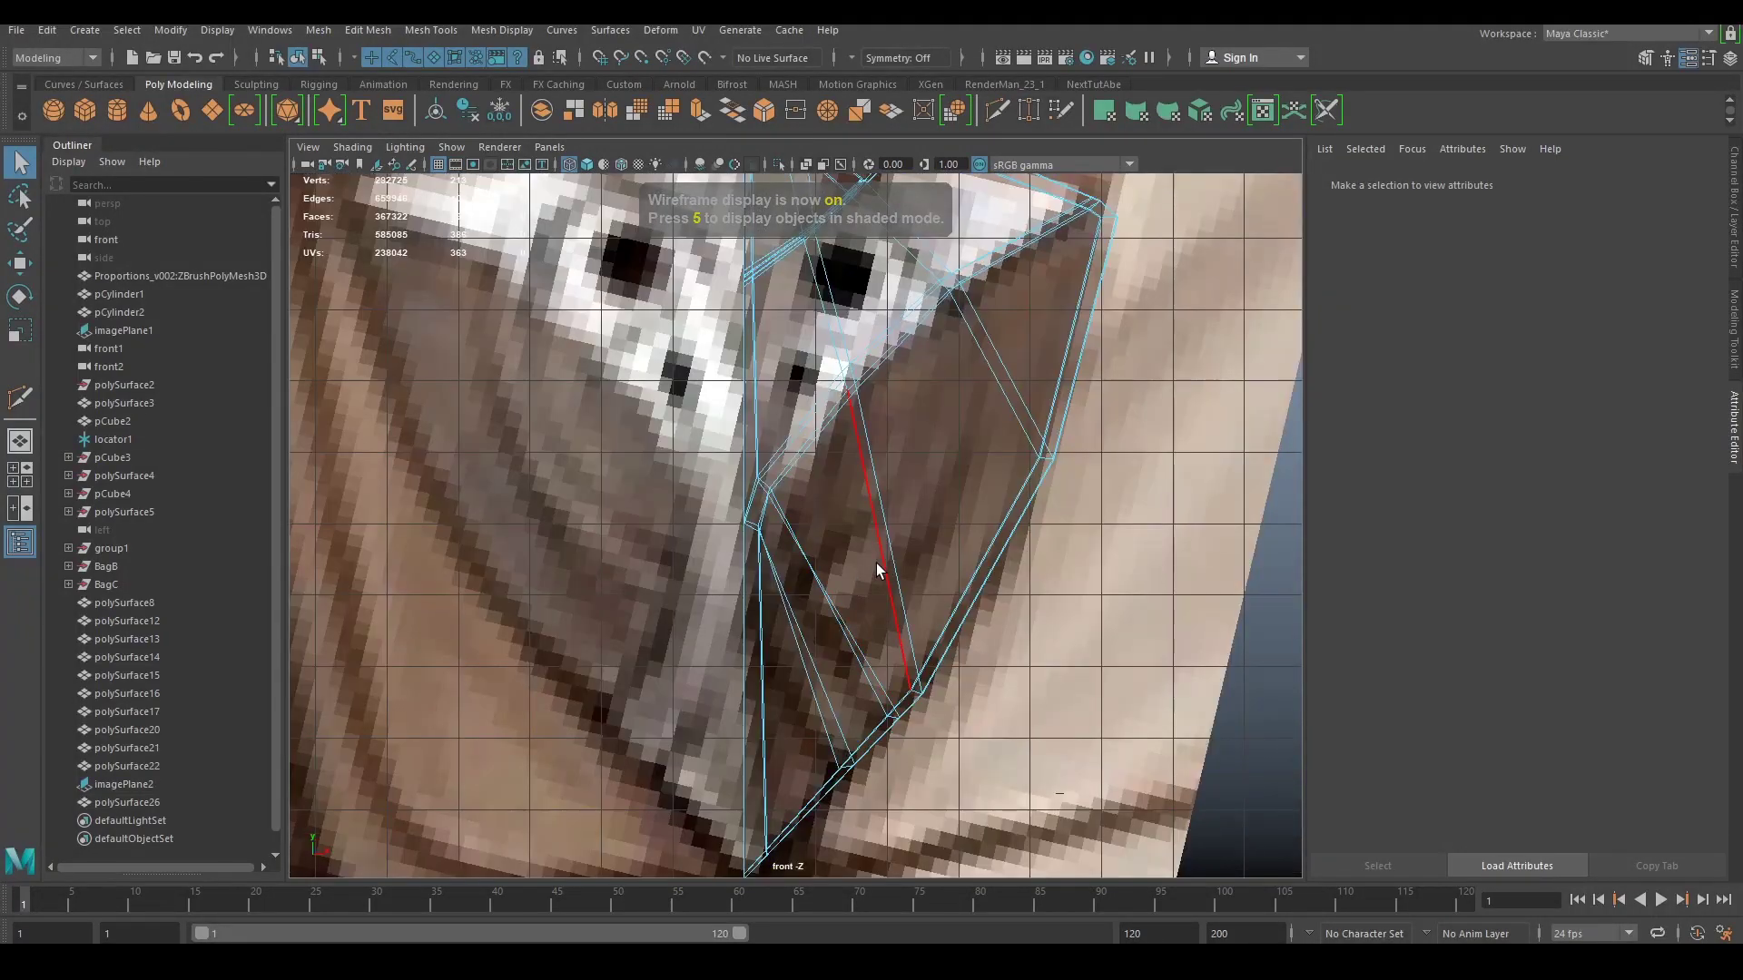
pyautogui.scroll(-2, 875, 562)
pyautogui.rightClick(853, 534)
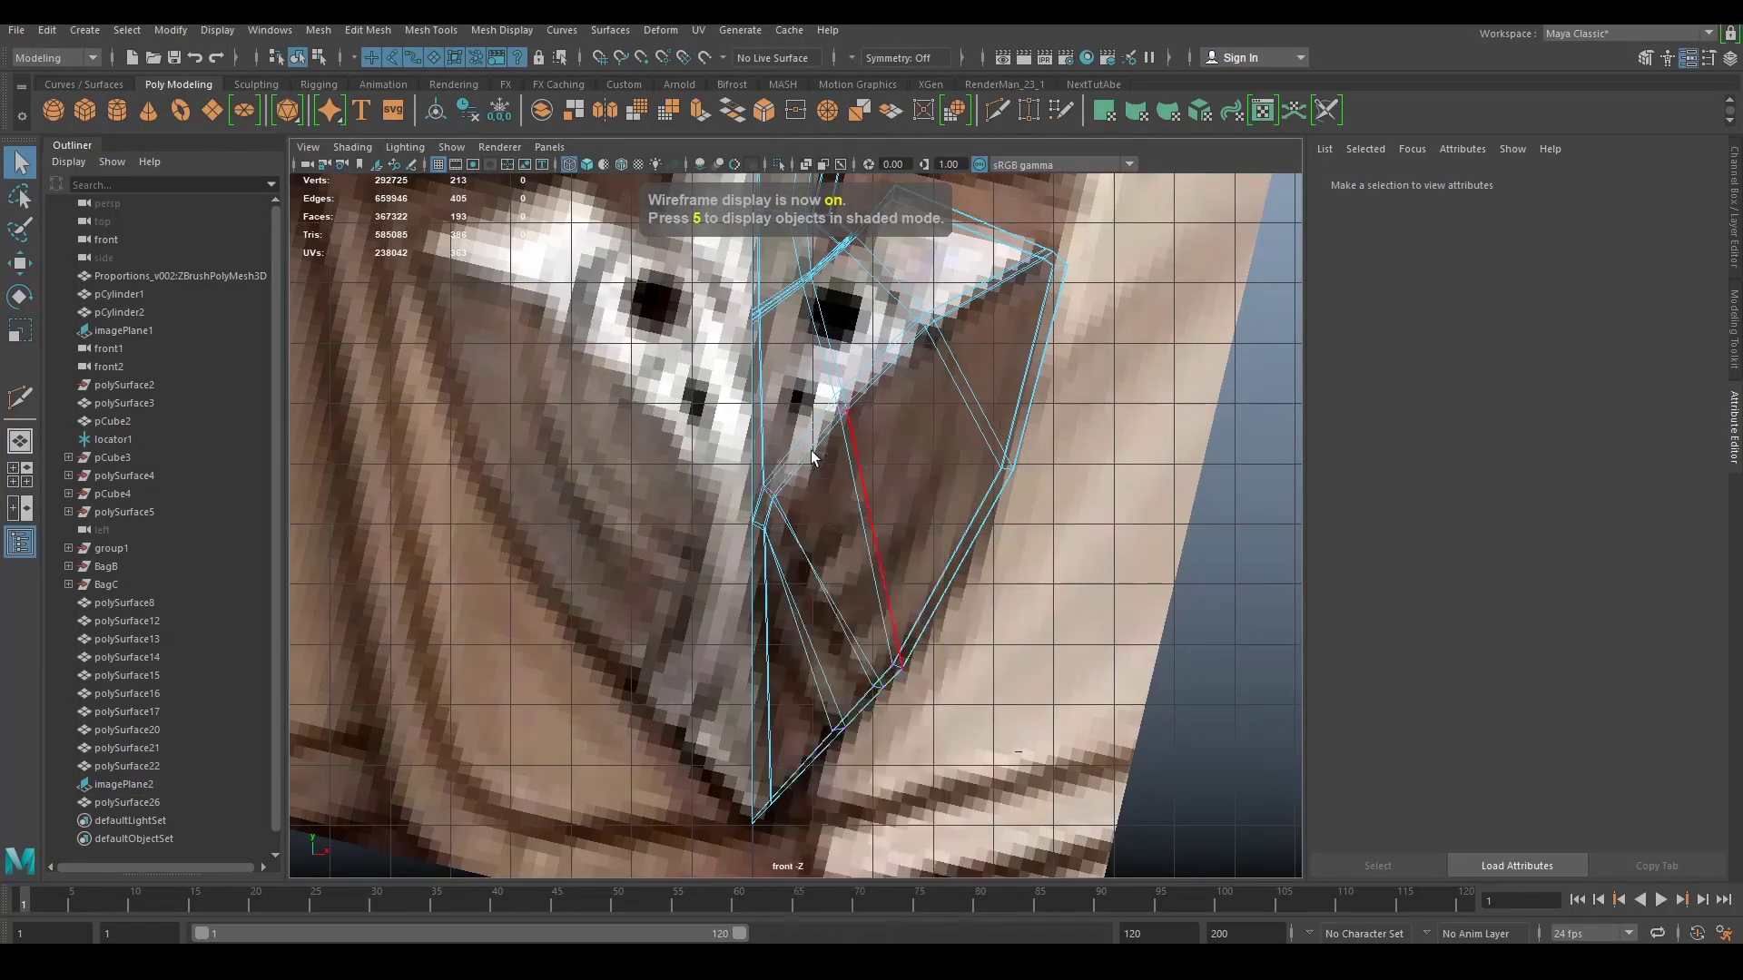
pyautogui.moveTo(904, 695); pyautogui.dragTo(965, 573)
pyautogui.press('w')
pyautogui.moveTo(872, 710); pyautogui.dragTo(911, 635)
pyautogui.moveTo(878, 673); pyautogui.dragTo(827, 735)
pyautogui.moveTo(839, 729); pyautogui.dragTo(854, 713)
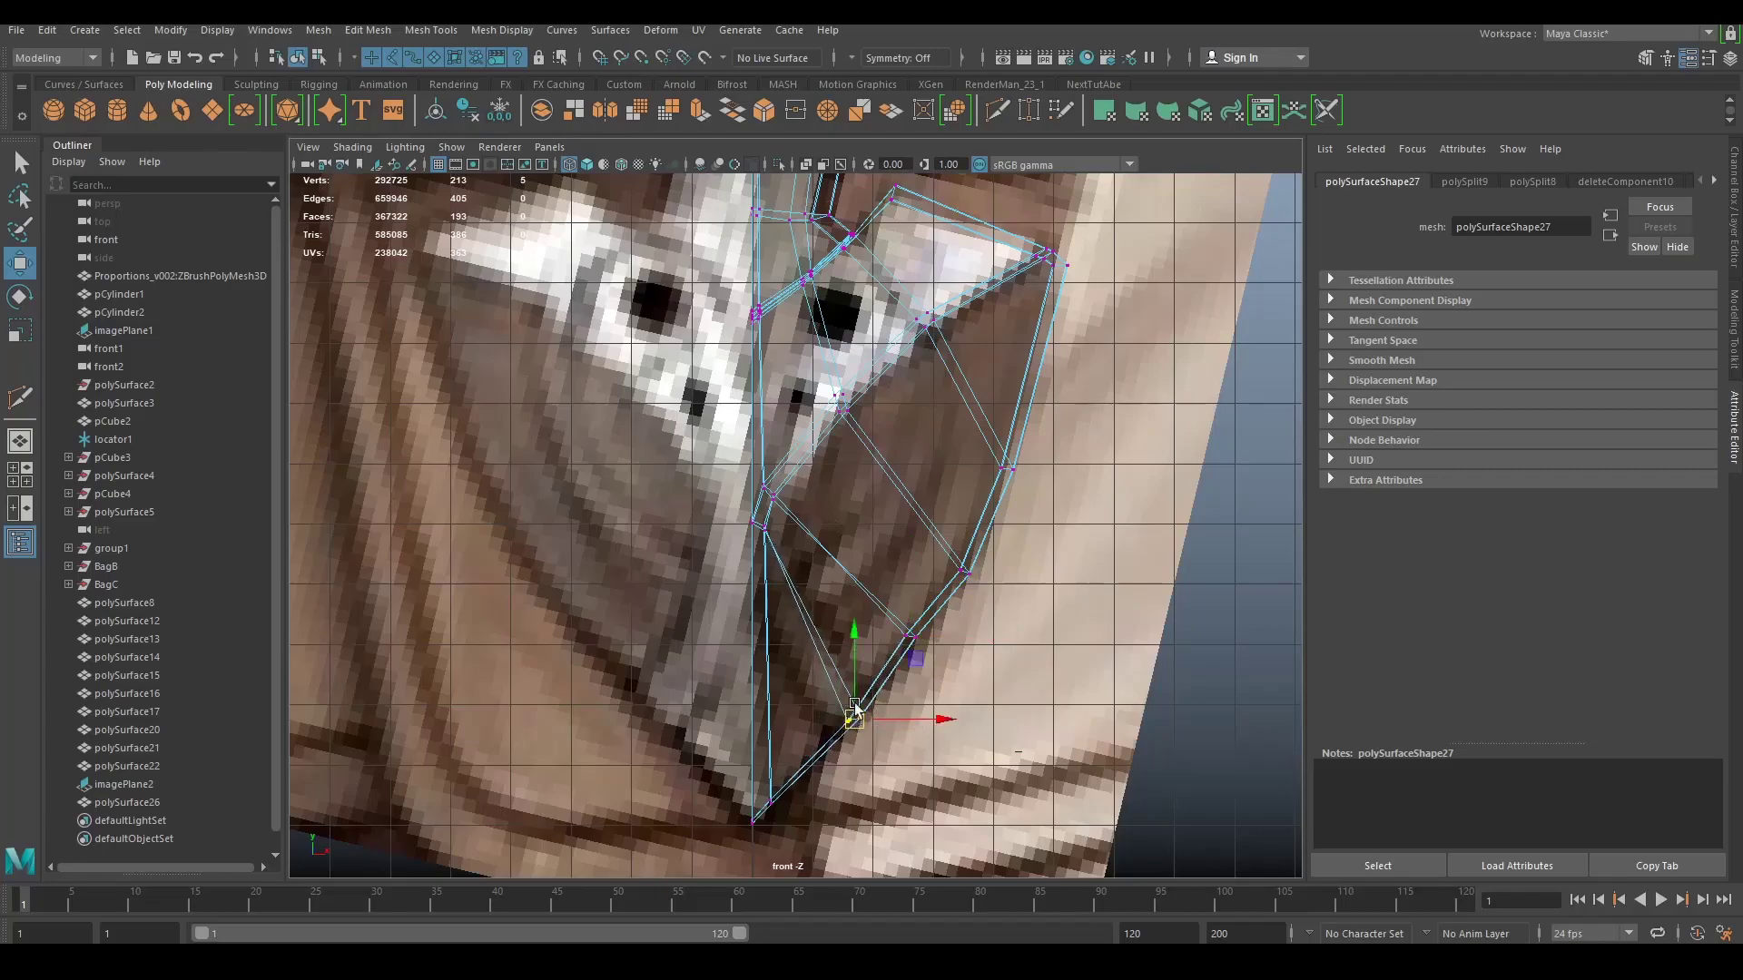
# Step: Raise the upper outer-rim vertex pair and refine the lower rim points into a smoother curve following the reference
pyautogui.moveTo(1007, 469); pyautogui.dragTo(1021, 436)
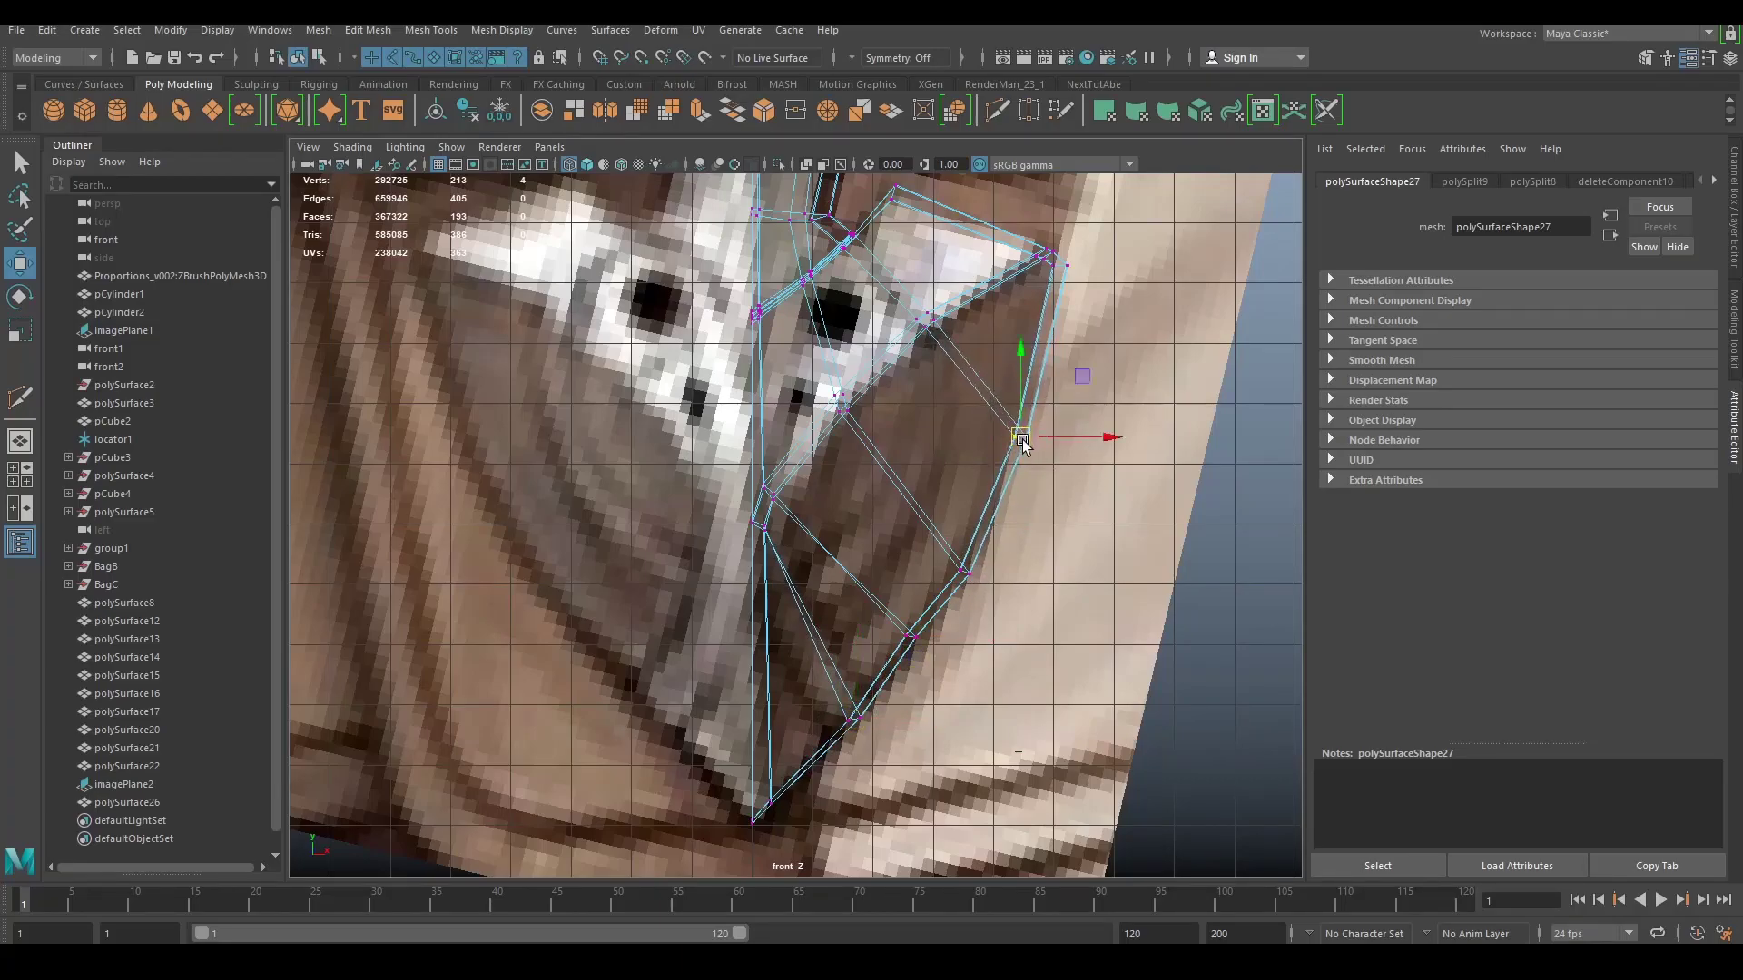
pyautogui.moveTo(1002, 526); pyautogui.dragTo(856, 724)
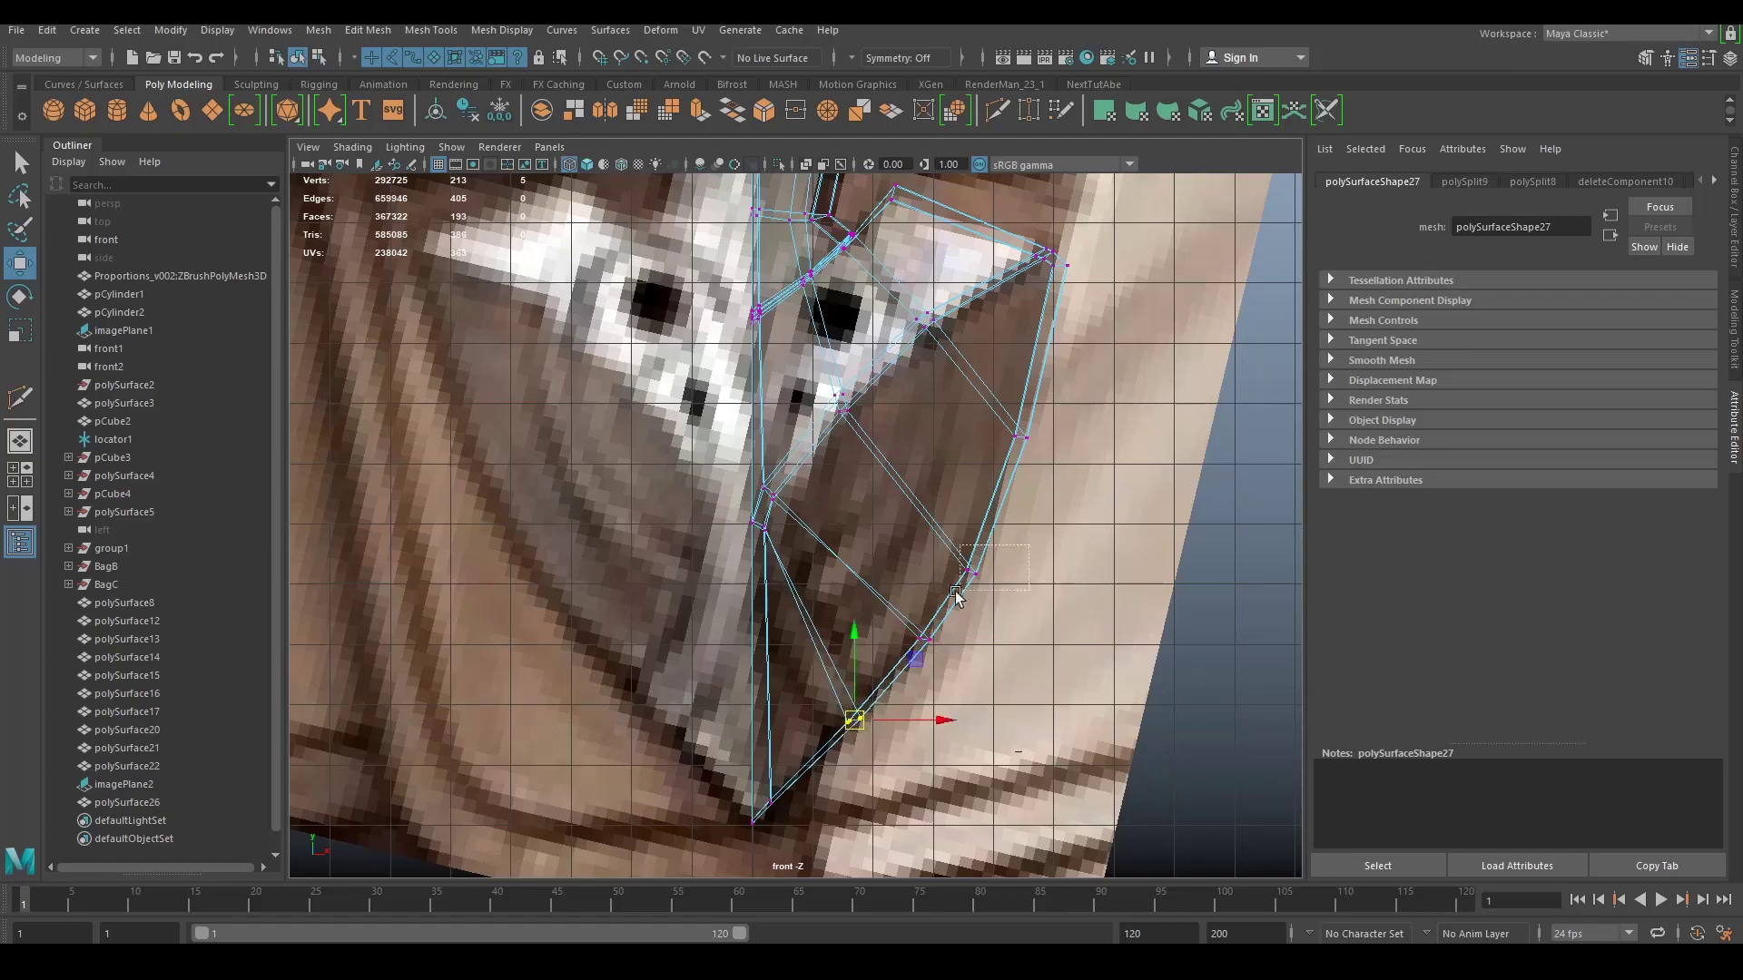
pyautogui.moveTo(955, 592); pyautogui.dragTo(953, 573)
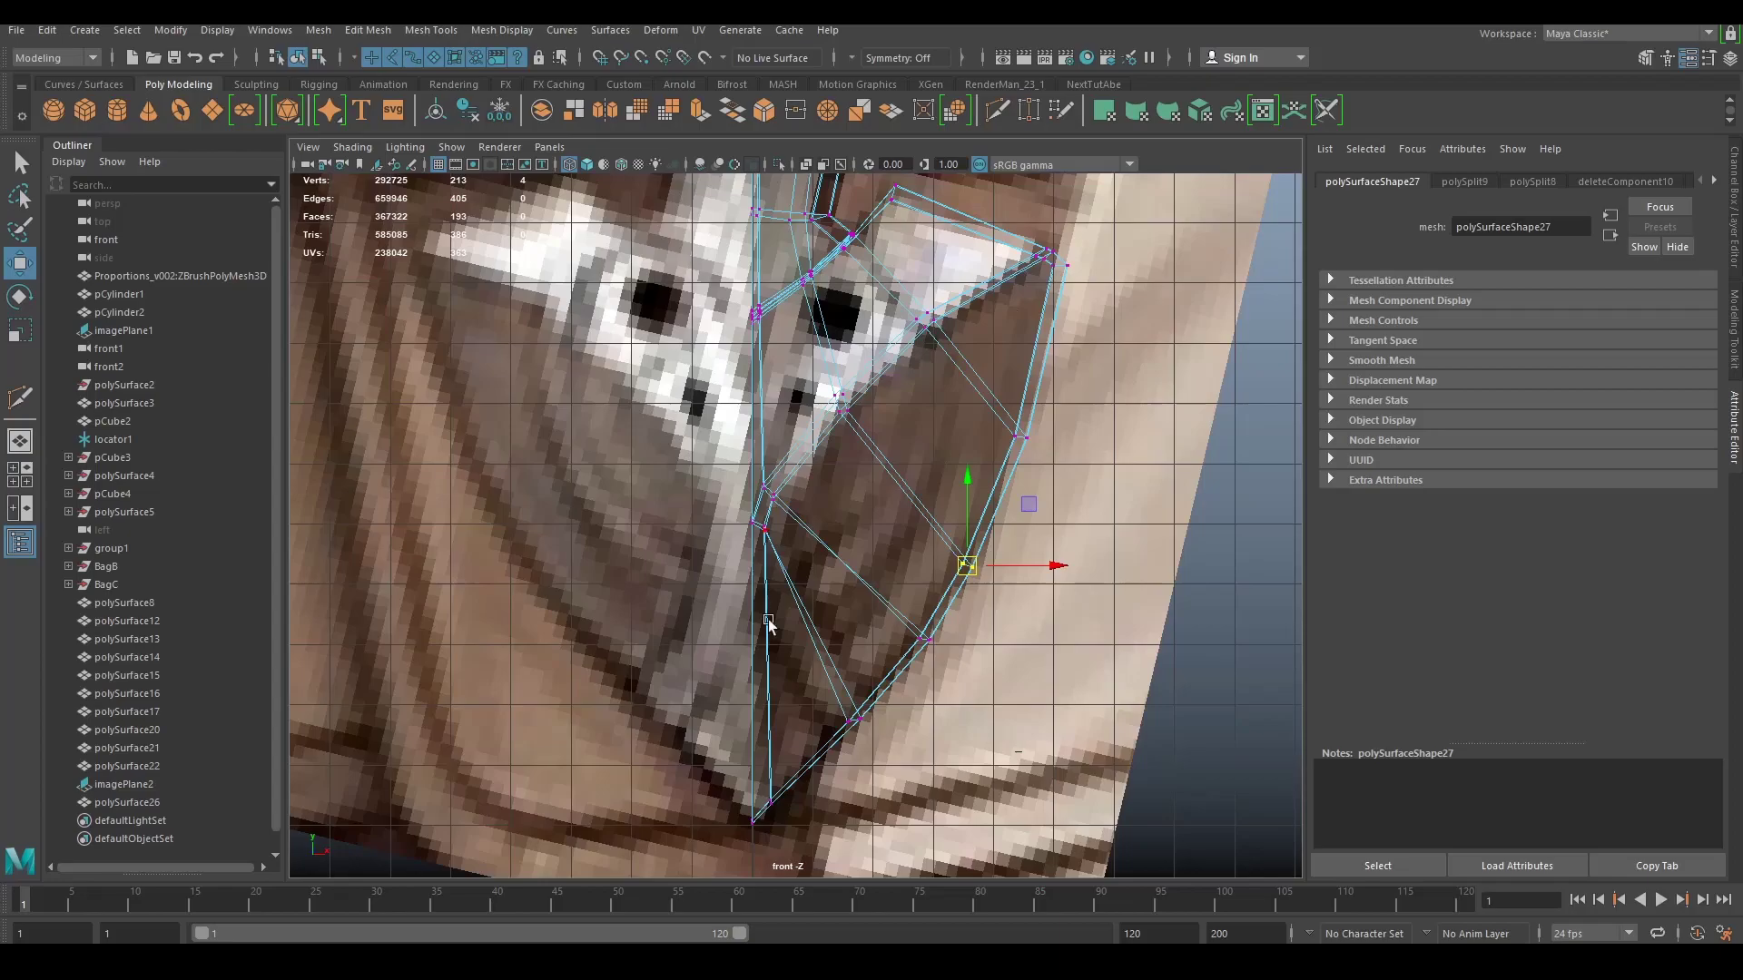
# Step: Examine the reshaped rim and ridge junction in the shaded perspective view
pyautogui.press('space')
pyautogui.moveTo(831, 663); pyautogui.dragTo(855, 609)
pyautogui.keyDown('alt'); pyautogui.moveTo(876, 626); pyautogui.dragTo(1006, 686); pyautogui.keyUp('alt')
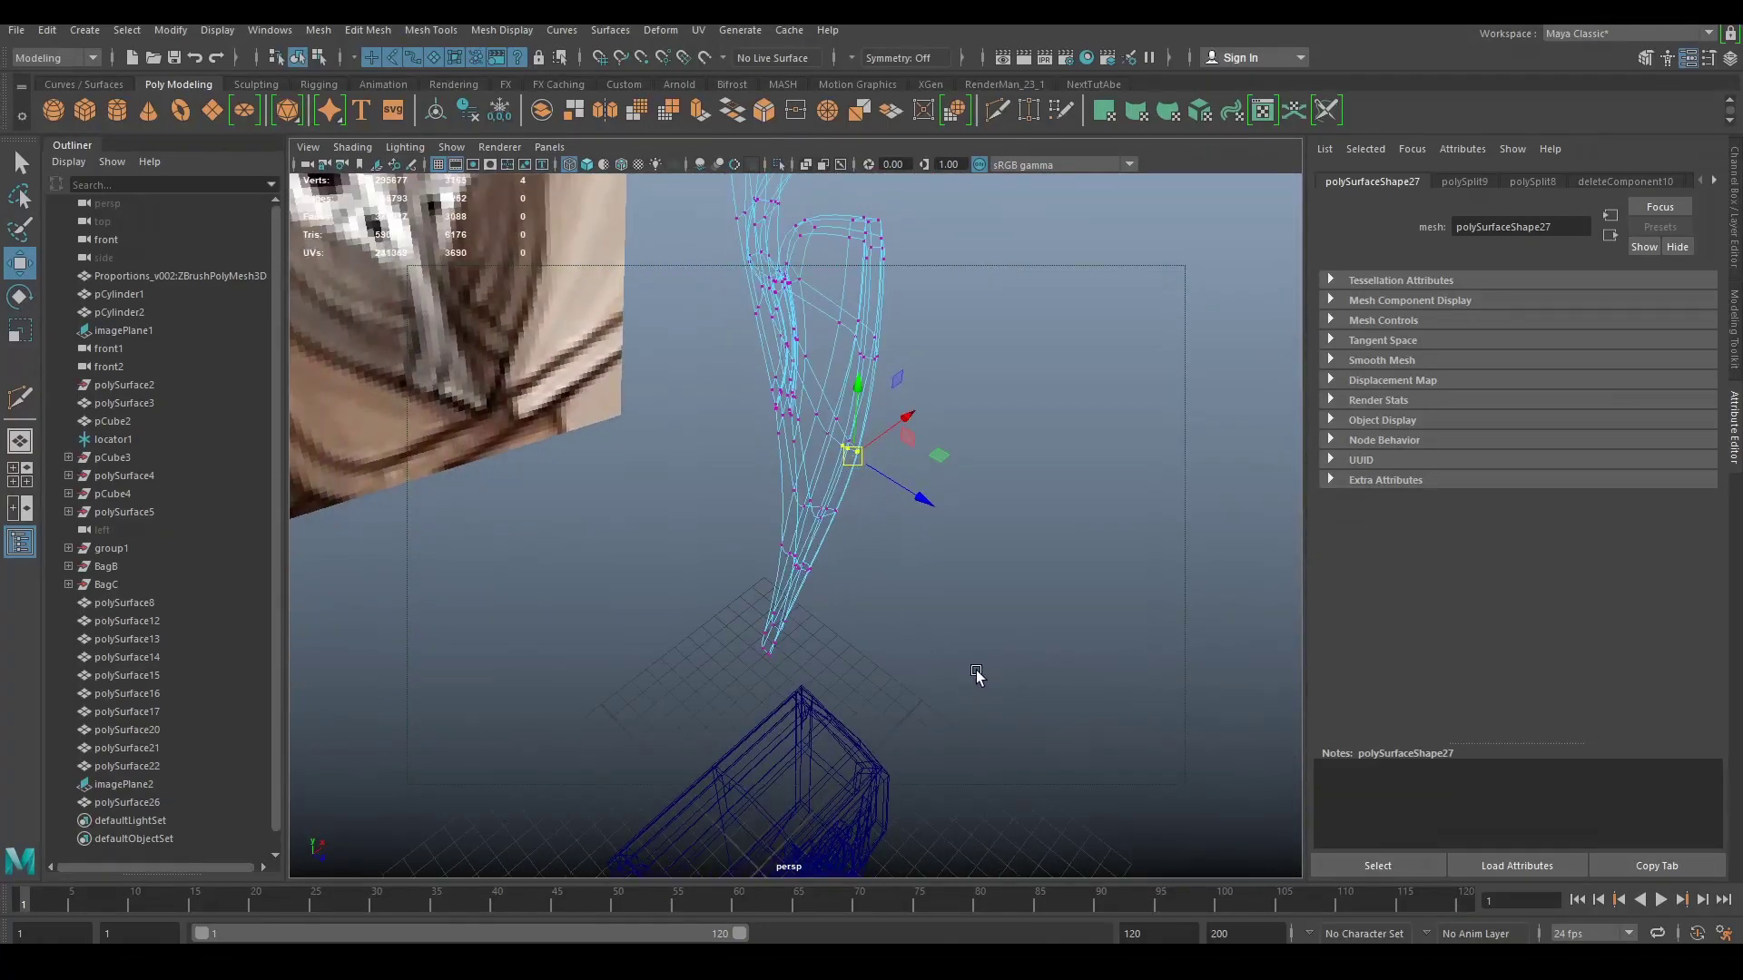
pyautogui.keyDown('alt'); pyautogui.moveTo(977, 676); pyautogui.dragTo(771, 551); pyautogui.keyUp('alt')
pyautogui.press('5')
pyautogui.moveTo(833, 438); pyautogui.dragTo(908, 400, button='right')
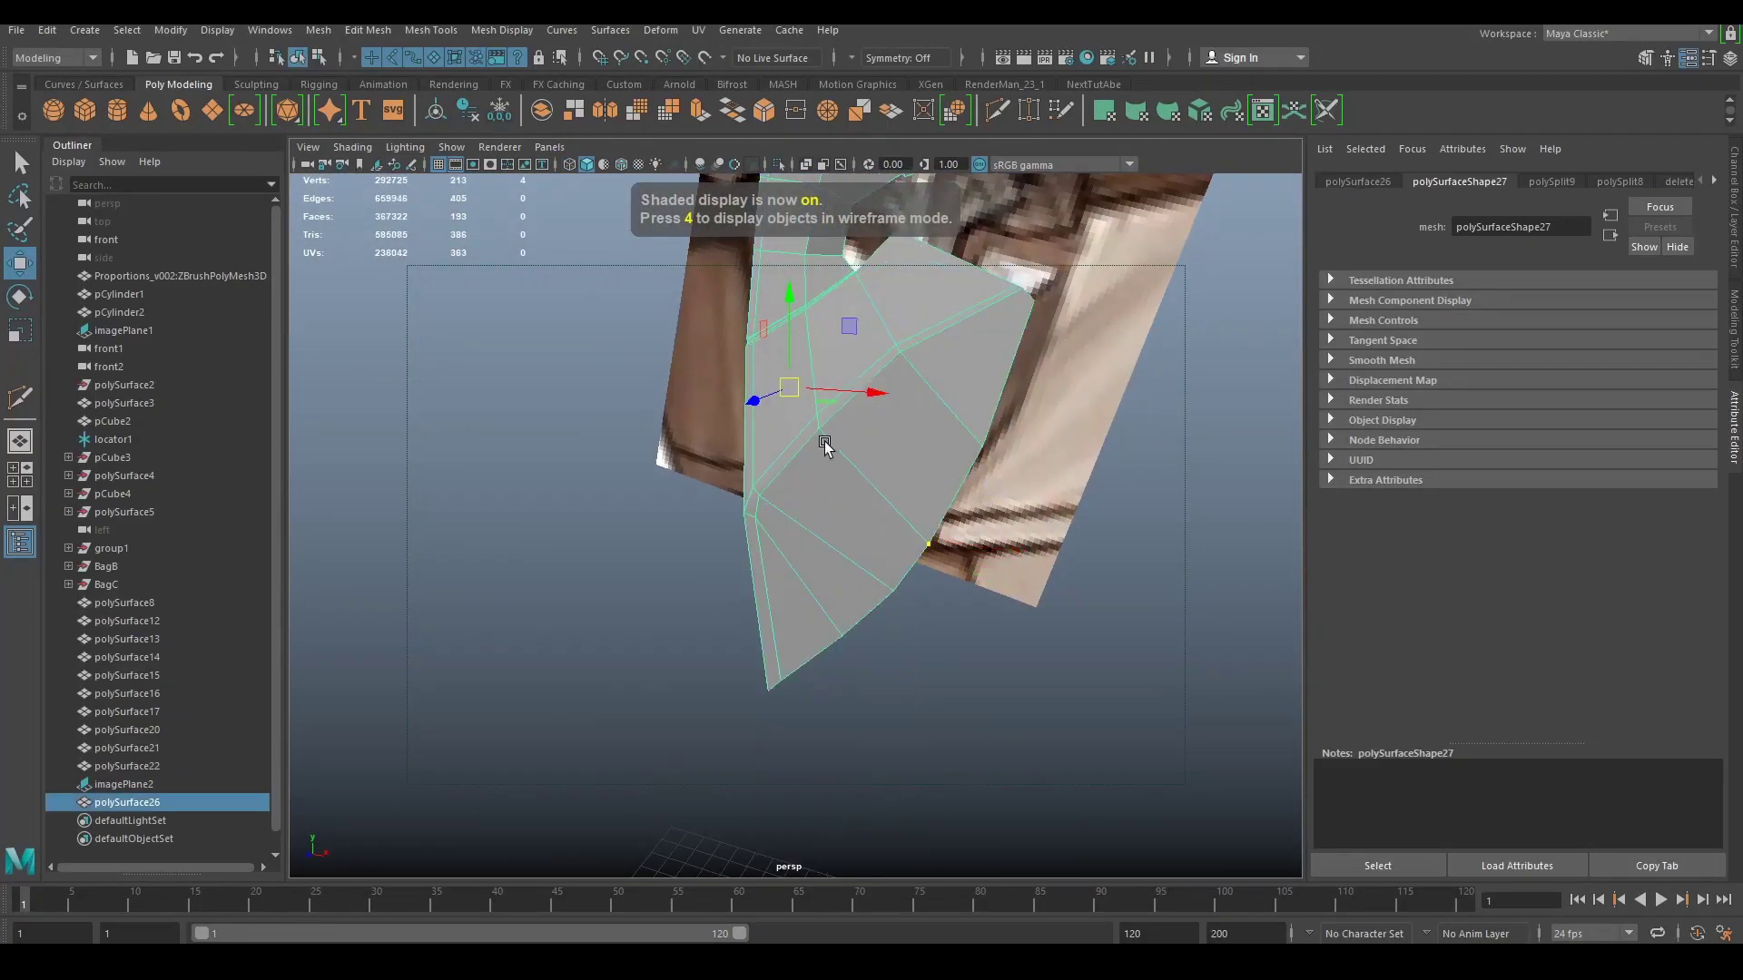
pyautogui.scroll(3, 852, 448)
pyautogui.moveTo(824, 442)
pyautogui.keyDown('alt'); pyautogui.mouseDown()
pyautogui.moveTo(852, 447)
pyautogui.moveTo(716, 466)
pyautogui.mouseUp(); pyautogui.keyUp('alt')
pyautogui.scroll(-3, 716, 467)
pyautogui.keyDown('alt'); pyautogui.moveTo(716, 467); pyautogui.dragTo(759, 544, button='middle'); pyautogui.keyUp('alt')
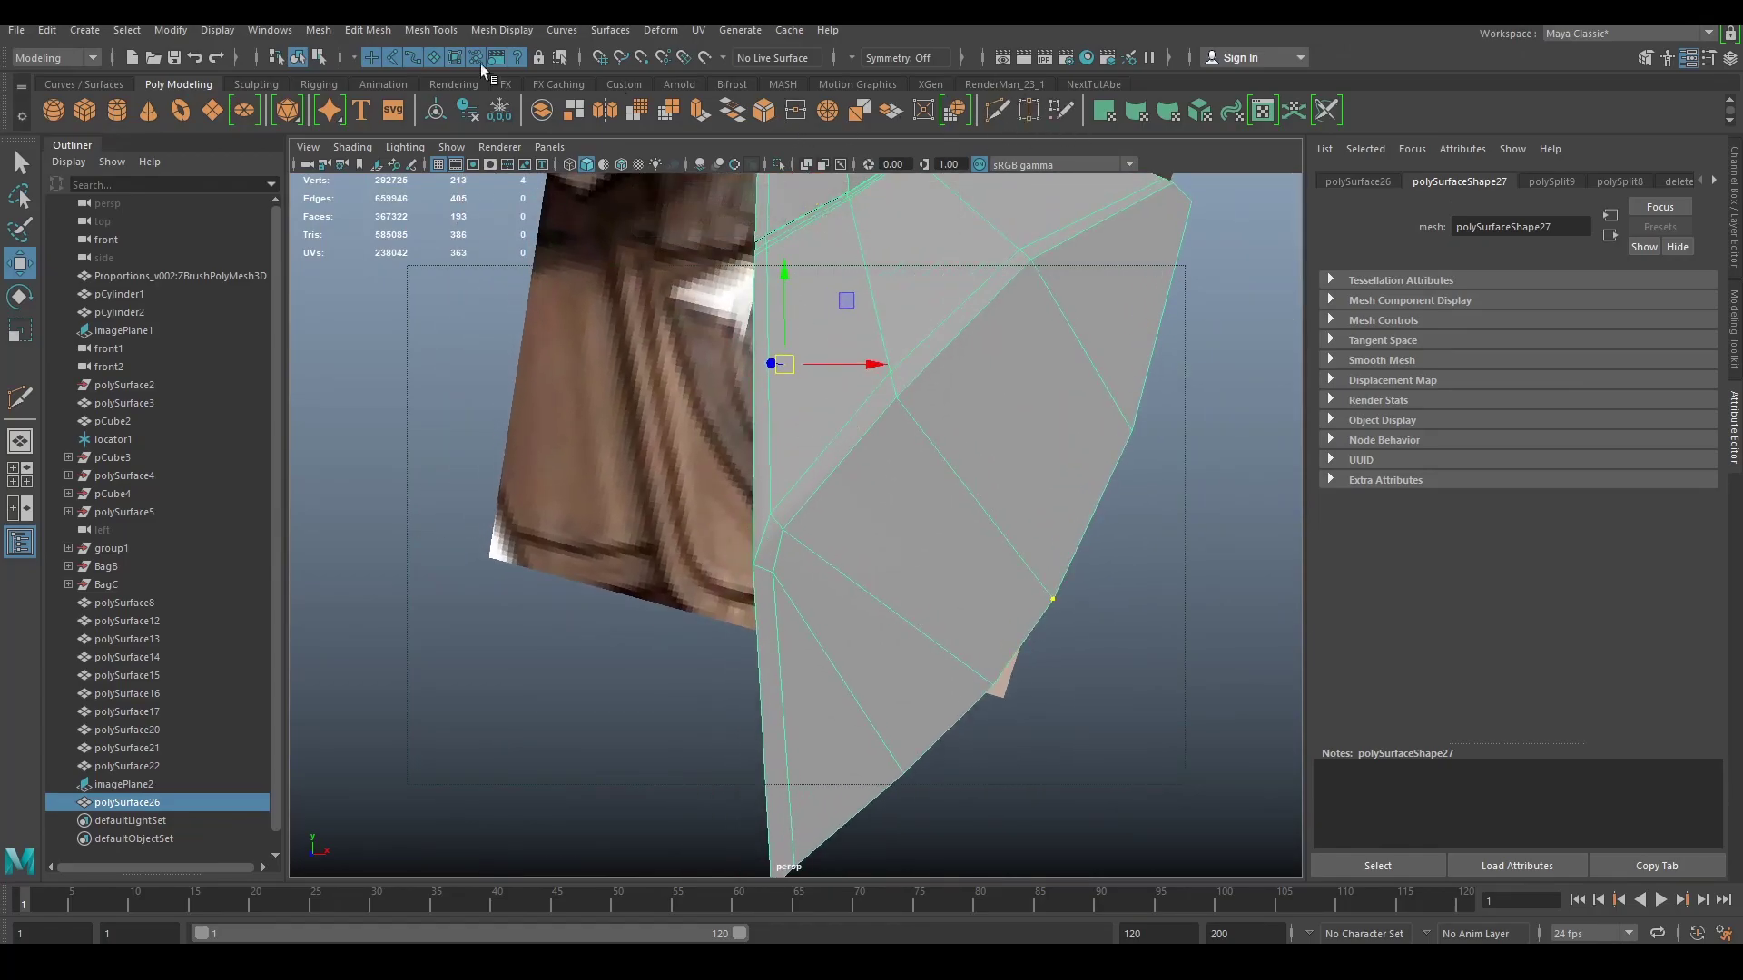
# Step: Insert supporting edge loops along the shield's diagonal ridge with the Insert Edge Loop tool
pyautogui.click(415, 32)
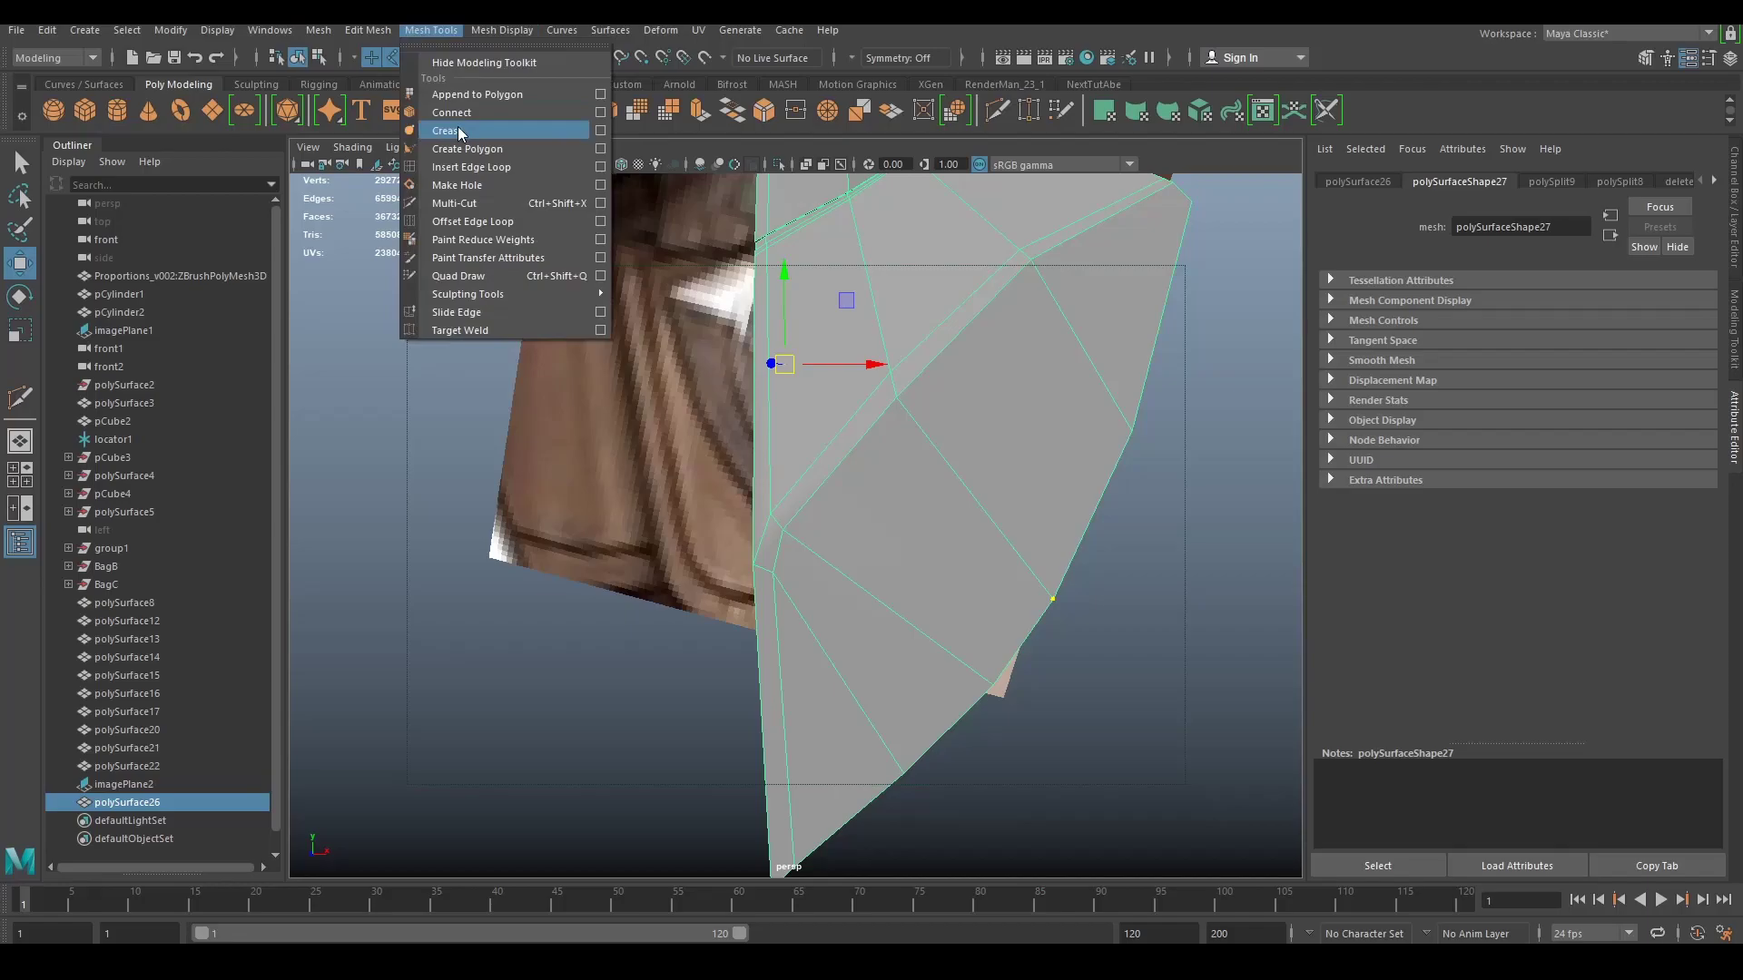
pyautogui.click(471, 167)
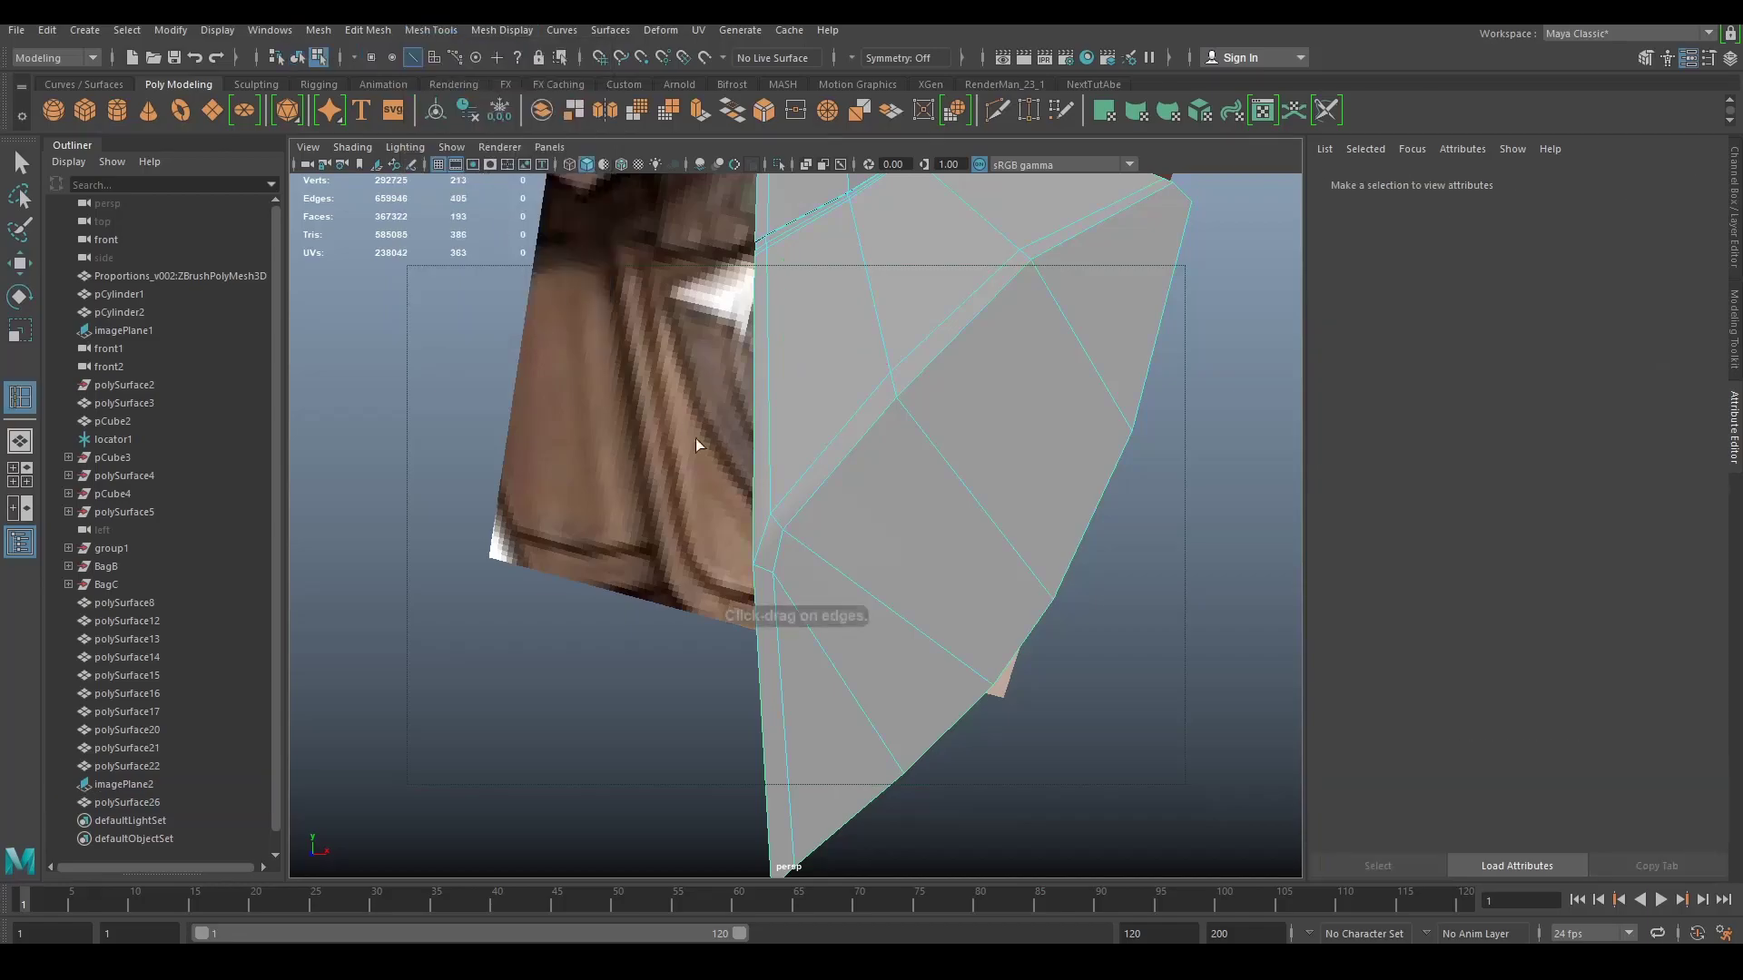
pyautogui.click(767, 520)
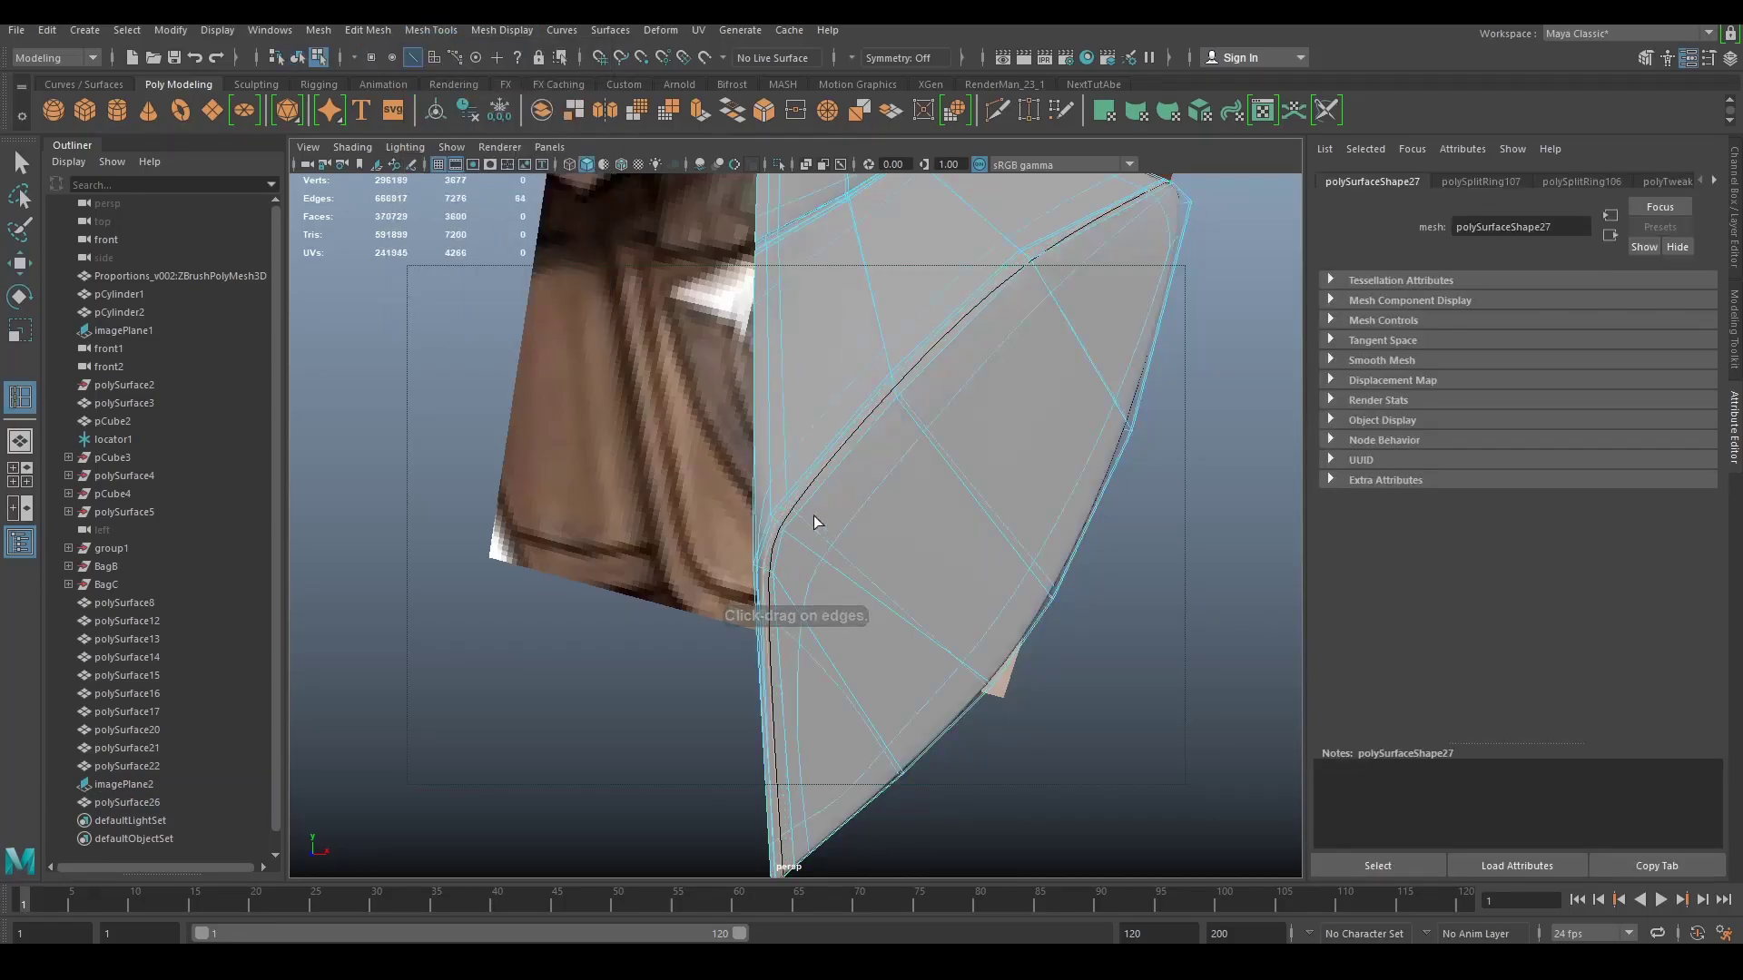
pyautogui.press('q')
# Step: Mirror the half emblem across the center line to complete the symmetrical shield
pyautogui.moveTo(844, 415); pyautogui.dragTo(930, 389, button='right')
pyautogui.scroll(-5, 1044, 436)
pyautogui.click(1131, 455)
pyautogui.keyDown('alt'); pyautogui.moveTo(1133, 458); pyautogui.dragTo(840, 405); pyautogui.keyUp('alt')
pyautogui.click(841, 405)
pyautogui.keyDown('shift'); pyautogui.rightClick(840, 405); pyautogui.keyUp('shift')
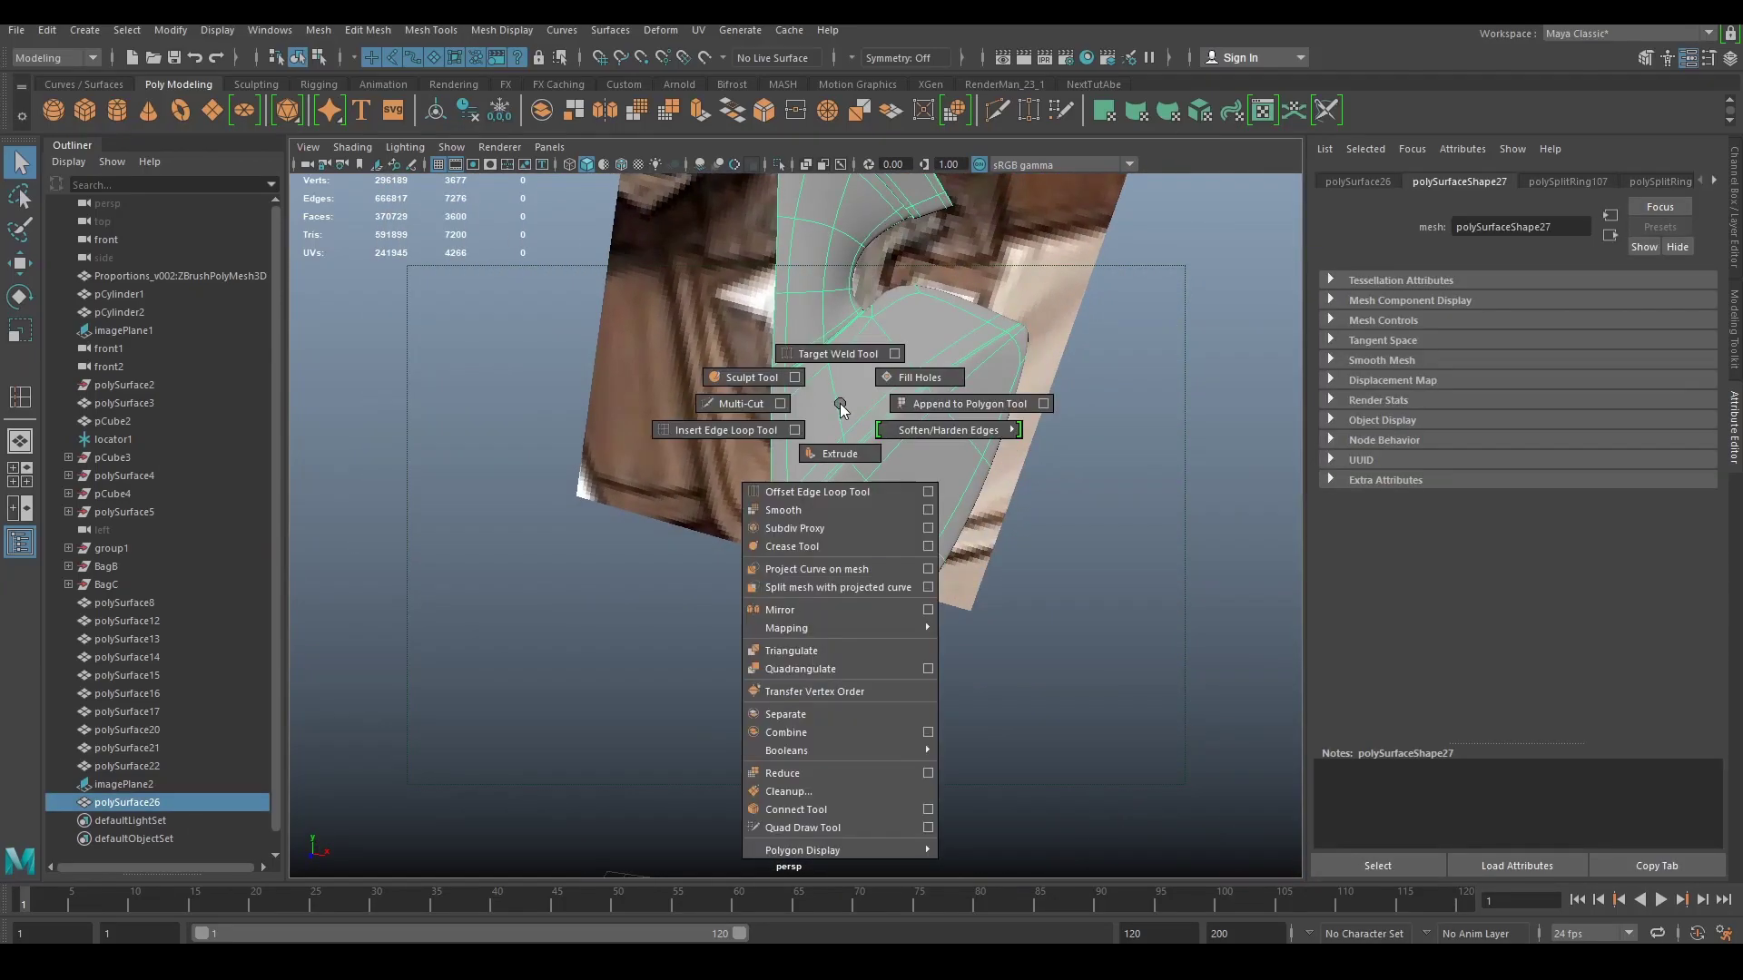
pyautogui.click(891, 606)
pyautogui.moveTo(868, 565)
pyautogui.keyDown('alt'); pyautogui.mouseDown()
pyautogui.moveTo(953, 669)
pyautogui.moveTo(864, 636)
pyautogui.moveTo(895, 588)
pyautogui.moveTo(851, 564)
pyautogui.moveTo(857, 637)
pyautogui.moveTo(825, 653)
pyautogui.moveTo(805, 572)
pyautogui.moveTo(877, 560)
pyautogui.moveTo(867, 584)
pyautogui.mouseUp(); pyautogui.keyUp('alt')
pyautogui.click(953, 669)
pyautogui.scroll(-2, 953, 669)
pyautogui.scroll(3, 864, 637)
# Step: Scale the paired vertices beside the center line at the ridge junction horizontally and adjust the center vertices just below
pyautogui.click(852, 563)
pyautogui.press('1')
pyautogui.scroll(4, 844, 586)
pyautogui.moveTo(808, 463); pyautogui.dragTo(733, 468, button='right')
pyautogui.click(753, 503)
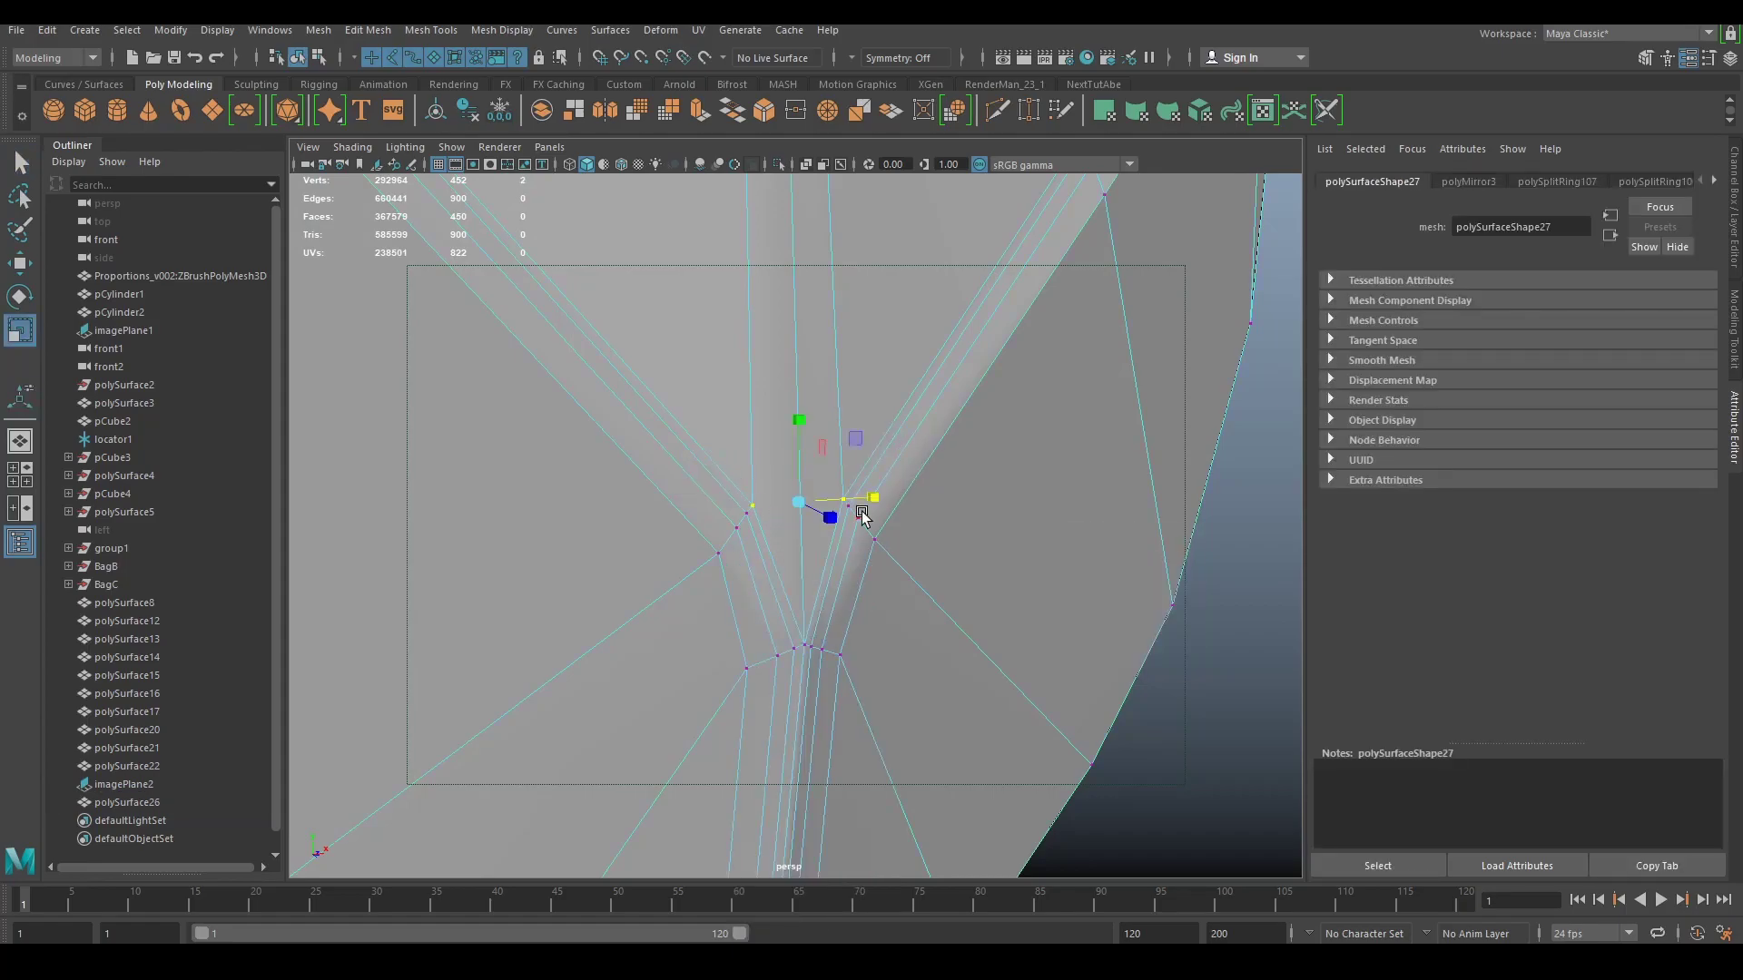
pyautogui.keyDown('alt'); pyautogui.moveTo(921, 524); pyautogui.dragTo(798, 577); pyautogui.keyUp('alt')
pyautogui.click(803, 656)
pyautogui.click(977, 430)
pyautogui.scroll(-3, 962, 454)
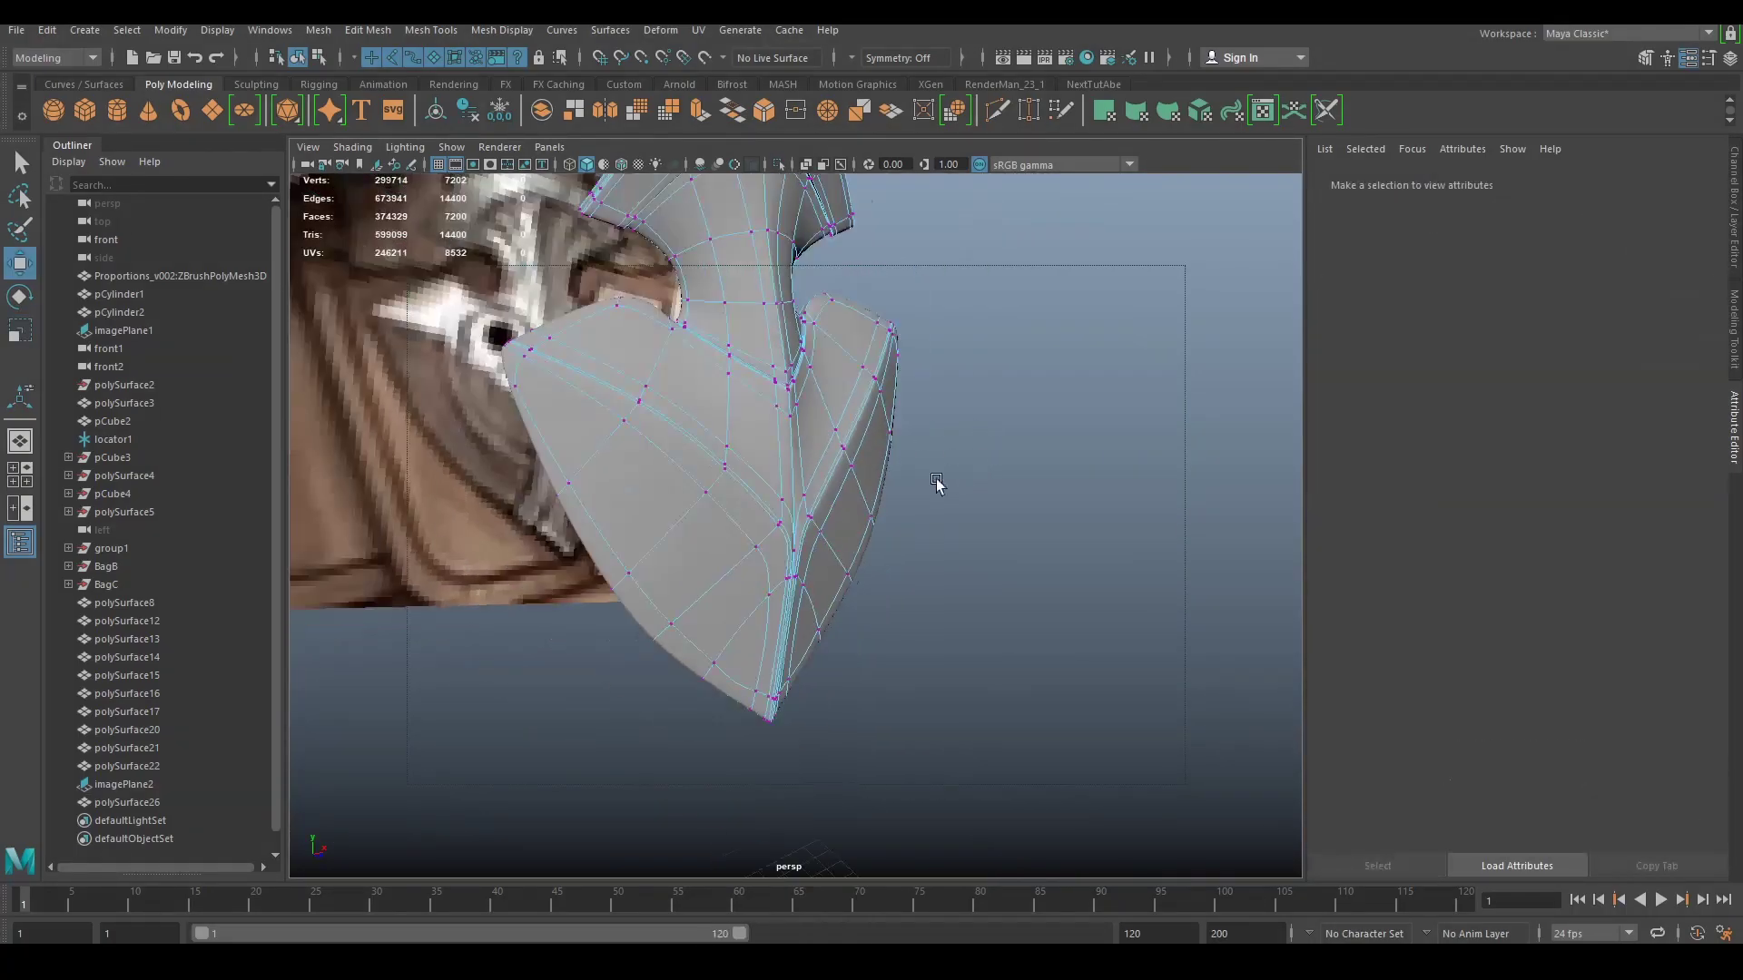
# Step: Check the smoothed shield as a whole and return the mesh to its unsmoothed display
pyautogui.keyDown('alt'); pyautogui.moveTo(934, 484); pyautogui.dragTo(825, 440); pyautogui.keyUp('alt')
pyautogui.moveTo(825, 439); pyautogui.dragTo(914, 382, button='right')
pyautogui.click(947, 403)
pyautogui.keyDown('alt'); pyautogui.moveTo(947, 403); pyautogui.dragTo(842, 460); pyautogui.keyUp('alt')
pyautogui.click(814, 569)
pyautogui.press('1')
pyautogui.scroll(3, 820, 537)
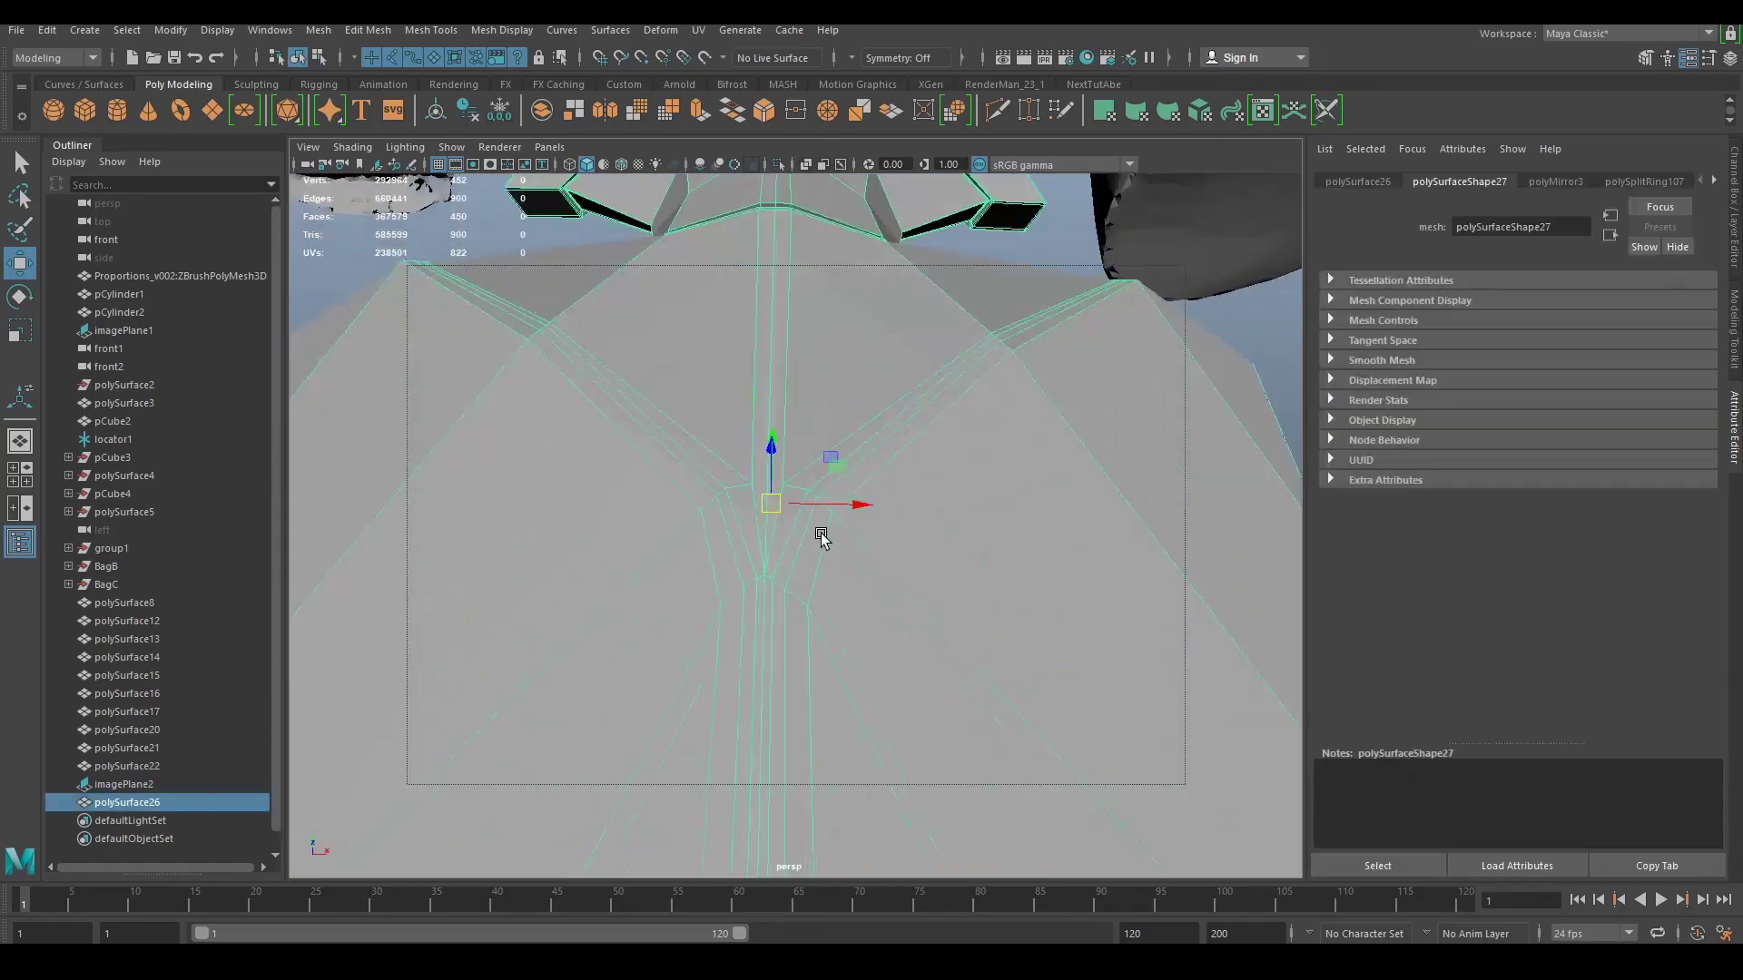
# Step: Select the two short edges at the center of the lower ridge junction and collapse them
pyautogui.keyDown('alt'); pyautogui.moveTo(820, 537); pyautogui.dragTo(829, 447); pyautogui.keyUp('alt')
pyautogui.moveTo(828, 446); pyautogui.dragTo(772, 429, button='right')
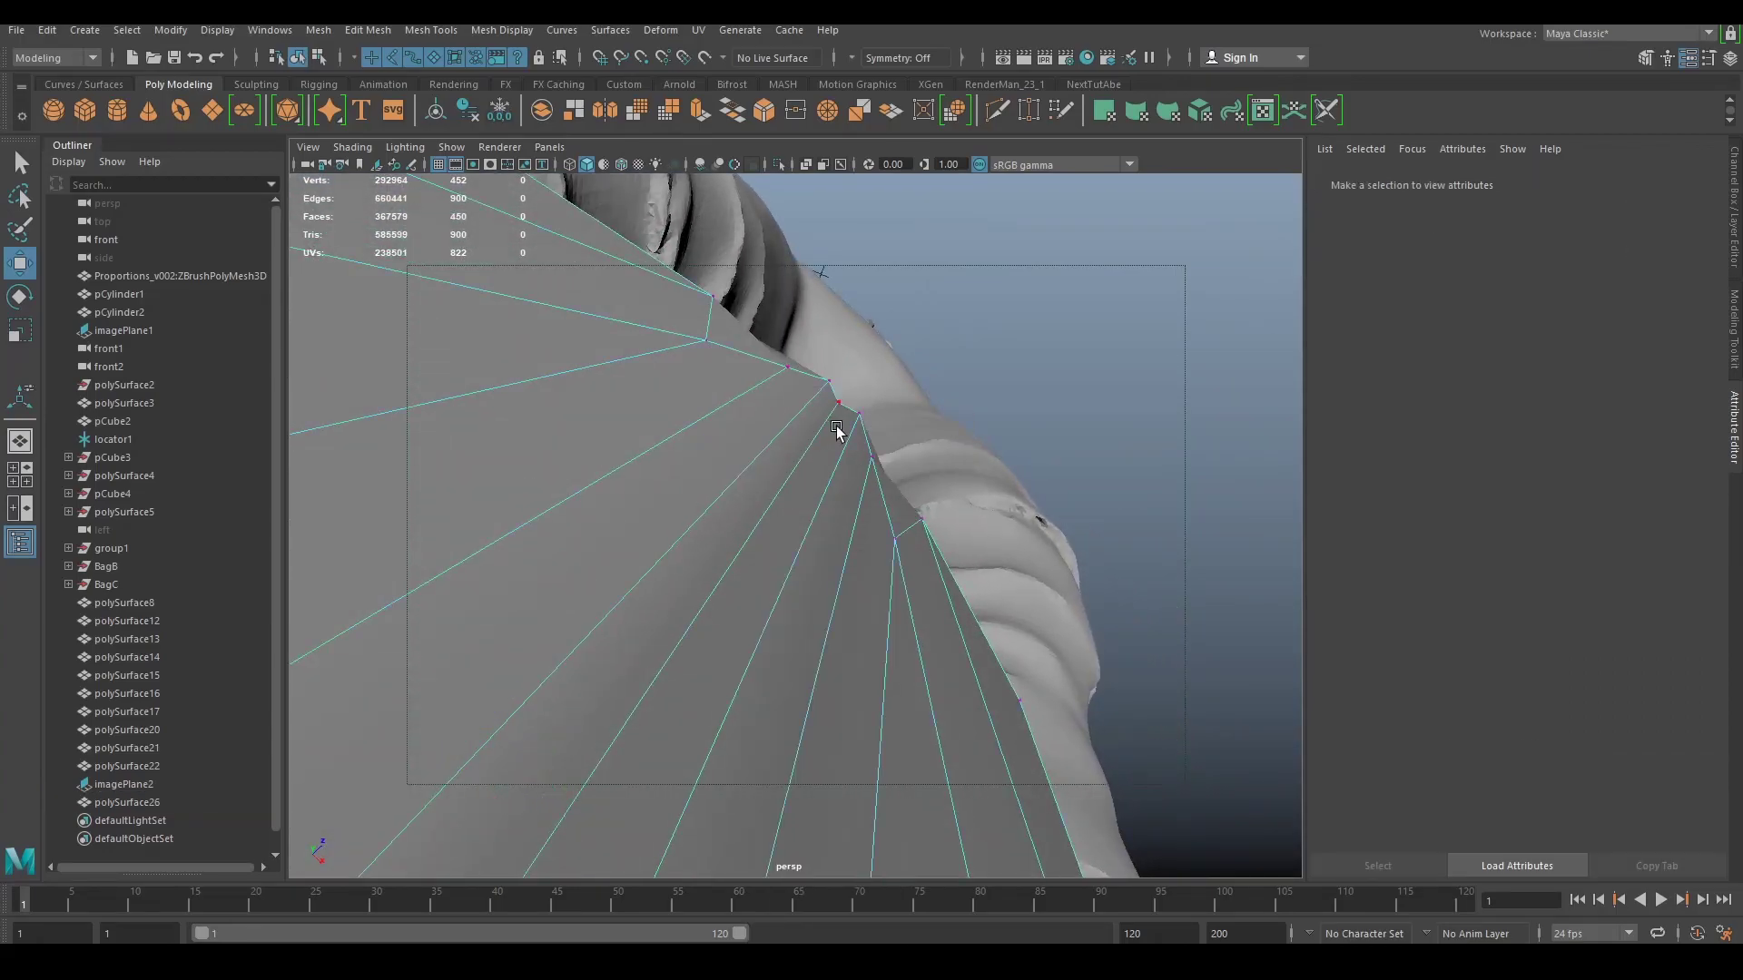
pyautogui.keyDown('alt'); pyautogui.moveTo(840, 427); pyautogui.dragTo(813, 506); pyautogui.keyUp('alt')
pyautogui.scroll(-5, 808, 531)
pyautogui.scroll(6, 822, 522)
pyautogui.moveTo(747, 462); pyautogui.dragTo(749, 472, button='right')
pyautogui.keyDown('alt'); pyautogui.moveTo(769, 402); pyautogui.dragTo(698, 540); pyautogui.keyUp('alt')
pyautogui.moveTo(803, 470); pyautogui.dragTo(798, 468, button='right')
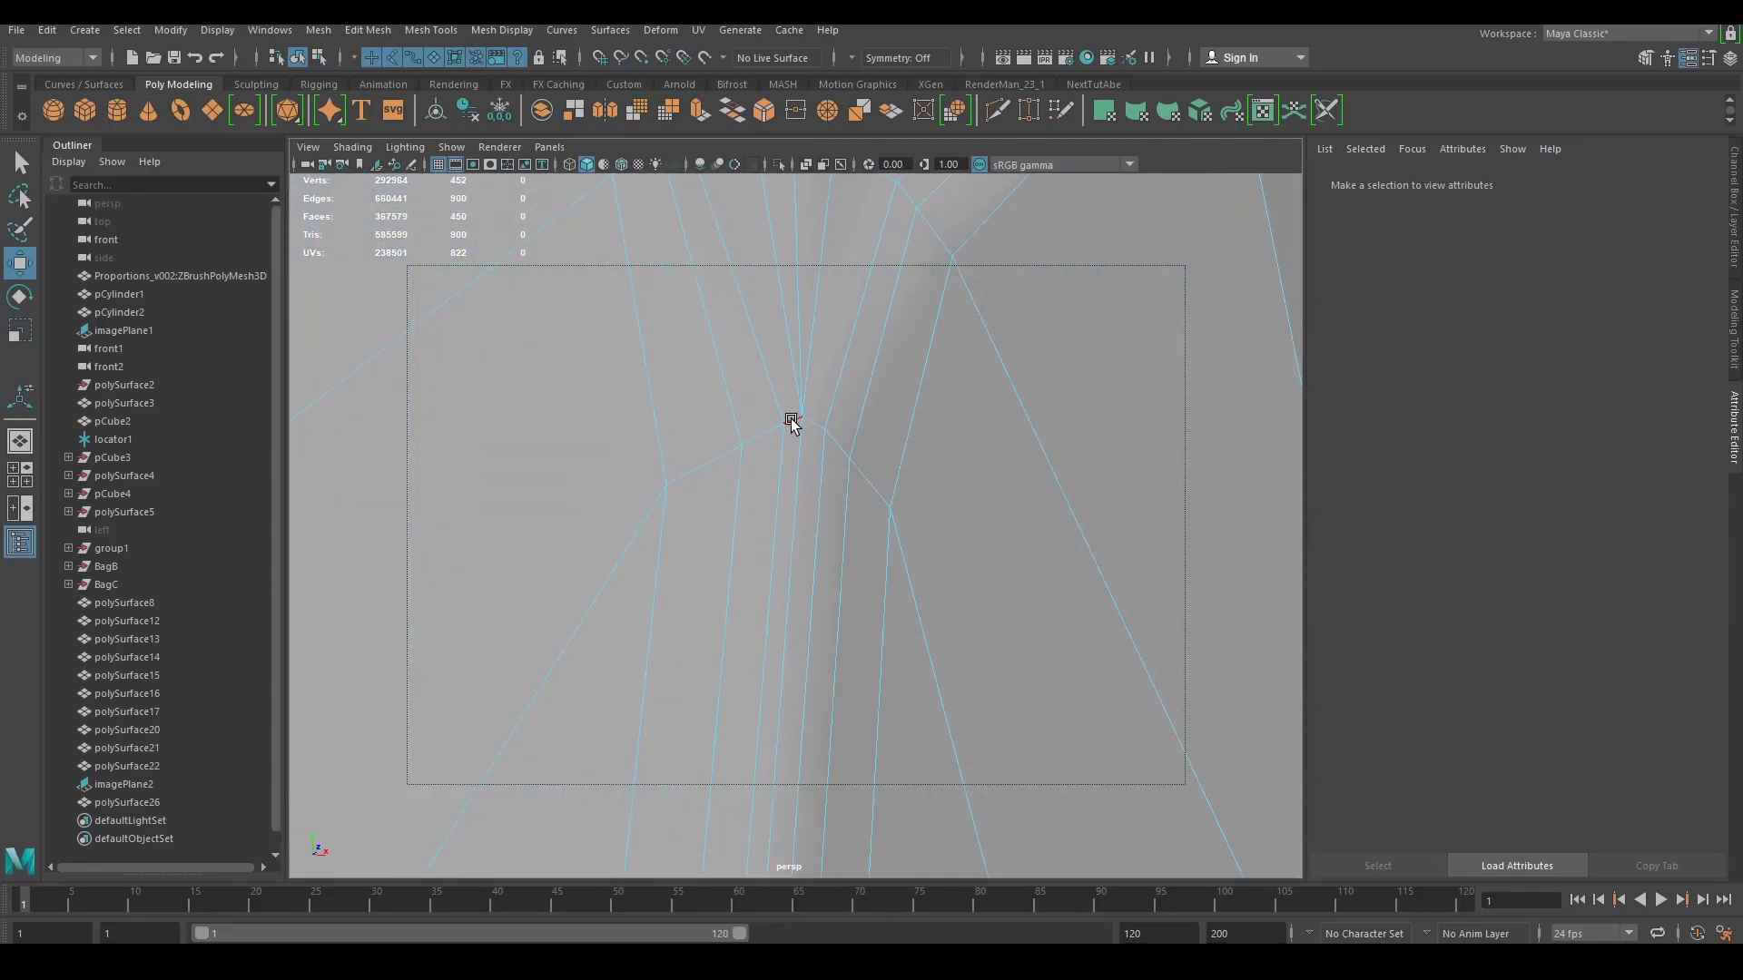
pyautogui.click(810, 422)
pyautogui.press('q')
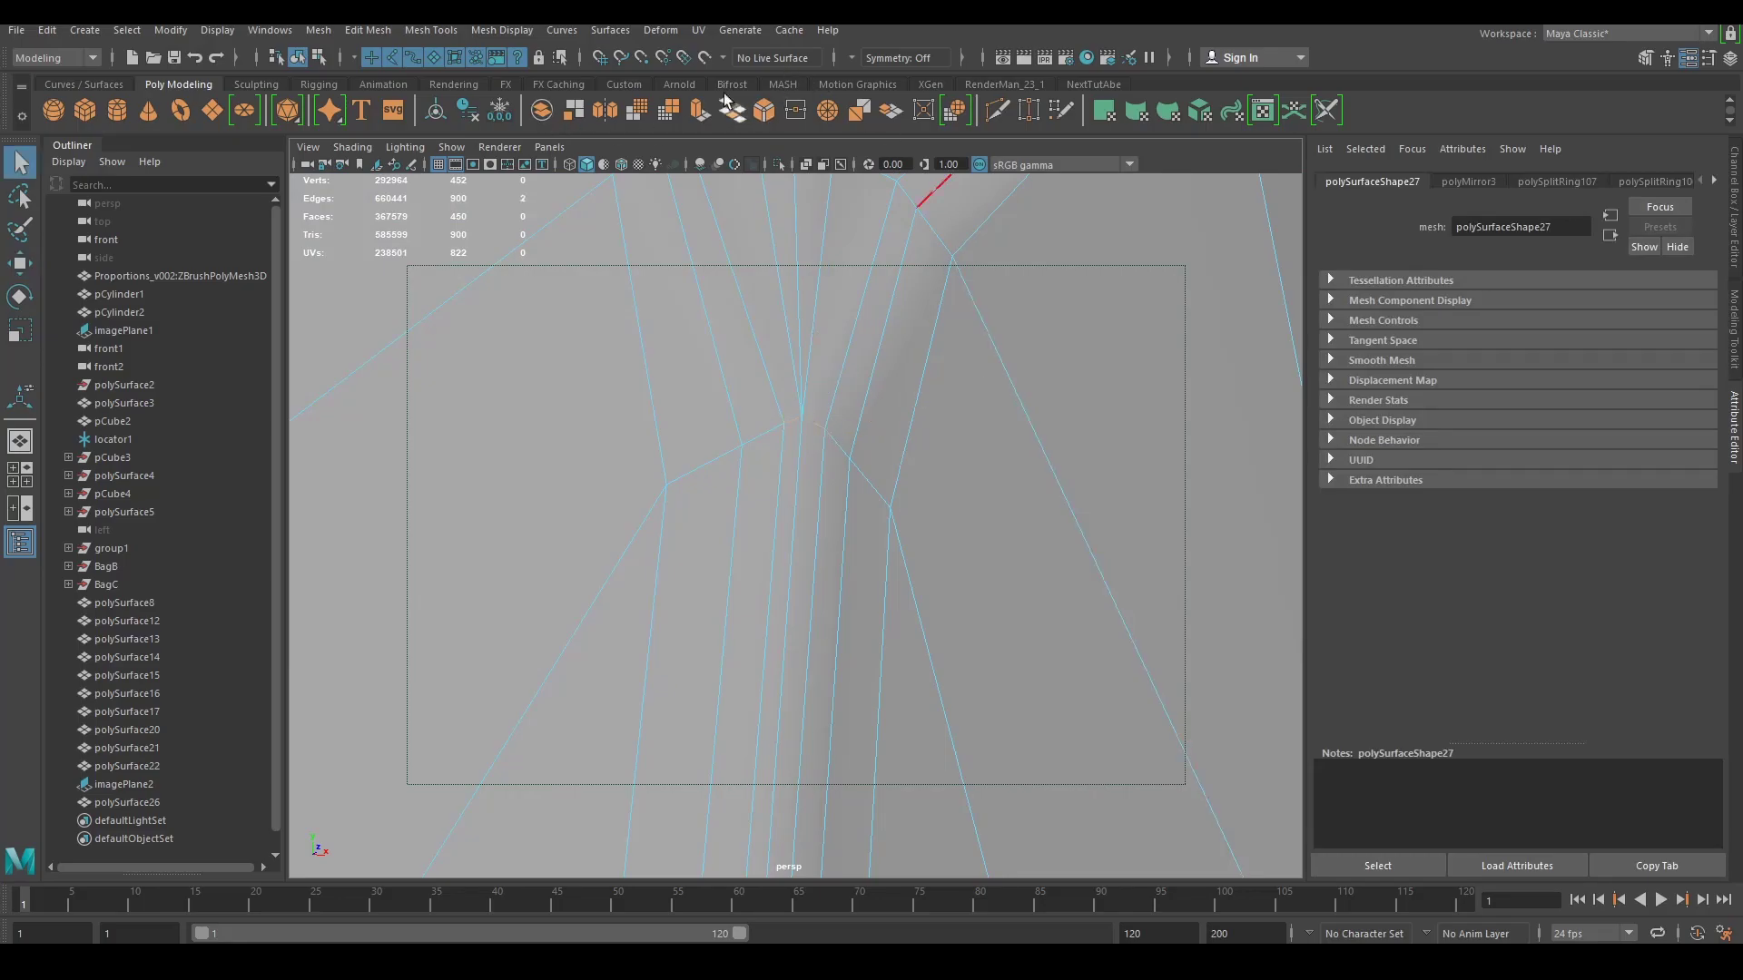
pyautogui.click(358, 30)
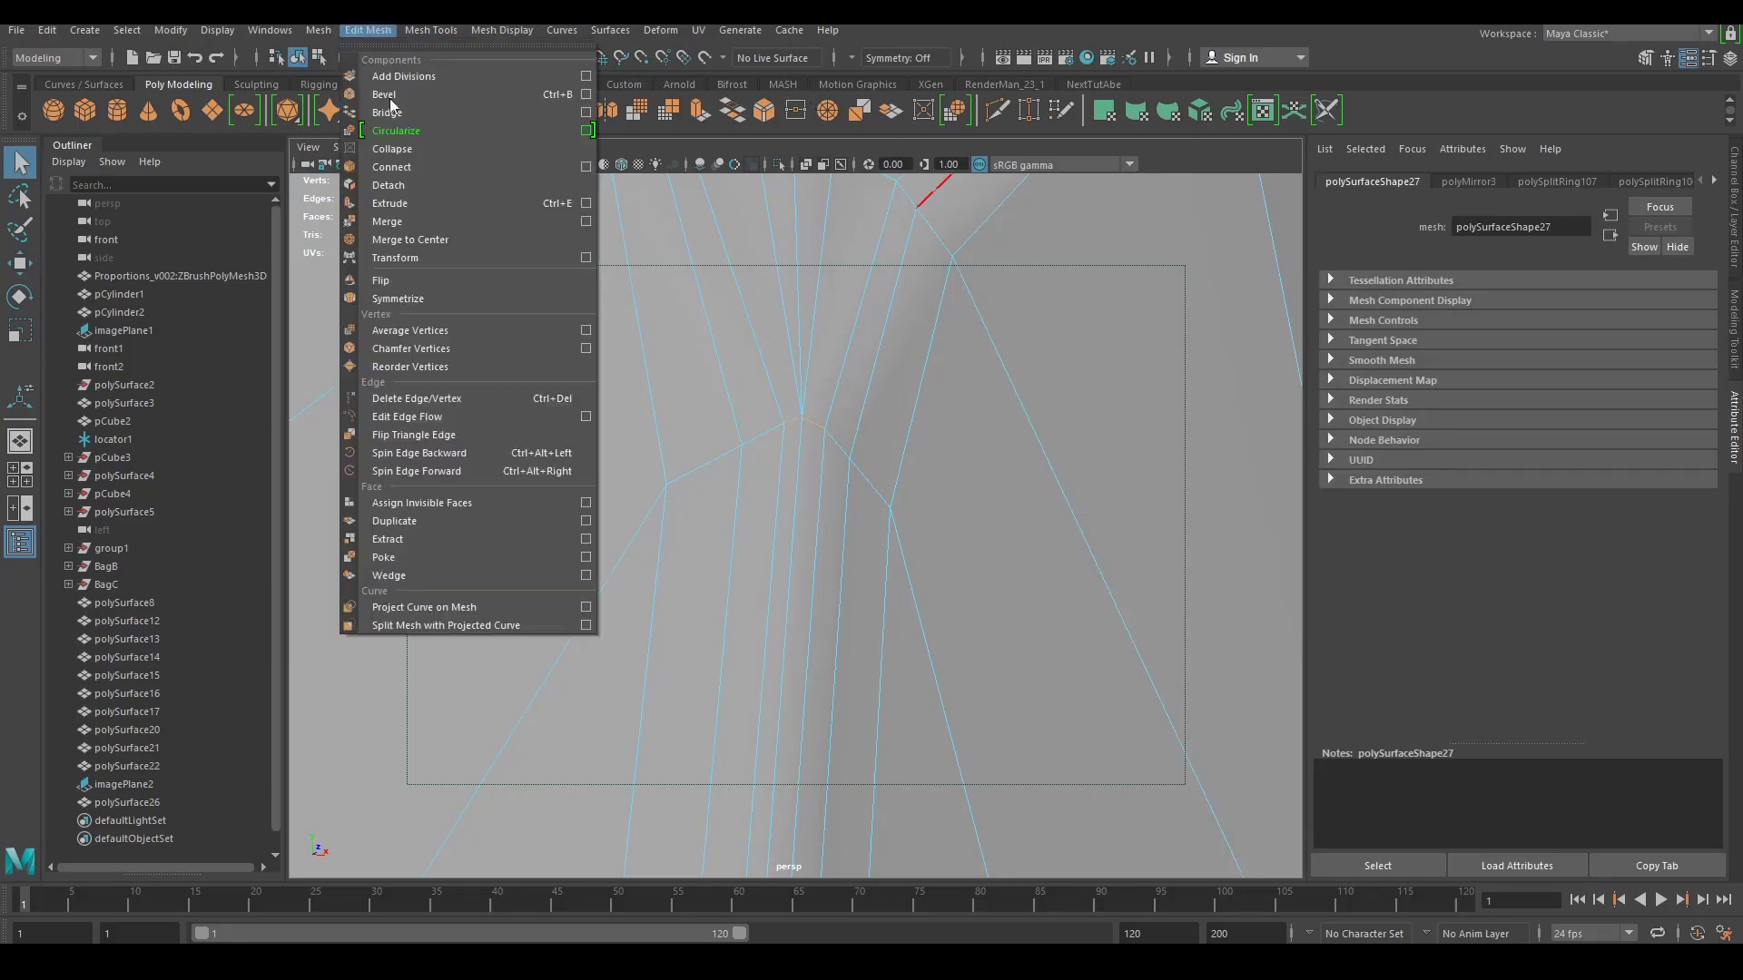
pyautogui.click(417, 151)
# Step: Examine the collapsed center junction in smoothed display
pyautogui.keyDown('alt'); pyautogui.moveTo(813, 385); pyautogui.dragTo(831, 433); pyautogui.keyUp('alt')
pyautogui.scroll(-5, 821, 358)
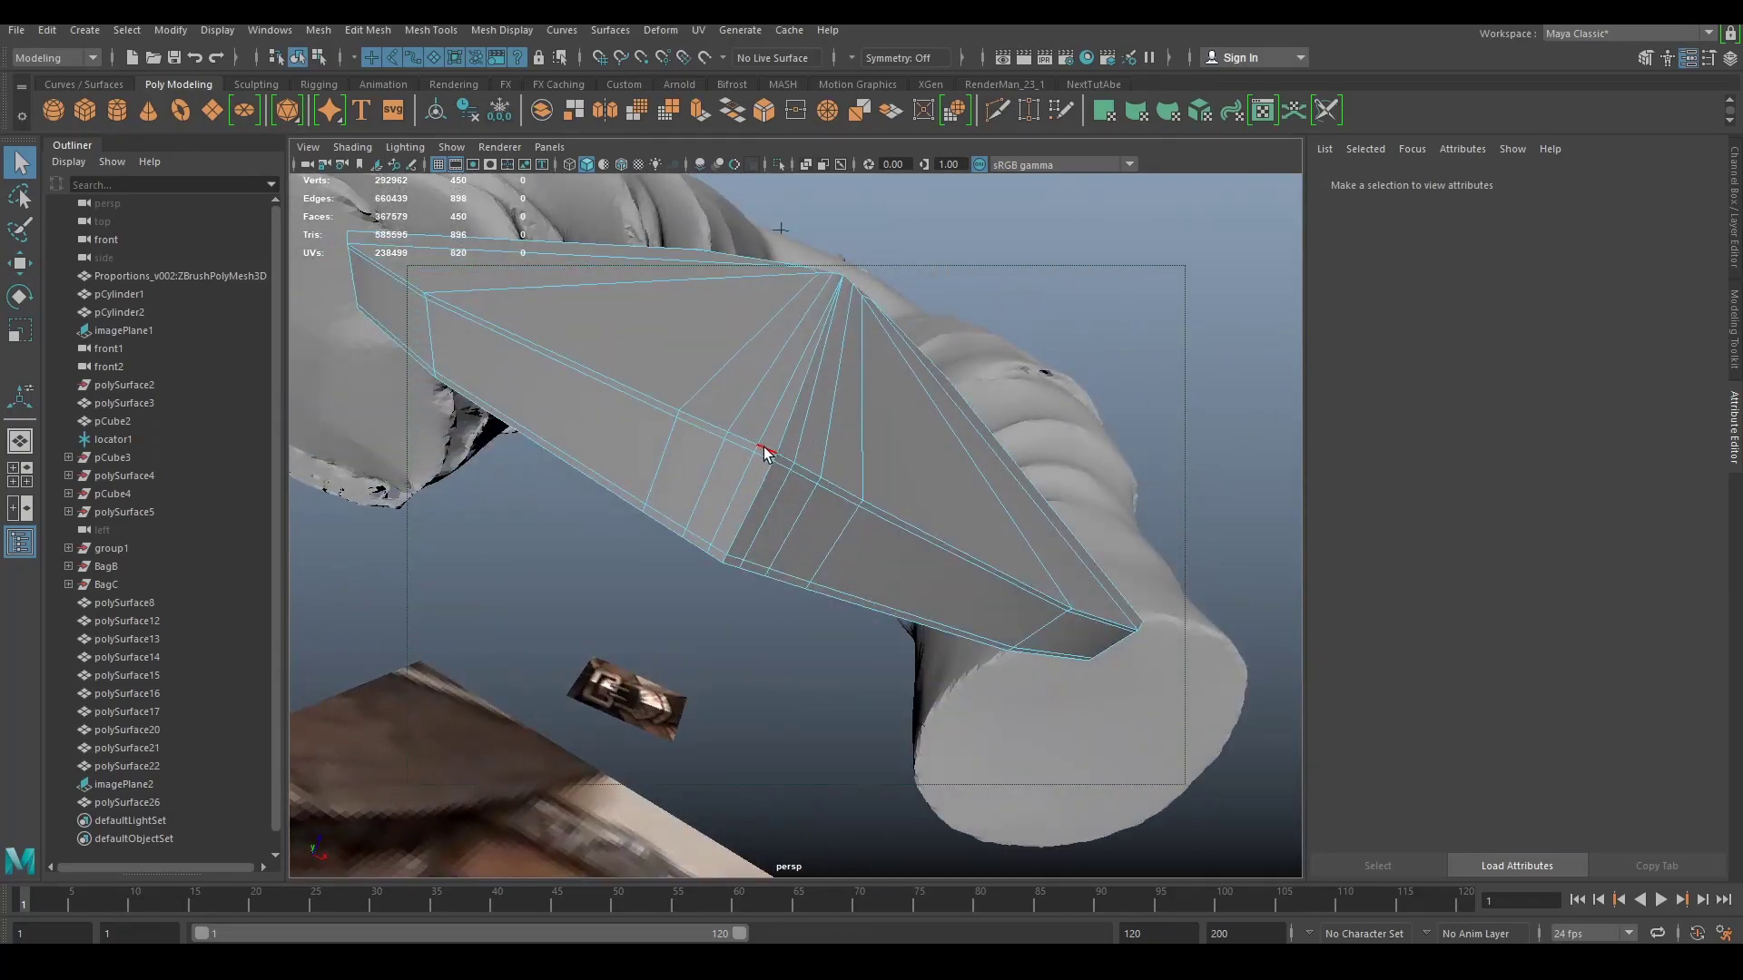
pyautogui.press('f')
pyautogui.press('3')
pyautogui.click(1167, 457)
pyautogui.scroll(-4, 1167, 457)
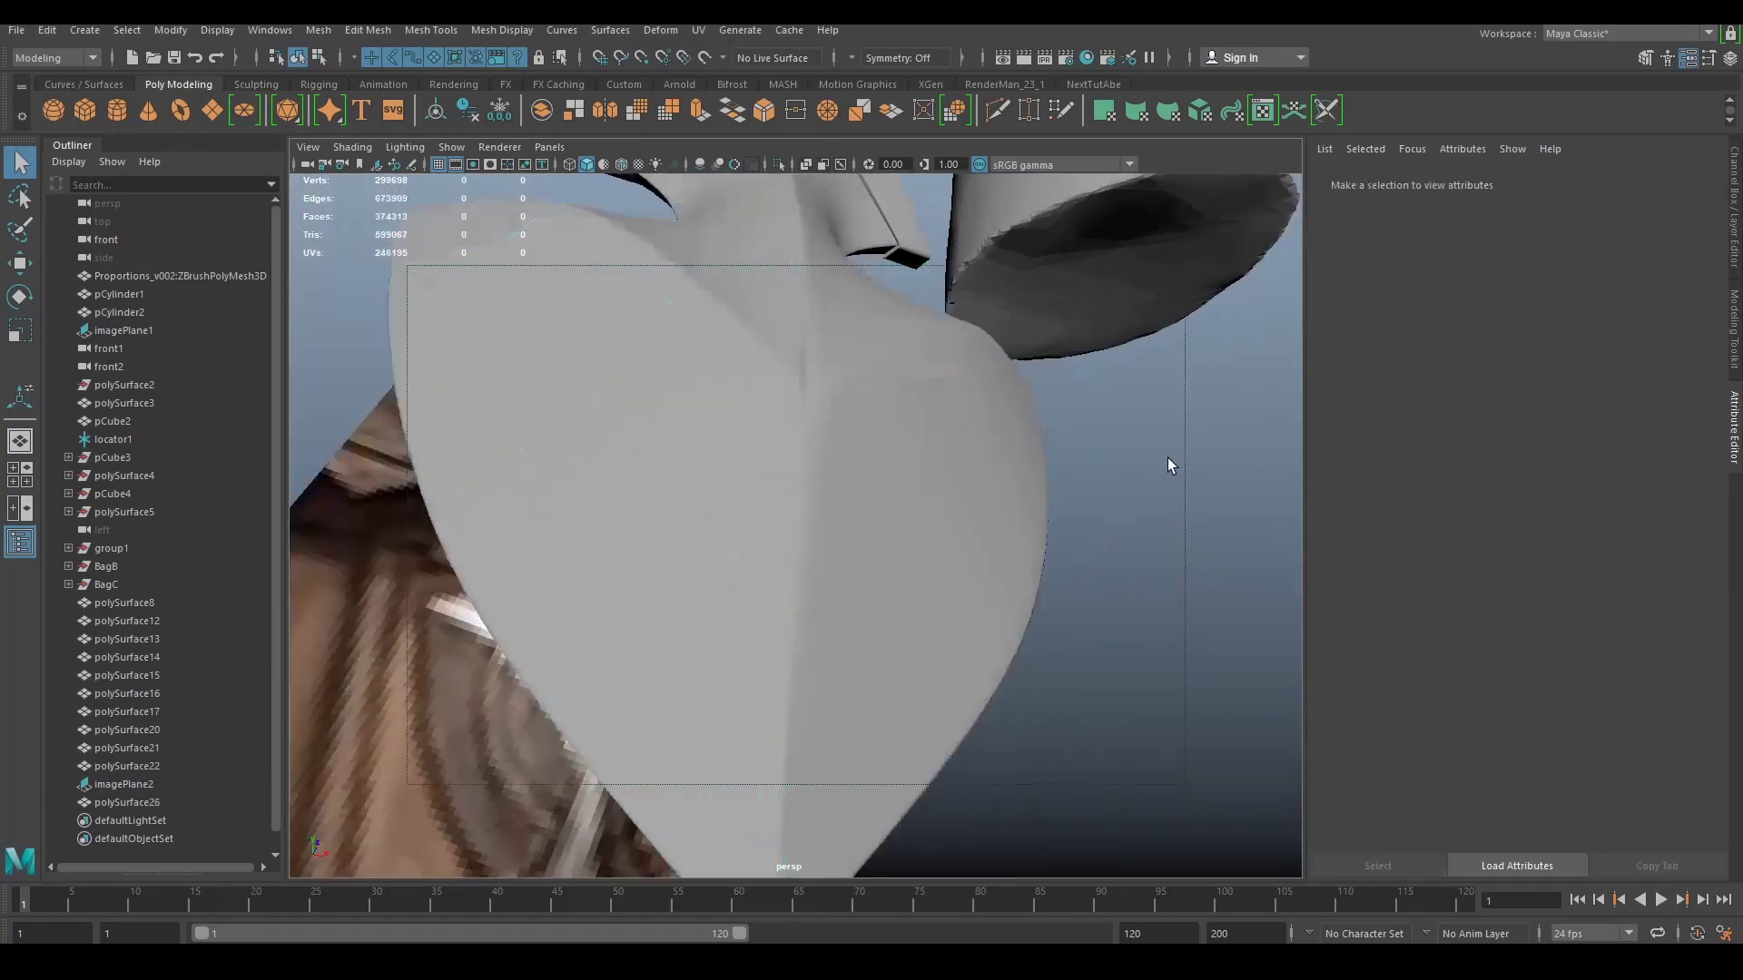
# Step: Try to merge the two vertices flanking the center line above the ridge junction
pyautogui.keyDown('alt'); pyautogui.moveTo(1167, 459); pyautogui.dragTo(828, 392); pyautogui.keyUp('alt')
pyautogui.click(813, 519)
pyautogui.press('1')
pyautogui.scroll(5, 865, 532)
pyautogui.moveTo(829, 393); pyautogui.dragTo(783, 354, button='right')
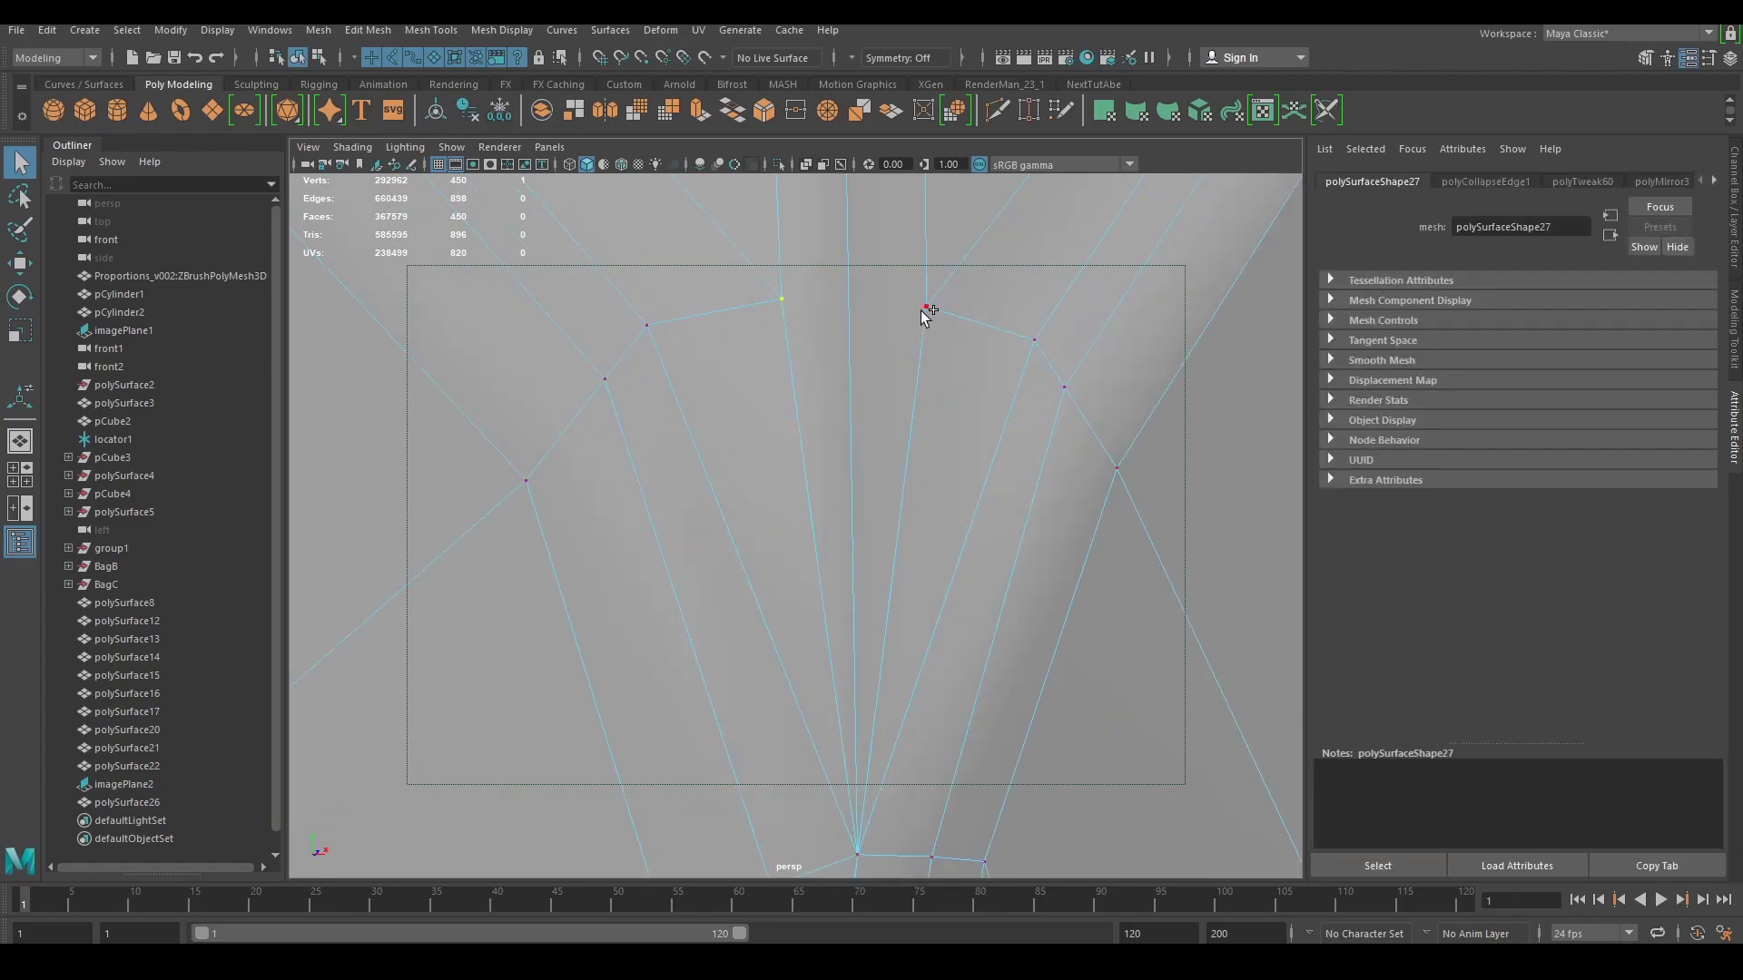
pyautogui.click(798, 110)
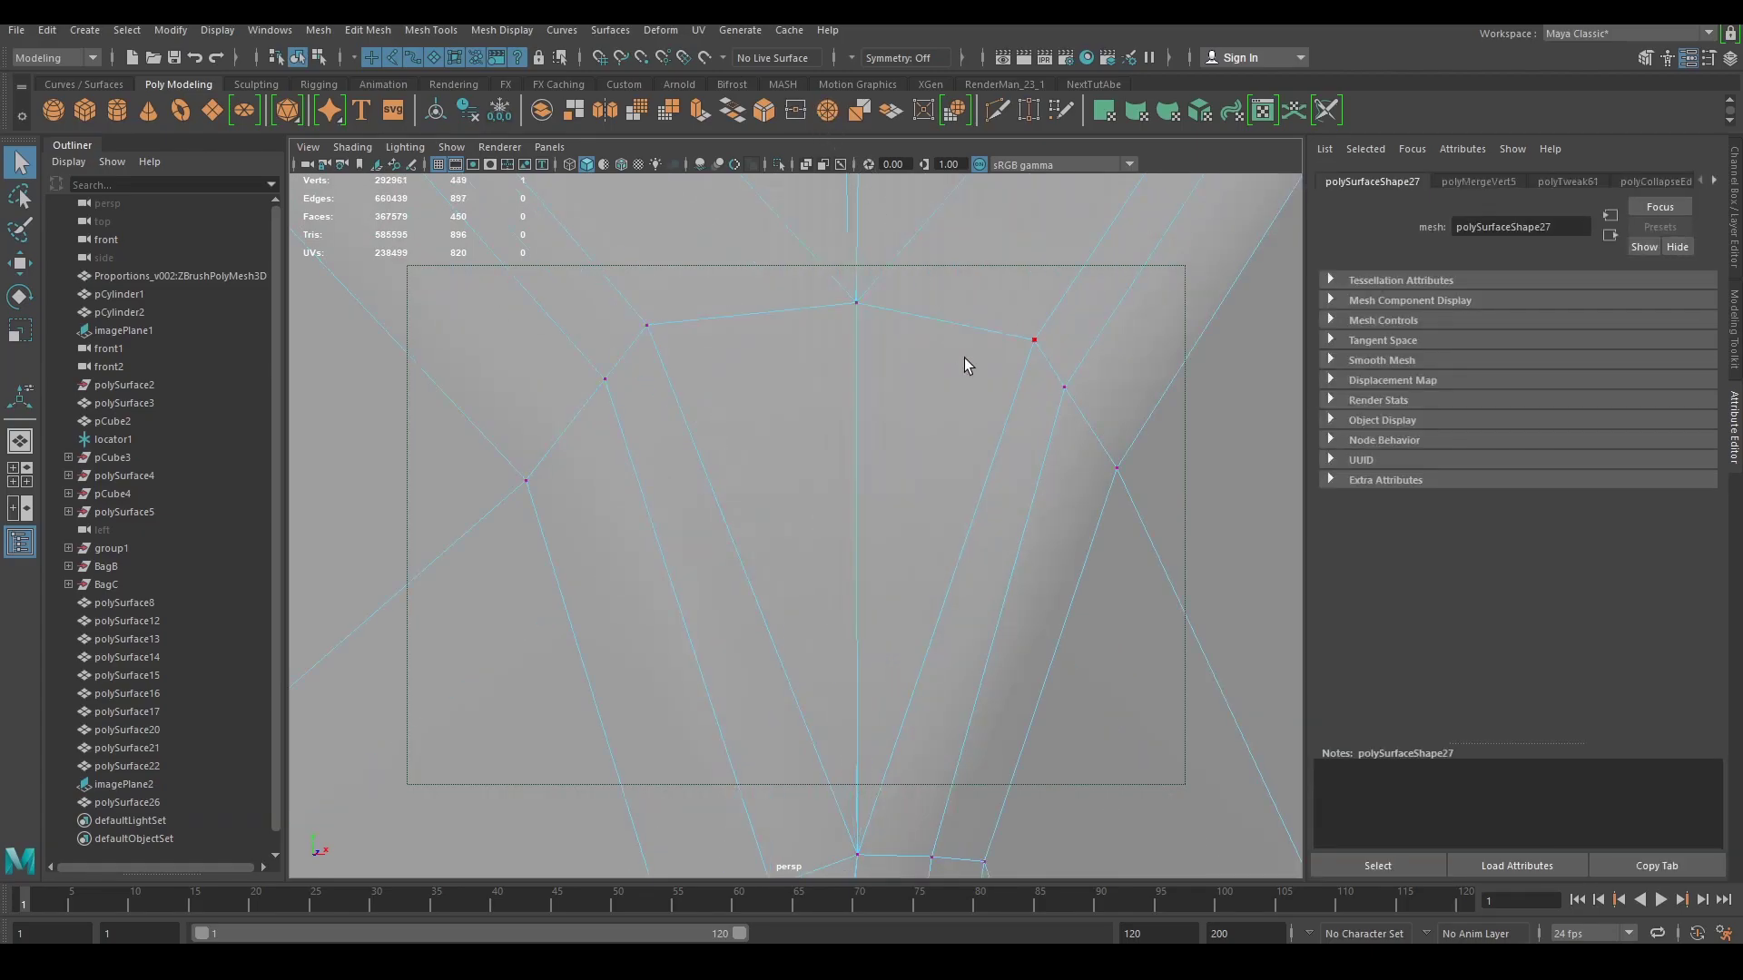
# Step: Inspect the shield's center crease and diagonal ridges in smoothed display from several angles
pyautogui.keyDown('alt'); pyautogui.moveTo(963, 358); pyautogui.dragTo(862, 415); pyautogui.keyUp('alt')
pyautogui.scroll(-8, 1041, 456)
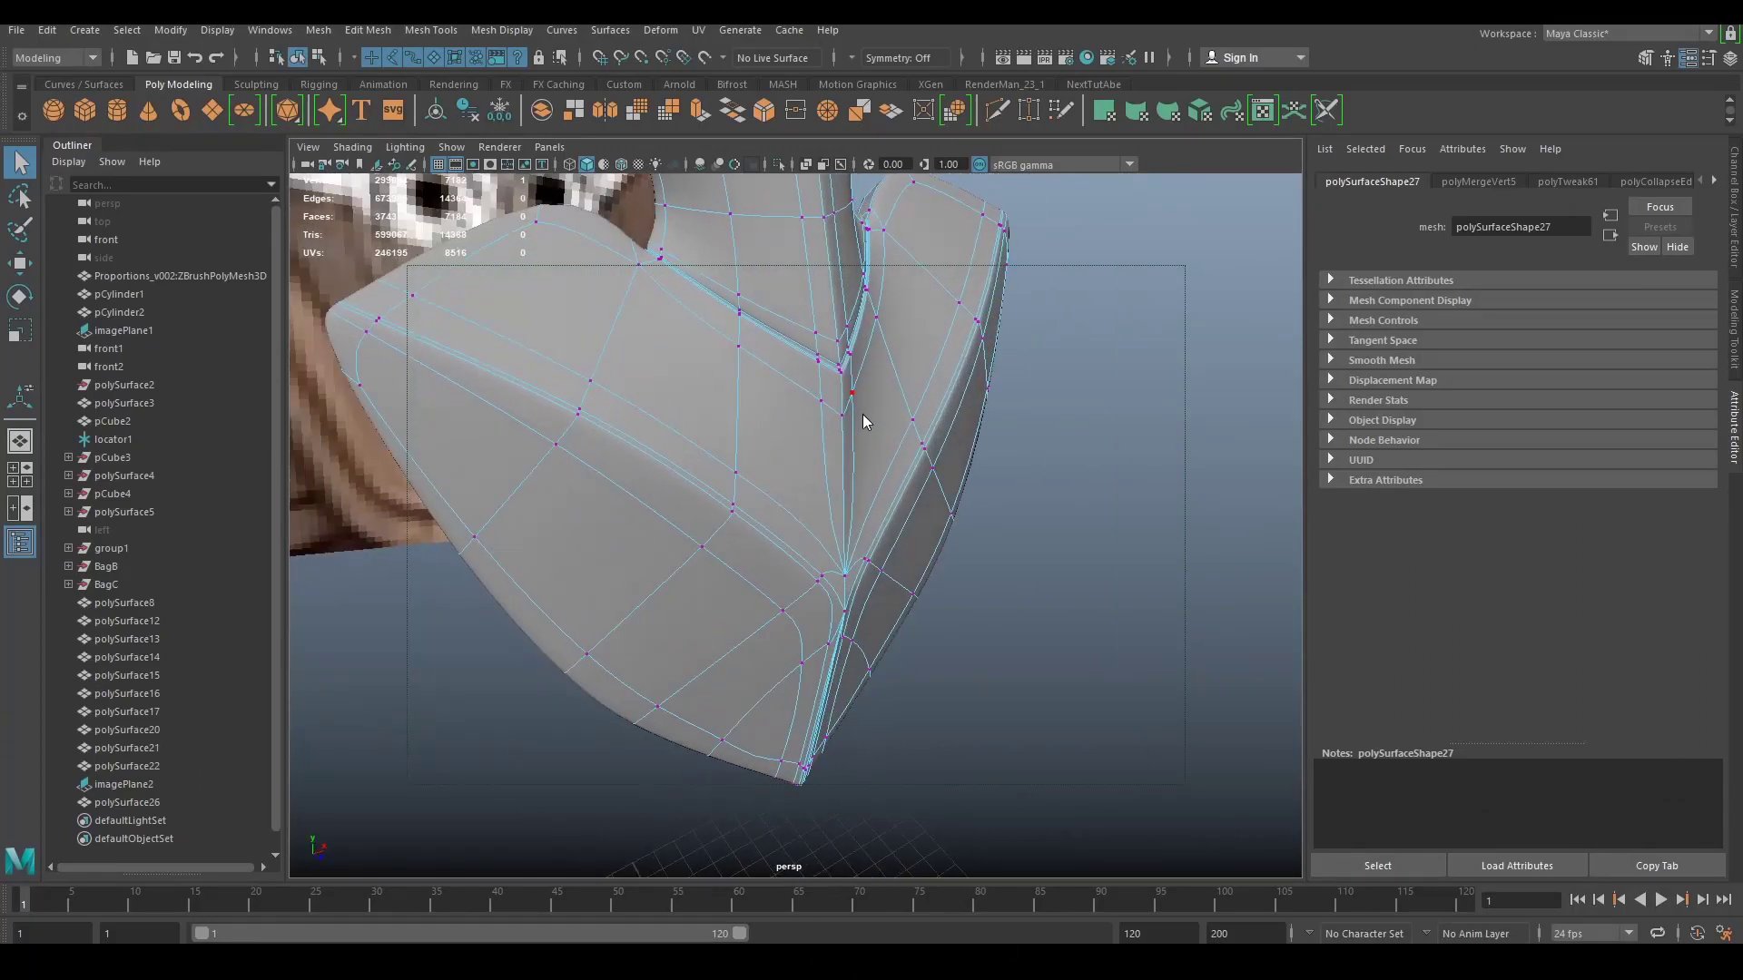
pyautogui.moveTo(862, 416); pyautogui.dragTo(931, 372, button='right')
pyautogui.press('3')
pyautogui.click(1055, 360)
pyautogui.keyDown('alt'); pyautogui.moveTo(1055, 360); pyautogui.dragTo(788, 516); pyautogui.keyUp('alt')
pyautogui.scroll(-8, 1086, 378)
pyautogui.scroll(-4, 902, 498)
pyautogui.keyDown('alt'); pyautogui.moveTo(788, 516); pyautogui.dragTo(825, 509, button='right'); pyautogui.keyUp('alt')
pyautogui.keyDown('alt'); pyautogui.moveTo(825, 510); pyautogui.dragTo(962, 448); pyautogui.keyUp('alt')
pyautogui.keyDown('alt'); pyautogui.moveTo(961, 448); pyautogui.dragTo(858, 501, button='right'); pyautogui.keyUp('alt')
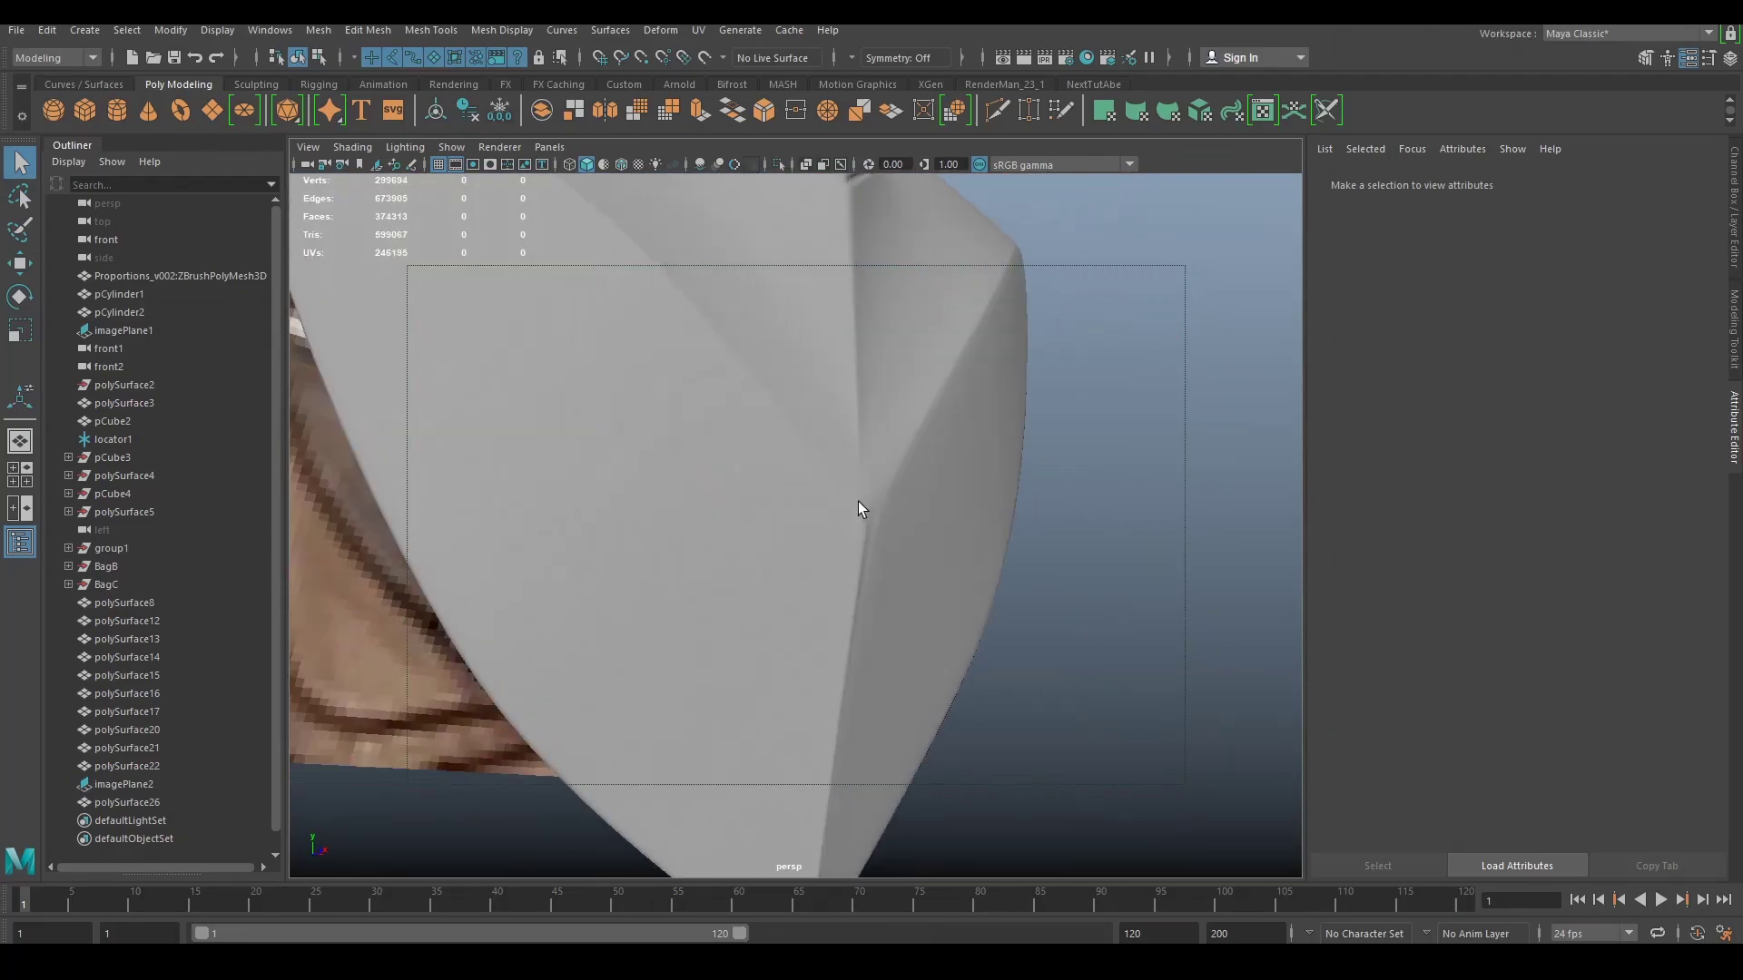
# Step: Compare the merged junction with and without smoothing, and undo the vertex merge
pyautogui.click(855, 499)
pyautogui.keyDown('alt'); pyautogui.moveTo(855, 499); pyautogui.dragTo(822, 527); pyautogui.keyUp('alt')
pyautogui.scroll(2, 821, 528)
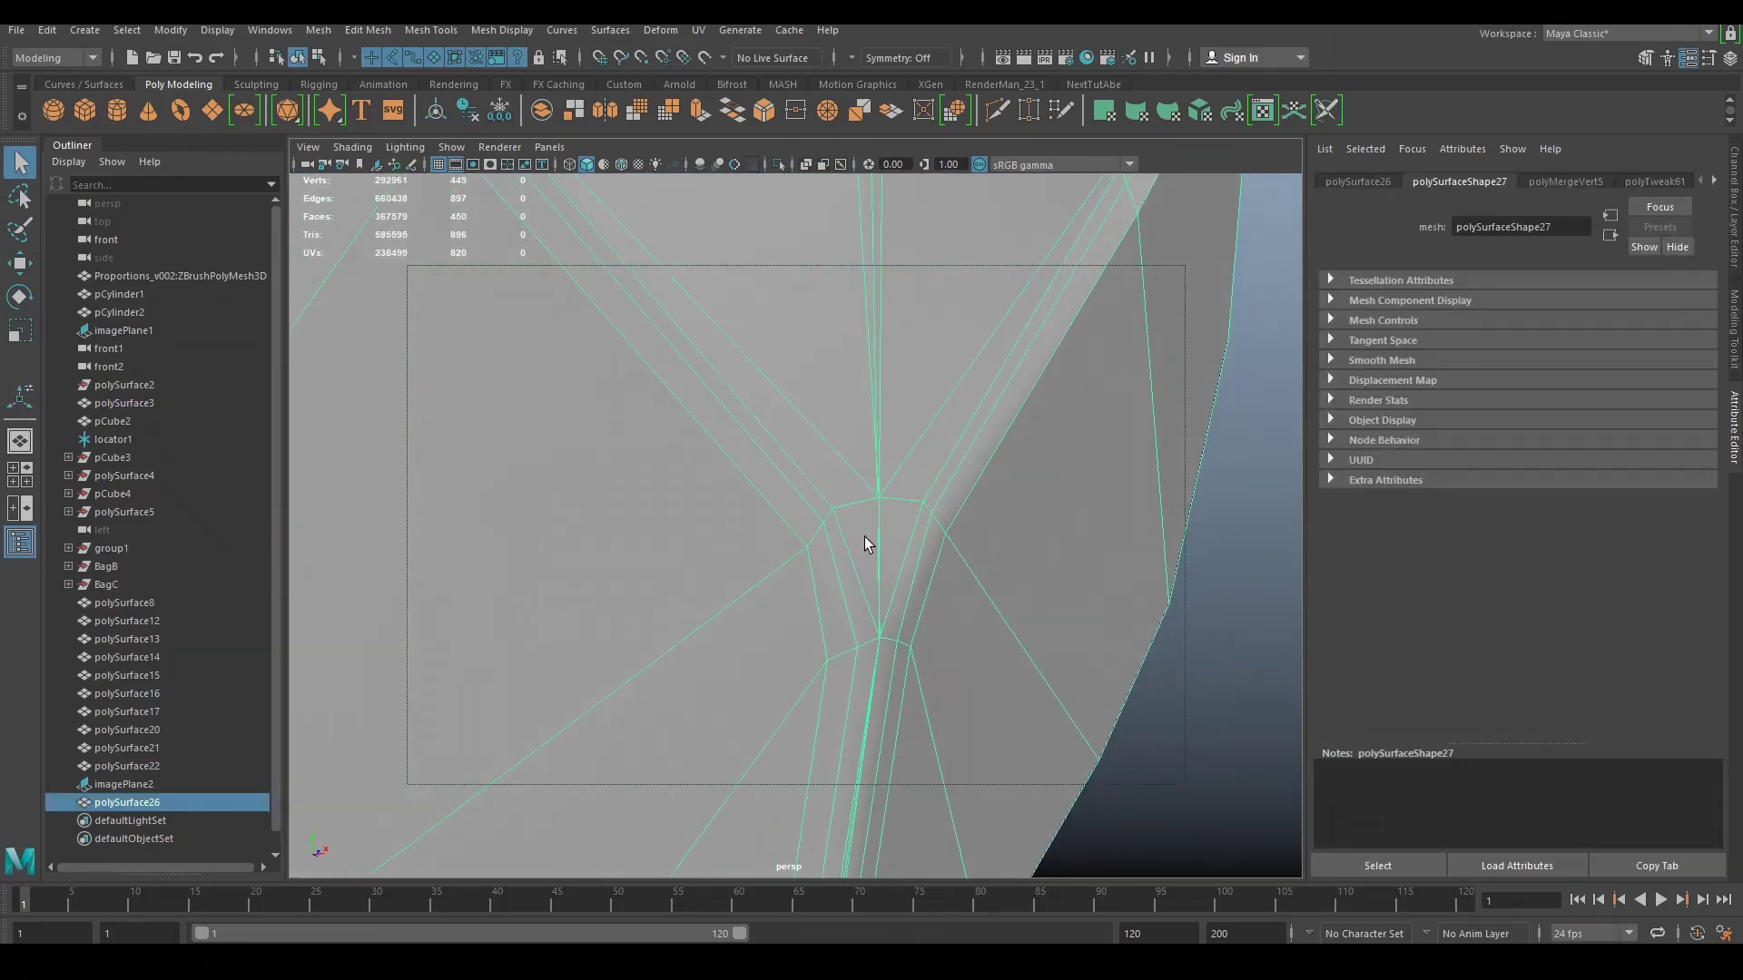
pyautogui.press('3')
pyautogui.keyDown('shift'); pyautogui.click(949, 563); pyautogui.keyUp('shift')
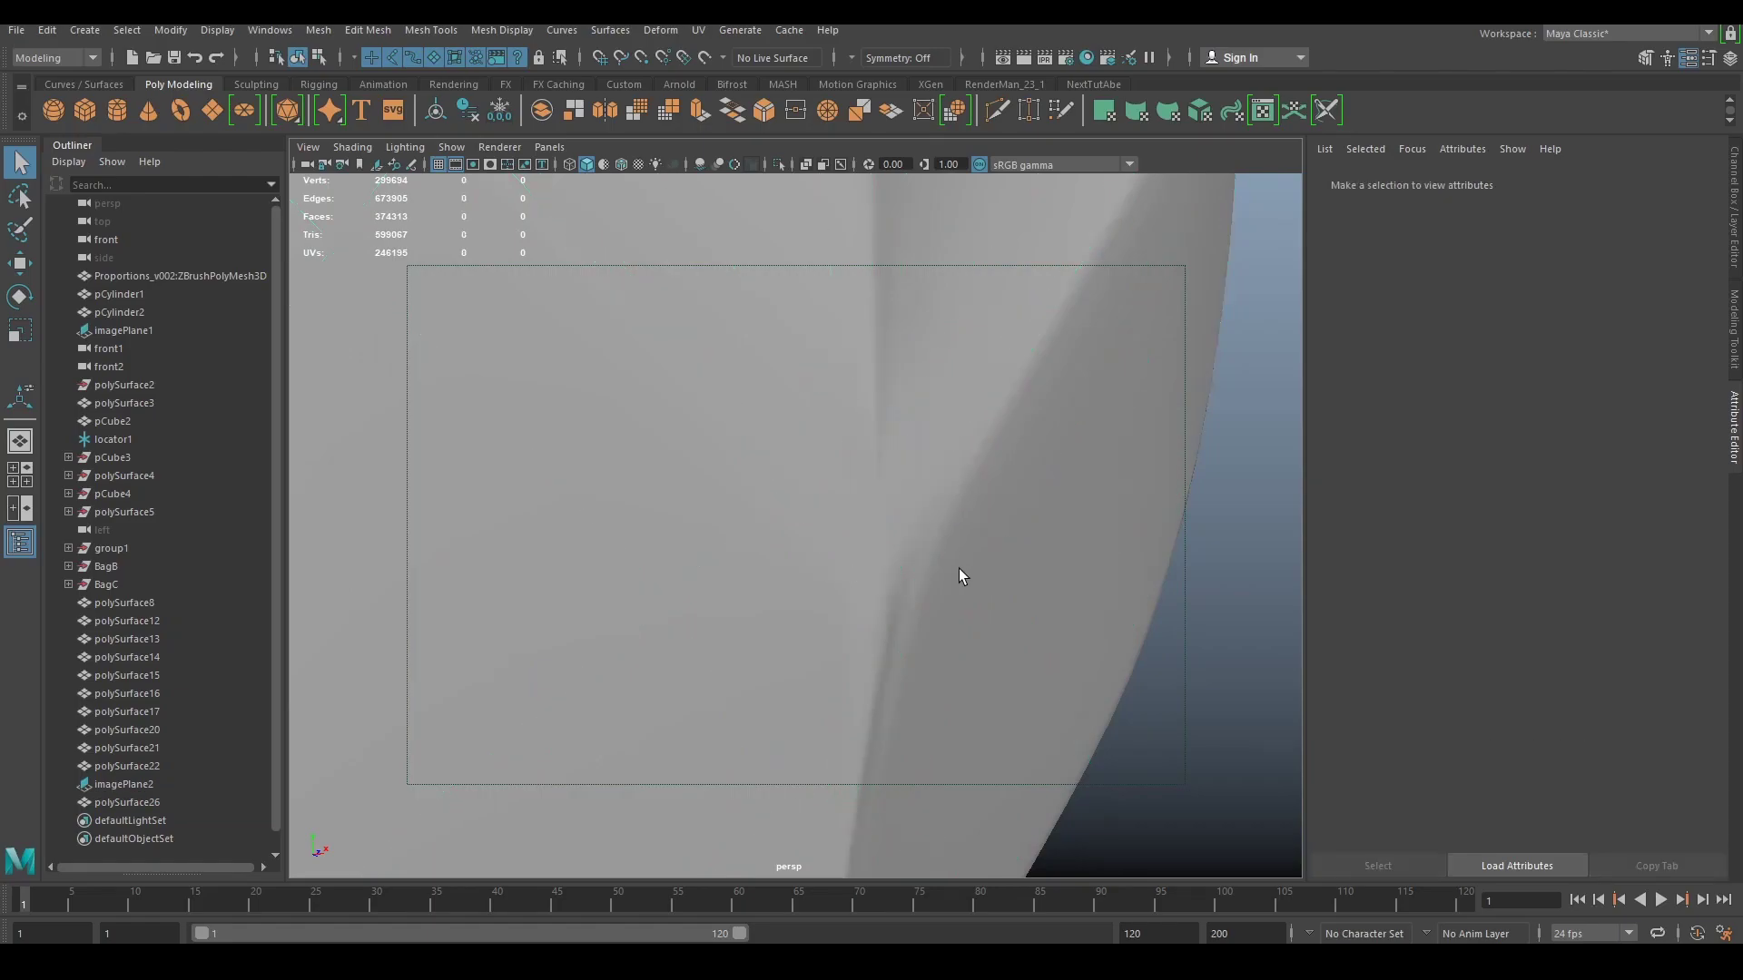
pyautogui.click(958, 568)
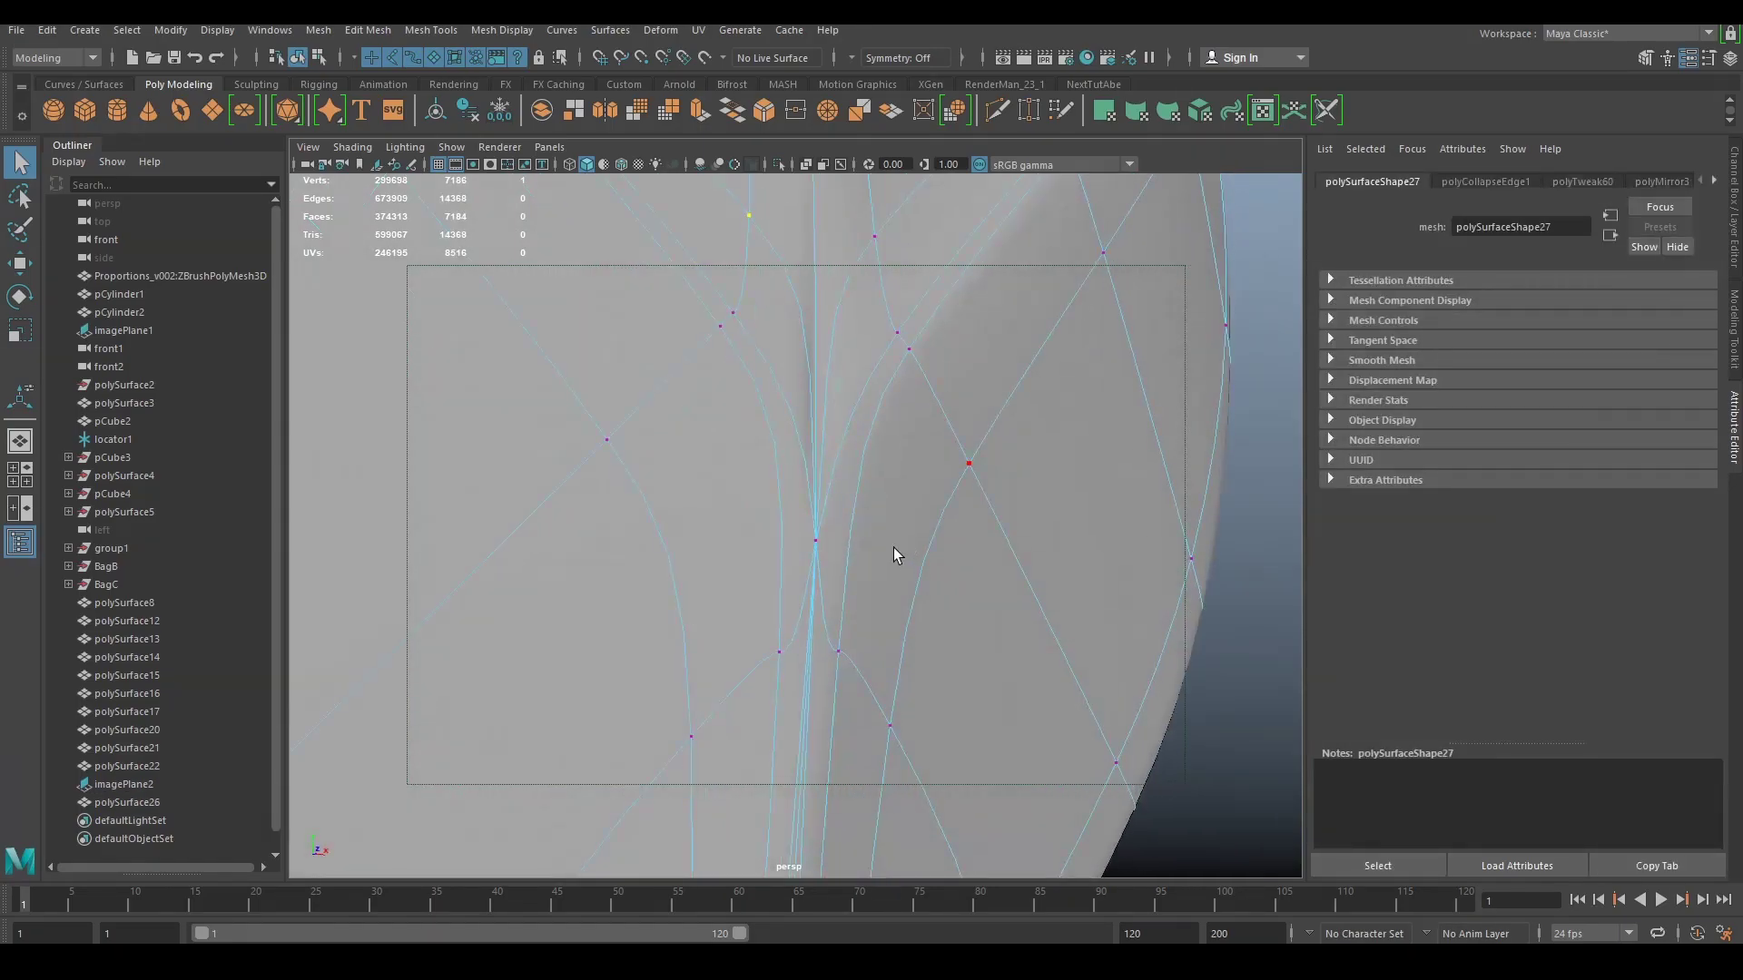
# Step: Compare the ridge junction's edge flow in smoothed and unsmoothed display
pyautogui.scroll(-3, 893, 553)
pyautogui.press('1')
pyautogui.press('3')
pyautogui.press('1')
pyautogui.keyDown('alt'); pyautogui.moveTo(897, 573); pyautogui.dragTo(926, 521, button='middle'); pyautogui.keyUp('alt')
pyautogui.scroll(3, 925, 521)
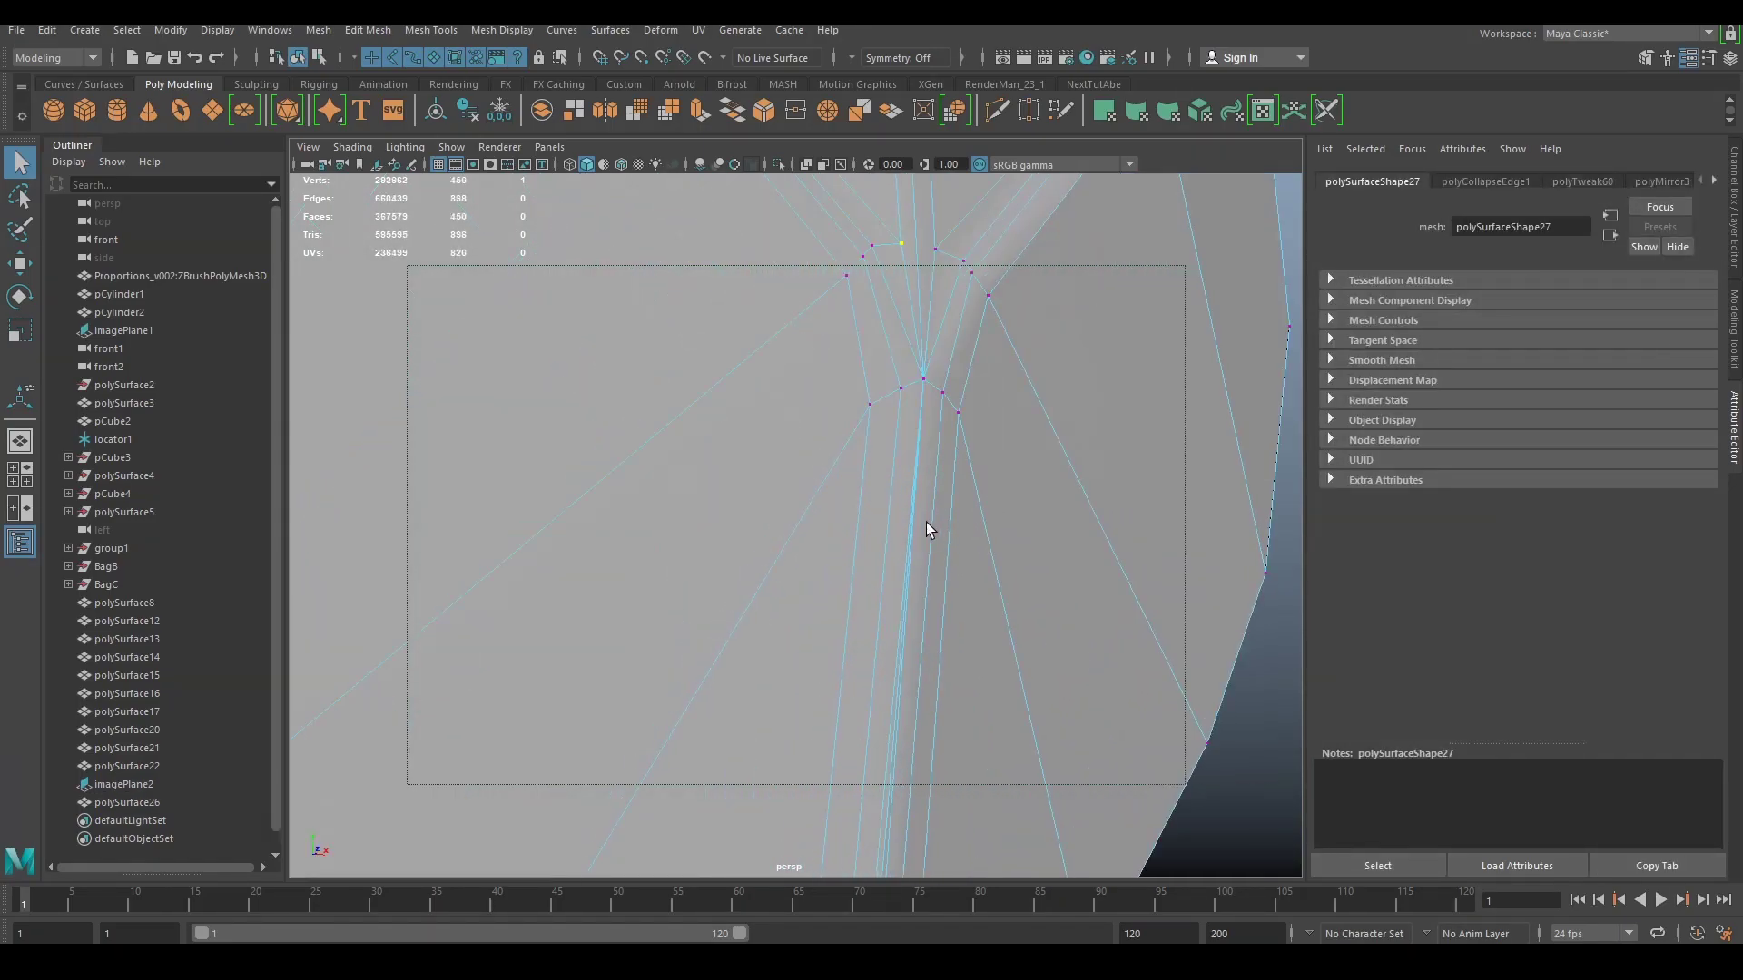
pyautogui.keyDown('alt'); pyautogui.moveTo(925, 521); pyautogui.dragTo(879, 470); pyautogui.keyUp('alt')
pyautogui.scroll(-5, 893, 442)
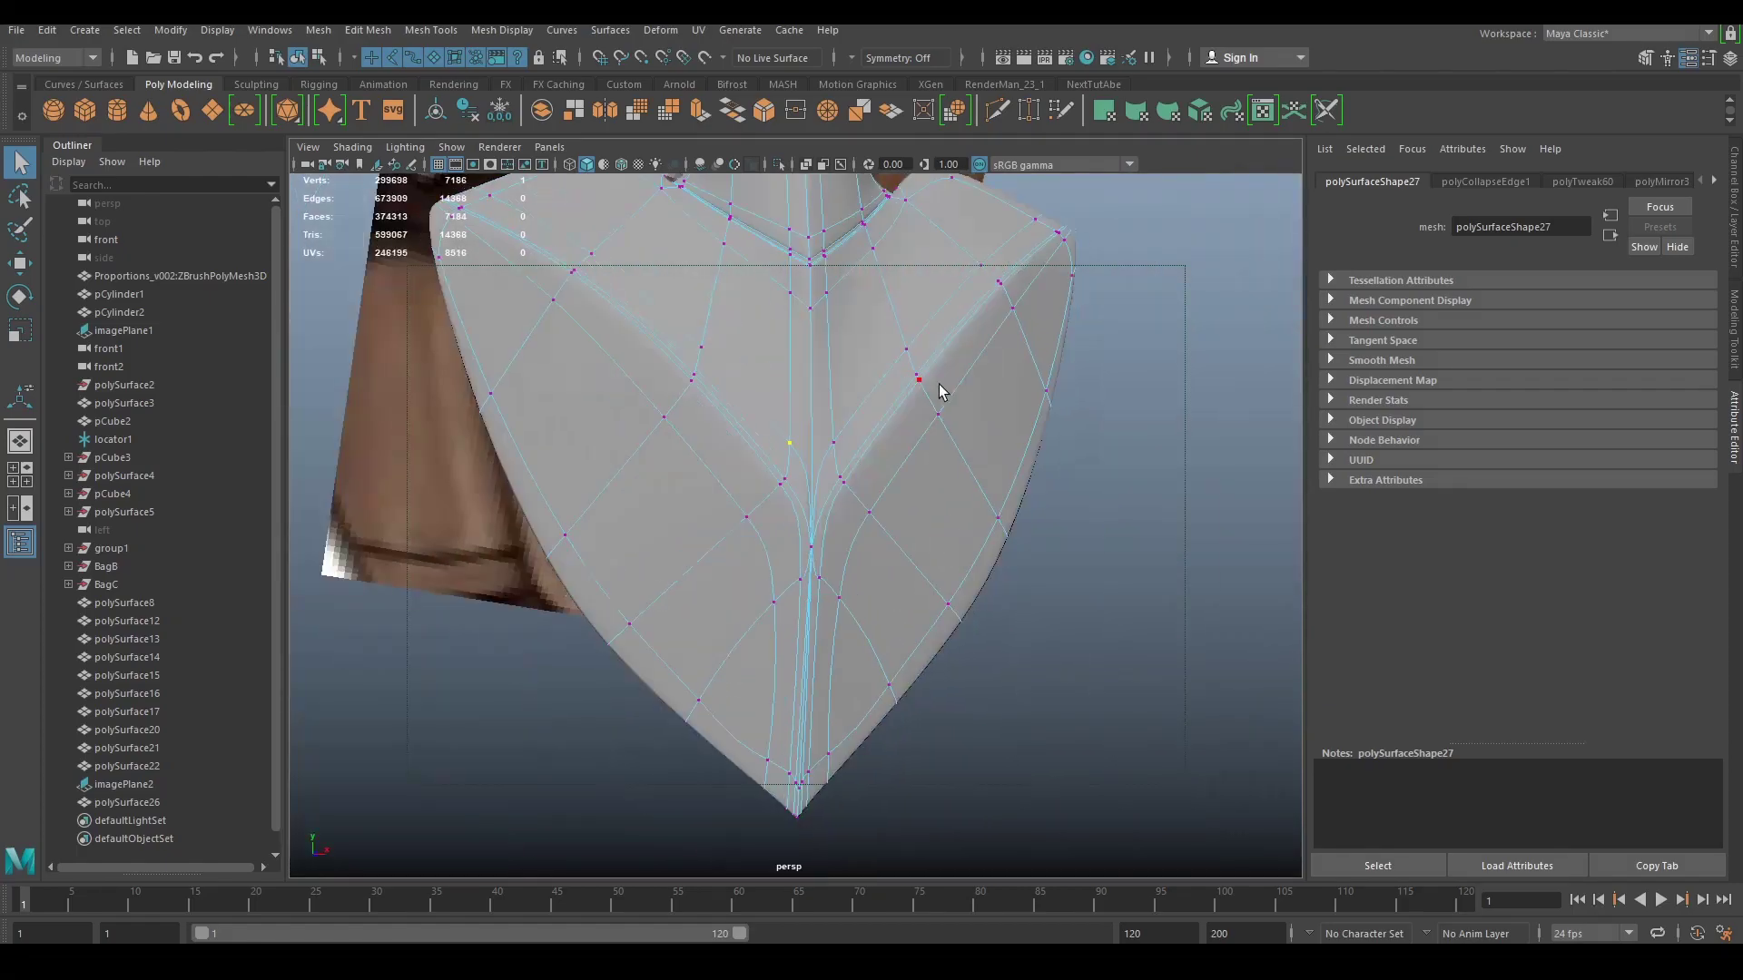
# Step: Select the vertical edge loops flanking the center line down the shield's face and delete them
pyautogui.keyDown('alt'); pyautogui.moveTo(900, 385); pyautogui.dragTo(910, 463, button='middle'); pyautogui.keyUp('alt')
pyautogui.scroll(4, 911, 463)
pyautogui.press('F10')
pyautogui.doubleClick(803, 407)
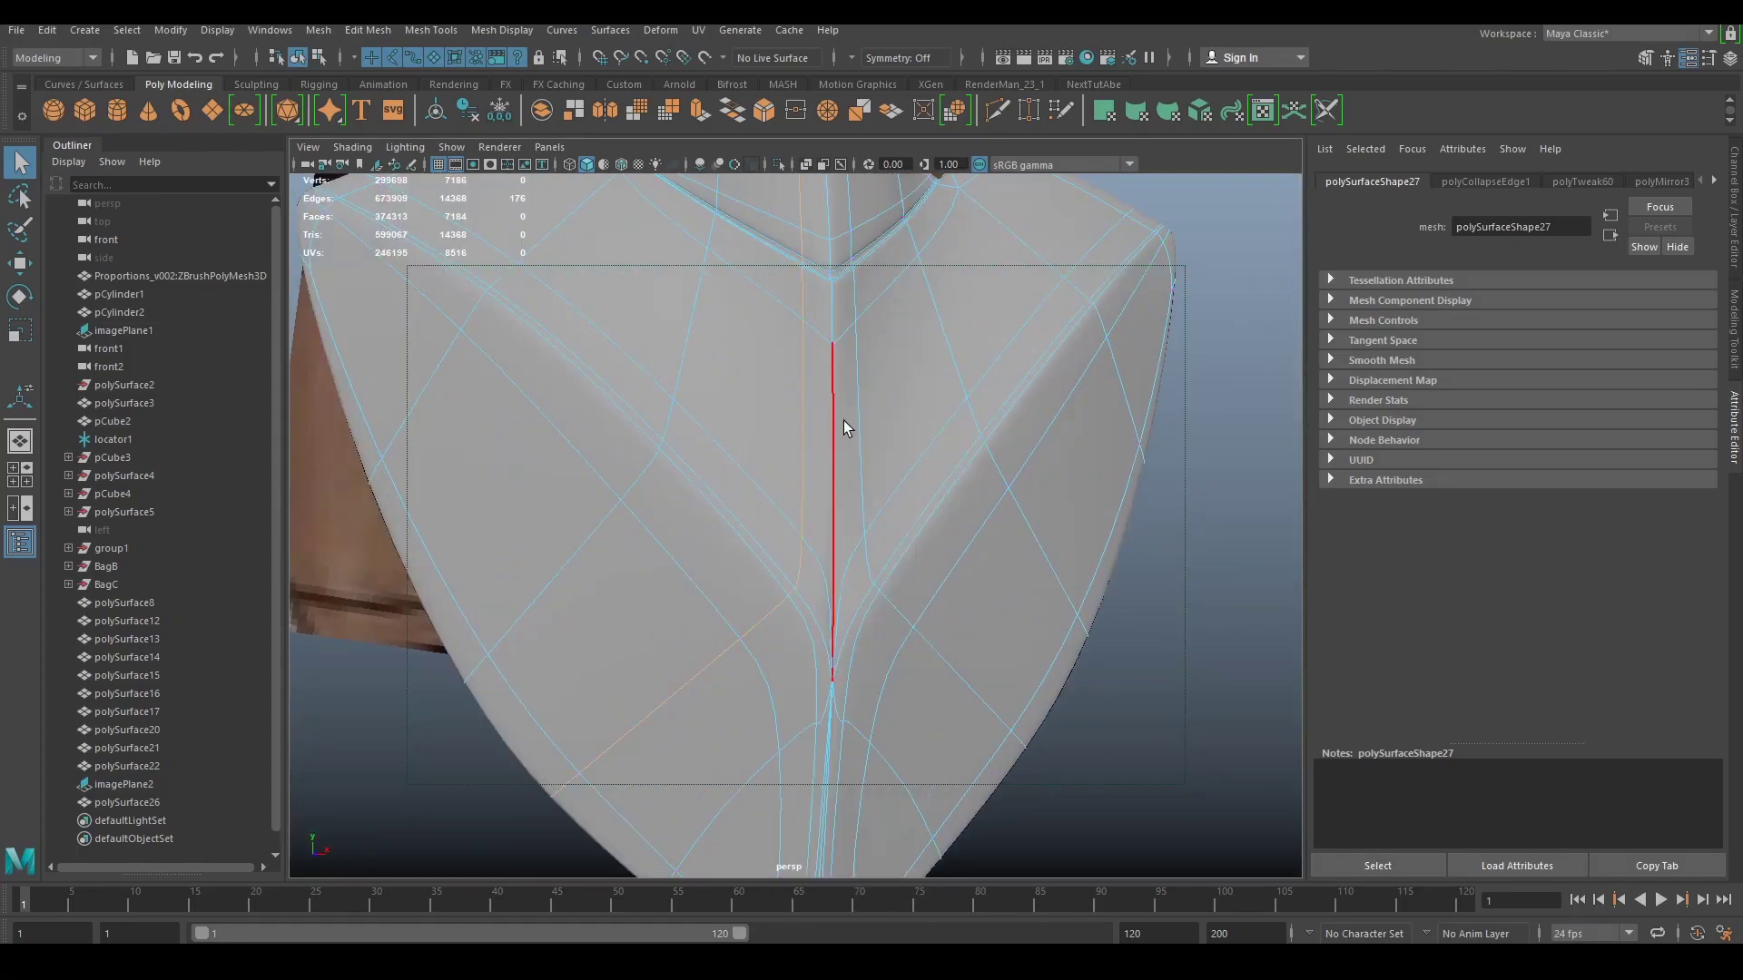
pyautogui.hotkey('ctrl', 'Delete')
# Step: Inspect the smoothed emblem from different angles and return it to framed, unsmoothed display
pyautogui.rightClick(880, 462)
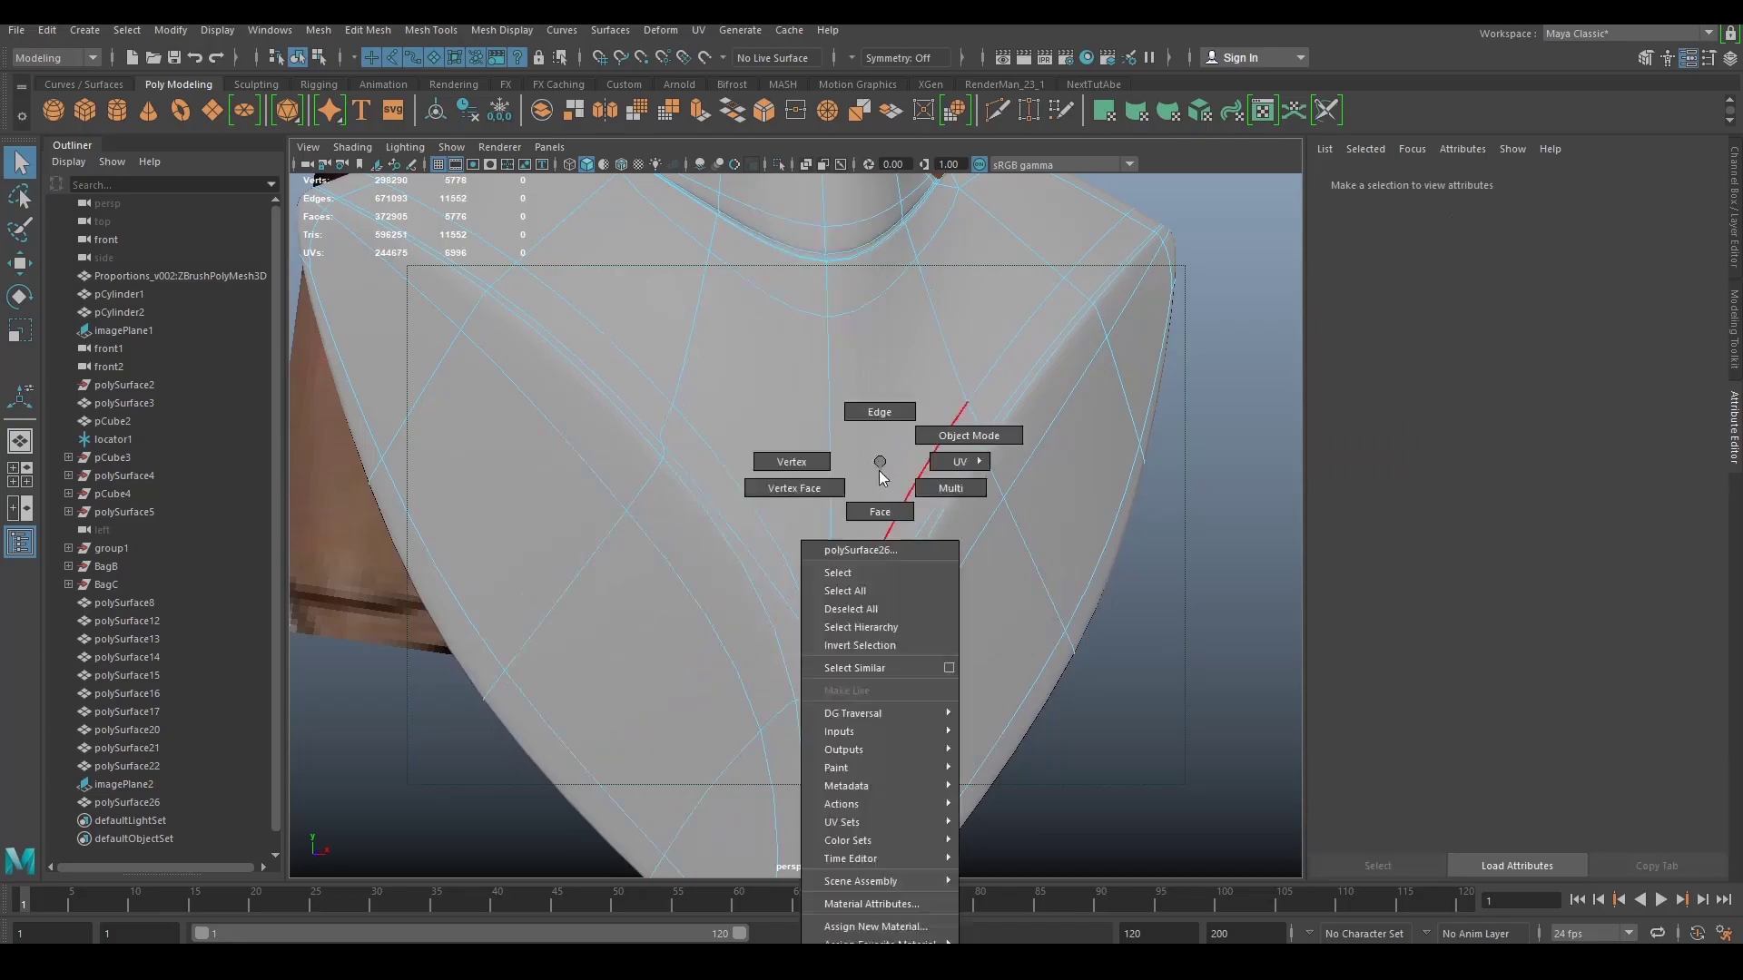
pyautogui.moveTo(878, 471); pyautogui.dragTo(969, 435, button='right')
pyautogui.click(1181, 422)
pyautogui.scroll(-5, 1181, 422)
pyautogui.keyDown('alt'); pyautogui.moveTo(1182, 454); pyautogui.dragTo(586, 410); pyautogui.keyUp('alt')
pyautogui.click(810, 469)
pyautogui.press('1')
pyautogui.press('f')
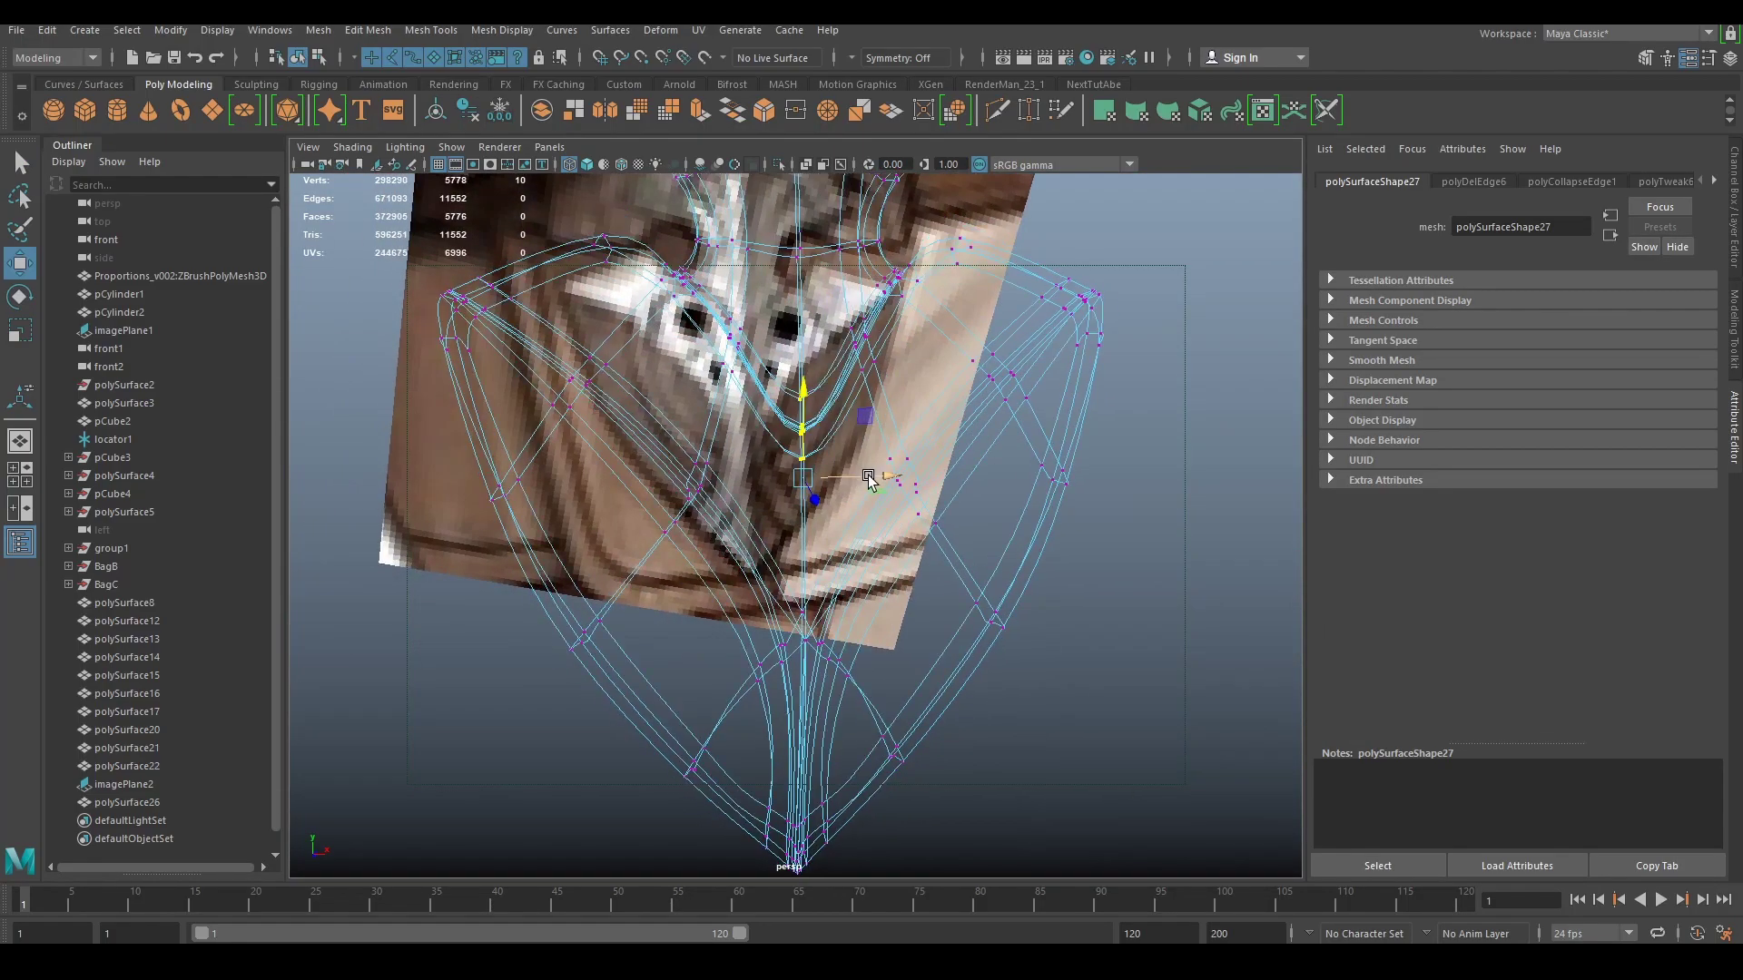
# Step: Add offset edge loops on both sides of the shield's vertical center edge with the Offset Edge Loop Tool
pyautogui.press('1')
pyautogui.scroll(3, 836, 490)
pyautogui.press('5')
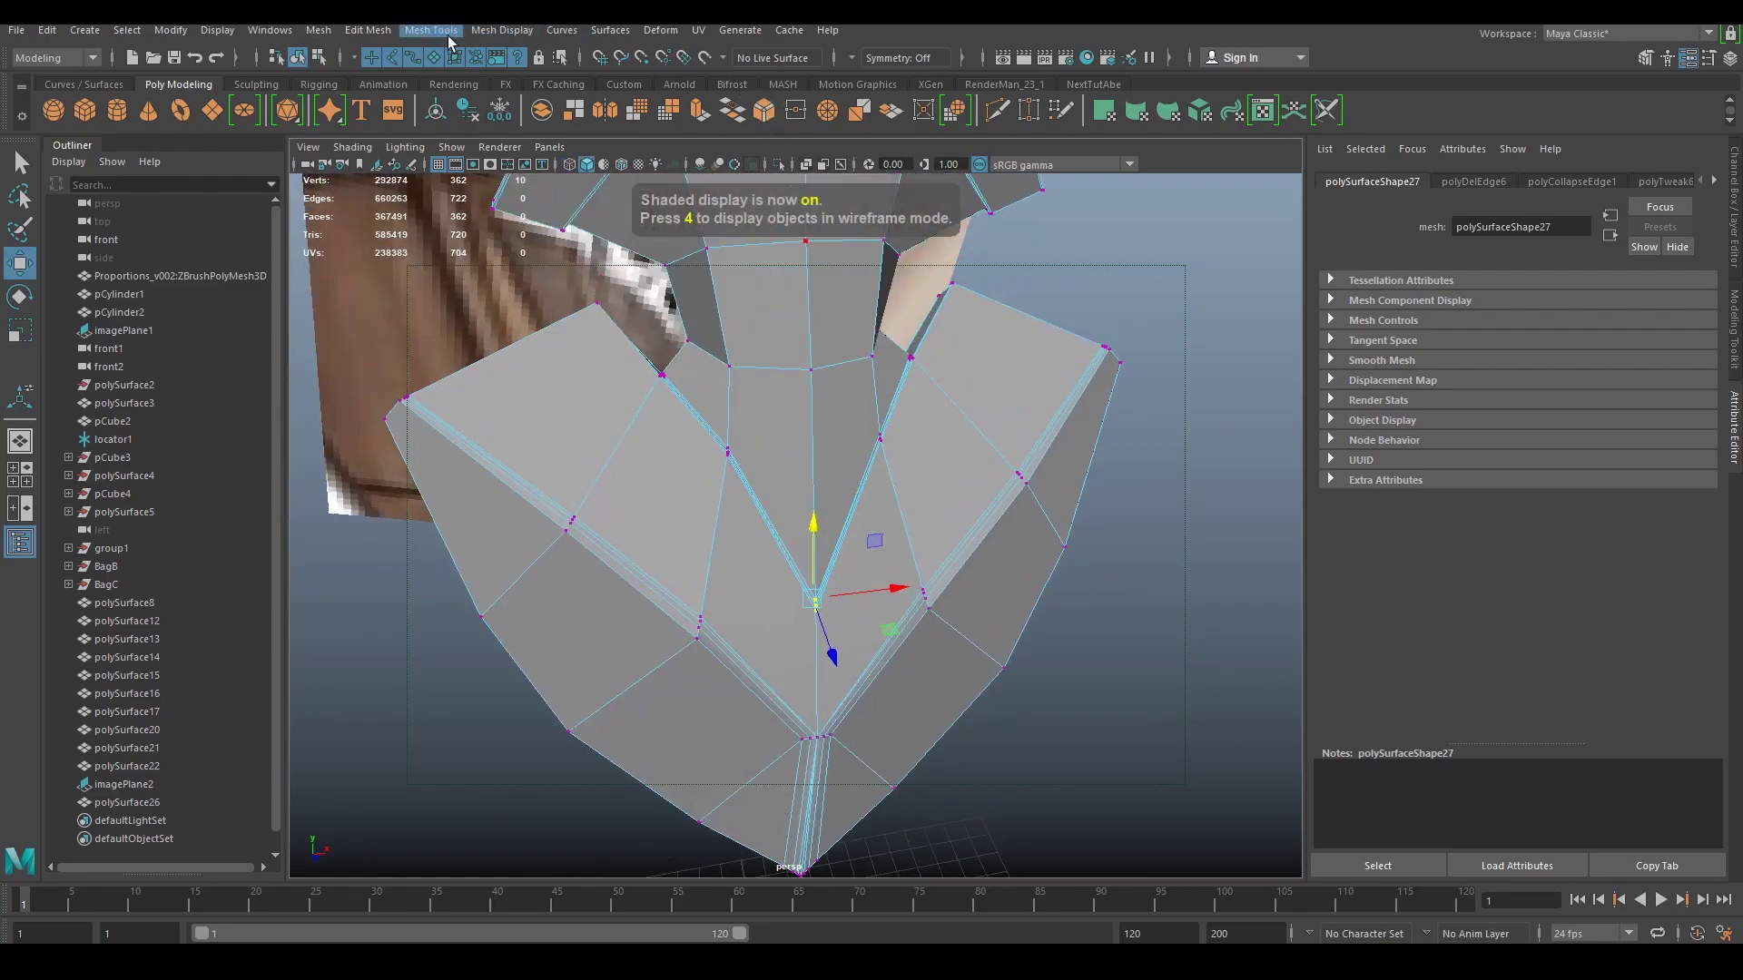
pyautogui.click(478, 40)
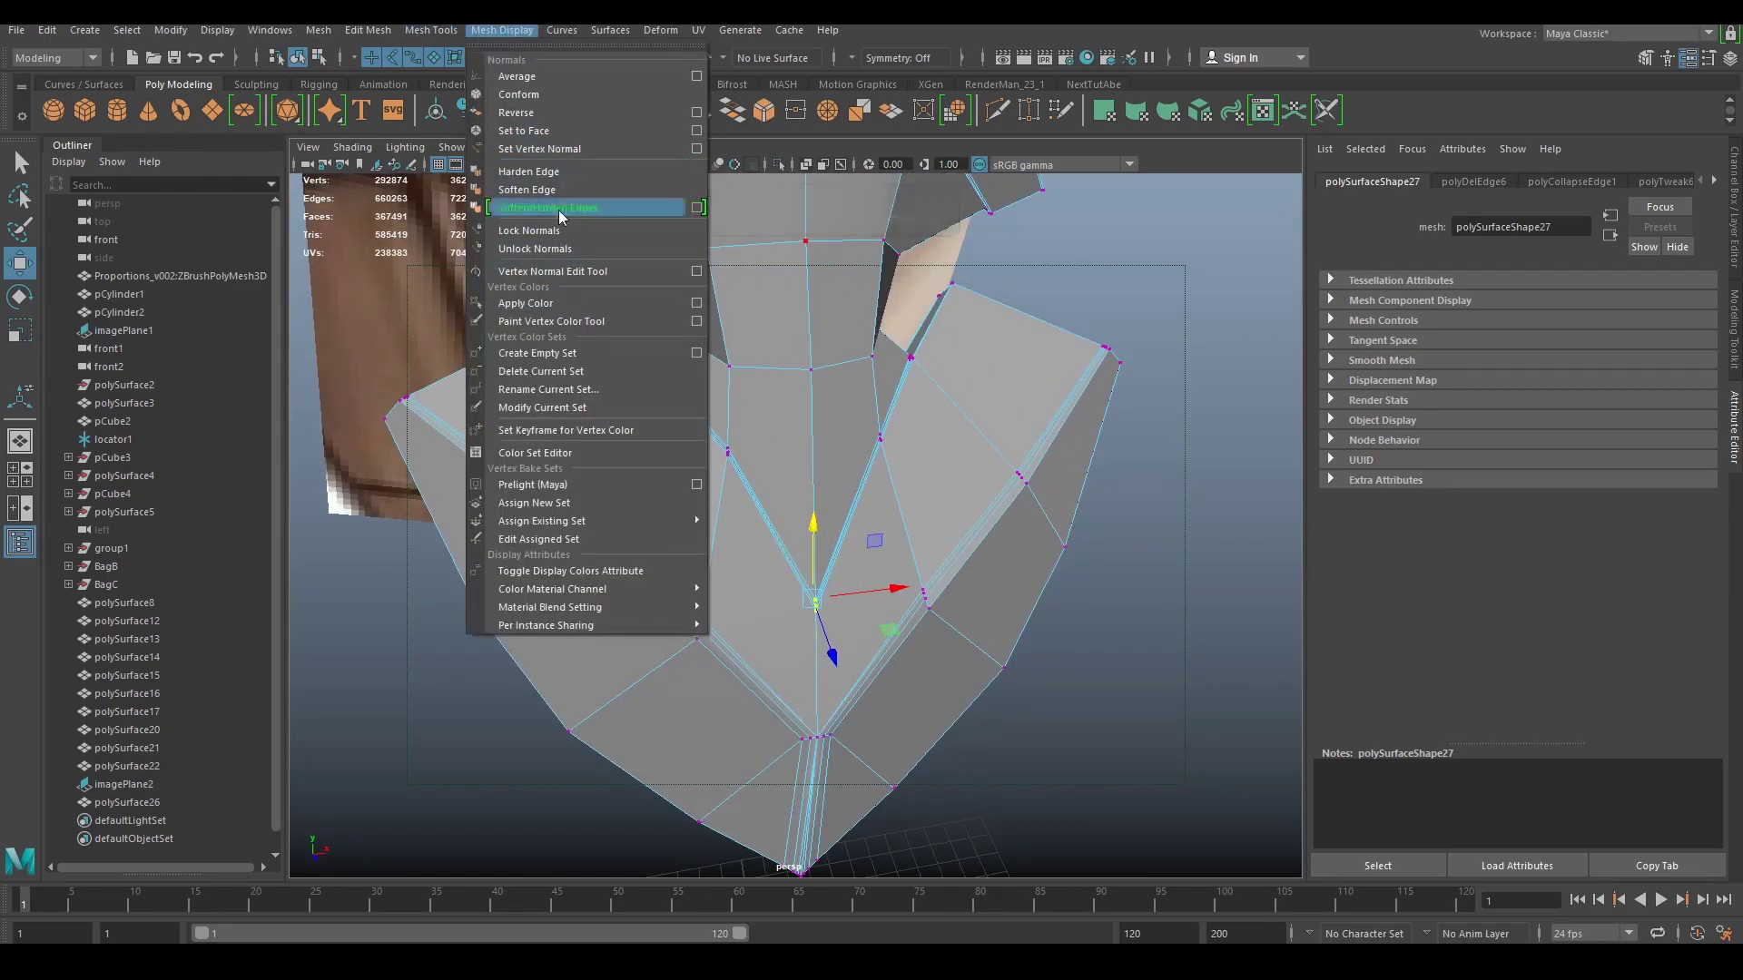
pyautogui.moveTo(441, 32)
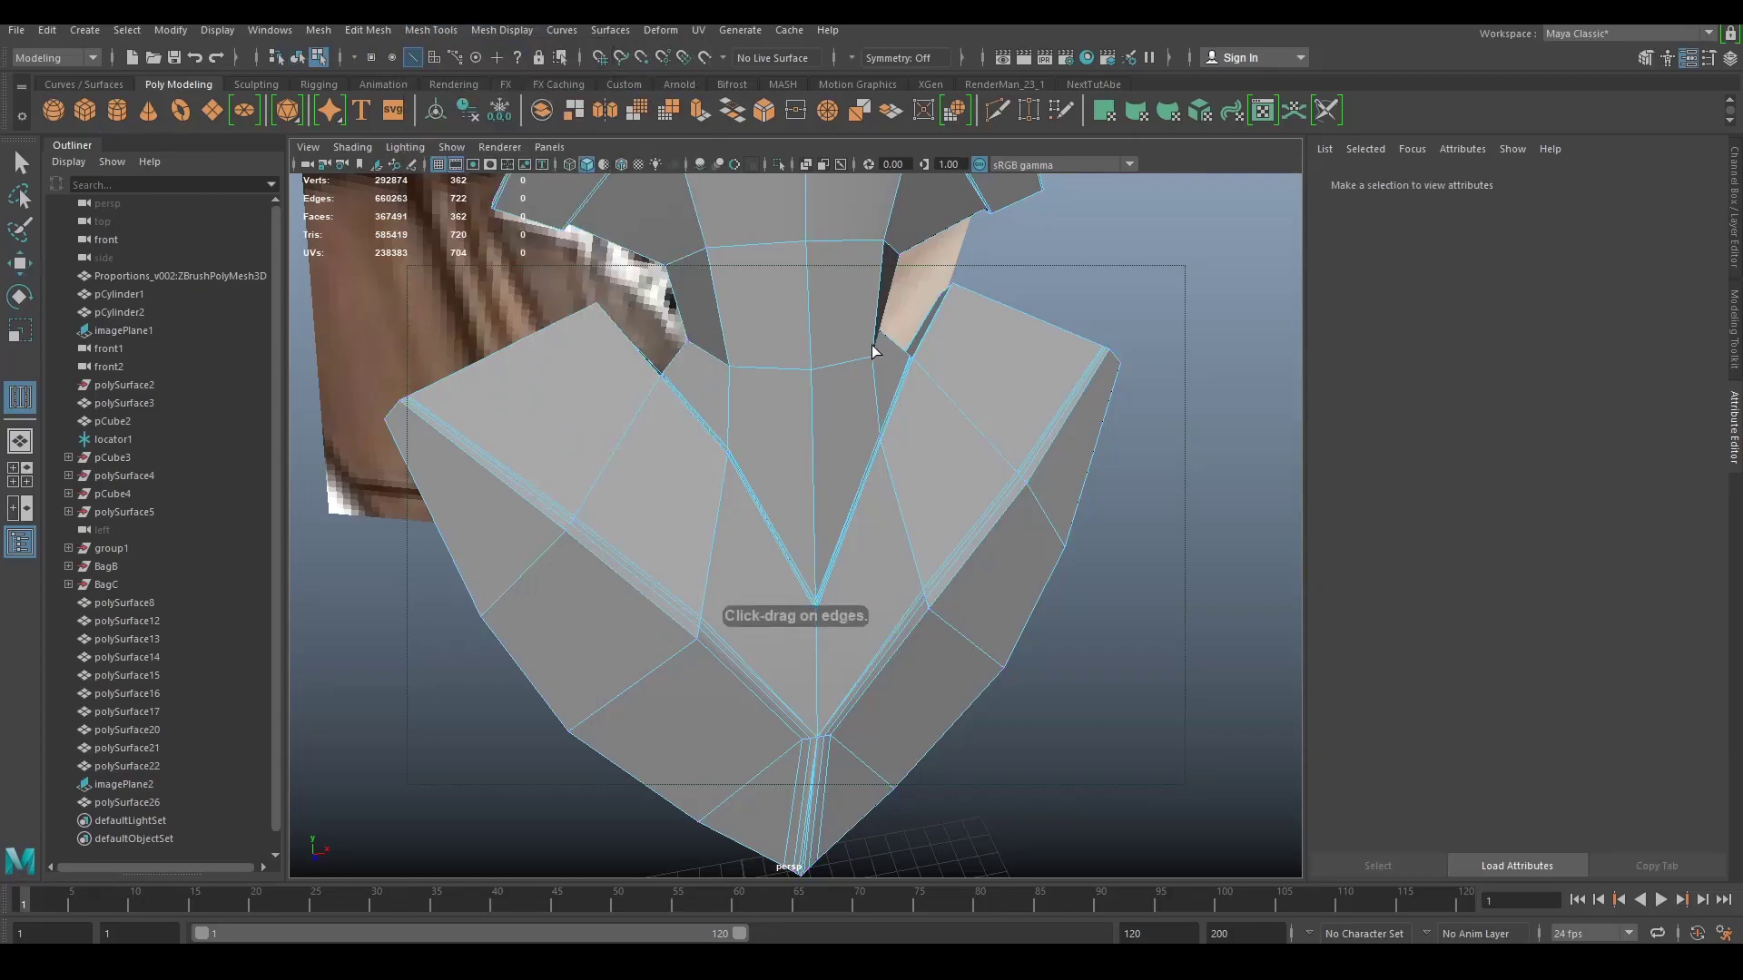
pyautogui.moveTo(810, 423); pyautogui.dragTo(809, 391)
pyautogui.press('2')
pyautogui.press('q')
pyautogui.moveTo(848, 399); pyautogui.dragTo(919, 372, button='right')
pyautogui.click(1118, 327)
# Step: Examine the ridge junction and center line from several angles in smoothed and unsmoothed display
pyautogui.scroll(-3, 1118, 327)
pyautogui.keyDown('alt'); pyautogui.moveTo(1118, 327); pyautogui.dragTo(931, 499); pyautogui.keyUp('alt')
pyautogui.scroll(-2, 955, 423)
pyautogui.scroll(5, 931, 499)
pyautogui.click(920, 575)
pyautogui.press('1')
pyautogui.keyDown('alt'); pyautogui.moveTo(974, 579); pyautogui.dragTo(974, 516, button='middle'); pyautogui.keyUp('alt')
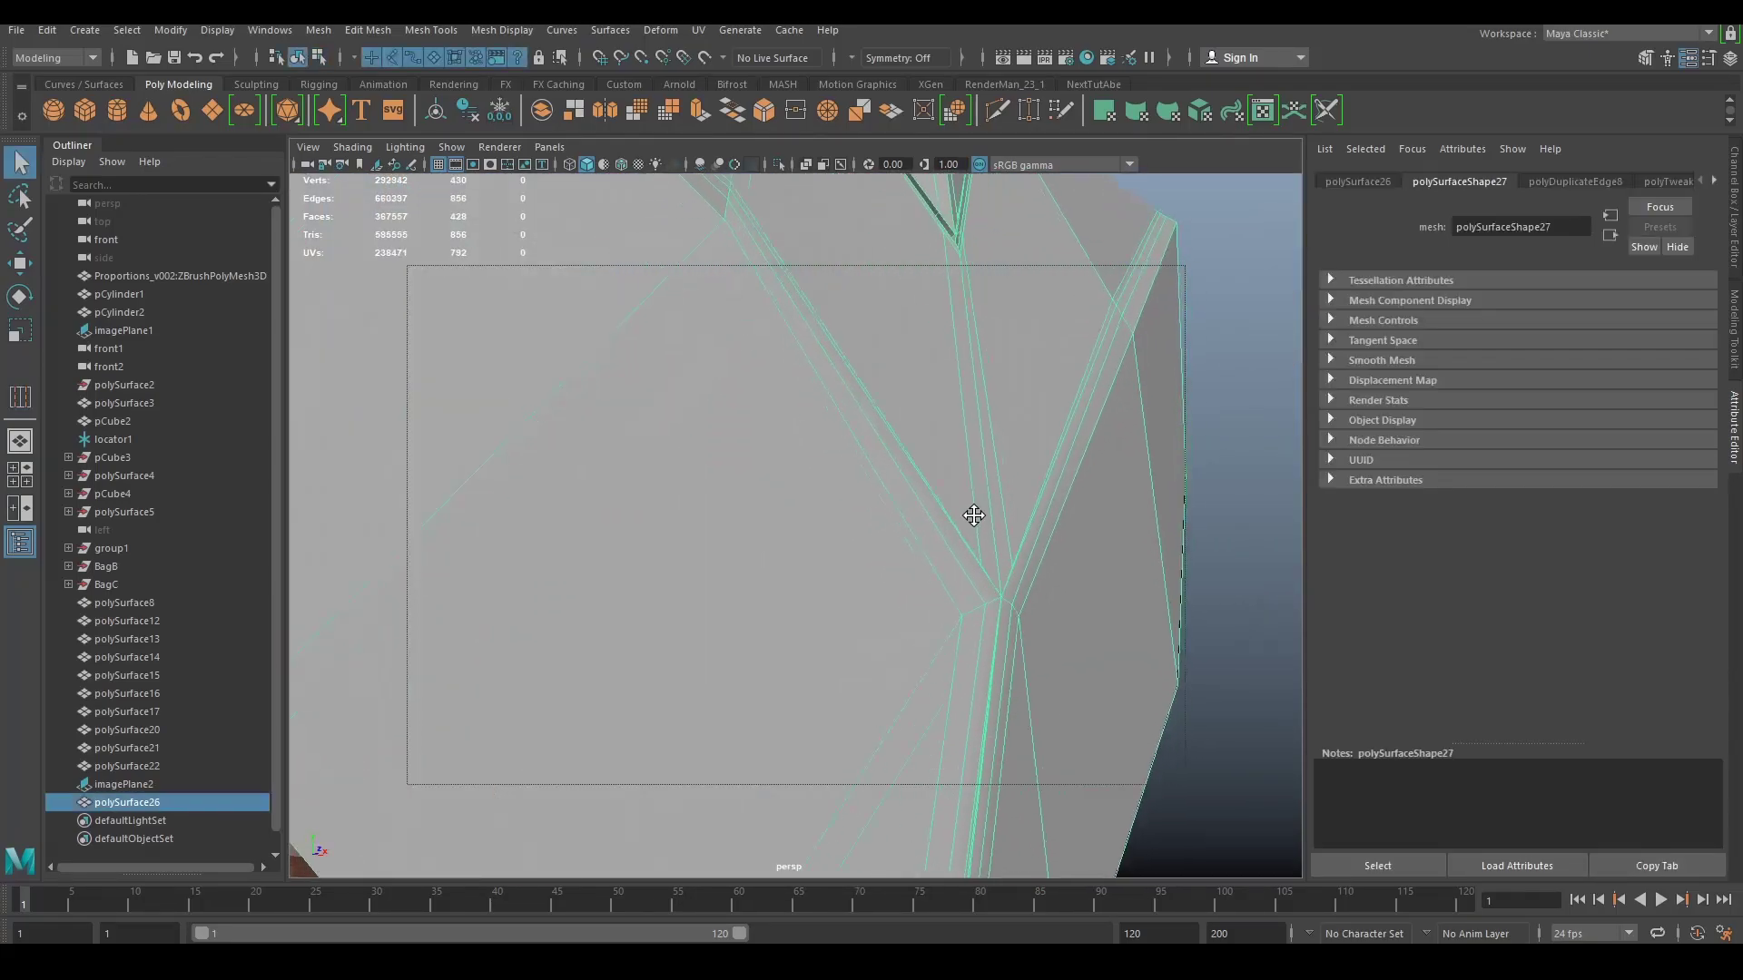
pyautogui.keyDown('alt'); pyautogui.moveTo(1059, 605); pyautogui.dragTo(1011, 586); pyautogui.keyUp('alt')
pyautogui.press('3')
pyautogui.scroll(-6, 1011, 586)
pyautogui.click(1098, 548)
pyautogui.click(858, 414)
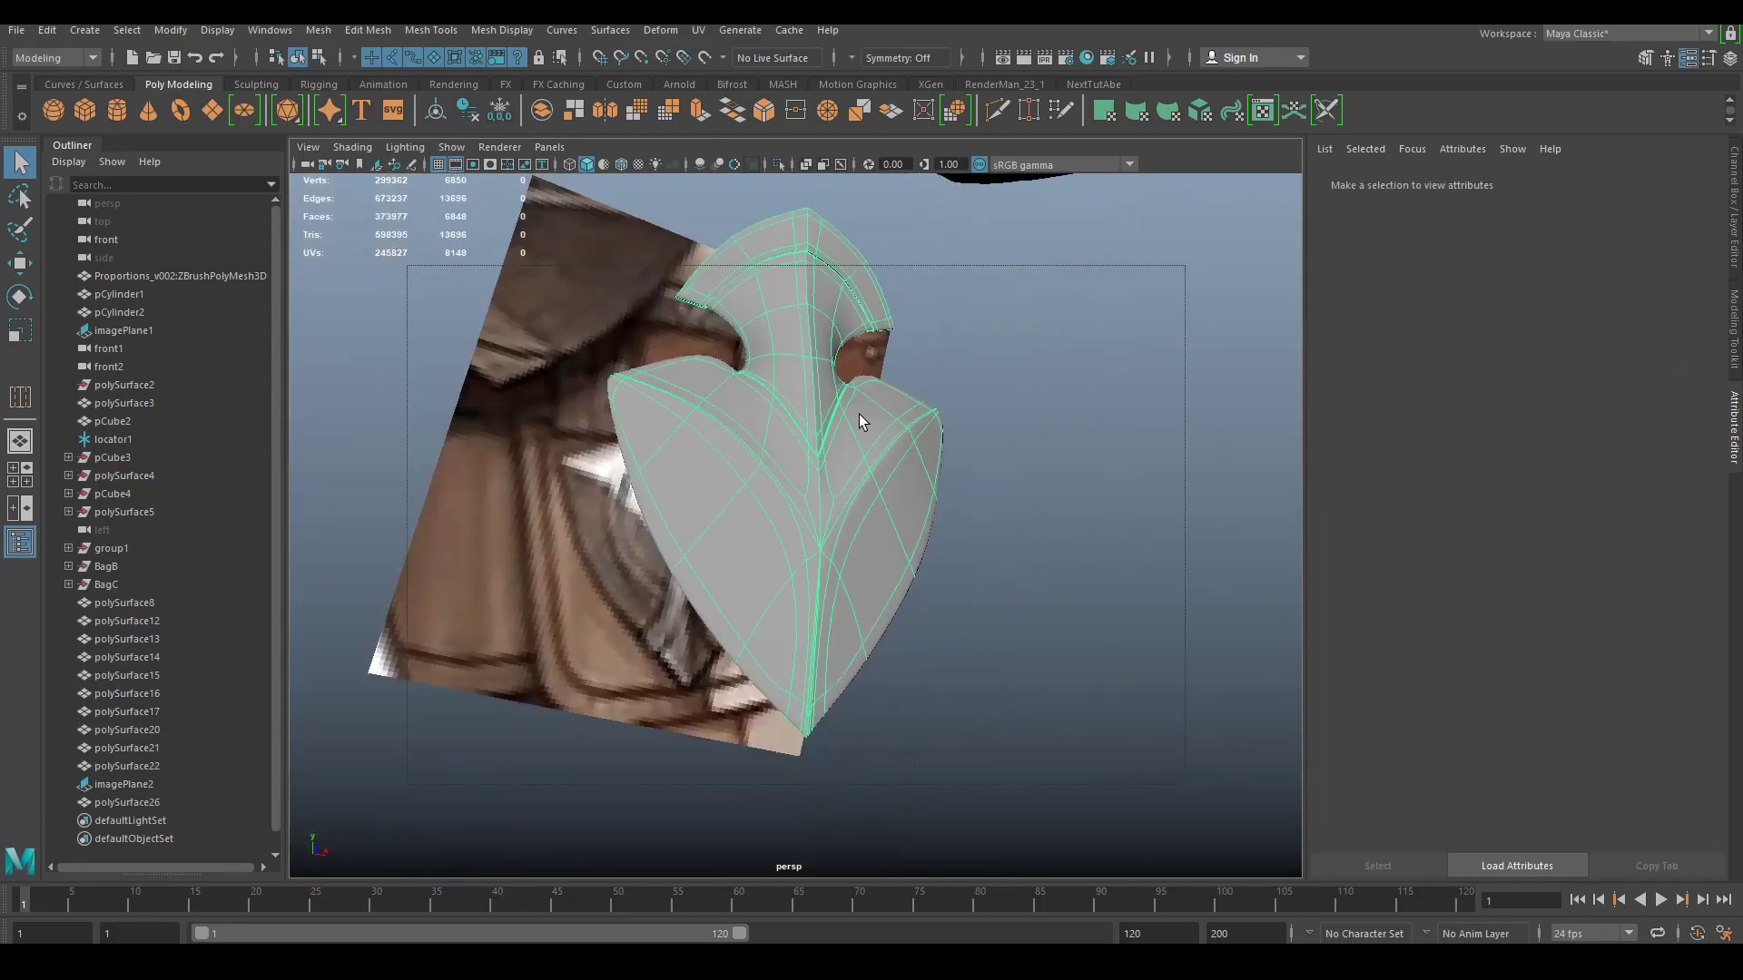
pyautogui.keyDown('alt'); pyautogui.moveTo(859, 414); pyautogui.dragTo(978, 441); pyautogui.keyUp('alt')
pyautogui.click(1052, 513)
pyautogui.click(840, 491)
pyautogui.press('1')
pyautogui.keyDown('alt'); pyautogui.moveTo(980, 443); pyautogui.dragTo(1049, 513, button='middle'); pyautogui.keyUp('alt')
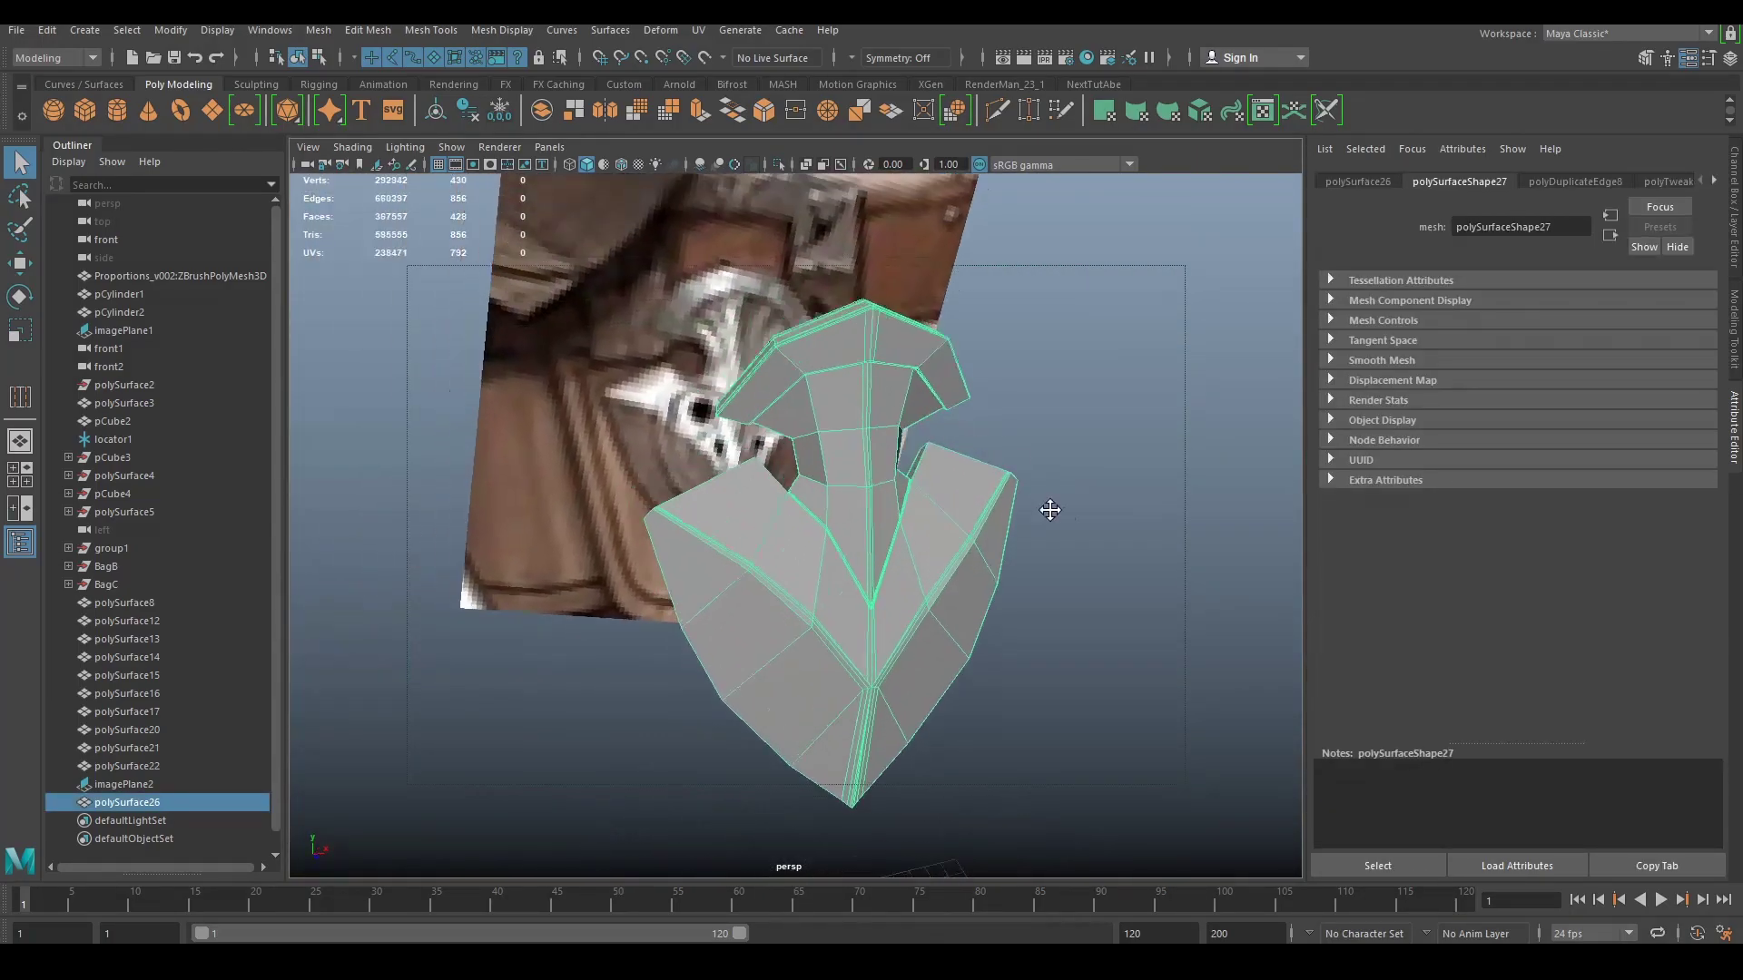
# Step: Insert an edge loop close to the inner upper corner of the shield's left wing
pyautogui.scroll(4, 1035, 504)
pyautogui.keyDown('alt'); pyautogui.moveTo(921, 458); pyautogui.dragTo(956, 465); pyautogui.keyUp('alt')
pyautogui.scroll(3, 947, 445)
pyautogui.moveTo(806, 454)
pyautogui.keyDown('alt'); pyautogui.mouseDown()
pyautogui.moveTo(726, 413)
pyautogui.moveTo(788, 399)
pyautogui.moveTo(810, 438)
pyautogui.mouseUp(); pyautogui.keyUp('alt')
pyautogui.scroll(4, 809, 438)
pyautogui.keyDown('alt'); pyautogui.moveTo(719, 291); pyautogui.dragTo(647, 283); pyautogui.keyUp('alt')
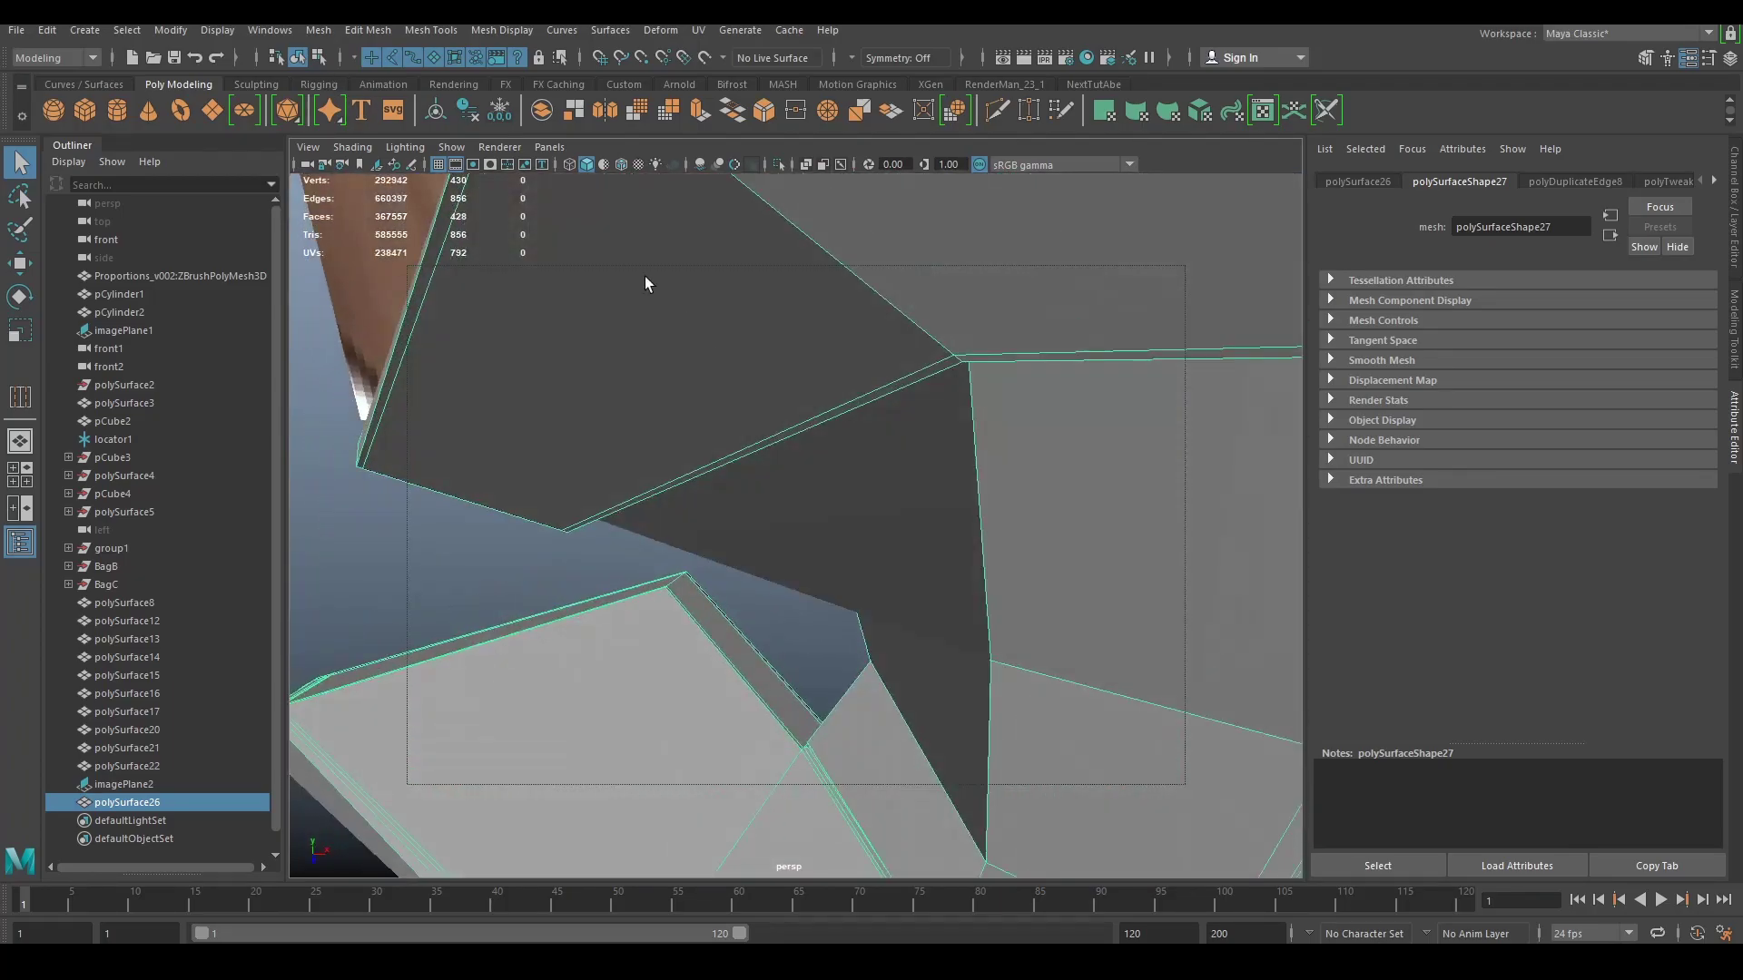
pyautogui.click(414, 32)
pyautogui.click(454, 164)
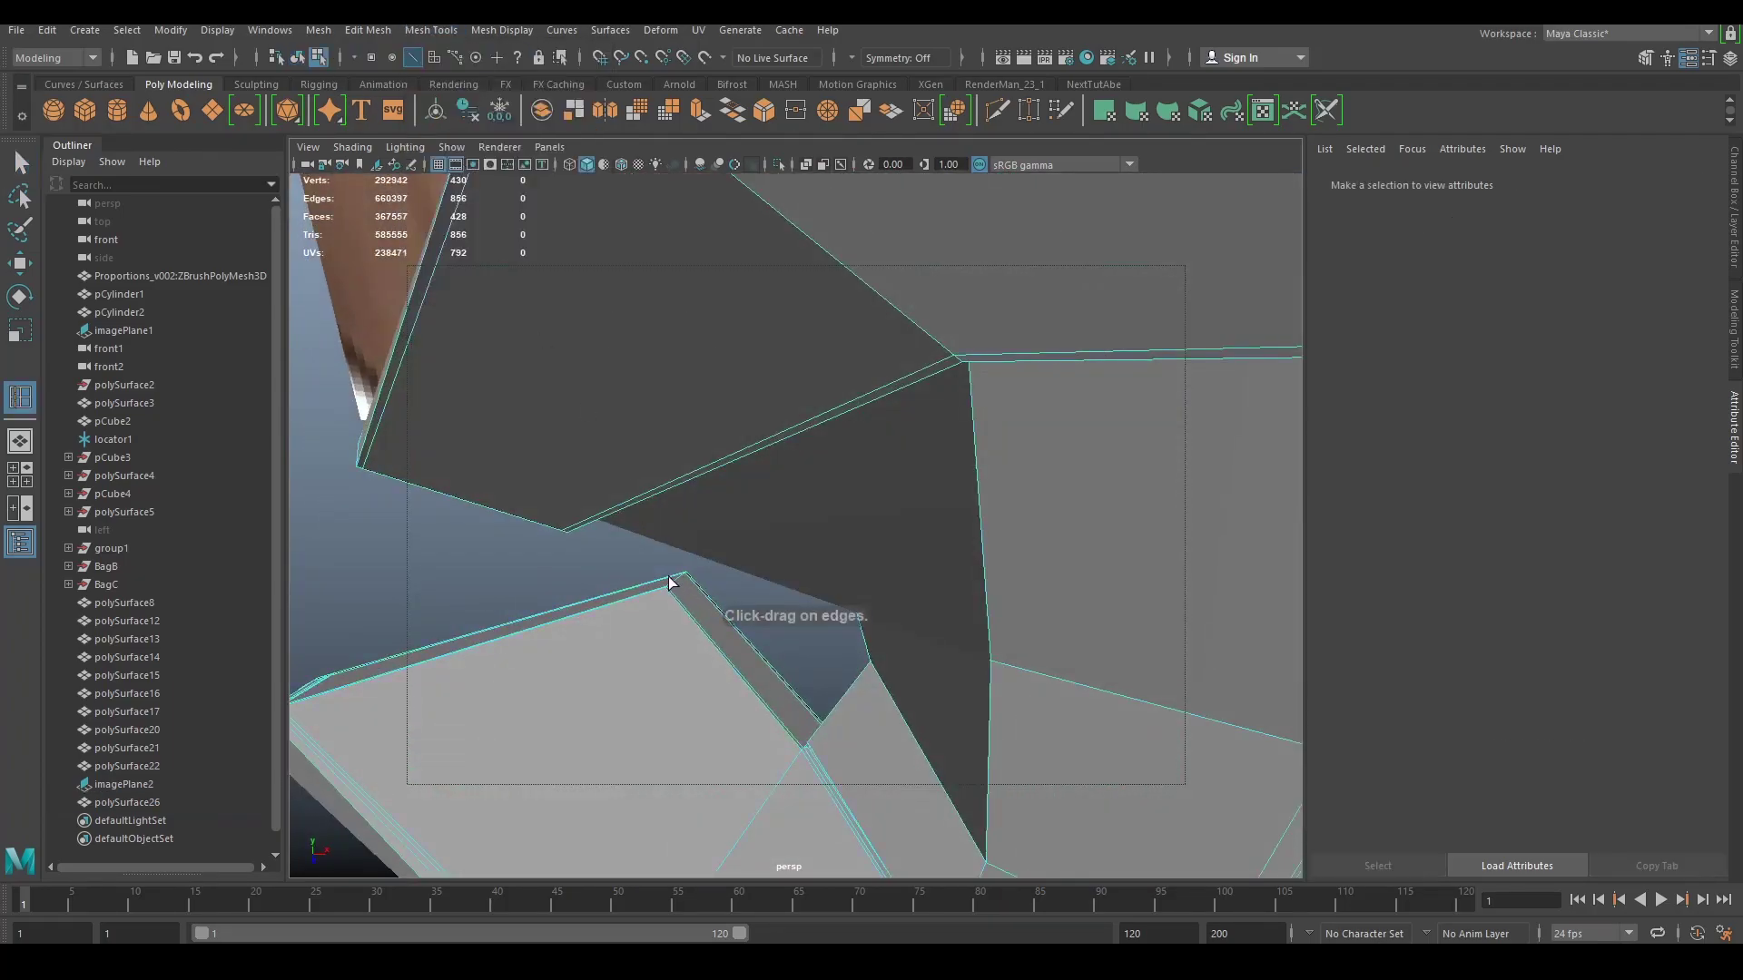
pyautogui.click(664, 588)
pyautogui.scroll(-4, 663, 590)
pyautogui.keyDown('alt'); pyautogui.moveTo(667, 585); pyautogui.dragTo(676, 481); pyautogui.keyUp('alt')
pyautogui.press('3')
# Step: Try a further edge loop edit on the smoothed shield and undo it
pyautogui.click(630, 473)
pyautogui.scroll(-4, 632, 474)
pyautogui.keyDown('alt'); pyautogui.moveTo(922, 591); pyautogui.dragTo(985, 567); pyautogui.keyUp('alt')
pyautogui.keyDown('alt'); pyautogui.moveTo(985, 568); pyautogui.dragTo(912, 454, button='middle'); pyautogui.keyUp('alt')
pyautogui.scroll(6, 885, 501)
pyautogui.scroll(-5, 853, 507)
pyautogui.hotkey('ctrl', 'z')
pyautogui.scroll(-5, 761, 531)
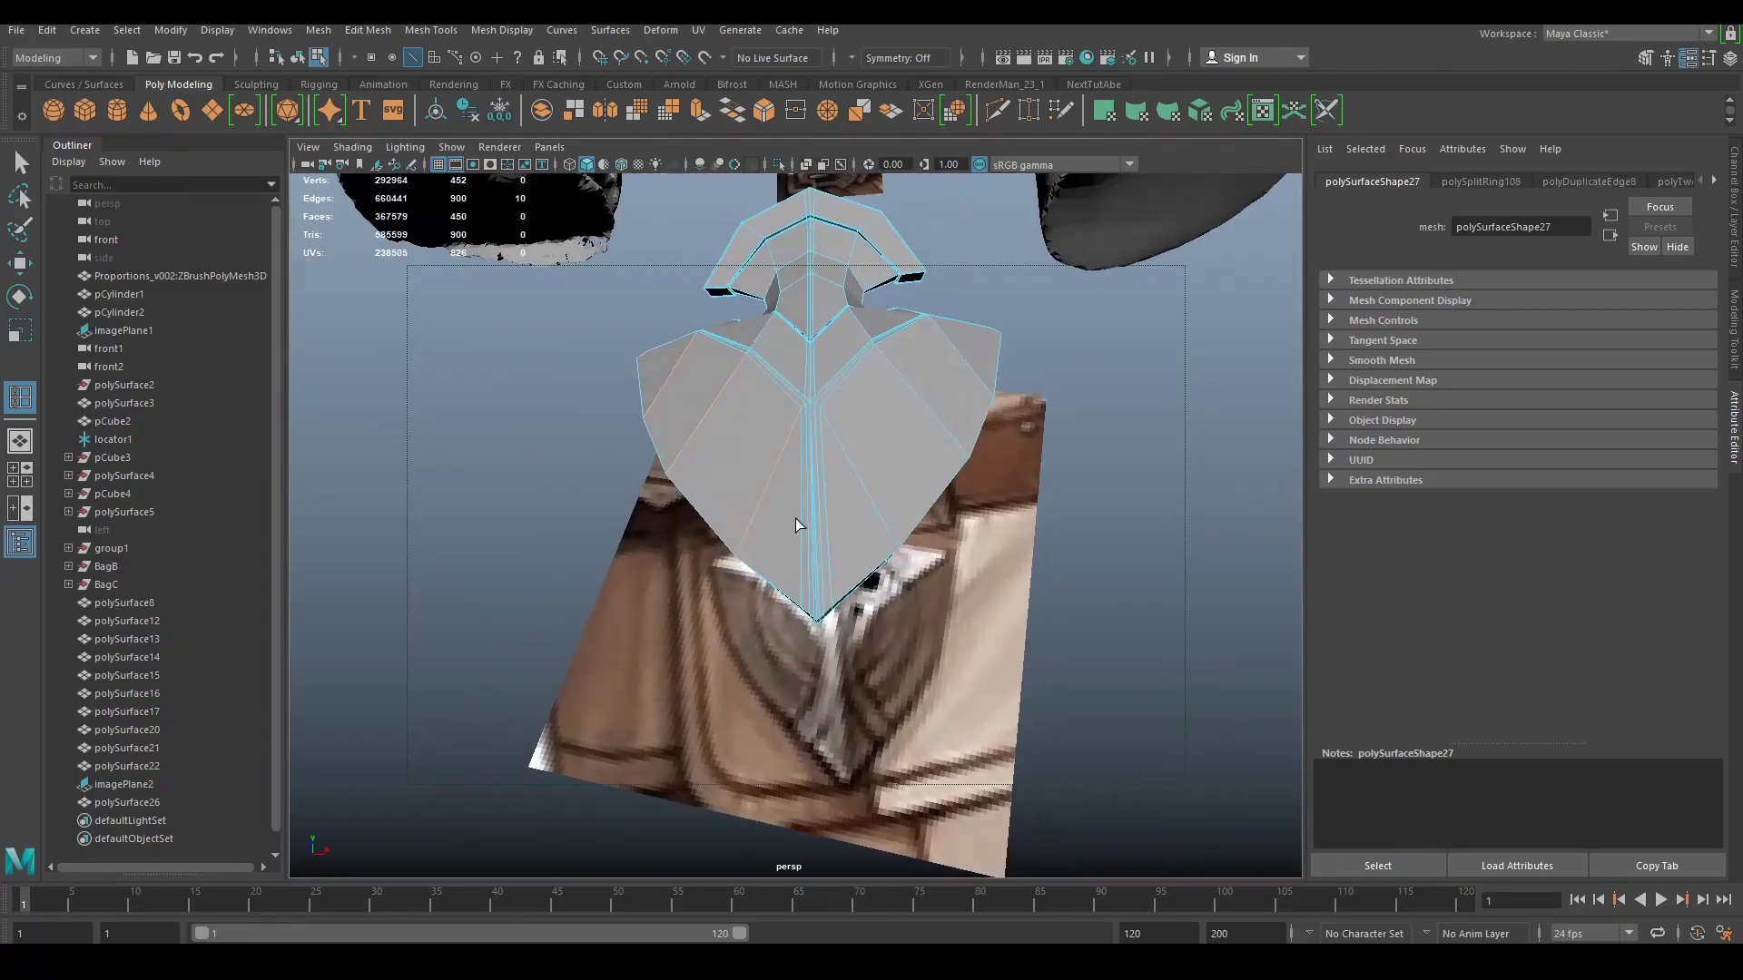
pyautogui.scroll(2, 808, 523)
pyautogui.hotkey('ctrl', 'z')
pyautogui.press('3')
pyautogui.keyDown('alt'); pyautogui.moveTo(820, 533); pyautogui.dragTo(858, 621); pyautogui.keyUp('alt')
pyautogui.press('1')
# Step: Insert matching edge loops close to the outer corners of both shield wings and return to object mode
pyautogui.scroll(5, 786, 481)
pyautogui.scroll(3, 821, 555)
pyautogui.keyDown('alt'); pyautogui.moveTo(783, 472); pyautogui.dragTo(820, 659, button='middle'); pyautogui.keyUp('alt')
pyautogui.scroll(-6, 815, 561)
pyautogui.scroll(4, 820, 658)
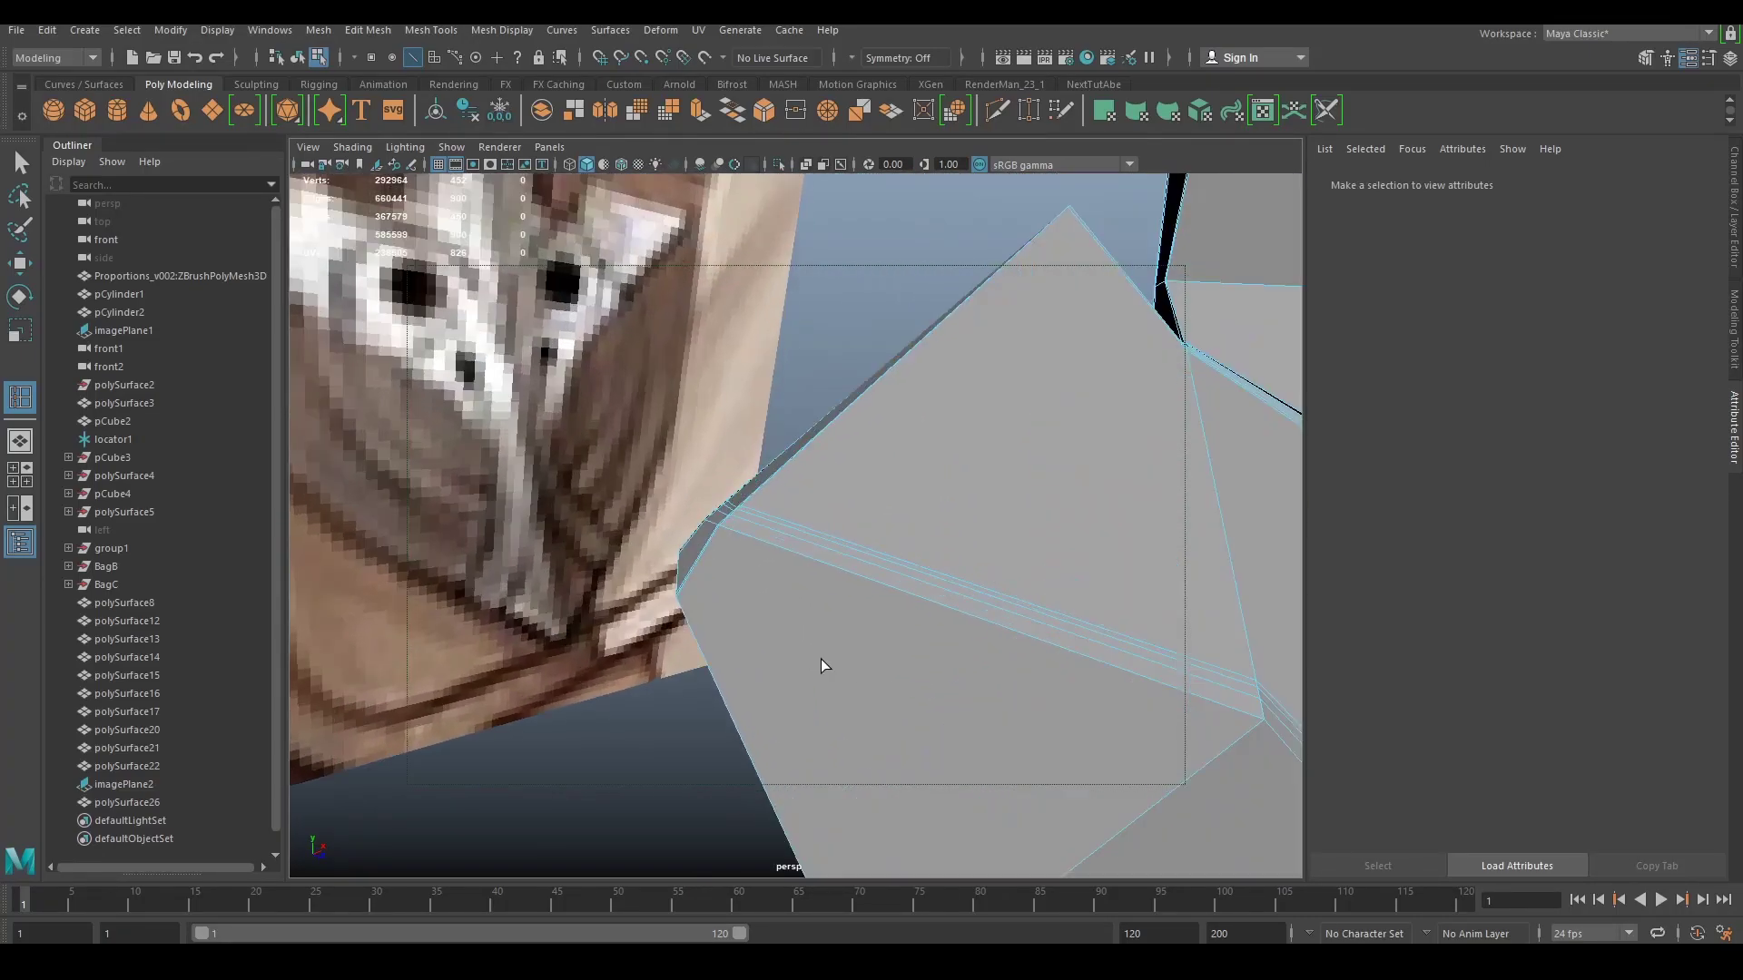
pyautogui.click(672, 603)
pyautogui.scroll(-5, 740, 594)
pyautogui.keyDown('alt'); pyautogui.moveTo(740, 594); pyautogui.dragTo(824, 568); pyautogui.keyUp('alt')
pyautogui.scroll(3, 826, 568)
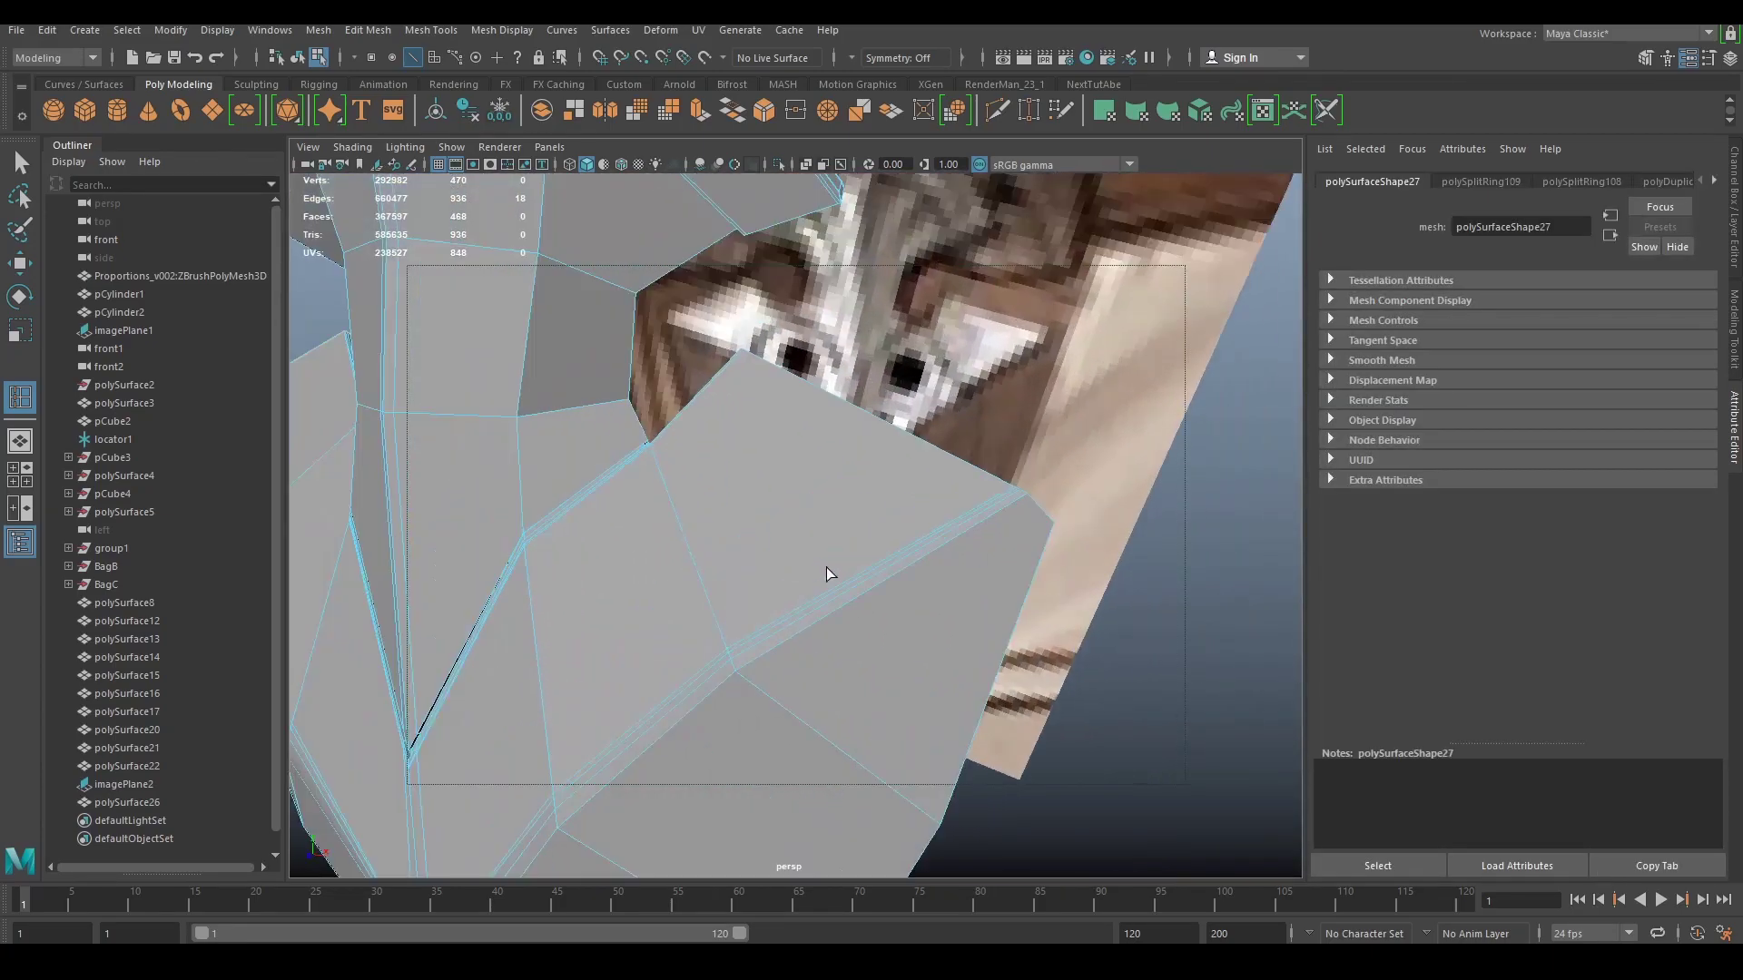
pyautogui.scroll(-5, 894, 509)
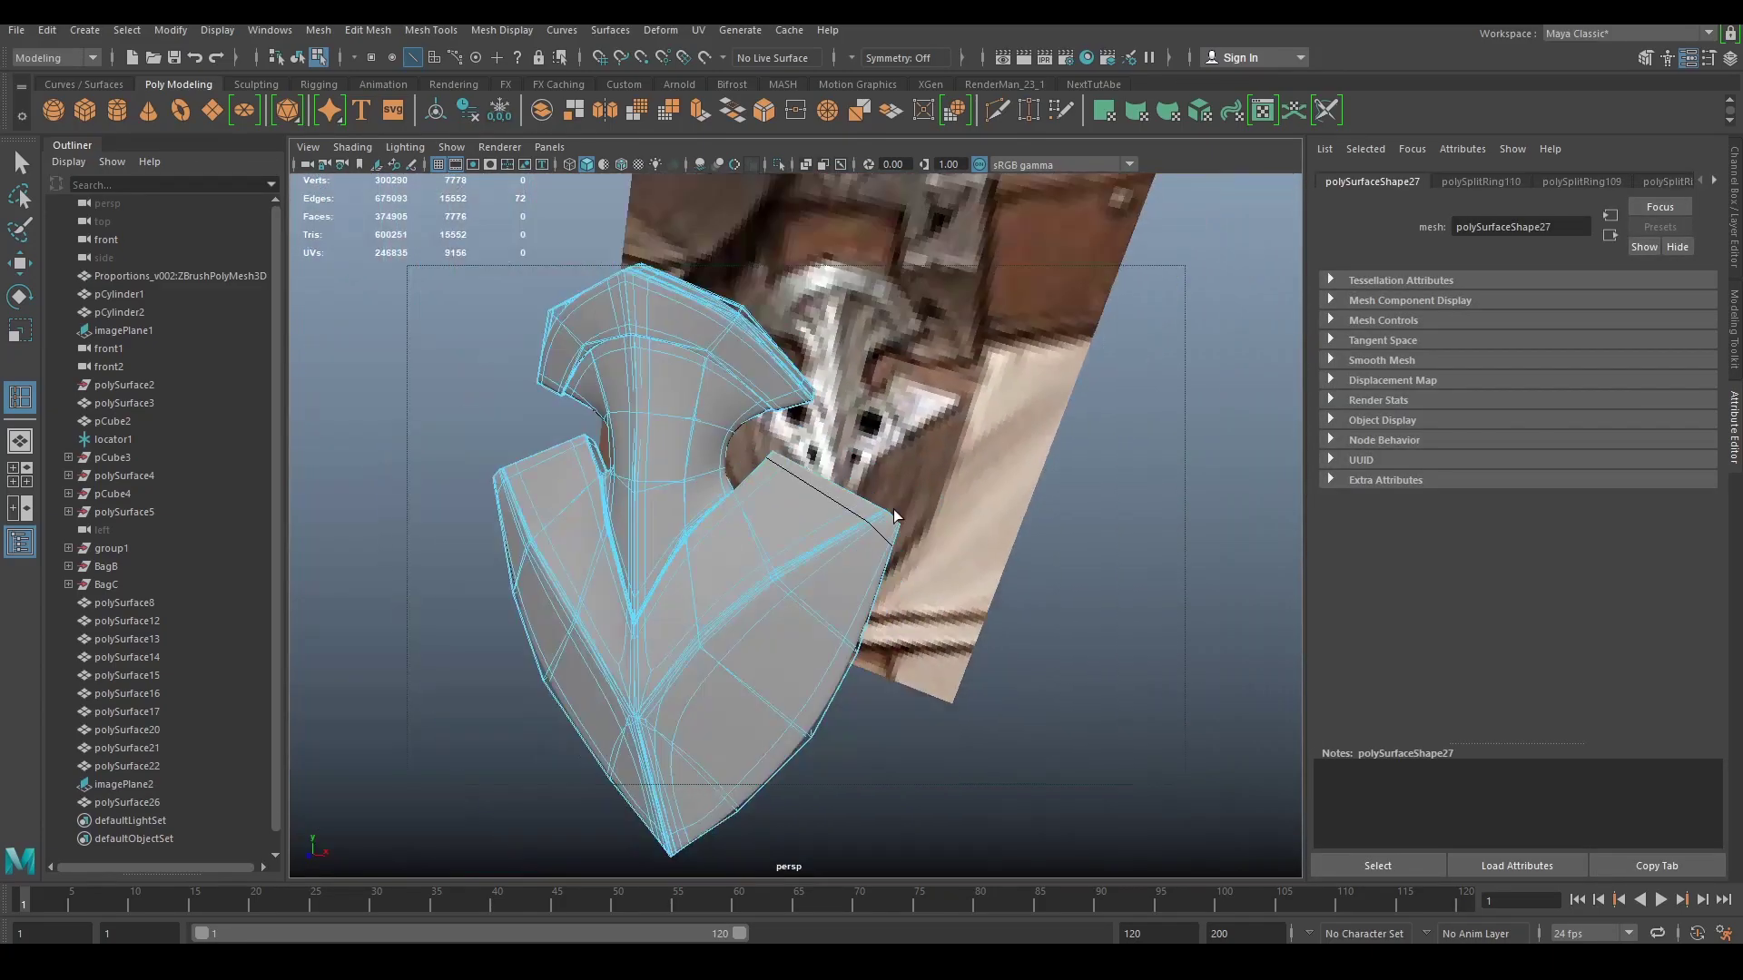
pyautogui.keyDown('alt'); pyautogui.moveTo(894, 509); pyautogui.dragTo(908, 543); pyautogui.keyUp('alt')
pyautogui.press('q')
pyautogui.moveTo(908, 542); pyautogui.dragTo(984, 474, button='right')
# Step: Select the emblem and apply Smooth to its mesh with 1 division
pyautogui.press('3')
pyautogui.click(1069, 416)
pyautogui.scroll(-5, 1069, 417)
pyautogui.keyDown('alt'); pyautogui.moveTo(1069, 416); pyautogui.dragTo(1004, 419); pyautogui.keyUp('alt')
pyautogui.scroll(5, 908, 532)
pyautogui.keyDown('alt'); pyautogui.moveTo(908, 539); pyautogui.dragTo(851, 513); pyautogui.keyUp('alt')
pyautogui.click(851, 517)
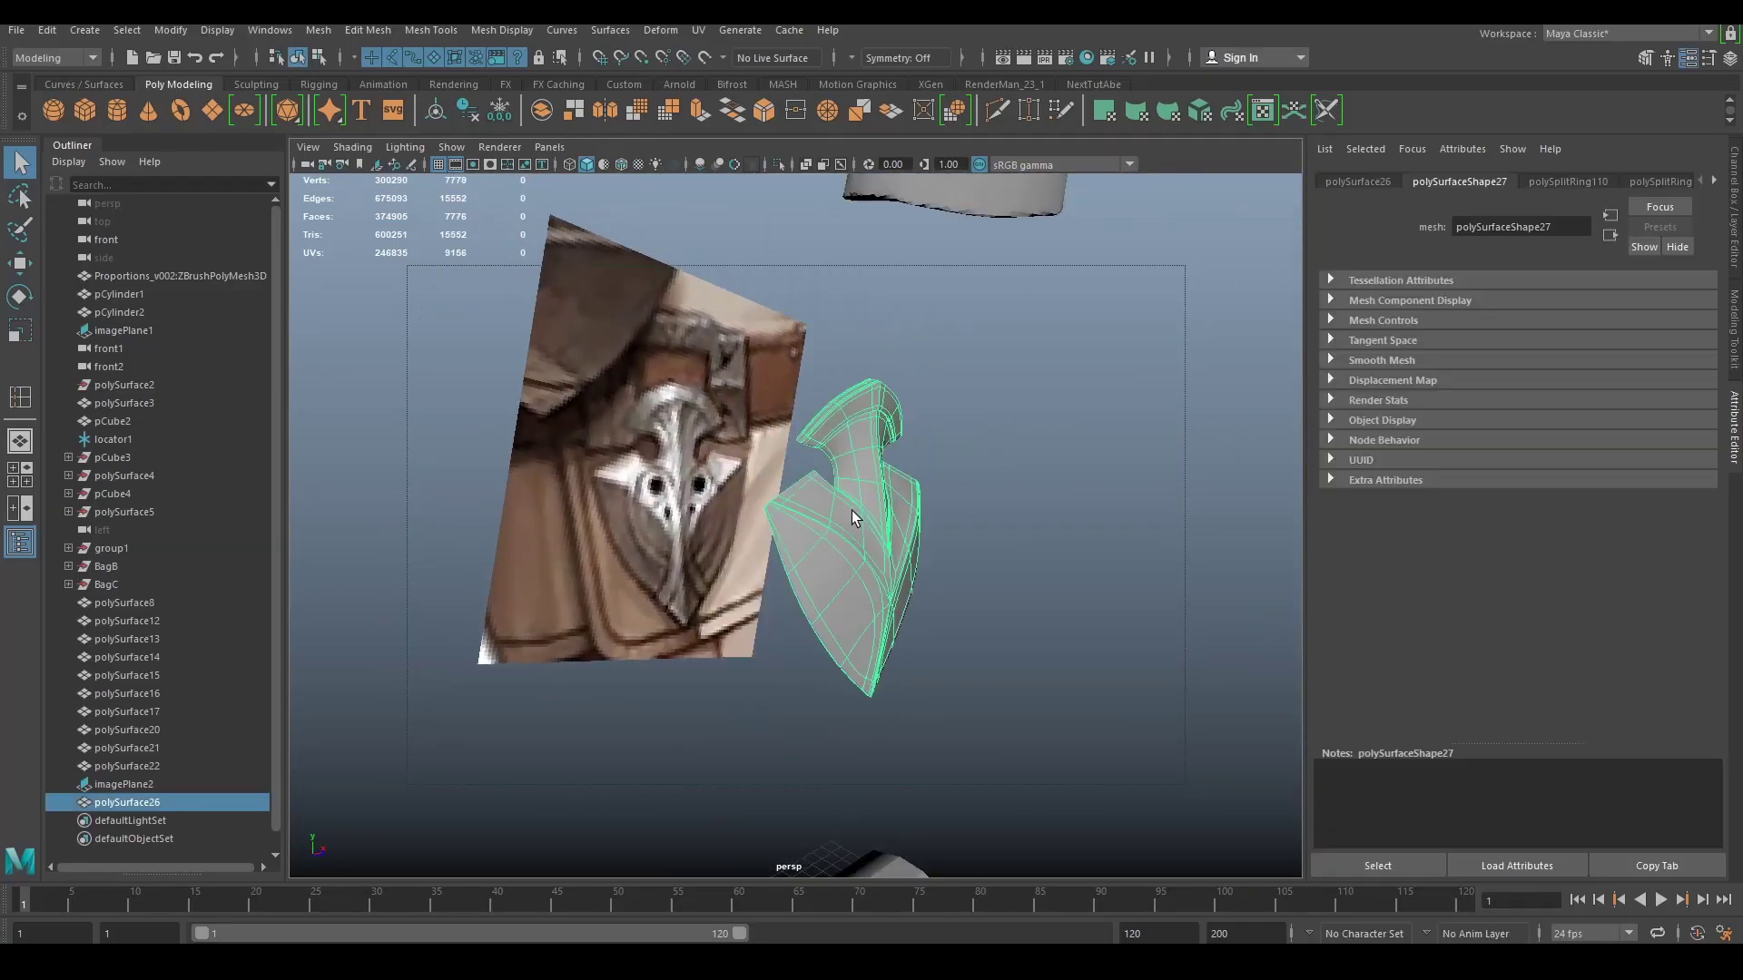
pyautogui.click(318, 32)
pyautogui.click(385, 200)
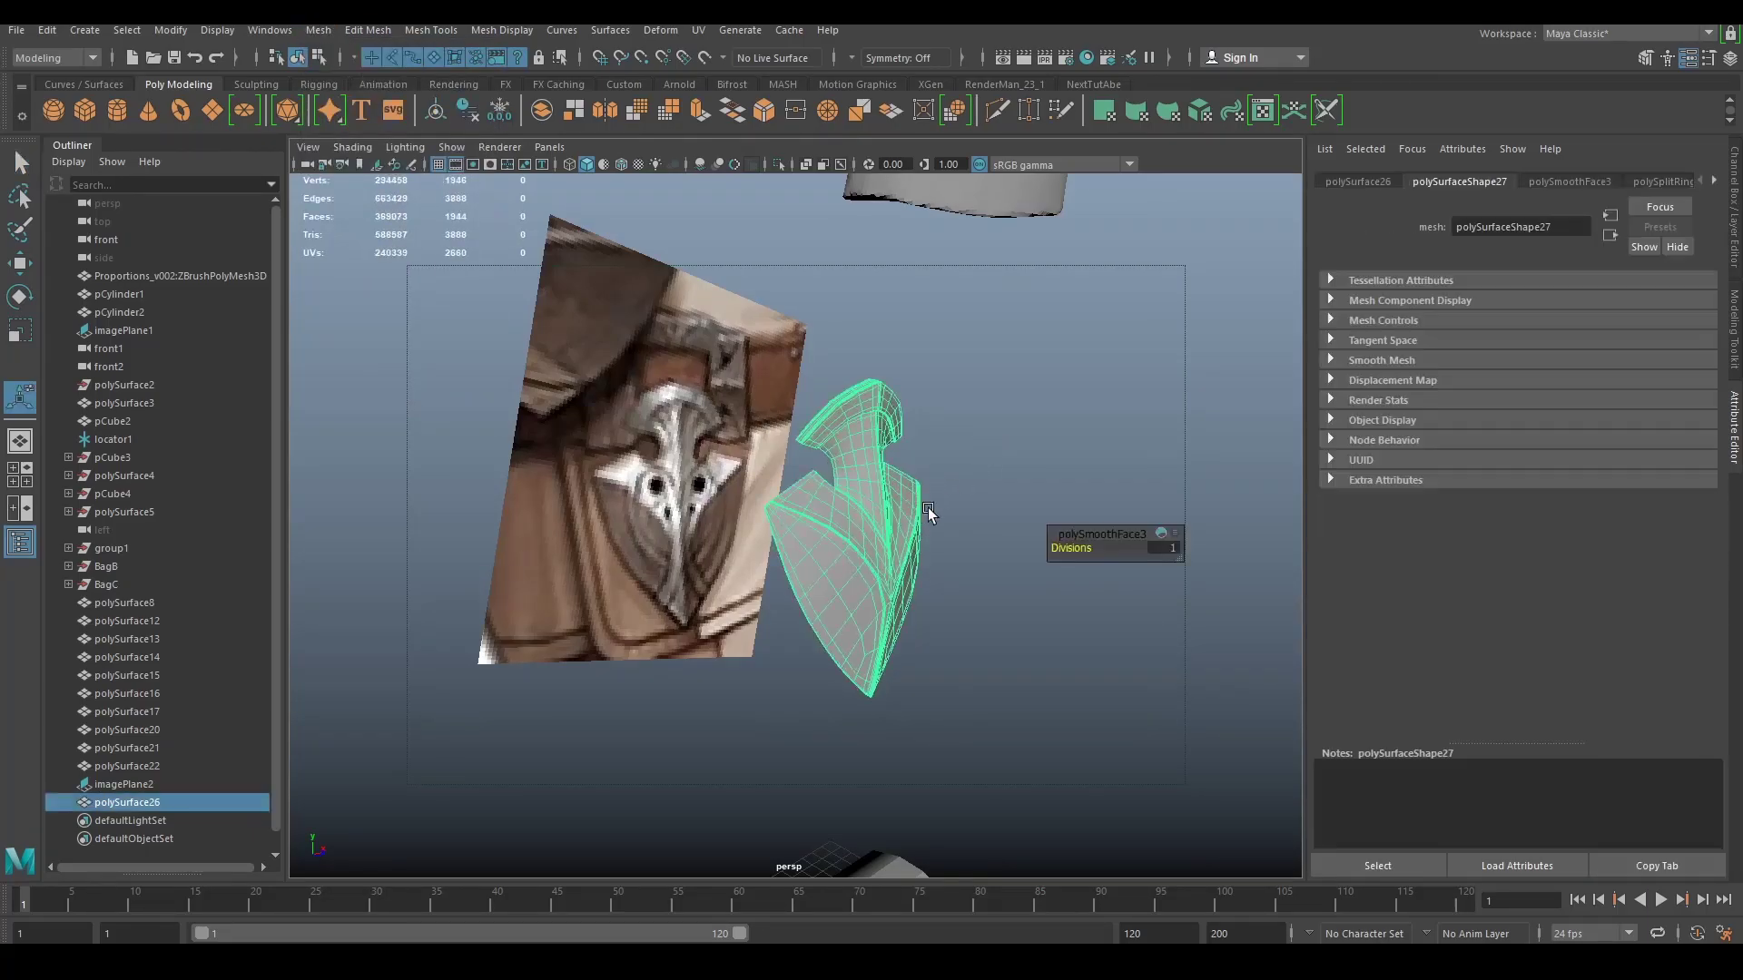
# Step: Inspect the smoothed emblem's ridges and outline from different angles and distances
pyautogui.keyDown('alt'); pyautogui.moveTo(928, 508); pyautogui.dragTo(883, 556); pyautogui.keyUp('alt')
pyautogui.click(968, 502)
pyautogui.click(855, 534)
pyautogui.click(1002, 490)
pyautogui.scroll(5, 883, 556)
pyautogui.keyDown('alt'); pyautogui.moveTo(883, 557); pyautogui.dragTo(929, 502, button='middle'); pyautogui.keyUp('alt')
pyautogui.keyDown('alt'); pyautogui.moveTo(929, 502); pyautogui.dragTo(926, 576); pyautogui.keyUp('alt')
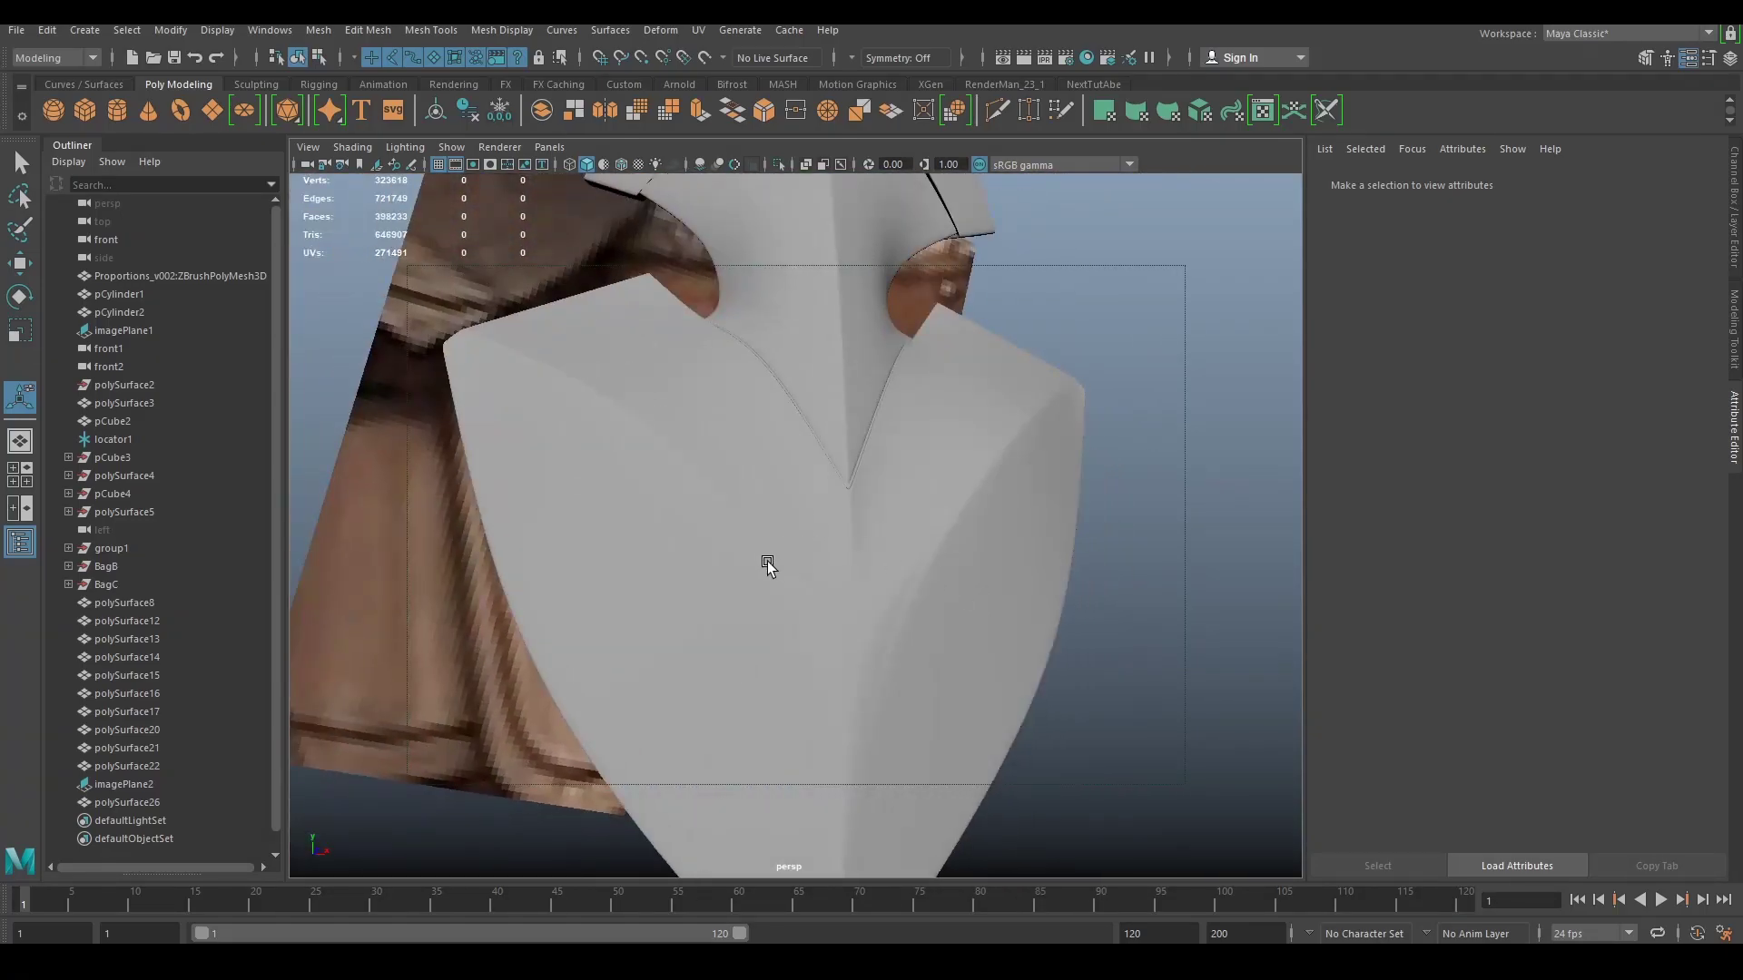
pyautogui.scroll(-5, 766, 563)
pyautogui.keyDown('alt'); pyautogui.moveTo(766, 563); pyautogui.dragTo(813, 591); pyautogui.keyUp('alt')
pyautogui.scroll(-5, 813, 591)
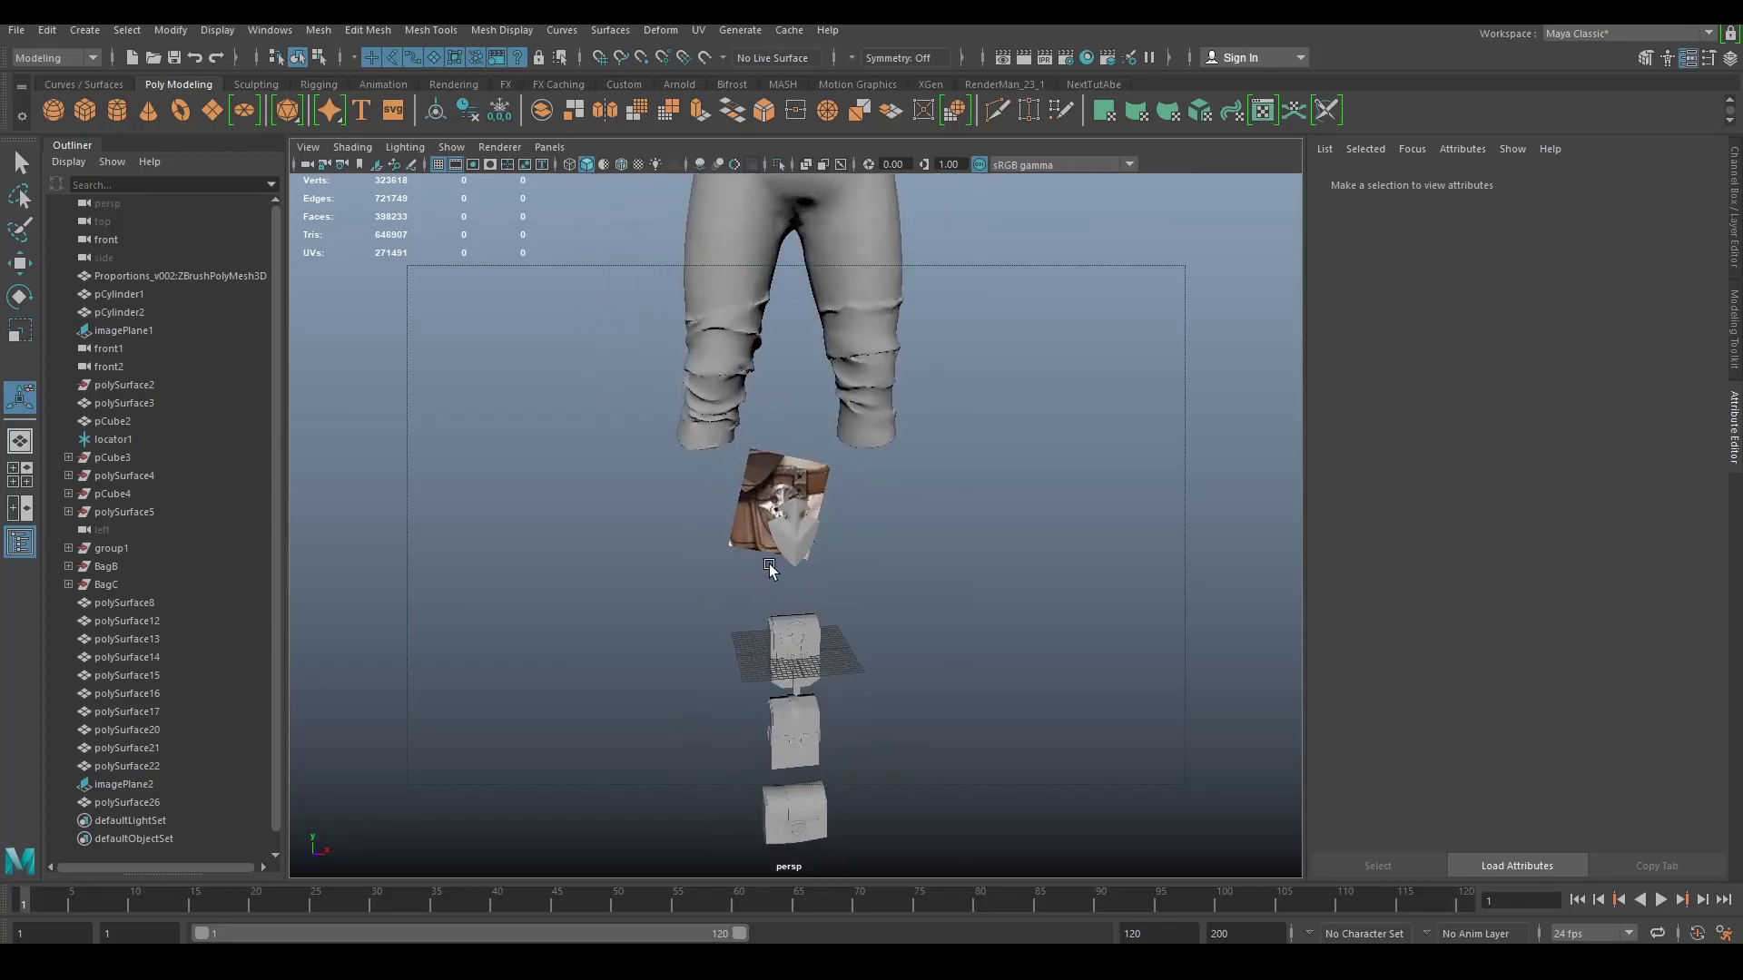
# Step: Move the emblem up from the reference image to the character's torso
pyautogui.scroll(5, 771, 569)
pyautogui.click(804, 550)
pyautogui.keyDown('alt'); pyautogui.moveTo(882, 516); pyautogui.dragTo(892, 565); pyautogui.keyUp('alt')
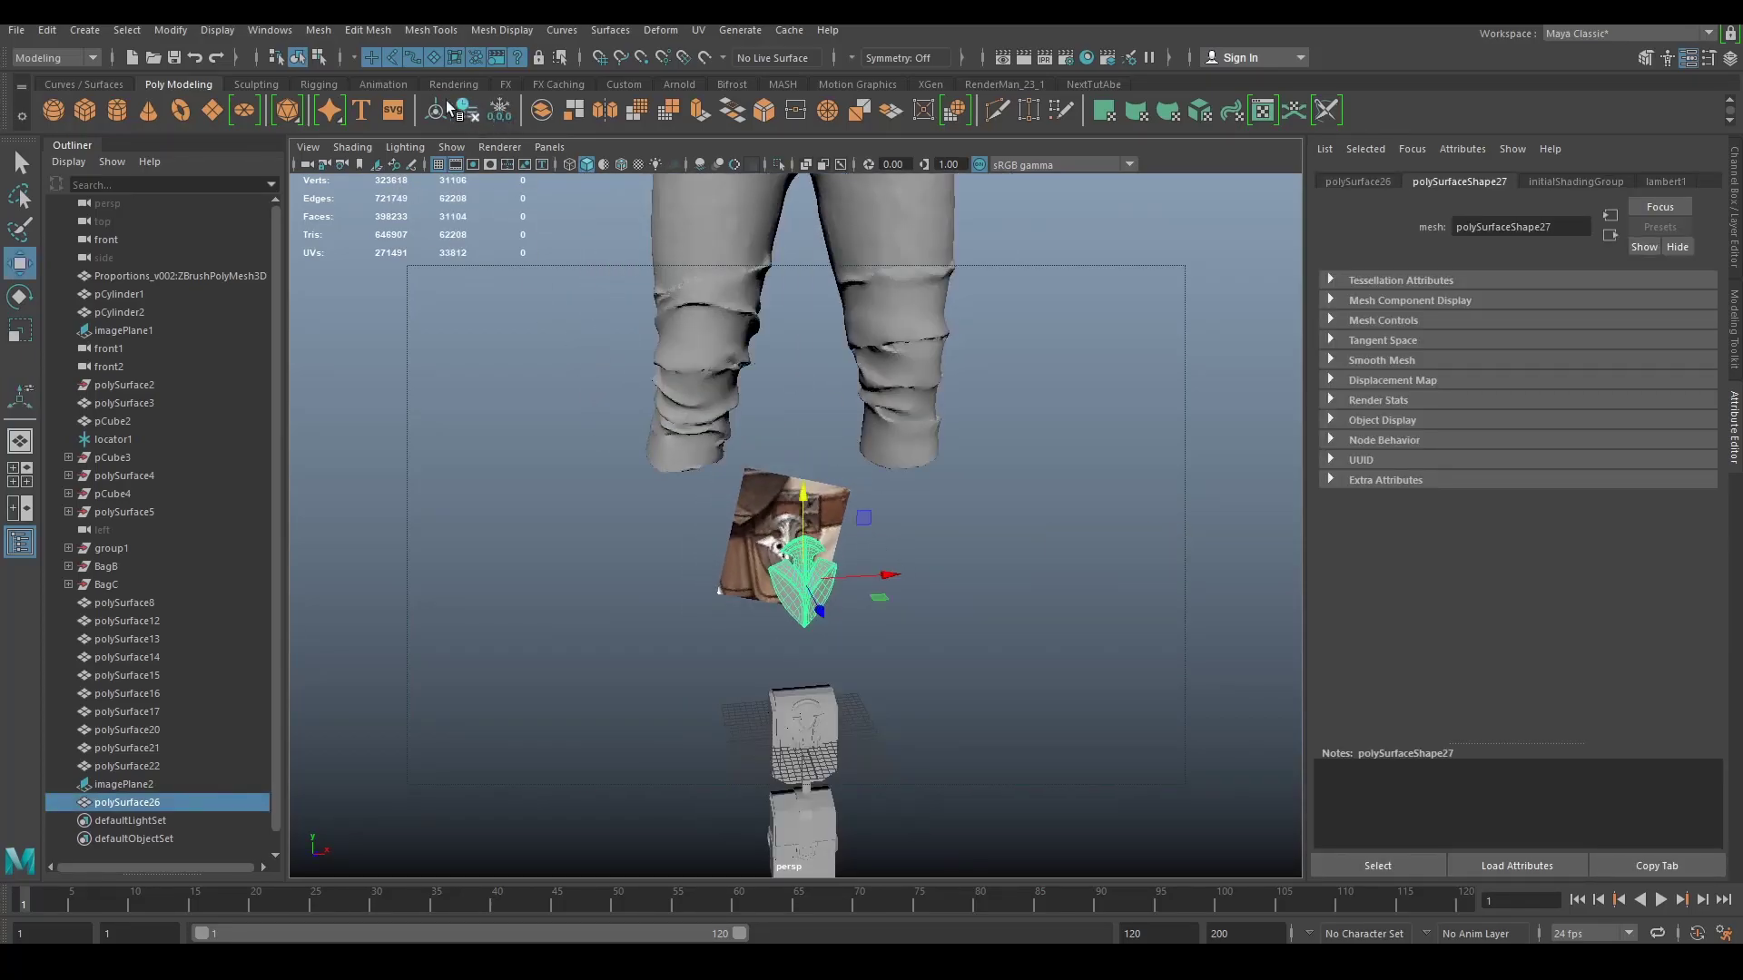
pyautogui.keyDown('alt'); pyautogui.moveTo(784, 218); pyautogui.dragTo(803, 463); pyautogui.keyUp('alt')
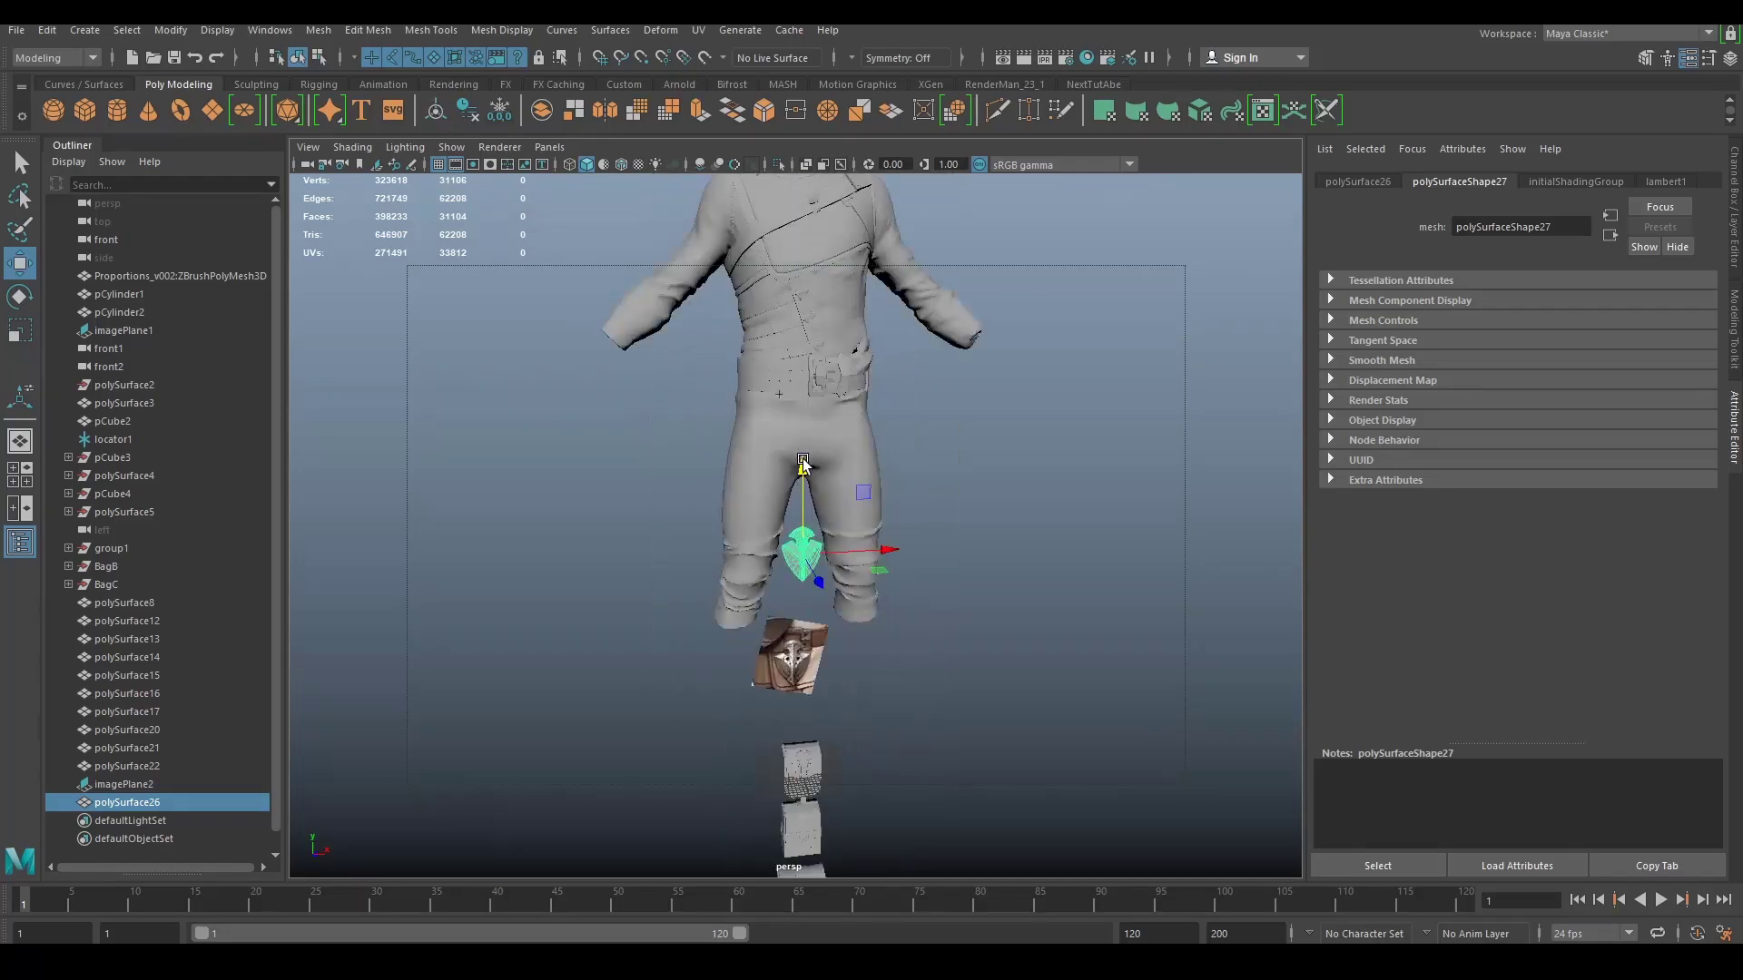
pyautogui.keyDown('alt'); pyautogui.moveTo(773, 226); pyautogui.dragTo(780, 273); pyautogui.keyUp('alt')
# Step: Check the emblem's position on the chest in the Photoshop reference board and return to Maya
pyautogui.scroll(3, 781, 272)
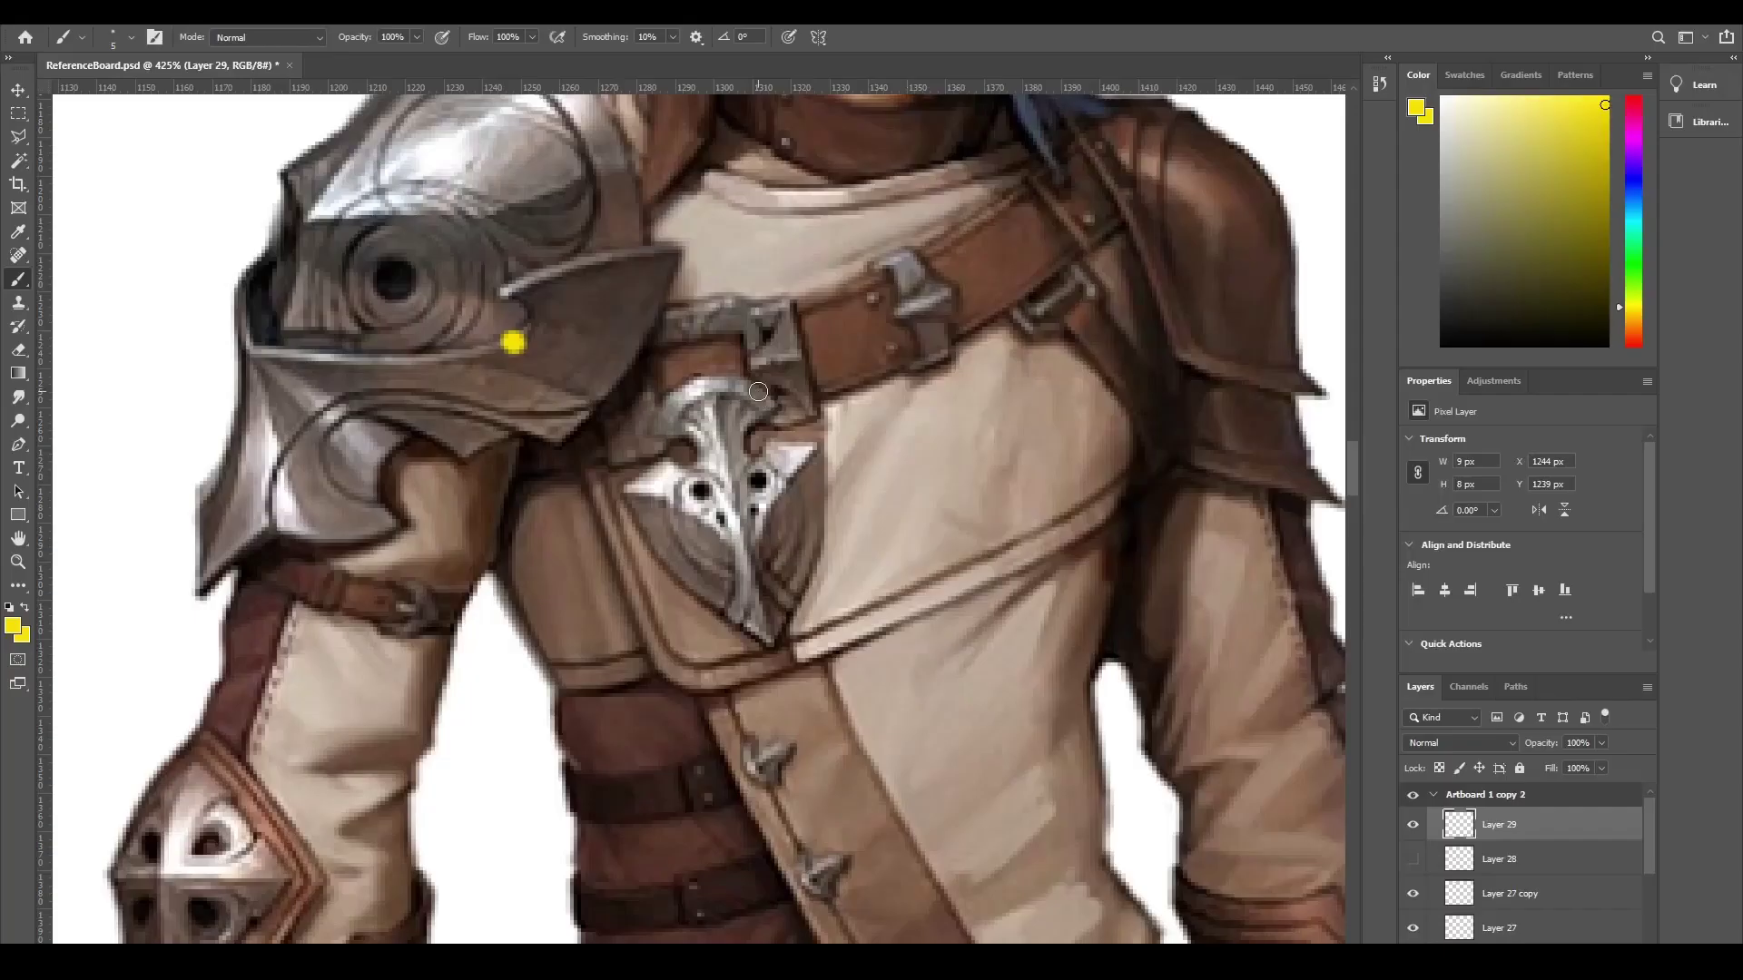
pyautogui.keyDown('alt'); pyautogui.scroll(-3, 758, 391); pyautogui.keyUp('alt')
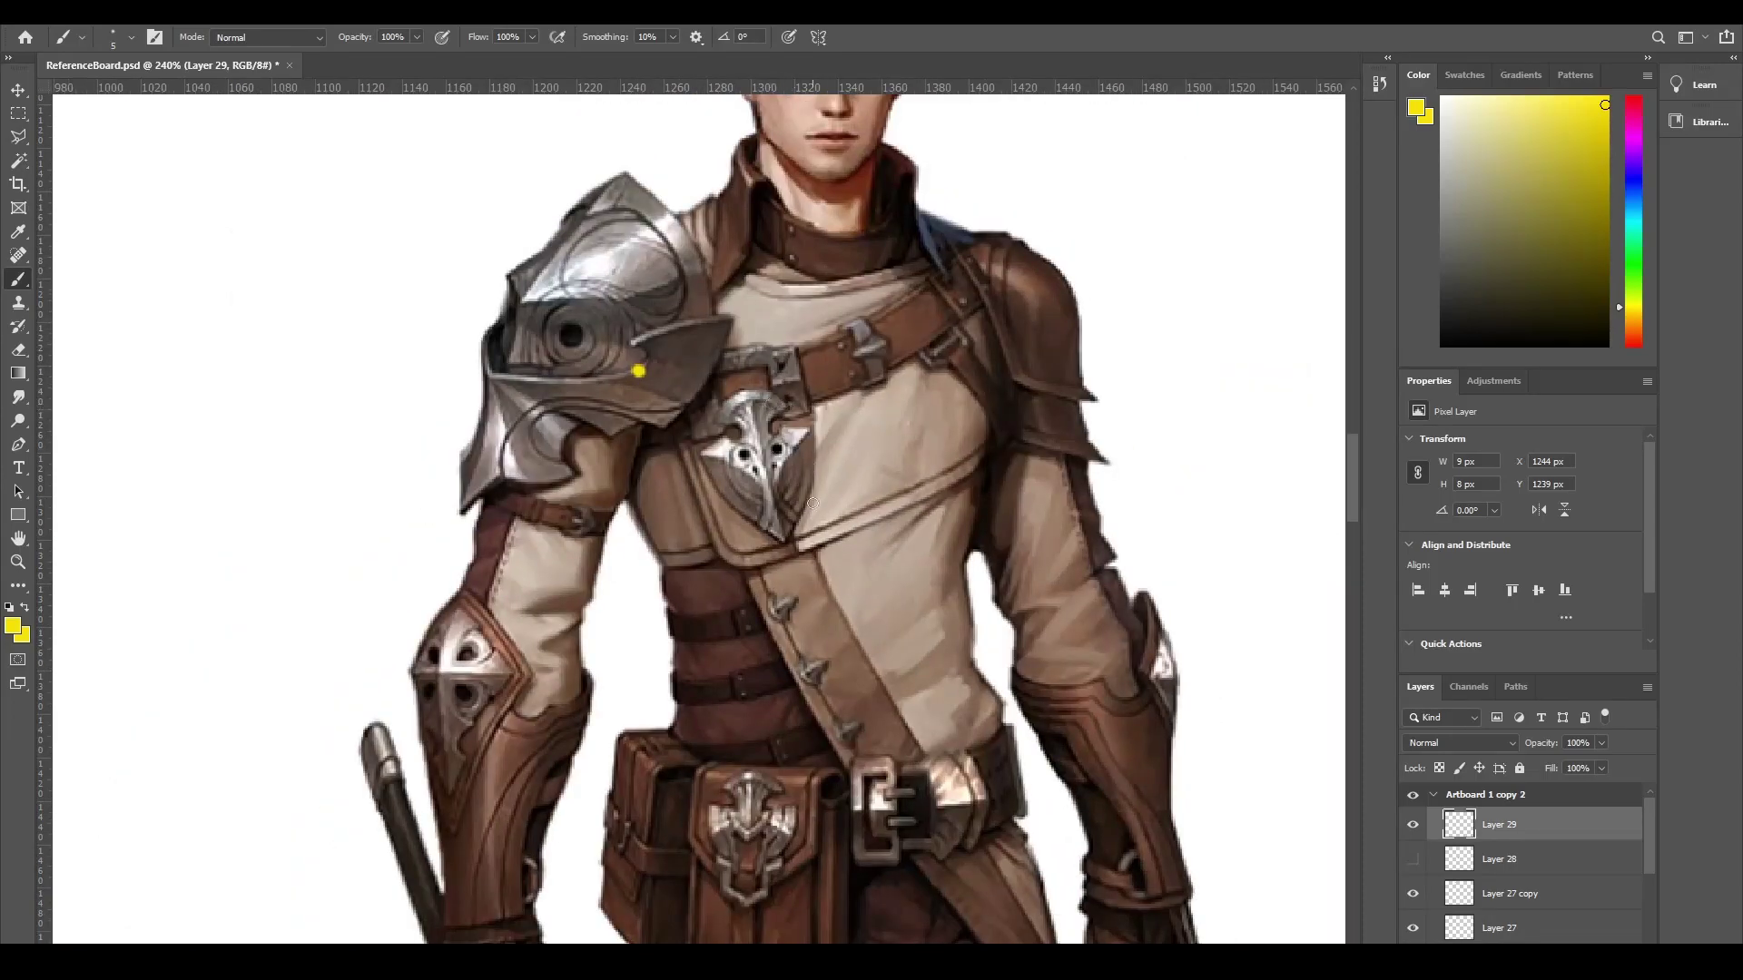
pyautogui.hotkey('alt', 'Tab')
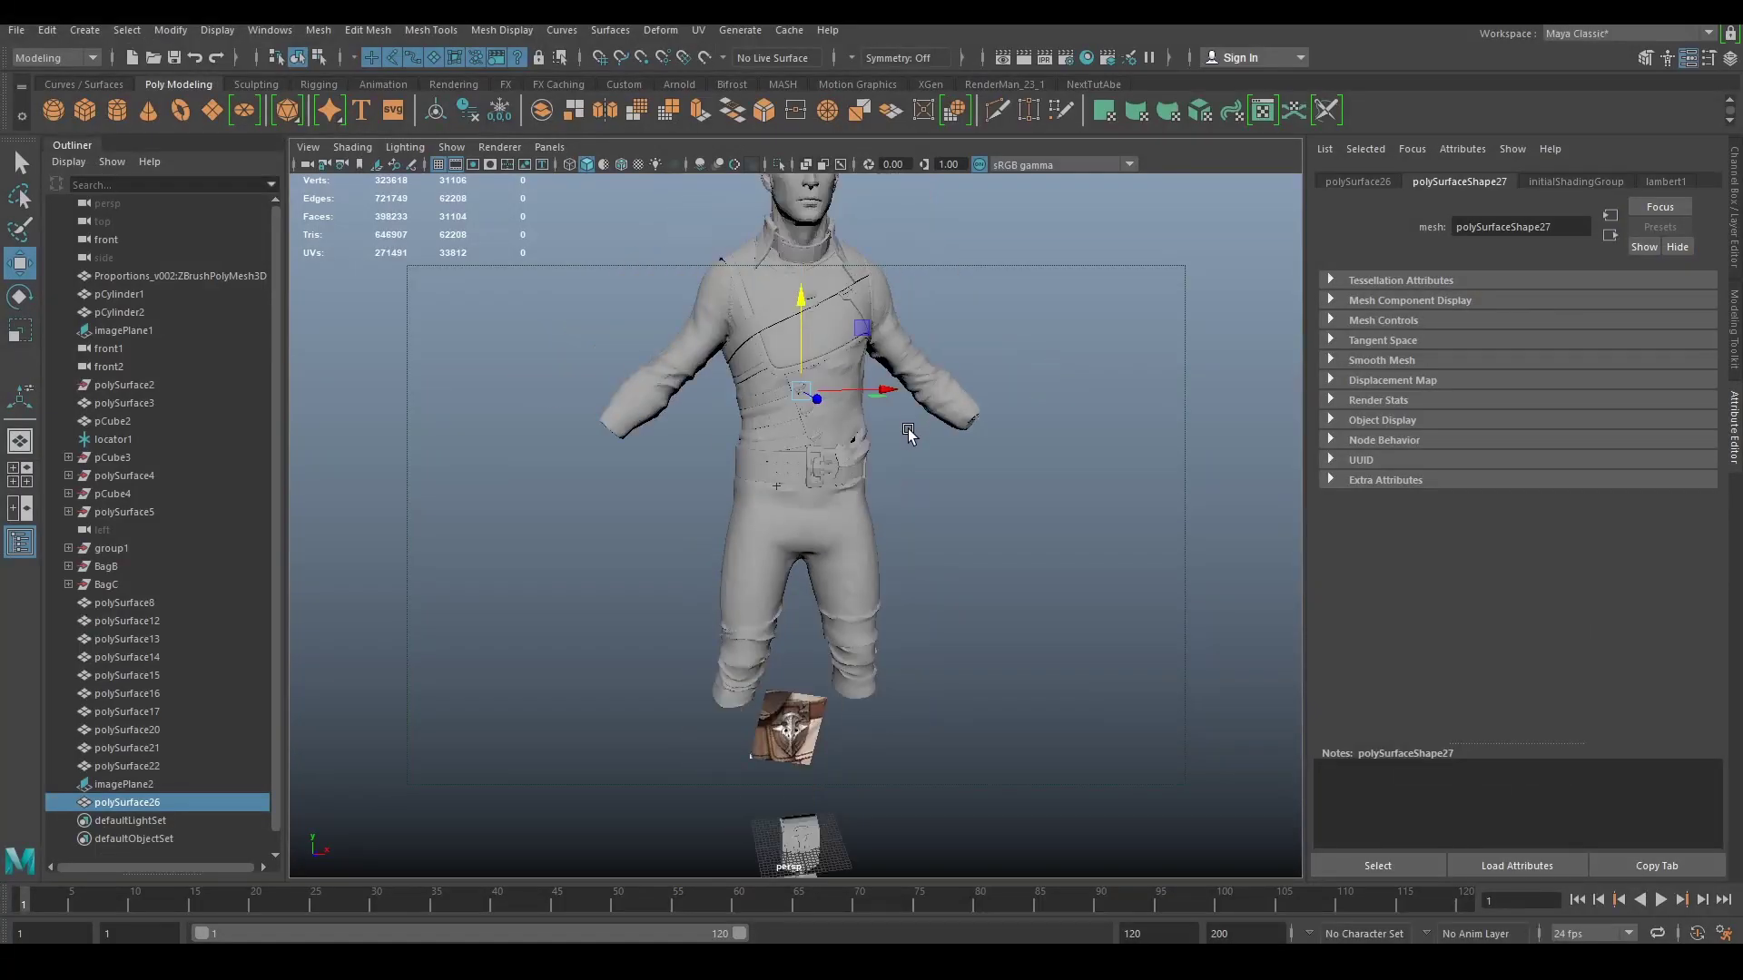
# Step: Pull the emblem forward out of the body so it sits in front of the chest
pyautogui.keyDown('alt'); pyautogui.moveTo(907, 428); pyautogui.dragTo(924, 569, button='middle'); pyautogui.keyUp('alt')
pyautogui.scroll(5, 917, 558)
pyautogui.keyDown('alt'); pyautogui.moveTo(887, 521); pyautogui.dragTo(595, 463); pyautogui.keyUp('alt')
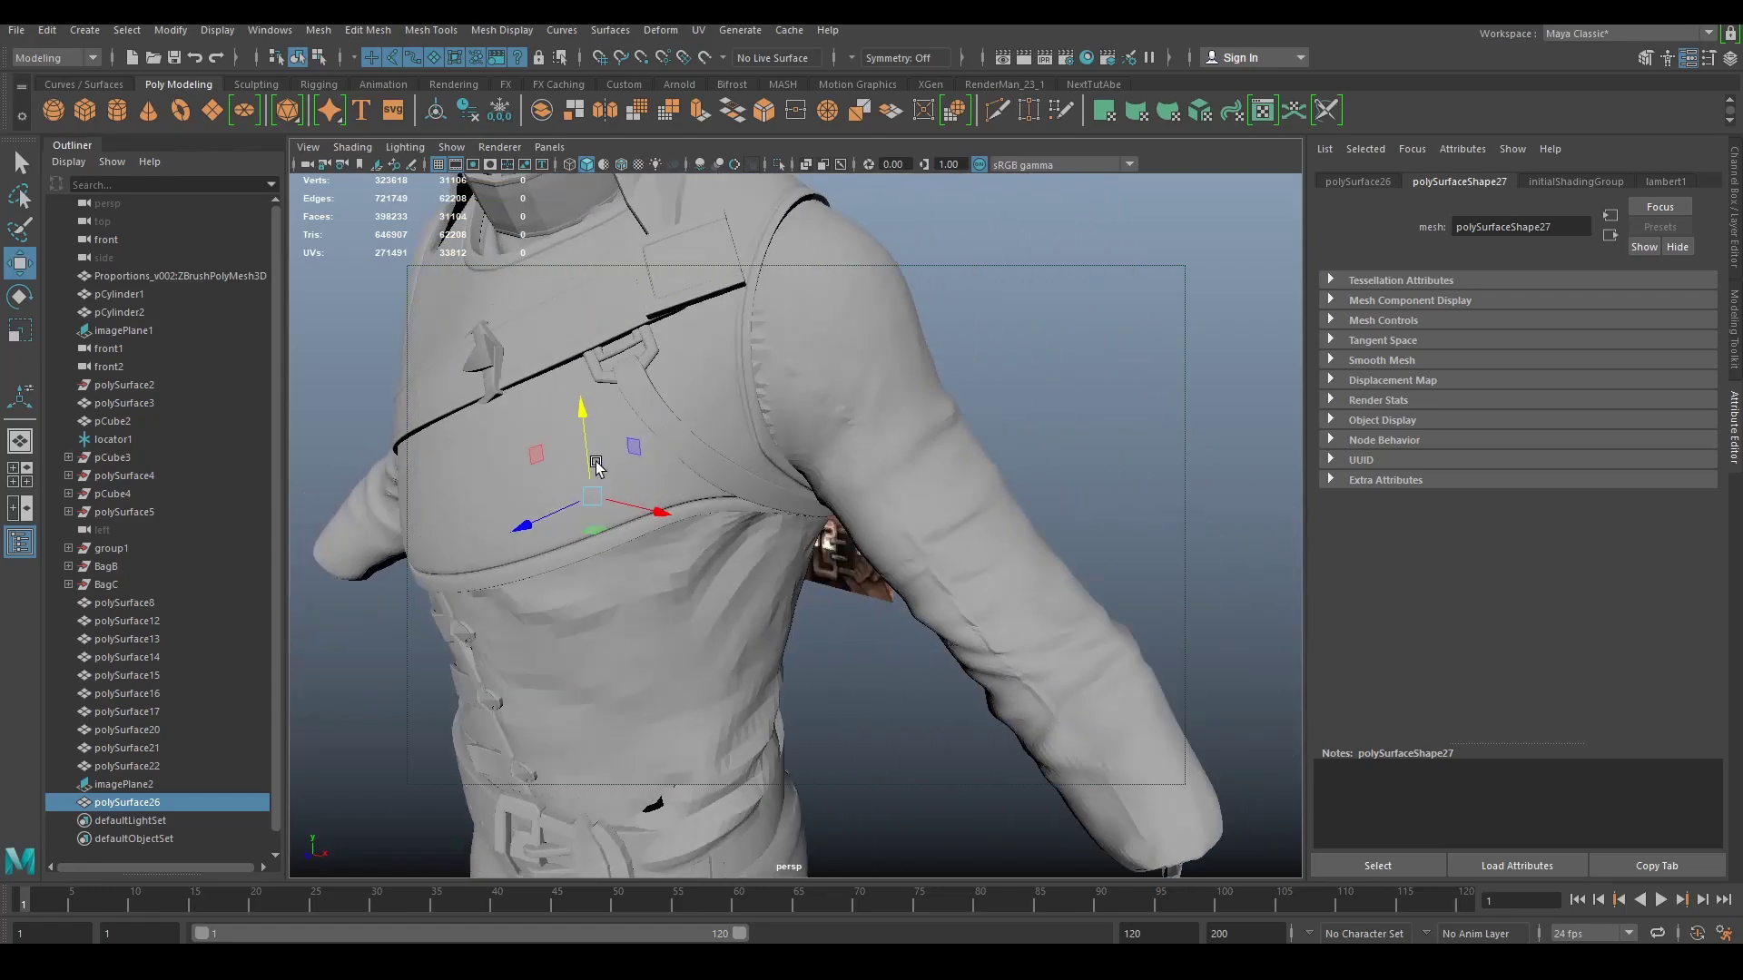
pyautogui.moveTo(531, 520); pyautogui.dragTo(469, 585)
pyautogui.moveTo(518, 703); pyautogui.dragTo(473, 744)
pyautogui.keyDown('alt'); pyautogui.moveTo(472, 745); pyautogui.dragTo(544, 697); pyautogui.keyUp('alt')
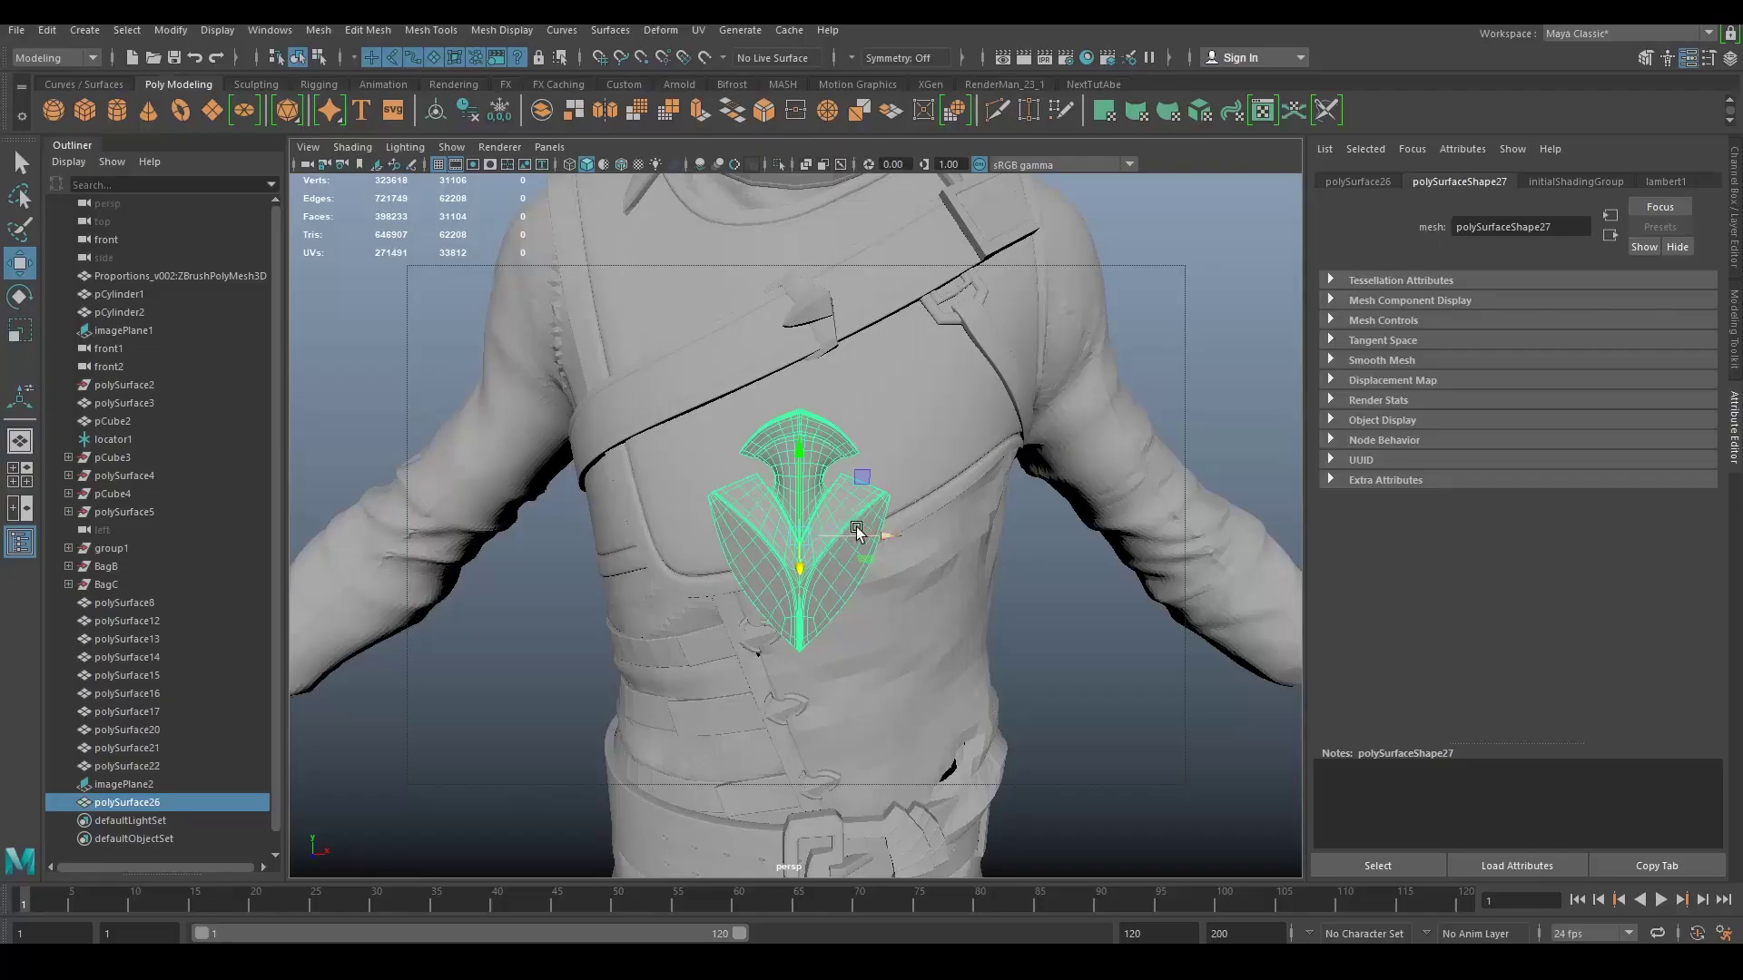
# Step: Shift the emblem sideways and up to the lower end of the diagonal chest strap
pyautogui.keyDown('alt'); pyautogui.moveTo(781, 509); pyautogui.dragTo(766, 606); pyautogui.keyUp('alt')
pyautogui.press('r')
pyautogui.press('w')
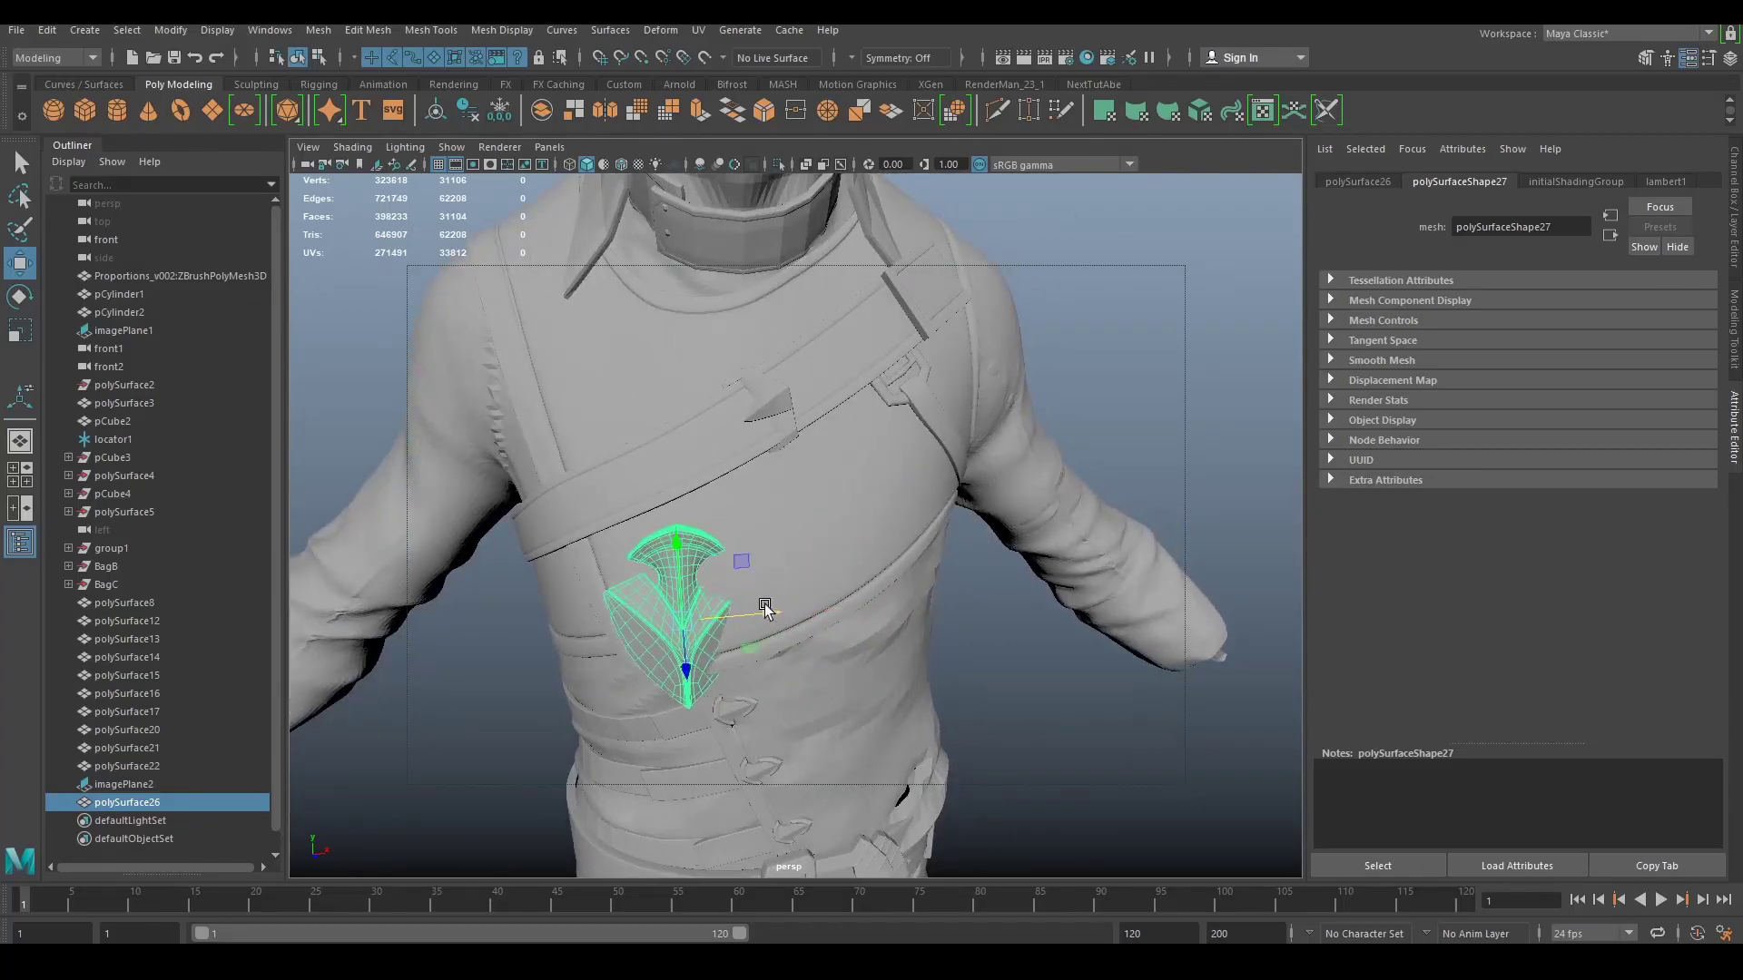
pyautogui.moveTo(666, 544); pyautogui.dragTo(694, 457)
pyautogui.press('r')
# Step: Rotate the emblem on the chest to match its tilt in the Photoshop reference
pyautogui.hotkey('alt', 'Tab')
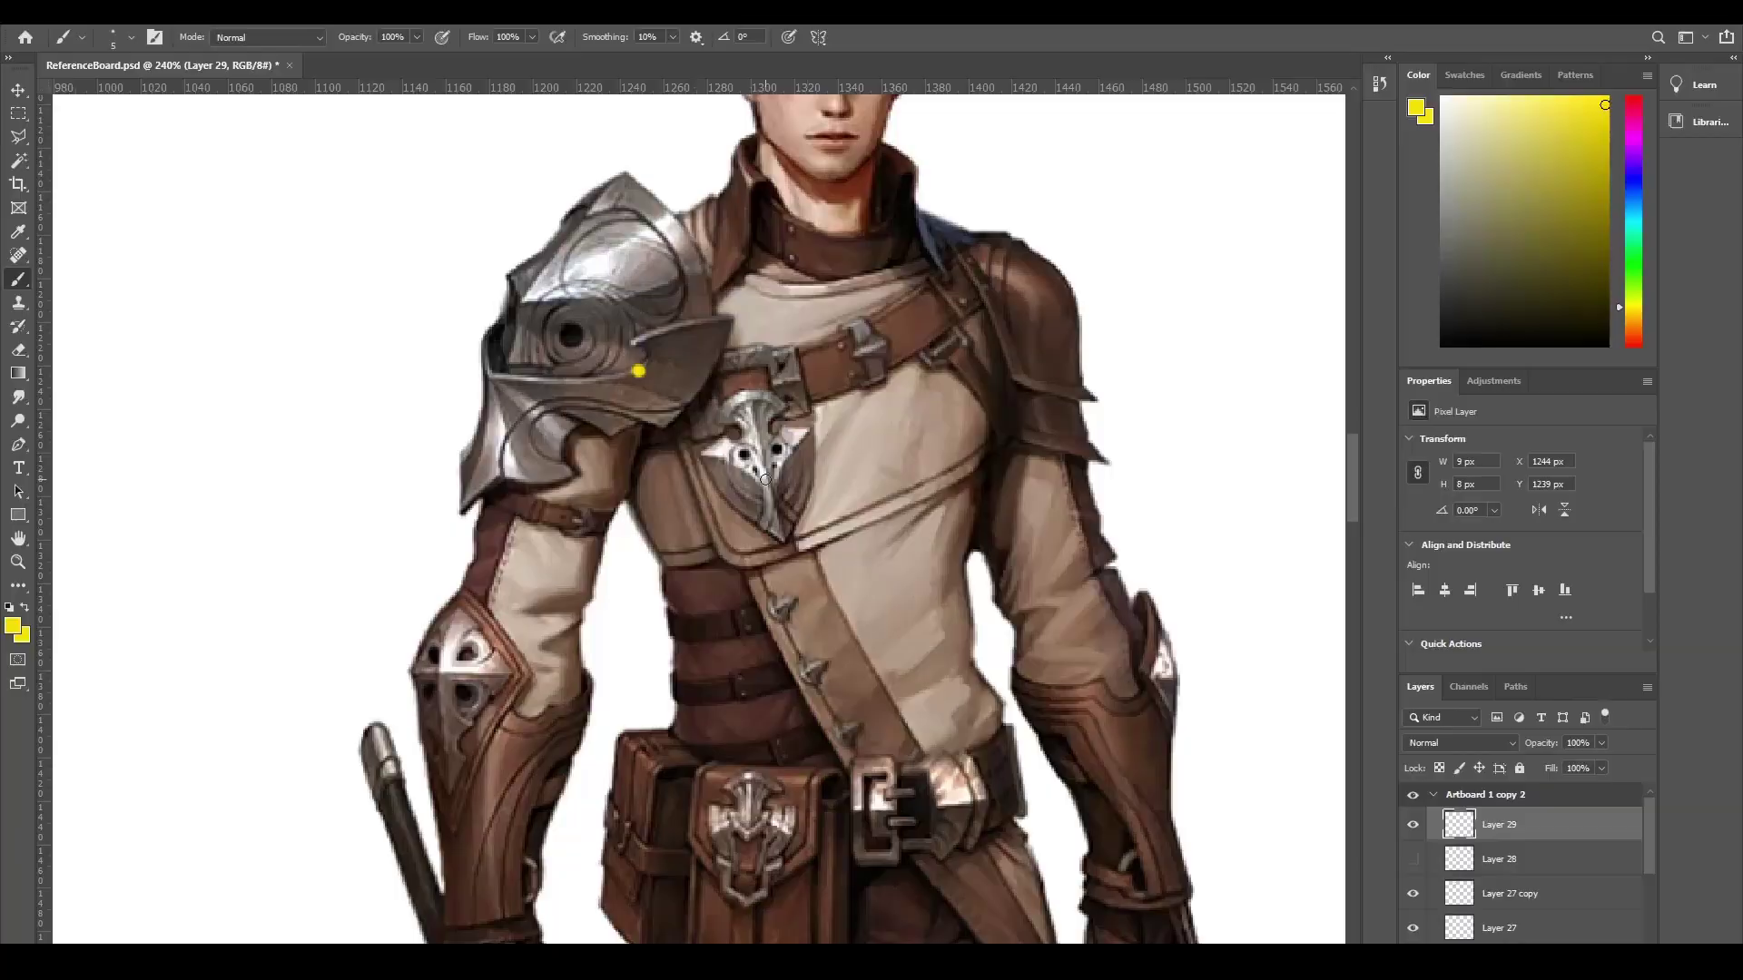
pyautogui.hotkey('alt', 'Tab')
pyautogui.press('e')
pyautogui.moveTo(757, 409); pyautogui.dragTo(729, 394)
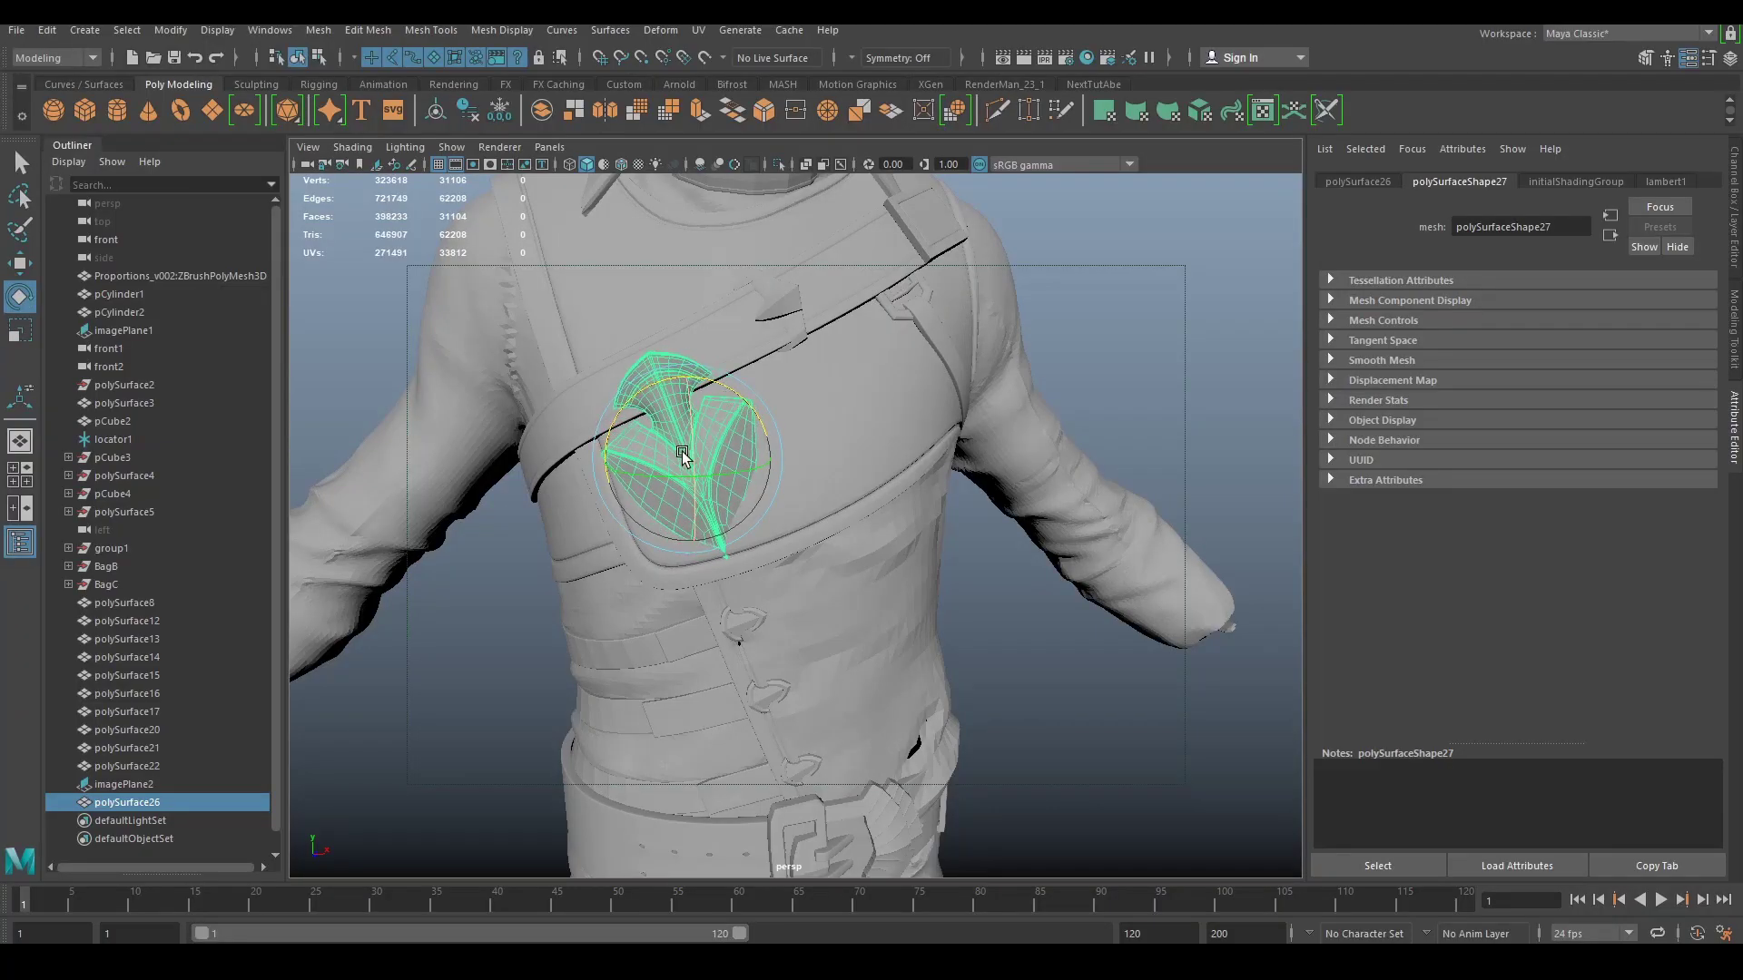
pyautogui.moveTo(682, 456); pyautogui.dragTo(667, 451)
pyautogui.hotkey('alt', 'Tab')
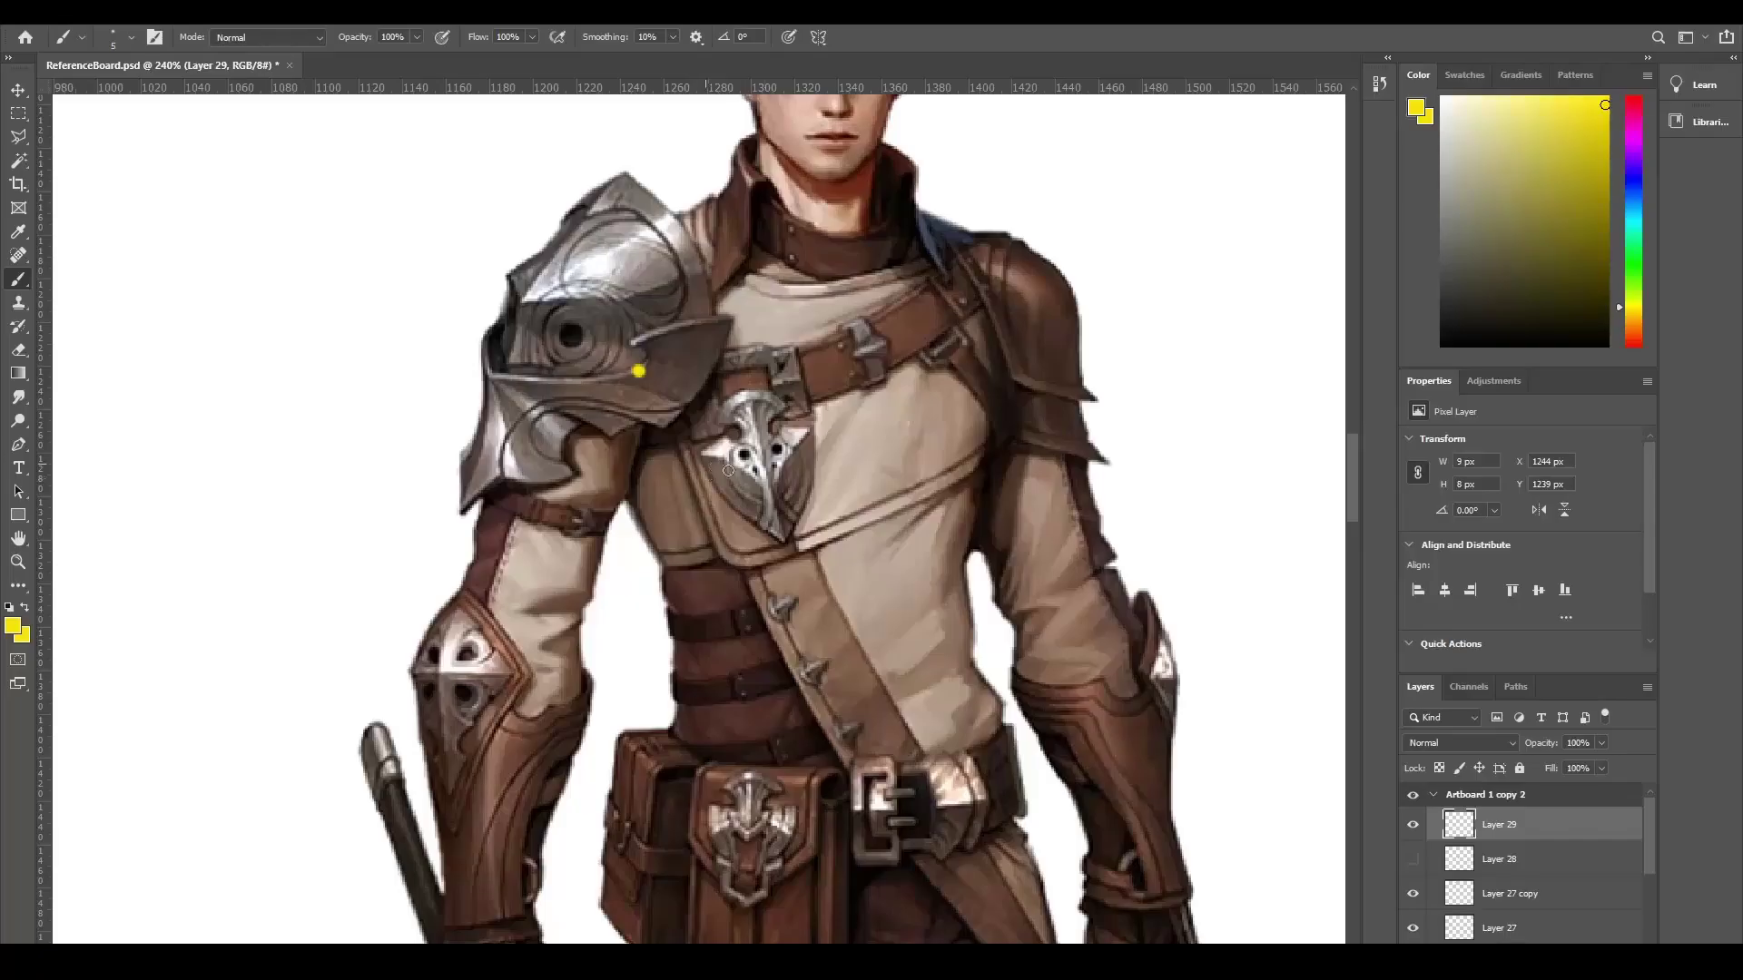
pyautogui.hotkey('alt', 'Tab')
# Step: Adjust the emblem's scale on the chest and compare its placement with the Photoshop reference
pyautogui.press('r')
pyautogui.moveTo(692, 461); pyautogui.dragTo(806, 548)
pyautogui.press('w')
pyautogui.hotkey('alt', 'Tab')
pyautogui.hotkey('alt', 'Tab')
pyautogui.keyDown('alt'); pyautogui.moveTo(806, 547); pyautogui.dragTo(749, 547, button='right'); pyautogui.keyUp('alt')
pyautogui.keyDown('alt'); pyautogui.moveTo(750, 547); pyautogui.dragTo(962, 519); pyautogui.keyUp('alt')
# Step: Undo the emblem's scaling, rotation and moves back to its place at the reference image, and deselect it
pyautogui.hotkey('ctrl', 'z')
pyautogui.hotkey('ctrl', 'z')
pyautogui.hotkey('ctrl', 'z')
pyautogui.hotkey('ctrl', 'z')
pyautogui.hotkey('ctrl', 'z')
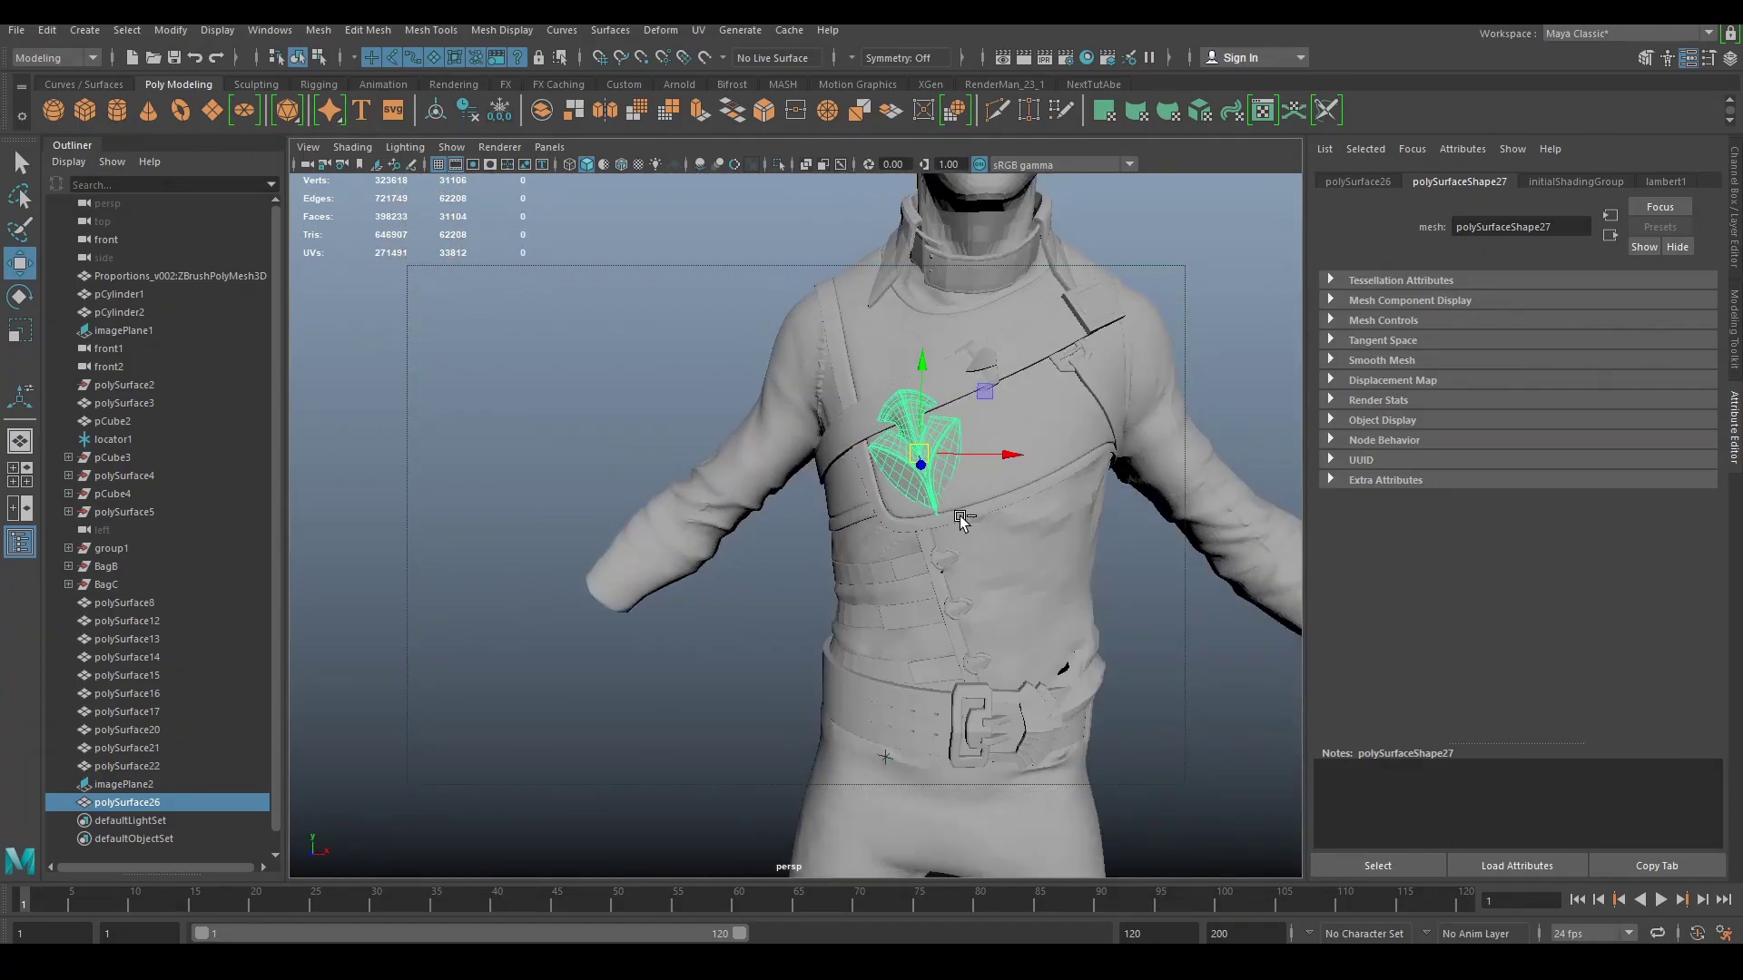
pyautogui.hotkey('ctrl', 'z')
pyautogui.hotkey('ctrl', 'z')
pyautogui.hotkey('ctrl', 'z')
pyautogui.hotkey('ctrl', 'z')
pyautogui.hotkey('ctrl', 'z')
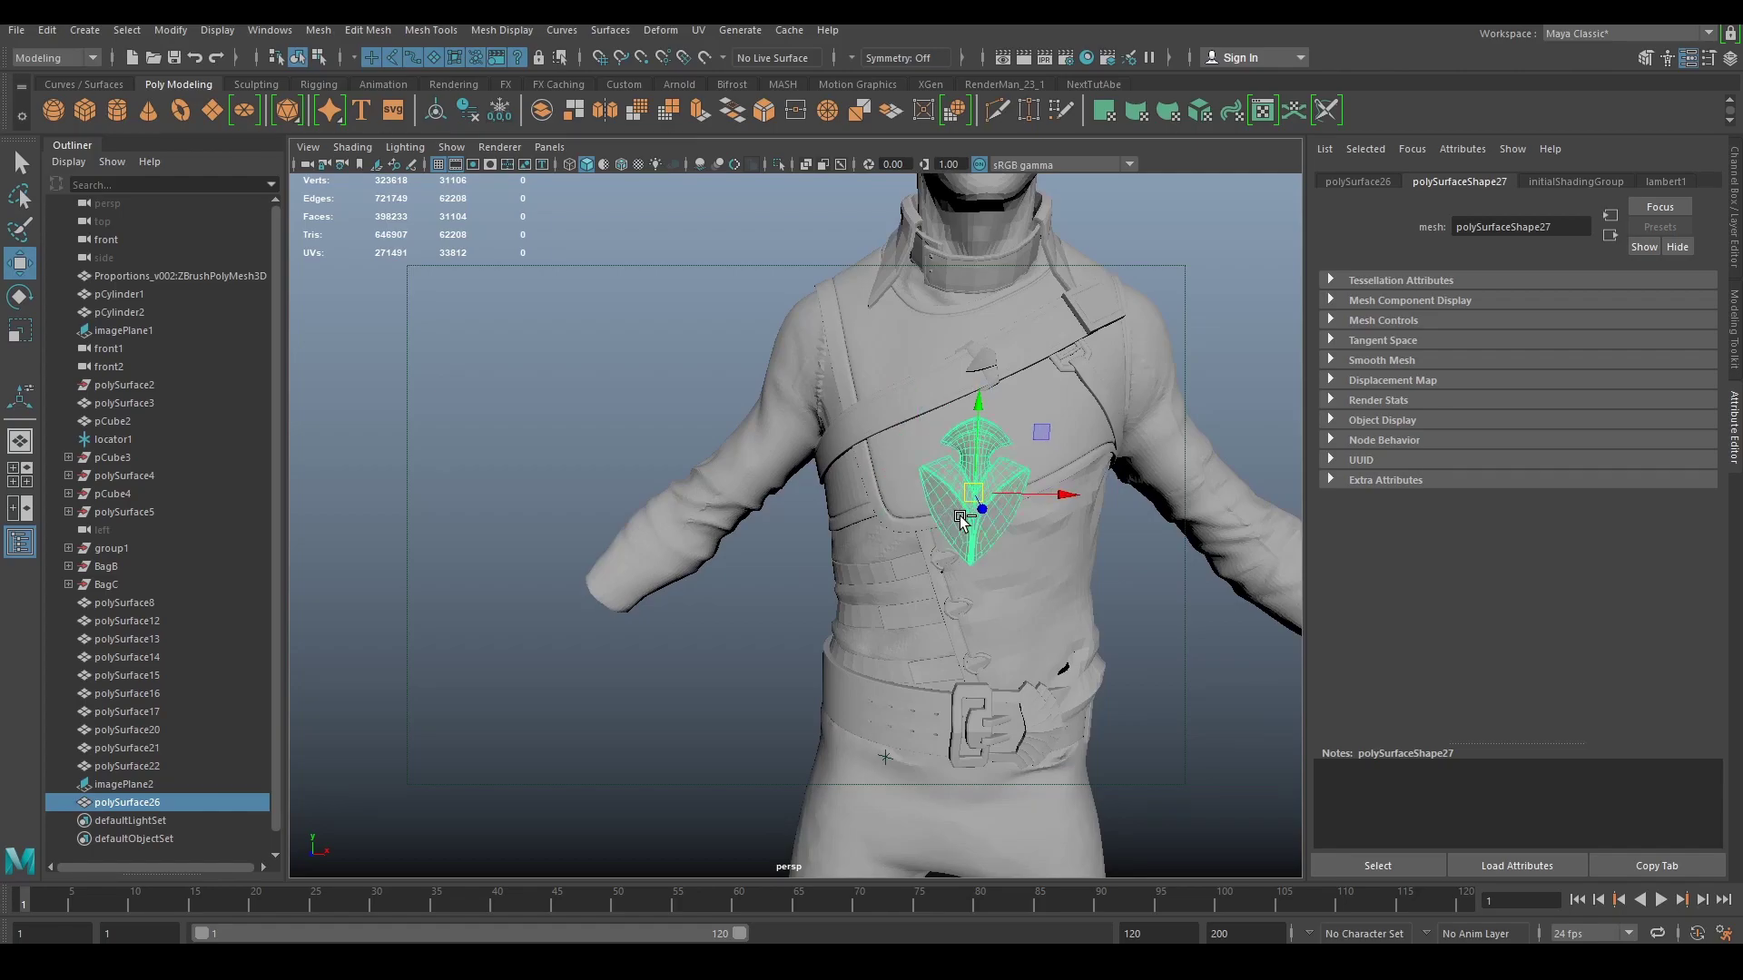
pyautogui.scroll(-5, 1030, 582)
pyautogui.keyDown('alt'); pyautogui.moveTo(1031, 583); pyautogui.dragTo(1010, 414, button='middle'); pyautogui.keyUp('alt')
pyautogui.hotkey('ctrl', 'z')
pyautogui.hotkey('ctrl', 'z')
pyautogui.hotkey('ctrl', 'z')
pyautogui.hotkey('ctrl', 'z')
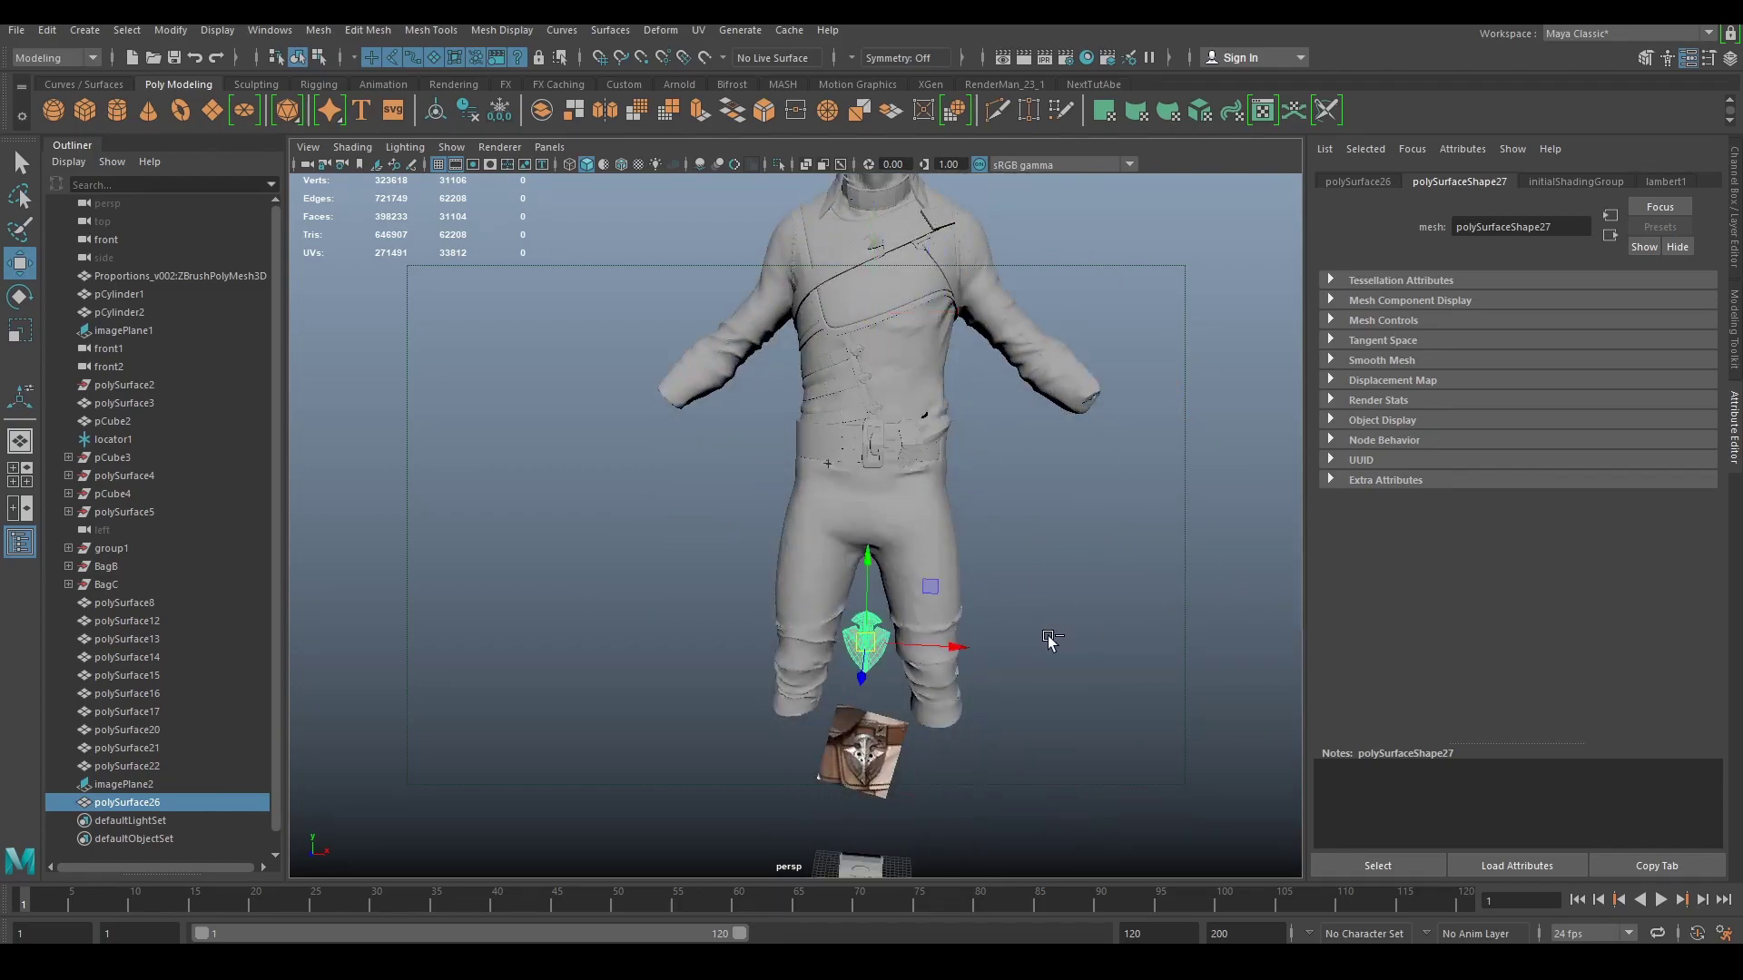
pyautogui.keyDown('alt'); pyautogui.moveTo(1046, 639); pyautogui.dragTo(1022, 569, button='middle'); pyautogui.keyUp('alt')
pyautogui.scroll(5, 1022, 569)
pyautogui.keyDown('alt'); pyautogui.moveTo(1066, 745); pyautogui.dragTo(1054, 452, button='middle'); pyautogui.keyUp('alt')
pyautogui.scroll(-6, 907, 537)
pyautogui.click(1023, 529)
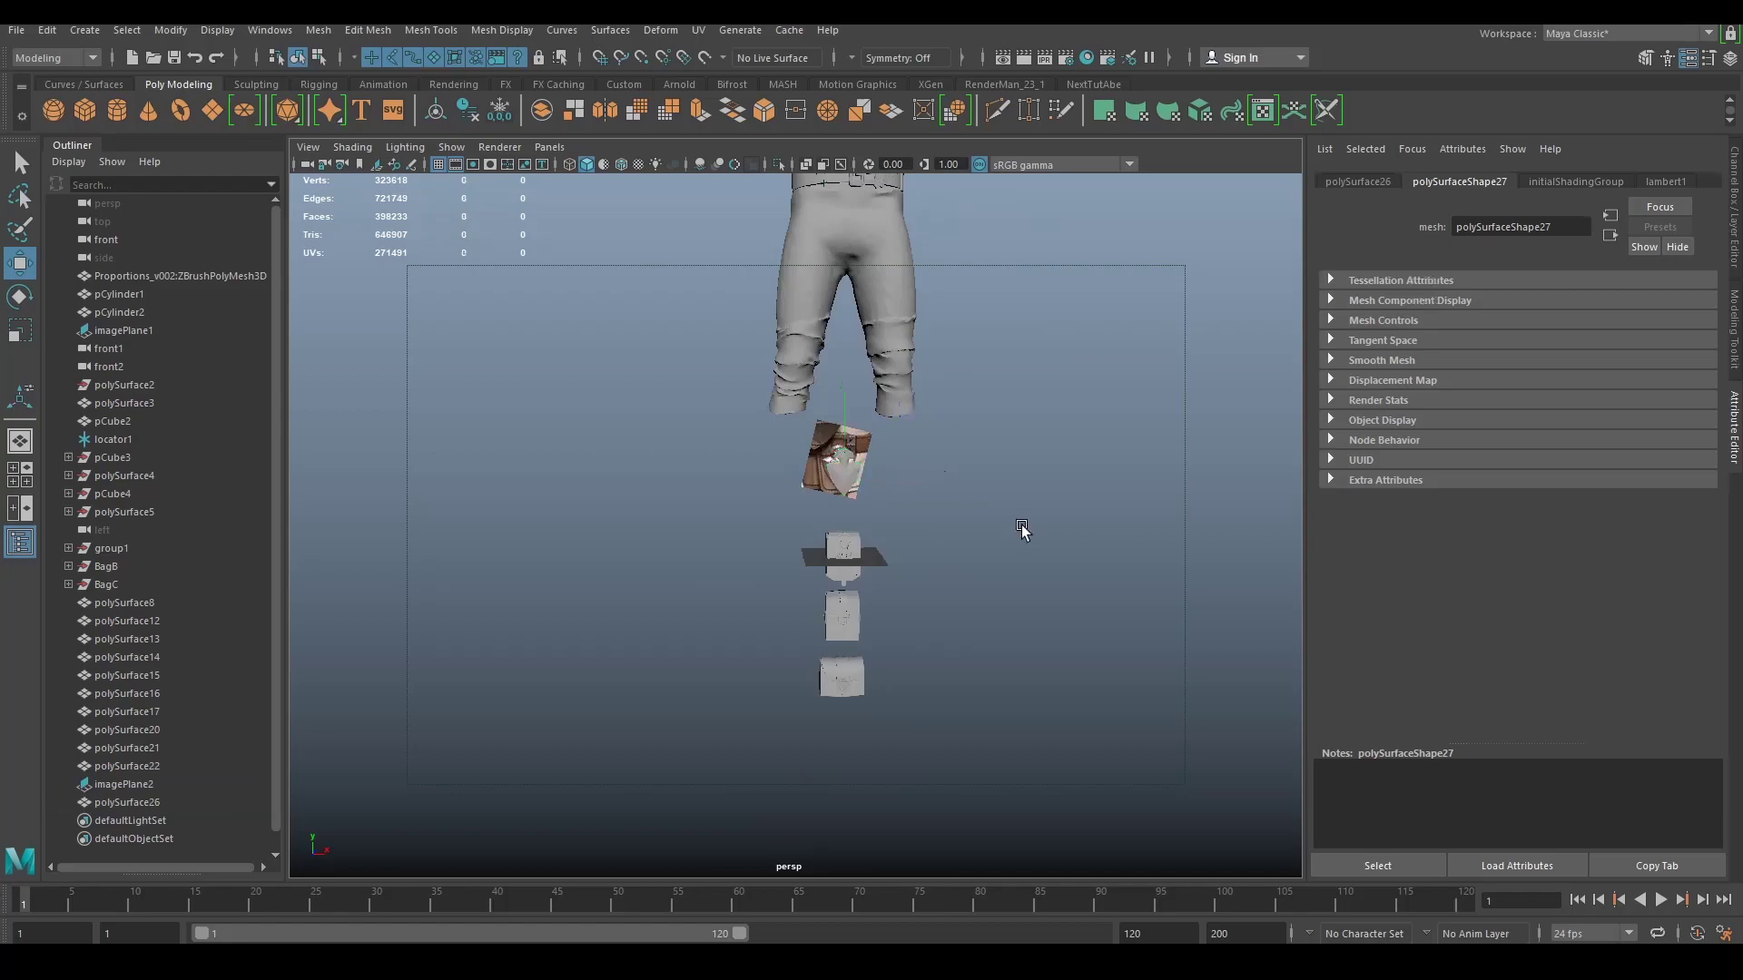
# Step: Select the emblem and move it straight down below the reference image, above the bag models
pyautogui.keyDown('alt'); pyautogui.moveTo(878, 264); pyautogui.dragTo(875, 212, button='middle'); pyautogui.keyUp('alt')
pyautogui.scroll(7, 833, 405)
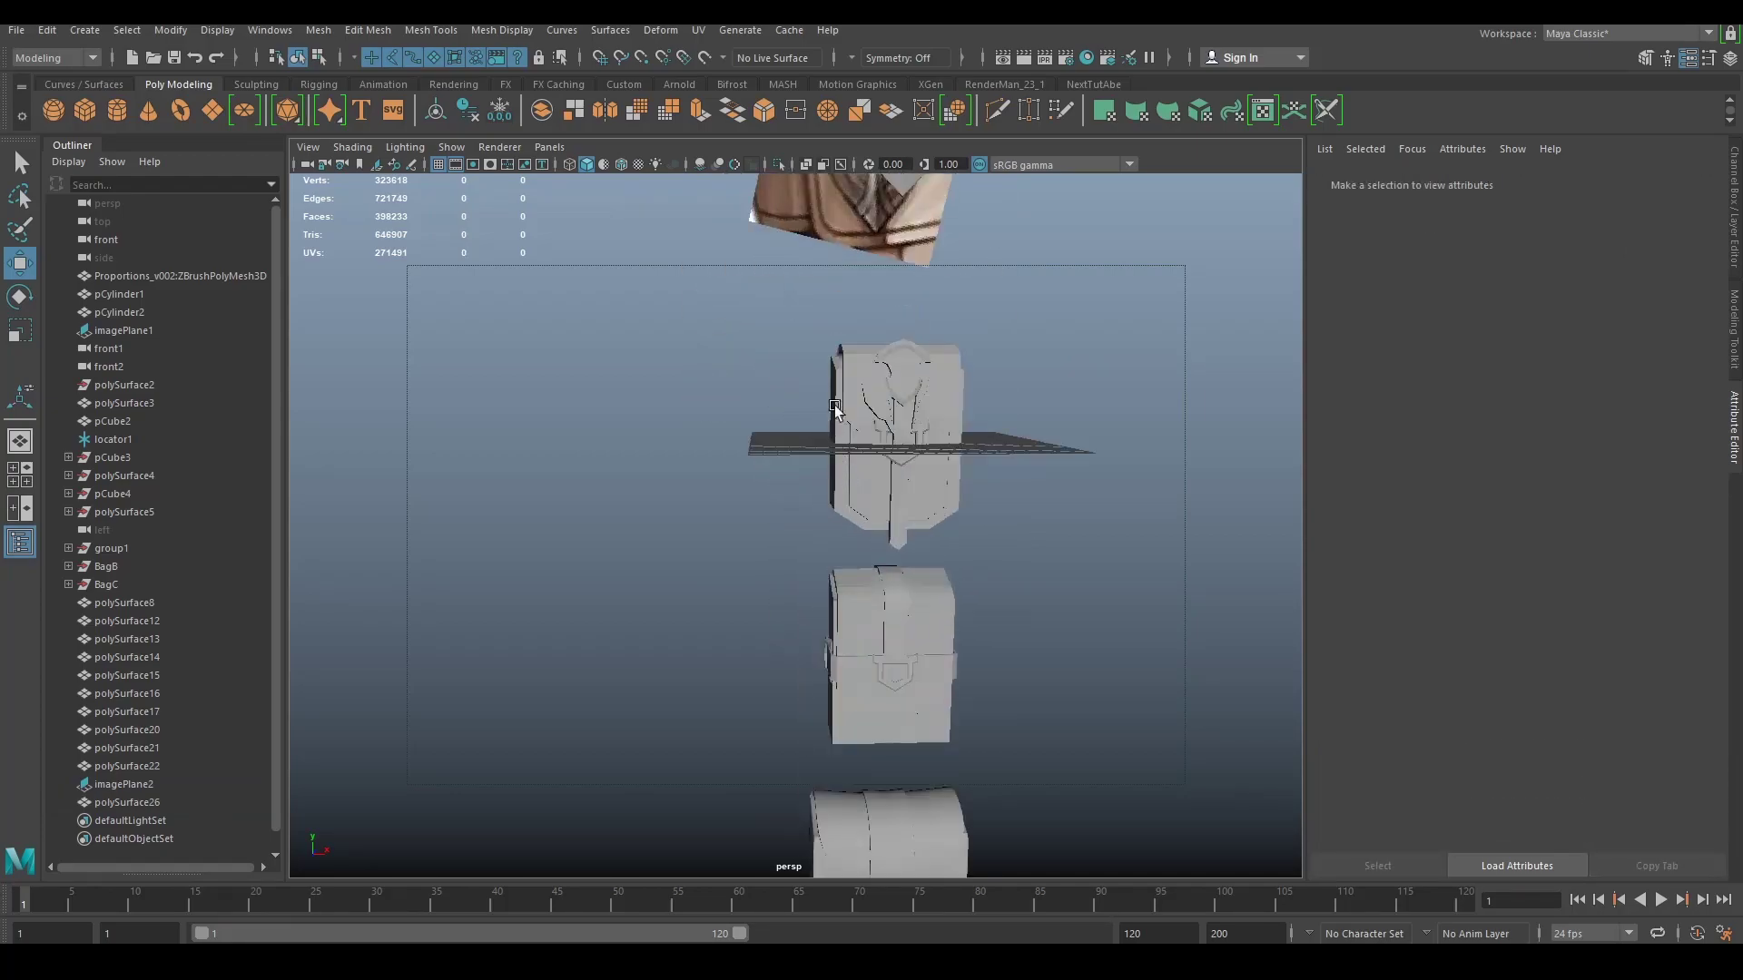
pyautogui.keyDown('alt'); pyautogui.moveTo(847, 390); pyautogui.dragTo(809, 497, button='middle'); pyautogui.keyUp('alt')
pyautogui.click(881, 262)
pyautogui.keyDown('alt'); pyautogui.moveTo(880, 288); pyautogui.dragTo(856, 437, button='middle'); pyautogui.keyUp('alt')
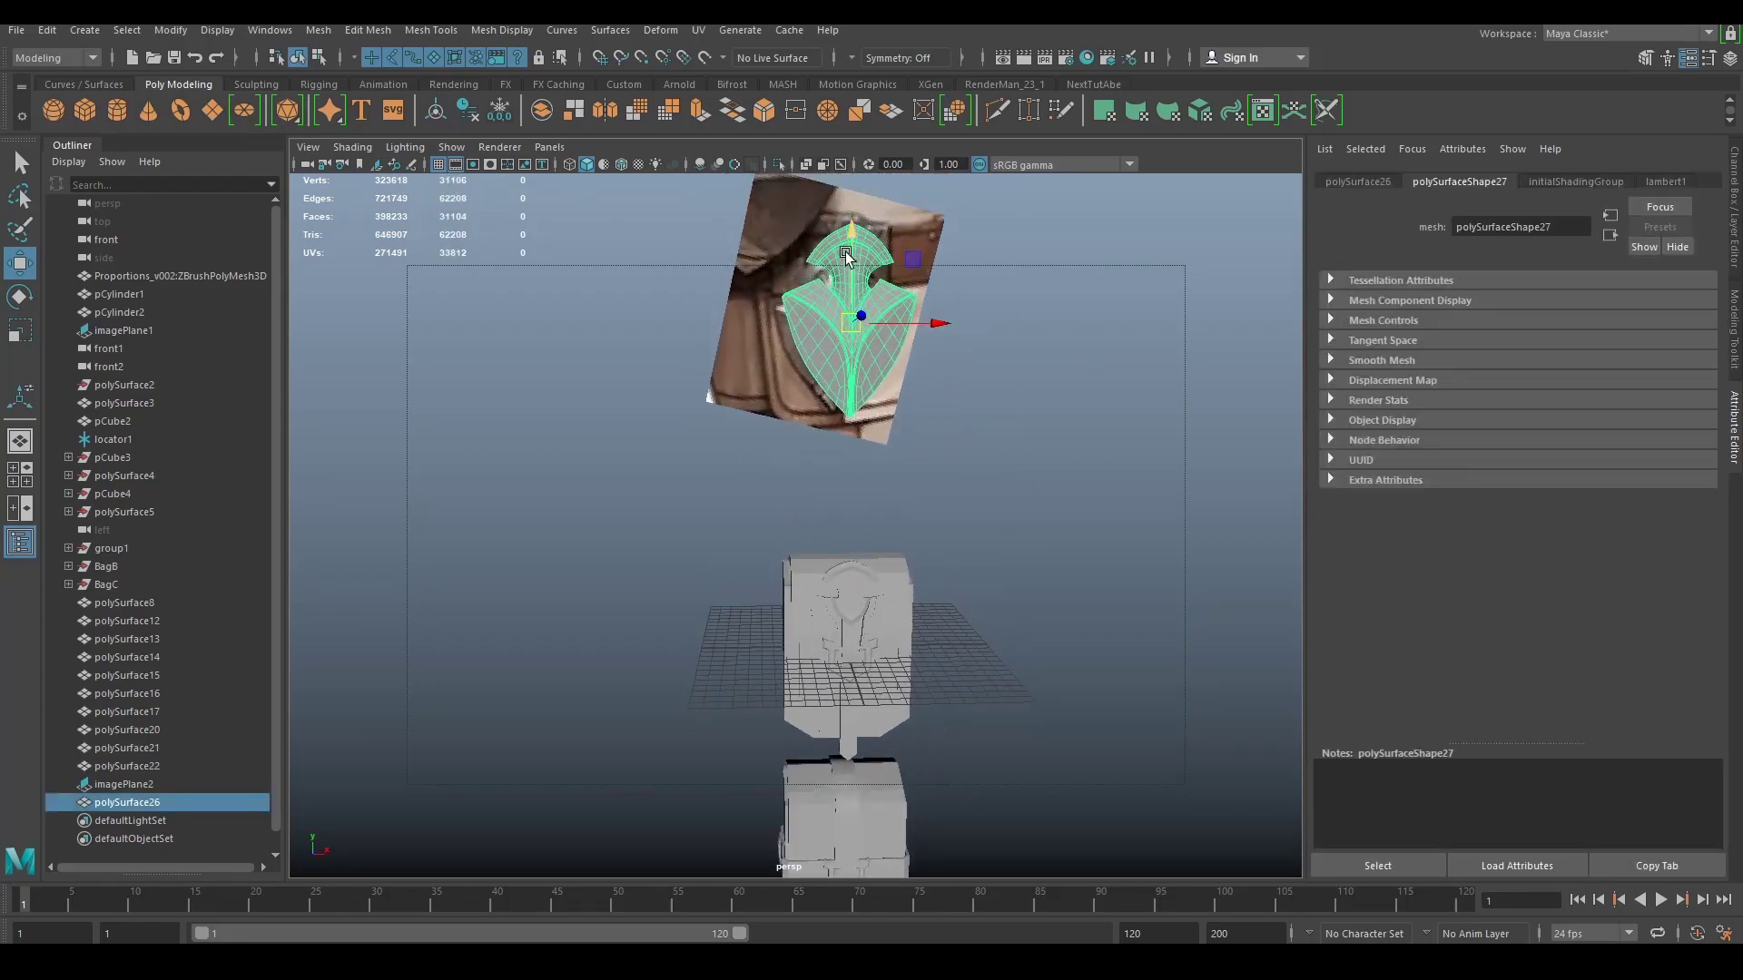
pyautogui.moveTo(850, 248); pyautogui.dragTo(849, 351)
pyautogui.scroll(-5, 849, 354)
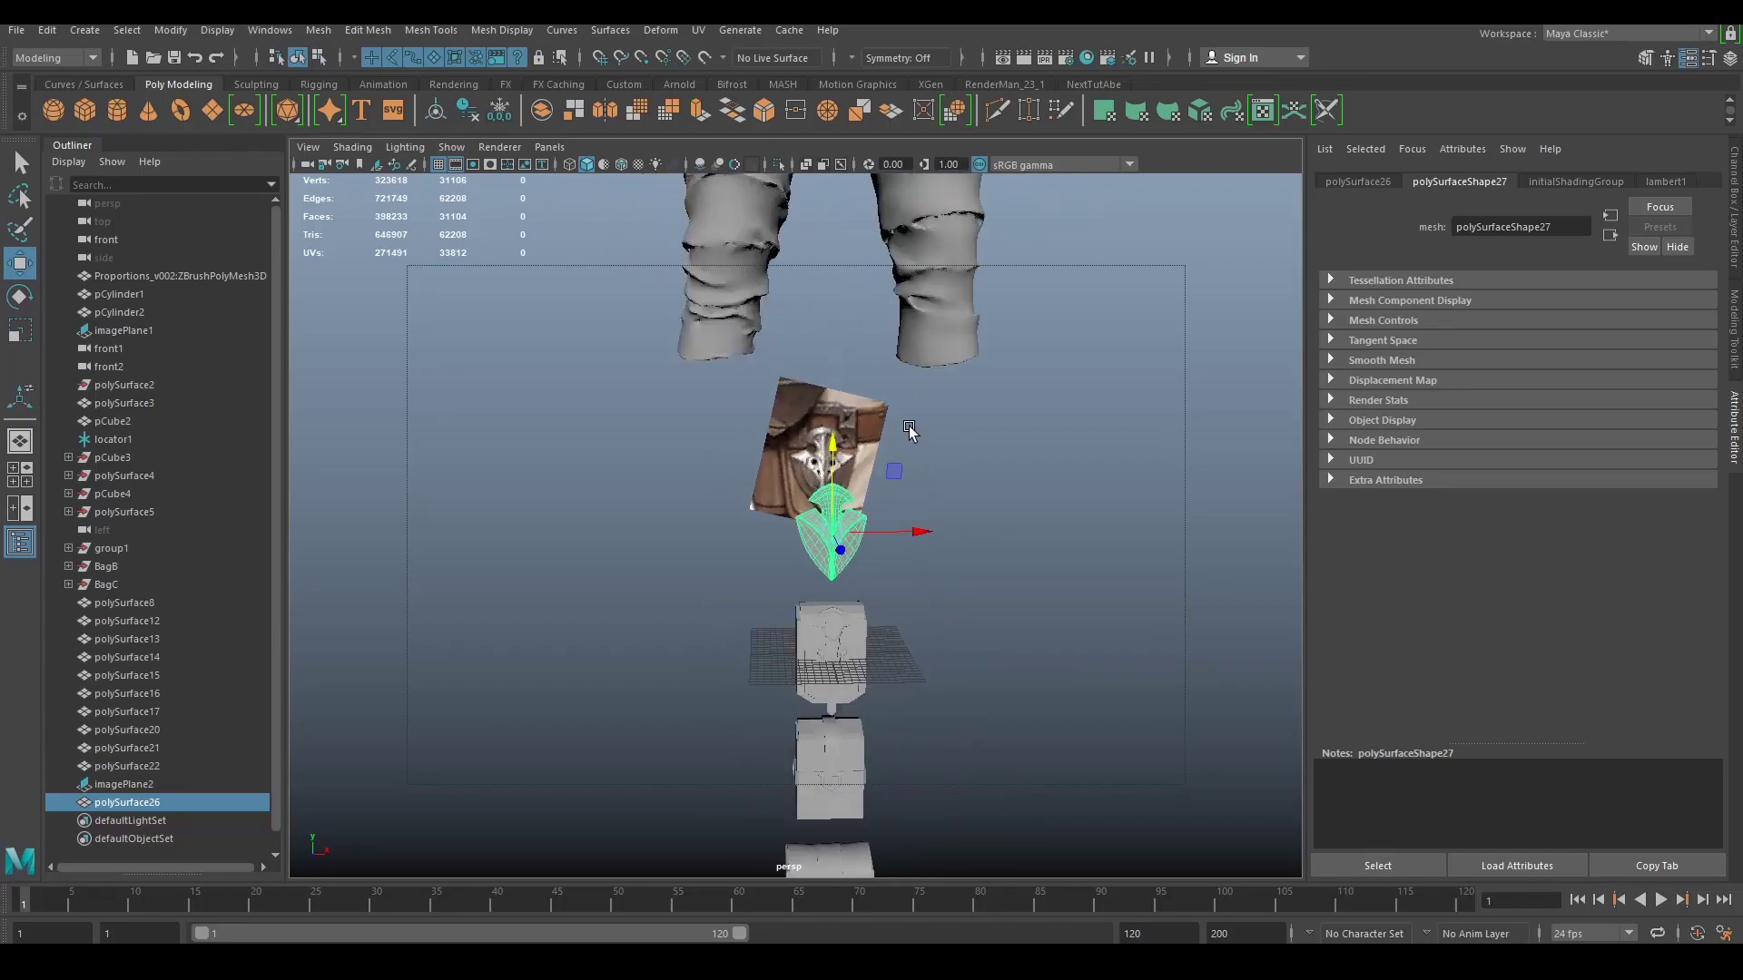
pyautogui.scroll(-5, 904, 432)
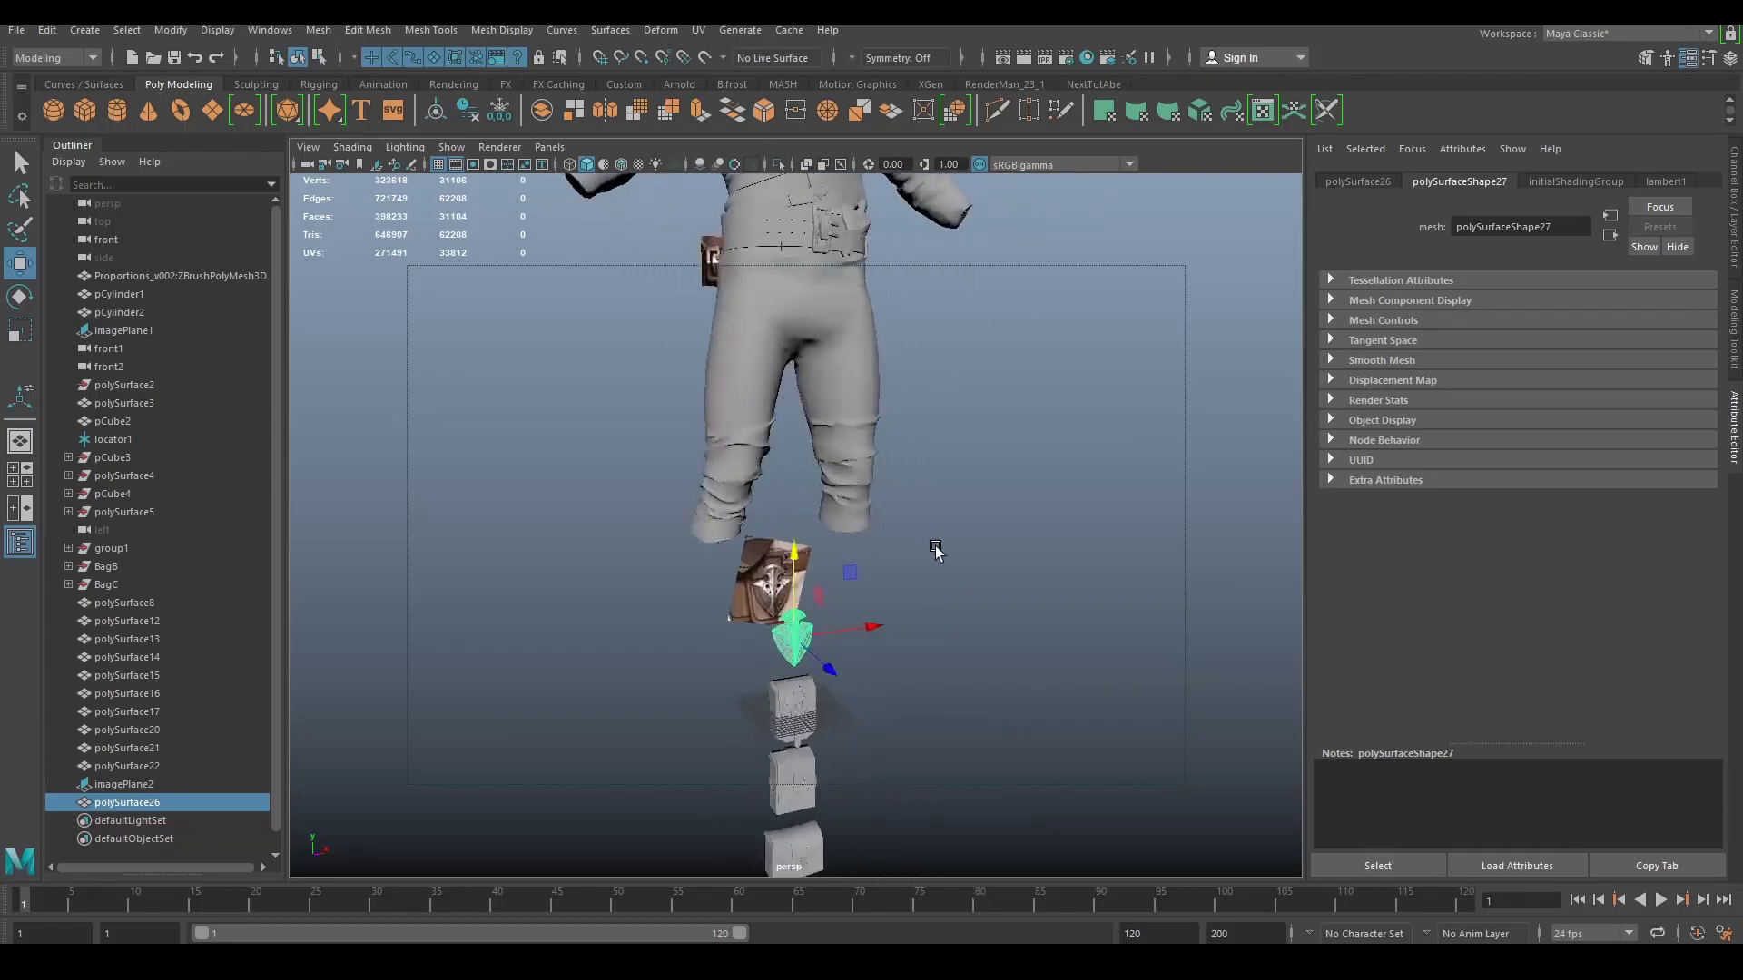
# Step: Inspect the emblem beside its reference image, the character's body from several angles, and the bag models below it
pyautogui.scroll(10, 936, 550)
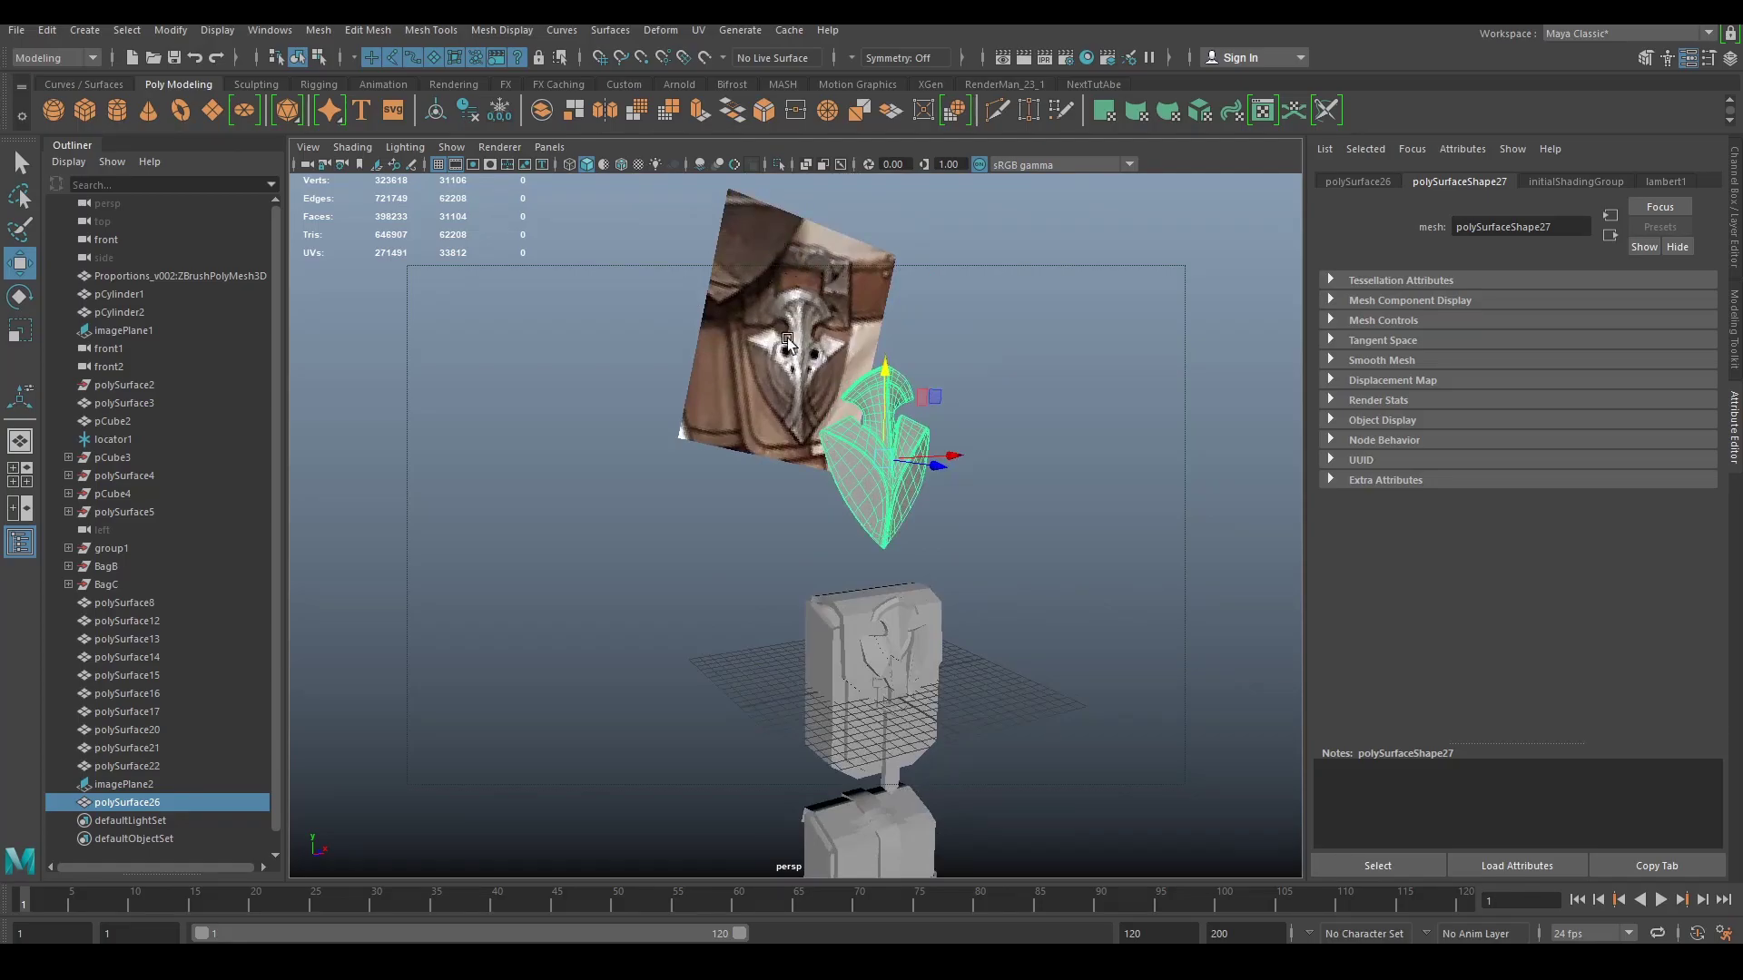
pyautogui.scroll(-10, 849, 300)
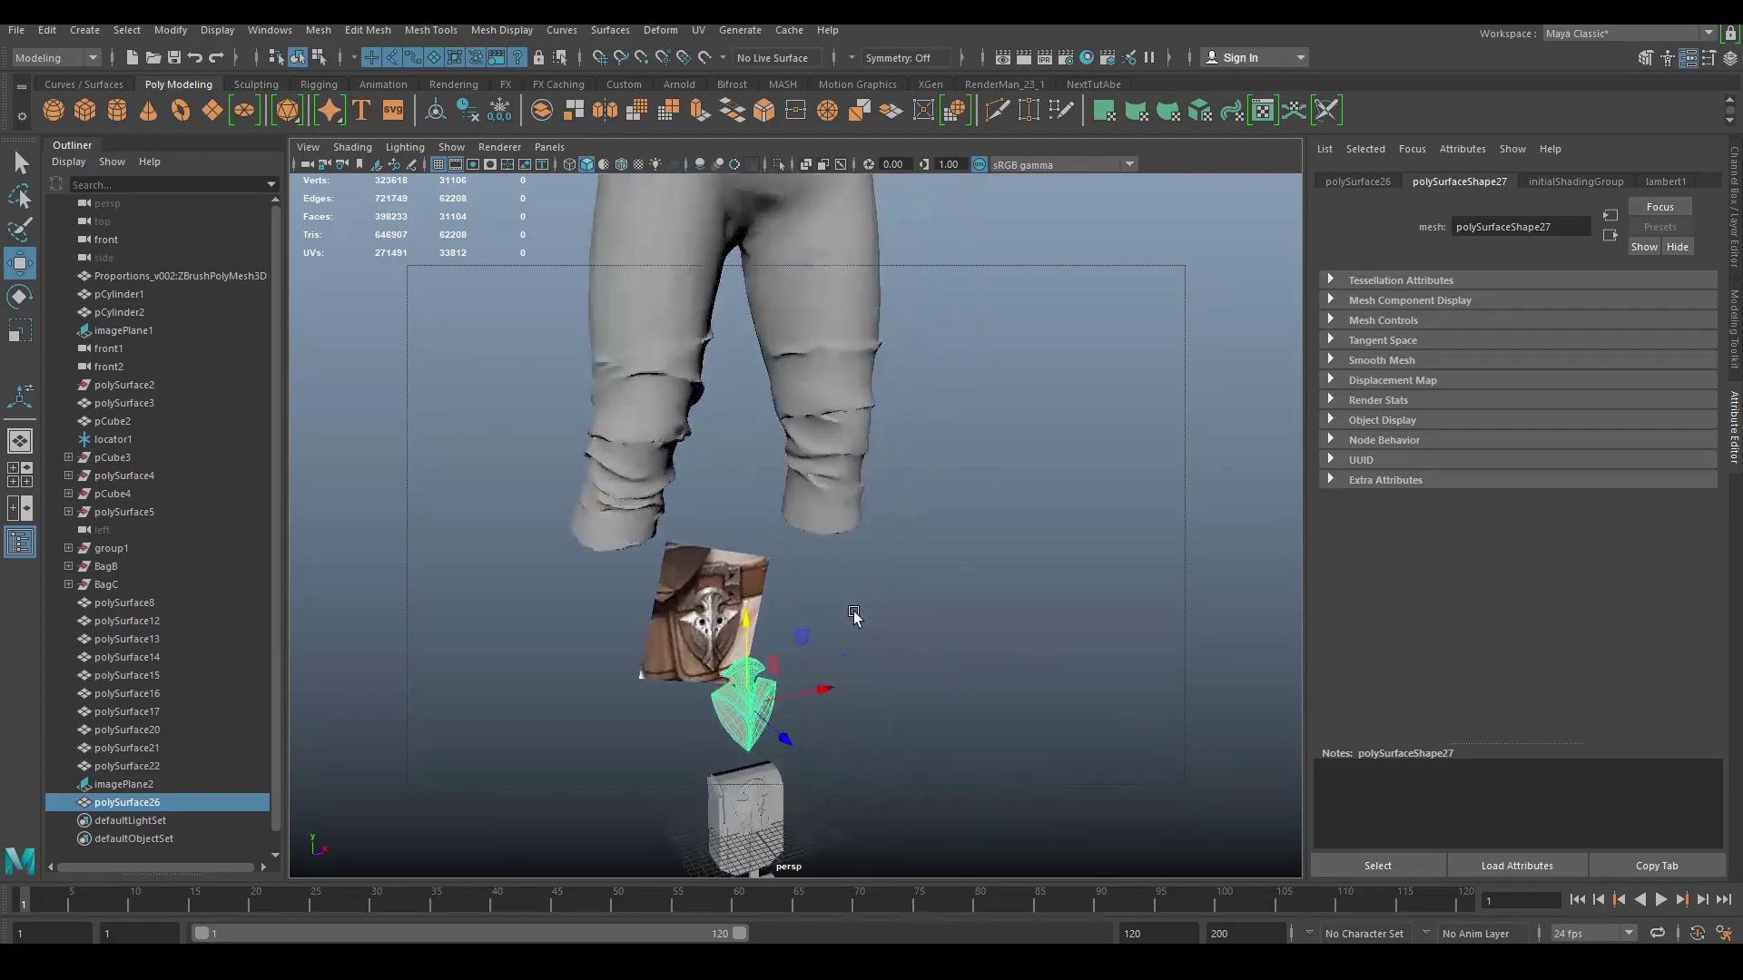
pyautogui.keyDown('alt'); pyautogui.moveTo(856, 378); pyautogui.dragTo(824, 483); pyautogui.keyUp('alt')
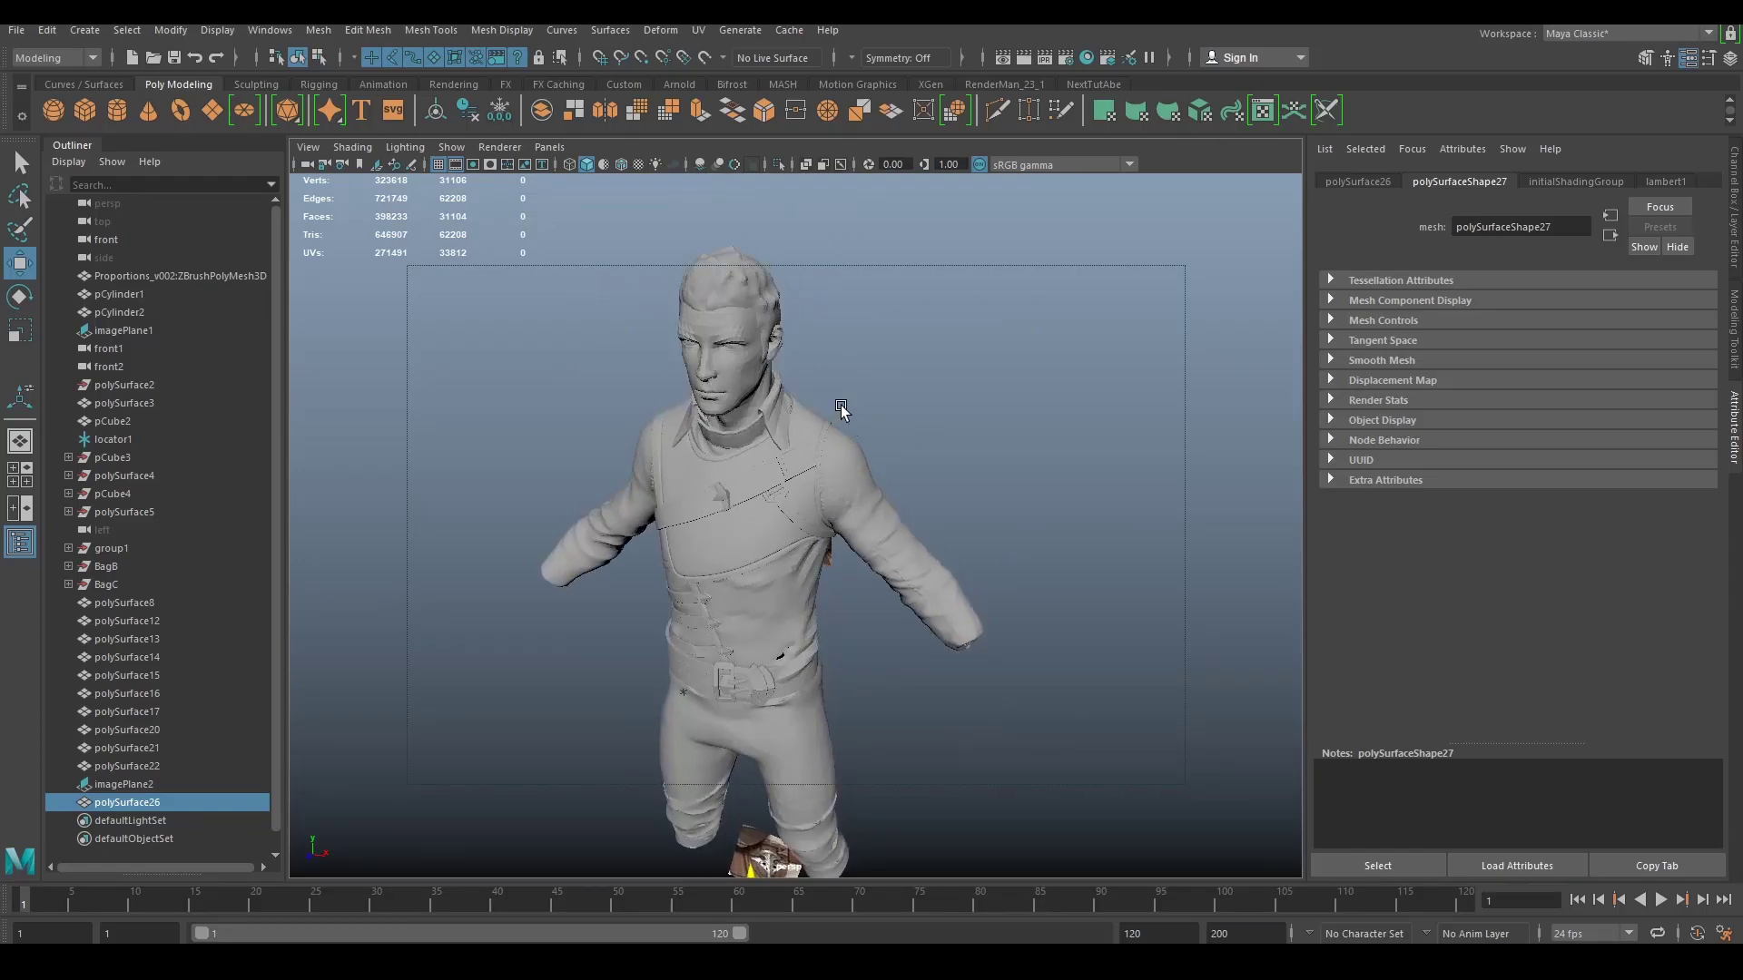
pyautogui.keyDown('alt'); pyautogui.moveTo(862, 444); pyautogui.dragTo(875, 506); pyautogui.keyUp('alt')
pyautogui.scroll(-5, 845, 446)
pyautogui.scroll(5, 846, 449)
pyautogui.scroll(-3, 873, 518)
pyautogui.keyDown('alt'); pyautogui.moveTo(862, 531); pyautogui.dragTo(873, 566, button='middle'); pyautogui.keyUp('alt')
pyautogui.scroll(2, 844, 527)
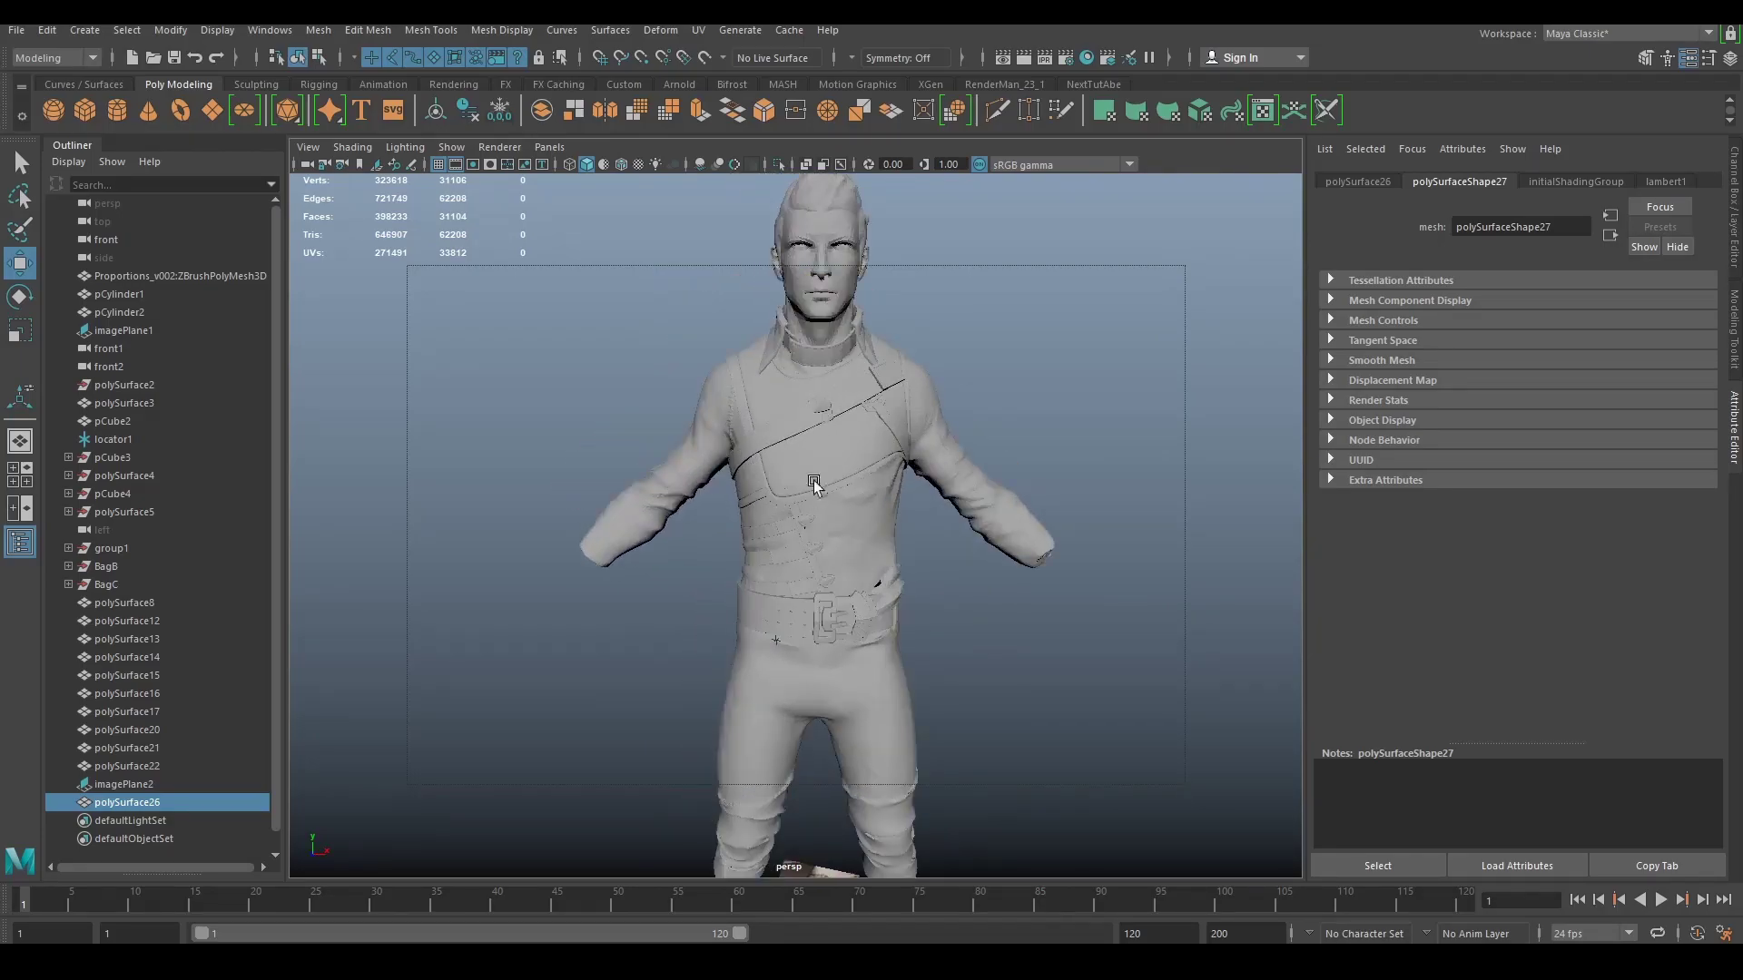
pyautogui.keyDown('alt'); pyautogui.moveTo(815, 486); pyautogui.dragTo(896, 449); pyautogui.keyUp('alt')
pyautogui.scroll(1, 885, 489)
pyautogui.scroll(-3, 884, 489)
pyautogui.keyDown('alt'); pyautogui.moveTo(885, 481); pyautogui.dragTo(895, 377, button='middle'); pyautogui.keyUp('alt')
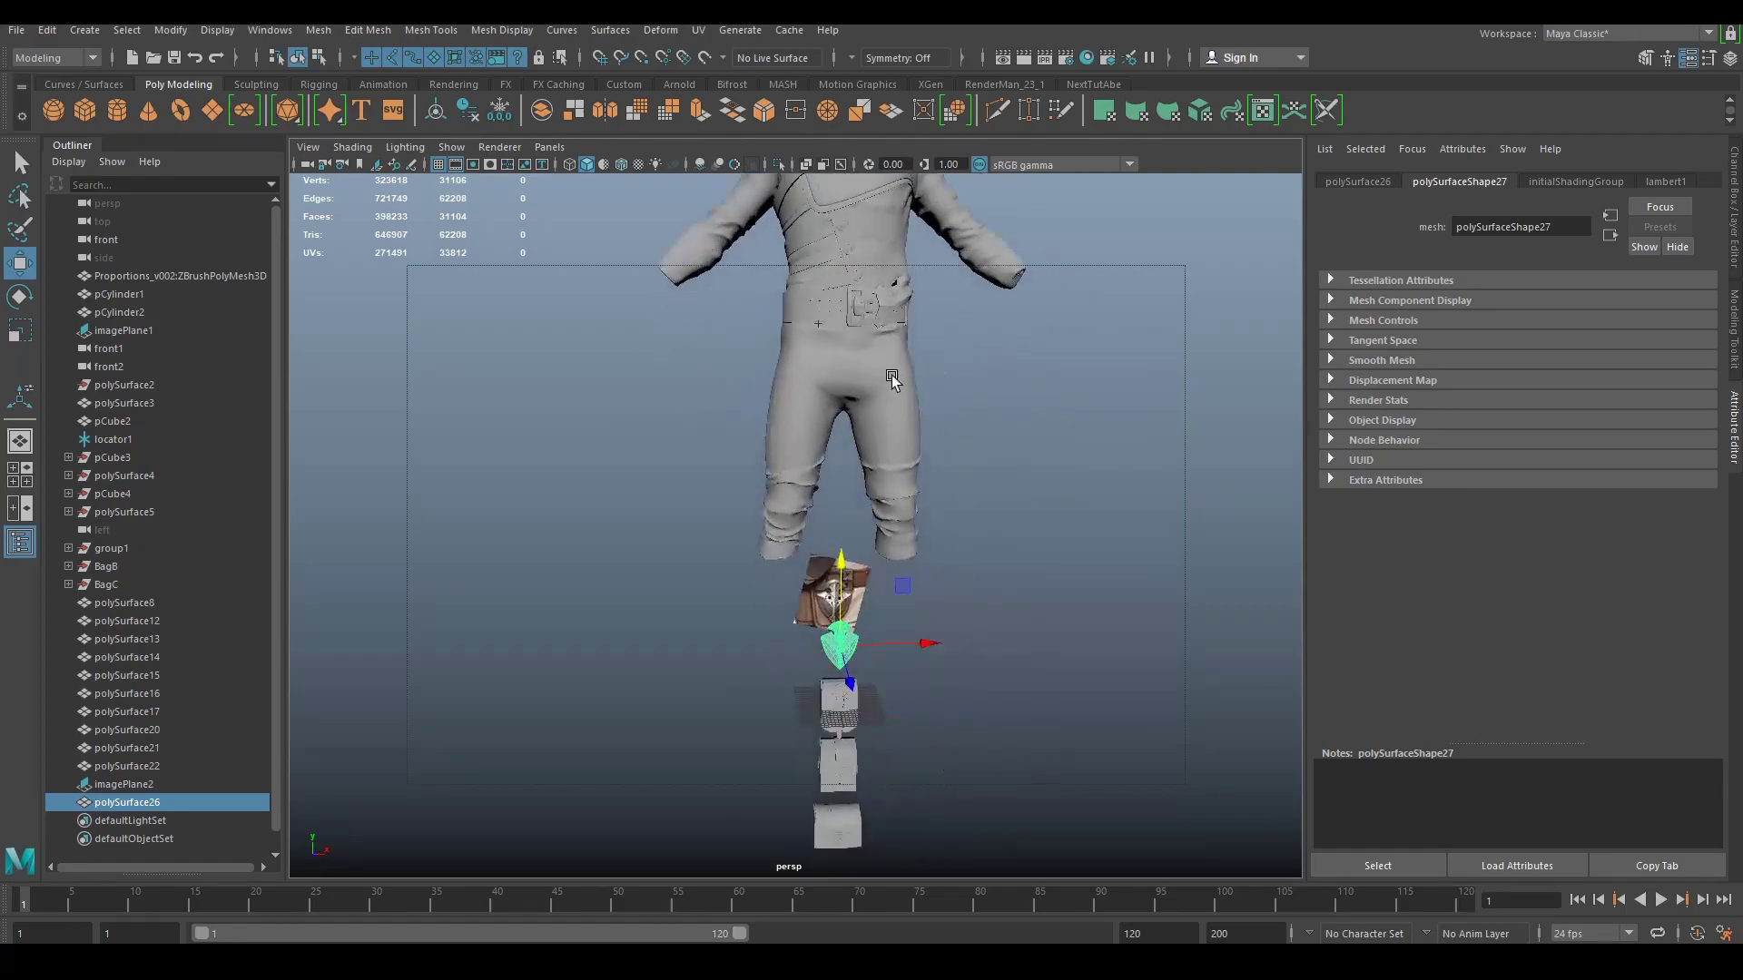
pyautogui.keyDown('alt'); pyautogui.moveTo(895, 378); pyautogui.dragTo(956, 424); pyautogui.keyUp('alt')
pyautogui.scroll(5, 894, 422)
pyautogui.scroll(-2, 856, 350)
pyautogui.scroll(-2, 857, 349)
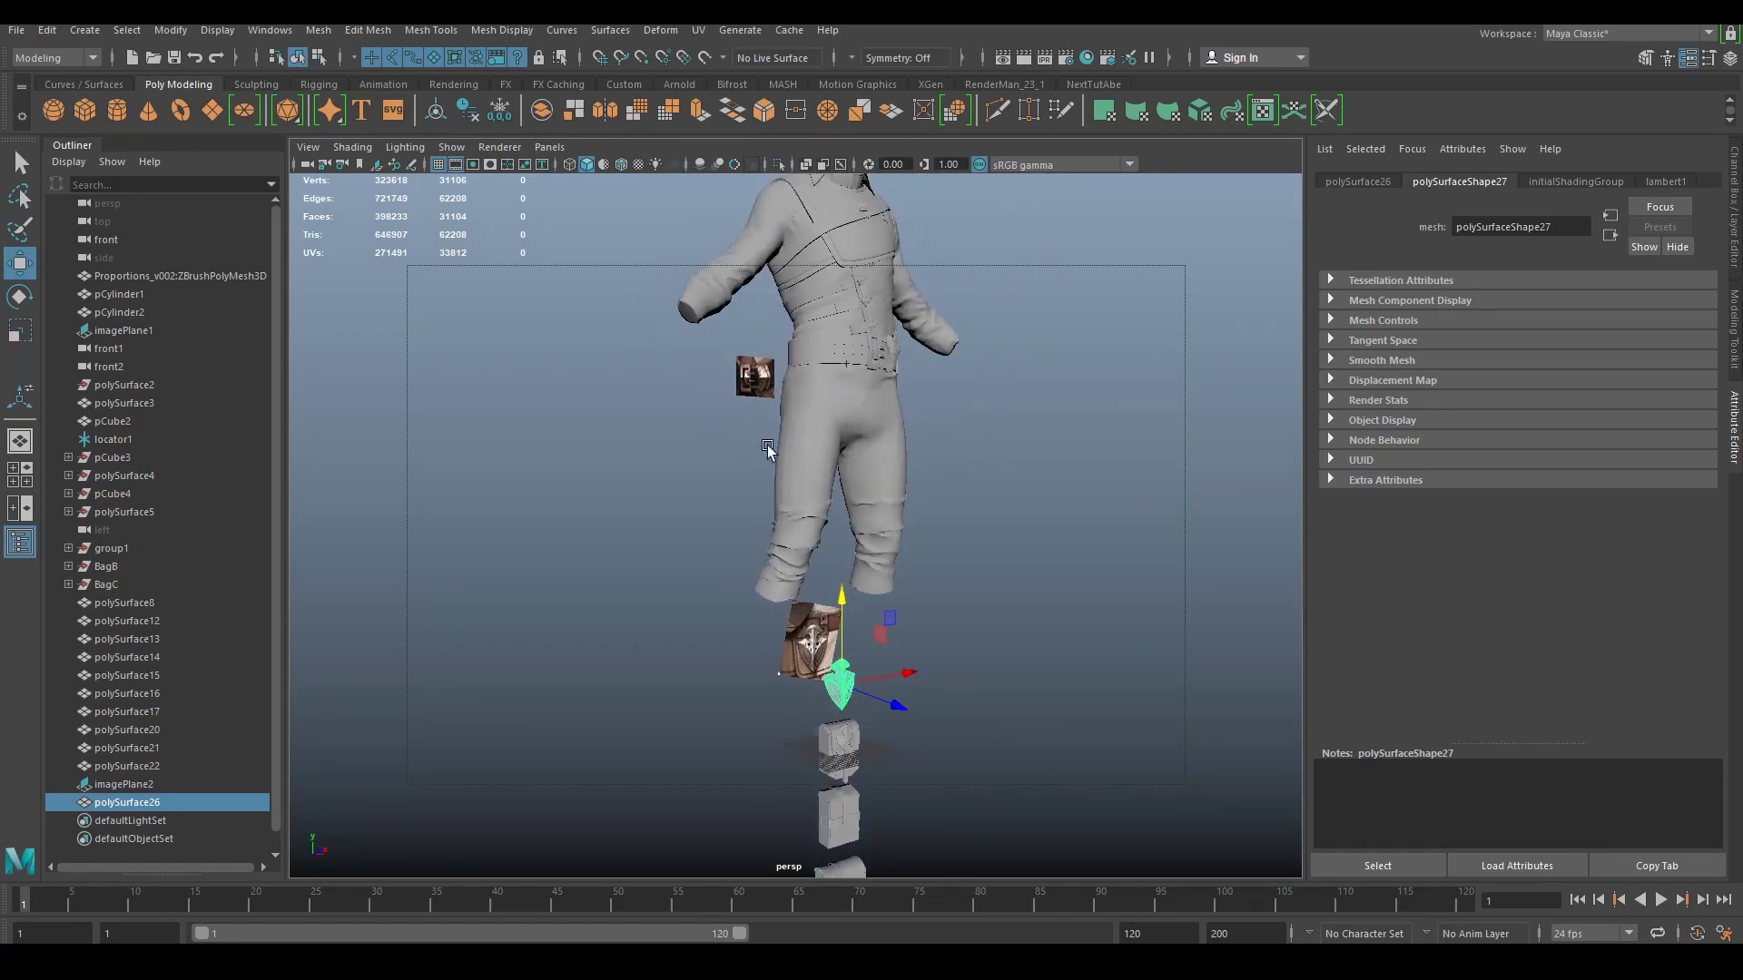
# Step: Switch to the Photoshop reference board and examine the concept character's full outfit, including the chest emblem, belt, bags and armour
pyautogui.hotkey('alt', 'Tab')
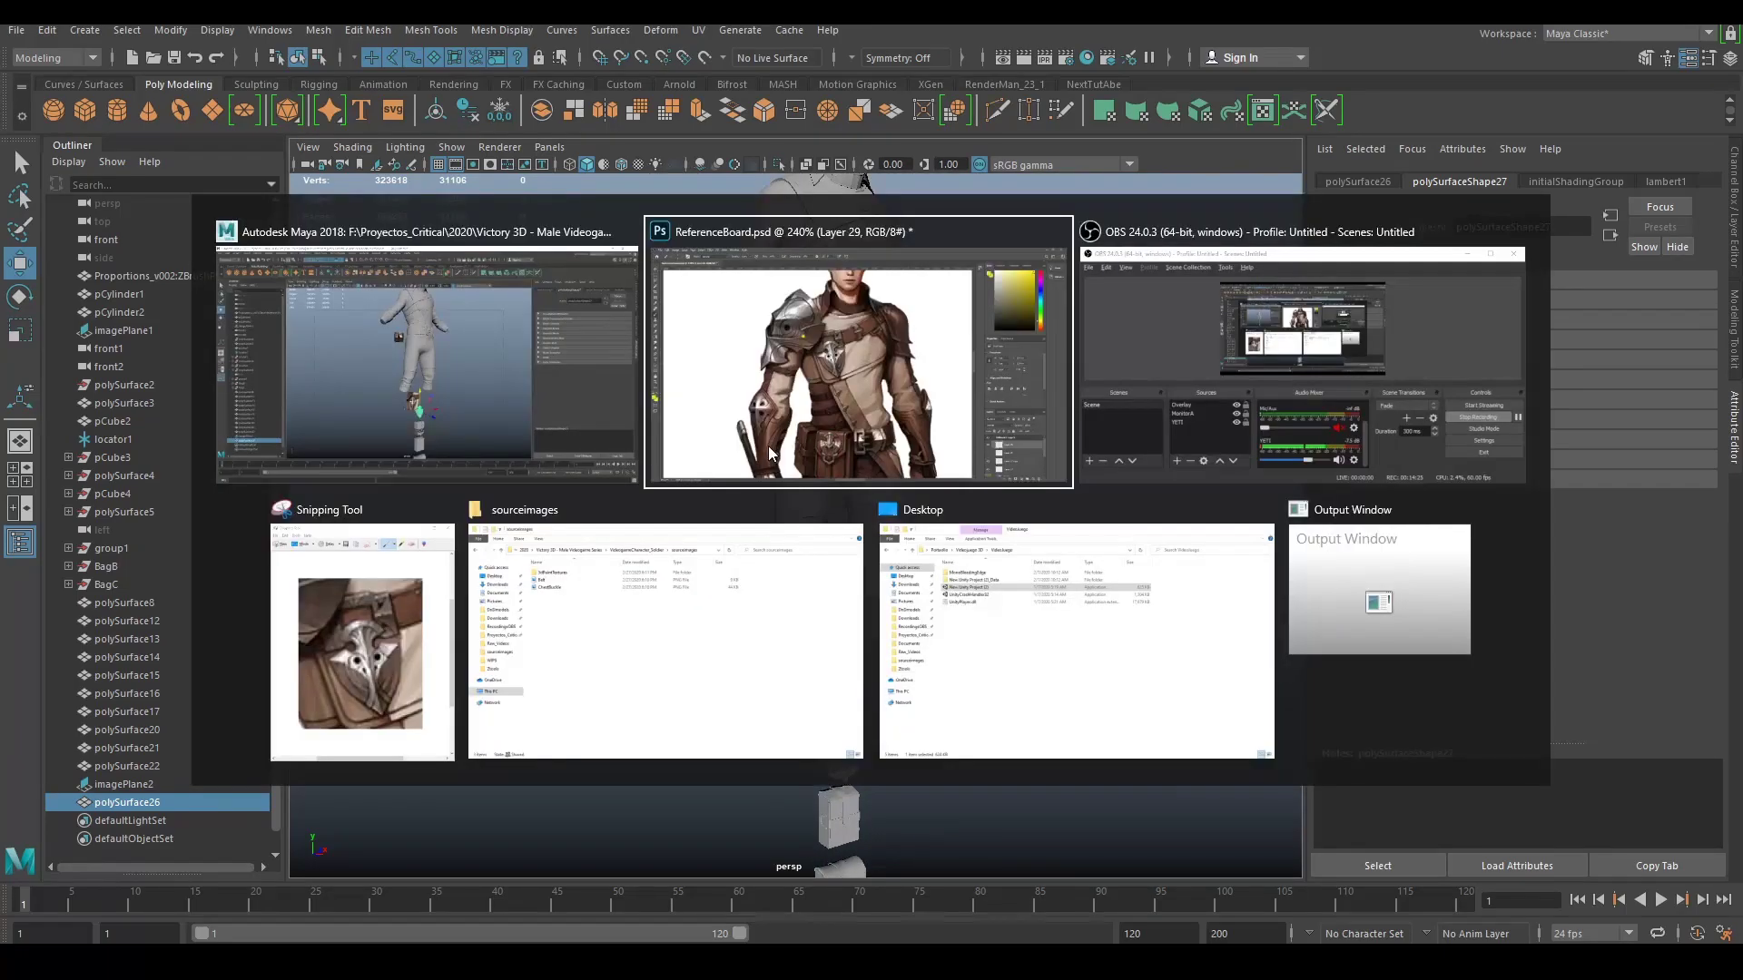
pyautogui.scroll(-3, 663, 607)
pyautogui.scroll(-1, 648, 602)
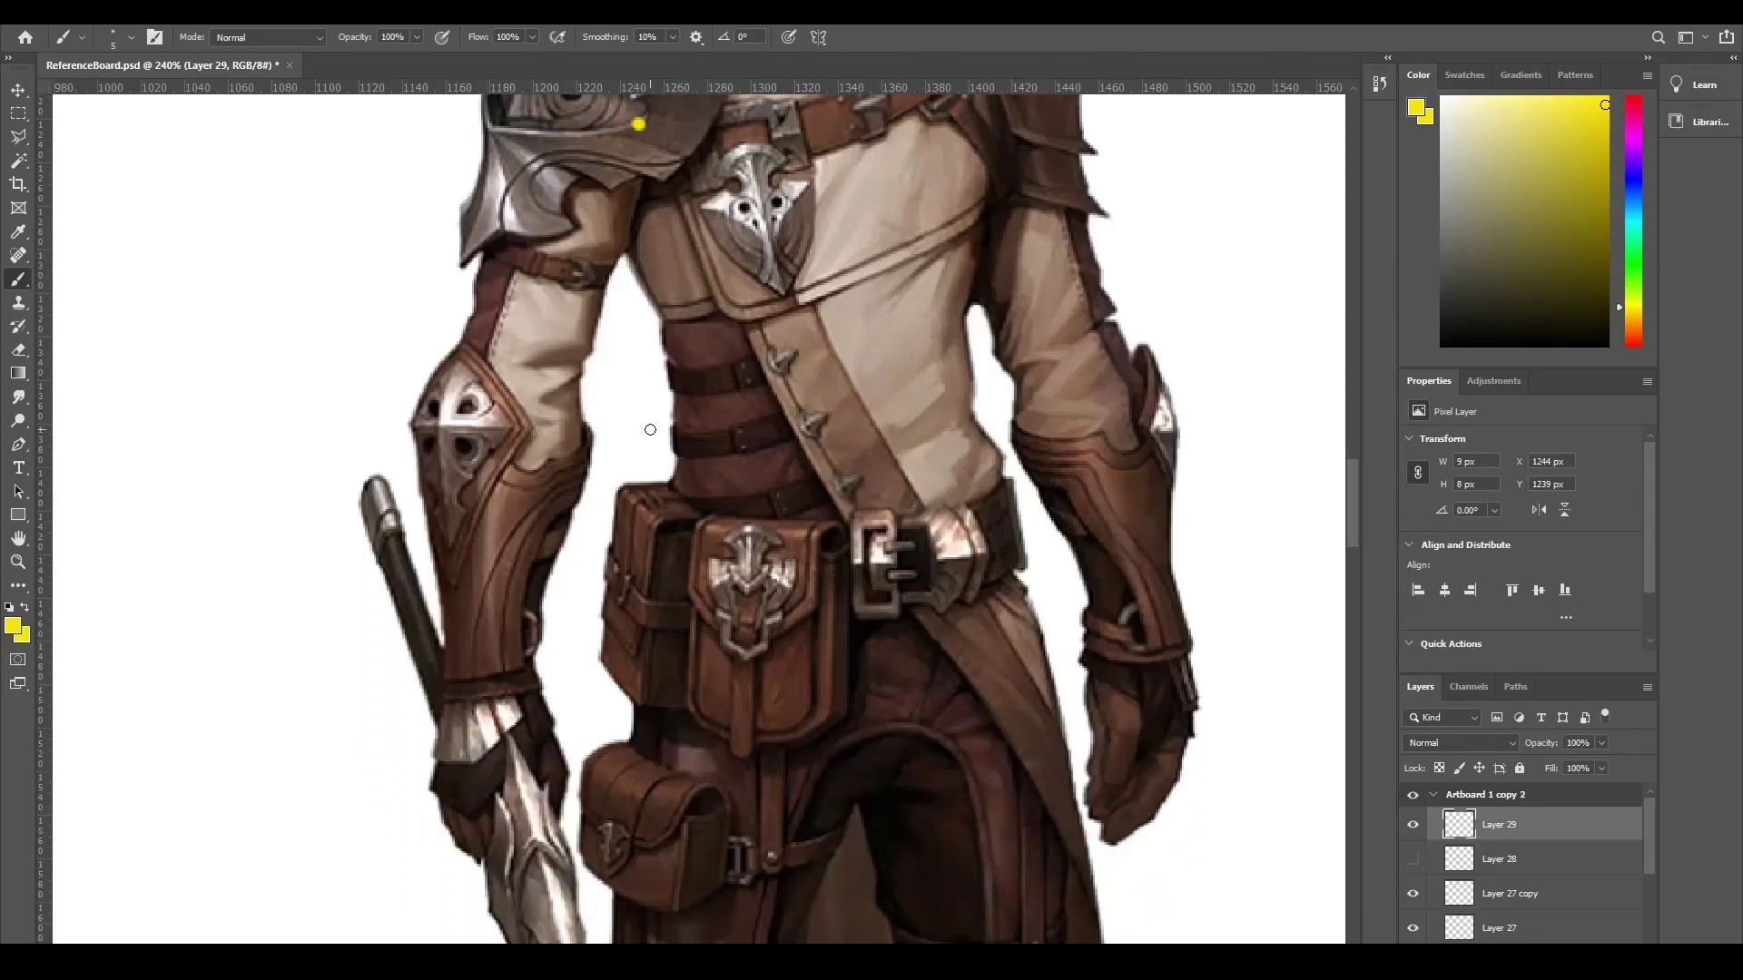
pyautogui.scroll(-4, 650, 429)
pyautogui.keyDown('alt'); pyautogui.scroll(-6, 796, 752); pyautogui.keyUp('alt')
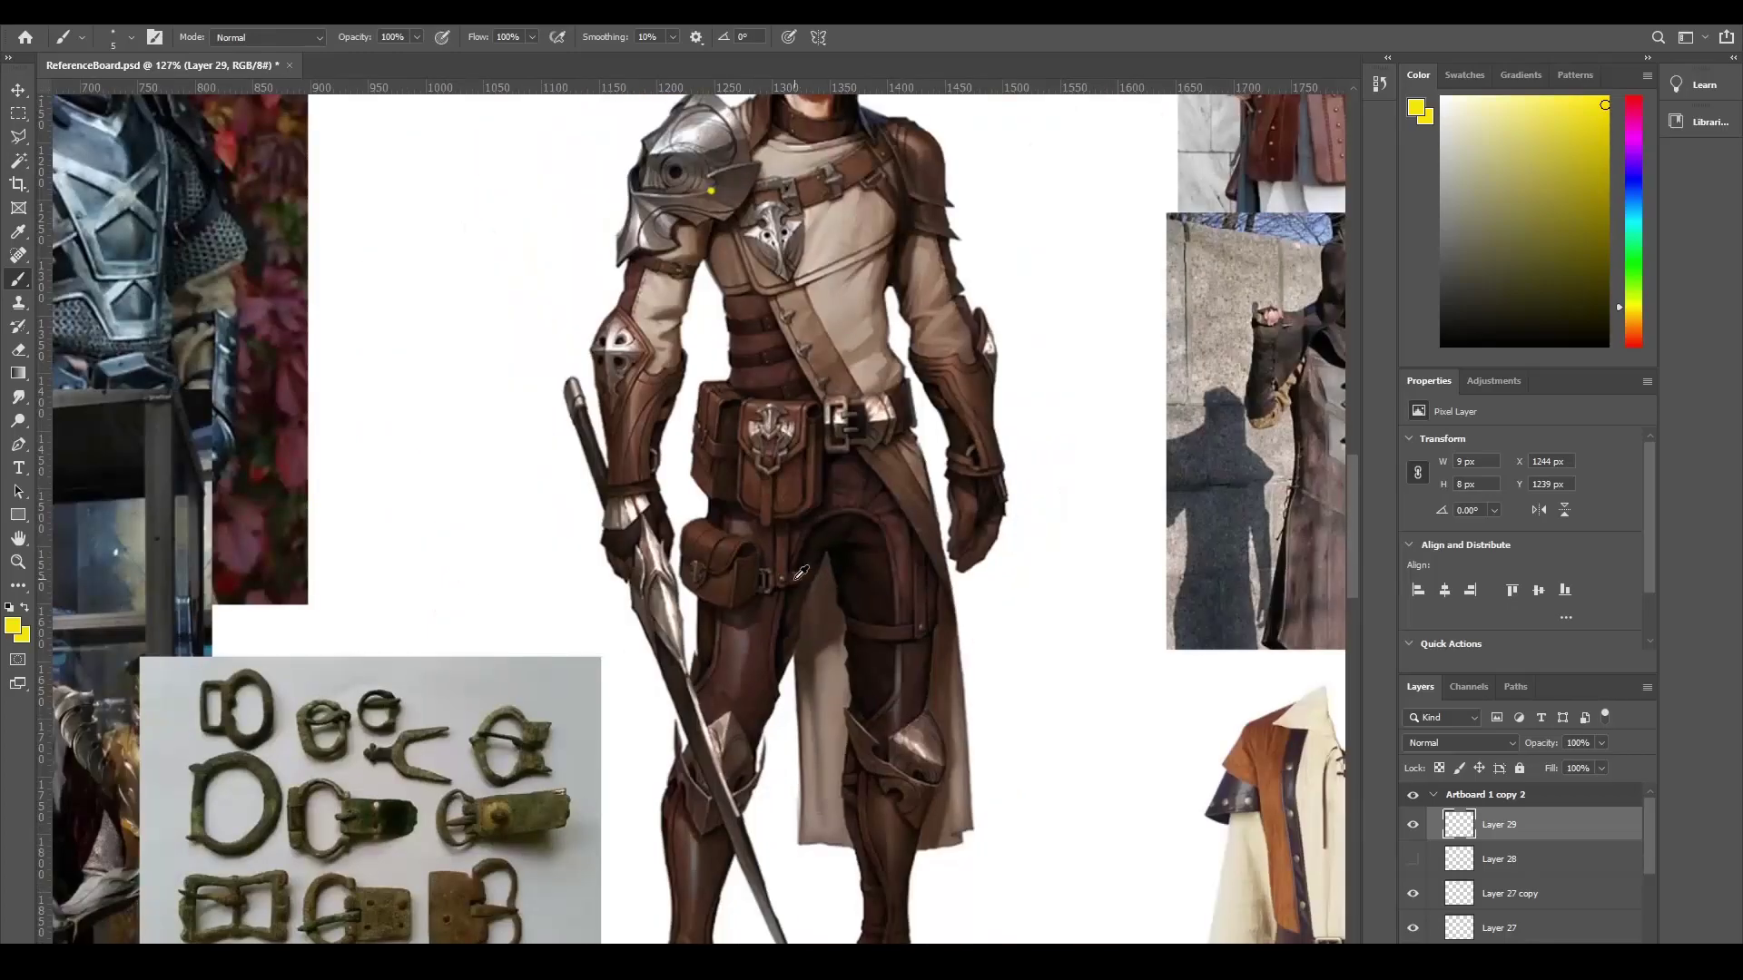
pyautogui.keyDown('alt'); pyautogui.scroll(3, 796, 753); pyautogui.keyUp('alt')
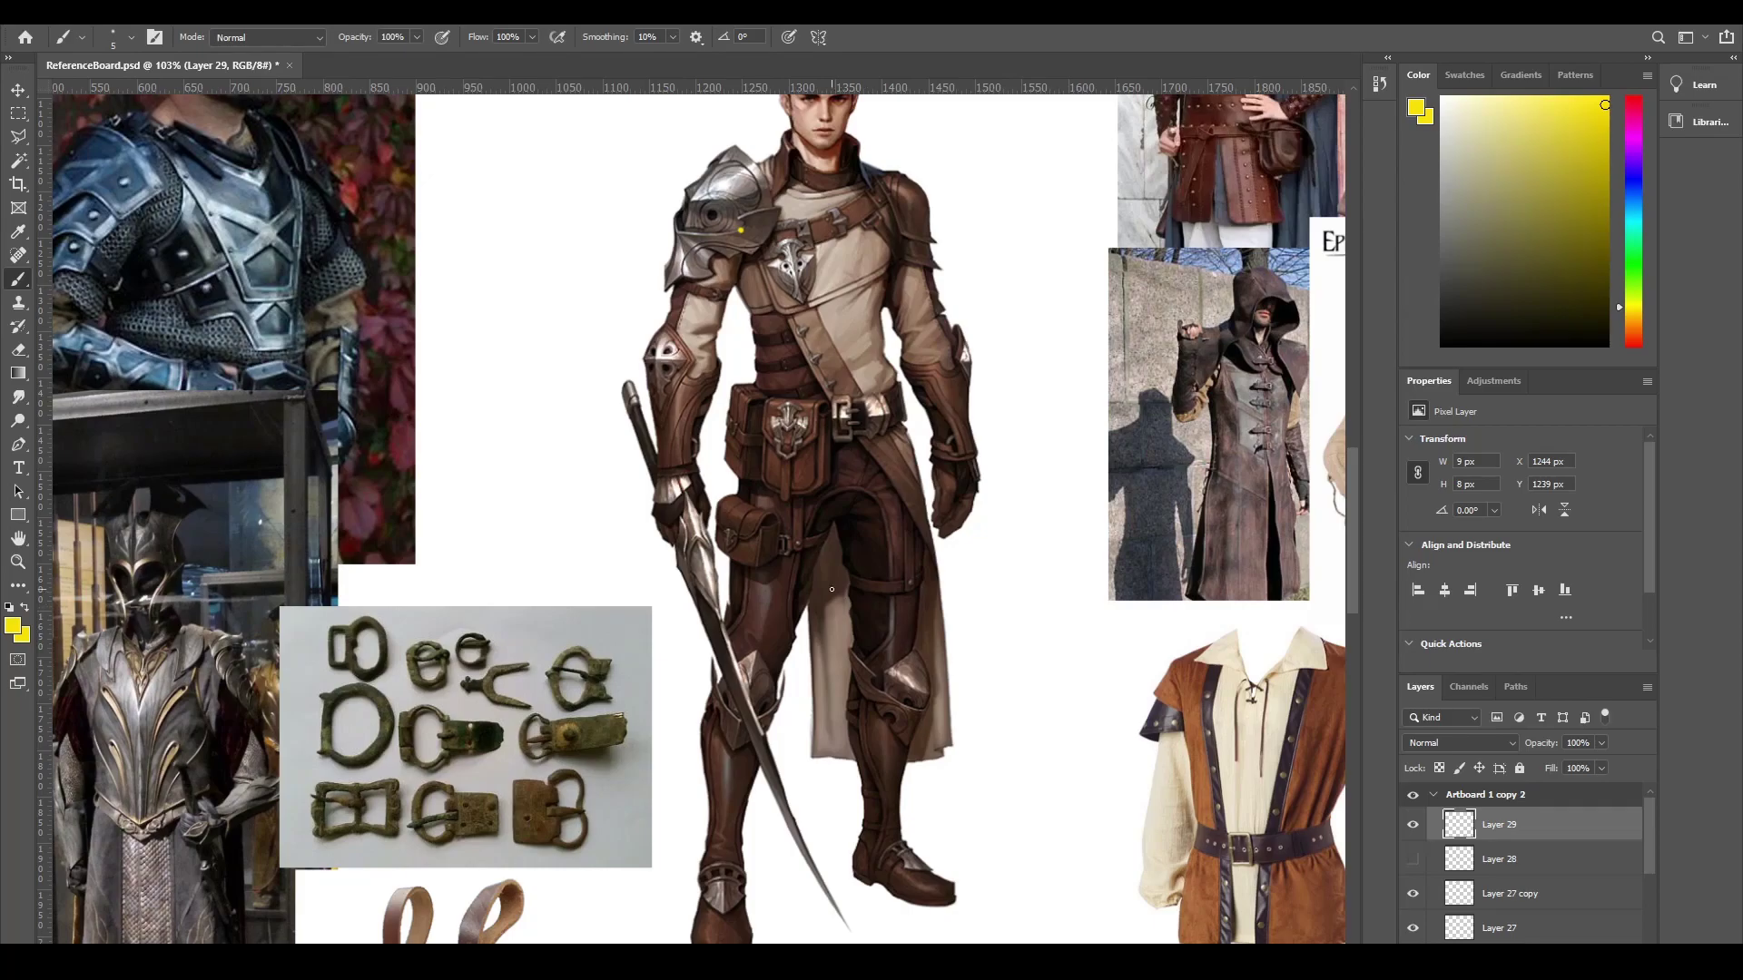
pyautogui.scroll(-1, 802, 524)
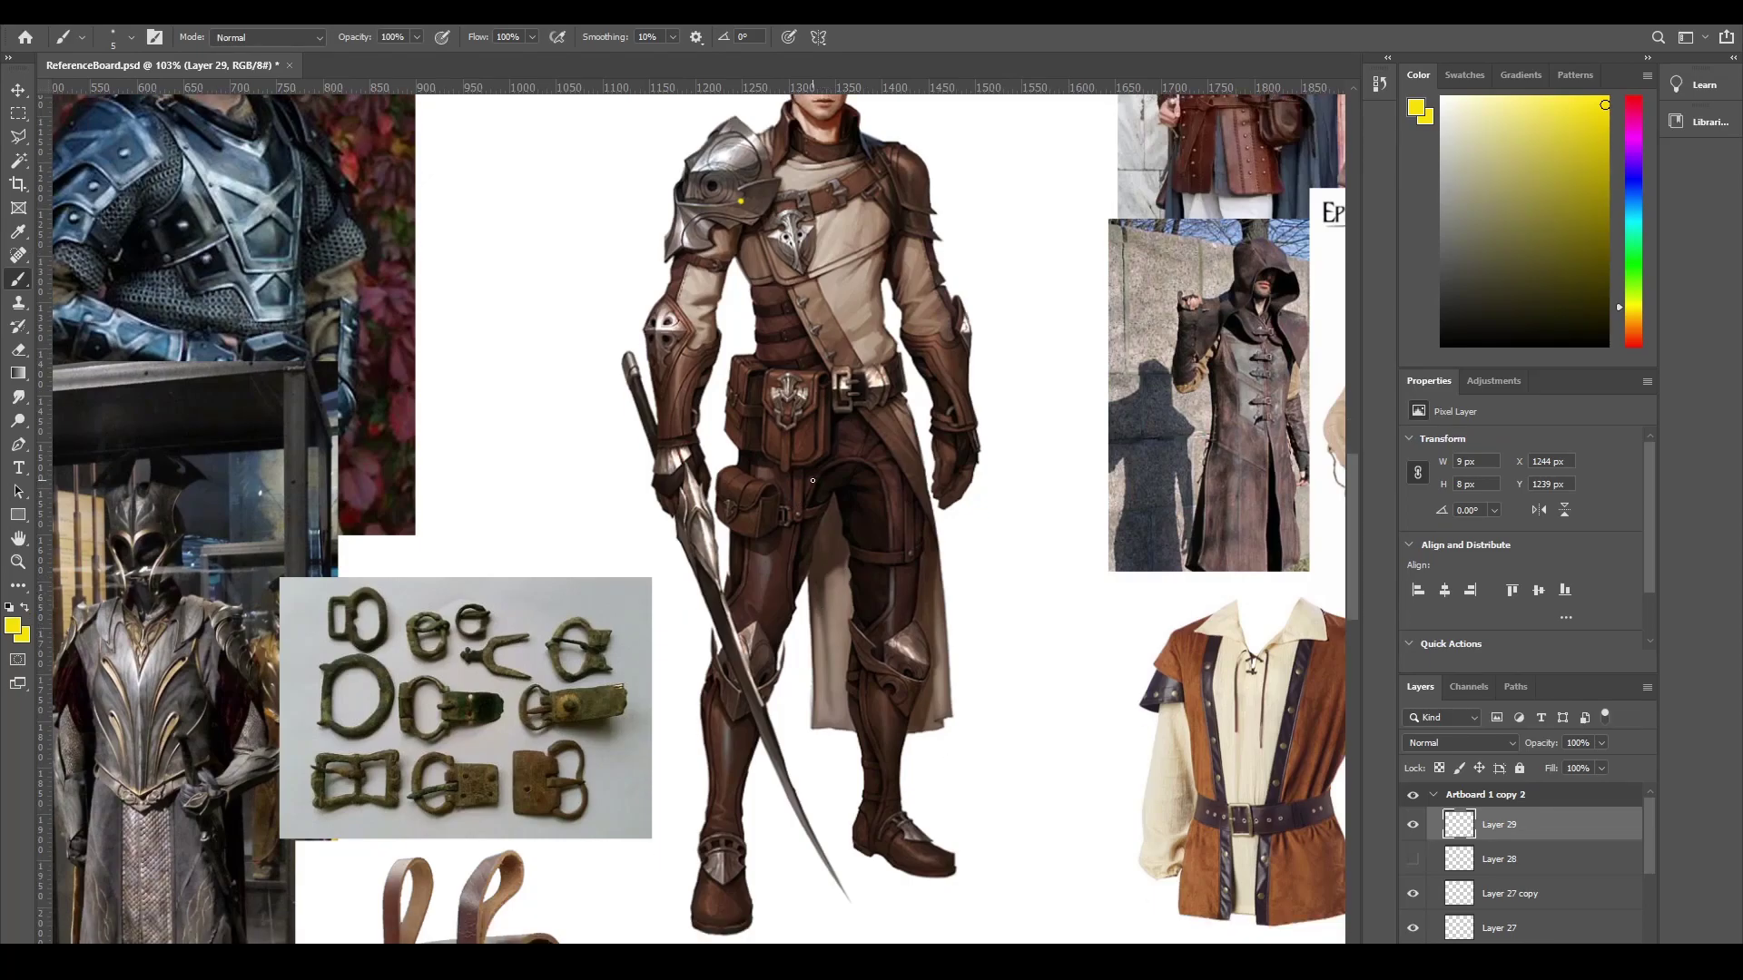
pyautogui.scroll(-1, 812, 480)
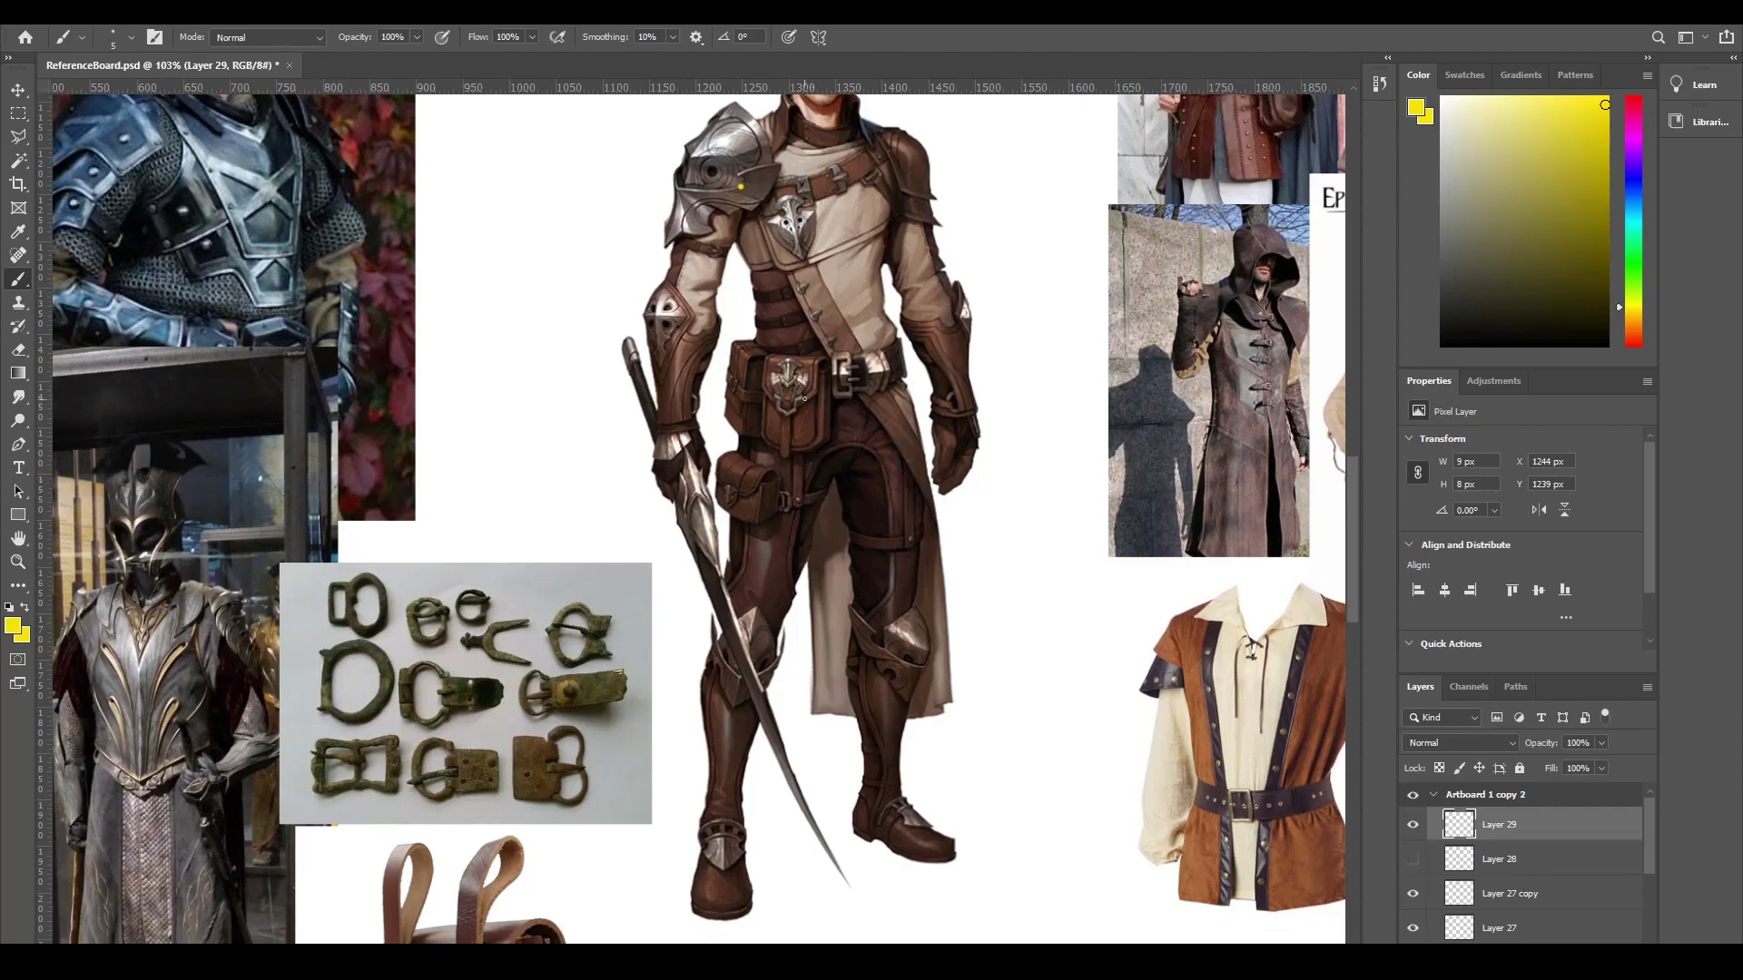
pyautogui.keyDown('alt'); pyautogui.scroll(-3, 804, 397); pyautogui.keyUp('alt')
pyautogui.keyDown('alt'); pyautogui.scroll(8, 824, 392); pyautogui.keyUp('alt')
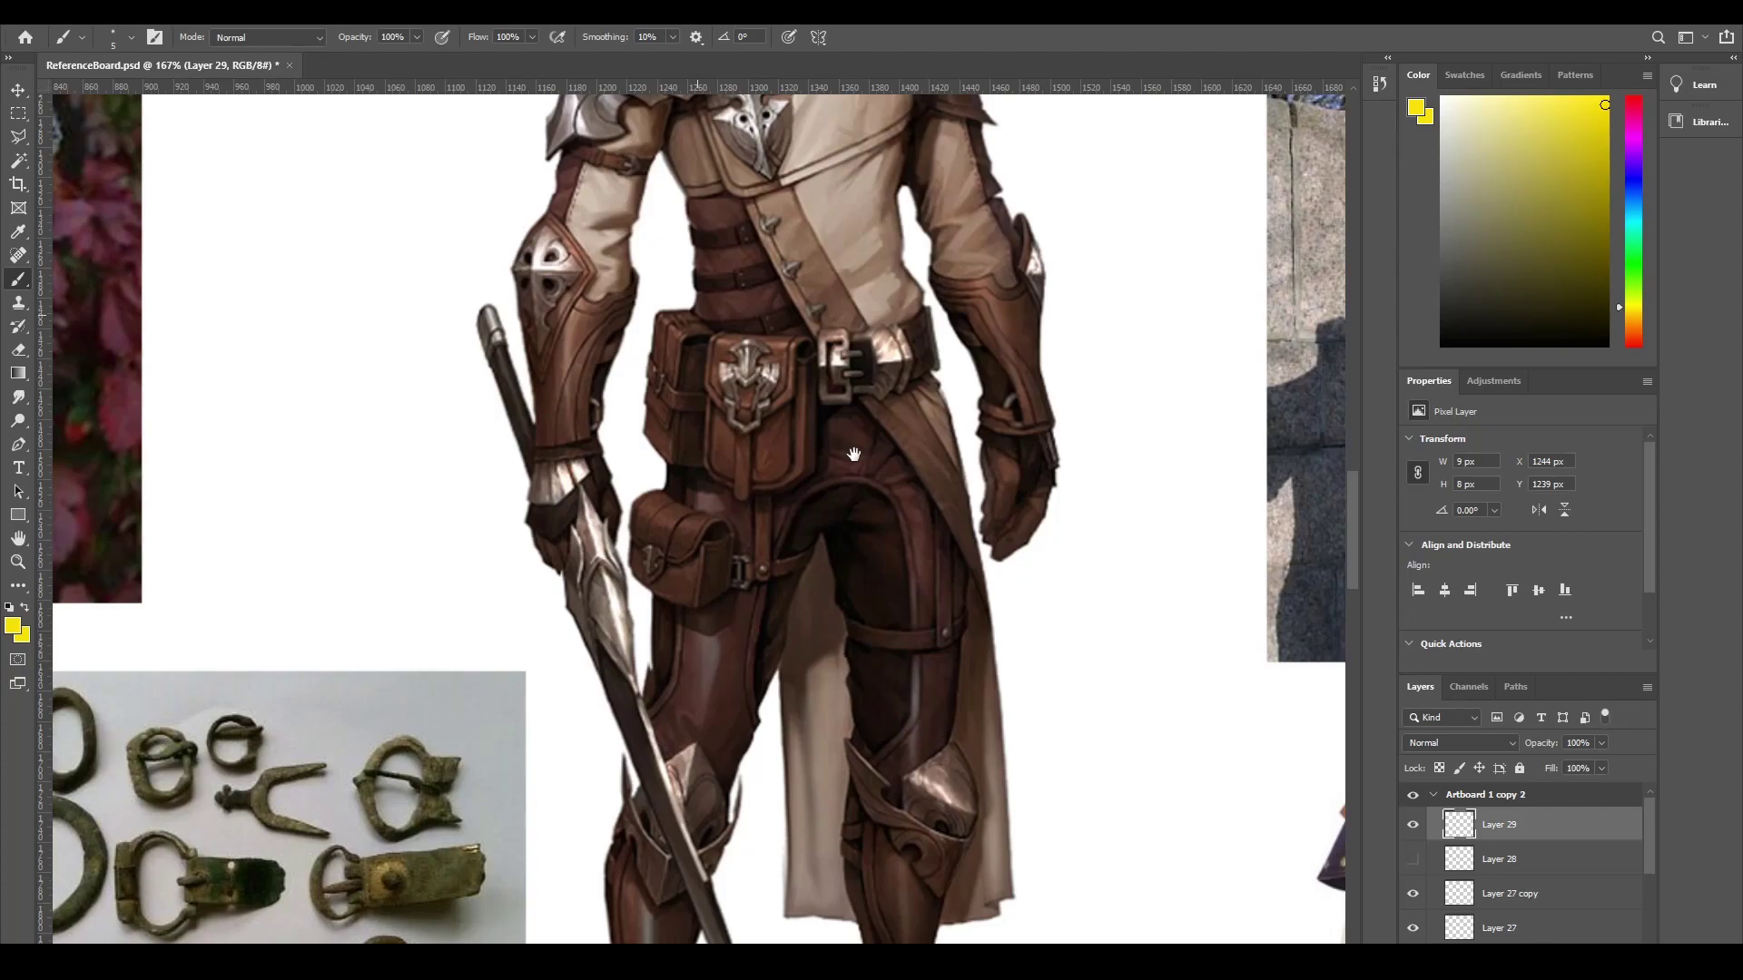
pyautogui.moveTo(853, 454); pyautogui.dragTo(980, 780)
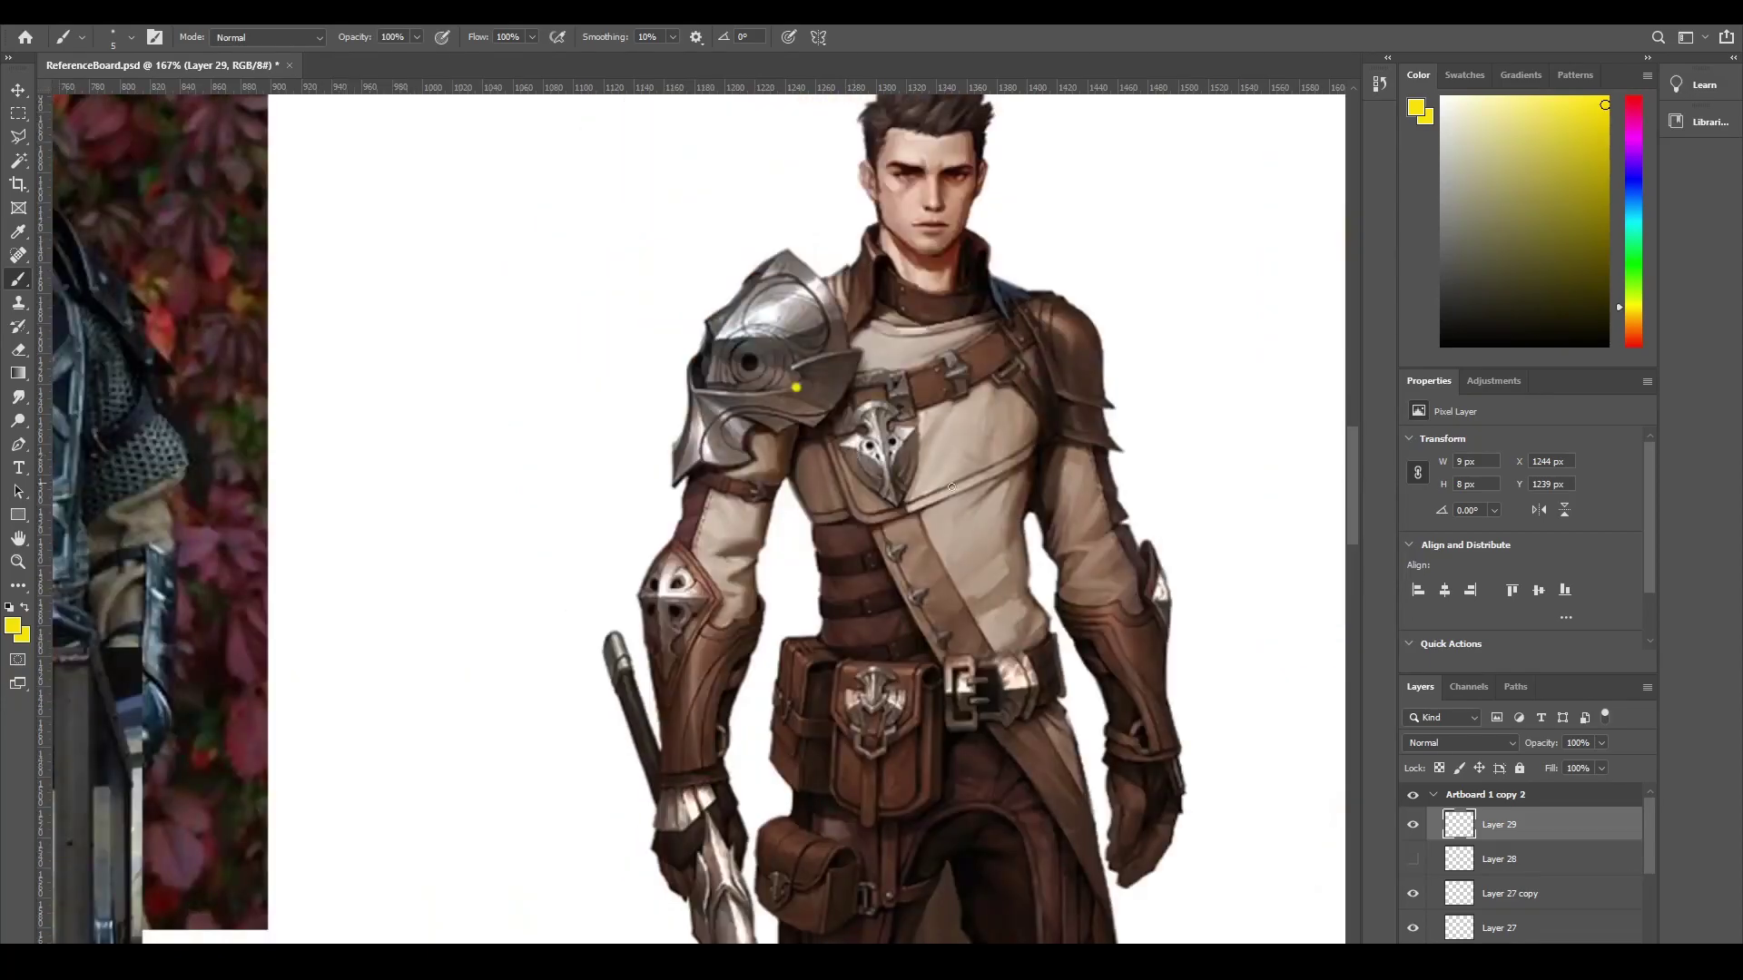